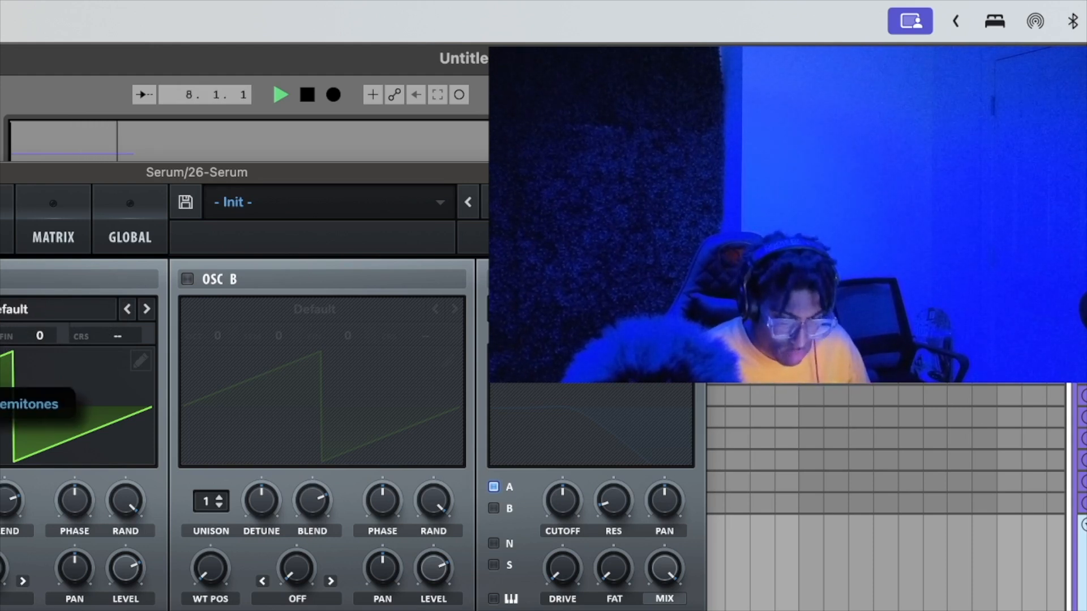
Enable Serum's Hyper/Dimension effect, adjust the Mix beside its unison and detune controls, and close the plugin window.
{"action": "left_click", "coordinate": [6, 226]}
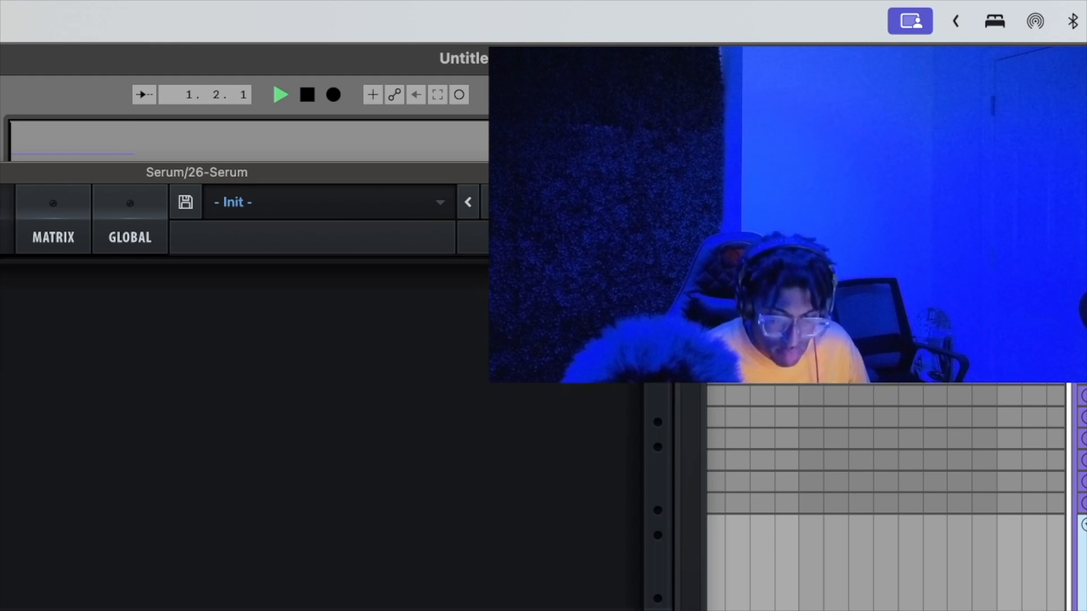
{"action": "left_click", "coordinate": [2, 289]}
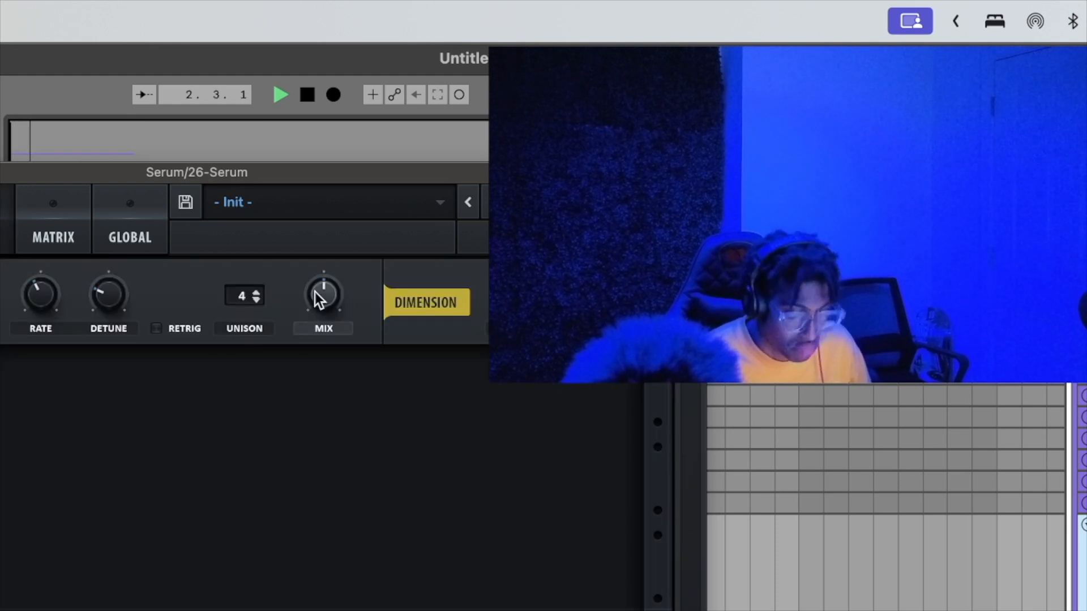
{"action": "left_click_drag", "start_coordinate": [314, 292], "coordinate": [318, 405]}
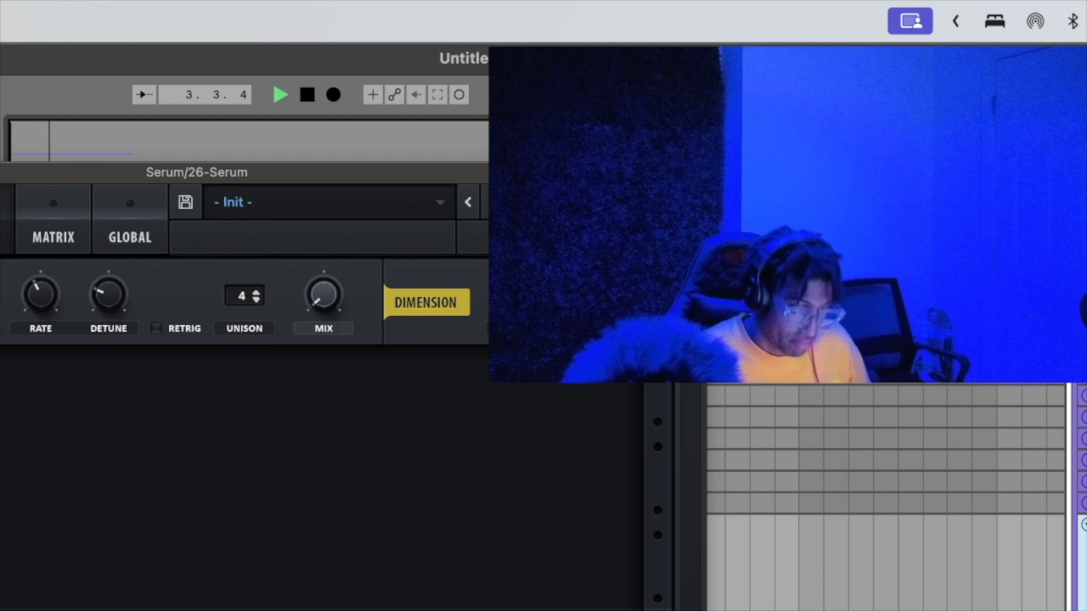
{"action": "left_click_drag", "start_coordinate": [326, 297], "coordinate": [317, 230]}
{"action": "key", "text": "super+w"}
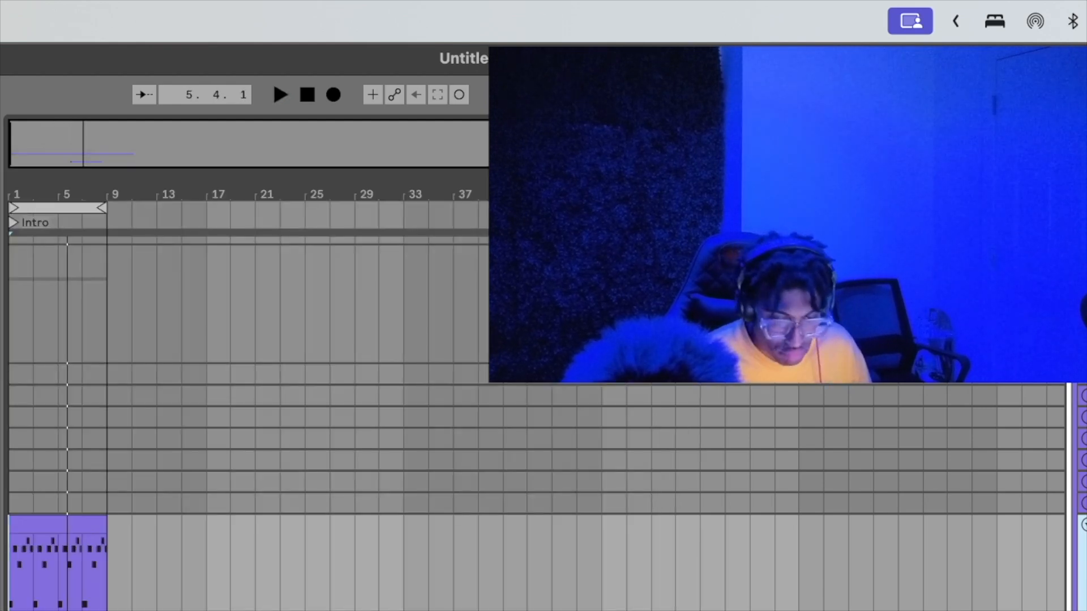
Open the eight-bar clip's notes in an enlarged note editor and audition the opening beats.
{"action": "double_click", "coordinate": [68, 526]}
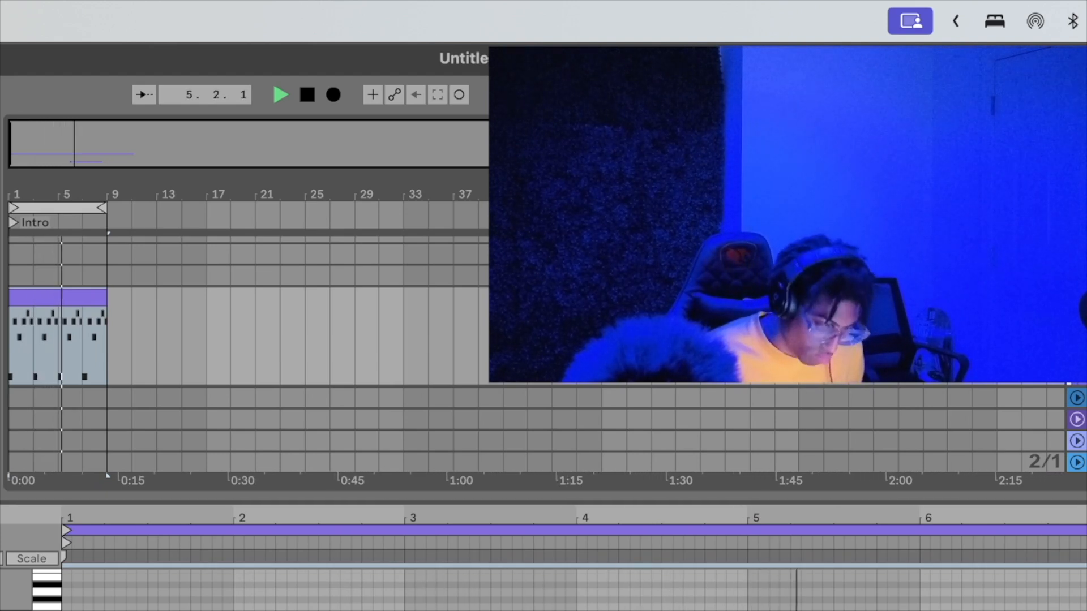
{"action": "key", "text": "space"}
{"action": "key", "text": "space"}
{"action": "key", "text": "space"}
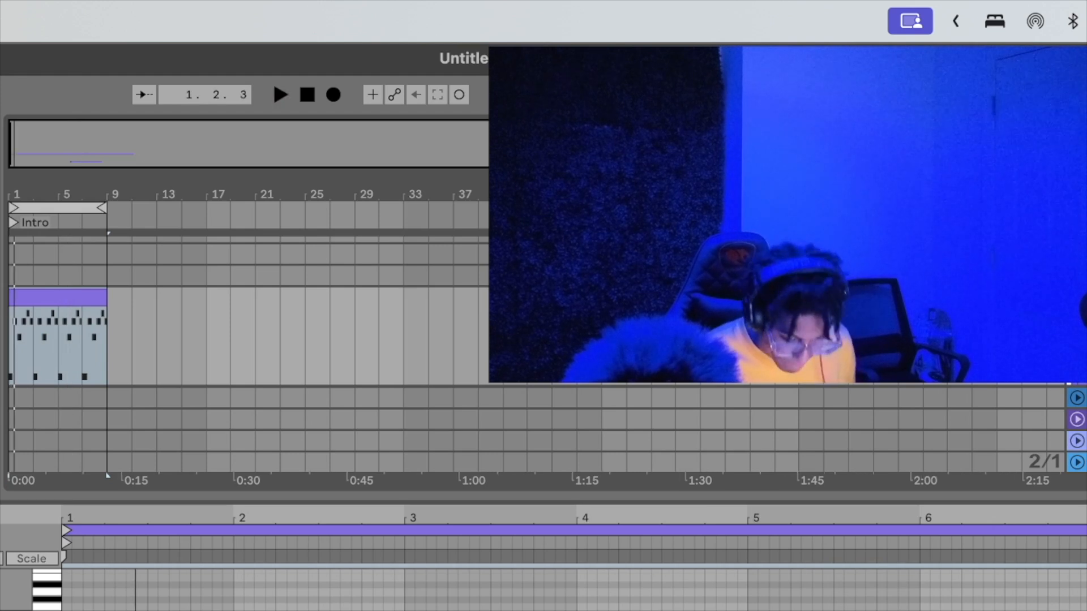
{"action": "key", "text": "space"}
{"action": "key", "text": "space"}
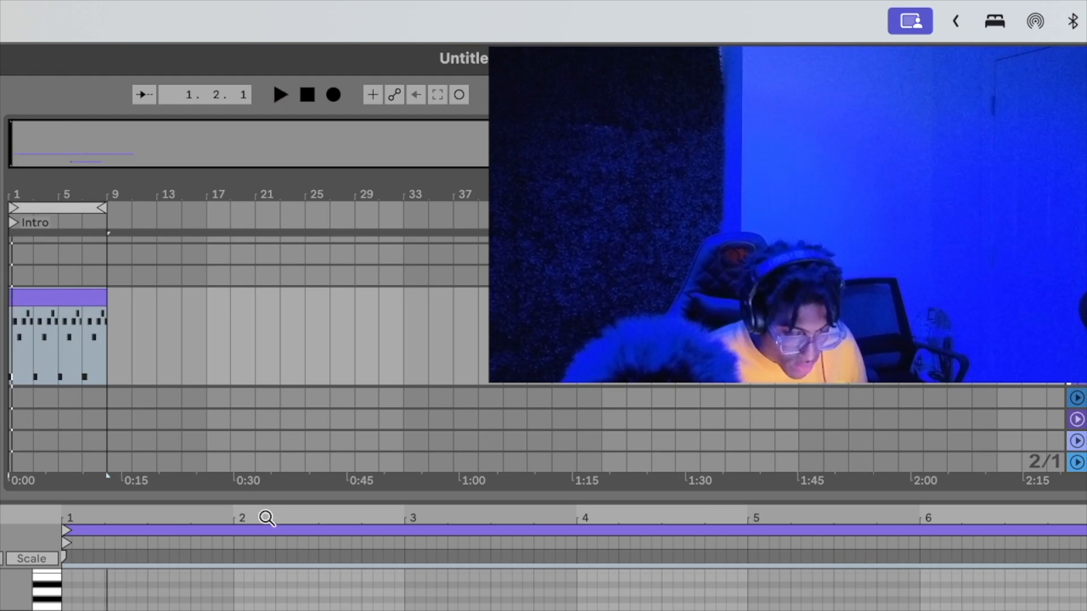
{"action": "left_click_drag", "start_coordinate": [264, 495], "coordinate": [263, 378]}
{"action": "key", "text": "space"}
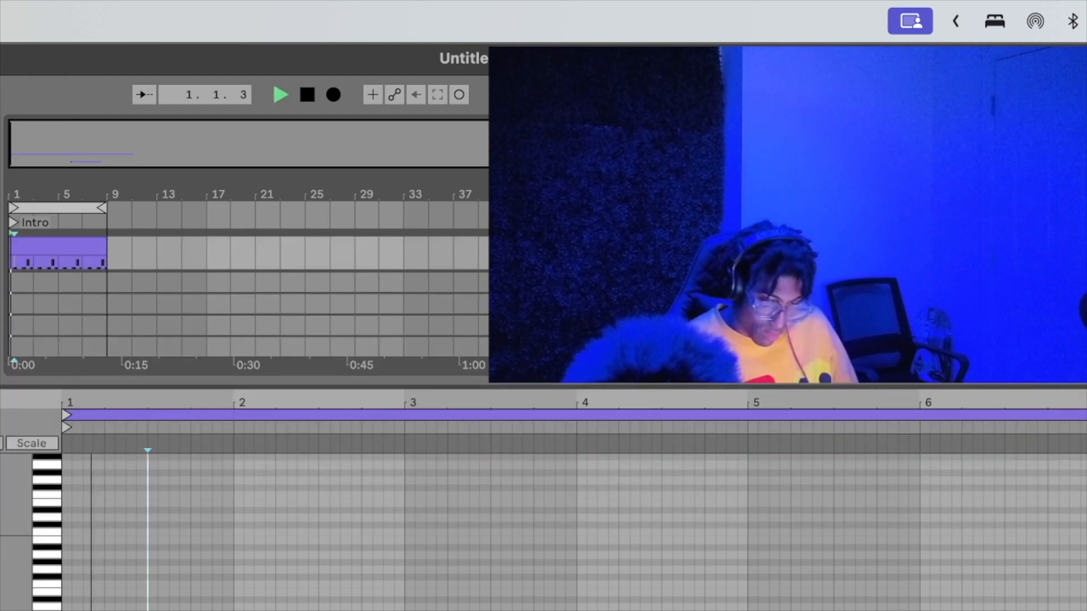
{"action": "key", "text": "space"}
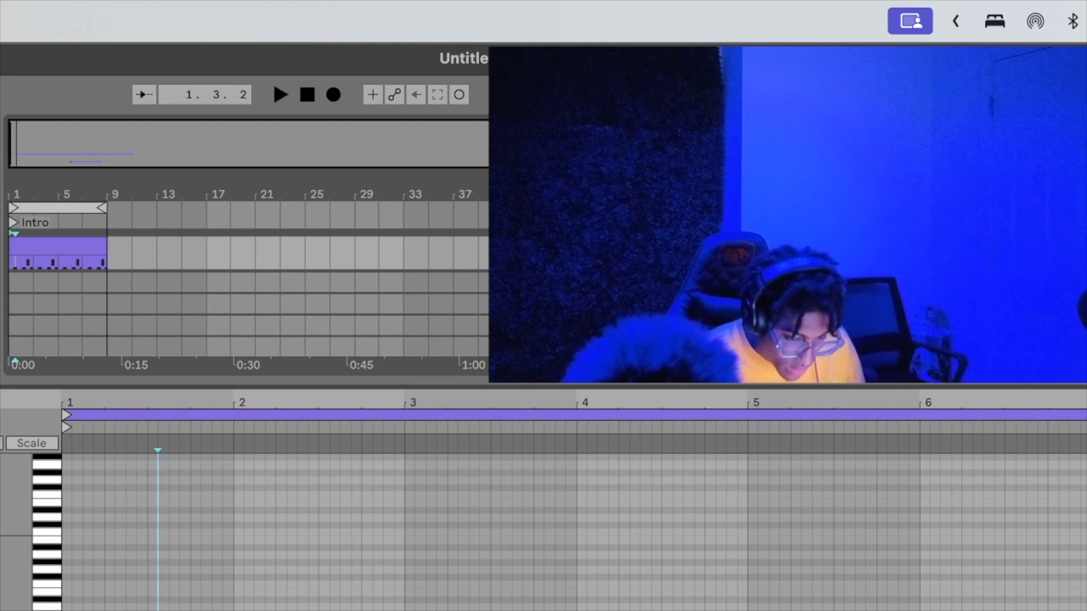
Duplicate the eight-bar clip so the copy starts at bar 9, loop bars 9 to 17, and audition it.
{"action": "left_click", "coordinate": [72, 237]}
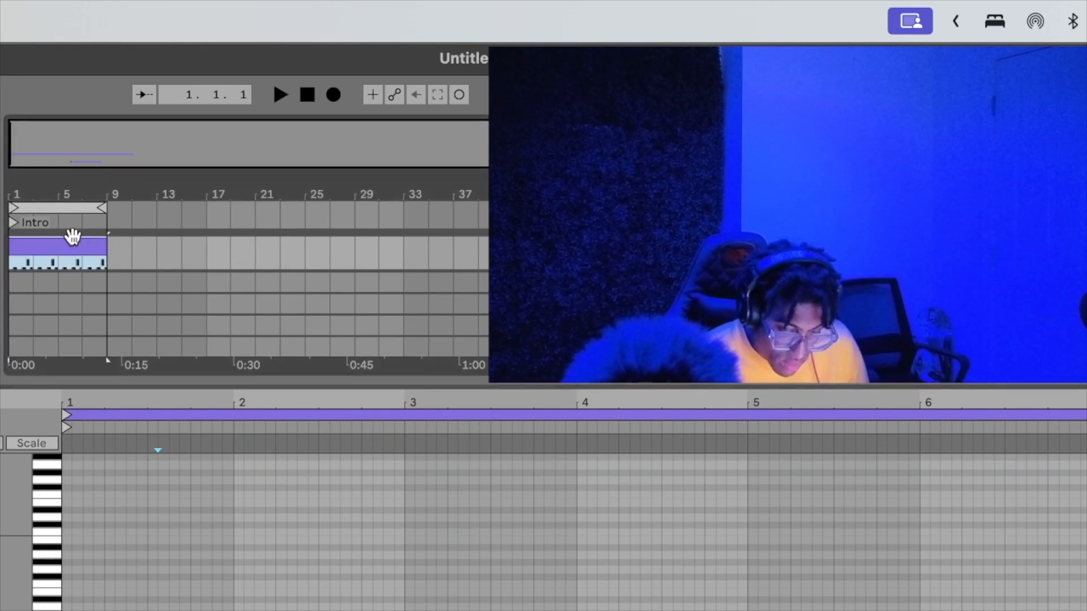
{"action": "key", "text": "super+d"}
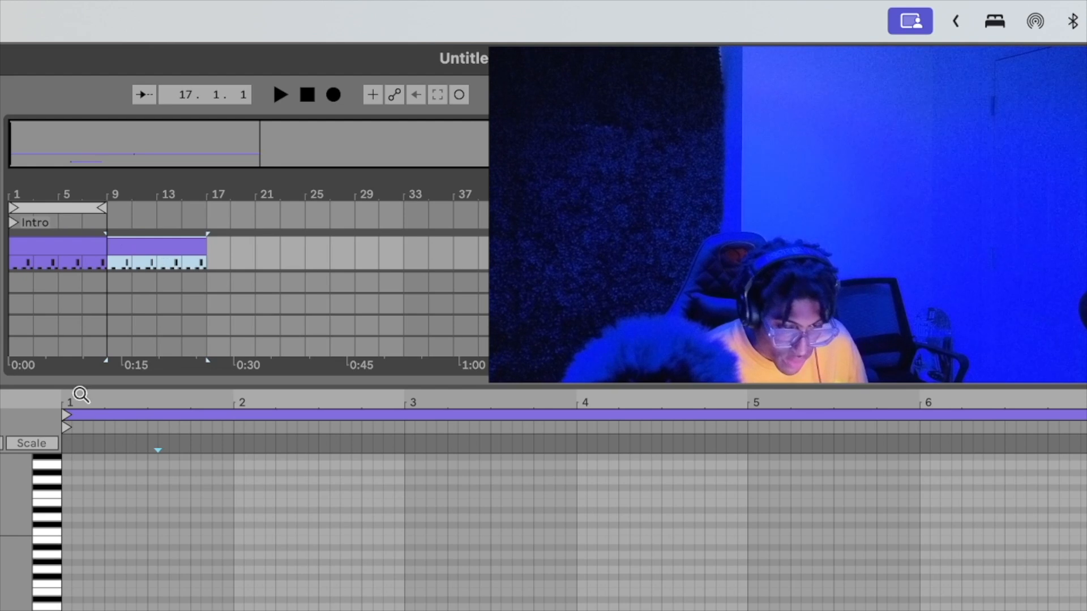
{"action": "left_click_drag", "start_coordinate": [52, 209], "coordinate": [168, 201]}
{"action": "left_click", "coordinate": [297, 529]}
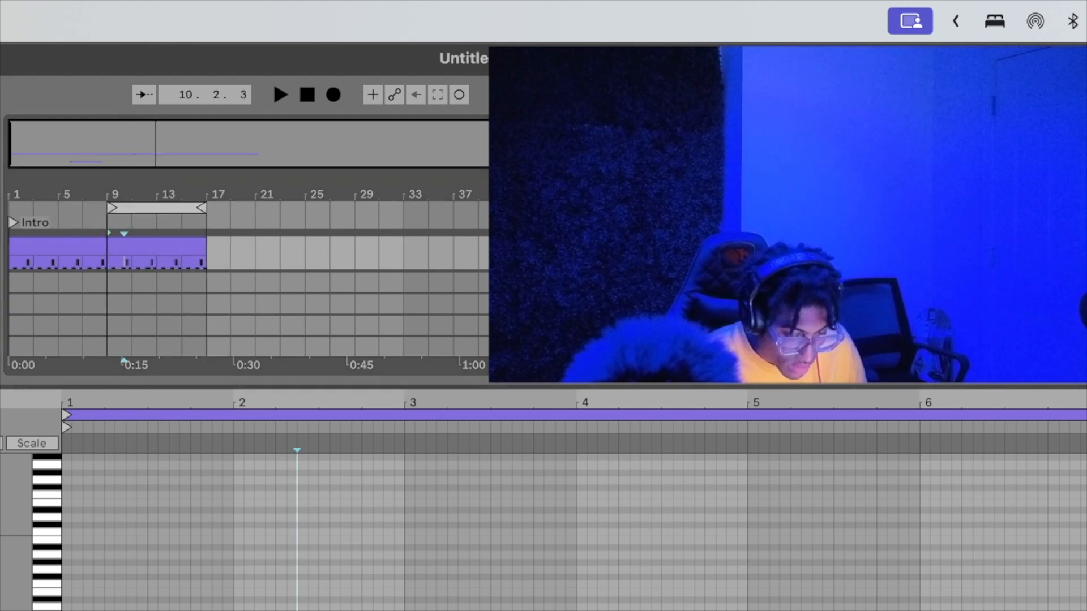
{"action": "key", "text": "space"}
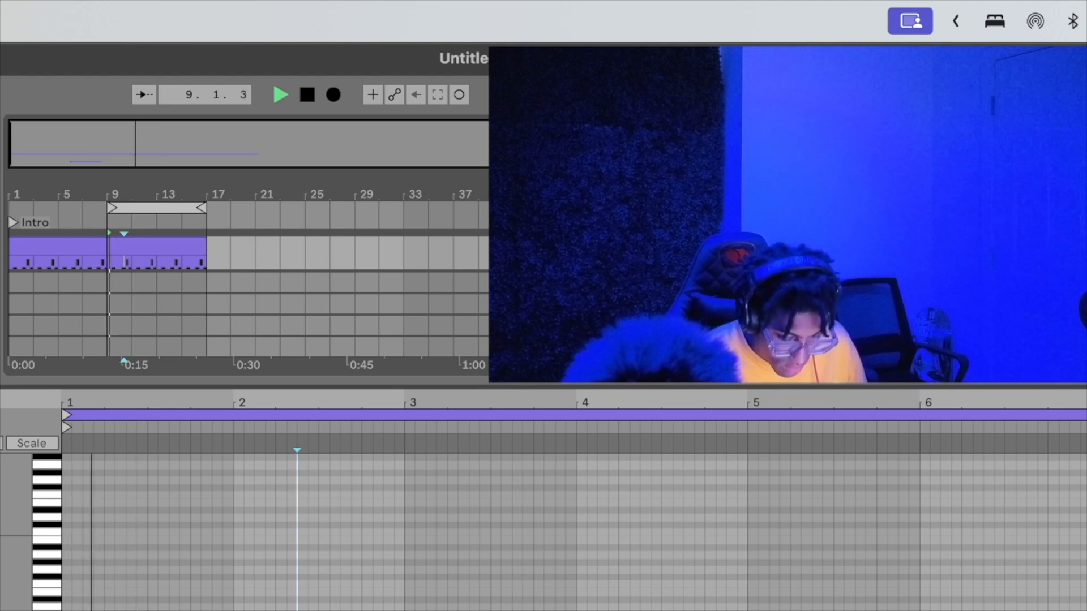
{"action": "key", "text": "space"}
Shift the second clip's notes from the end of its first bar onward later, so they begin at its bar 2.
{"action": "left_click_drag", "start_coordinate": [190, 588], "coordinate": [1086, 588]}
{"action": "key", "text": "Right"}
{"action": "key", "text": "Right"}
{"action": "key", "text": "Right"}
{"action": "key", "text": "Right"}
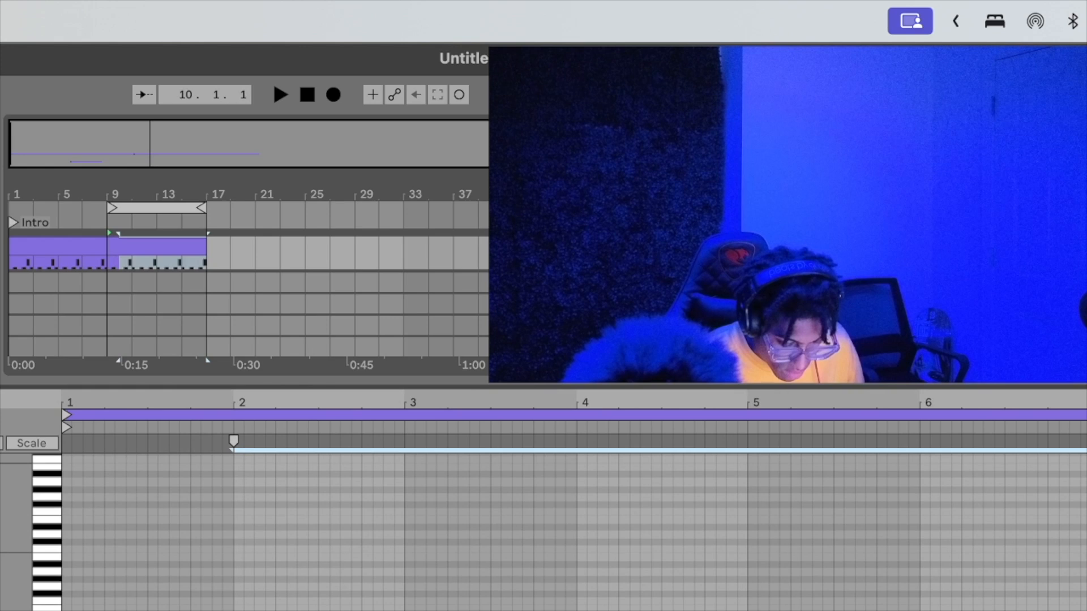
Lengthen the second clip's note around the start of its bar 2 during playback and fine-tune its end by ear.
{"action": "key", "text": "space"}
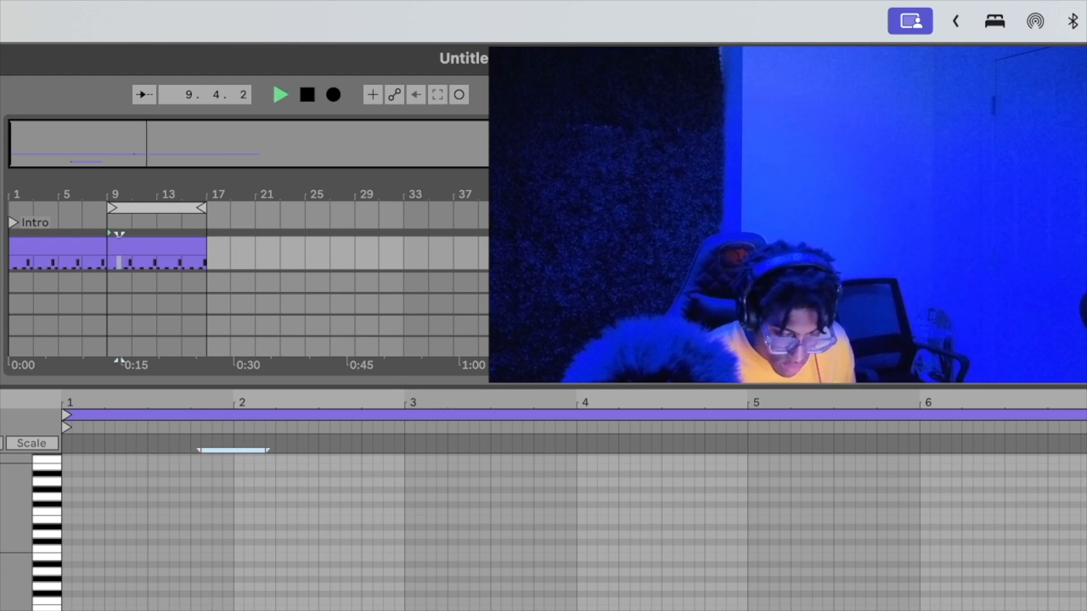
{"action": "key", "text": "shift+Right"}
{"action": "key", "text": "shift+Right"}
{"action": "key", "text": "shift+Right"}
{"action": "key", "text": "shift+Right"}
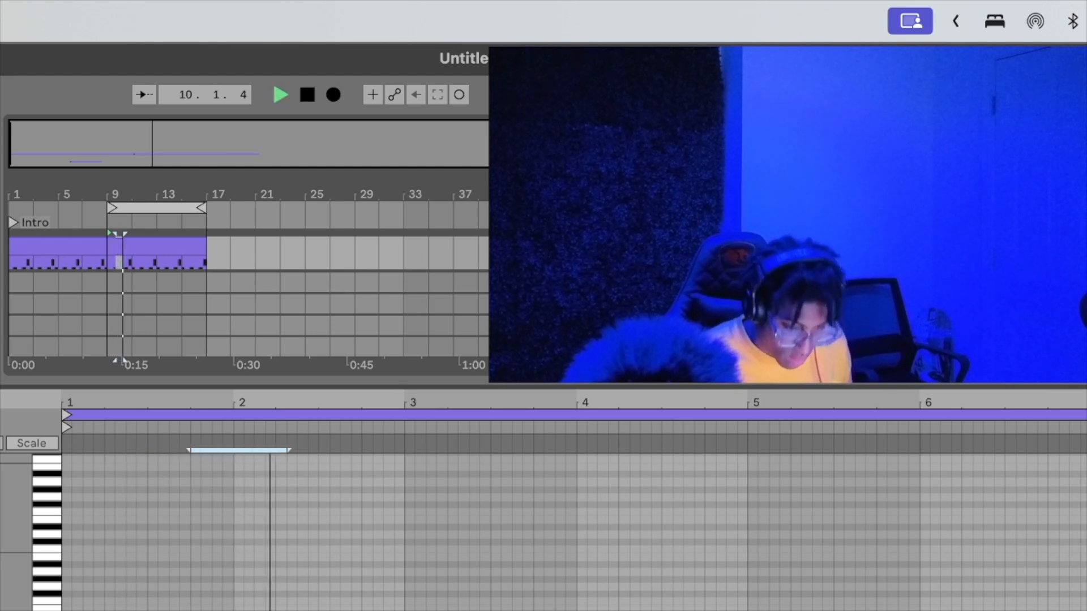
{"action": "key", "text": "space"}
{"action": "key", "text": "space"}
{"action": "key", "text": "shift+Left"}
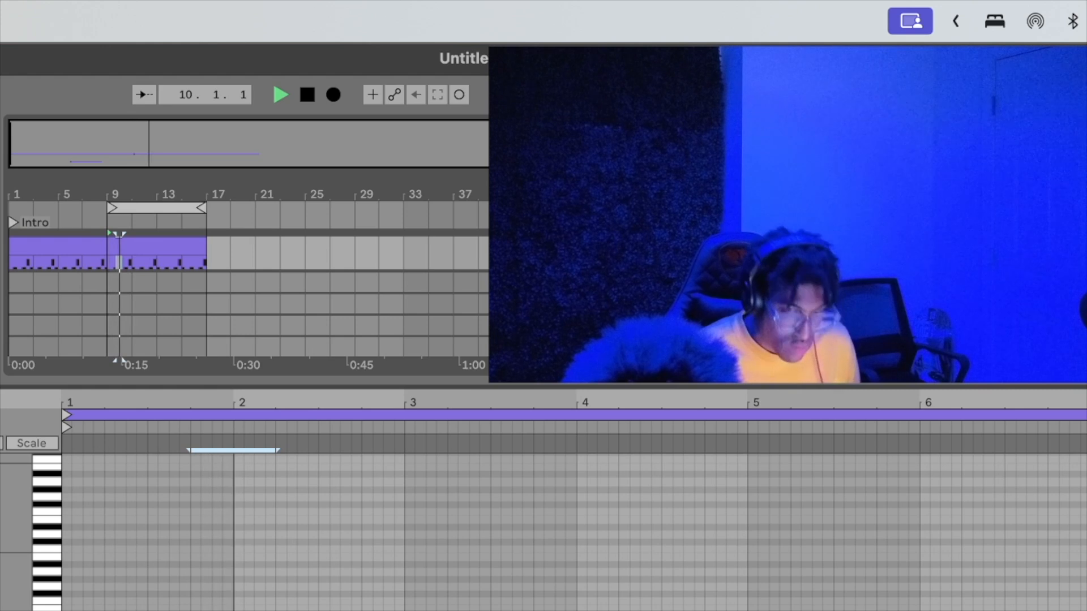
{"action": "key", "text": "space"}
Move the second clip's notes from the middle of bar 2 into bar 3 earlier, checking their timing by ear.
{"action": "left_click", "coordinate": [330, 450]}
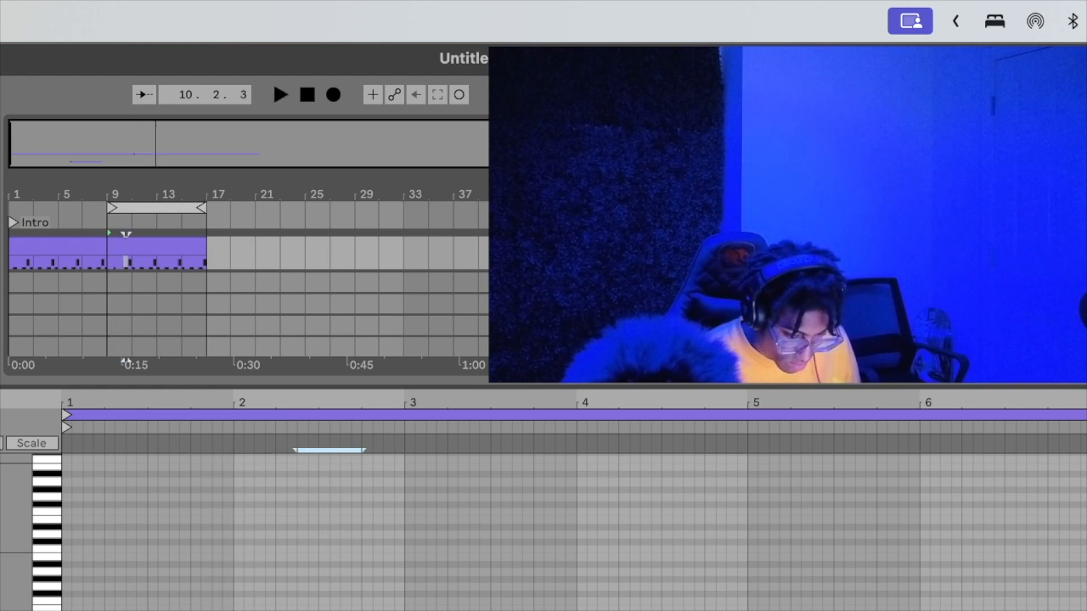
{"action": "left_click", "coordinate": [480, 451], "text": "shift"}
{"action": "key", "text": "Left"}
{"action": "key", "text": "Left"}
{"action": "key", "text": "Left"}
{"action": "key", "text": "space"}
{"action": "key", "text": "Right"}
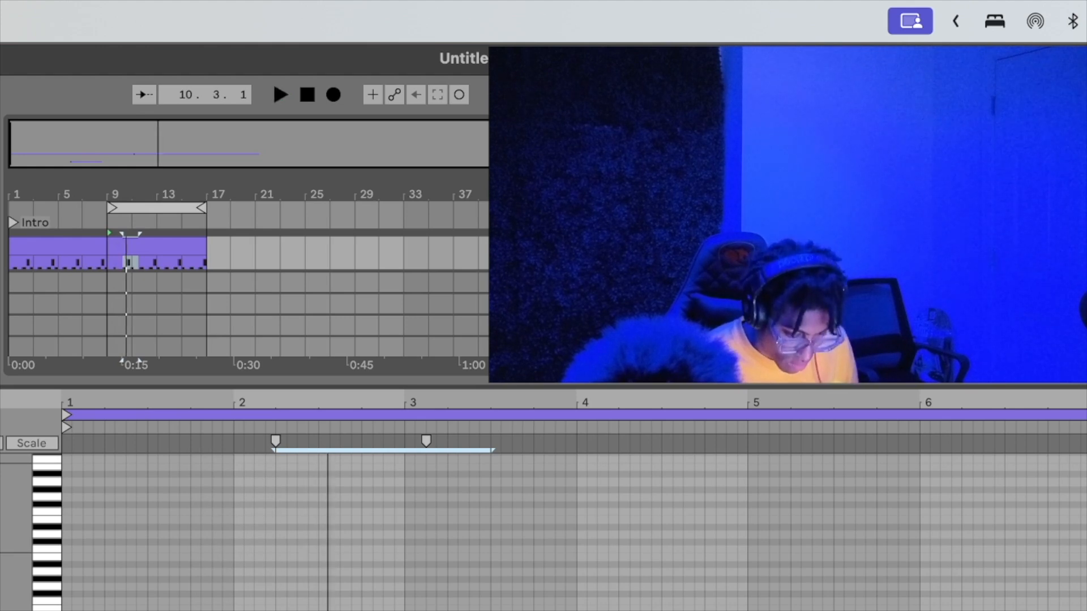
Shift the notes between mid-bar 2 and mid-bar 3 one grid step earlier and audition the new rhythm.
{"action": "left_click_drag", "start_coordinate": [340, 451], "coordinate": [320, 450]}
{"action": "left_click", "coordinate": [351, 450]}
{"action": "left_click", "coordinate": [457, 450], "text": "shift"}
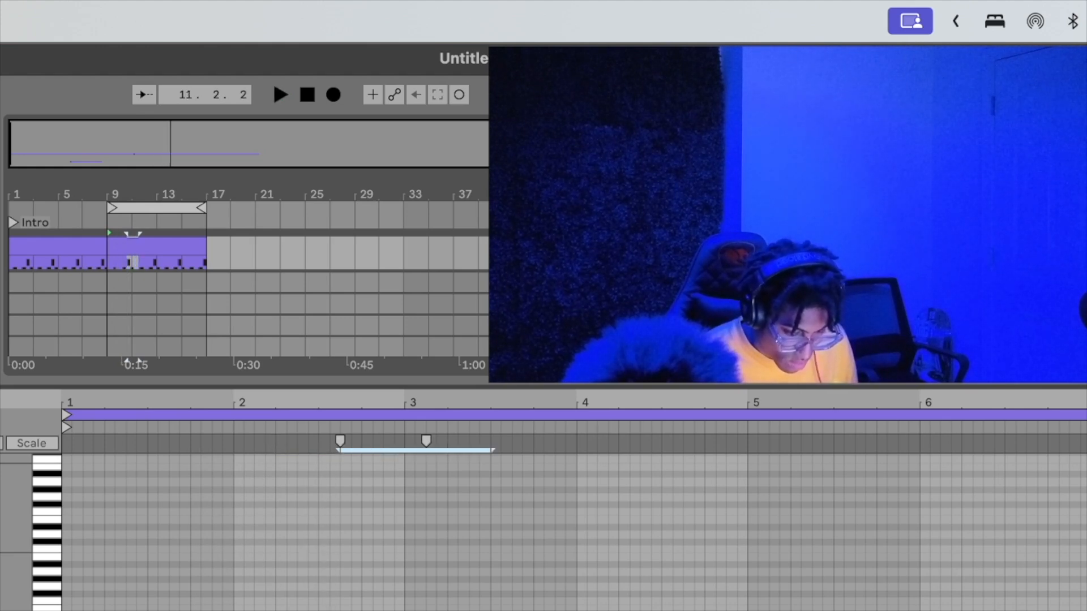
{"action": "key", "text": "Left"}
{"action": "key", "text": "space"}
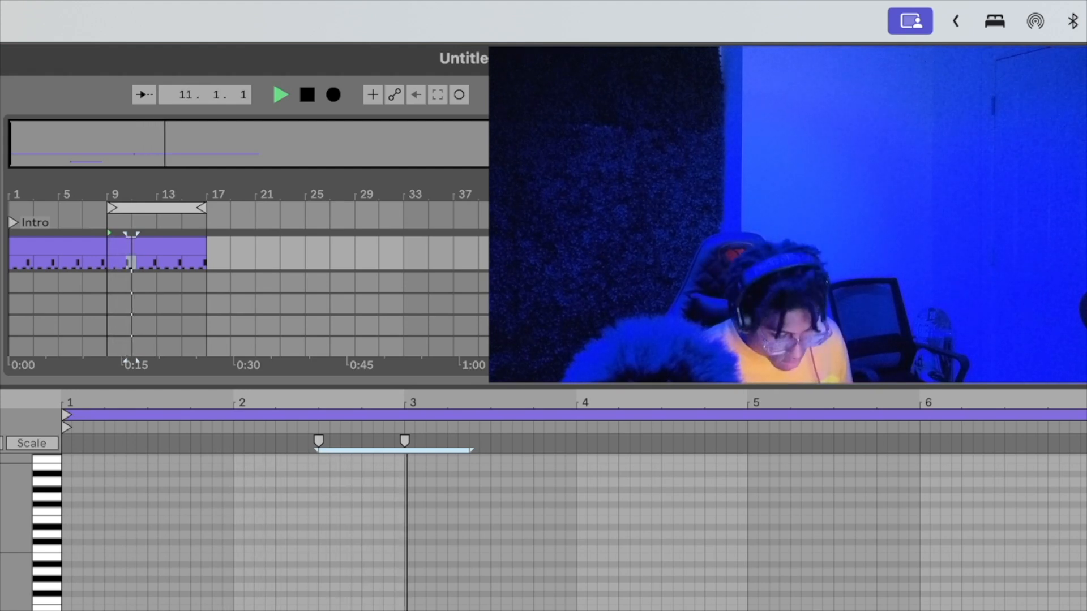
{"action": "key", "text": "space"}
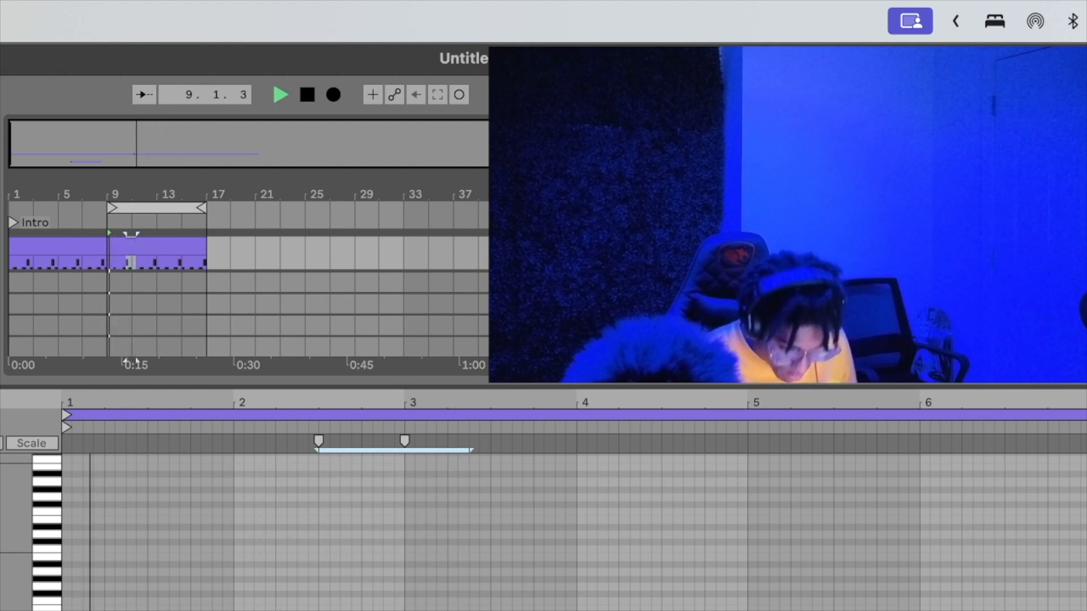
{"action": "key", "text": "space"}
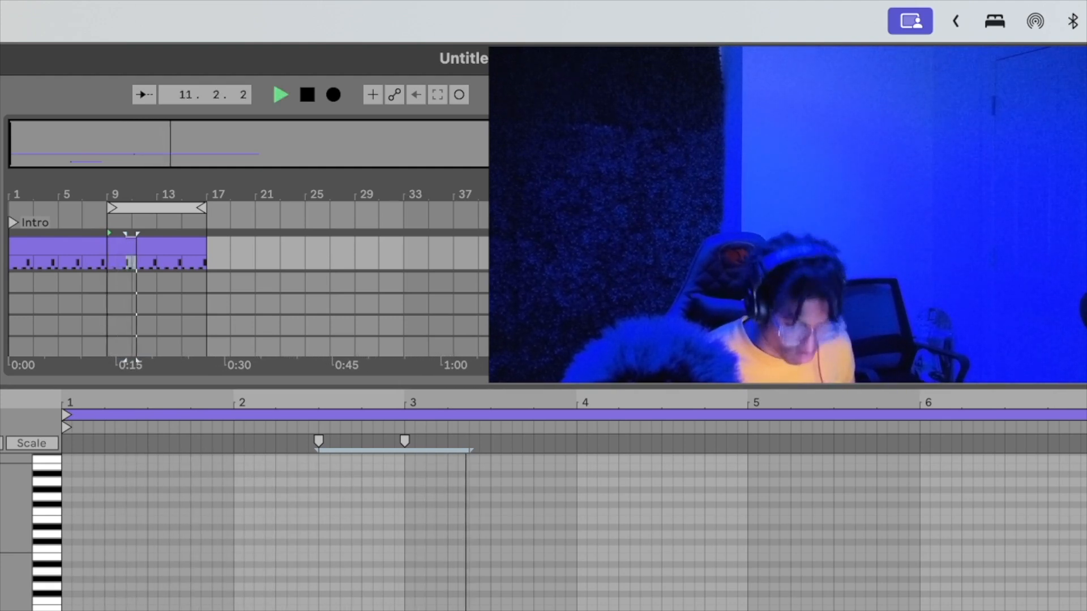
{"action": "key", "text": "space"}
{"action": "key", "text": "space"}
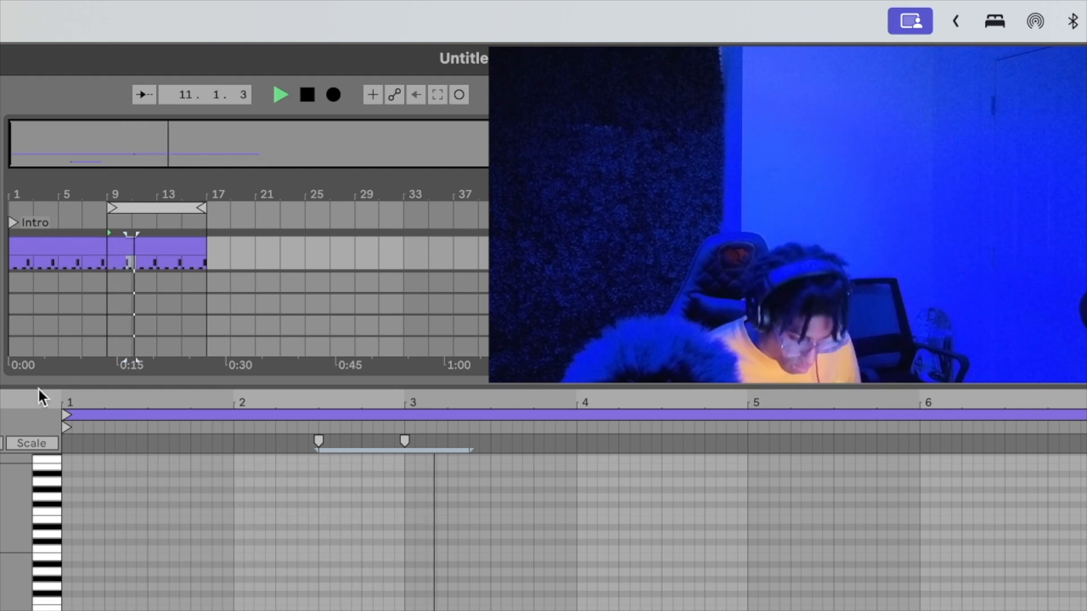
Stop playback, delete the second clip's notes from the second half of its bar 3 onward, and select its whole contents.
{"action": "key", "text": "space"}
{"action": "key", "text": "super+v"}
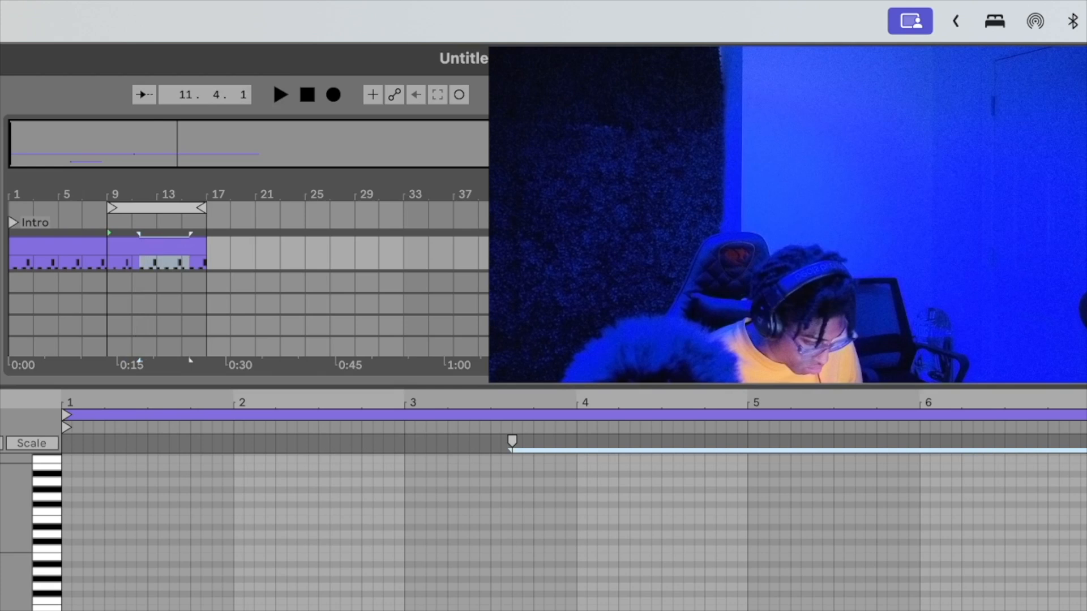
{"action": "key", "text": "super+z"}
{"action": "key", "text": "super+a"}
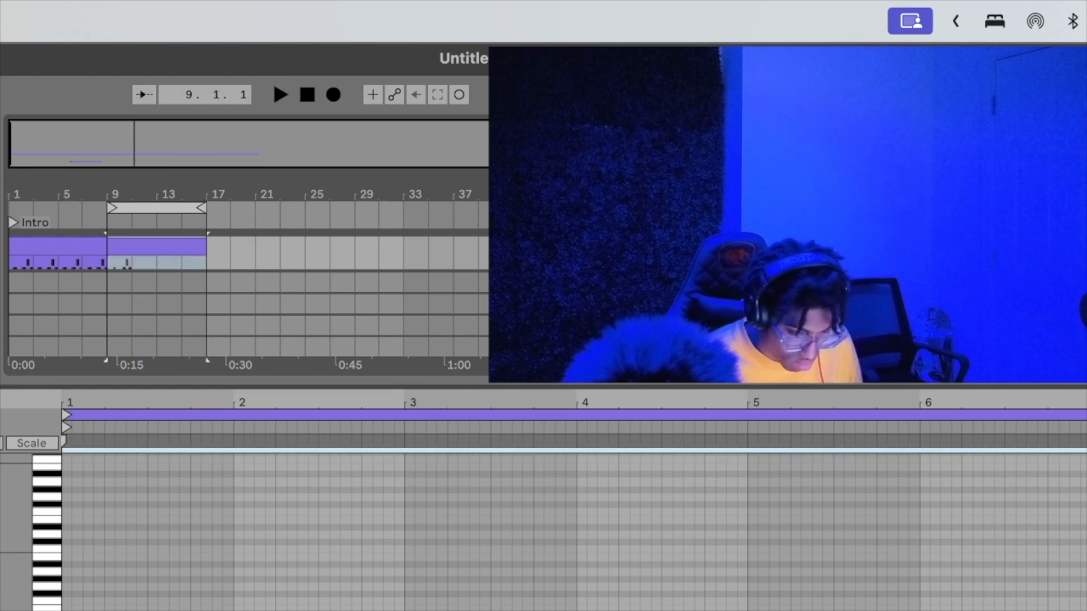
Play the shortened phrase, reopen the clip's opening bars in the note editor, and close the browser showing Streamlabs support.
{"action": "key", "text": "space"}
{"action": "left_click", "coordinate": [158, 246]}
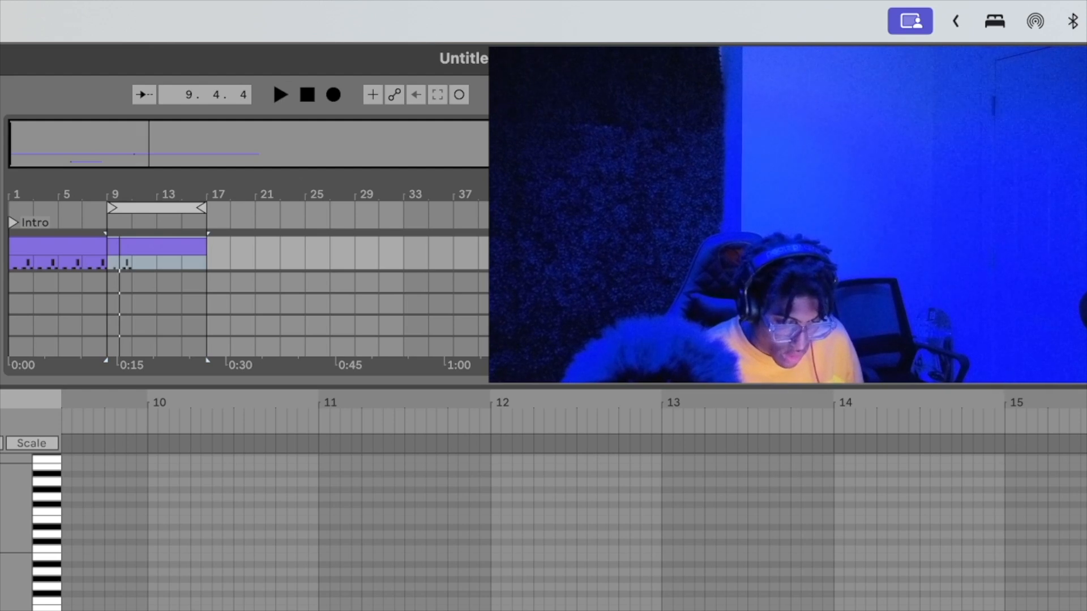
{"action": "scroll", "coordinate": [573, 520], "scroll_direction": "left", "scroll_amount": 15}
{"action": "scroll", "coordinate": [573, 526], "scroll_direction": "right", "scroll_amount": 1}
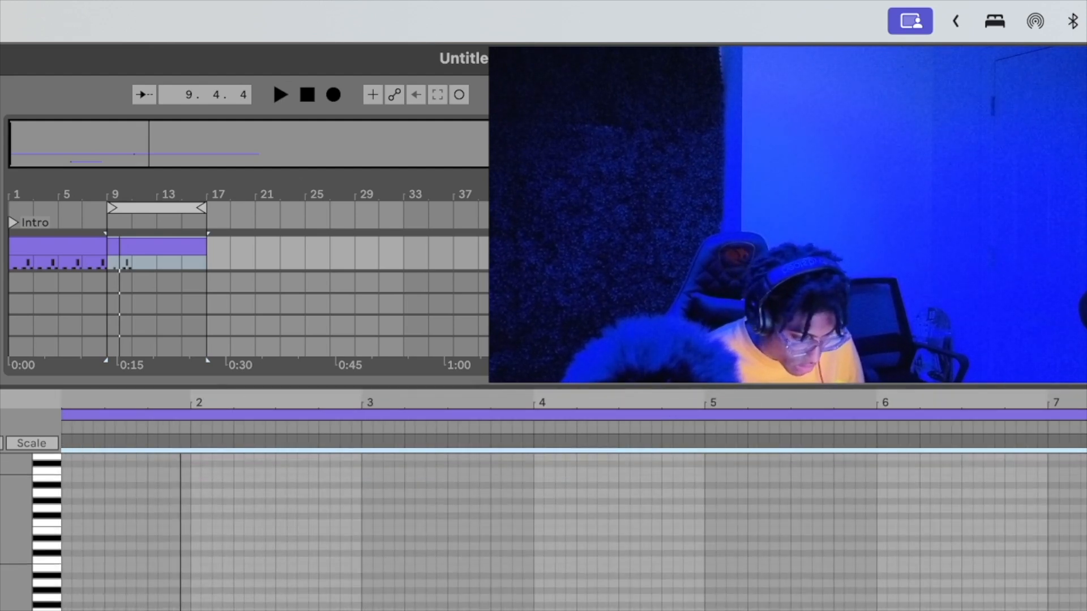
{"action": "scroll", "coordinate": [573, 527], "scroll_direction": "down", "scroll_amount": 1}
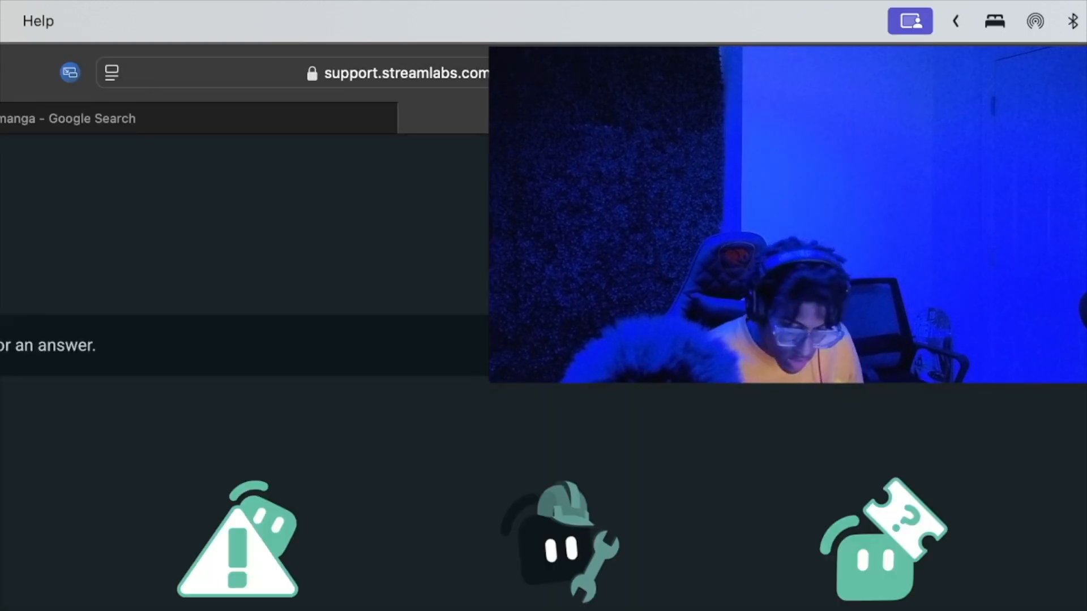
{"action": "key", "text": "super+q"}
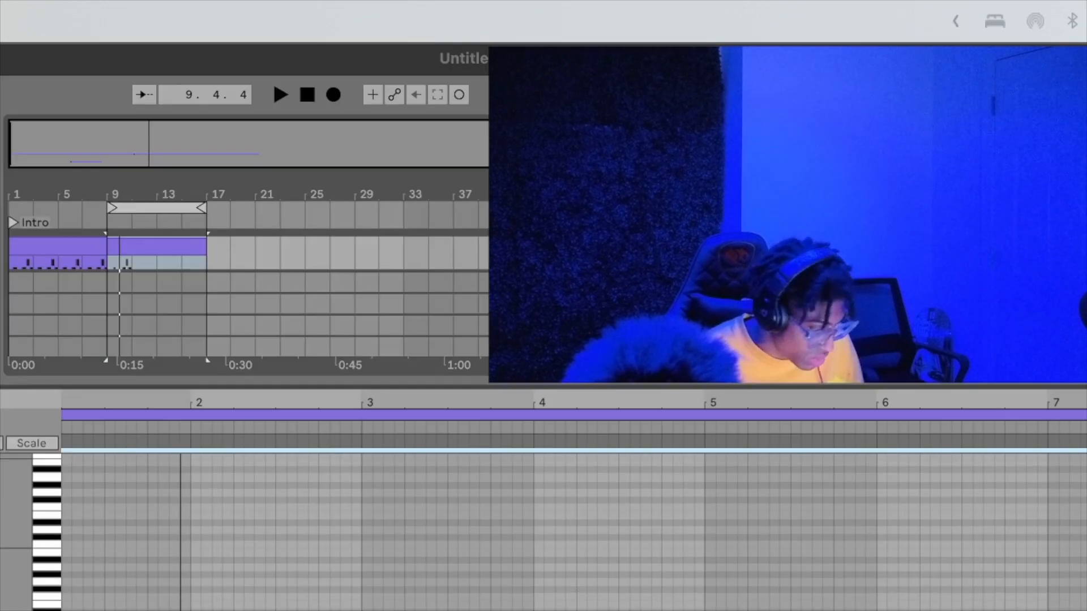
Duplicate the second clip's opening phrase and shift the copy one grid step earlier so it starts at bar 3.
{"action": "key", "text": "Right"}
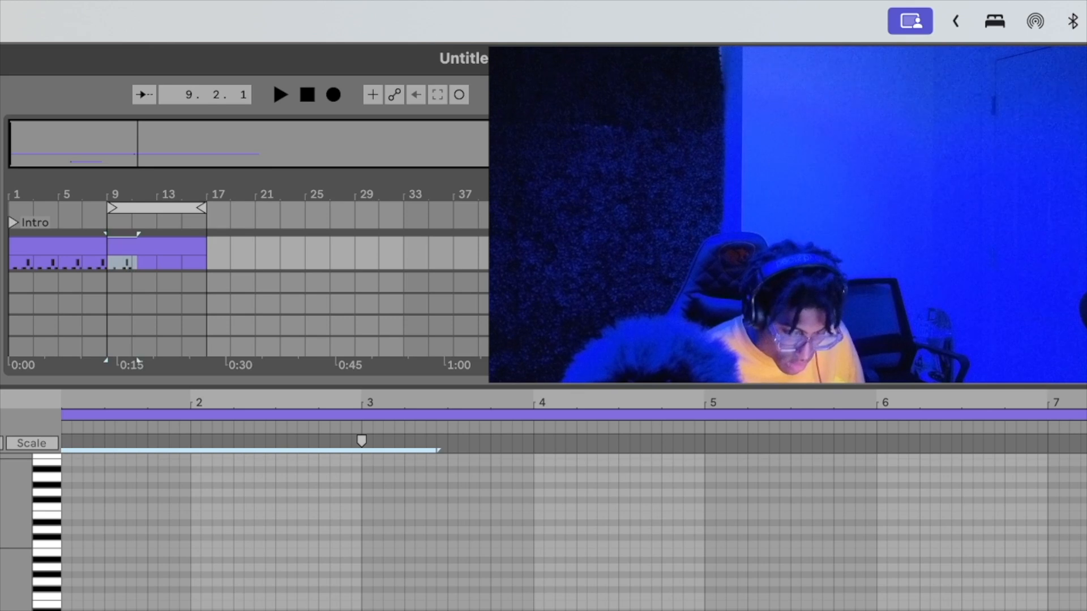
{"action": "key", "text": "super+d"}
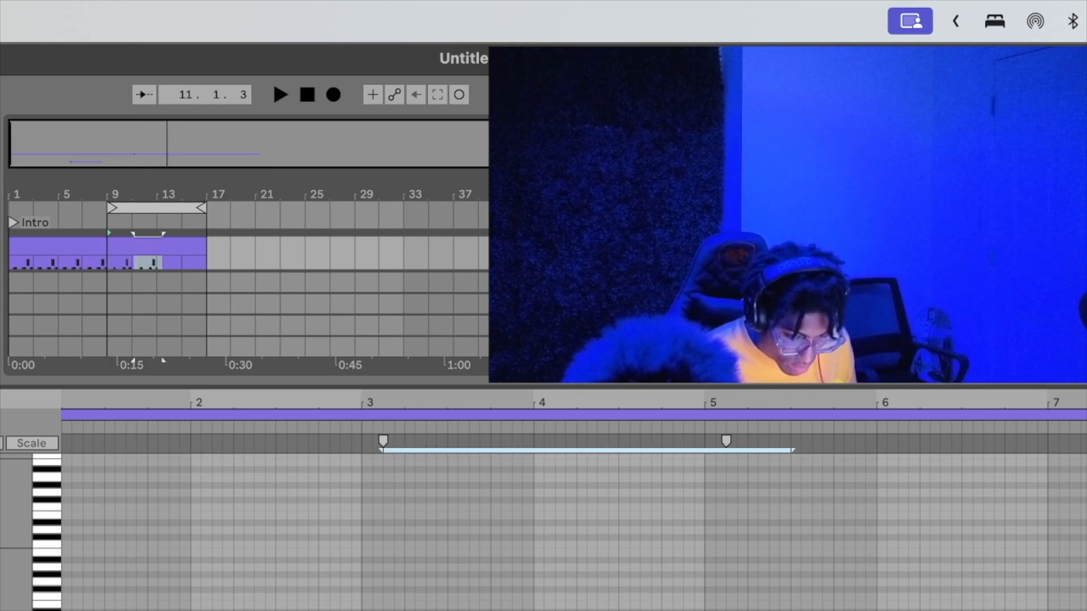
{"action": "key", "text": "Left"}
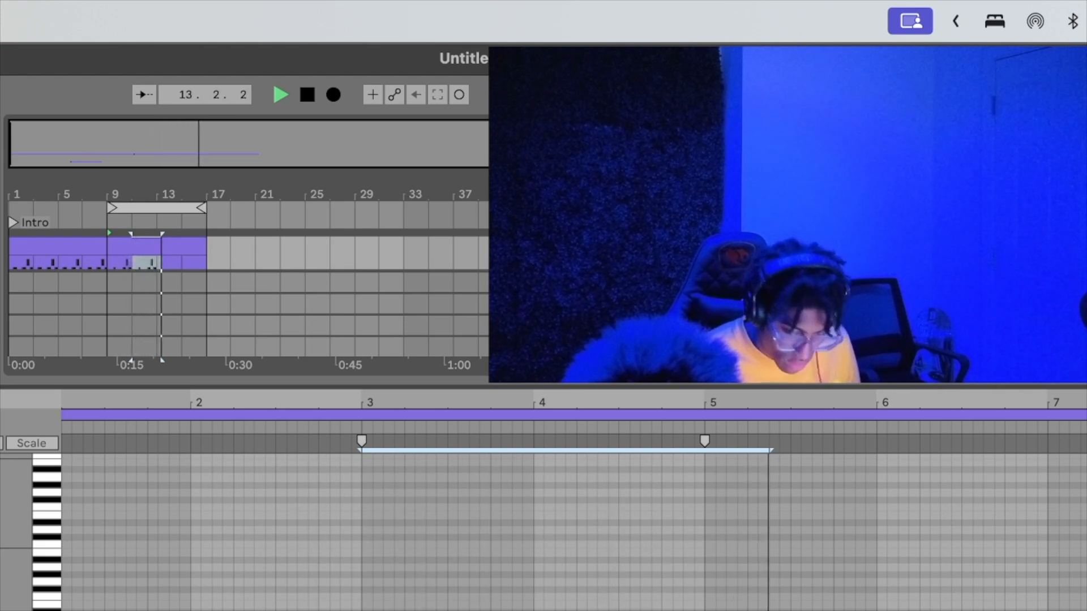
Duplicate the phrase again, align the new copy to start at bar 5, and check it during playback.
{"action": "key", "text": "super+d"}
{"action": "key", "text": "space"}
{"action": "key", "text": "space"}
{"action": "key", "text": "Left"}
{"action": "key", "text": "Left"}
{"action": "key", "text": "Left"}
{"action": "key", "text": "Left"}
{"action": "key", "text": "Left"}
{"action": "key", "text": "Left"}
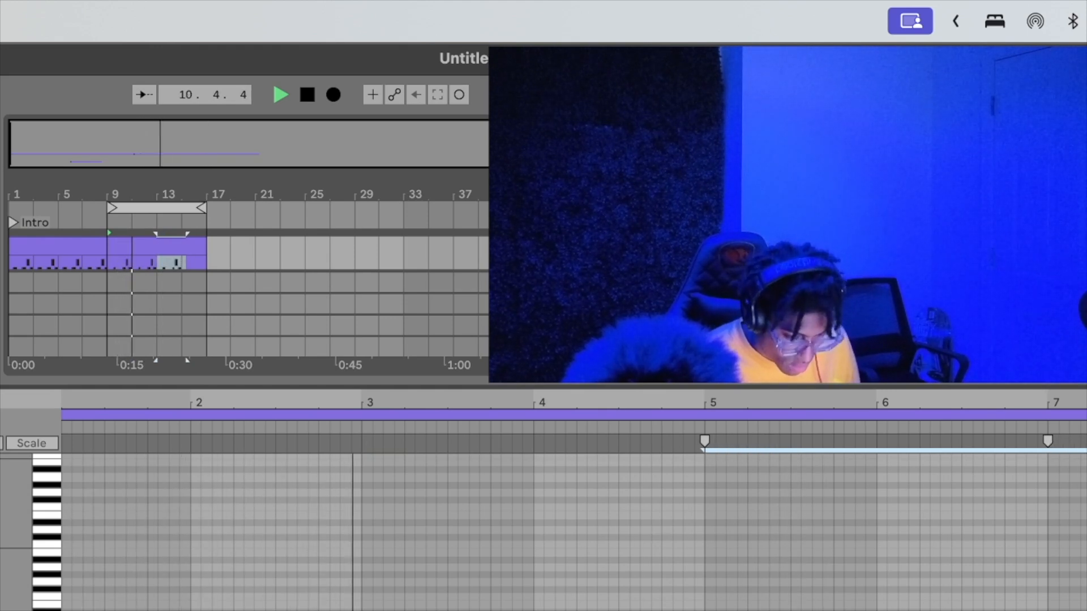
Duplicate the second clip's phrase once more and shift the copy earlier so it fills the clip's last two bars.
{"action": "left_click_drag", "start_coordinate": [357, 609], "coordinate": [1075, 609]}
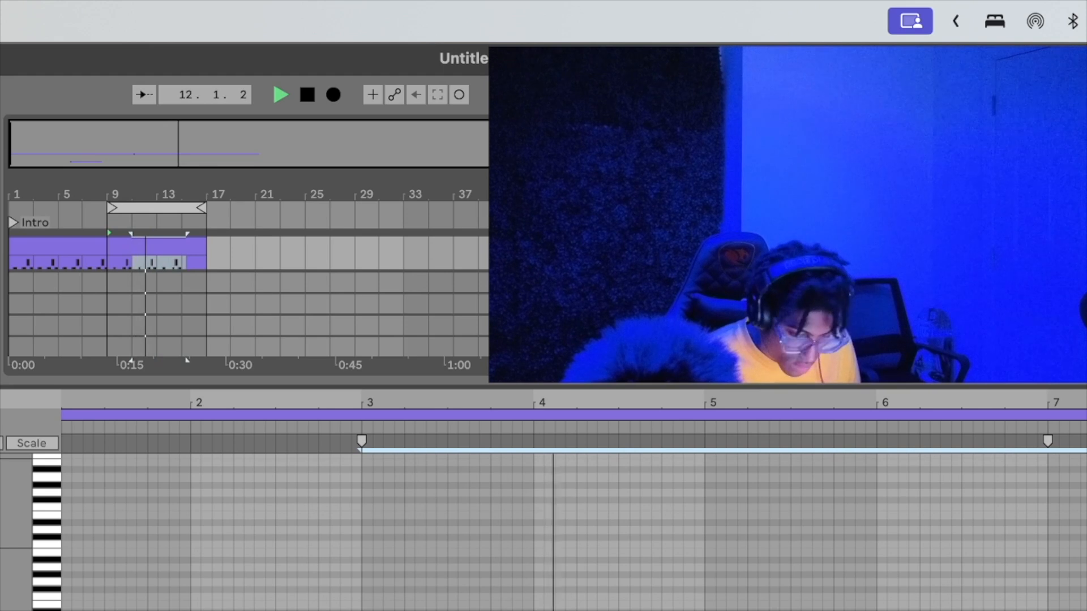
{"action": "key", "text": "super+d"}
{"action": "key", "text": "Left"}
{"action": "key", "text": "Left"}
{"action": "key", "text": "Left"}
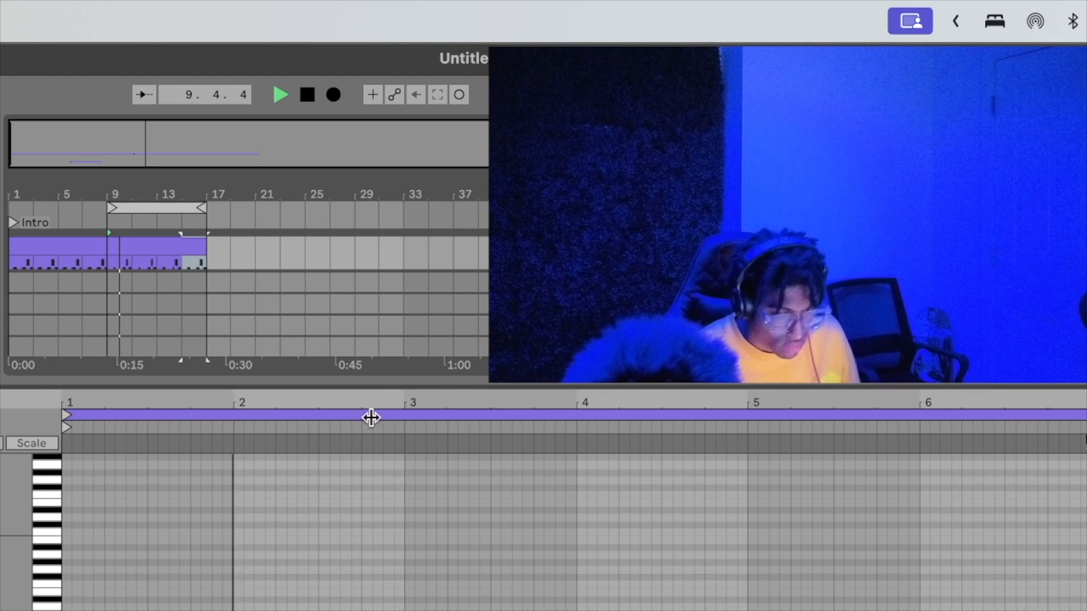
Undo the recent changes to the second clip's notes and stop playback.
{"action": "key", "text": "super+z"}
{"action": "key", "text": "super+z"}
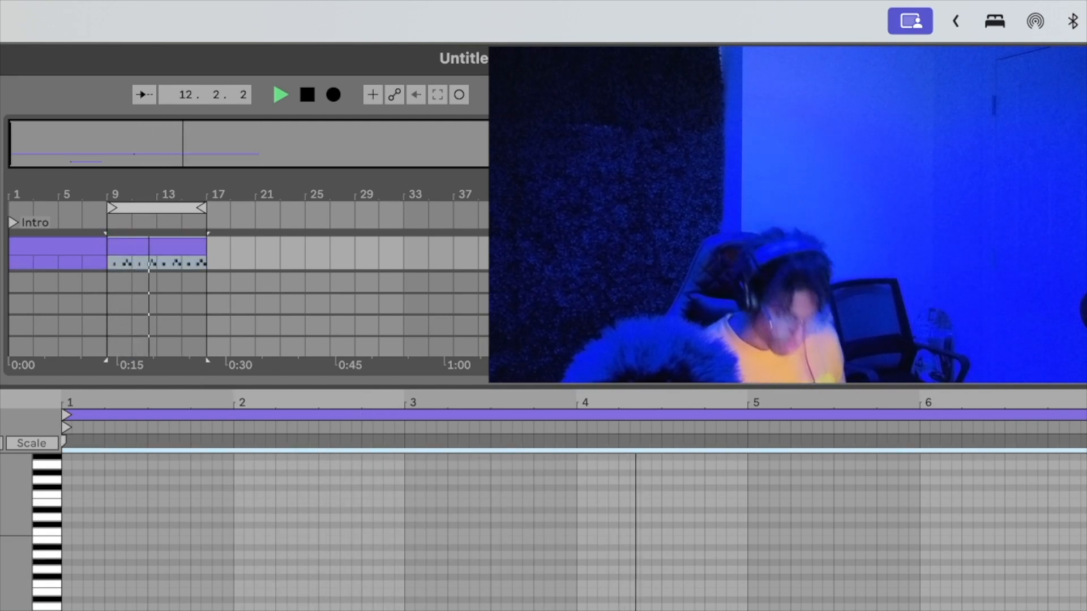
{"action": "key", "text": "super+z"}
{"action": "key", "text": "super+z"}
{"action": "key", "text": "super+z"}
{"action": "key", "text": "space"}
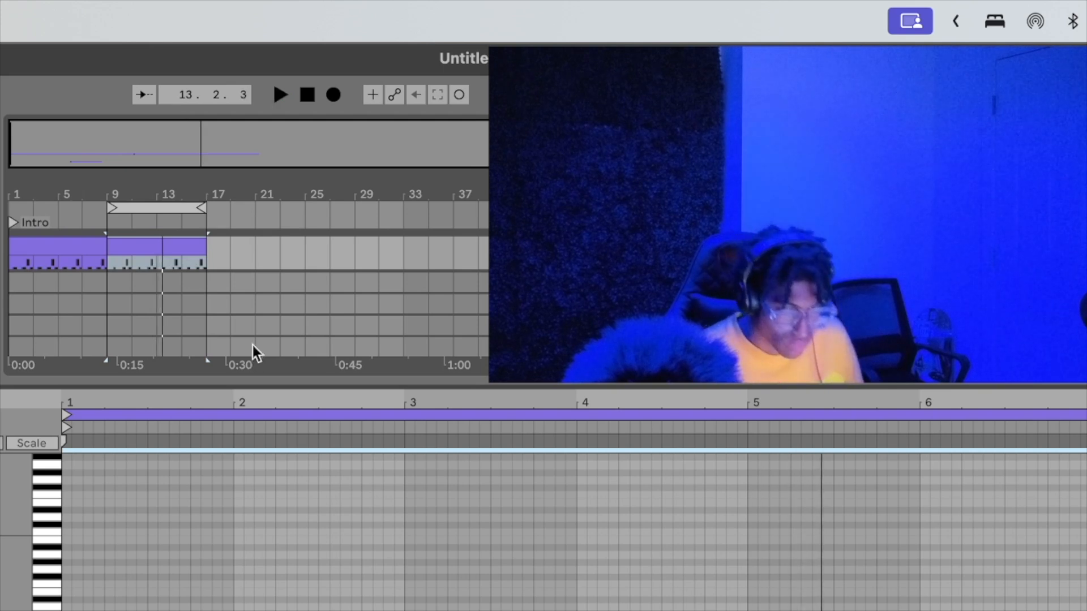
Hide the note editor to enlarge the arrangement and play the clips from bar 1.
{"action": "left_click_drag", "start_coordinate": [296, 382], "coordinate": [296, 610]}
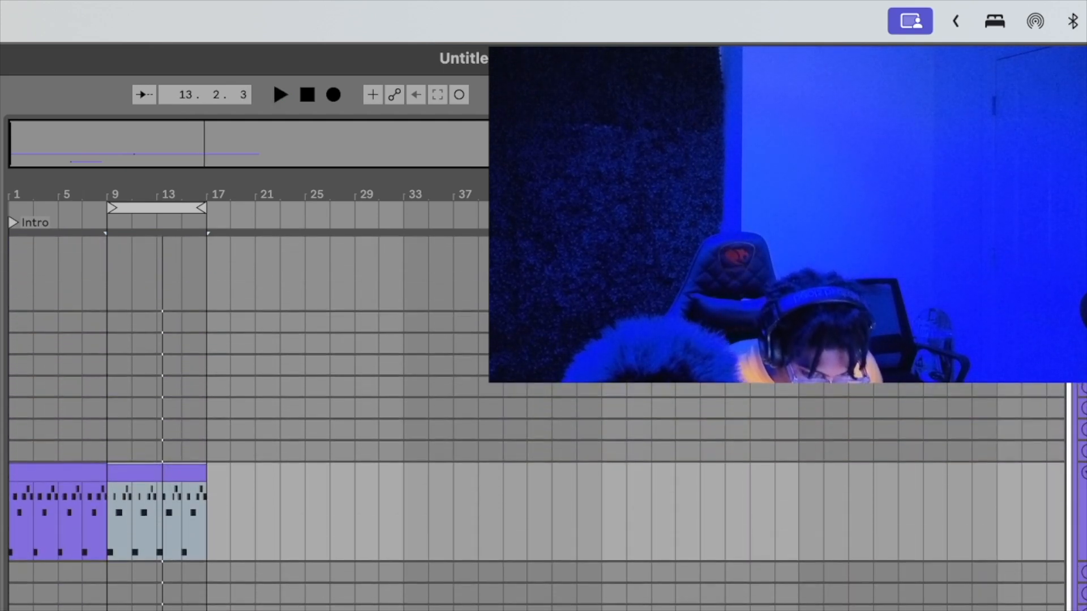
{"action": "left_click", "coordinate": [51, 410]}
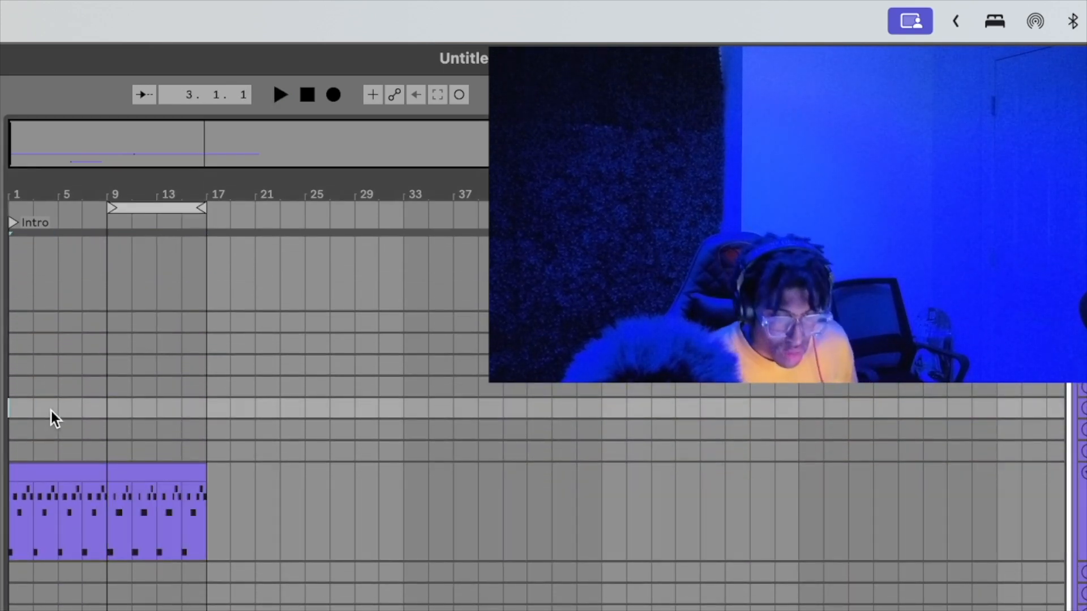
{"action": "key", "text": "space"}
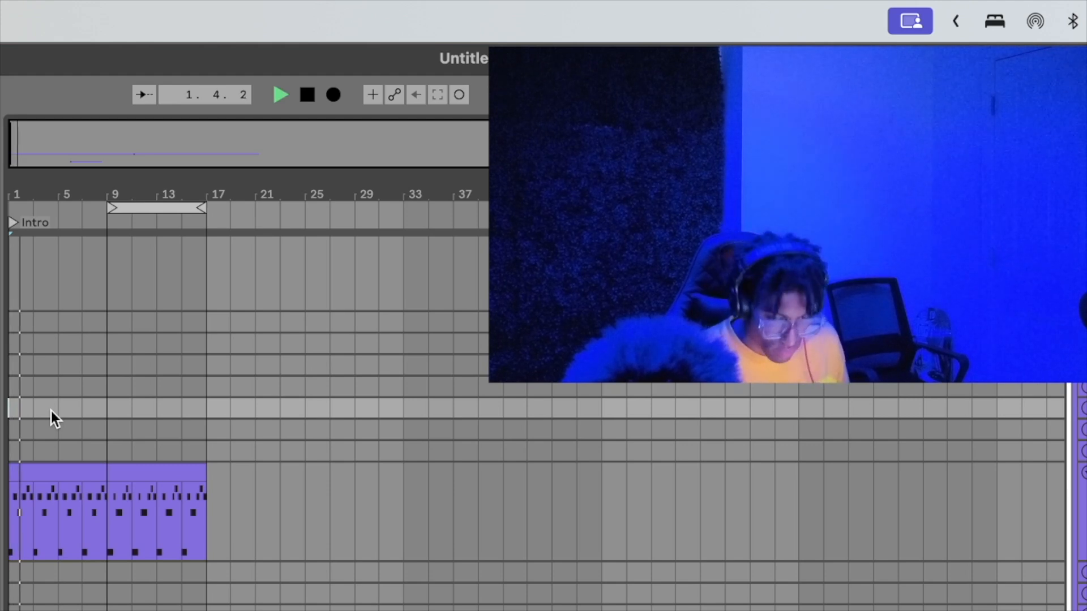
{"action": "key", "text": "space"}
Swap the two clips, placing the reworked one at bar 1 and the original at bar 9, and play the result.
{"action": "left_click", "coordinate": [71, 471]}
{"action": "key", "text": "Delete"}
{"action": "left_click_drag", "start_coordinate": [133, 470], "coordinate": [17, 495]}
{"action": "left_click", "coordinate": [114, 516]}
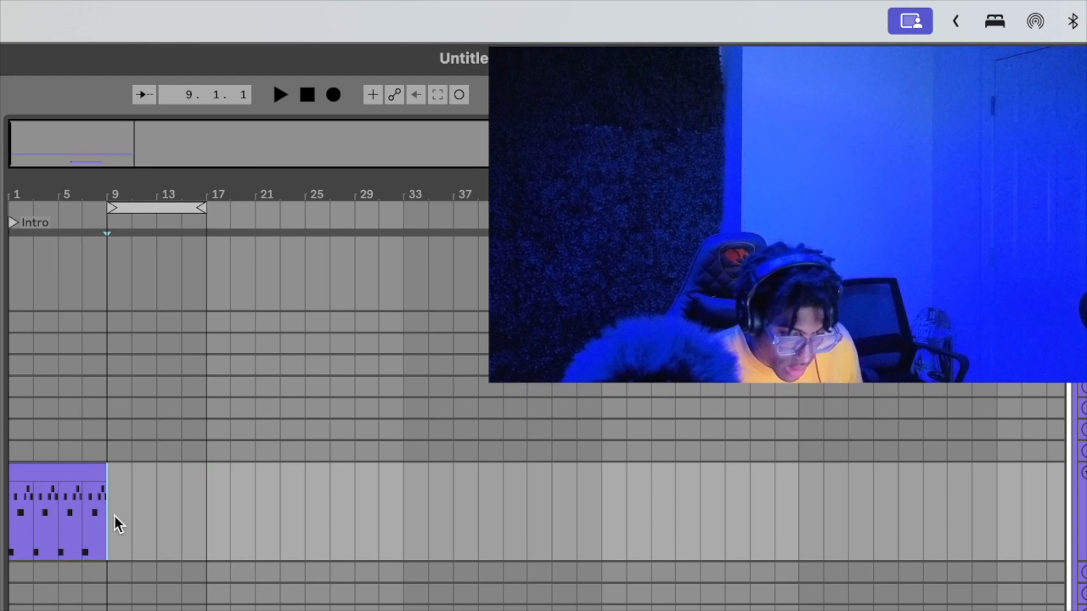
{"action": "key", "text": "super+v"}
{"action": "left_click", "coordinate": [11, 371]}
{"action": "key", "text": "space"}
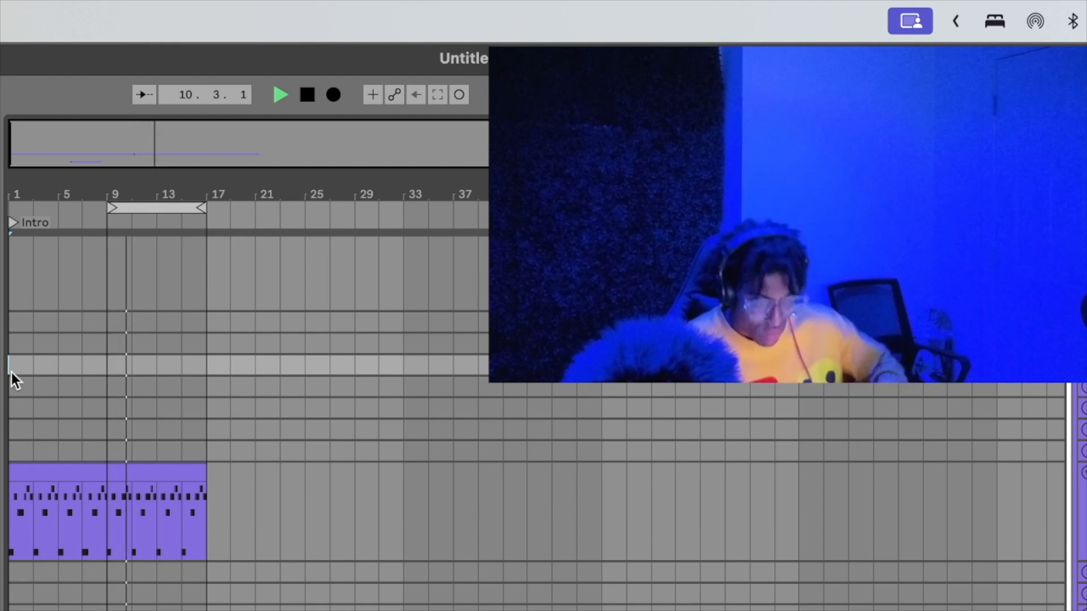
{"action": "key", "text": "space"}
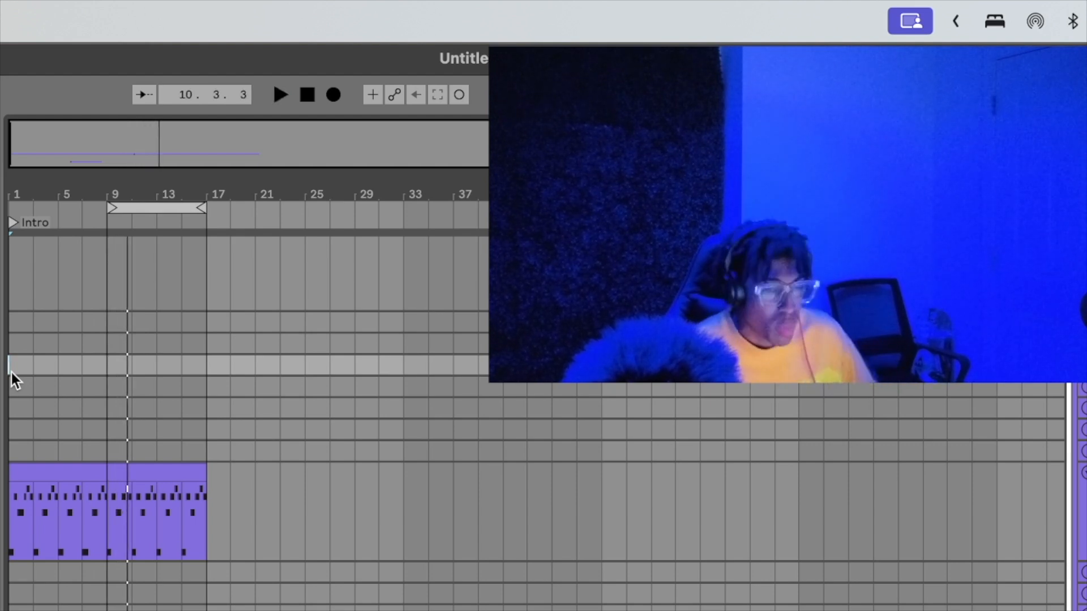
Copy the original clip to bar 17 and duplicate the reworked clip into bars 9 to 16.
{"action": "left_click", "coordinate": [156, 480]}
{"action": "left_click_drag", "start_coordinate": [156, 480], "coordinate": [257, 494]}
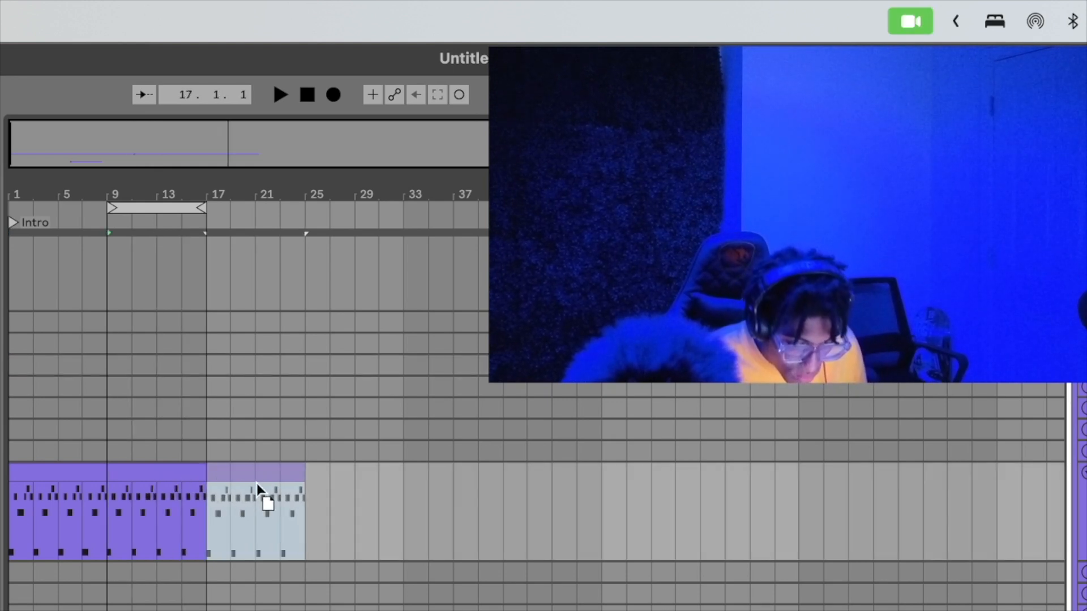
{"action": "left_click", "coordinate": [83, 473]}
{"action": "key", "text": "super+d"}
Play the arrangement from bar 1 and duplicate the third clip to bar 25.
{"action": "left_click", "coordinate": [50, 419]}
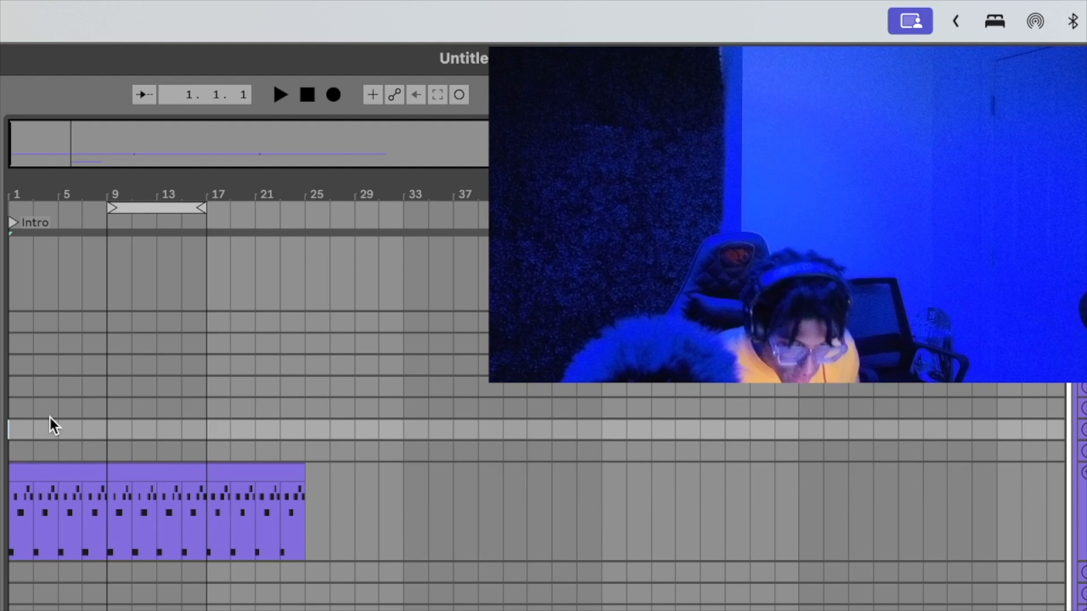
{"action": "key", "text": "space"}
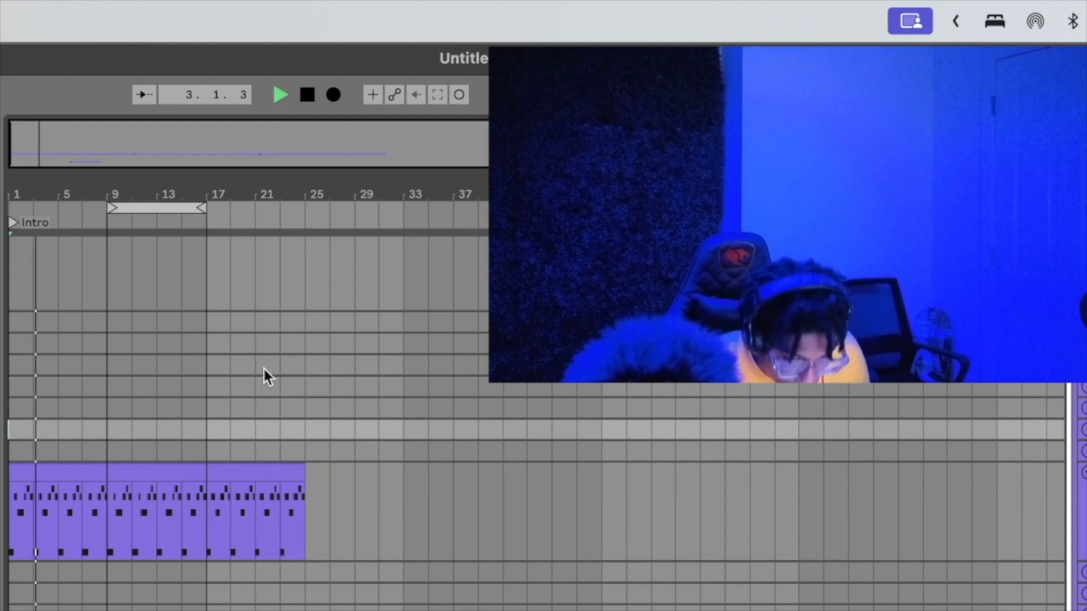
{"action": "left_click", "coordinate": [267, 467]}
{"action": "key", "text": "super+d"}
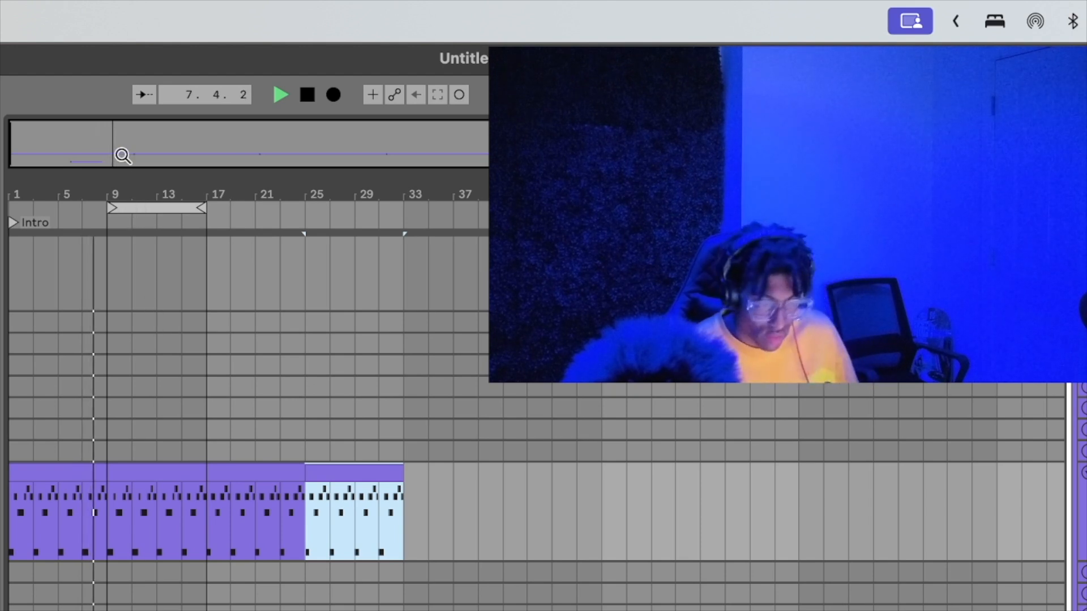
Stop playback and move the eight-bar loop to start at bar 1.
{"action": "left_click_drag", "start_coordinate": [121, 150], "coordinate": [120, 164]}
{"action": "key", "text": "space"}
{"action": "scroll", "coordinate": [251, 398], "scroll_direction": "left", "scroll_amount": 2}
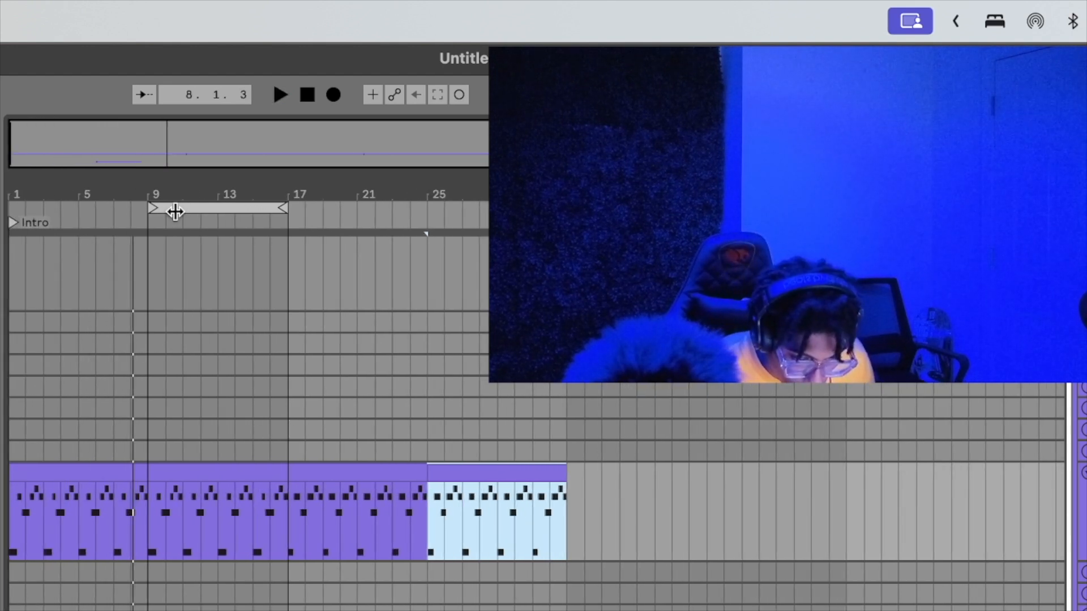
{"action": "left_click_drag", "start_coordinate": [175, 209], "coordinate": [36, 209]}
Open Serum's effects, enable Multiband on the compressor, and lower its threshold while the loop plays.
{"action": "key", "text": "shift+Tab"}
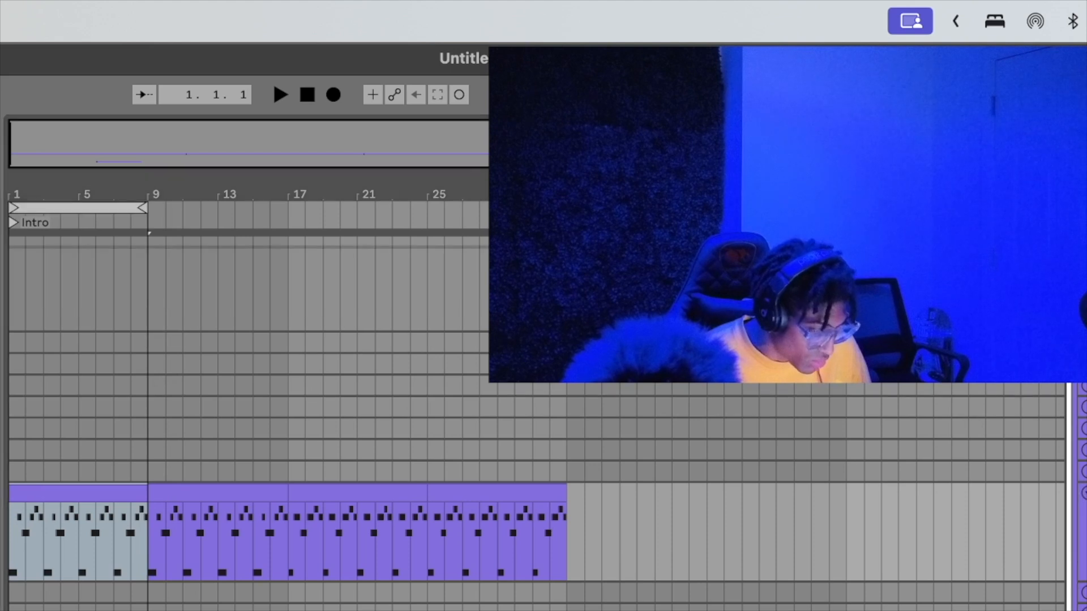
{"action": "key", "text": "alt+super+p"}
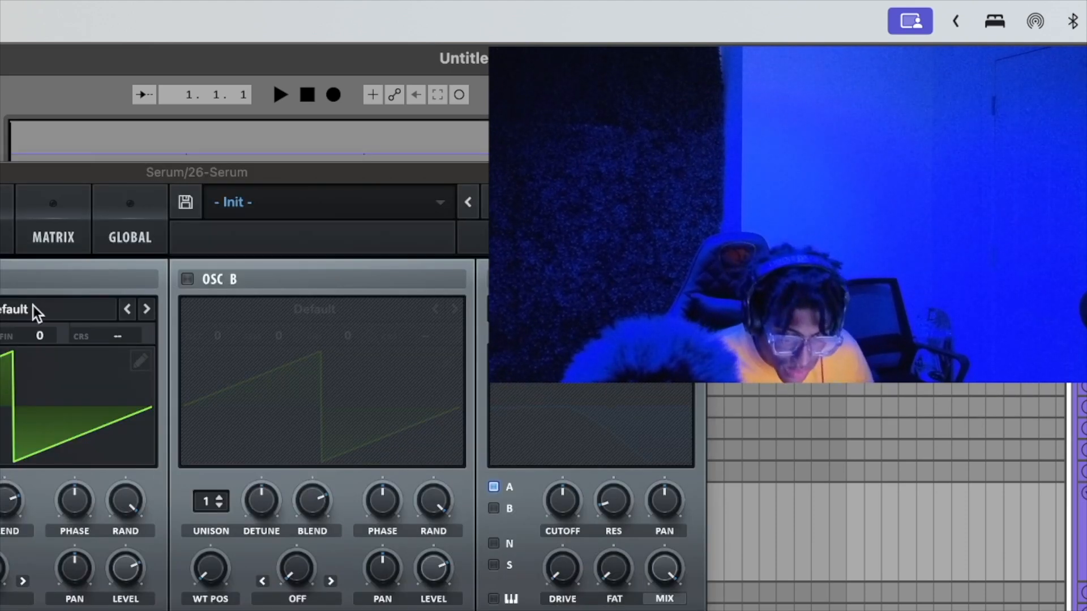
{"action": "key", "text": "space"}
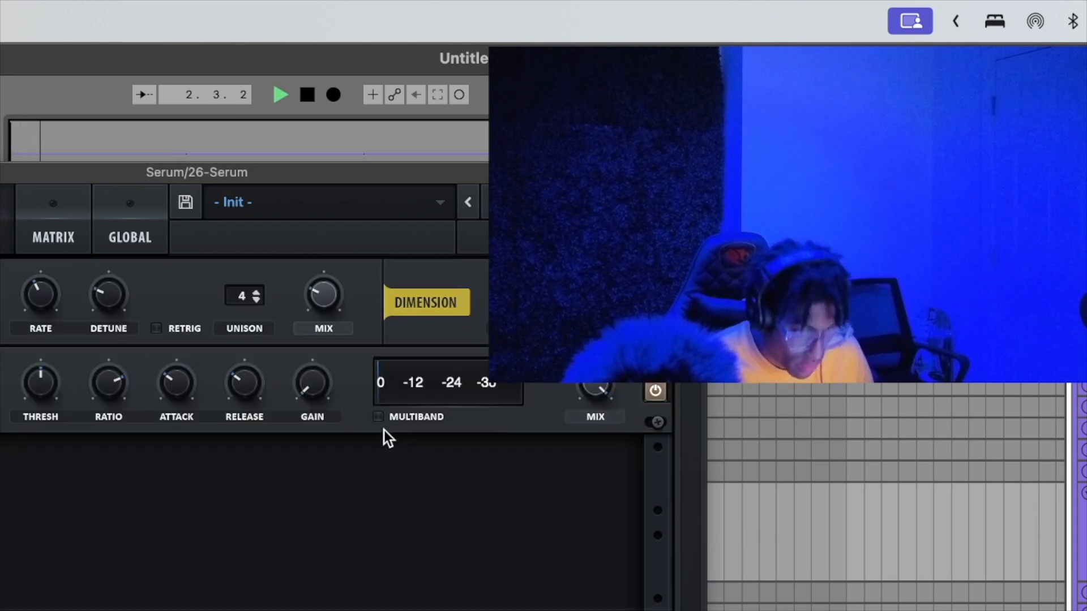
{"action": "left_click", "coordinate": [377, 417]}
{"action": "left_click_drag", "start_coordinate": [51, 383], "coordinate": [52, 422]}
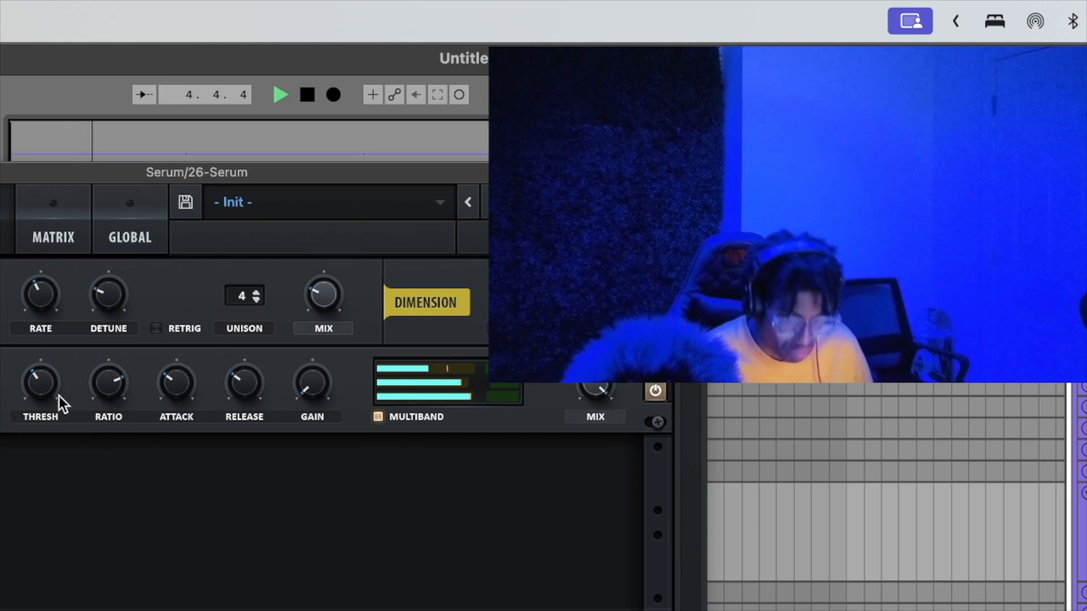
Move Serum's compressor ahead of the Hyper/Dimension effect and reduce the compressor's uppermost band.
{"action": "left_click_drag", "start_coordinate": [2, 390], "coordinate": [1, 300]}
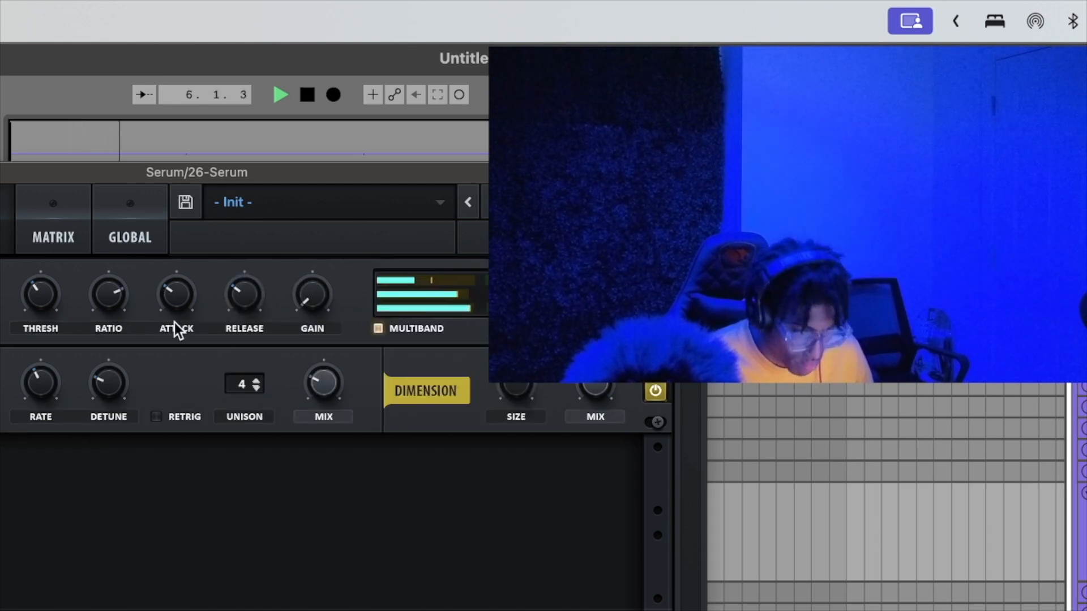
{"action": "left_click_drag", "start_coordinate": [453, 279], "coordinate": [404, 281]}
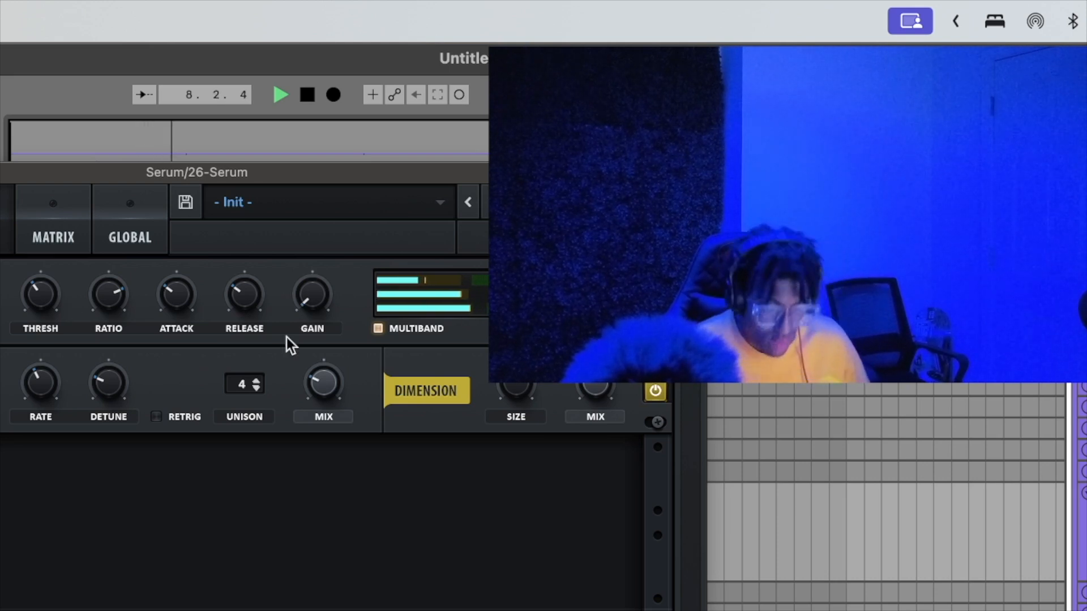
Turn the Hyper mix down to zero, raise the Dimension size to maximum, and adjust the Dimension mix.
{"action": "left_click_drag", "start_coordinate": [318, 380], "coordinate": [290, 453]}
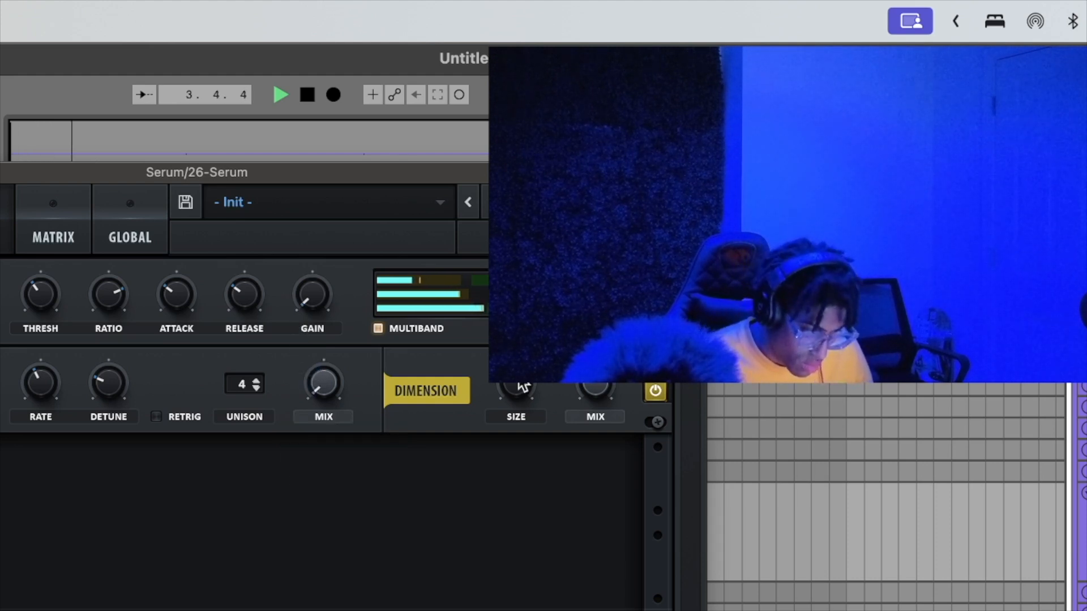
{"action": "left_click_drag", "start_coordinate": [596, 386], "coordinate": [596, 319]}
{"action": "left_click_drag", "start_coordinate": [497, 387], "coordinate": [476, 73]}
{"action": "left_click_drag", "start_coordinate": [588, 388], "coordinate": [597, 488]}
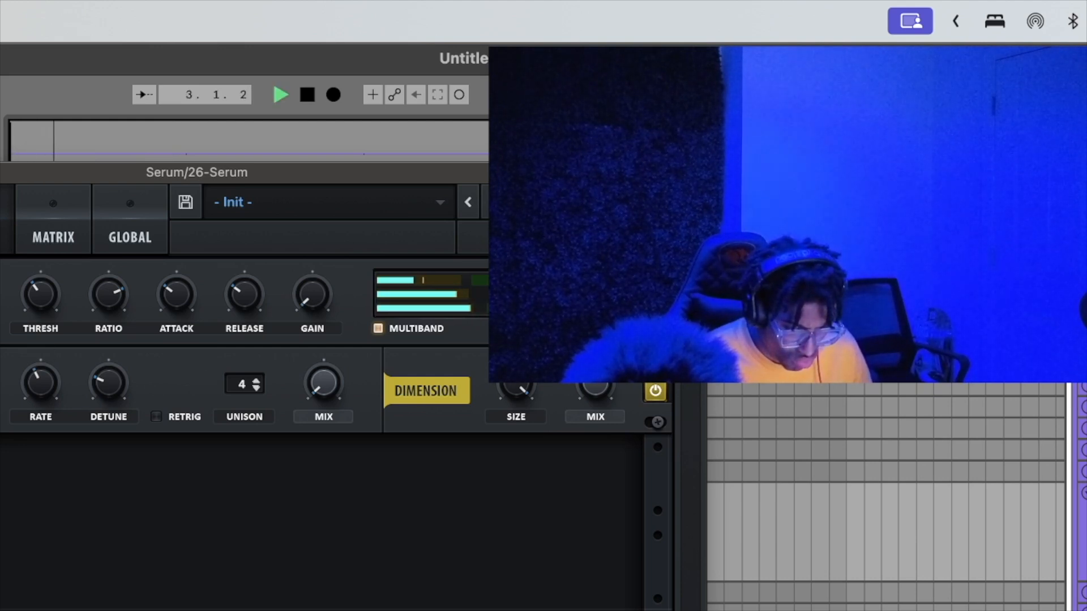
Compare the sound with the compressor's Multiband off and on, and replay the opening of the loop several times.
{"action": "left_click", "coordinate": [378, 328]}
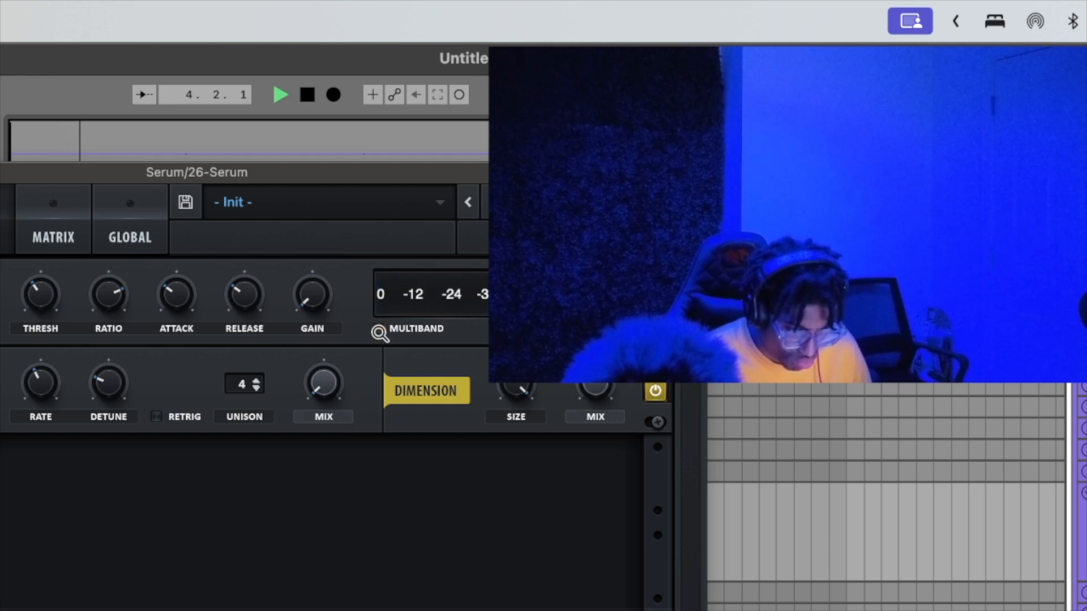
{"action": "left_click", "coordinate": [378, 328]}
{"action": "key", "text": "space"}
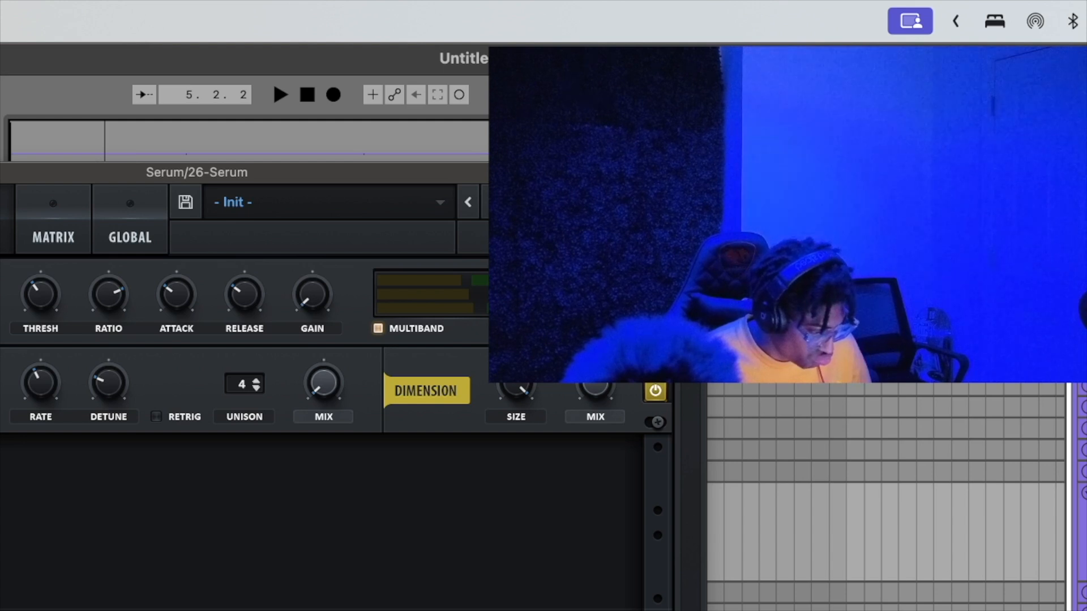
{"action": "left_click", "coordinate": [692, 442]}
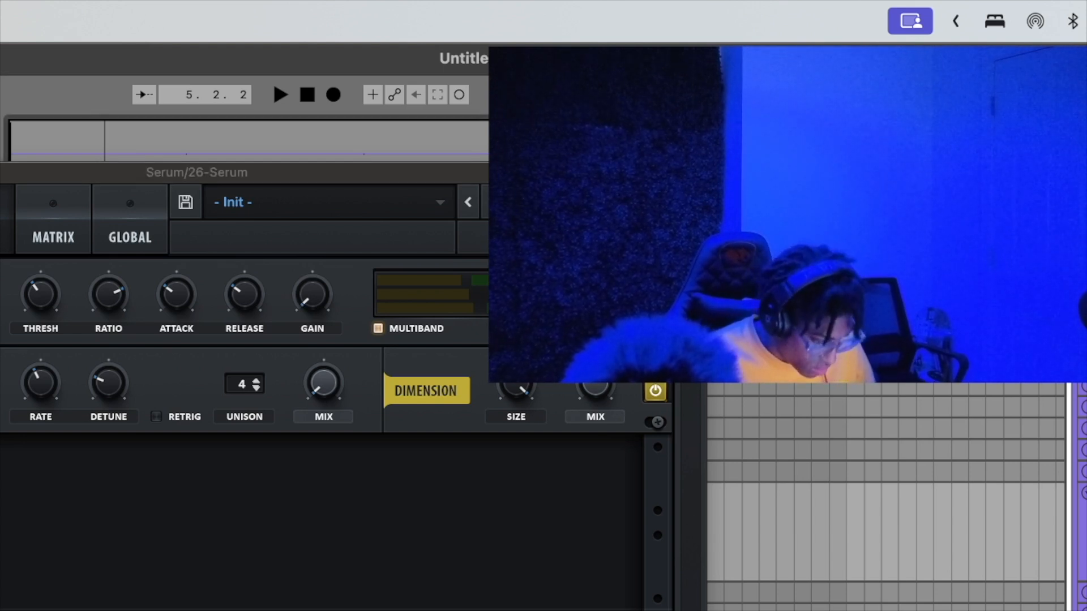
{"action": "key", "text": "space"}
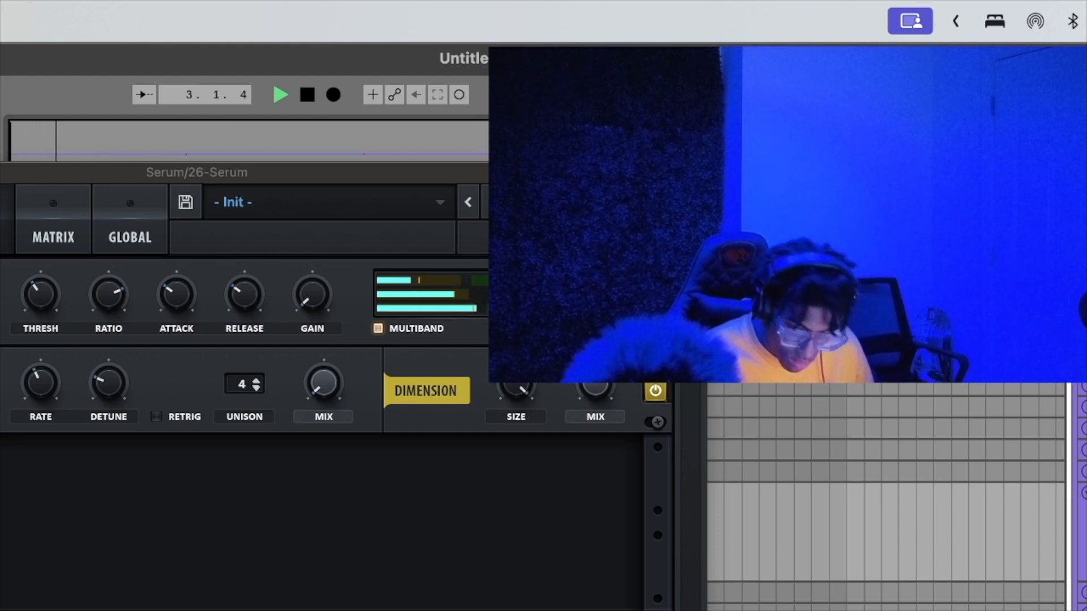
{"action": "key", "text": "space"}
{"action": "key", "text": "space"}
{"action": "key", "text": "space"}
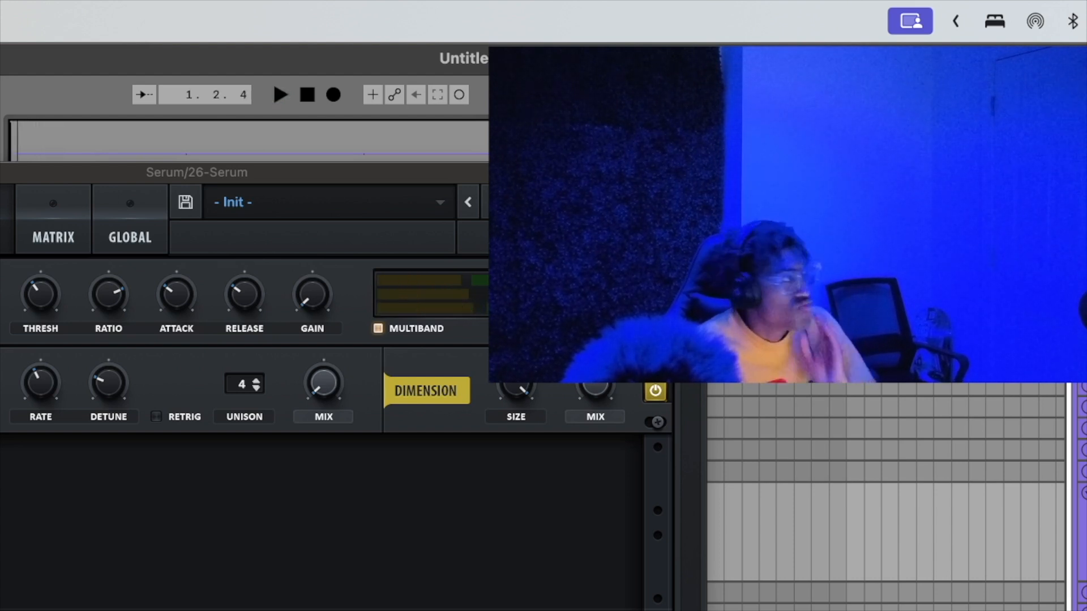
{"action": "key", "text": "space"}
{"action": "key", "text": "space"}
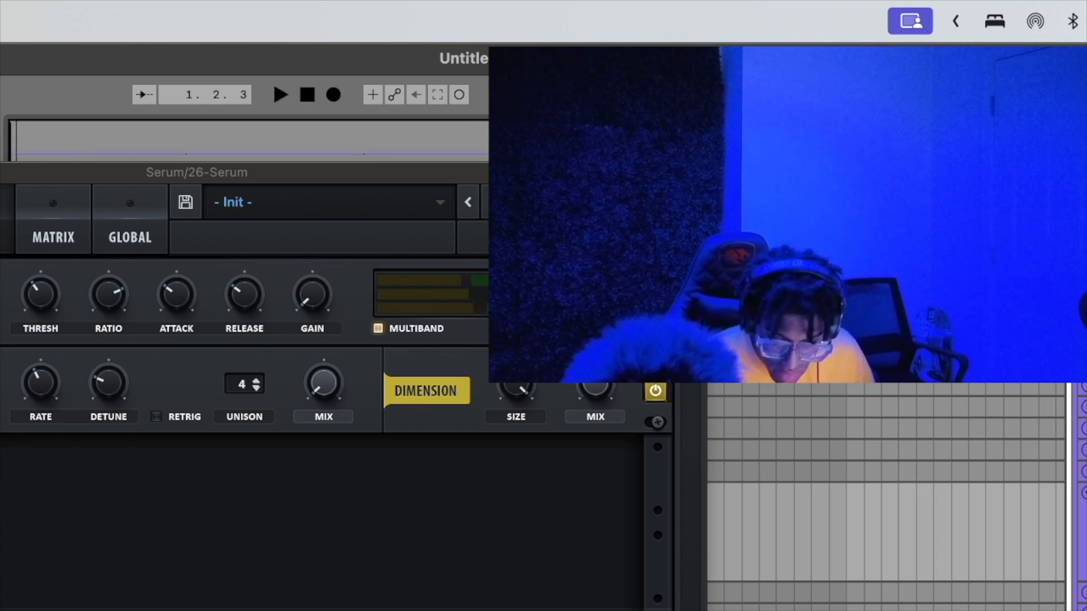
{"action": "key", "text": "space"}
{"action": "key", "text": "space"}
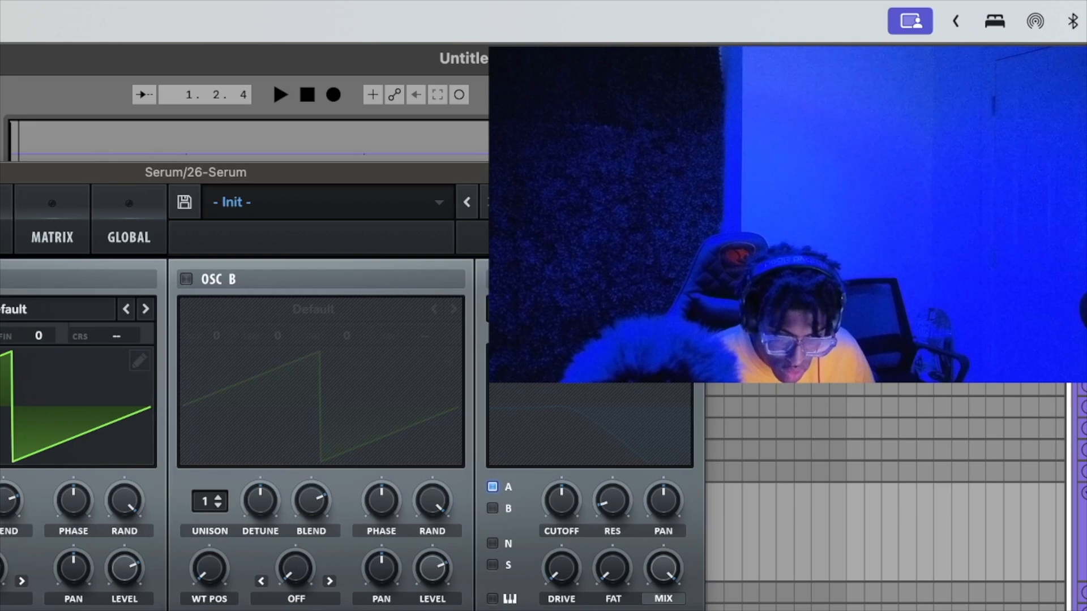
Close Serum's window and raise the opening clip's notes in semitone steps, replaying the loop to judge the pitch.
{"action": "key", "text": "super+w"}
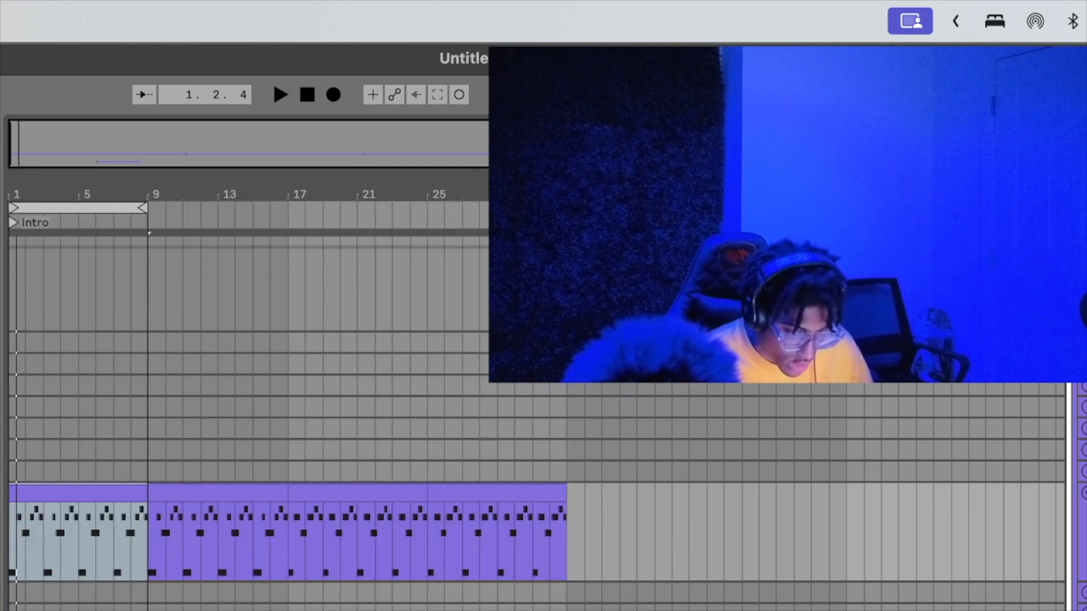
{"action": "scroll", "coordinate": [538, 492], "scroll_direction": "down", "scroll_amount": 2}
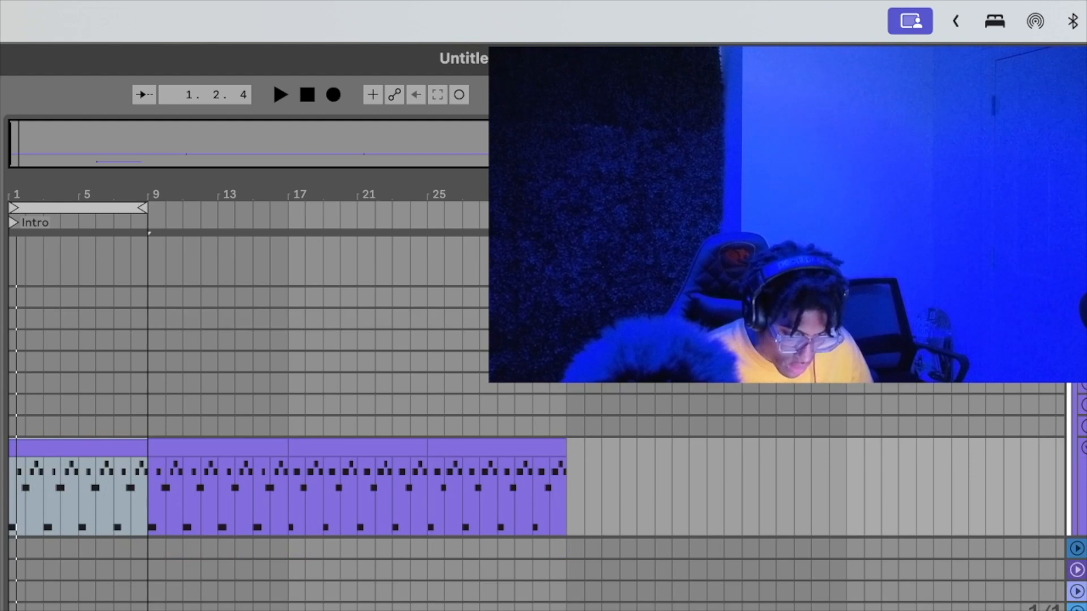
{"action": "key", "text": "space"}
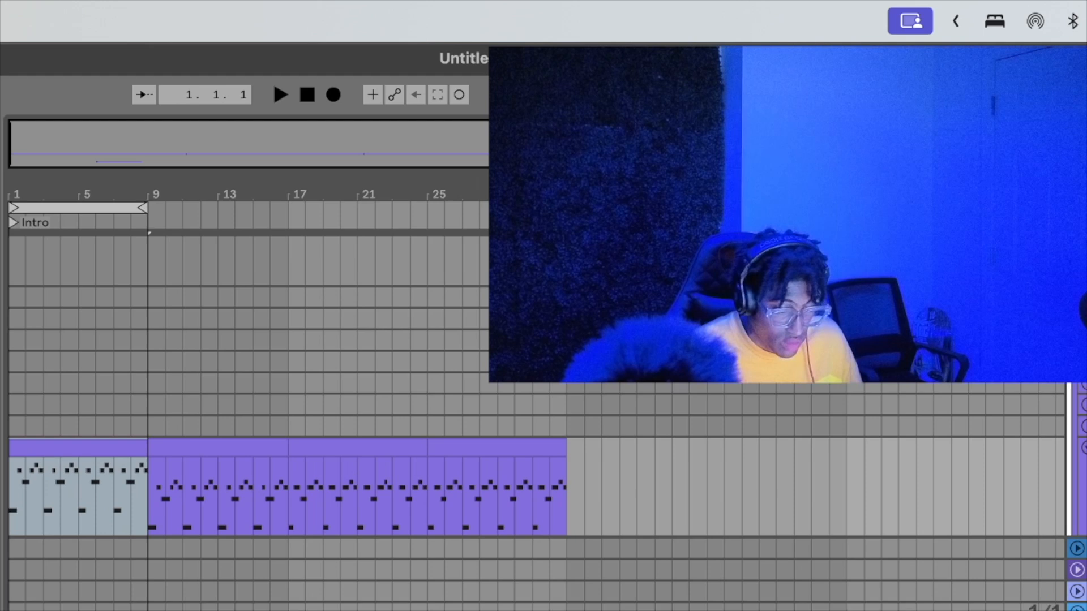
{"action": "key", "text": "space"}
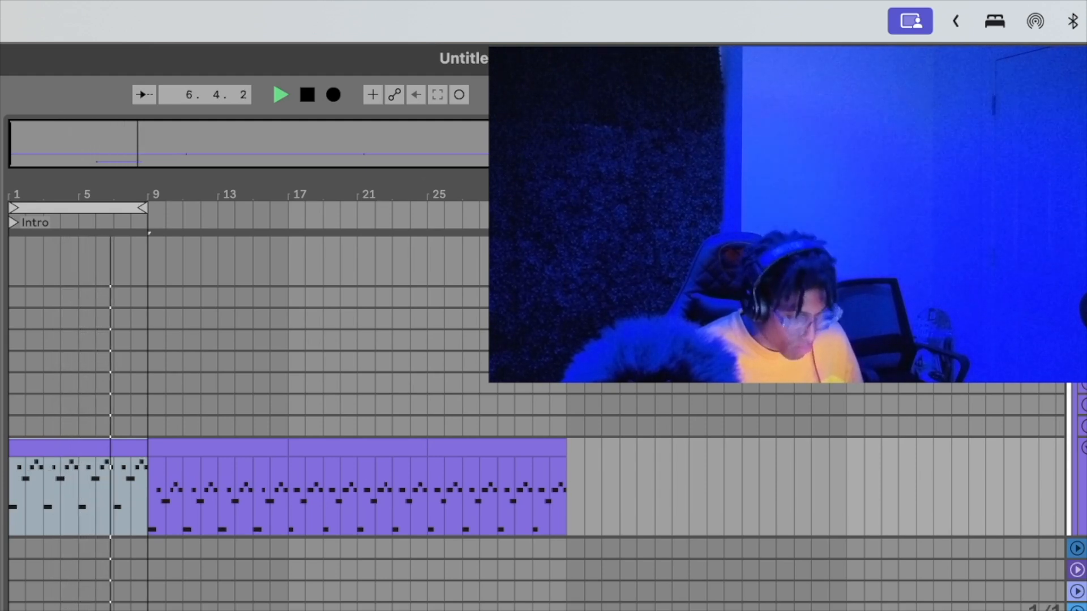
{"action": "key", "text": "space"}
{"action": "key", "text": "space"}
{"action": "key", "text": "space"}
{"action": "key", "text": "Up"}
{"action": "key", "text": "Up"}
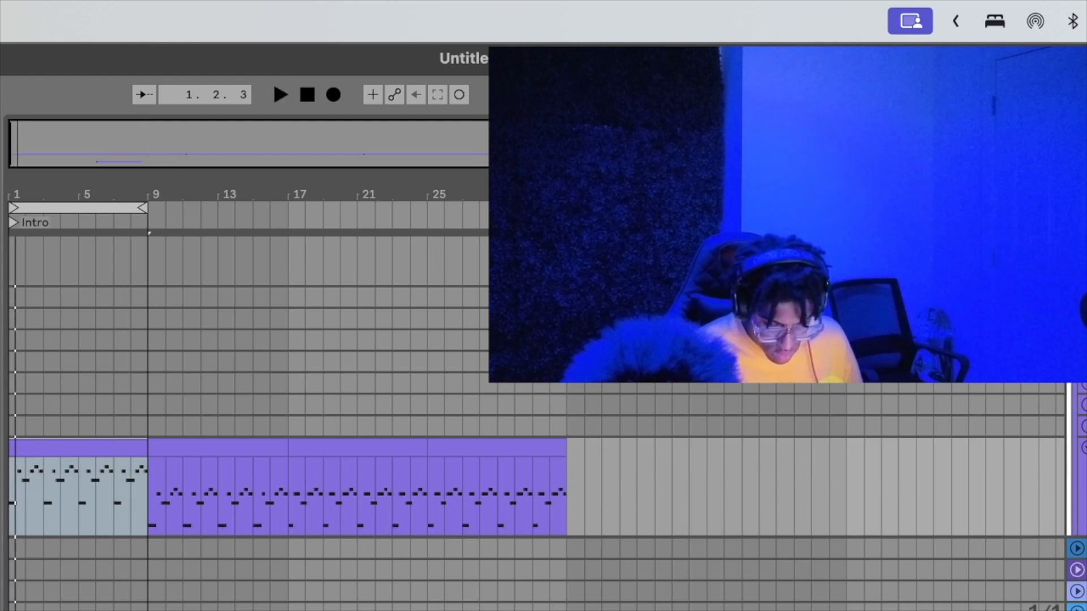
{"action": "key", "text": "space"}
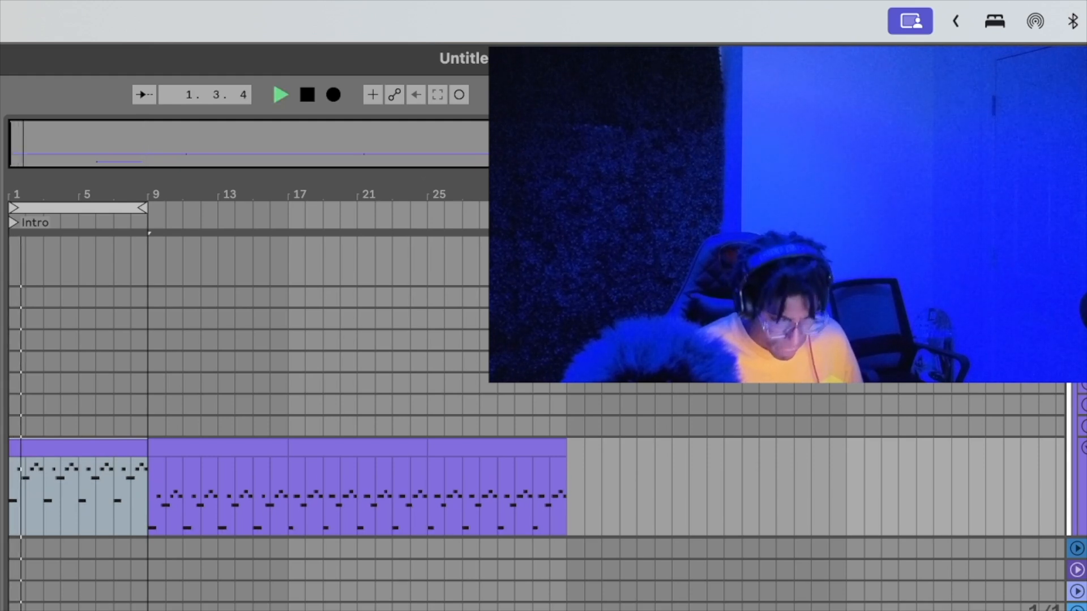
{"action": "key", "text": "space"}
{"action": "key", "text": "Down"}
{"action": "key", "text": "space"}
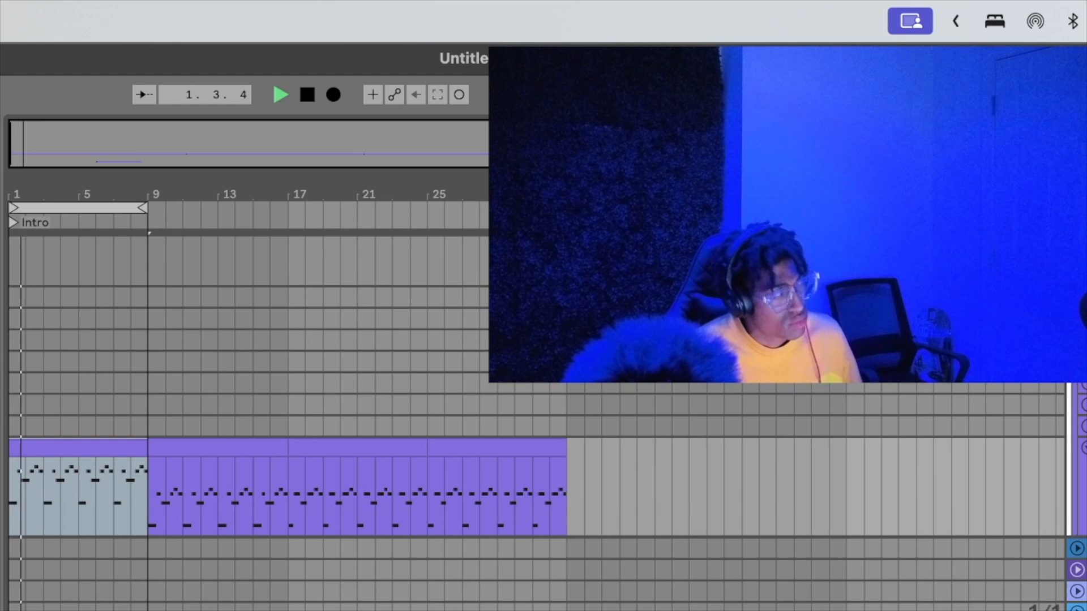
Try lower pitches for the opening clip by moving its notes down in semitone steps and replaying the loop.
{"action": "key", "text": "Down"}
{"action": "key", "text": "space"}
{"action": "key", "text": "space"}
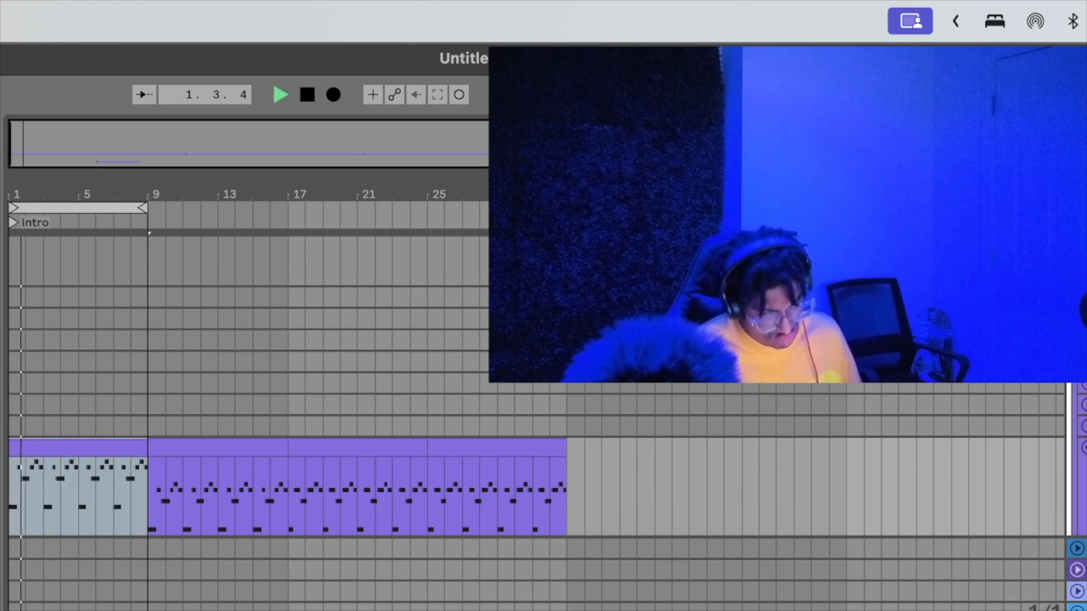
{"action": "key", "text": "Down"}
{"action": "key", "text": "space"}
{"action": "key", "text": "space"}
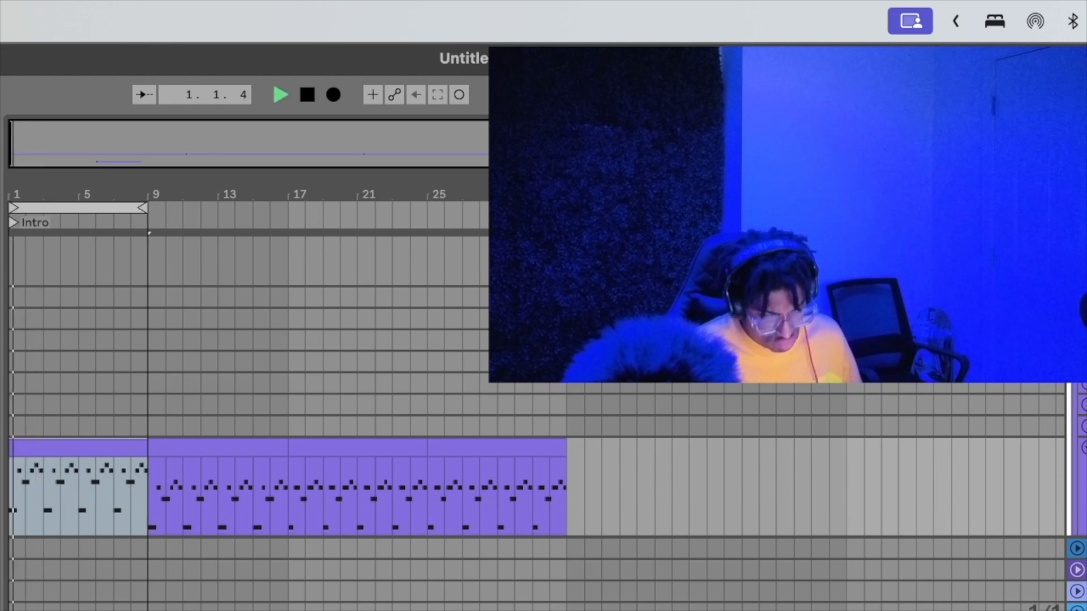
{"action": "key", "text": "Down"}
{"action": "key", "text": "space"}
{"action": "key", "text": "space"}
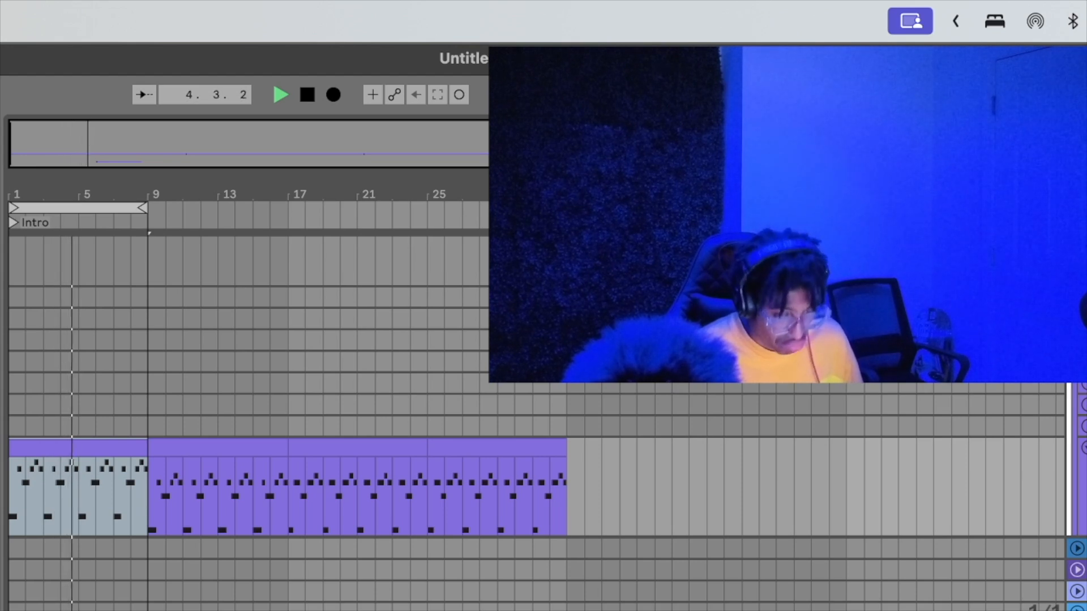
{"action": "key", "text": "space"}
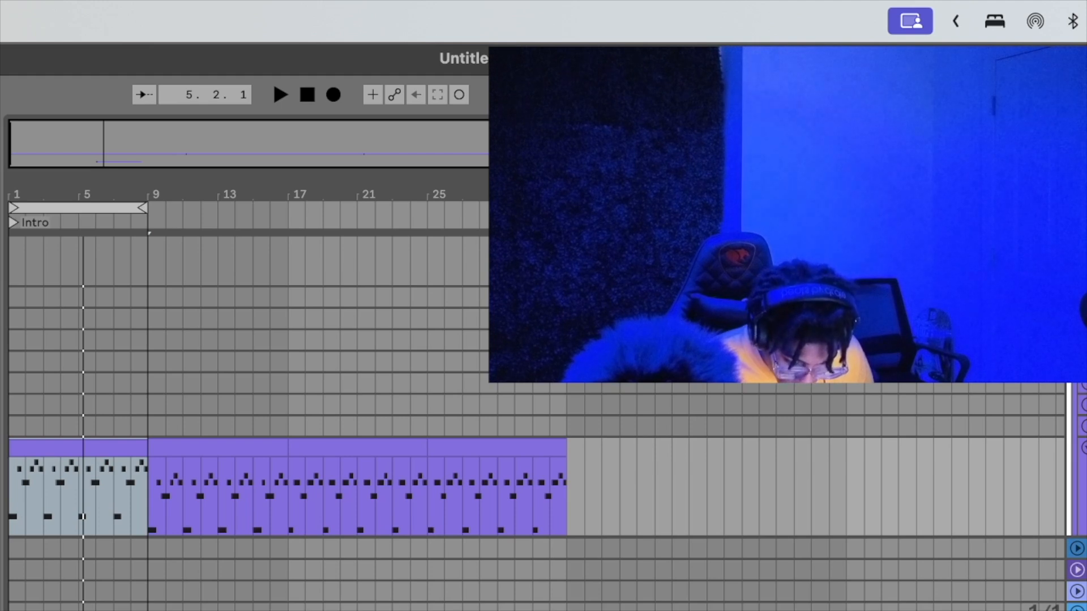
Consolidate the three clips following bar 9 into a single clip.
{"action": "left_click", "coordinate": [194, 445]}
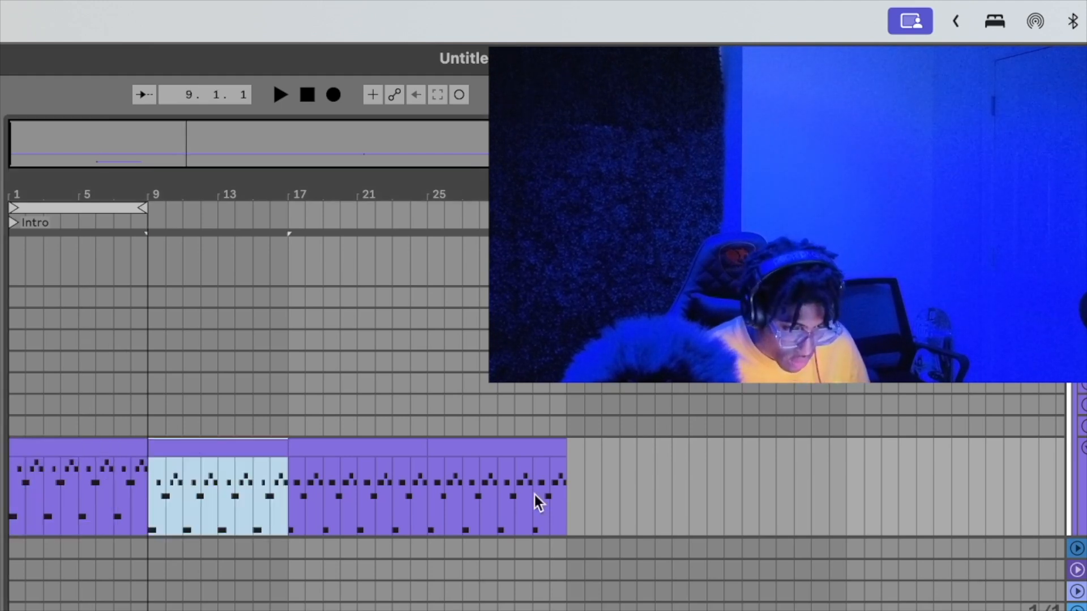
{"action": "left_click_drag", "start_coordinate": [566, 499], "coordinate": [152, 487]}
{"action": "key", "text": "super+j"}
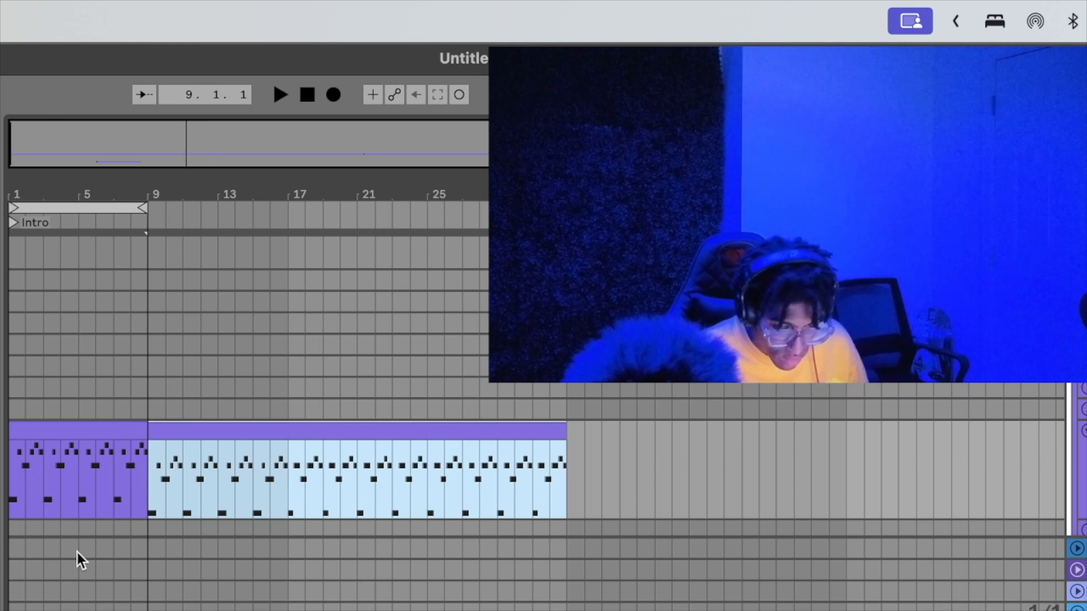
Transpose all notes of the consolidated clip up two semitones.
{"action": "double_click", "coordinate": [201, 486]}
{"action": "key", "text": "super+a"}
{"action": "key", "text": "Up"}
{"action": "key", "text": "Up"}
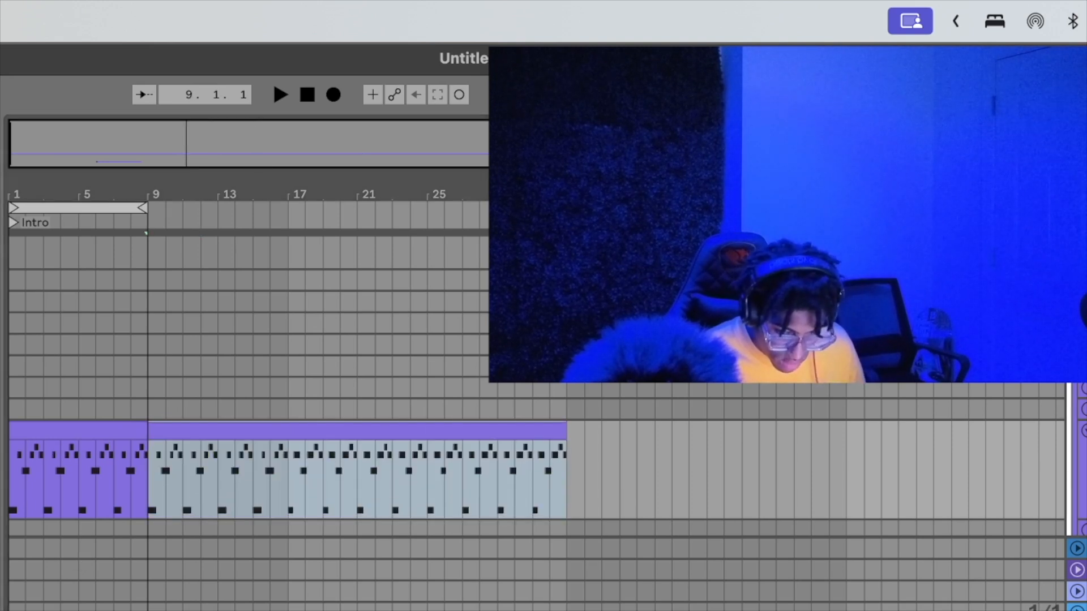
{"action": "left_click", "coordinate": [376, 472]}
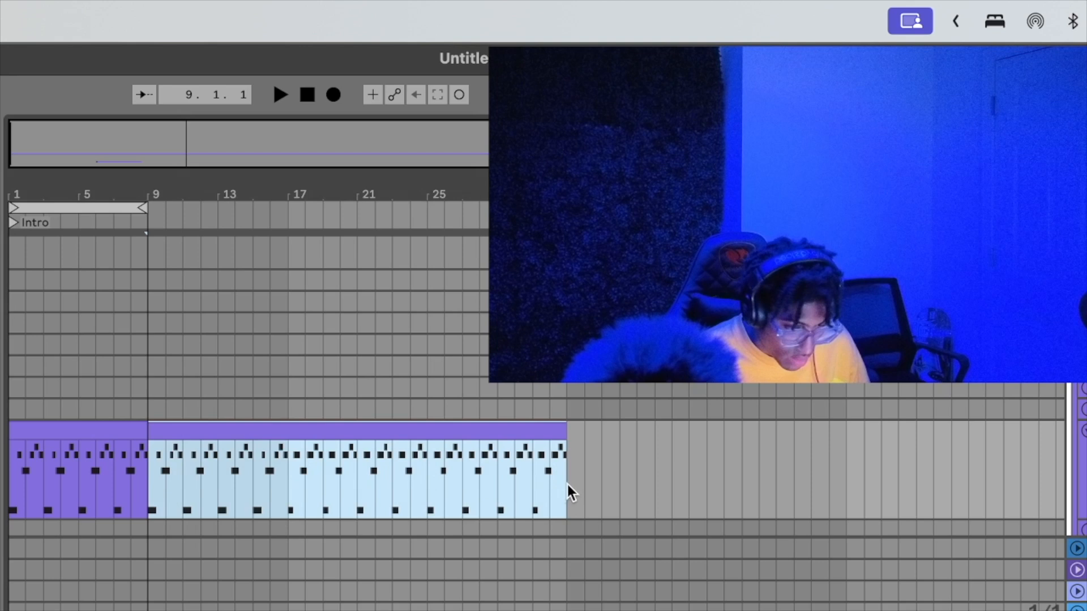
{"action": "left_click", "coordinate": [164, 462]}
{"action": "left_click", "coordinate": [141, 482]}
{"action": "left_click_drag", "start_coordinate": [140, 481], "coordinate": [9, 481]}
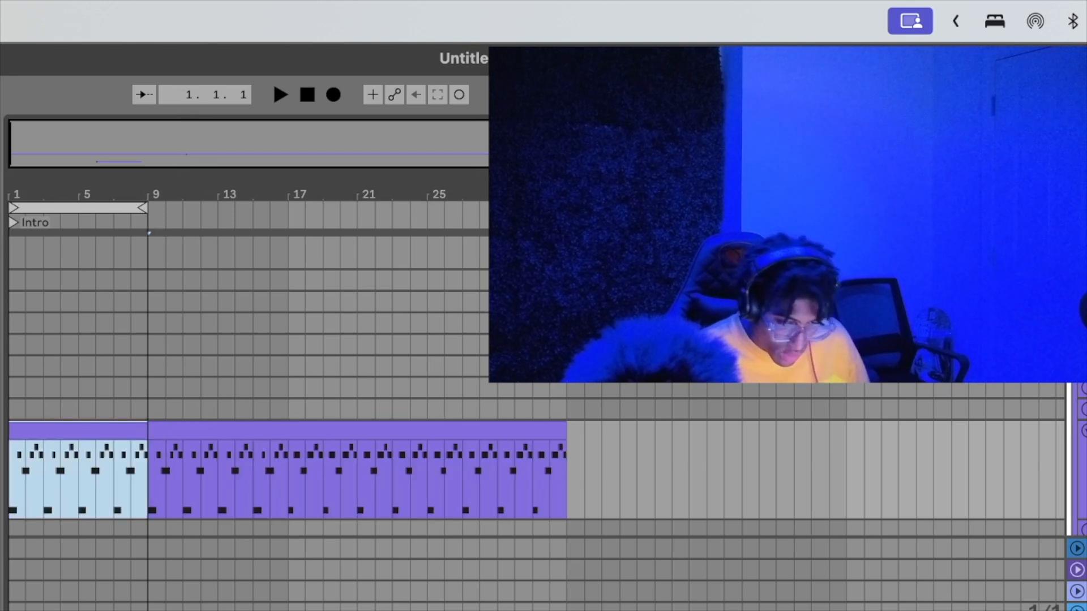
{"action": "left_click", "coordinate": [325, 460]}
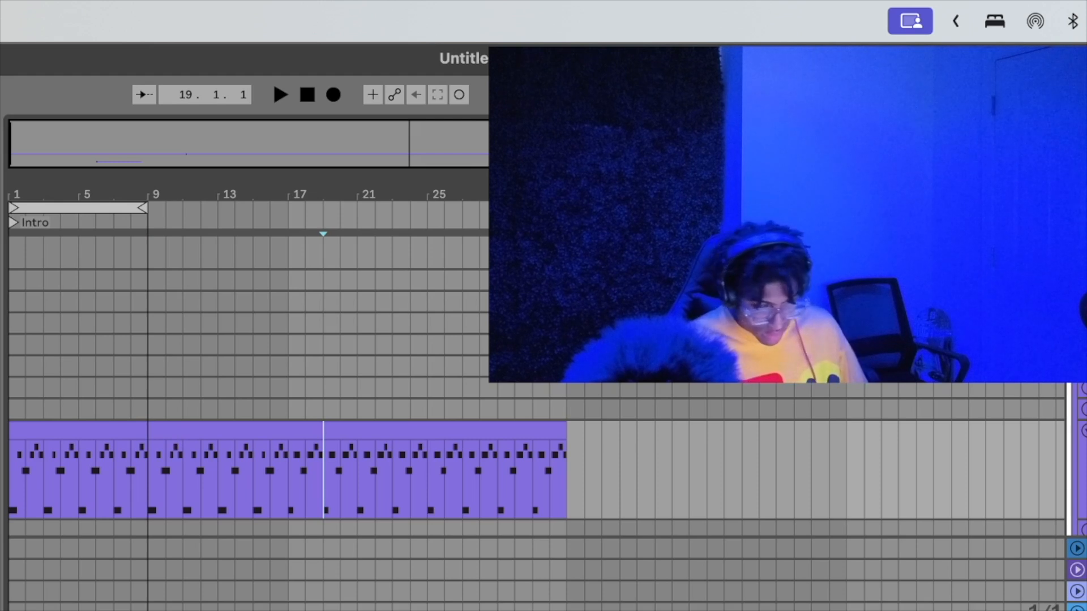
{"action": "scroll", "coordinate": [325, 486], "scroll_direction": "up", "scroll_amount": 2}
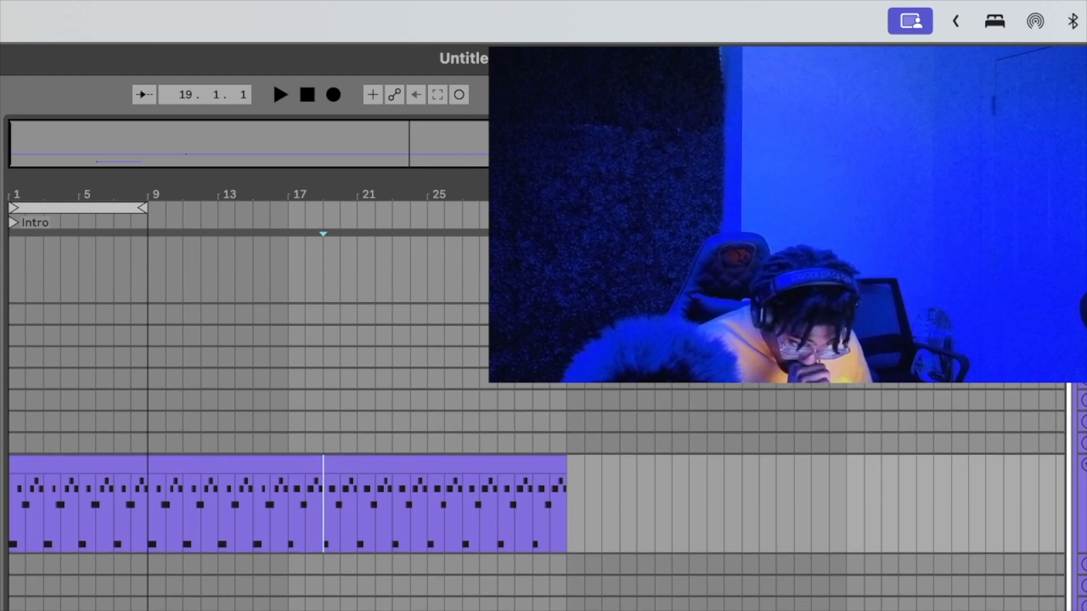
{"action": "scroll", "coordinate": [324, 486], "scroll_direction": "up", "scroll_amount": 1}
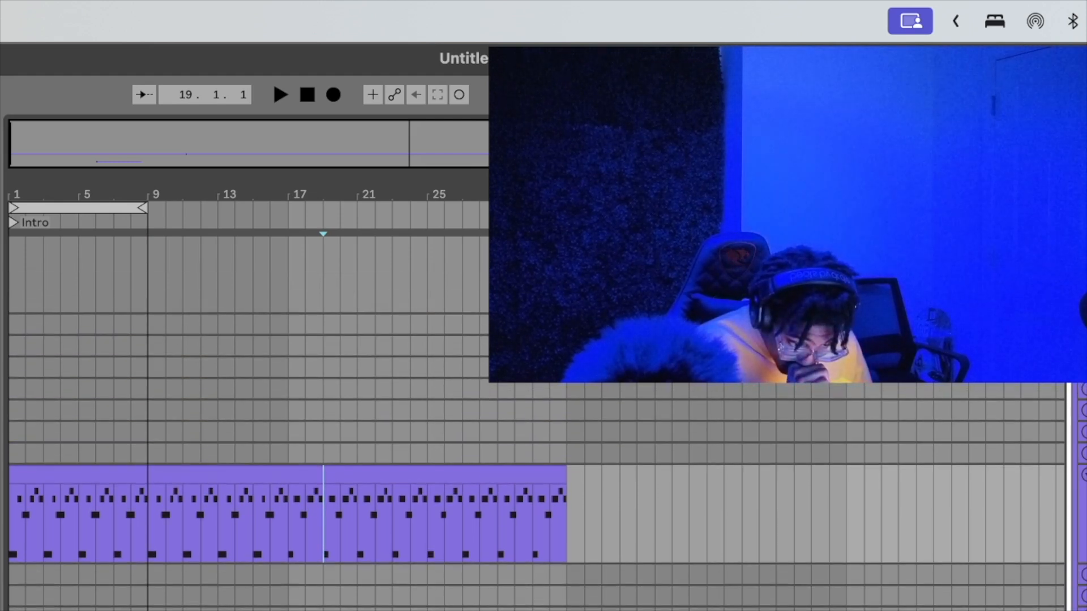
{"action": "left_click", "coordinate": [468, 375]}
{"action": "left_click", "coordinate": [150, 431]}
{"action": "key", "text": "Left"}
{"action": "key", "text": "Left"}
{"action": "key", "text": "Left"}
{"action": "key", "text": "Left"}
{"action": "key", "text": "Left"}
{"action": "key", "text": "Left"}
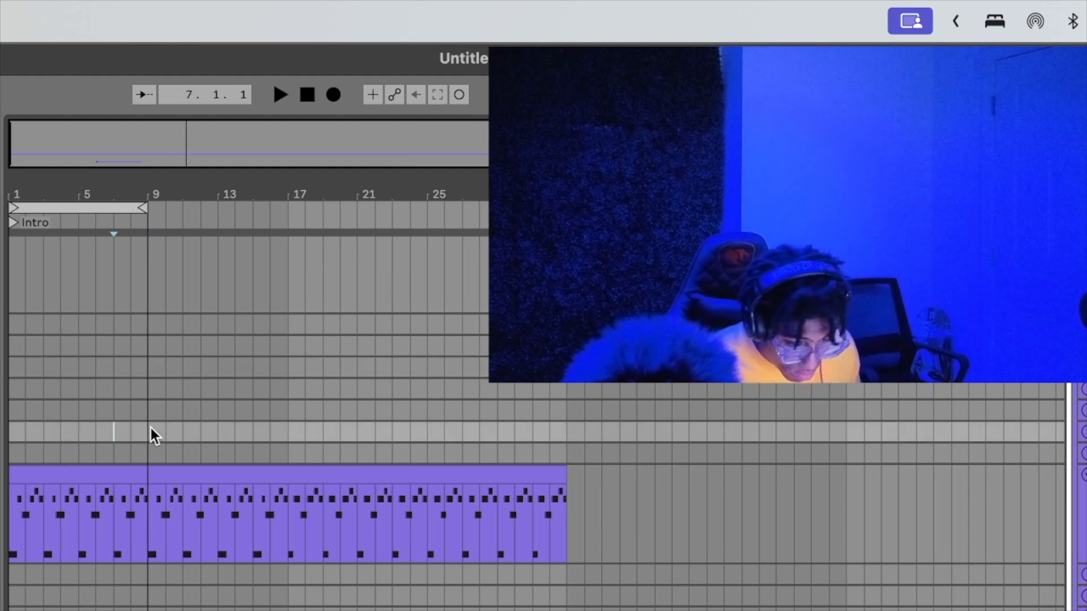
{"action": "key", "text": "Left"}
{"action": "key", "text": "Left"}
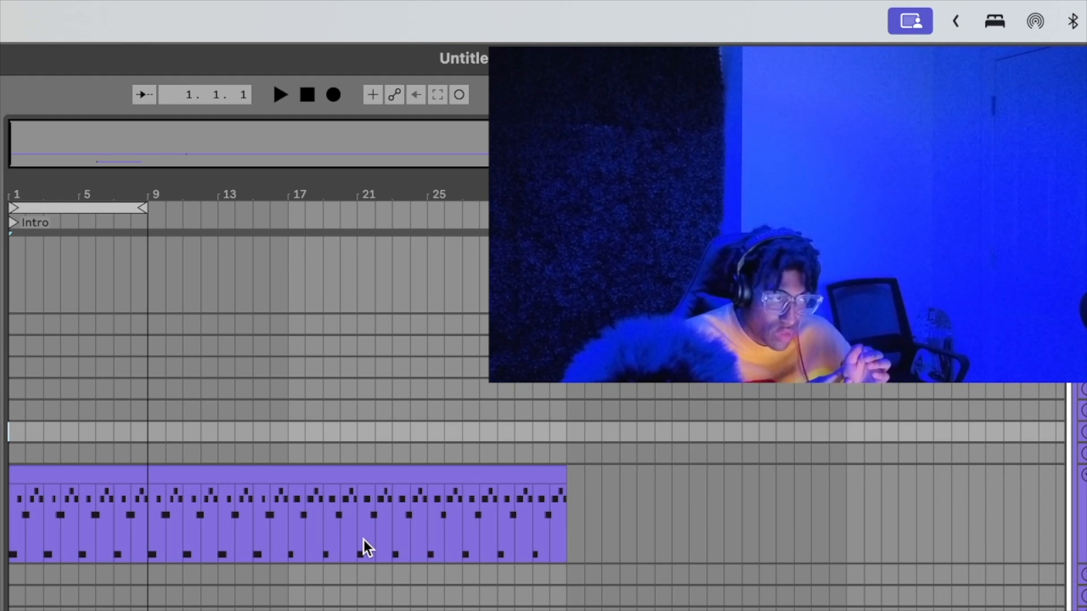
Undo the consolidated clip's transposition, the consolidation, and the last downward transpositions of the opening clip.
{"action": "key", "text": "super+z"}
{"action": "key", "text": "super+z"}
{"action": "key", "text": "super+z"}
{"action": "key", "text": "super+z"}
{"action": "key", "text": "super+z"}
{"action": "key", "text": "super+z"}
{"action": "key", "text": "super+z"}
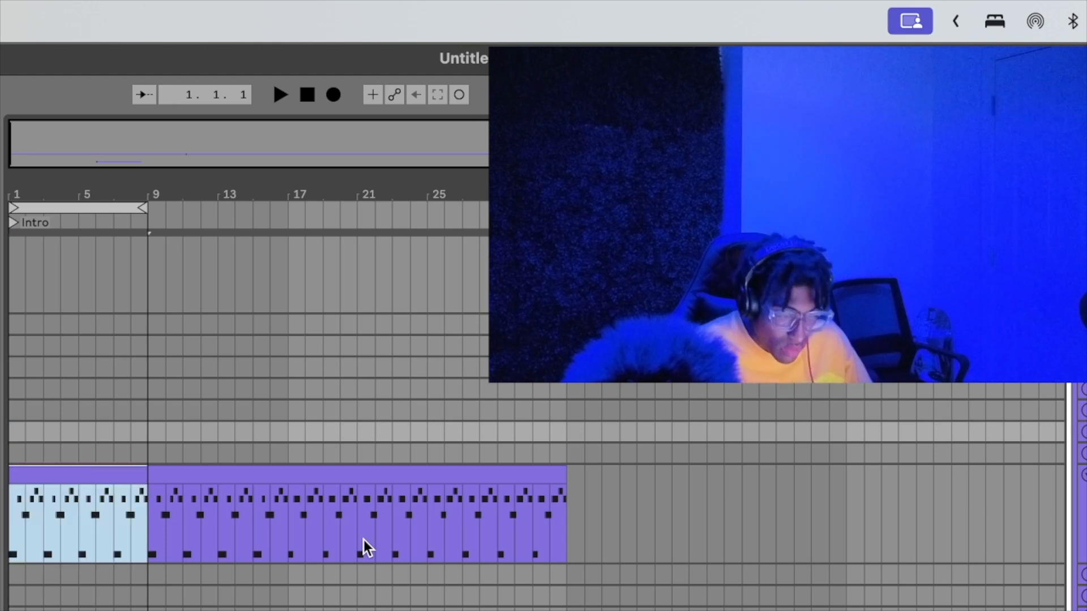
{"action": "key", "text": "super+z"}
{"action": "key", "text": "super+z"}
{"action": "key", "text": "super+z"}
{"action": "key", "text": "super+z"}
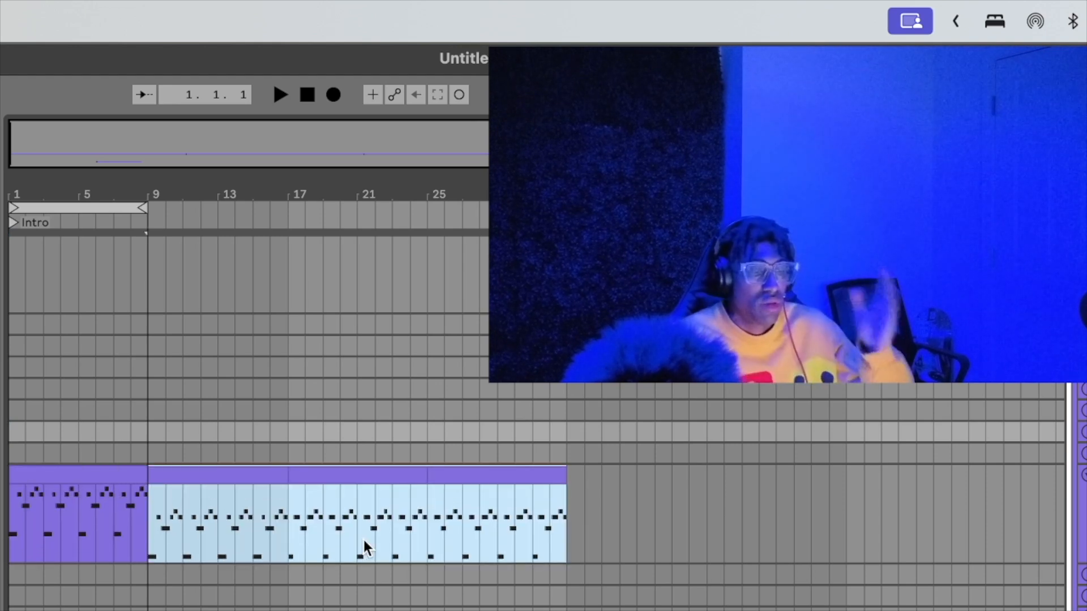
{"action": "key", "text": "super+z"}
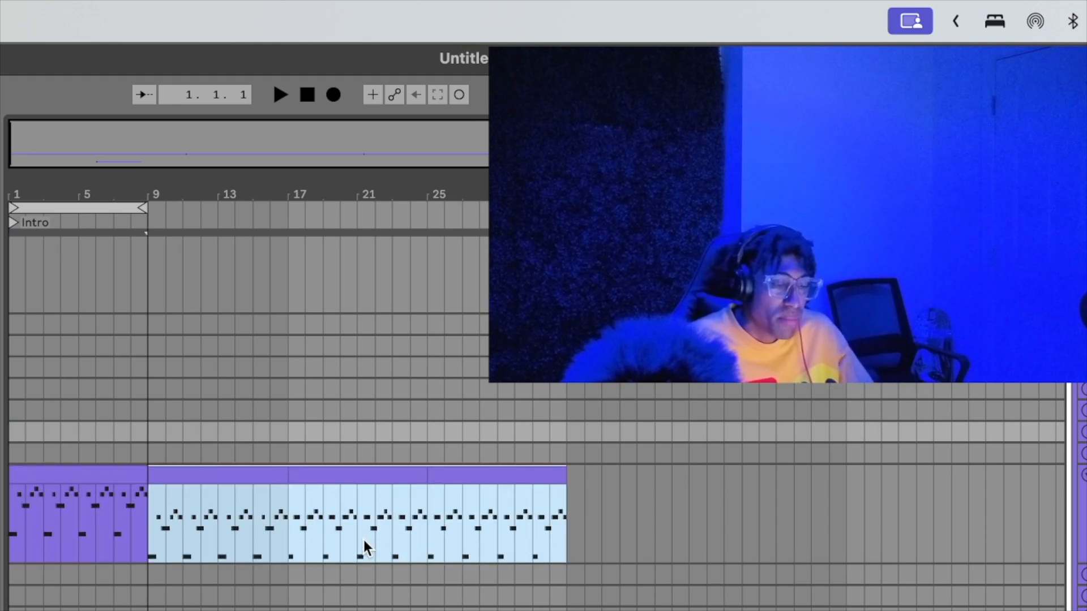
{"action": "key", "text": "super+z"}
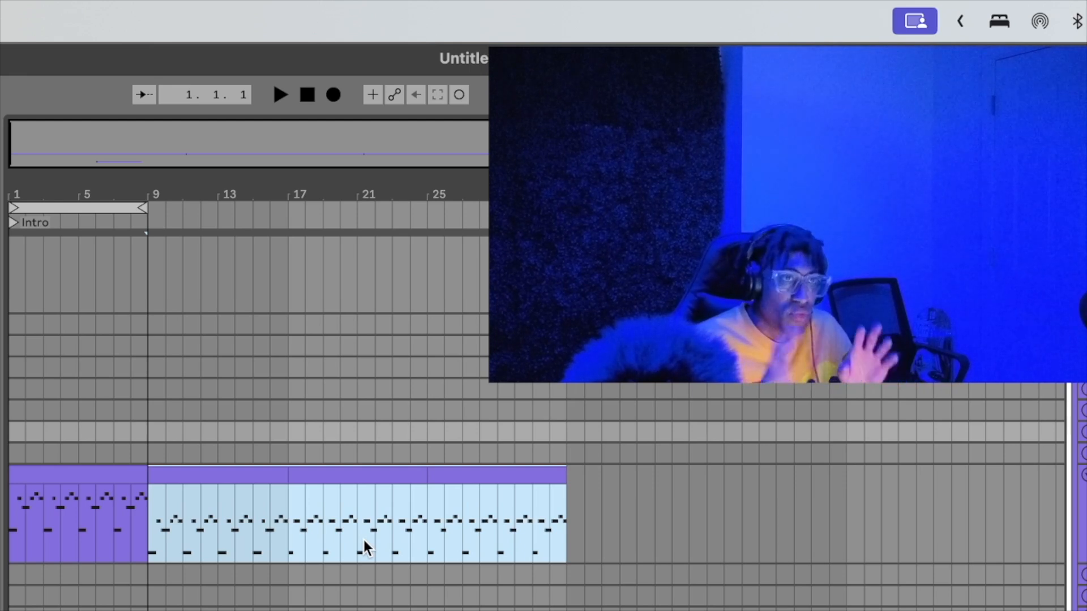
Open the notes of the clip starting at bar 9 and transpose them all up two semitones.
{"action": "left_click", "coordinate": [286, 477]}
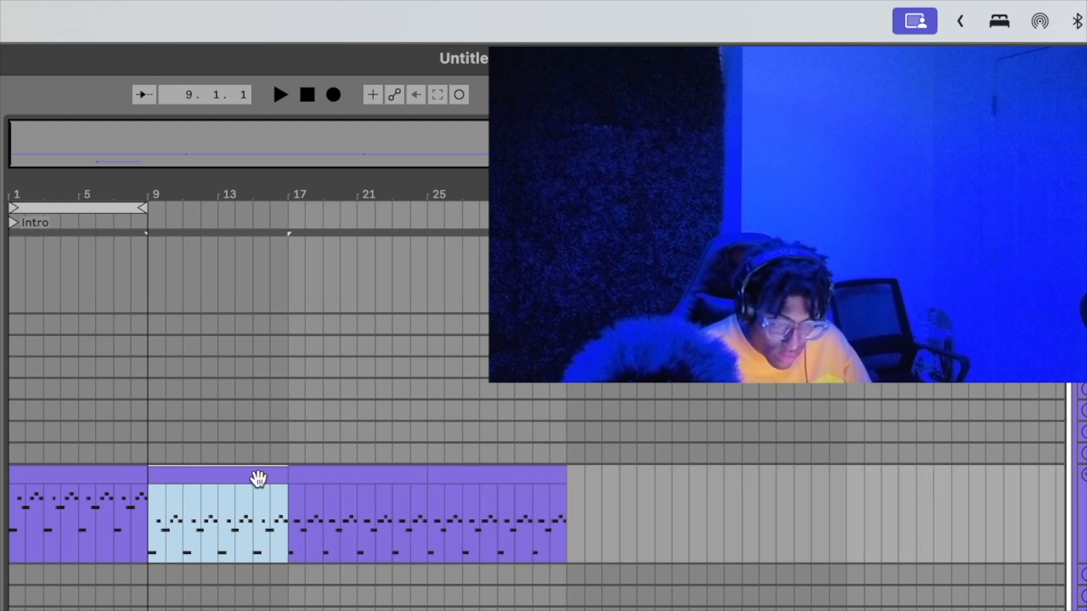
{"action": "left_click", "coordinate": [159, 523]}
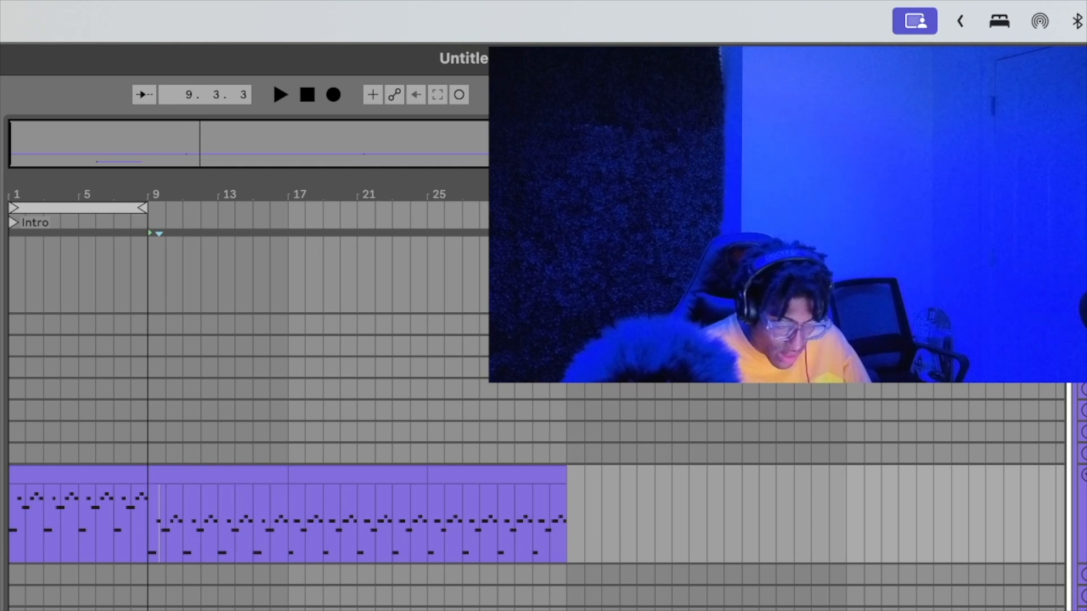
{"action": "key", "text": "shift+Tab"}
{"action": "left_click", "coordinate": [330, 594]}
{"action": "key", "text": "super+a"}
{"action": "key", "text": "Up"}
{"action": "key", "text": "Up"}
{"action": "key", "text": "Up"}
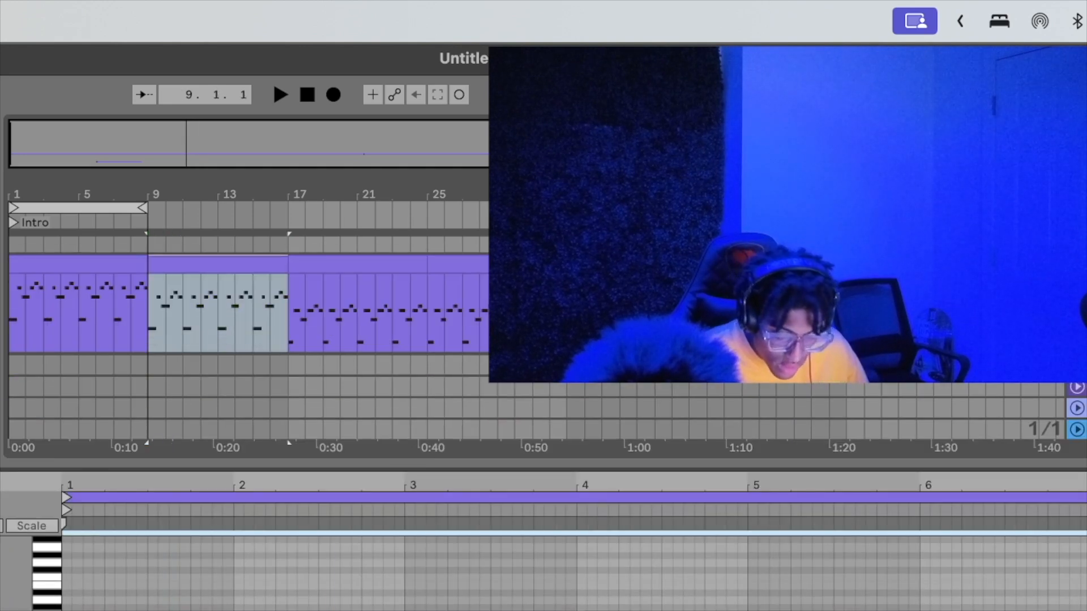
{"action": "key", "text": "Down"}
Transpose all notes of the clip starting at bar 17 up two semitones.
{"action": "double_click", "coordinate": [332, 258]}
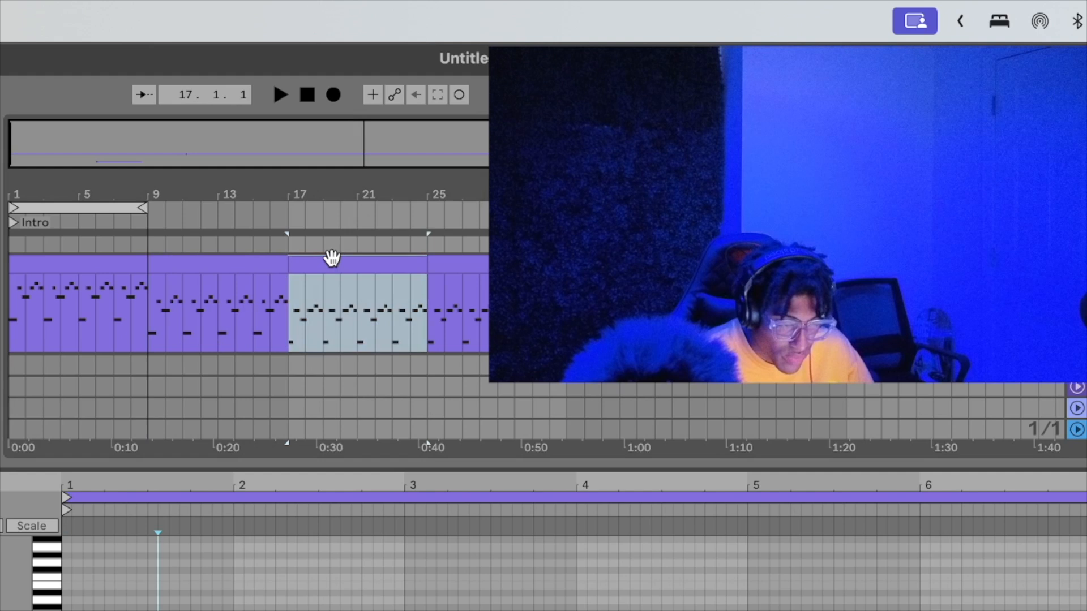
{"action": "left_click", "coordinate": [255, 591]}
{"action": "key", "text": "super+a"}
{"action": "key", "text": "Up"}
{"action": "key", "text": "Up"}
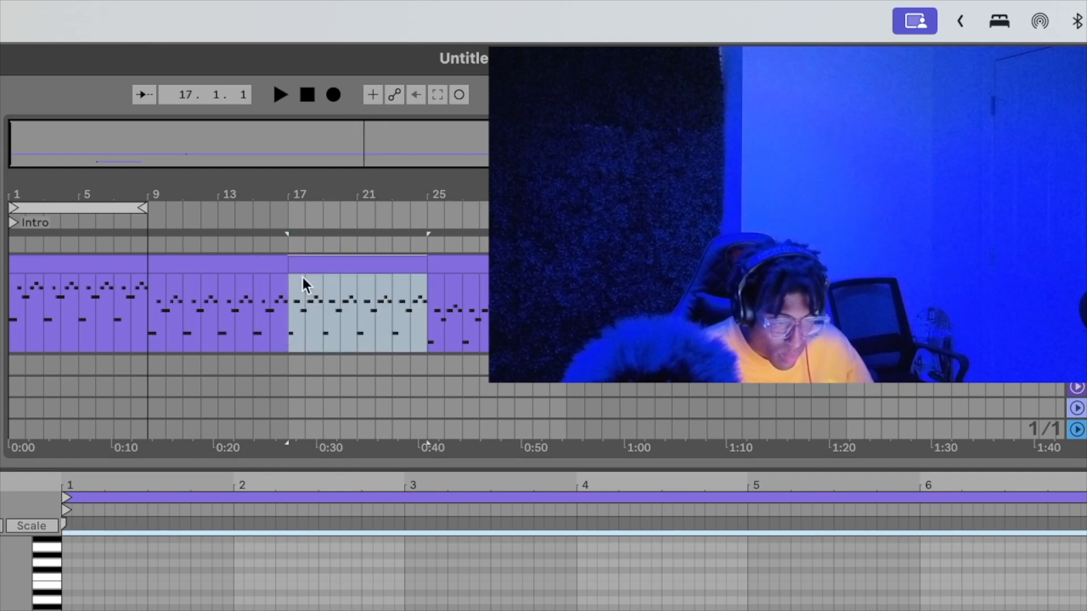
Transpose the notes of the clip starting at bar 25 to match the pitch of the two clips before it.
{"action": "left_click", "coordinate": [468, 255]}
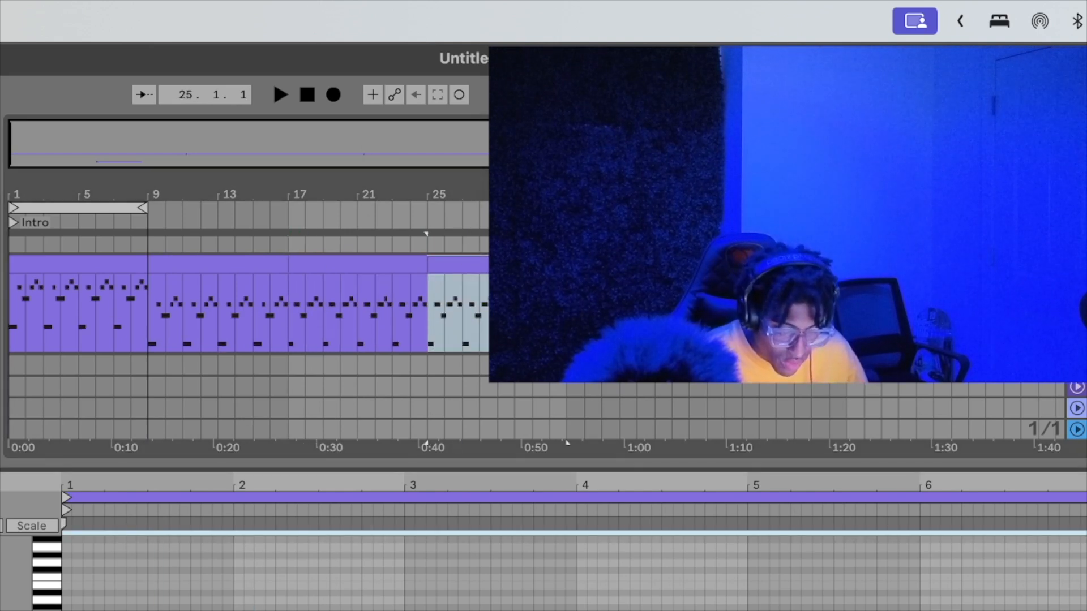
{"action": "left_click", "coordinate": [405, 606]}
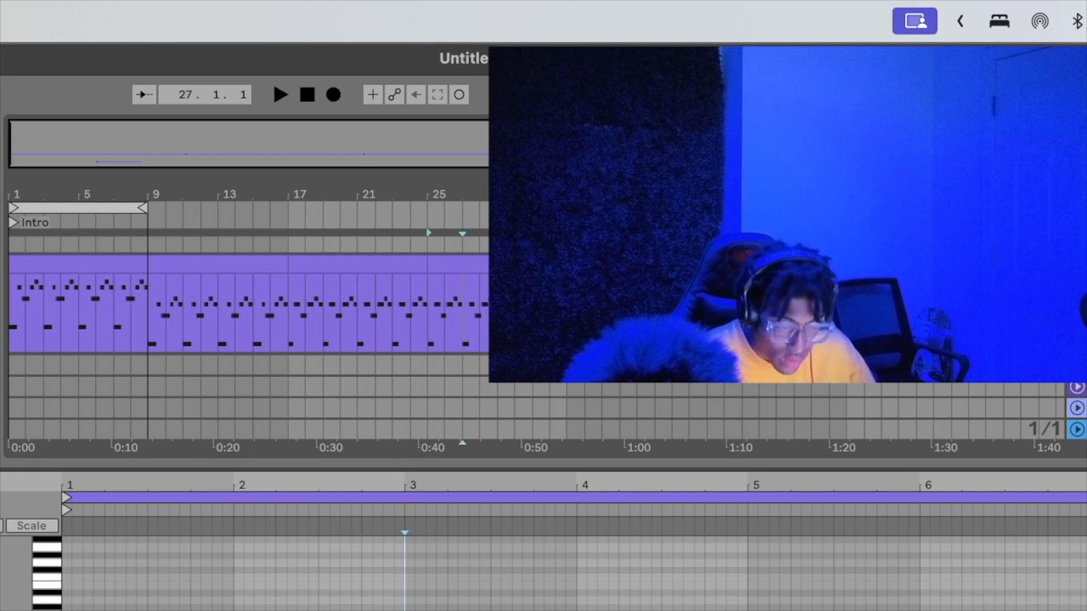
{"action": "key", "text": "super+a"}
{"action": "key", "text": "shift+Up"}
{"action": "key", "text": "shift+Down"}
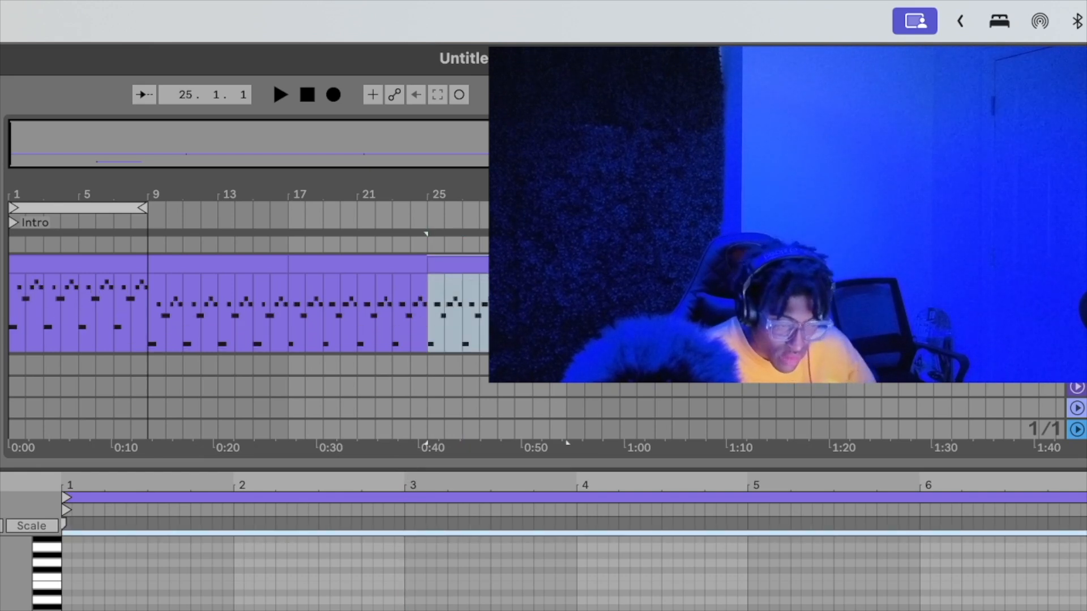
Transpose all notes of the opening clip down to match the pitch of the clips that follow it.
{"action": "left_click", "coordinate": [118, 265]}
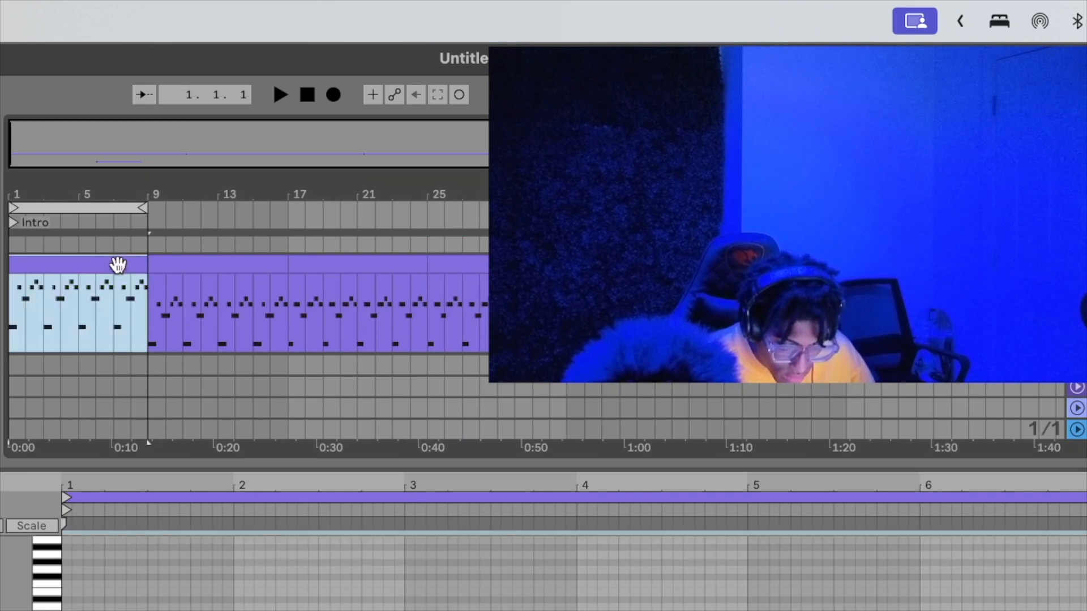
{"action": "double_click", "coordinate": [118, 264]}
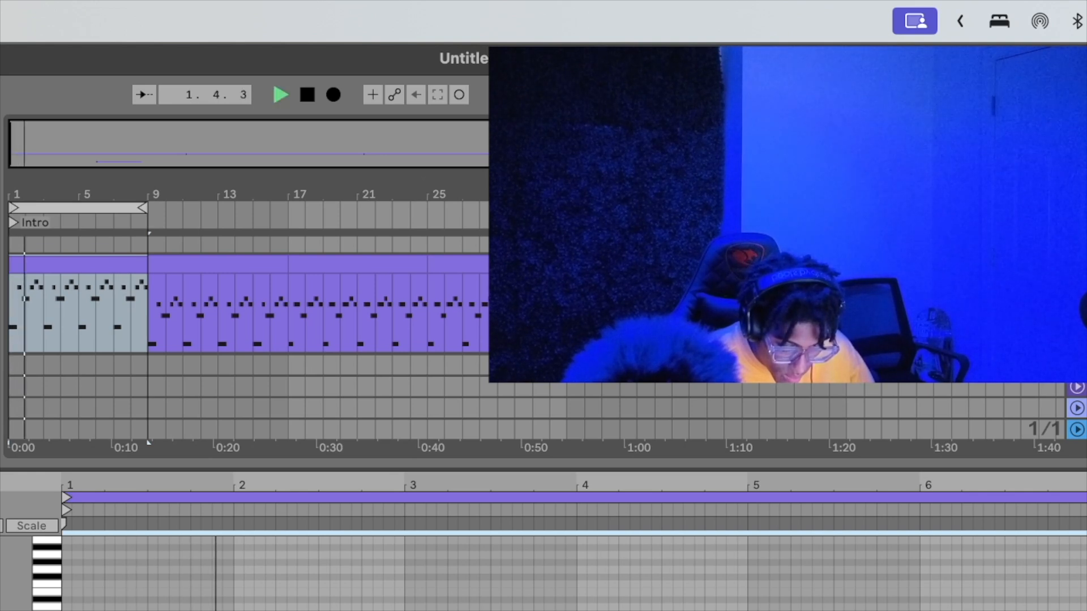
{"action": "key", "text": "space"}
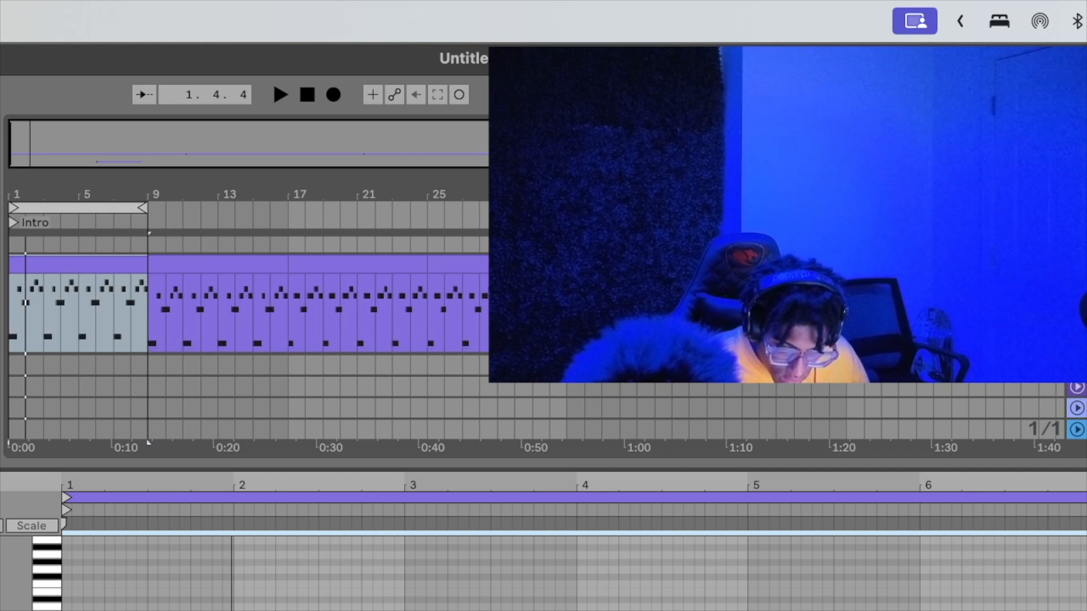
{"action": "key", "text": "space"}
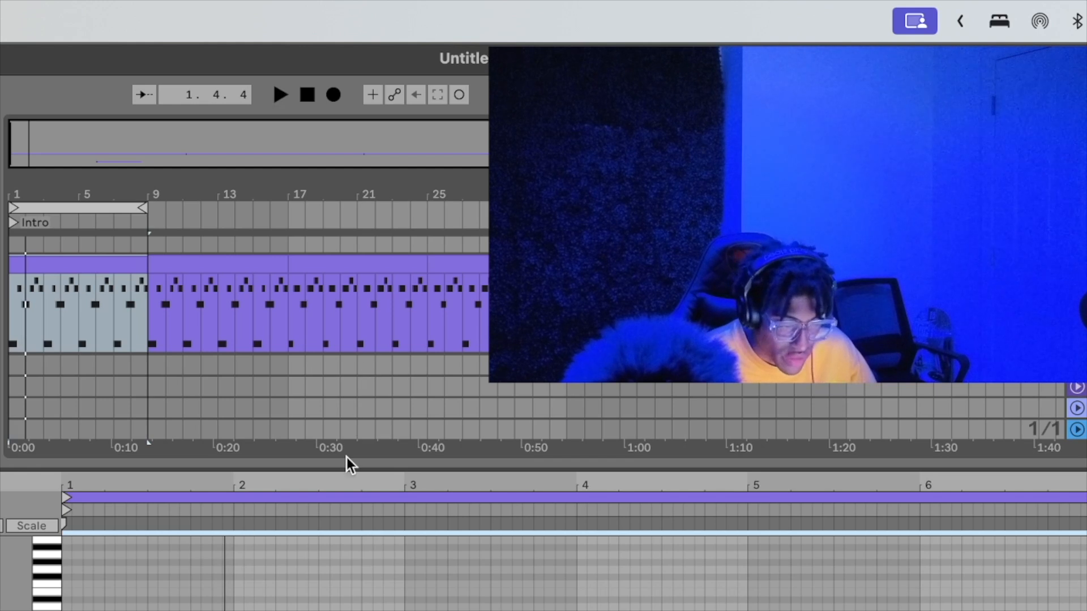
Collapse the note editor to enlarge the arrangement, select the Serum track and play its opening clip.
{"action": "left_click_drag", "start_coordinate": [344, 464], "coordinate": [344, 610]}
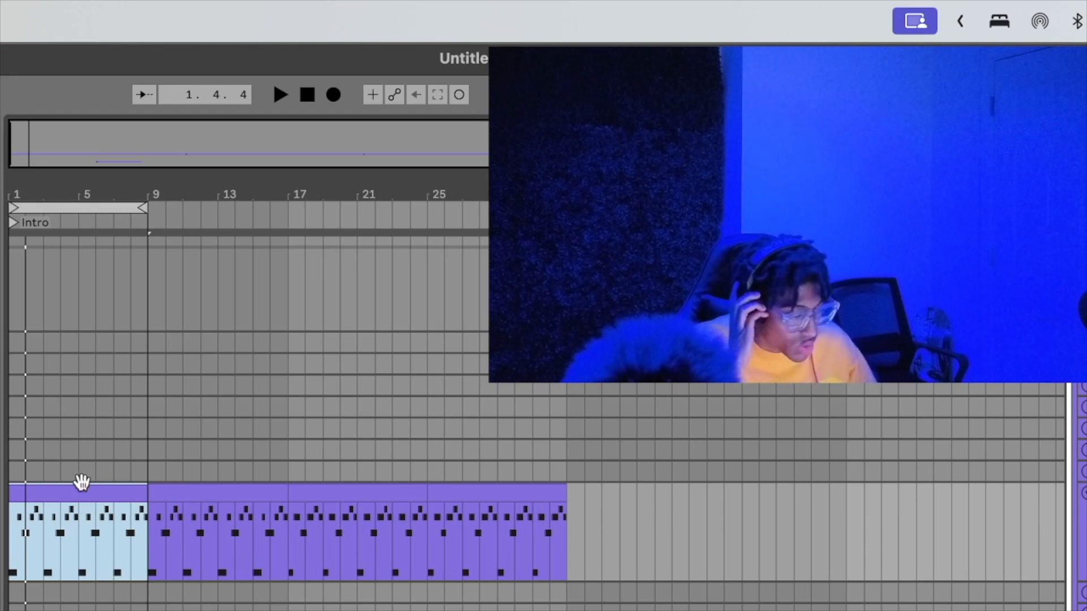
{"action": "left_click", "coordinate": [146, 535]}
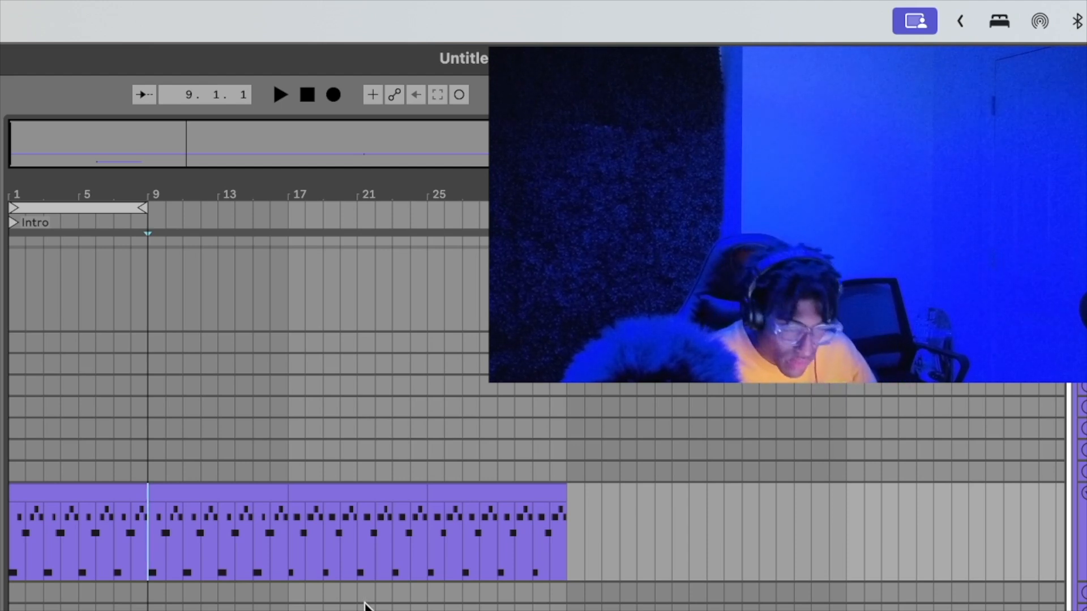
{"action": "left_click", "coordinate": [253, 610]}
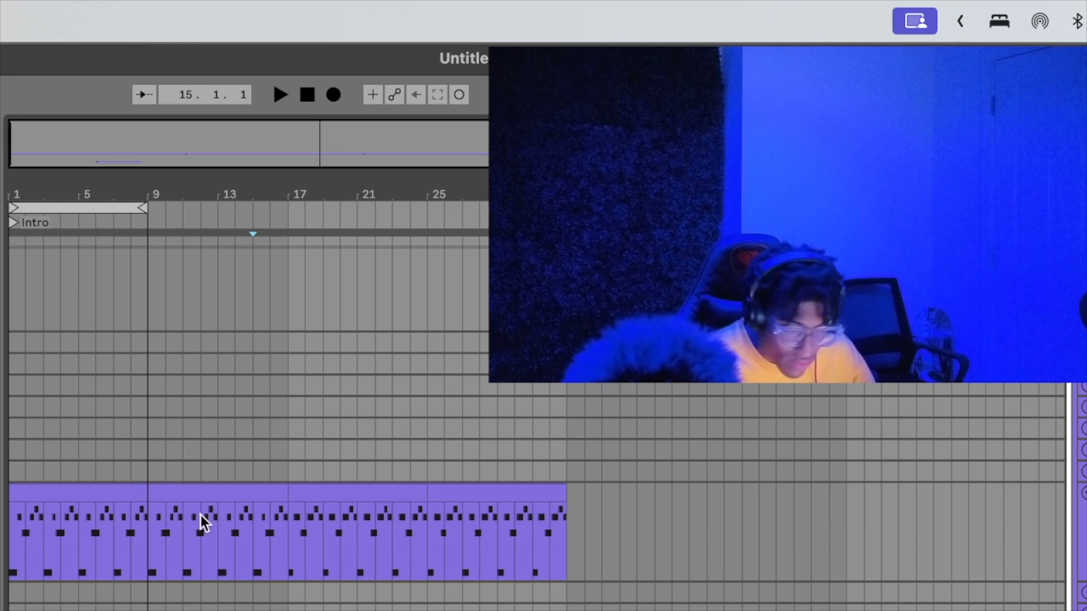
{"action": "left_click", "coordinate": [1082, 532]}
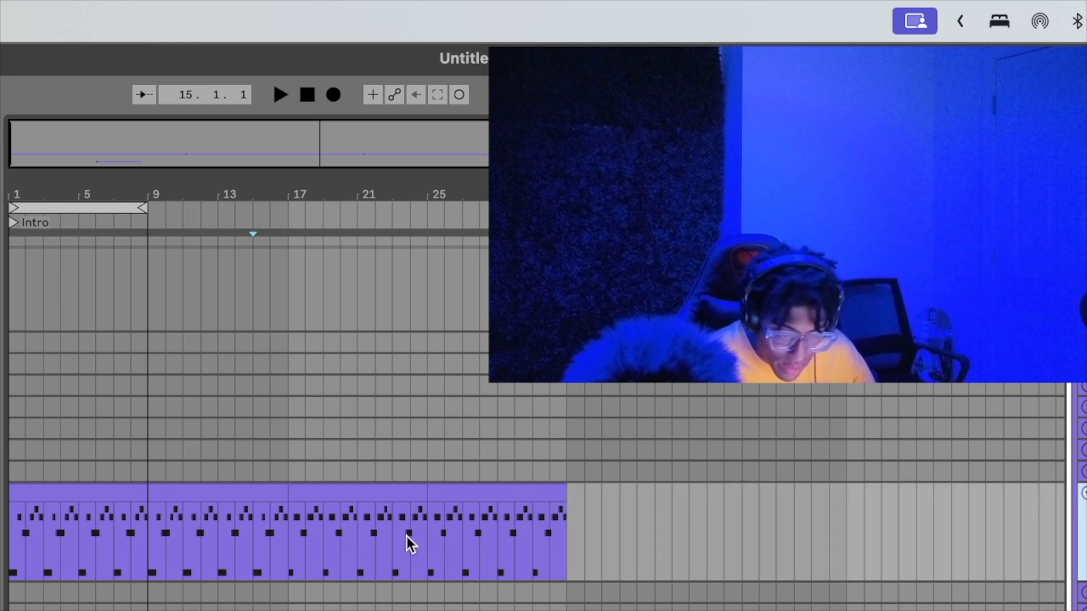
{"action": "left_click", "coordinate": [120, 484]}
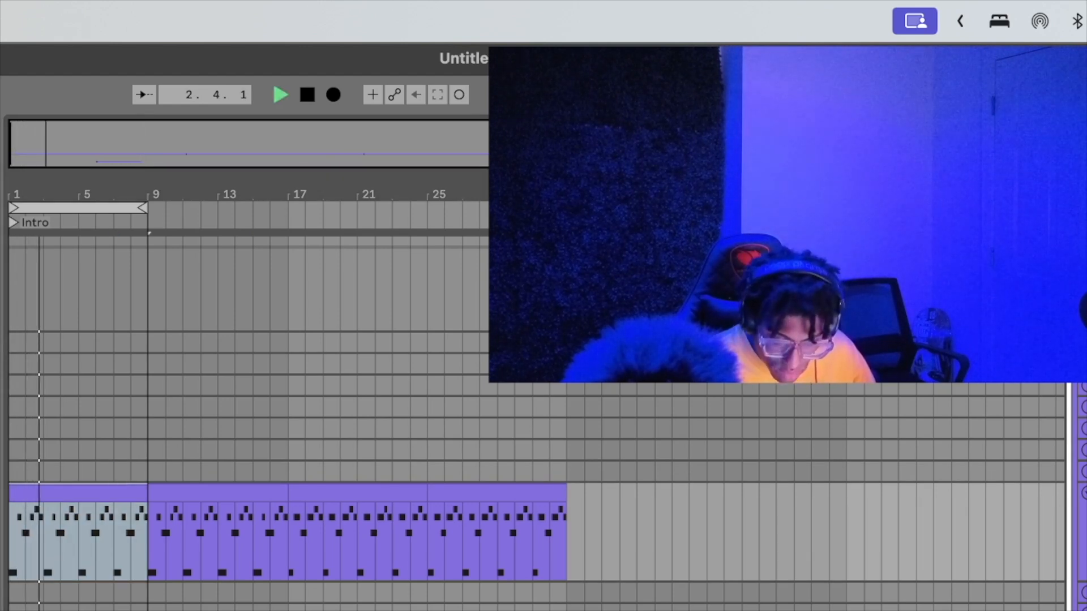
Turn on oscillator B in Serum and set its octave to +2 and semitone to +7.
{"action": "key", "text": "super+alt+p"}
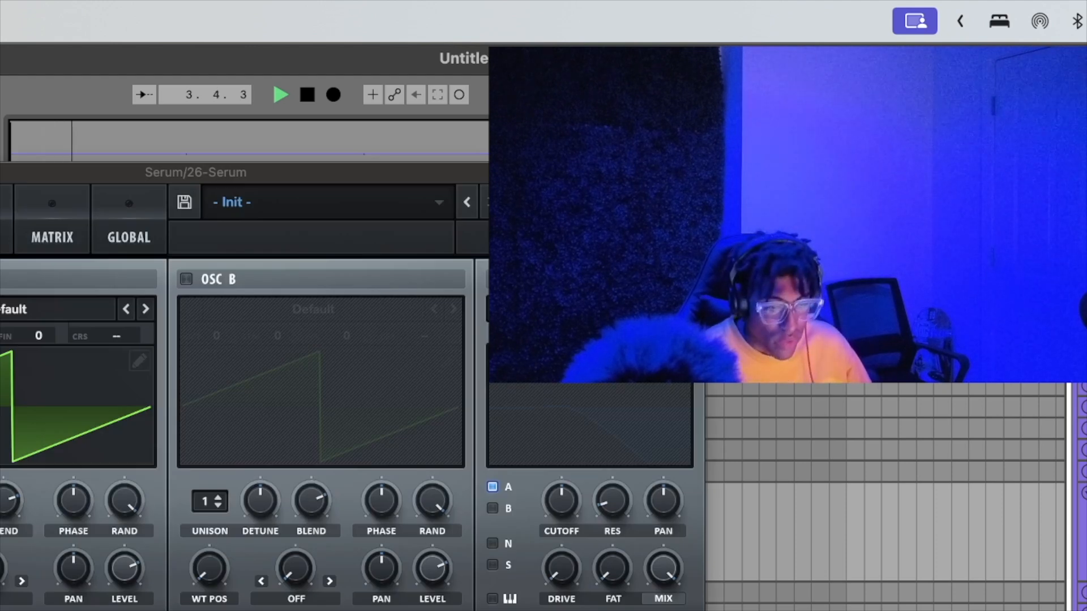
{"action": "left_click", "coordinate": [3, 233]}
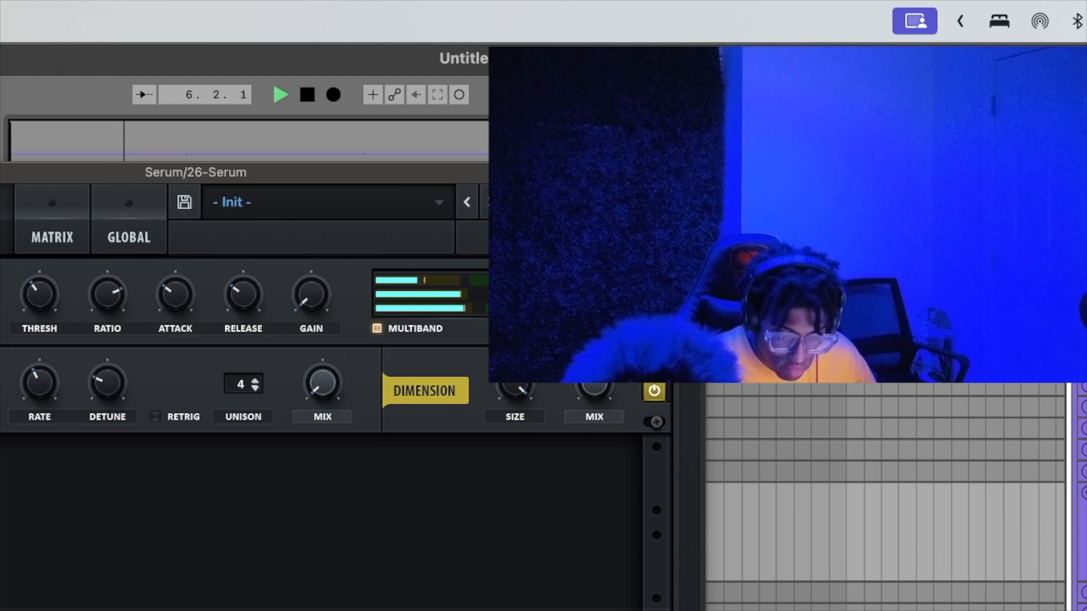
{"action": "left_click", "coordinate": [0, 232]}
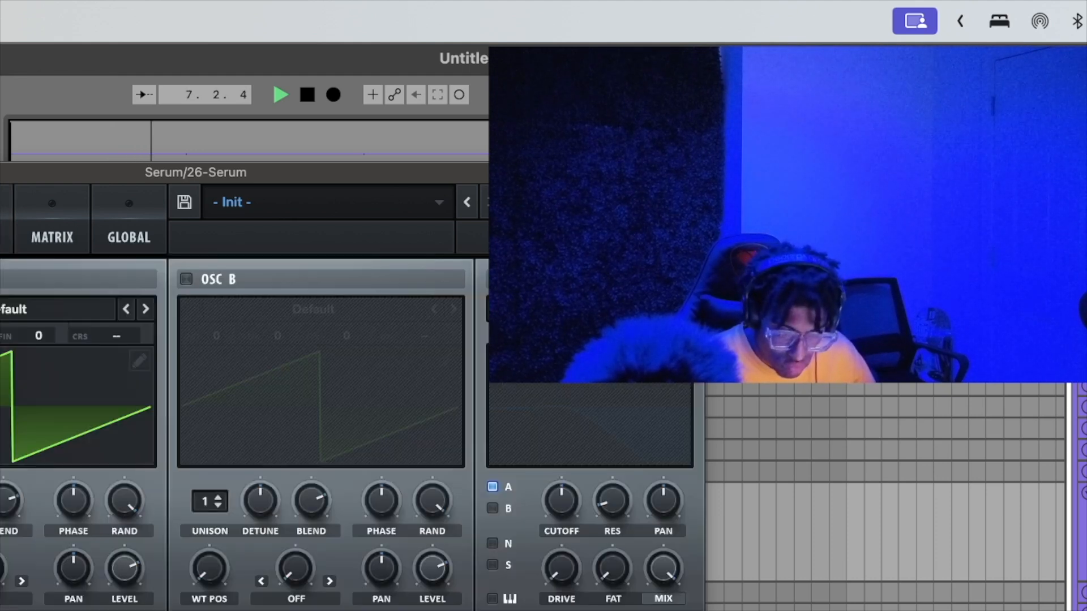
{"action": "left_click", "coordinate": [186, 279]}
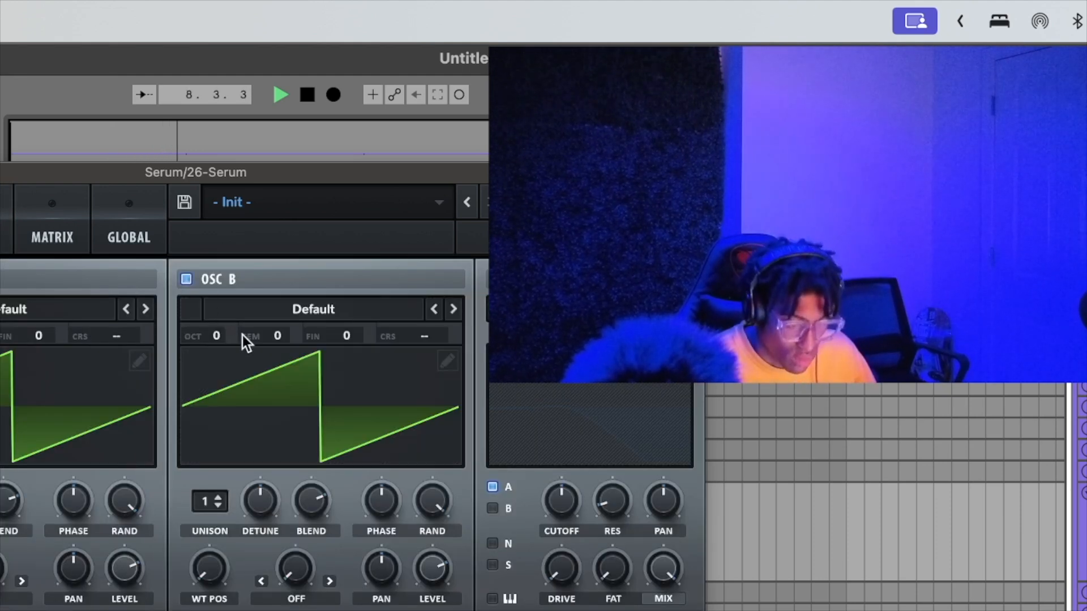
{"action": "left_click_drag", "start_coordinate": [217, 335], "coordinate": [201, 215]}
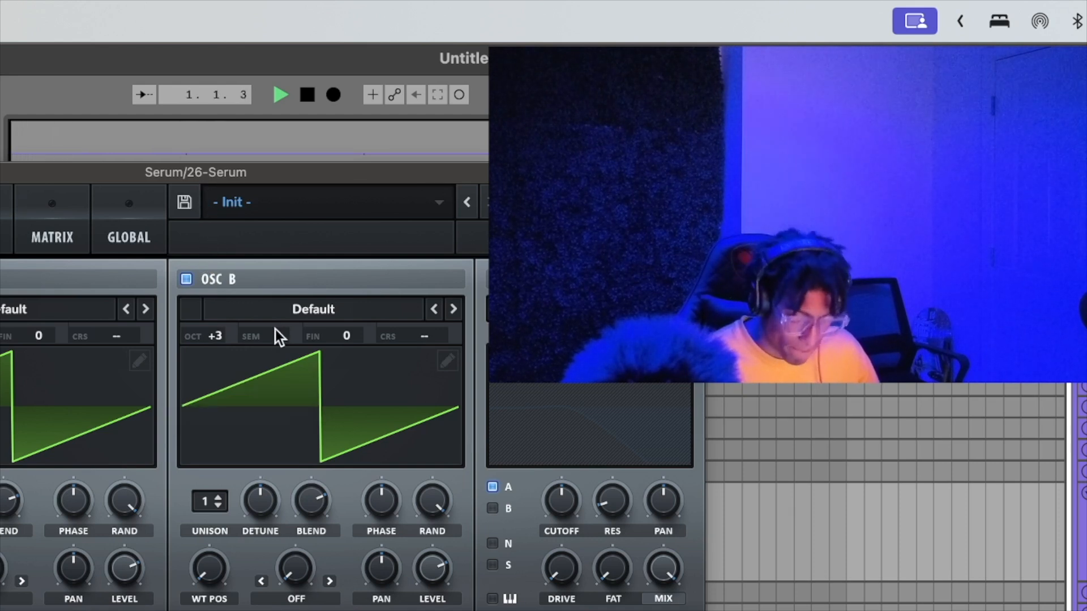
{"action": "left_click_drag", "start_coordinate": [275, 336], "coordinate": [263, 168]}
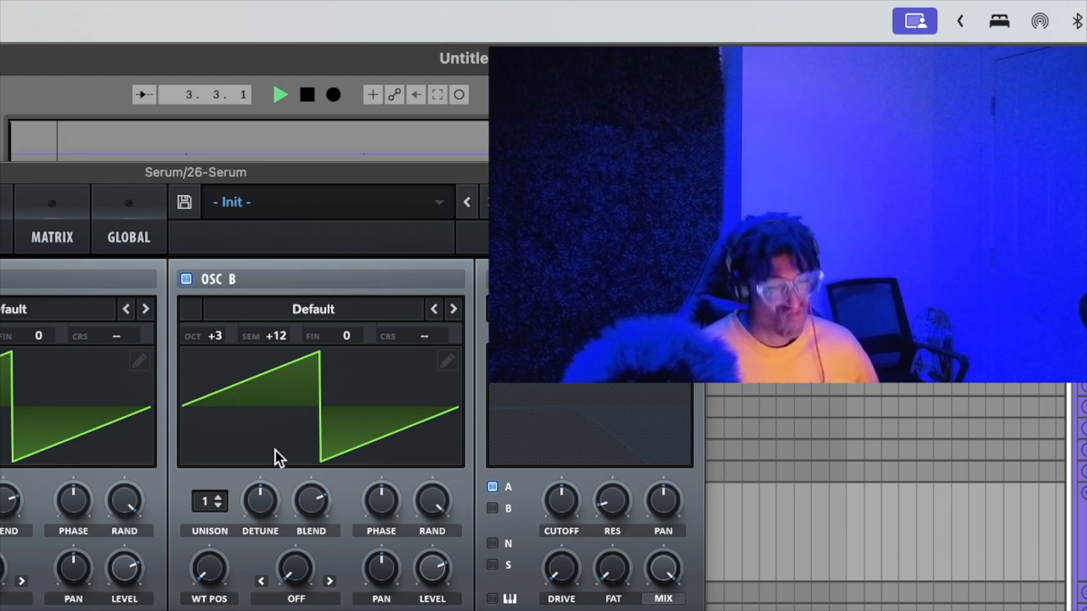
{"action": "left_click_drag", "start_coordinate": [204, 335], "coordinate": [272, 390]}
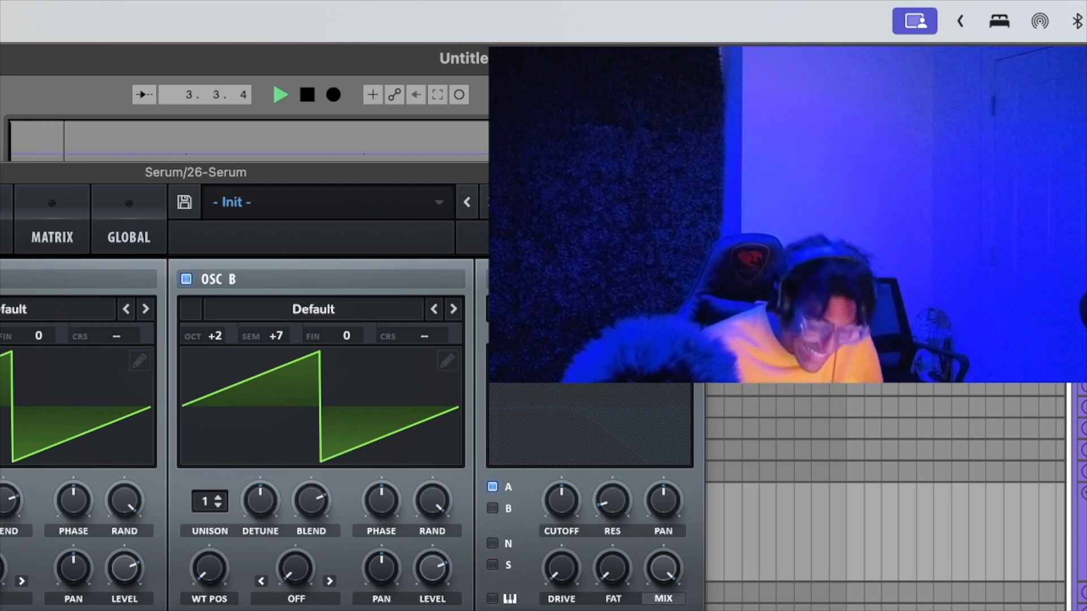
Enable the chorus in Serum's effects rack, raise its mix and hide the plug-in window.
{"action": "left_click", "coordinate": [3, 235]}
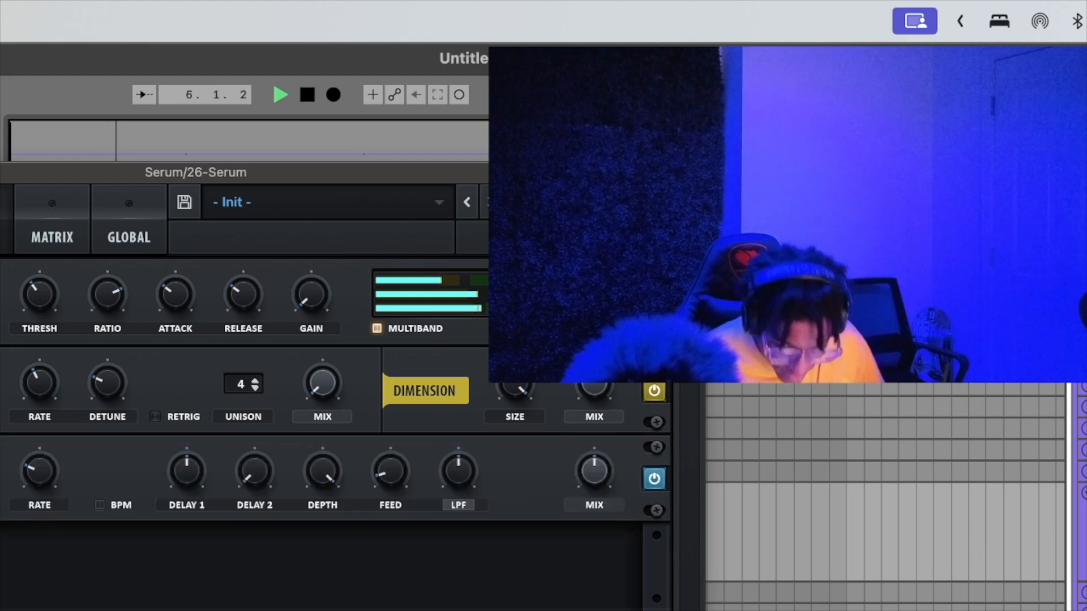
{"action": "left_click_drag", "start_coordinate": [604, 481], "coordinate": [595, 430]}
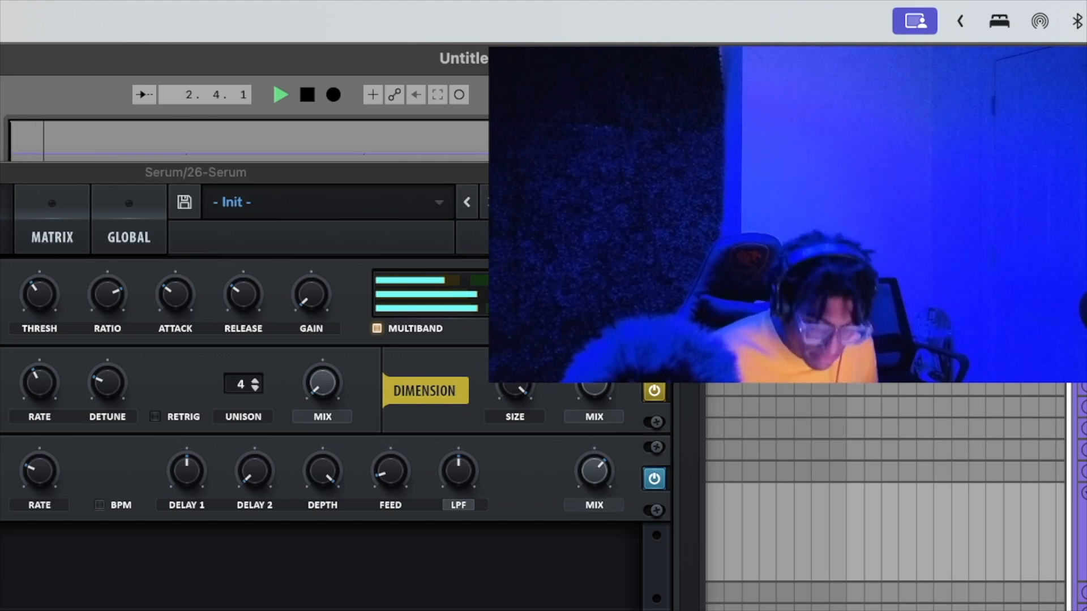
{"action": "key", "text": "alt+super+p"}
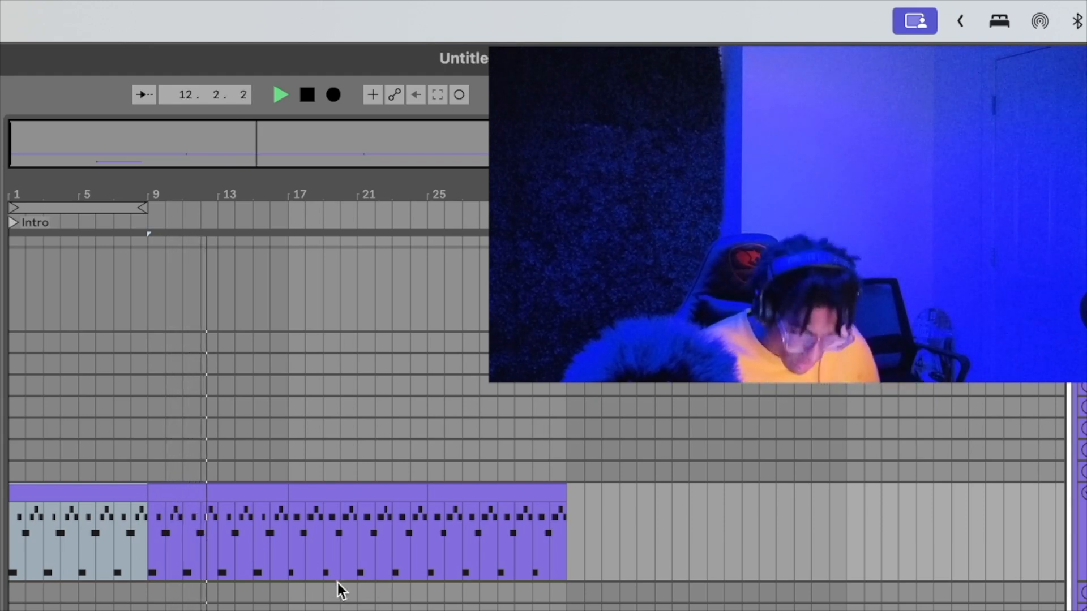
Stop playback and delete the Serum clip starting at bar 9.
{"action": "left_click", "coordinate": [209, 496]}
{"action": "key", "text": "space"}
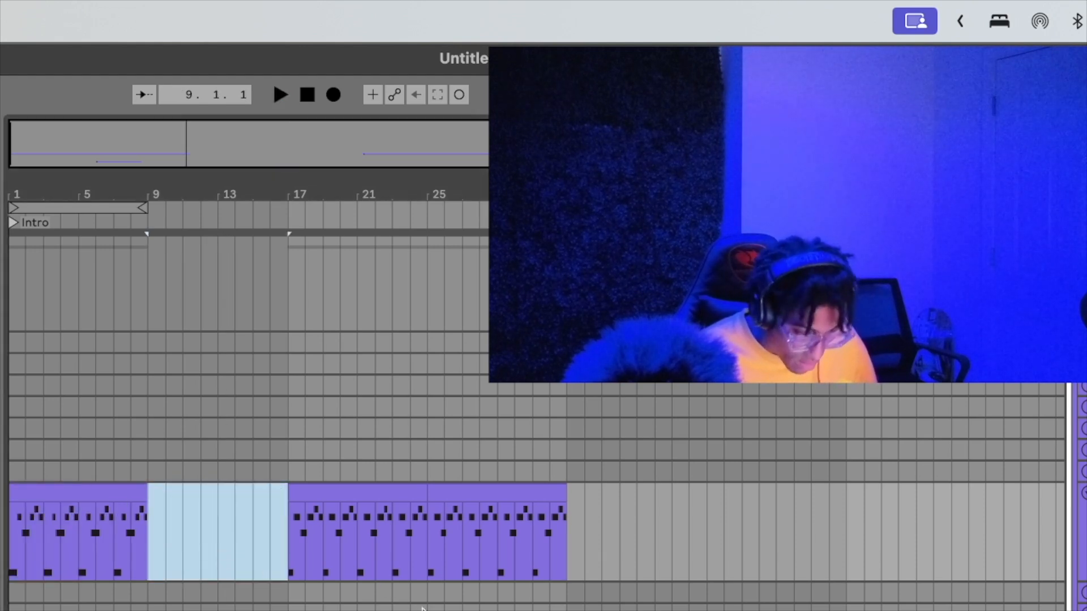
{"action": "key", "text": "Delete"}
Move the two remaining later Serum clips eight bars earlier so they follow directly at bar 9.
{"action": "left_click_drag", "start_coordinate": [286, 547], "coordinate": [575, 538]}
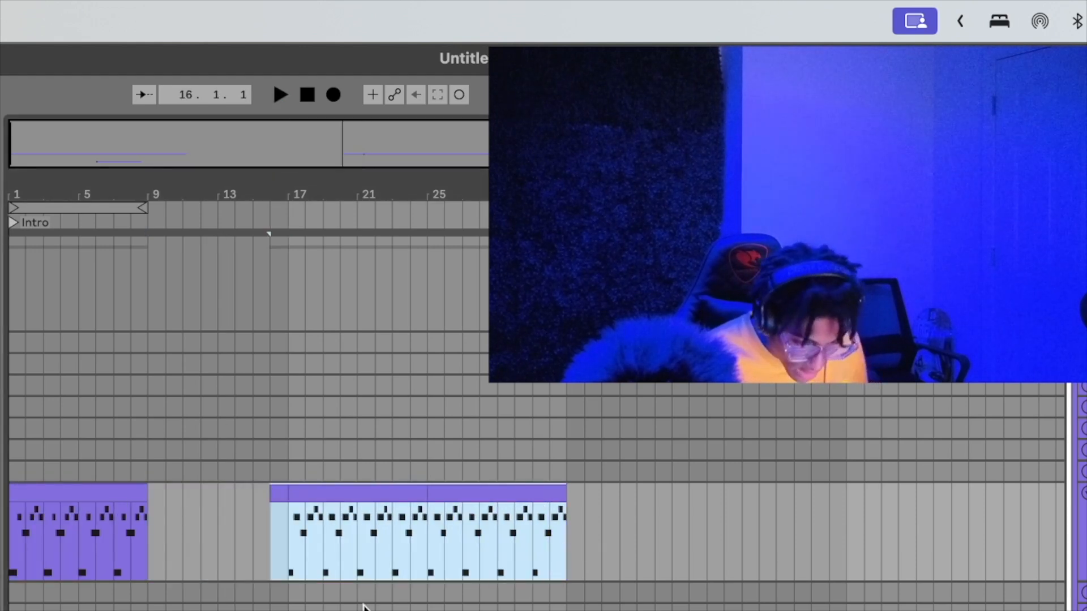
{"action": "left_click_drag", "start_coordinate": [295, 498], "coordinate": [580, 539]}
{"action": "key", "text": "Left"}
{"action": "key", "text": "Left"}
{"action": "key", "text": "Left"}
{"action": "key", "text": "Left"}
{"action": "key", "text": "Left"}
{"action": "key", "text": "Left"}
{"action": "key", "text": "Left"}
{"action": "key", "text": "Left"}
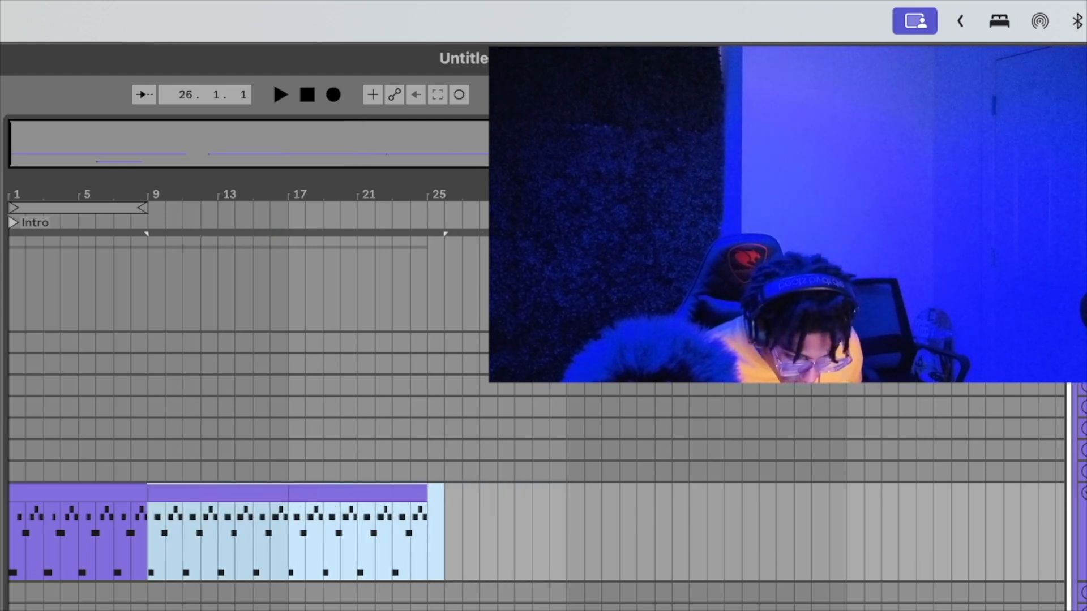
Play from bar 1 and set the Serum track's fattener plug-in to 14% Fatness and 25% Color.
{"action": "left_click", "coordinate": [43, 435]}
{"action": "key", "text": "space"}
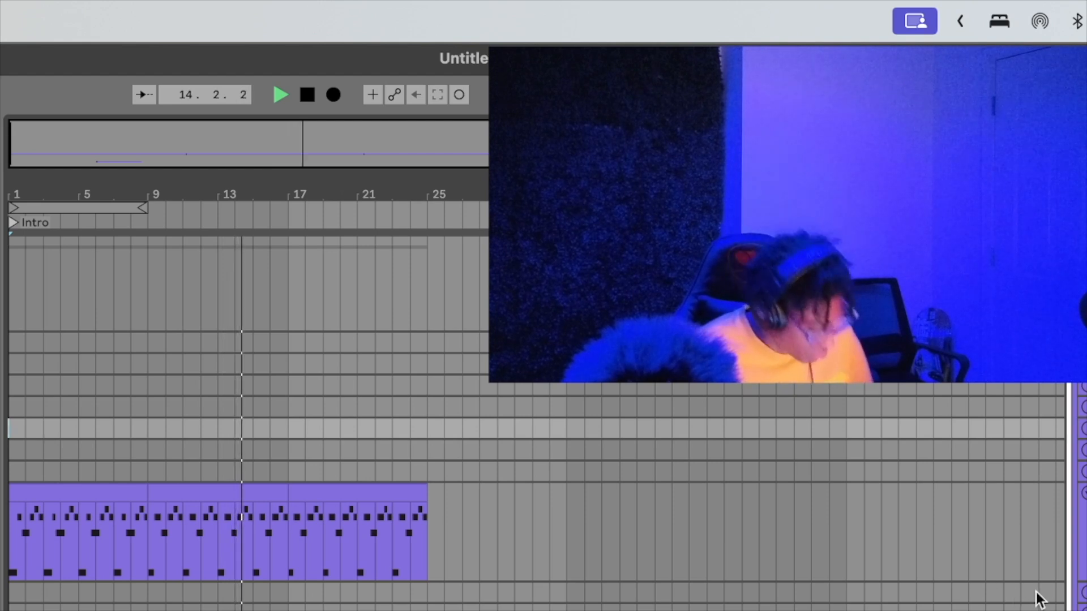
{"action": "left_click", "coordinate": [1080, 509]}
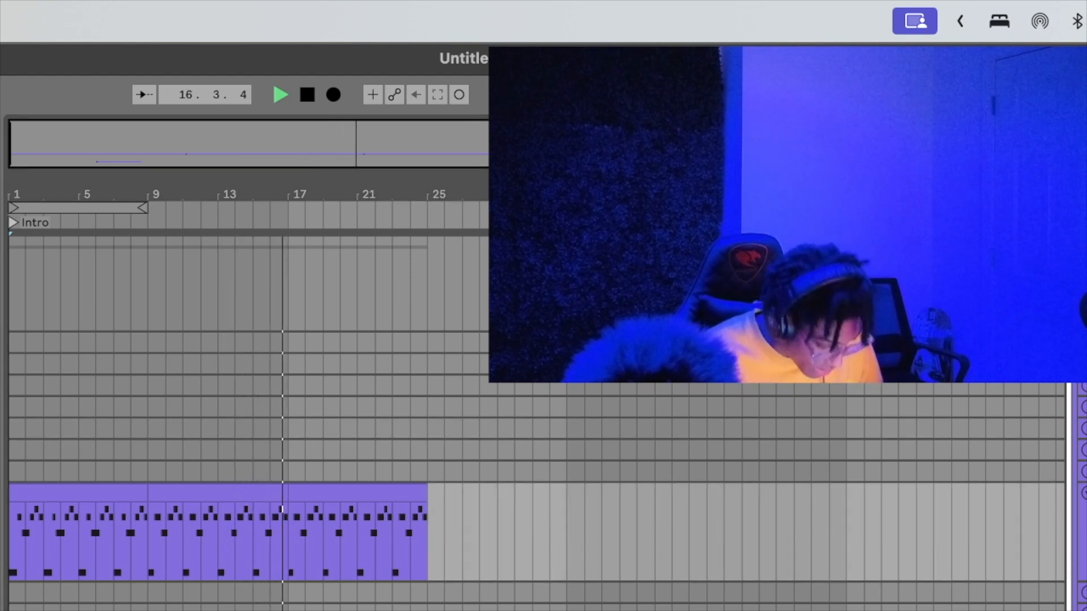
{"action": "key", "text": "super+alt+p"}
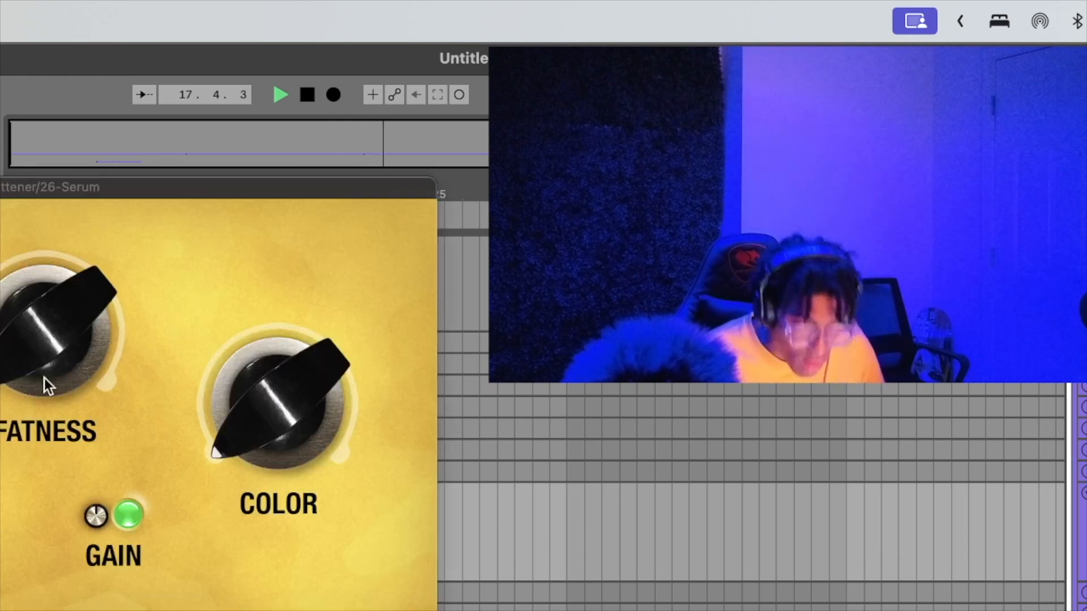
{"action": "left_click_drag", "start_coordinate": [44, 378], "coordinate": [22, 314]}
{"action": "left_click_drag", "start_coordinate": [240, 427], "coordinate": [235, 317]}
{"action": "left_click_drag", "start_coordinate": [73, 347], "coordinate": [46, 359]}
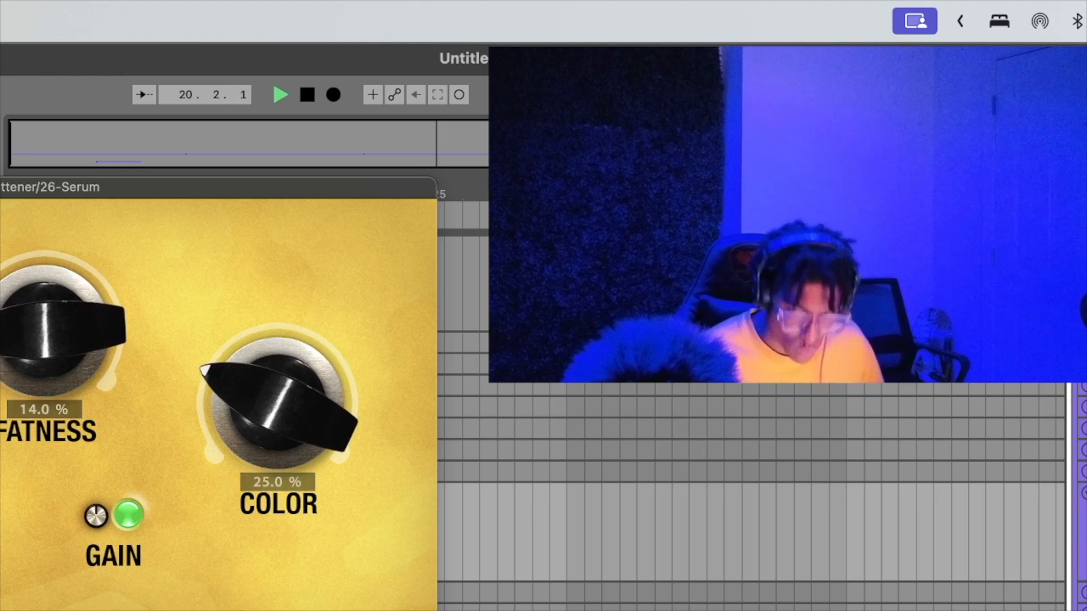
{"action": "key", "text": "super+alt+p"}
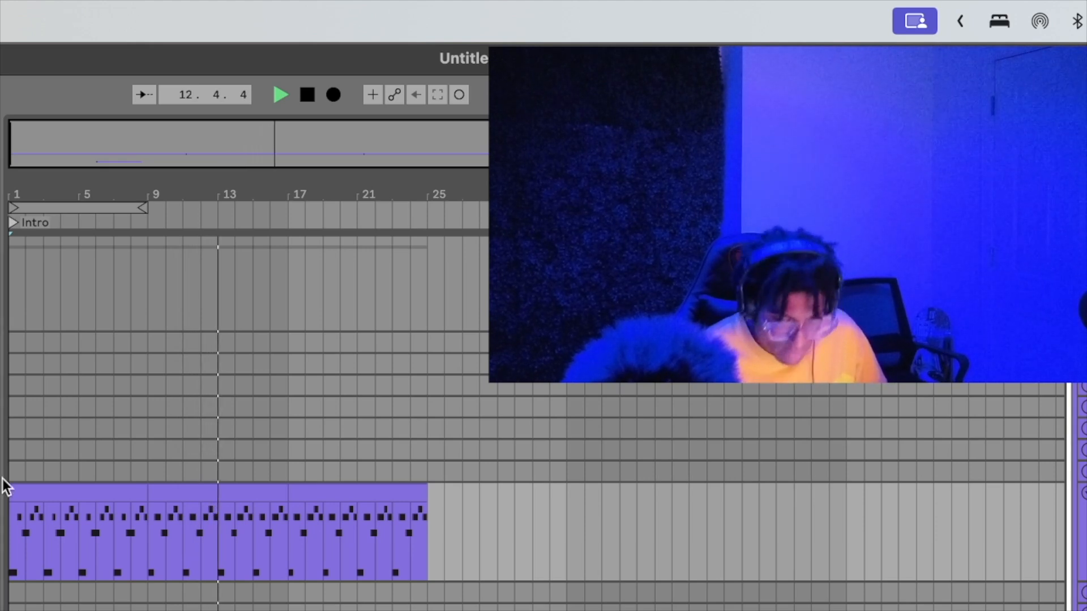
Try transposing all notes of the clip starting at bar 9 up and down by octaves.
{"action": "left_click", "coordinate": [194, 492]}
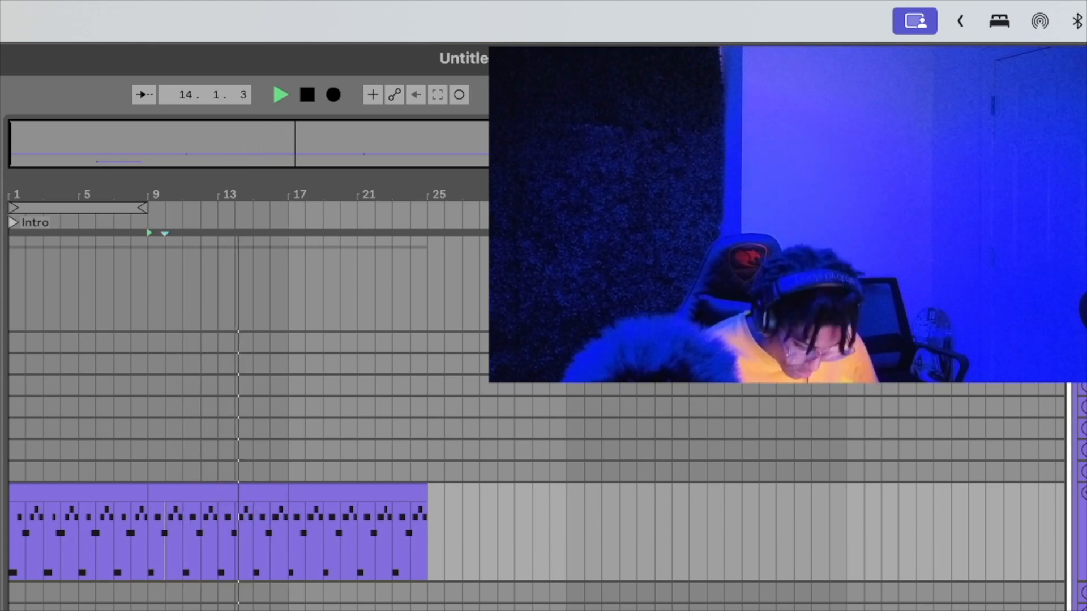
{"action": "key", "text": "super+a"}
{"action": "key", "text": "shift+Up"}
{"action": "key", "text": "shift+Down"}
{"action": "key", "text": "shift+Down"}
{"action": "key", "text": "shift+Up"}
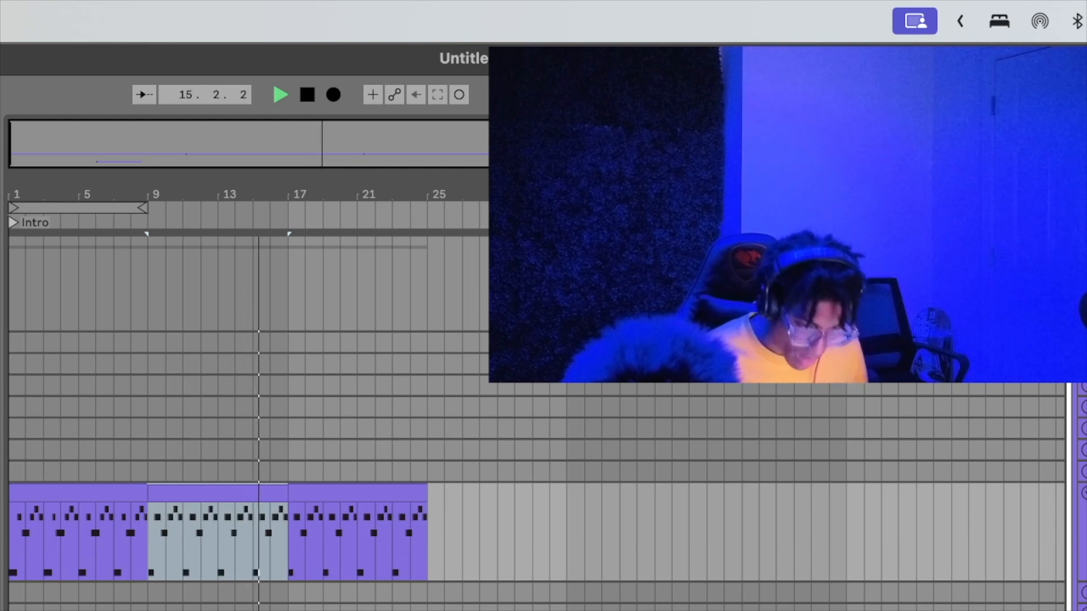
Play the arrangement from bar 1 to hear the transition into the clip starting at bar 9.
{"action": "key", "text": "space"}
{"action": "left_click", "coordinate": [97, 406]}
{"action": "key", "text": "Home"}
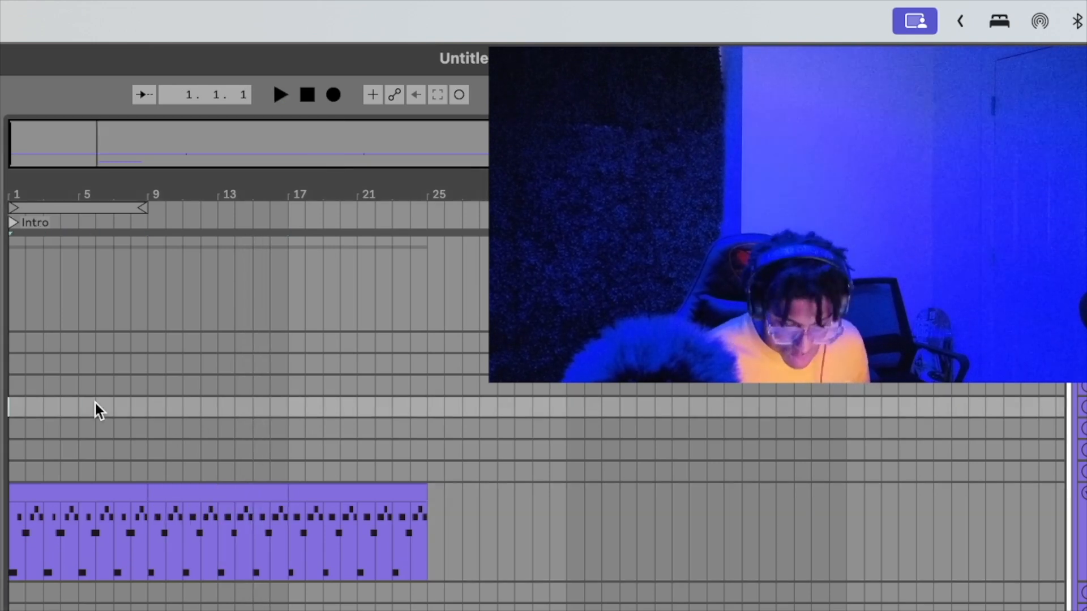
{"action": "key", "text": "space"}
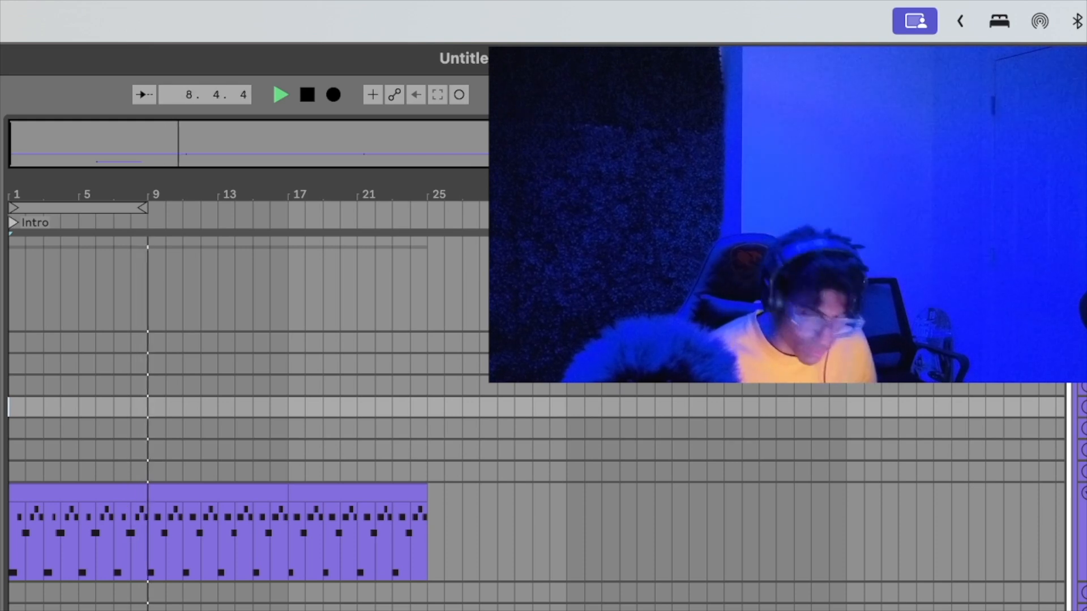
{"action": "key", "text": "space"}
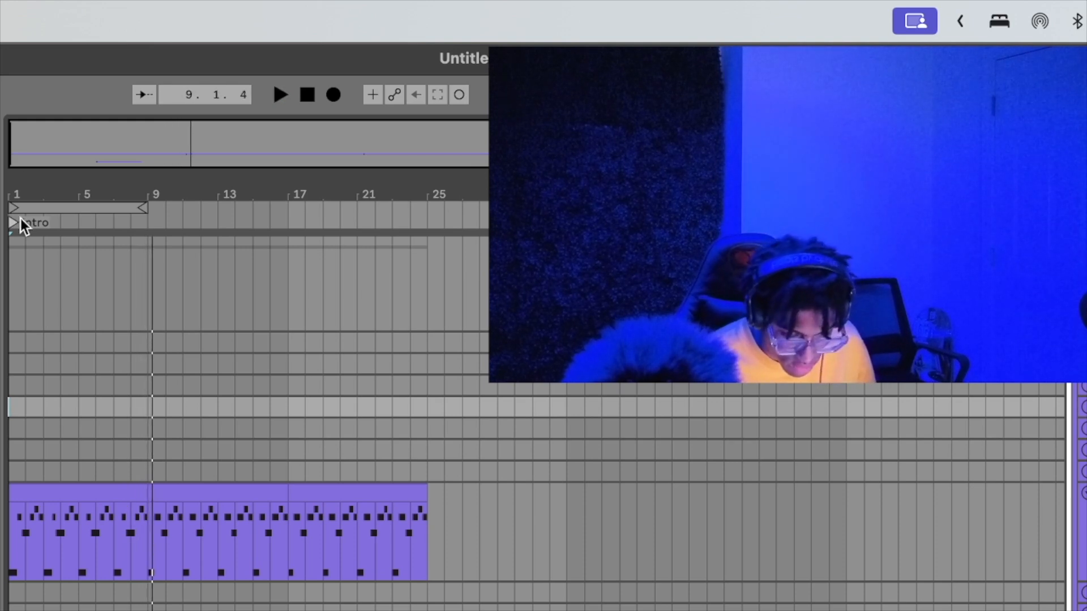
Play from the Intro locator and extend the active loop from bar 1 to bar 17.
{"action": "left_click", "coordinate": [13, 222]}
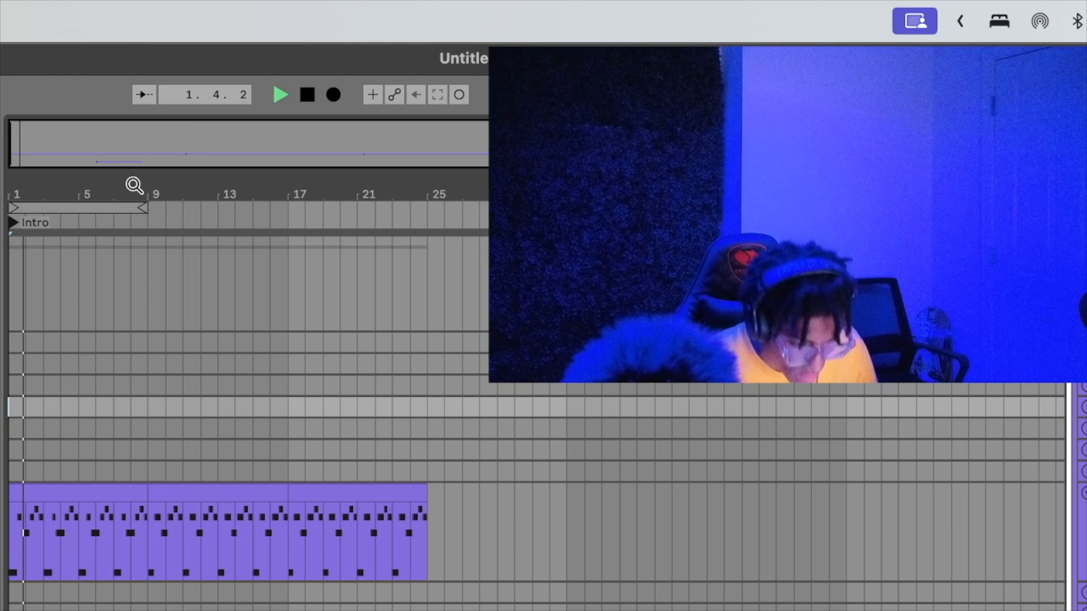
{"action": "left_click_drag", "start_coordinate": [139, 209], "coordinate": [286, 210]}
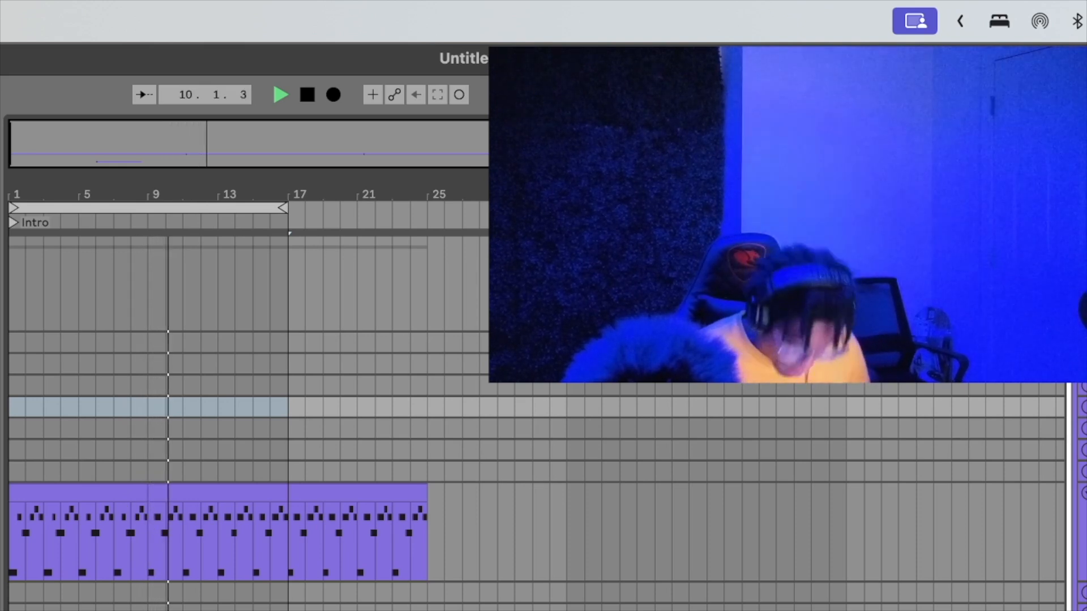
{"action": "key", "text": "Escape"}
{"action": "scroll", "coordinate": [949, 508], "scroll_direction": "down", "scroll_amount": 4}
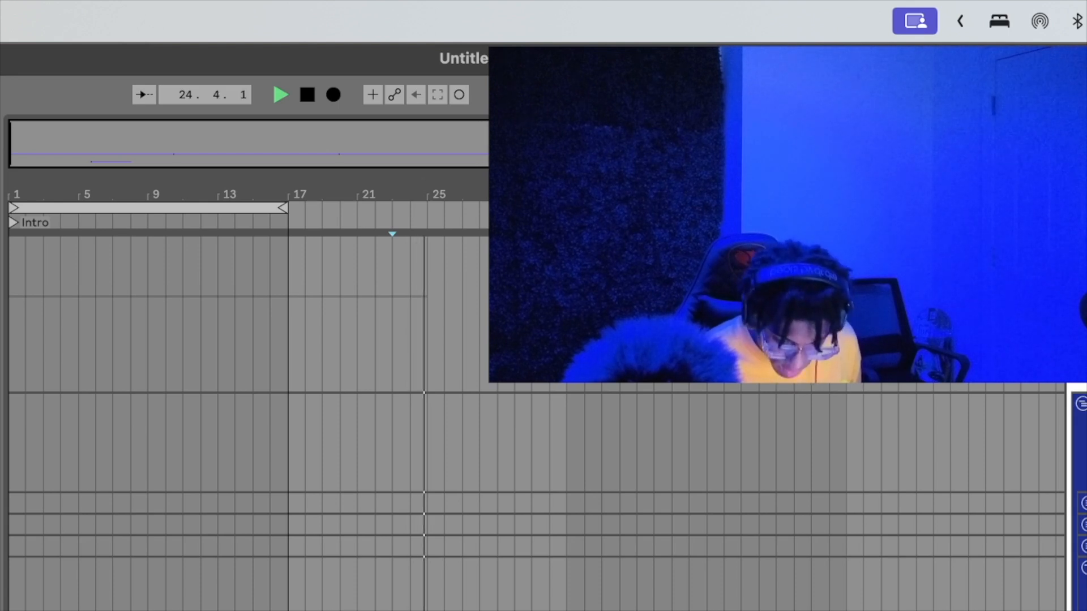
Stop playback beyond the loop and play the arrangement from the Intro locator.
{"action": "key", "text": "space"}
{"action": "key", "text": "space"}
{"action": "key", "text": "space"}
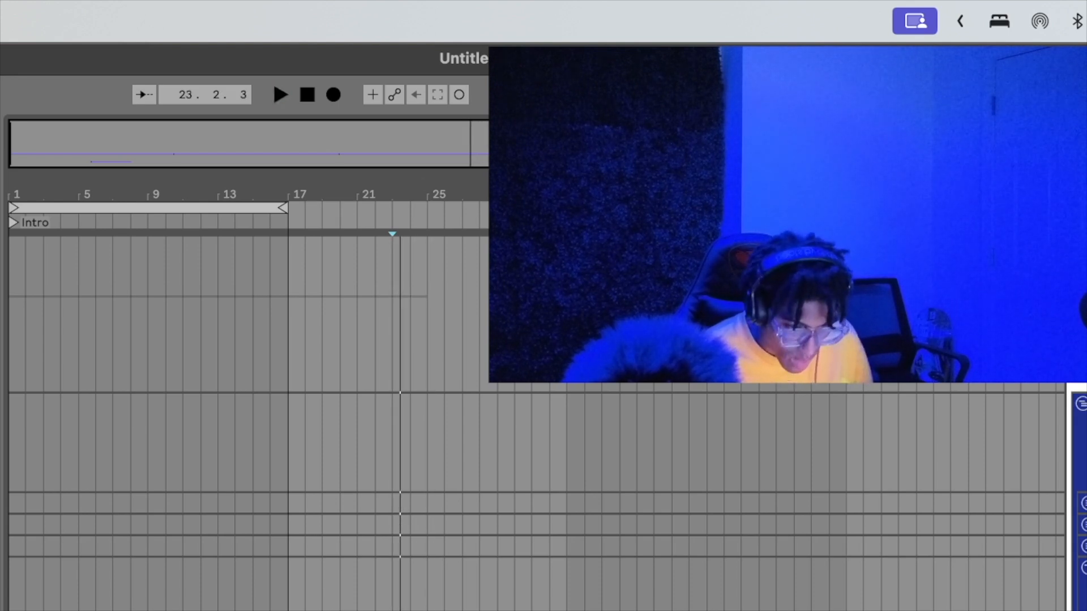
{"action": "left_click", "coordinate": [15, 223]}
{"action": "key", "text": "space"}
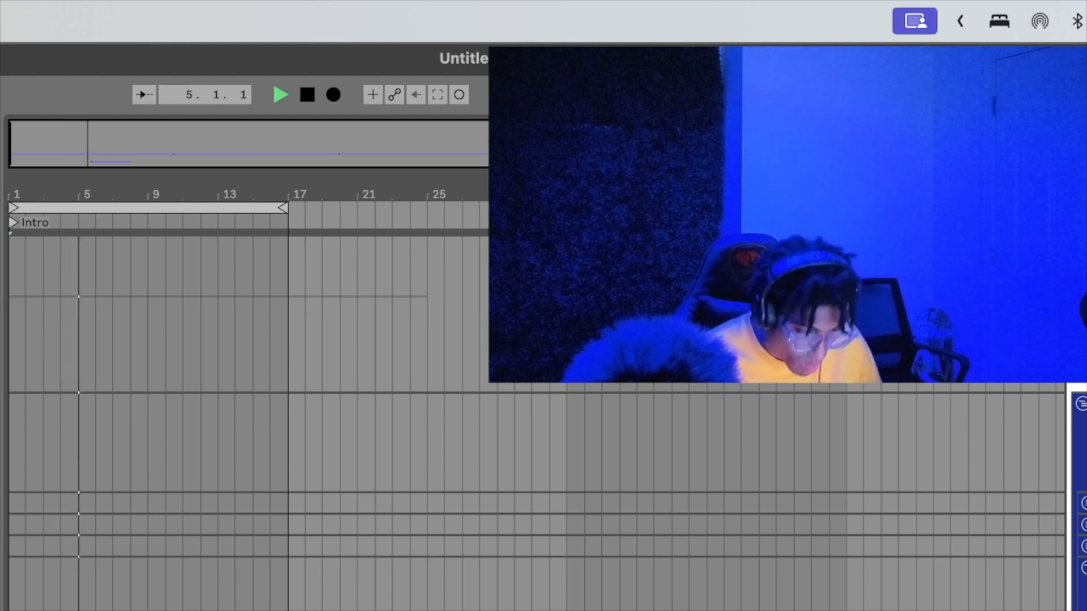
Add a short one-shot sample to an empty audio track and move it to the start of bar 1.
{"action": "scroll", "coordinate": [532, 362], "scroll_direction": "down", "scroll_amount": 5}
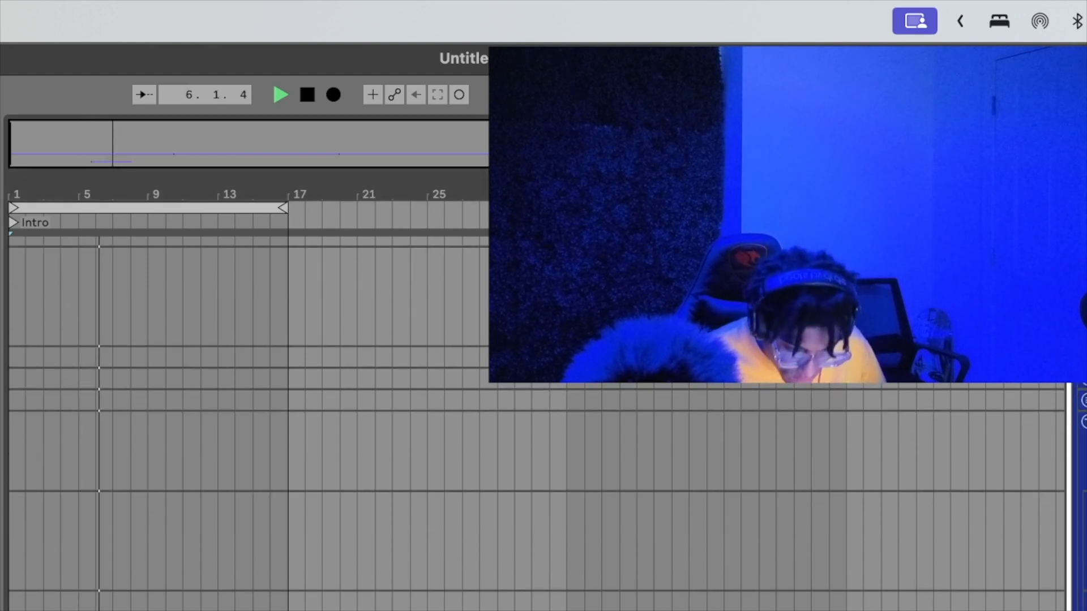
{"action": "left_click_drag", "start_coordinate": [1, 607], "coordinate": [17, 557]}
{"action": "left_click_drag", "start_coordinate": [115, 191], "coordinate": [81, 525]}
{"action": "key", "text": "space"}
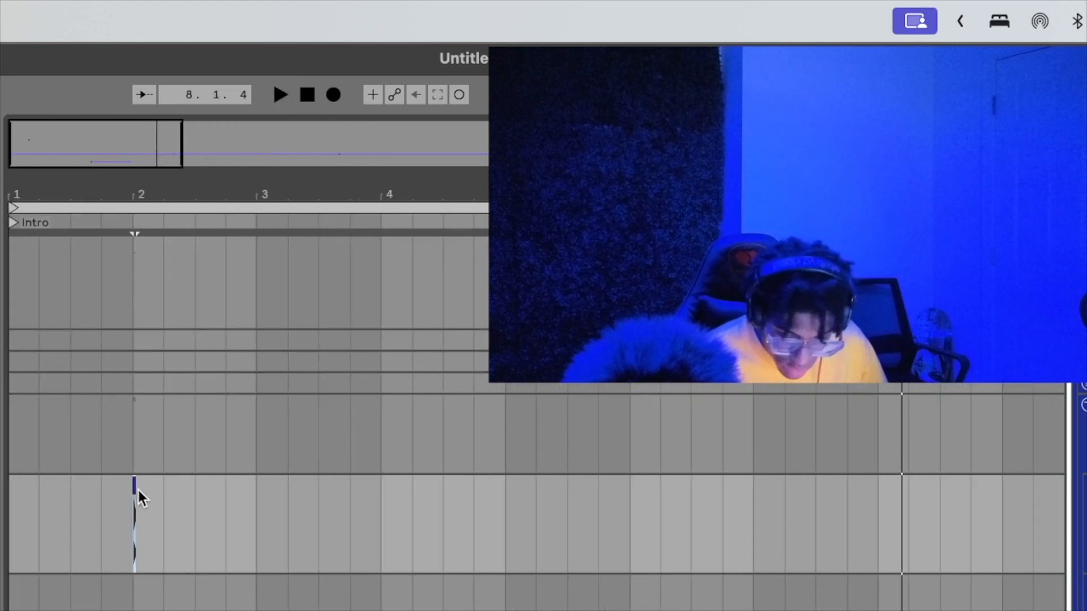
{"action": "left_click_drag", "start_coordinate": [137, 487], "coordinate": [52, 504]}
Duplicate the one-shot clip at bar 1 and play the result from the start.
{"action": "left_click_drag", "start_coordinate": [34, 193], "coordinate": [31, 376]}
{"action": "key", "text": "super+d"}
{"action": "left_click", "coordinate": [48, 311]}
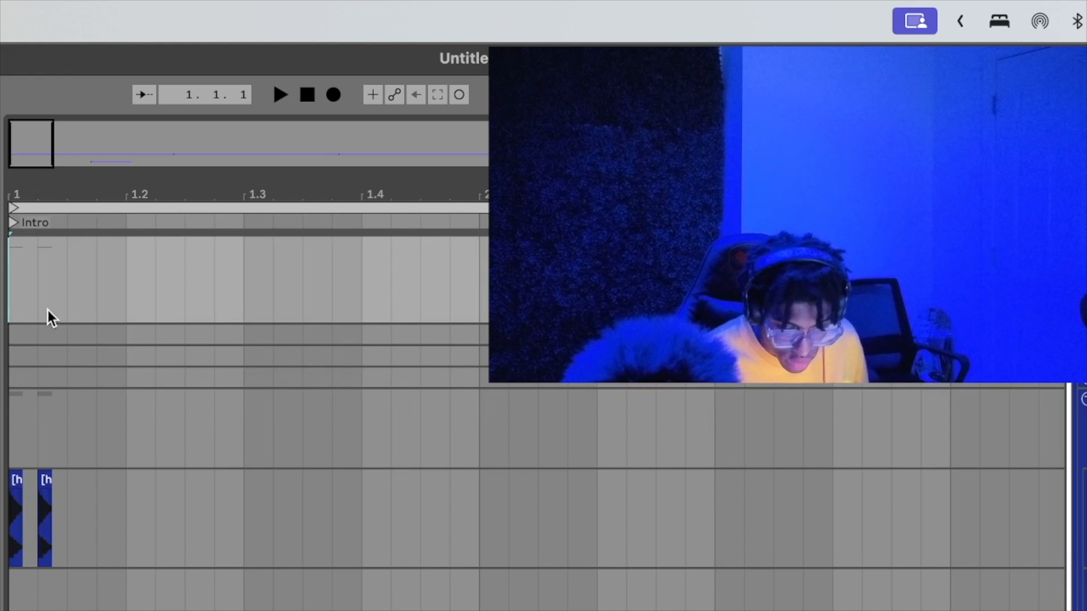
{"action": "key", "text": "space"}
{"action": "key", "text": "space"}
Move the second one-shot clip to 1.1.3 and play from bar 1.
{"action": "left_click", "coordinate": [53, 488]}
{"action": "key", "text": "Left"}
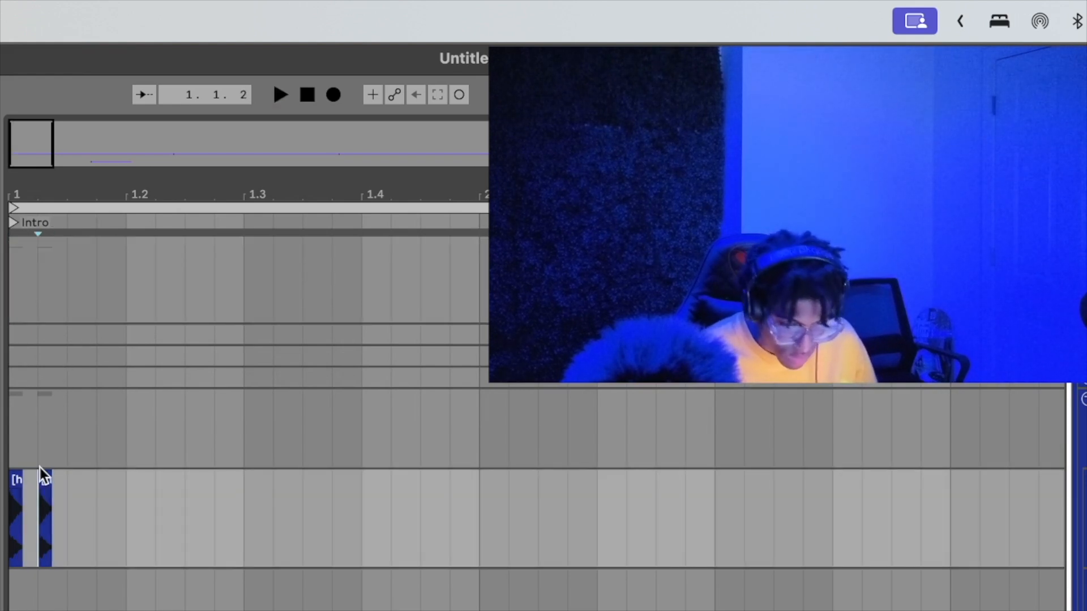
{"action": "key", "text": "shift+Right"}
{"action": "key", "text": "Right"}
{"action": "key", "text": "space"}
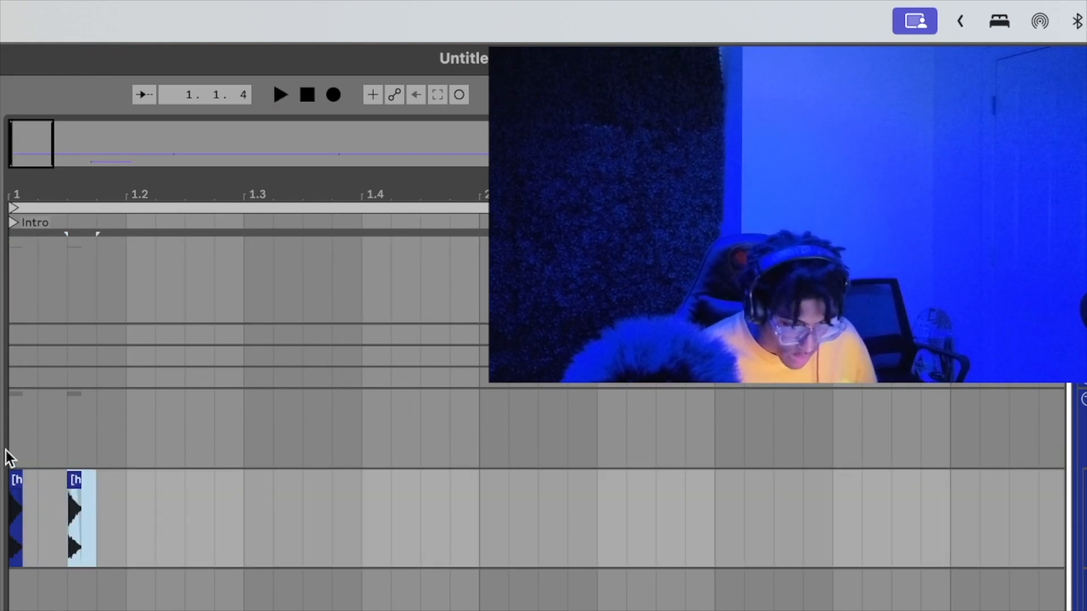
{"action": "left_click", "coordinate": [6, 450]}
{"action": "key", "text": "space"}
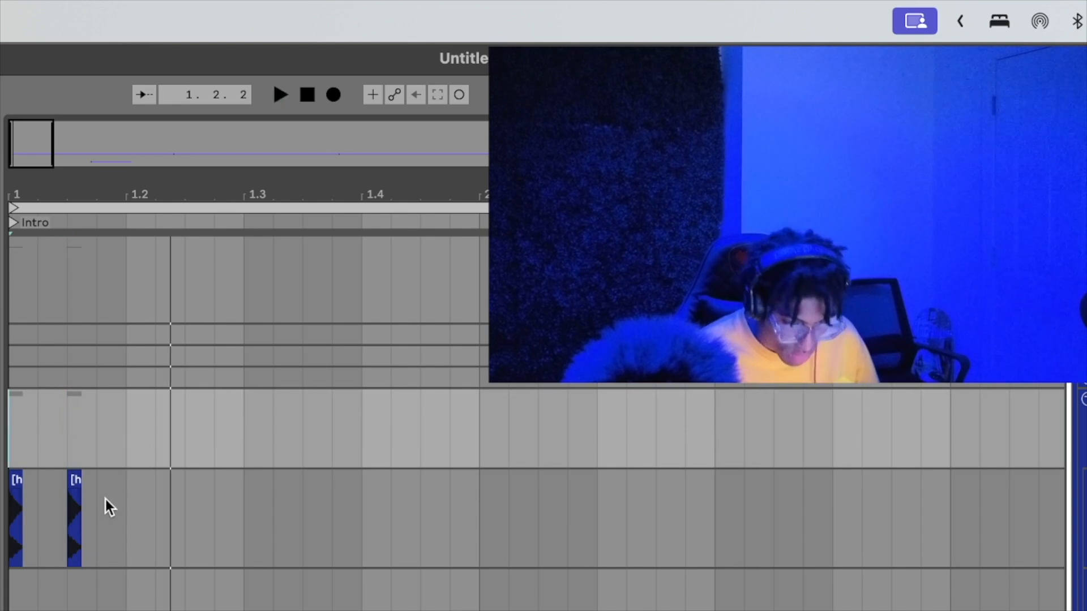
Duplicate the clip at 1.1.3 to place a third hit at 1.2, and audition the pattern from bar 1.
{"action": "left_click", "coordinate": [73, 481]}
{"action": "key", "text": "super+d"}
{"action": "key", "text": "Right"}
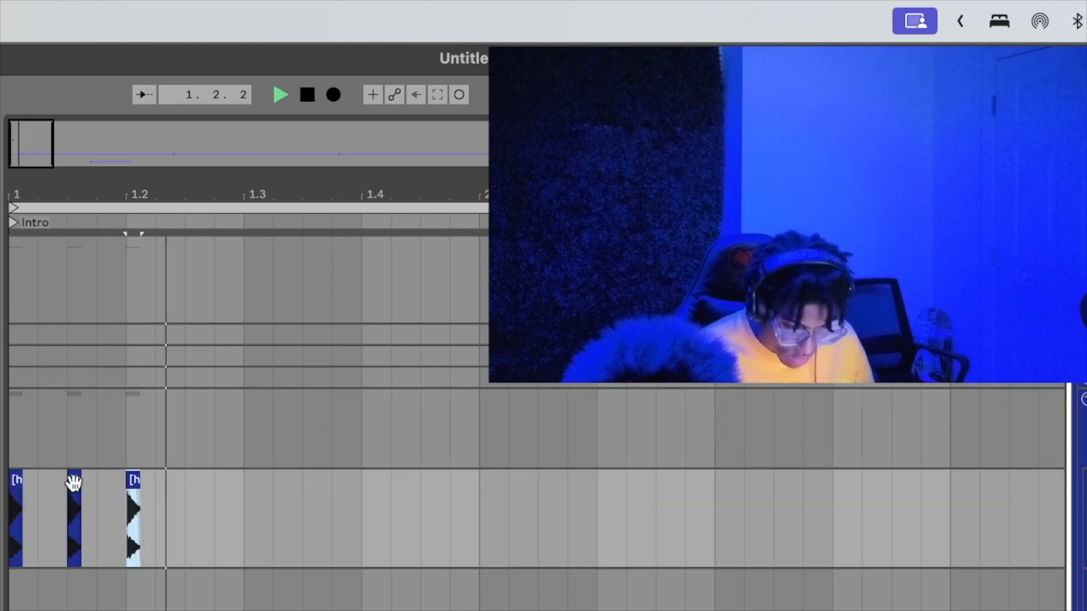
{"action": "left_click", "coordinate": [66, 471]}
{"action": "key", "text": "space"}
{"action": "key", "text": "Left"}
{"action": "key", "text": "Left"}
{"action": "key", "text": "space"}
{"action": "key", "text": "space"}
{"action": "key", "text": "space"}
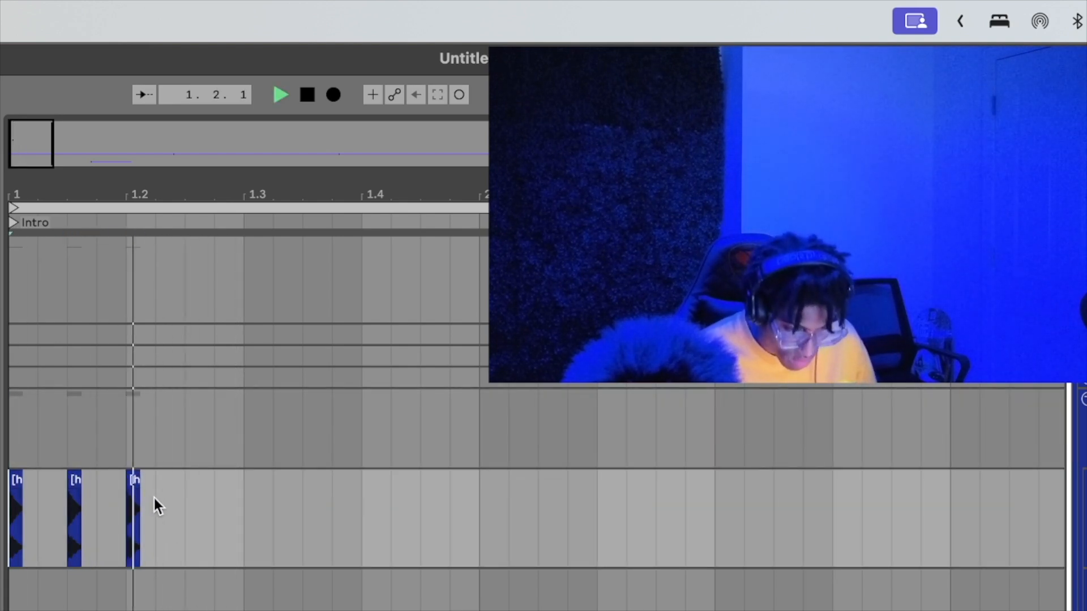
{"action": "key", "text": "space"}
{"action": "key", "text": "space"}
Try the third one-shot clip one sixteenth note later, at 1.2.2.
{"action": "left_click", "coordinate": [136, 486]}
{"action": "key", "text": "Right"}
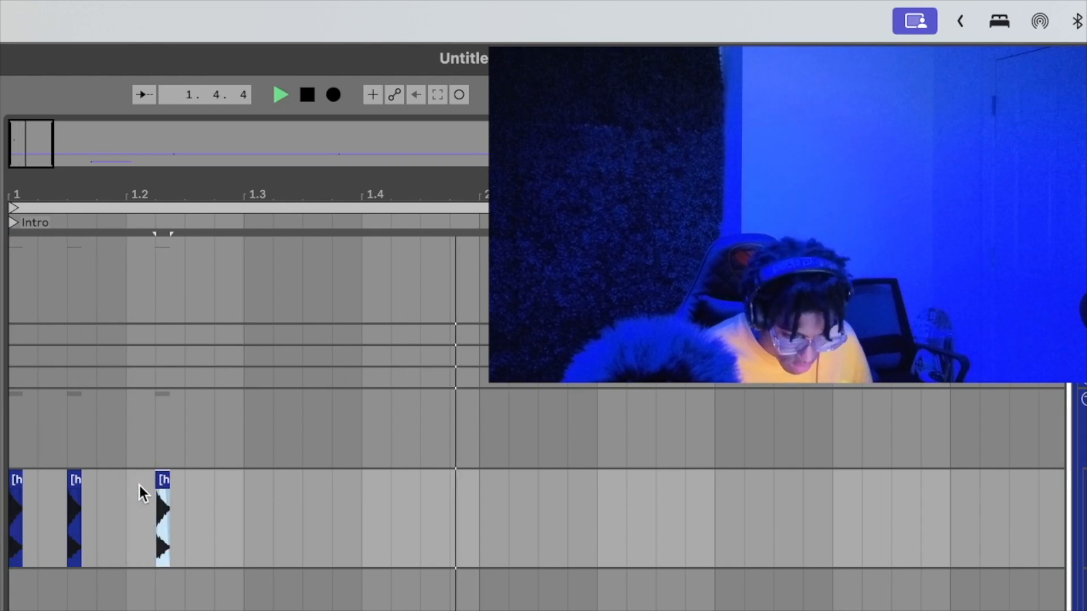
{"action": "key", "text": "Left"}
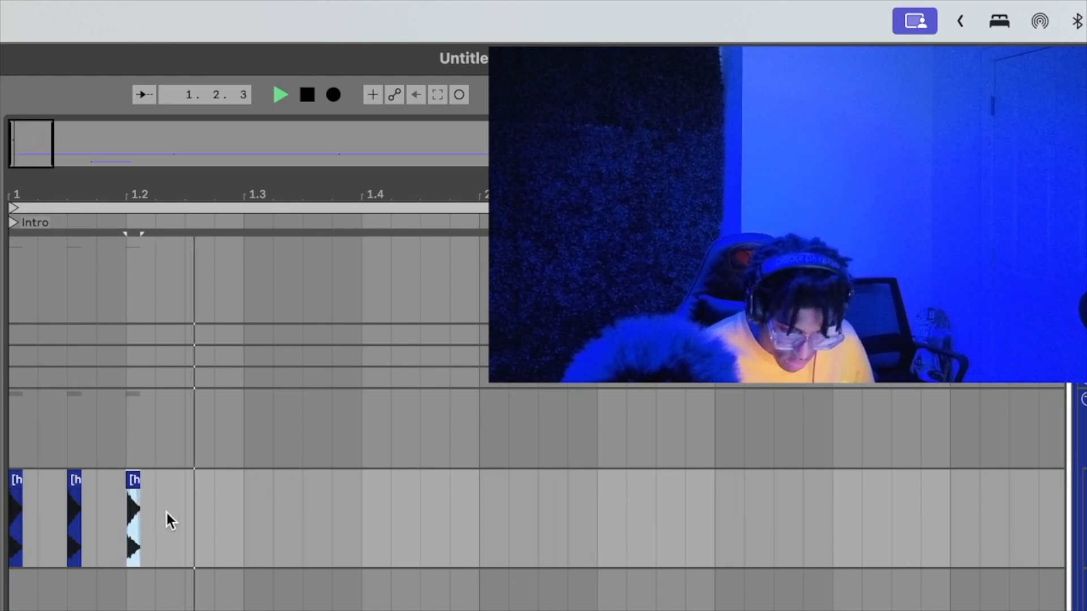
Duplicate the three-hit pattern spanning the first one and a half beats and play from bar 1.
{"action": "left_click_drag", "start_coordinate": [191, 512], "coordinate": [12, 513]}
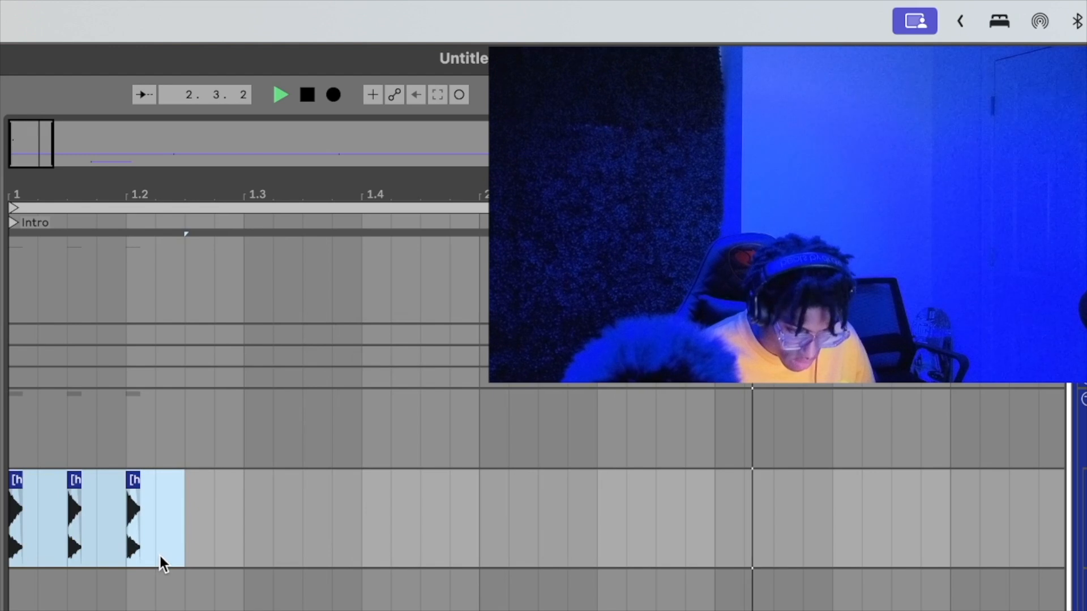
{"action": "key", "text": "super+d"}
{"action": "left_click", "coordinate": [70, 424]}
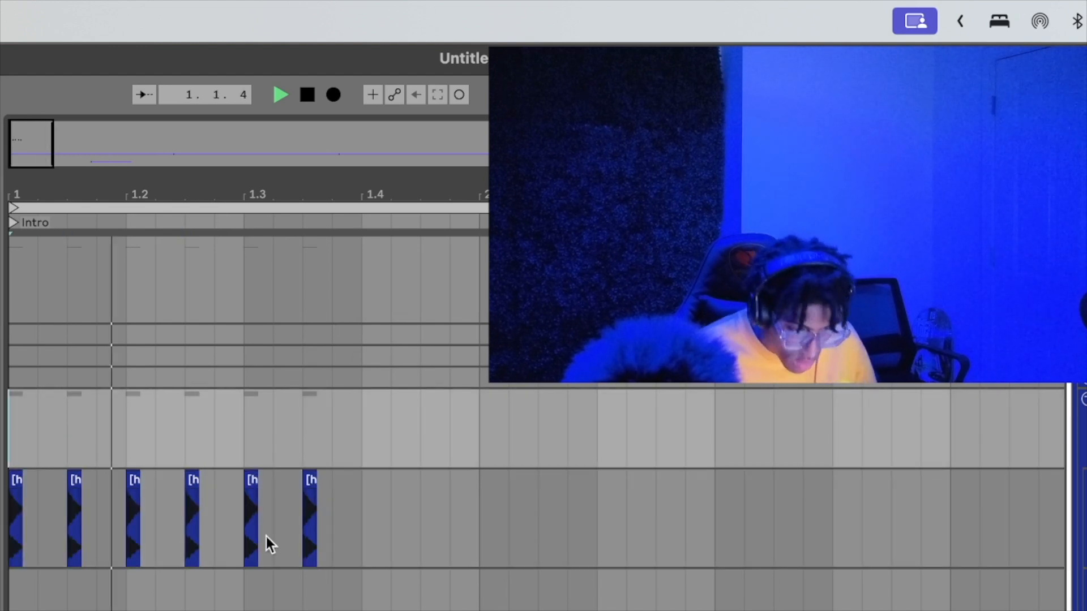
Duplicate the six-hit pattern spanning the first three beats repeatedly until it passes bar 17.
{"action": "left_click_drag", "start_coordinate": [367, 522], "coordinate": [11, 518]}
{"action": "key", "text": "super+d"}
{"action": "key", "text": "super+d"}
{"action": "key", "text": "super+d"}
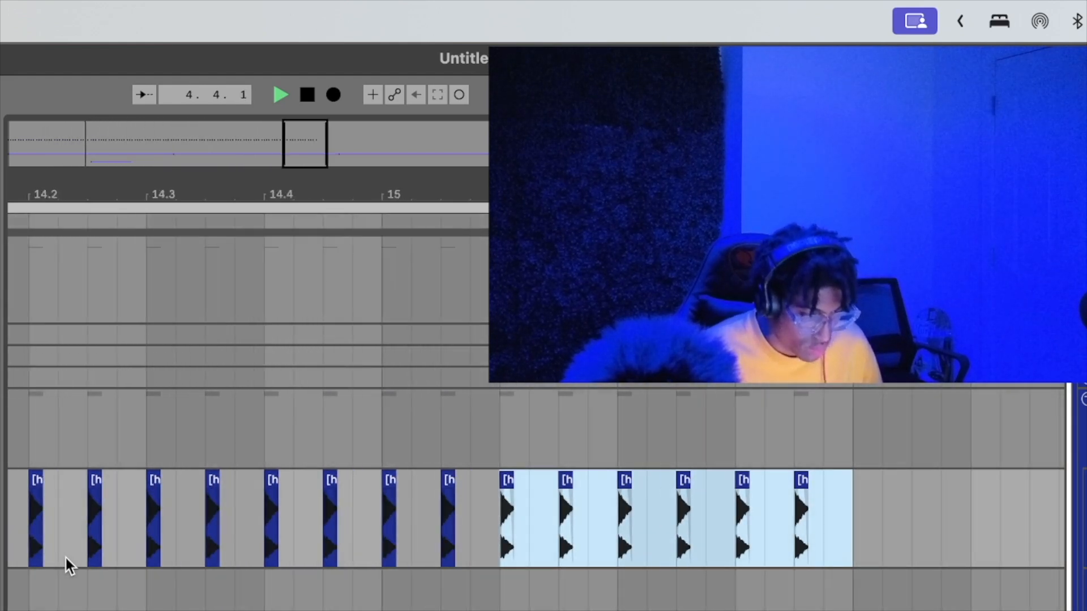
{"action": "left_click_drag", "start_coordinate": [327, 161], "coordinate": [319, 376]}
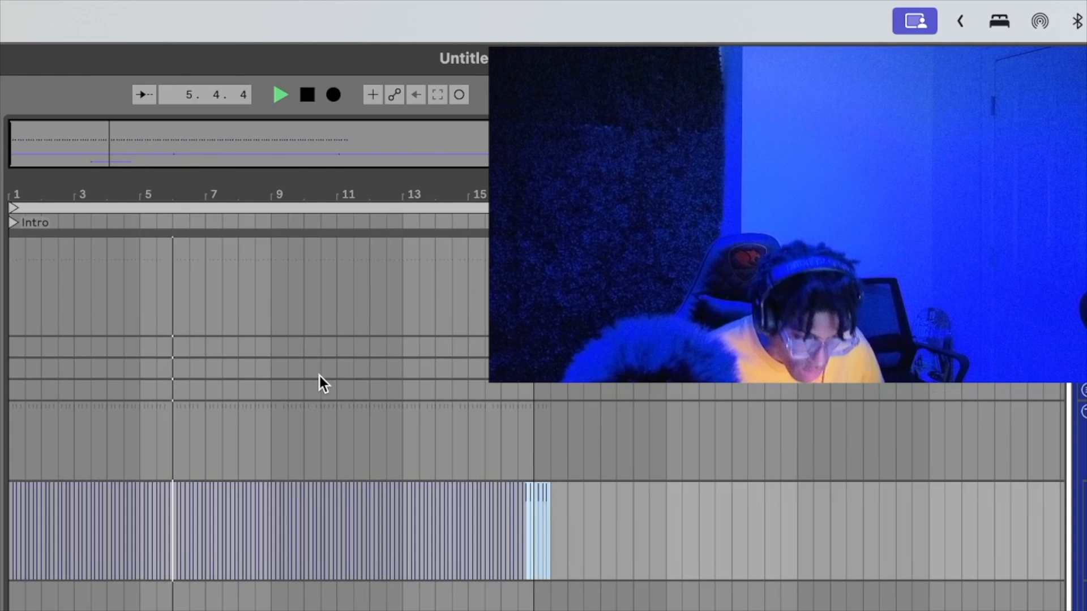
Shorten the arrangement loop so that it ends at bar 9.
{"action": "scroll", "coordinate": [399, 524], "scroll_direction": "down", "scroll_amount": 6}
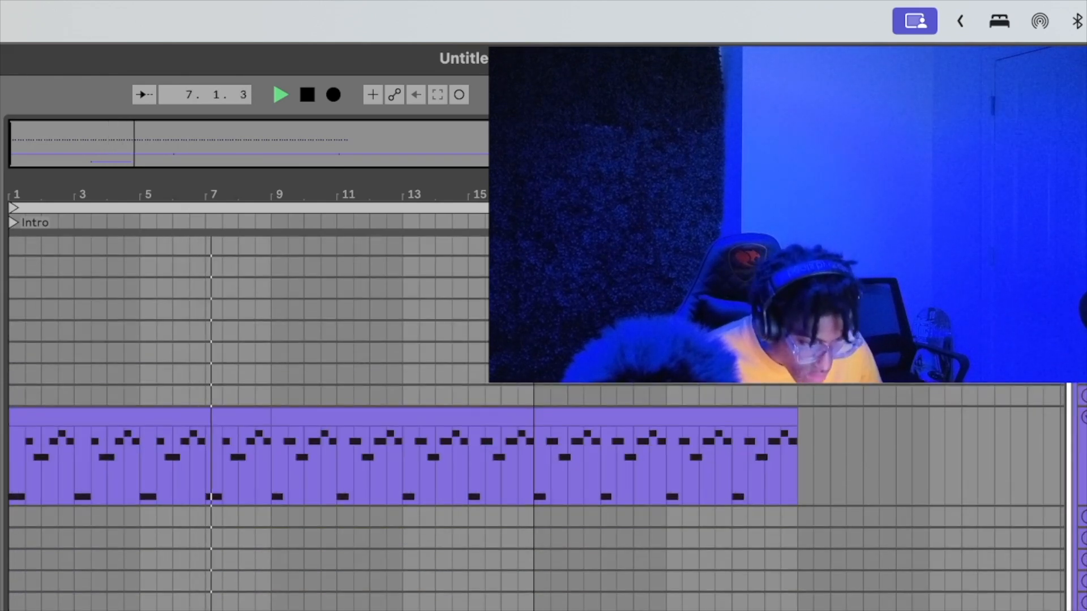
{"action": "left_click_drag", "start_coordinate": [533, 209], "coordinate": [271, 242]}
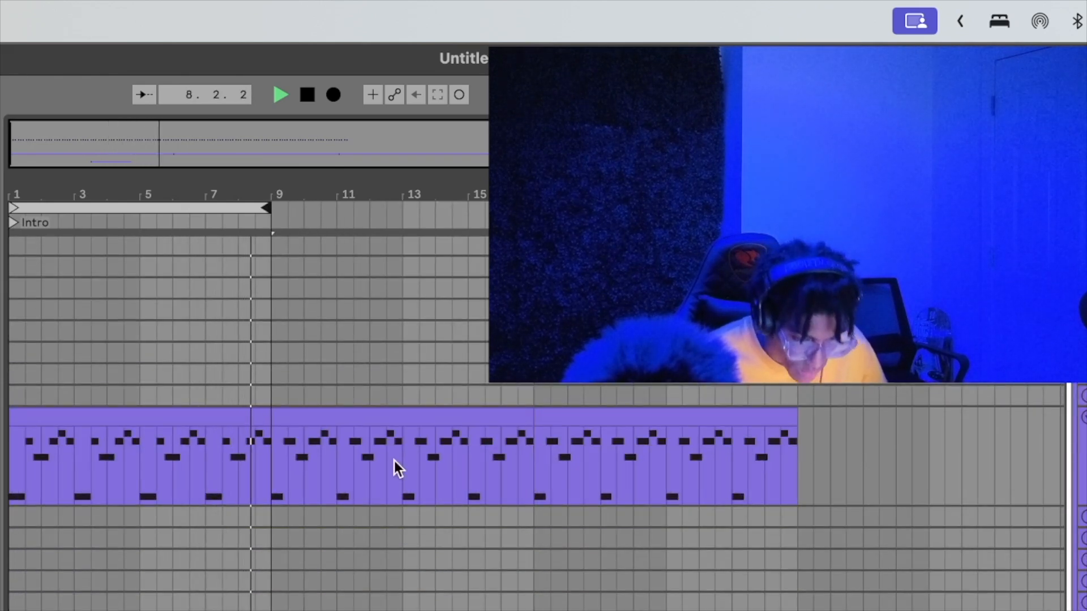
{"action": "left_click_drag", "start_coordinate": [92, 155], "coordinate": [92, 209]}
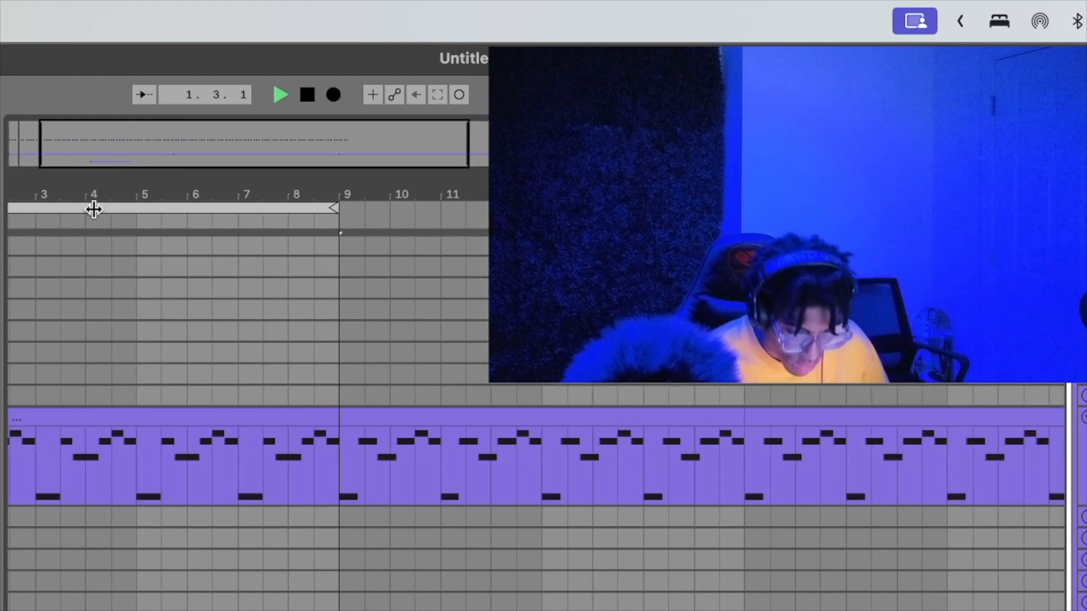
{"action": "scroll", "coordinate": [113, 506], "scroll_direction": "left", "scroll_amount": 3}
{"action": "scroll", "coordinate": [113, 506], "scroll_direction": "up", "scroll_amount": 2}
{"action": "scroll", "coordinate": [113, 506], "scroll_direction": "up", "scroll_amount": 6}
{"action": "scroll", "coordinate": [113, 506], "scroll_direction": "right", "scroll_amount": 1}
{"action": "scroll", "coordinate": [113, 506], "scroll_direction": "down", "scroll_amount": 2}
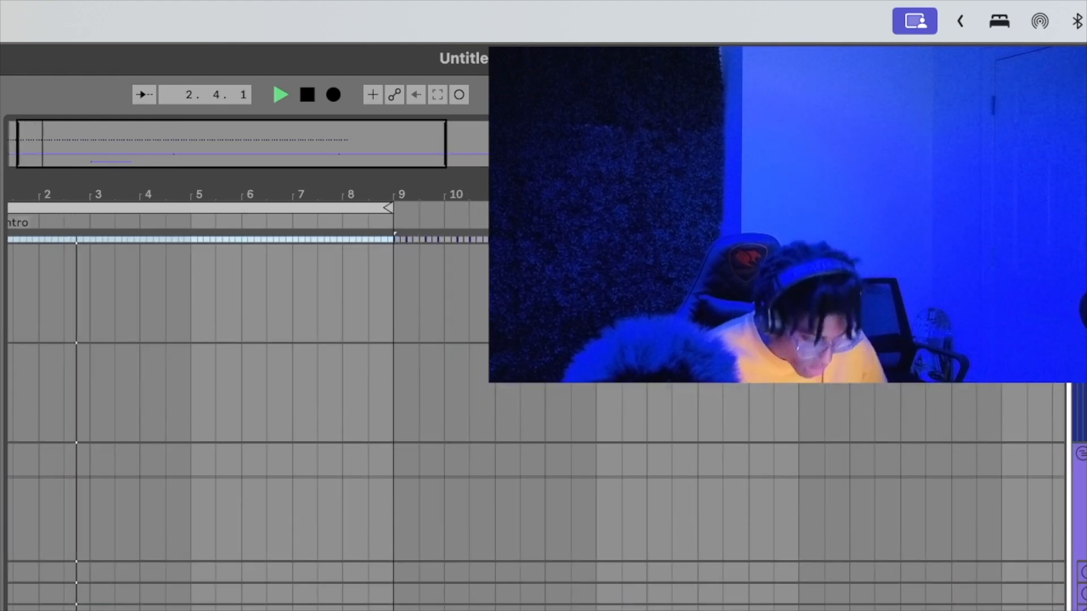
Extend the arrangement loop so that it ends at bar 17.
{"action": "scroll", "coordinate": [114, 506], "scroll_direction": "up", "scroll_amount": 3}
{"action": "scroll", "coordinate": [113, 506], "scroll_direction": "right", "scroll_amount": 1}
{"action": "left_click_drag", "start_coordinate": [356, 211], "coordinate": [766, 209]}
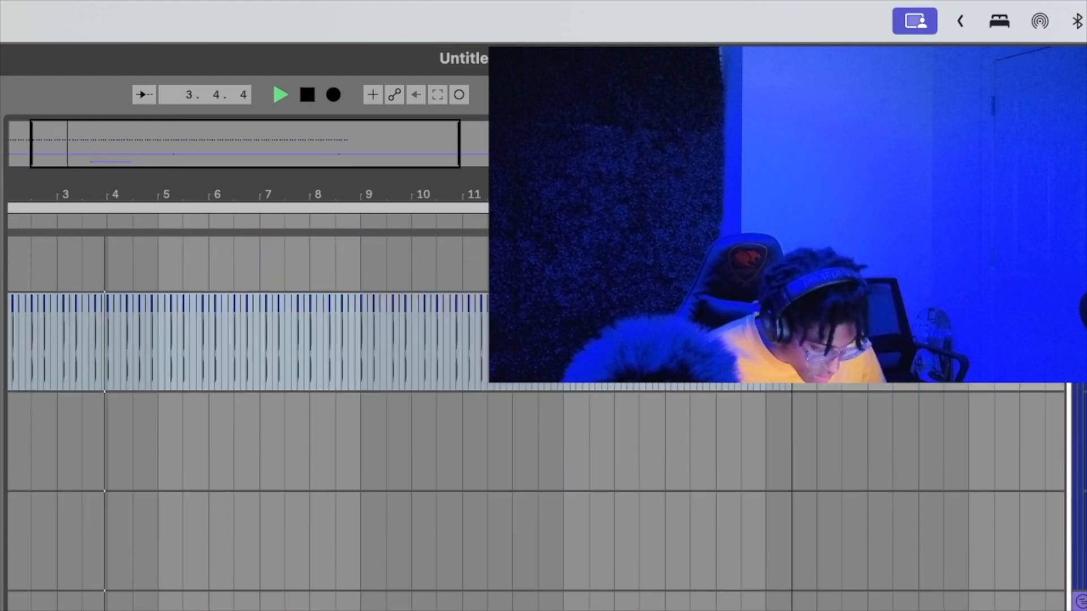
{"action": "scroll", "coordinate": [326, 416], "scroll_direction": "left", "scroll_amount": 1}
{"action": "scroll", "coordinate": [326, 416], "scroll_direction": "down", "scroll_amount": 2}
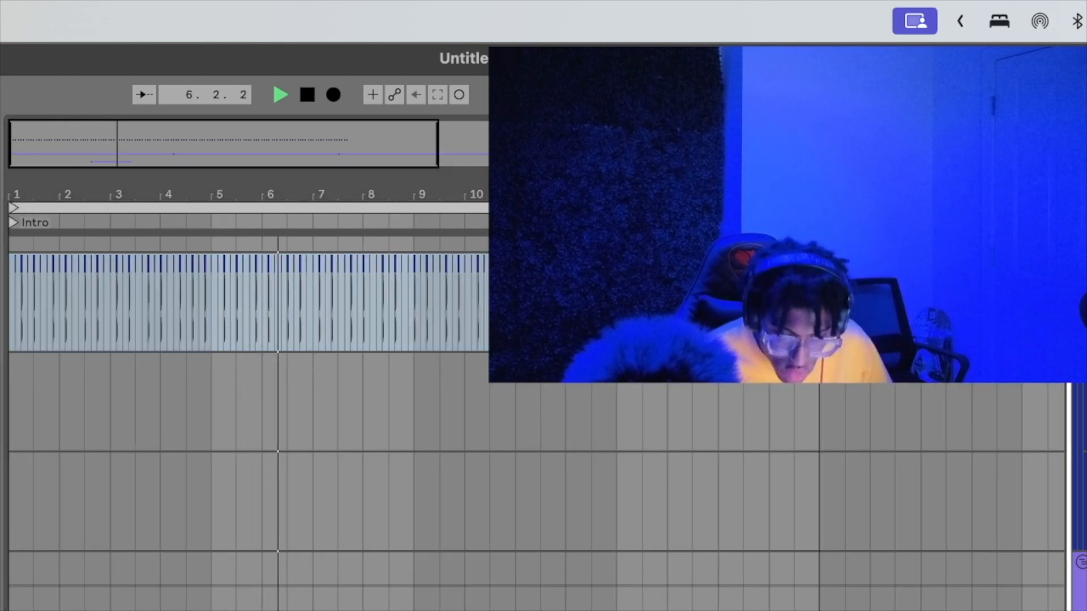
{"action": "scroll", "coordinate": [151, 497], "scroll_direction": "down", "scroll_amount": 5}
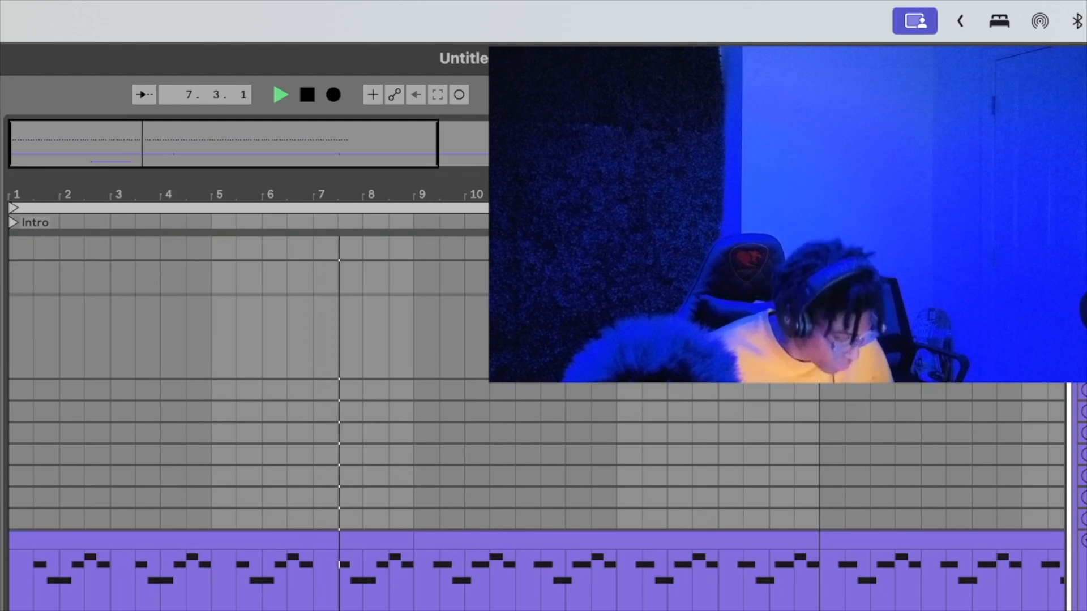
Unfold the Arcade track above the melody and copy the eight-bar melody clip at bar 9 onto it.
{"action": "left_click", "coordinate": [1085, 476]}
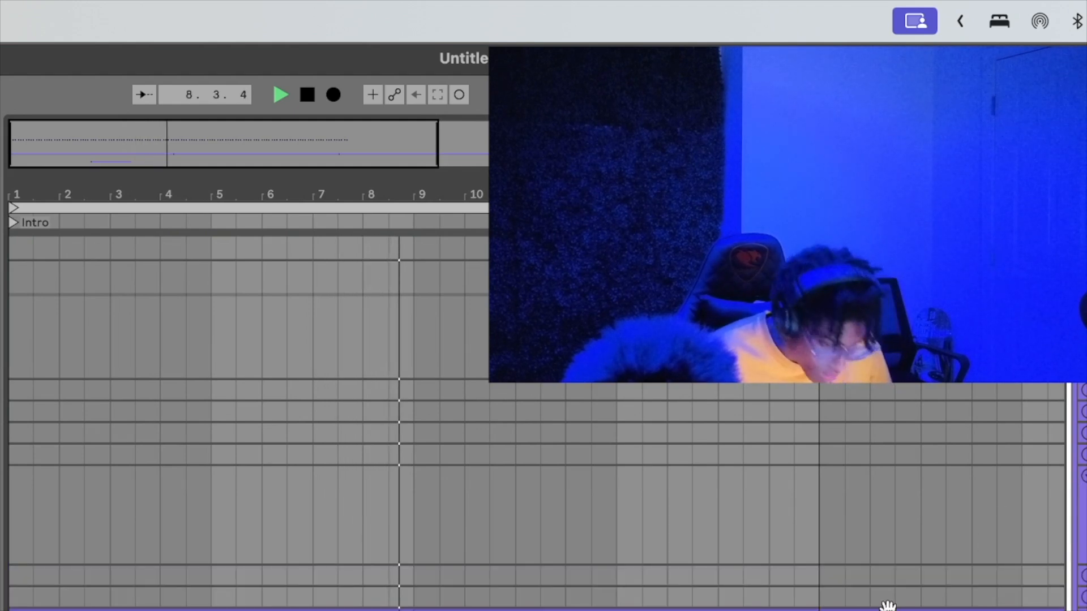
{"action": "scroll", "coordinate": [464, 453], "scroll_direction": "down", "scroll_amount": 3}
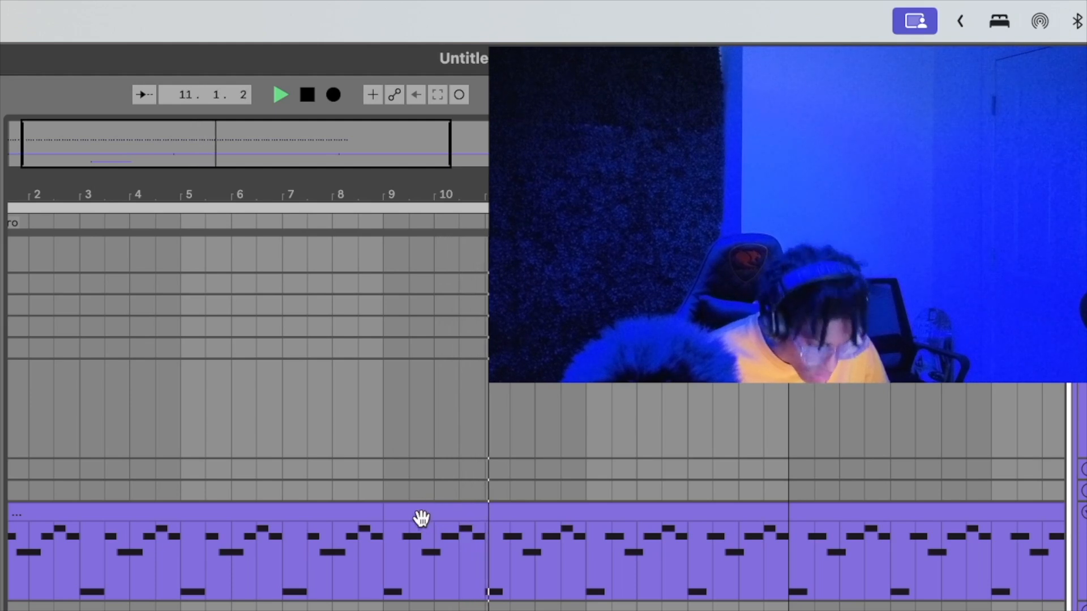
{"action": "left_click_drag", "start_coordinate": [237, 180], "coordinate": [237, 157]}
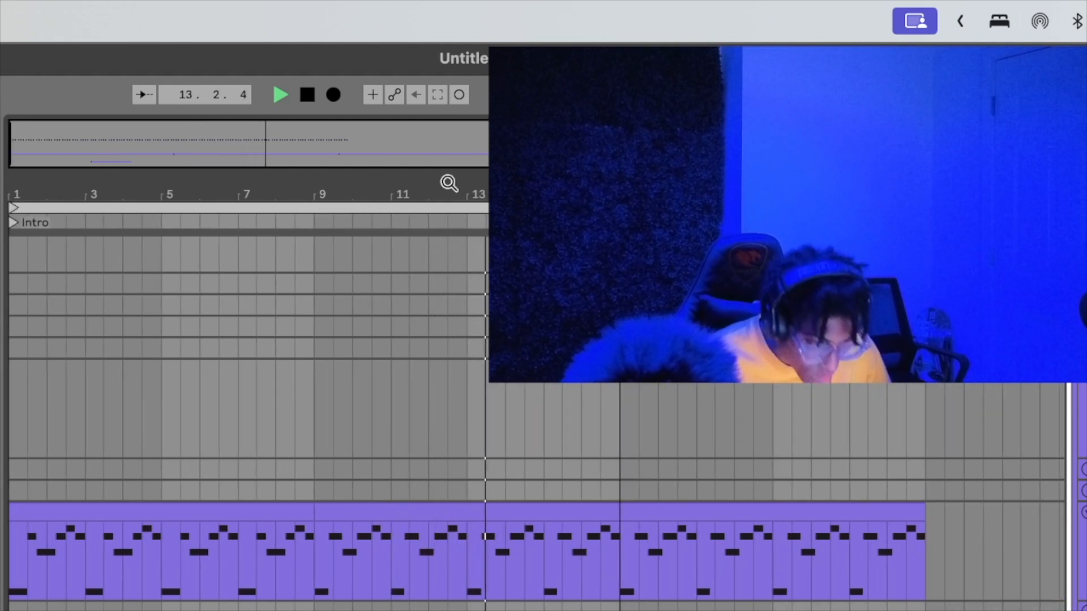
{"action": "left_click_drag", "start_coordinate": [449, 185], "coordinate": [449, 170]}
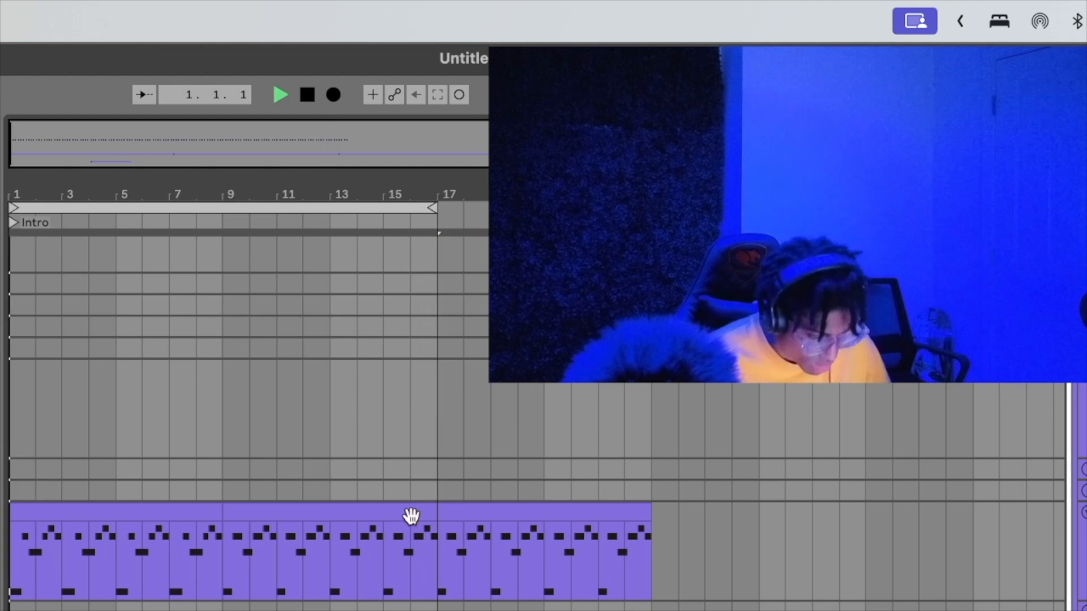
{"action": "scroll", "coordinate": [318, 529], "scroll_direction": "up", "scroll_amount": 2}
{"action": "scroll", "coordinate": [266, 561], "scroll_direction": "up", "scroll_amount": 3}
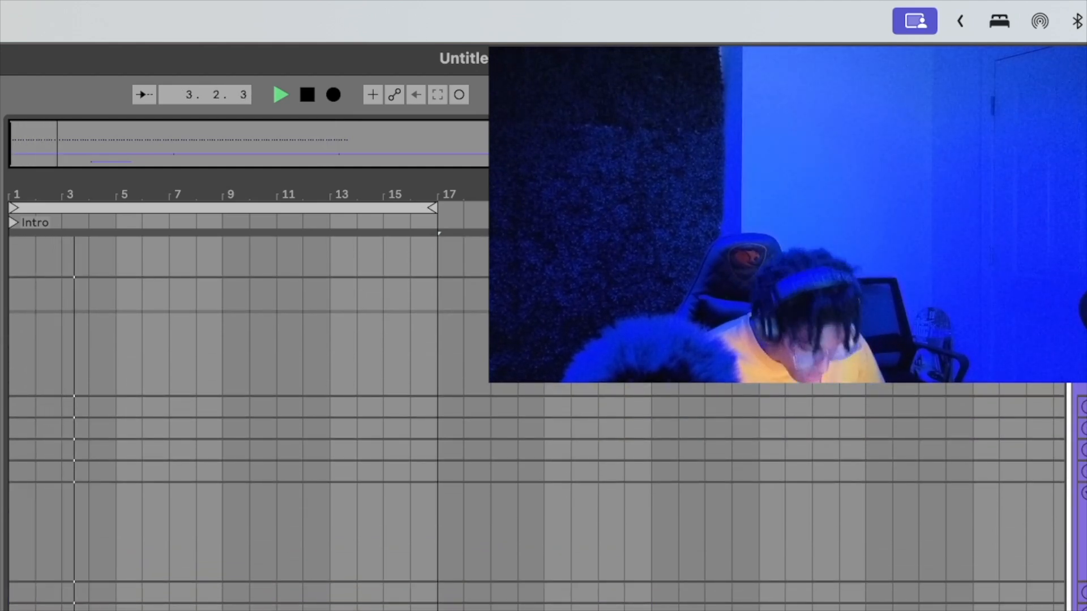
{"action": "scroll", "coordinate": [279, 545], "scroll_direction": "down", "scroll_amount": 3}
{"action": "scroll", "coordinate": [279, 544], "scroll_direction": "up", "scroll_amount": 2}
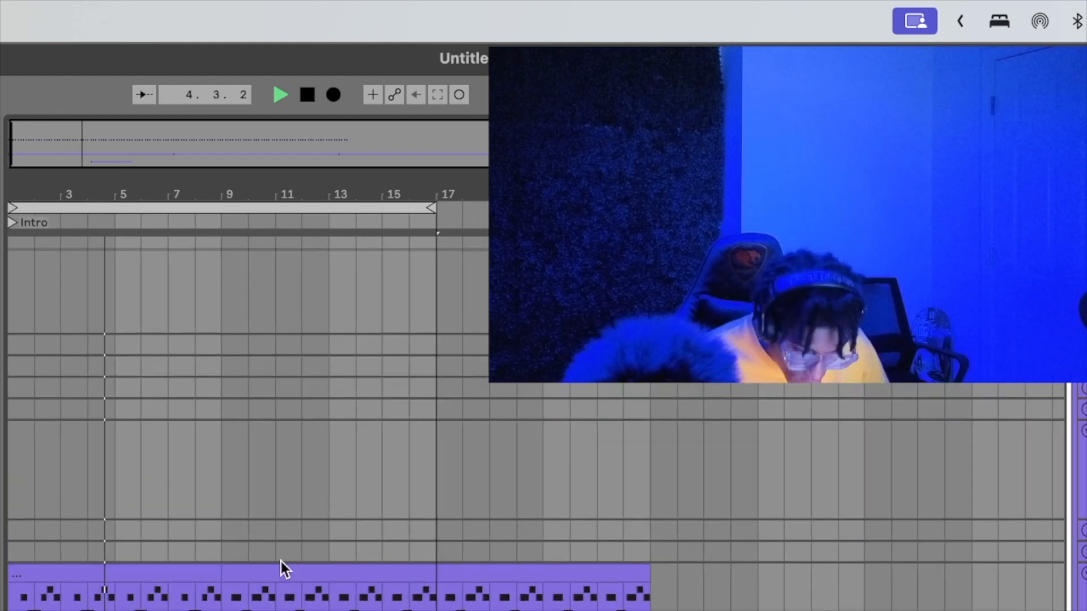
{"action": "left_click_drag", "start_coordinate": [281, 566], "coordinate": [294, 478]}
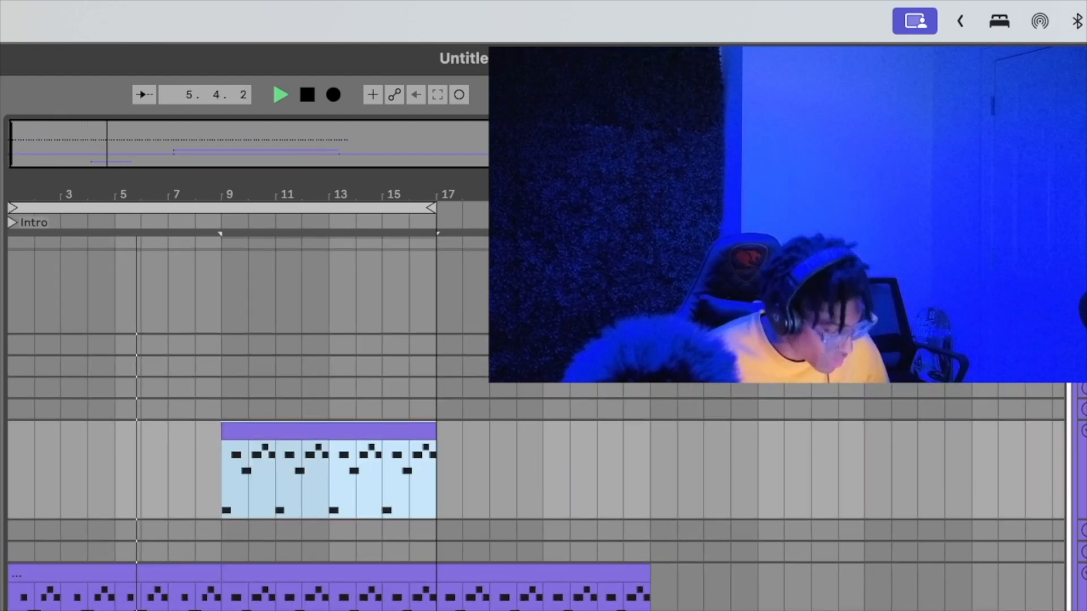
Open the Arcade plug-in on the copied clip's track, filter its library to instruments and browse the sounds.
{"action": "left_click", "coordinate": [37, 506]}
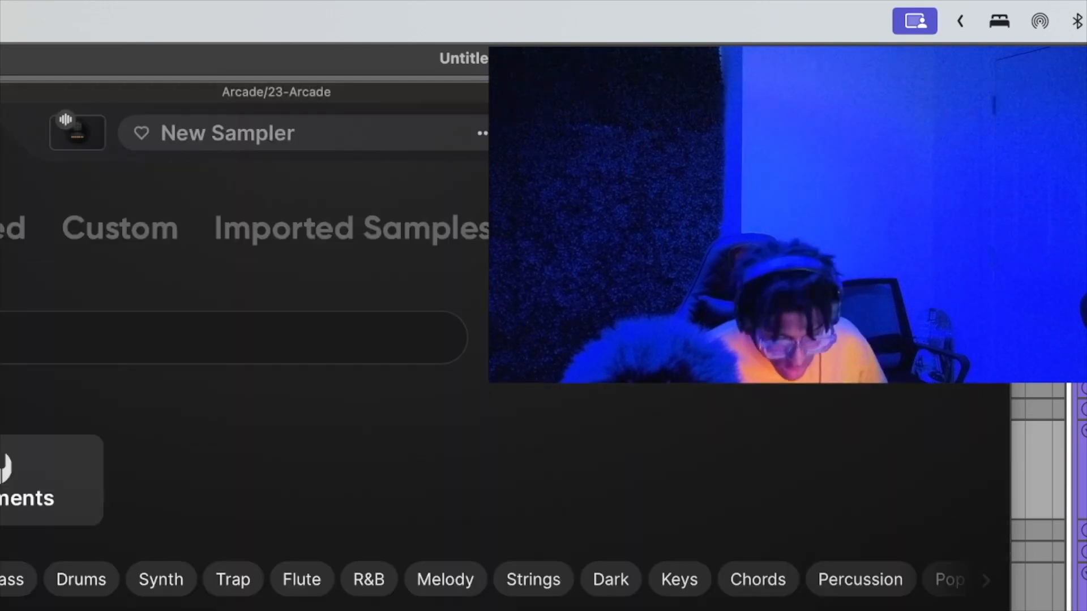
{"action": "left_click", "coordinate": [19, 439]}
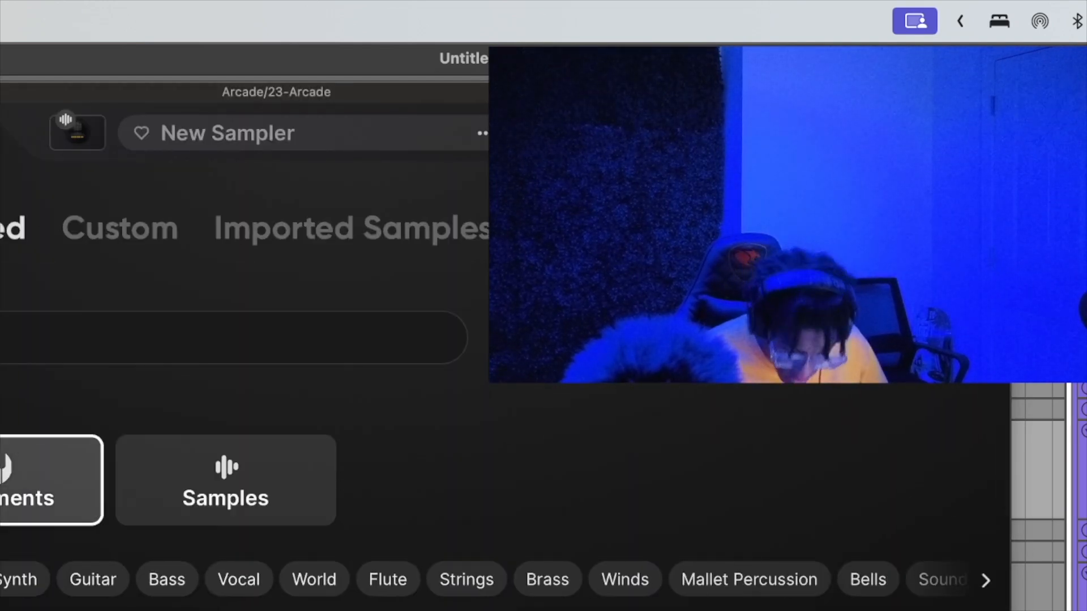
{"action": "scroll", "coordinate": [19, 439], "scroll_direction": "down", "scroll_amount": 4}
{"action": "scroll", "coordinate": [498, 453], "scroll_direction": "down", "scroll_amount": 10}
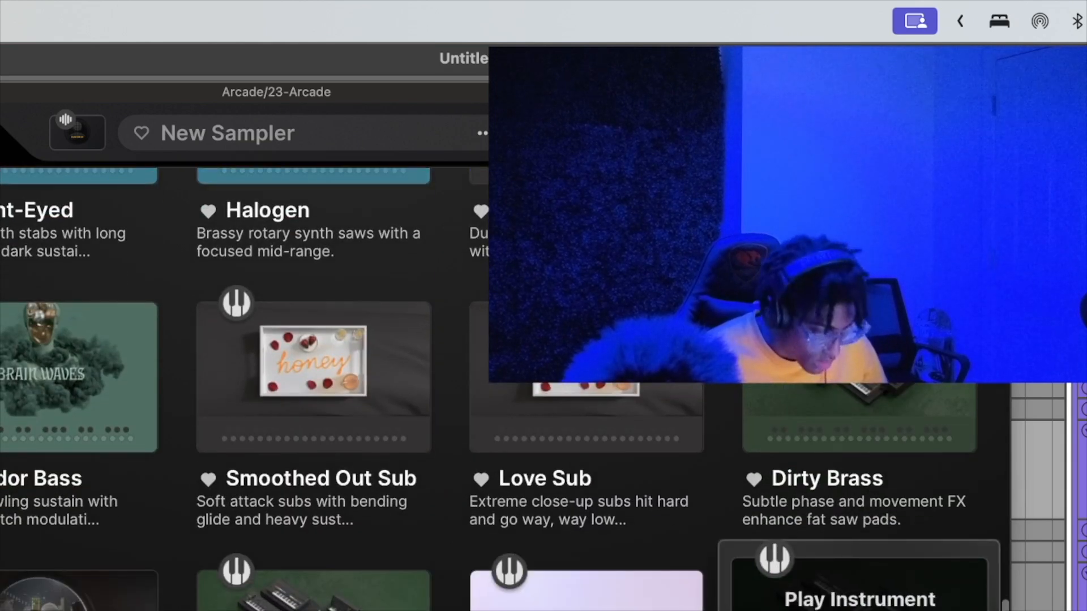
{"action": "left_click", "coordinate": [68, 514]}
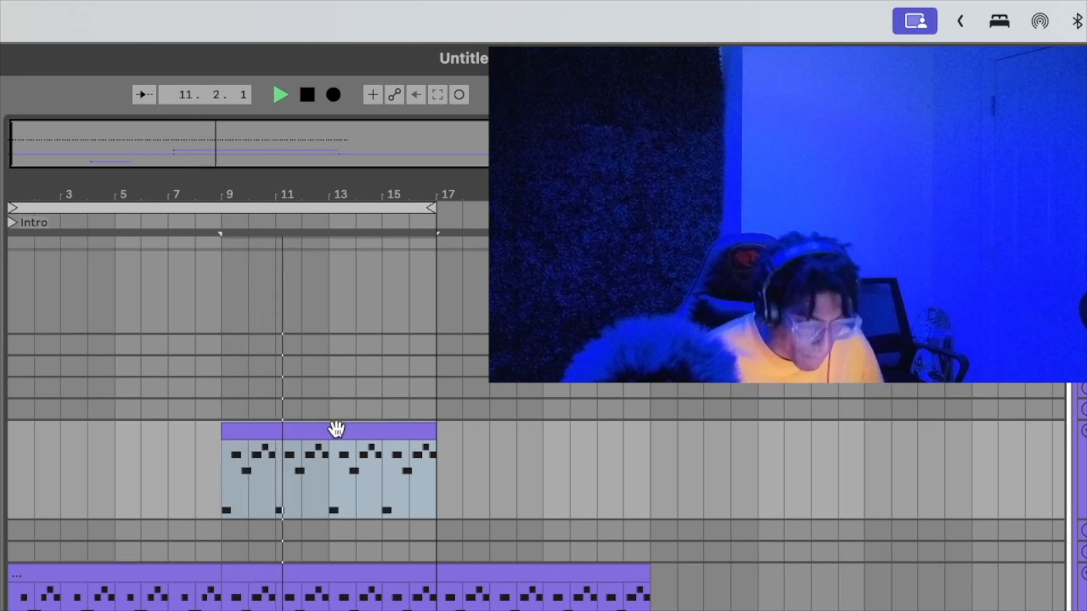
Play the arrangement from bar 8 to audition the copied melody clip on the Arcade track.
{"action": "left_click", "coordinate": [237, 481]}
{"action": "left_click", "coordinate": [238, 431]}
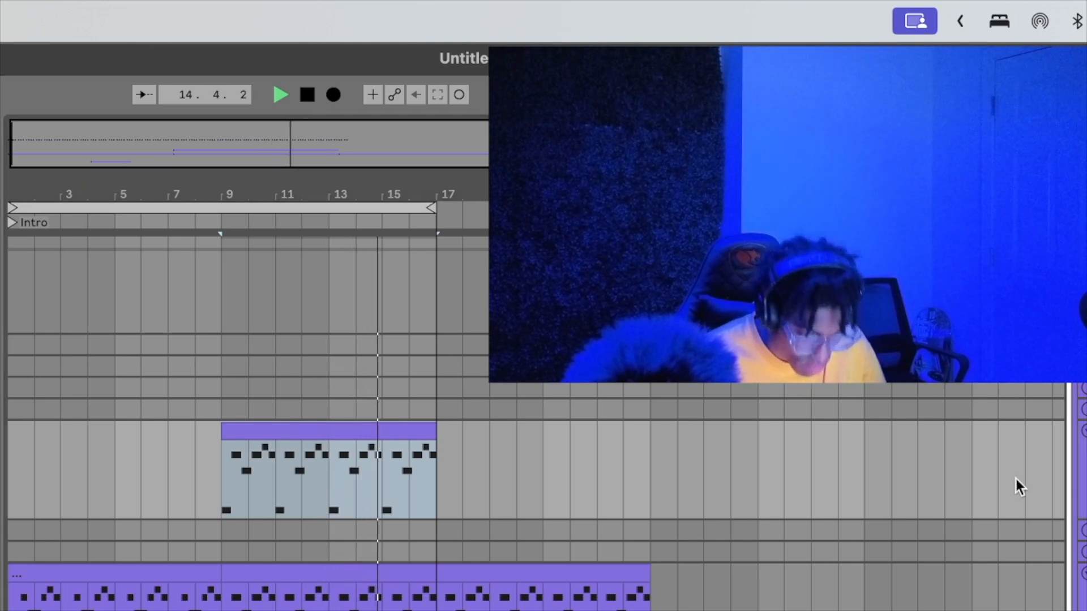
{"action": "left_click", "coordinate": [210, 530]}
{"action": "key", "text": "space"}
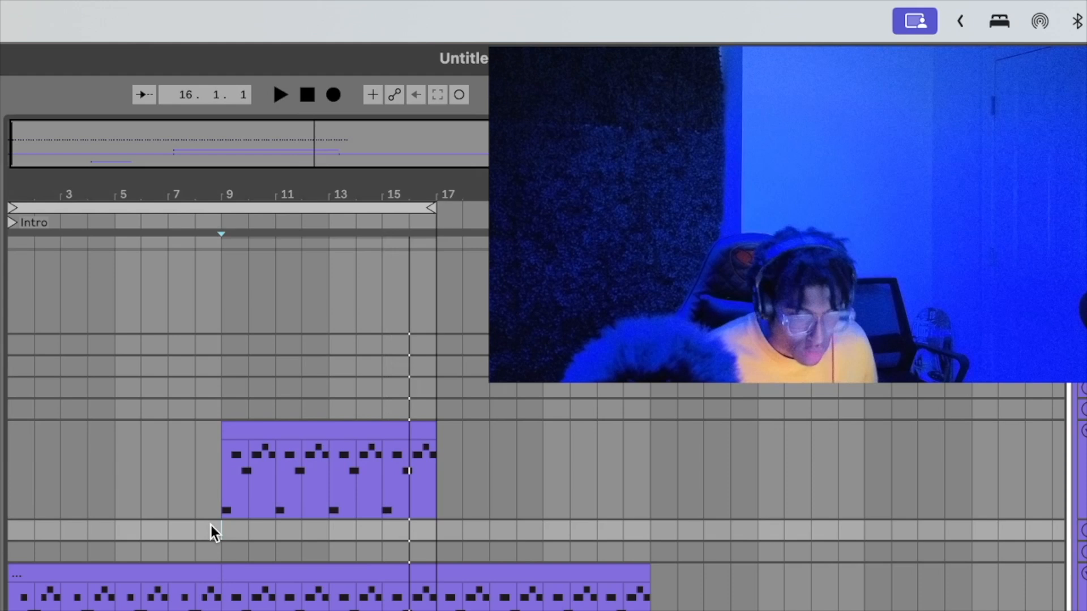
{"action": "left_click_drag", "start_coordinate": [217, 142], "coordinate": [217, 169]}
{"action": "key", "text": "space"}
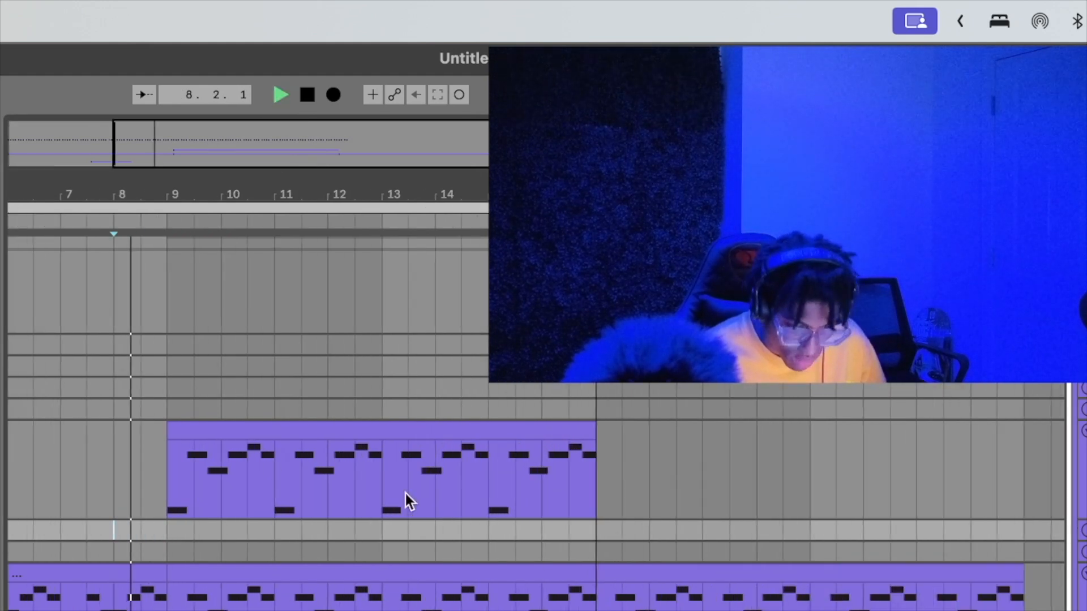
In the Arcade clip, delete the second note of bar 9, lengthen the first low note to fill the gap, and listen back.
{"action": "left_click", "coordinate": [279, 432]}
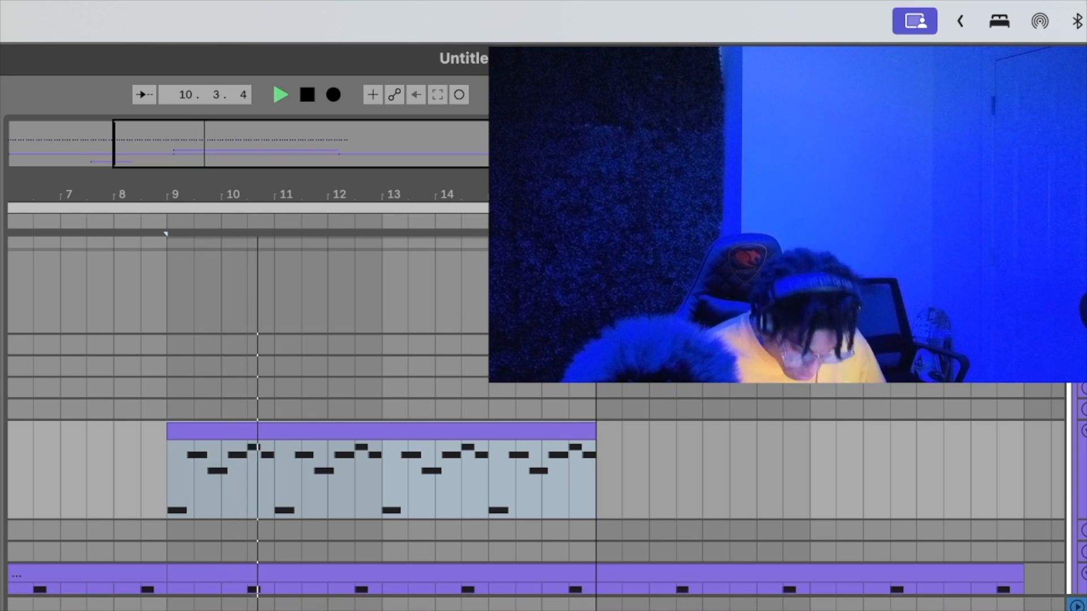
{"action": "key", "text": "space"}
{"action": "key", "text": "space"}
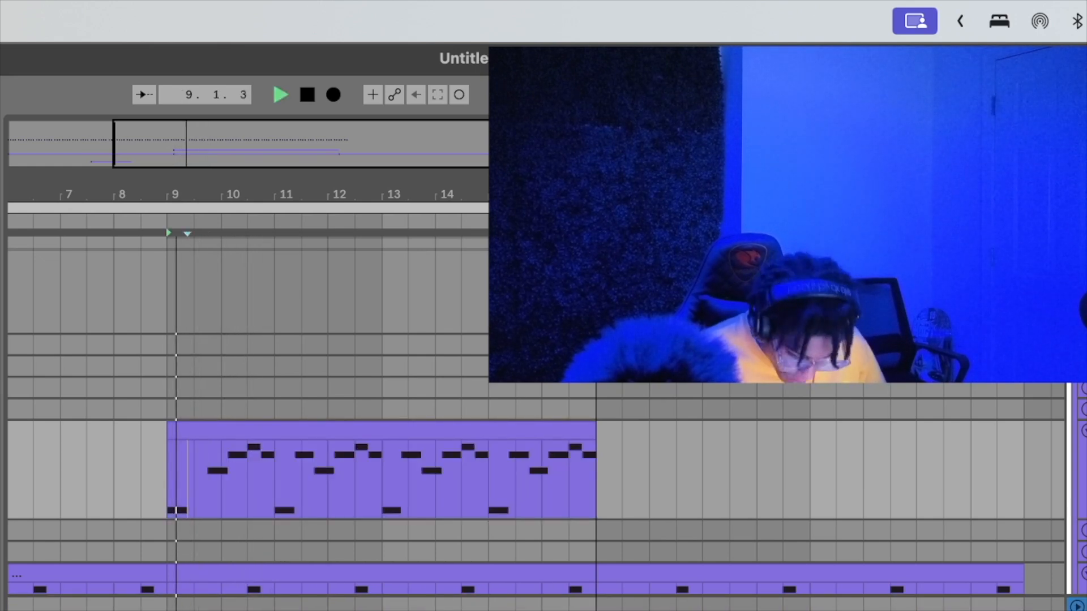
{"action": "key", "text": "shift+Down"}
{"action": "key", "text": "shift+Right"}
{"action": "key", "text": "shift+Right"}
{"action": "key", "text": "shift+Up"}
{"action": "key", "text": "shift+Right"}
{"action": "key", "text": "shift+Right"}
{"action": "key", "text": "shift+Right"}
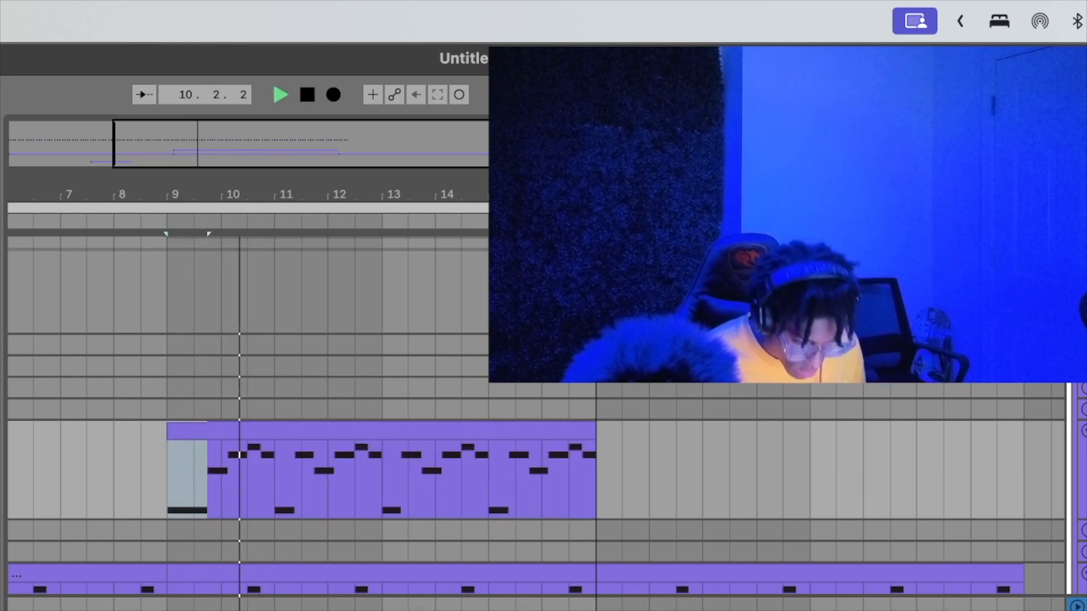
{"action": "key", "text": "space"}
{"action": "key", "text": "space"}
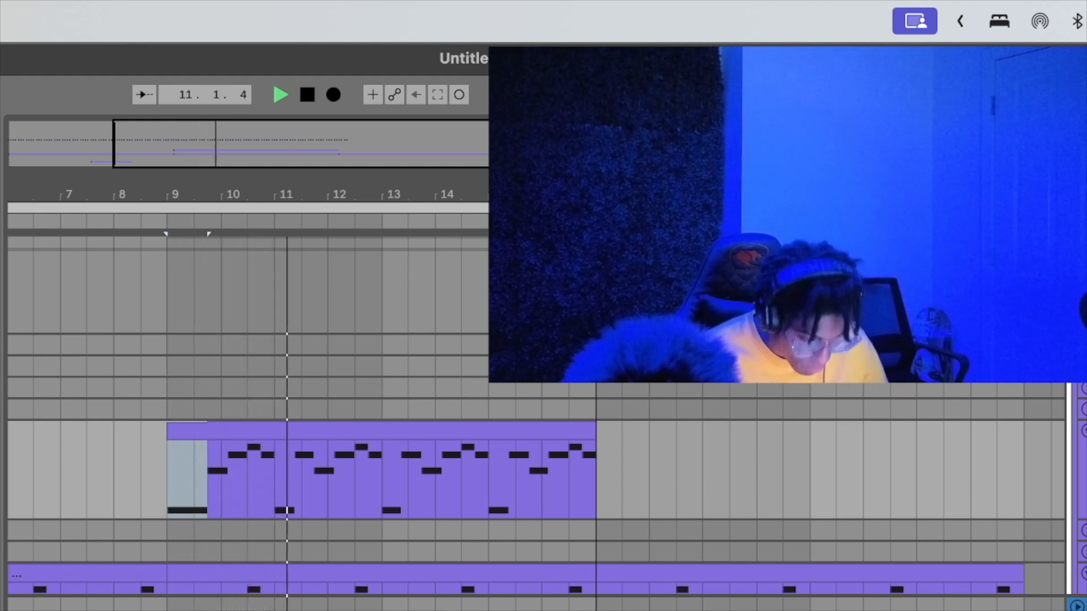
{"action": "left_click", "coordinate": [304, 481]}
{"action": "left_click_drag", "start_coordinate": [305, 481], "coordinate": [334, 481]}
{"action": "key", "text": "Delete"}
{"action": "key", "text": "super+z"}
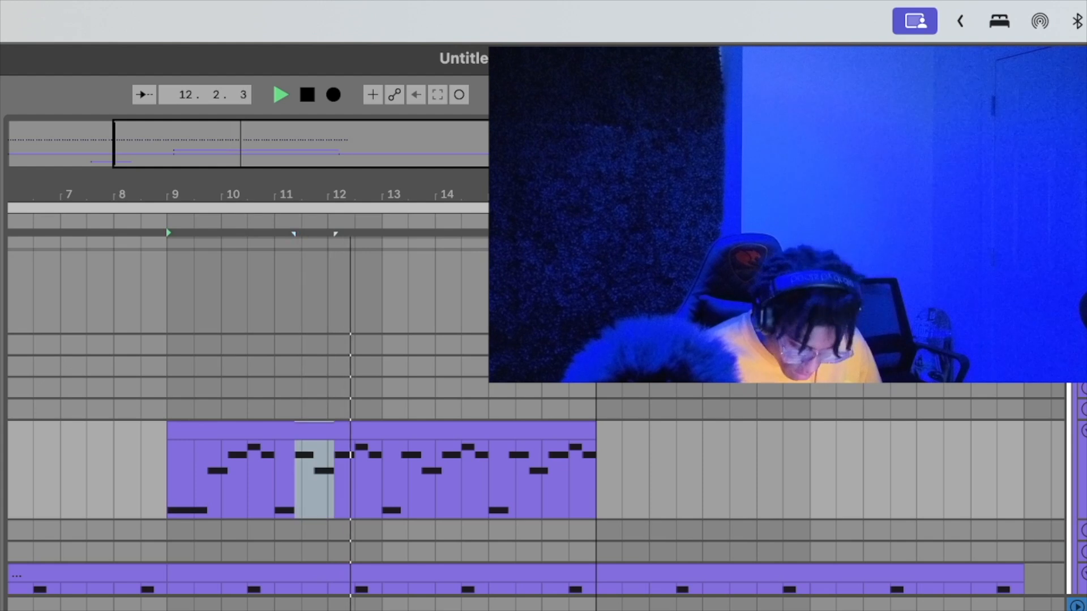
{"action": "key", "text": "space"}
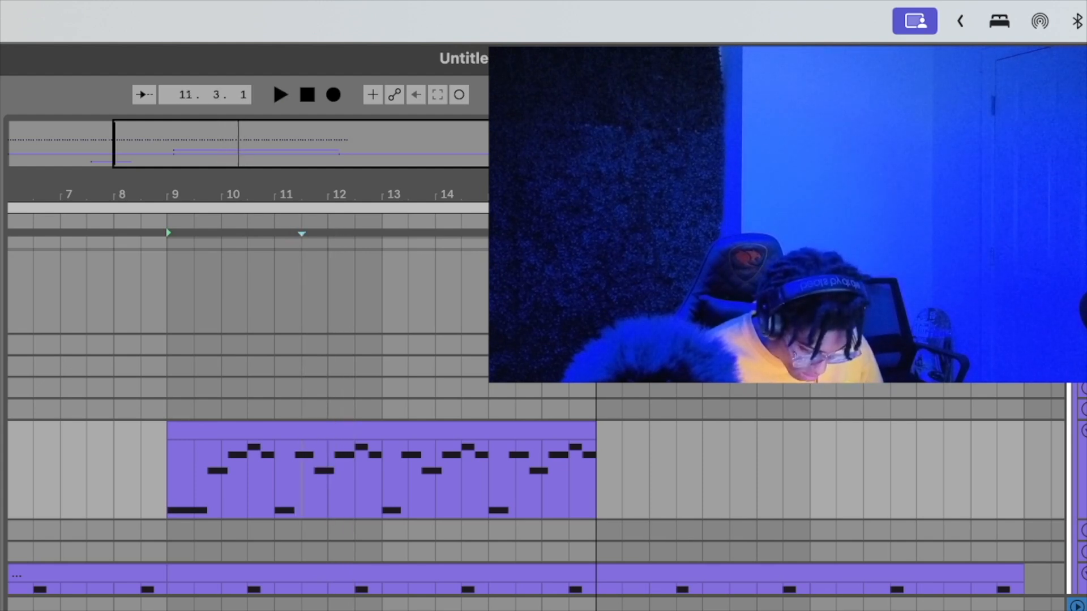
Delete the high note after bar 11's low note in the Arcade clip and lengthen that low note to fill the gap.
{"action": "key", "text": "Delete"}
{"action": "left_click", "coordinate": [304, 455]}
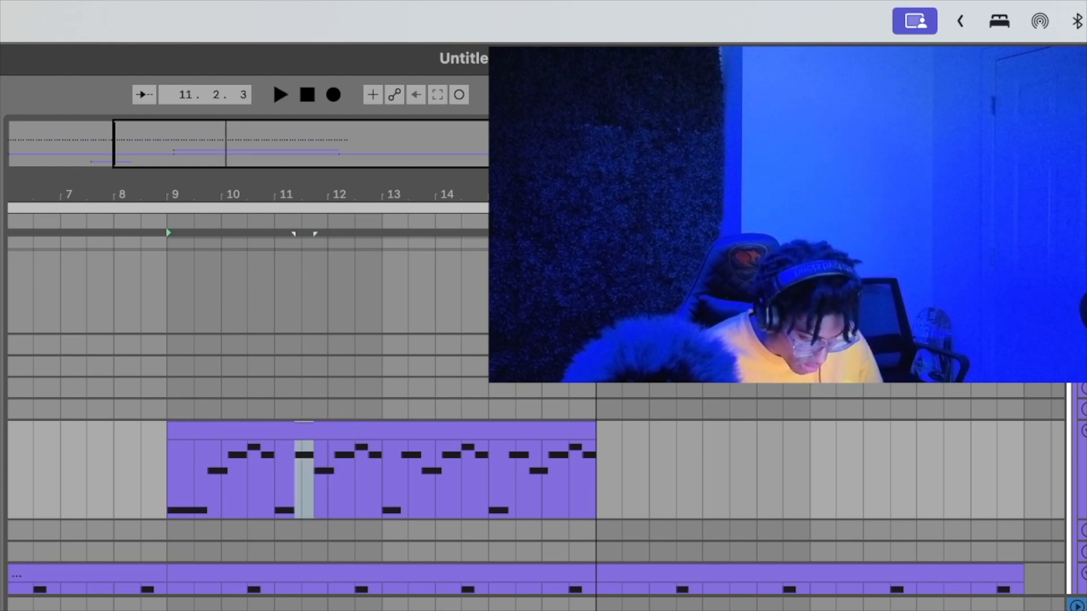
{"action": "key", "text": "Delete"}
{"action": "left_click", "coordinate": [284, 510]}
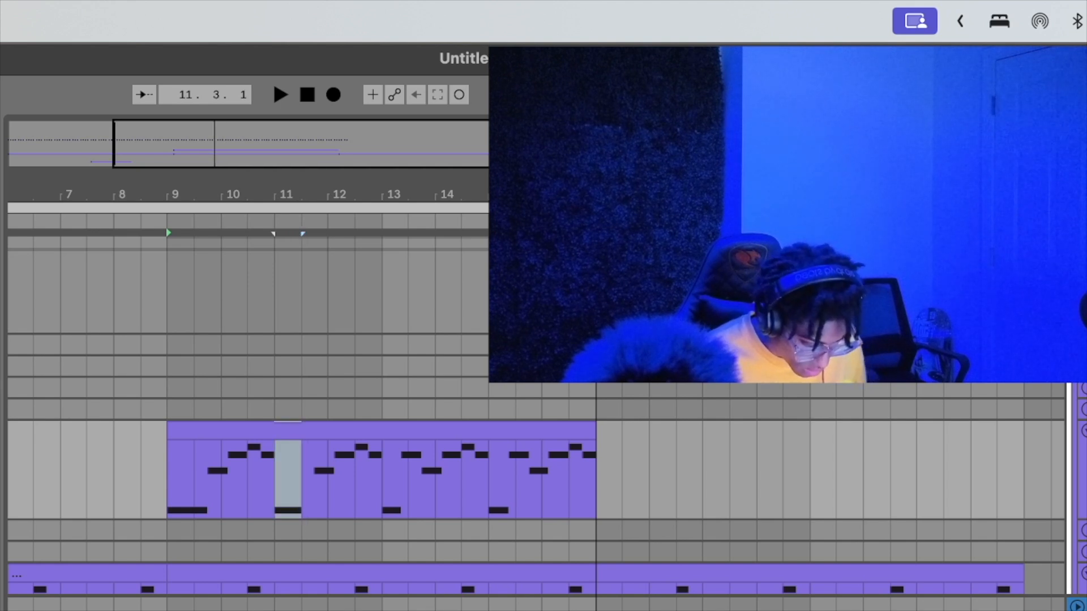
{"action": "key", "text": "space"}
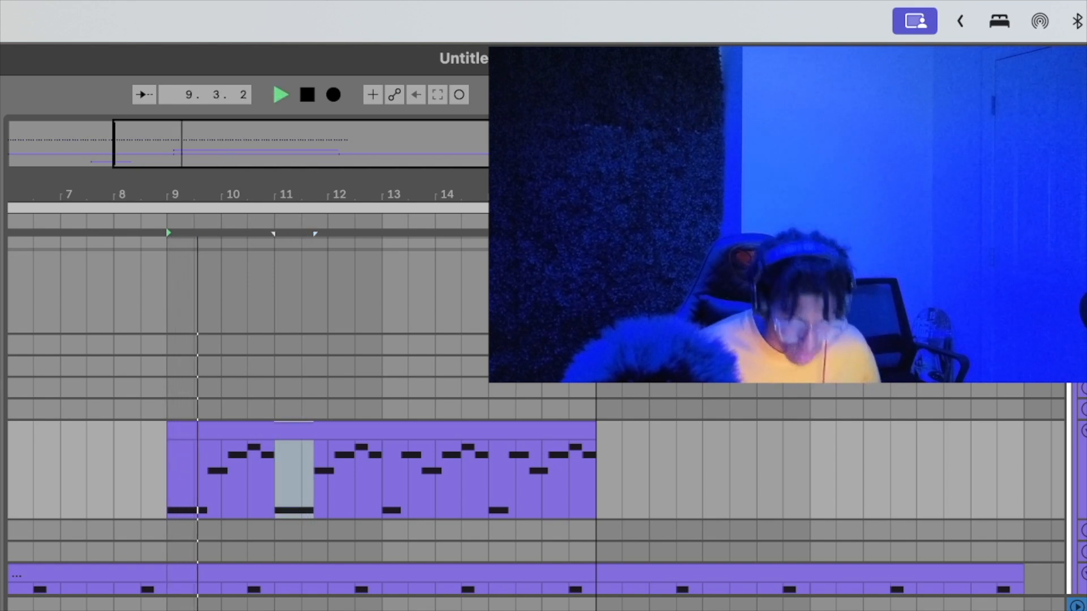
{"action": "key", "text": "space"}
{"action": "key", "text": "space"}
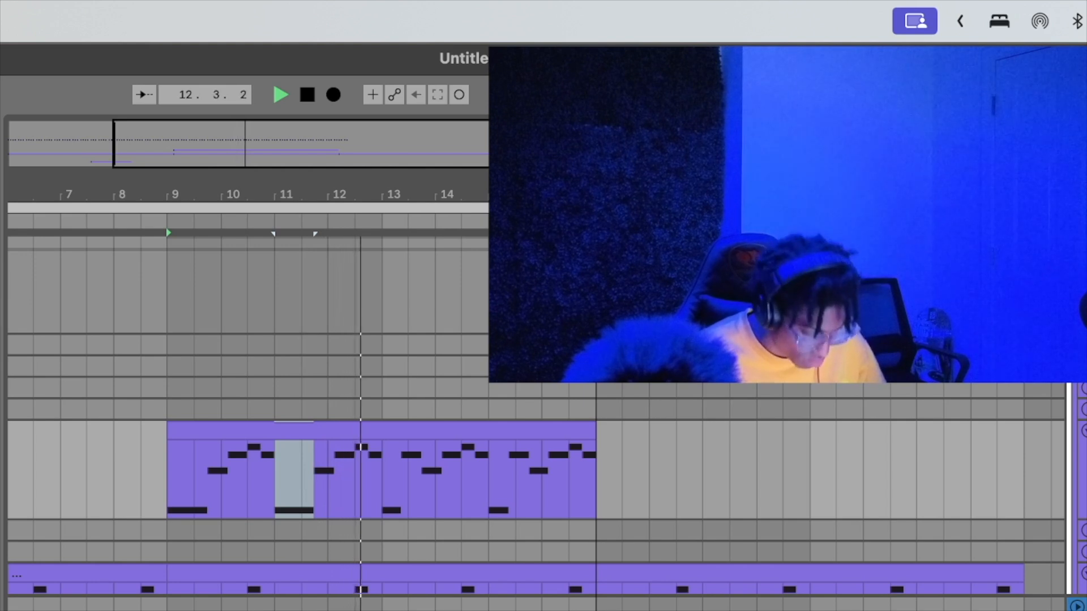
Shorten the highest note in bar 12 of the Arcade clip, then move the following note directly behind it and shorten that too.
{"action": "key", "text": "space"}
{"action": "left_click", "coordinate": [361, 447]}
{"action": "key", "text": "shift+Left"}
{"action": "key", "text": "space"}
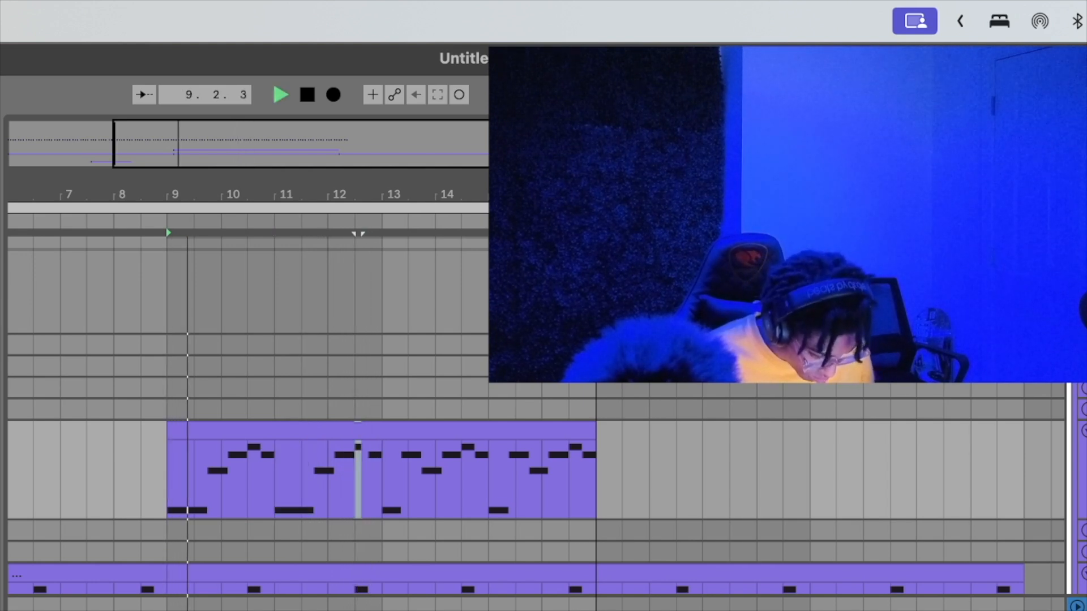
{"action": "left_click", "coordinate": [375, 455]}
{"action": "key", "text": "Left"}
{"action": "key", "text": "shift+Left"}
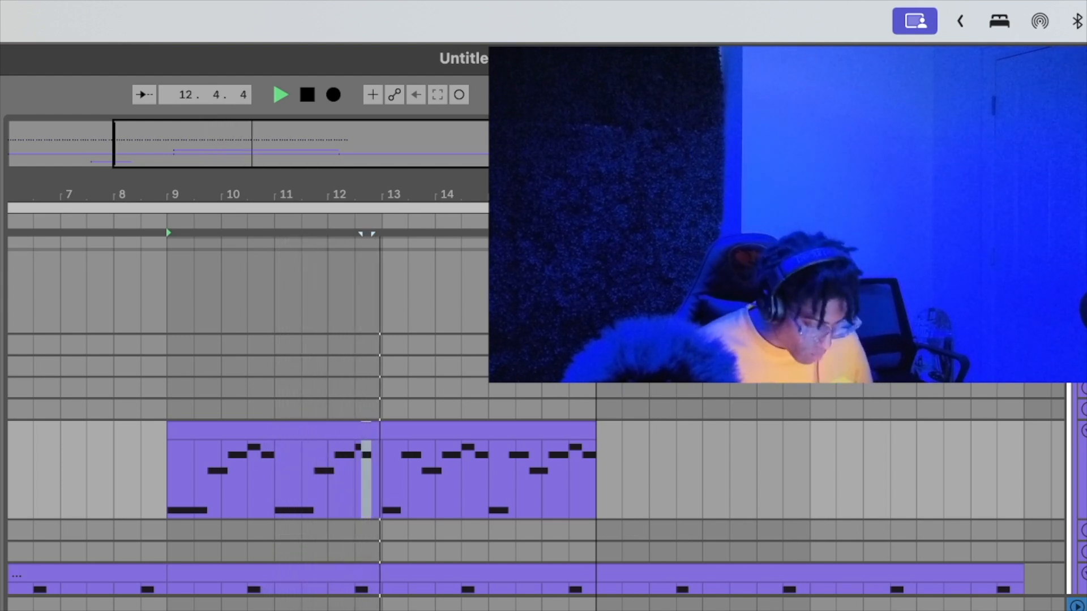
{"action": "key", "text": "space"}
{"action": "key", "text": "space"}
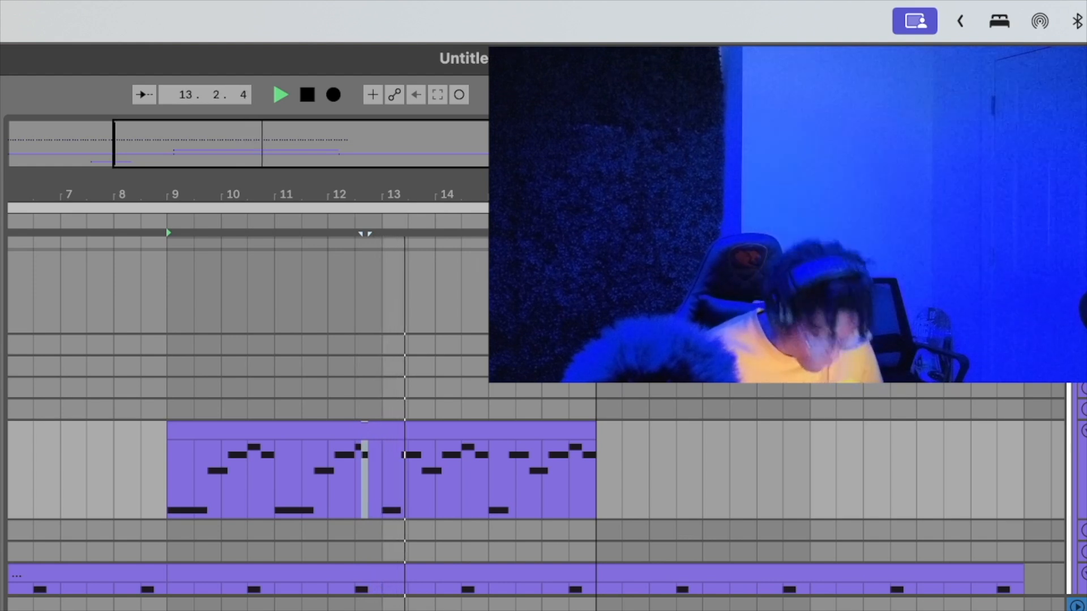
Delete the note at the start of bar 14 in the Arcade clip and listen back.
{"action": "left_click", "coordinate": [451, 455]}
{"action": "key", "text": "Delete"}
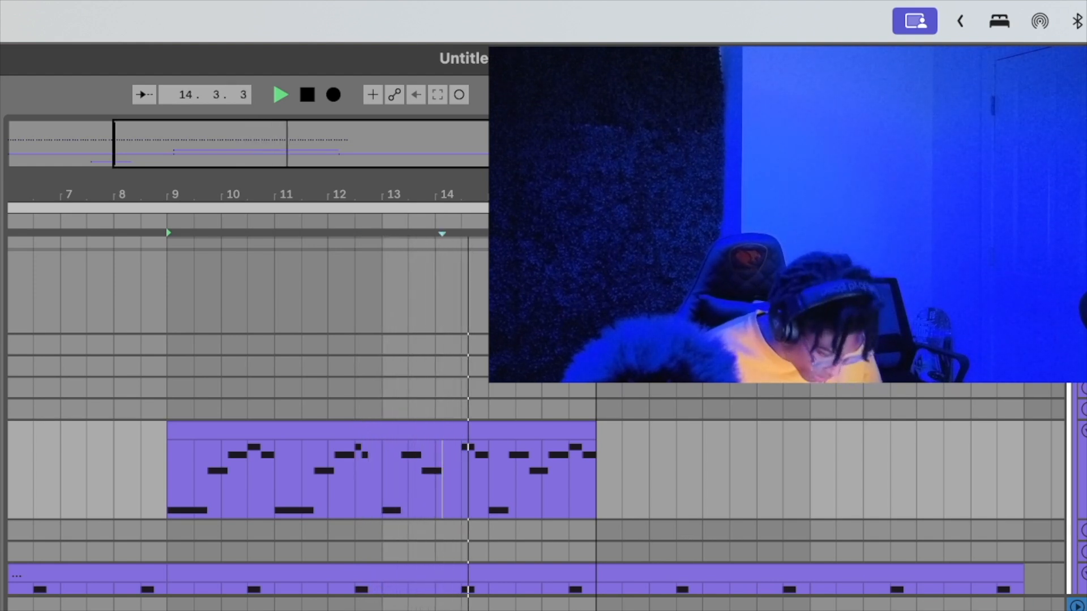
{"action": "key", "text": "space"}
{"action": "key", "text": "space"}
Set Fatness to 25.0 % and raise Color to its midpoint in the Arcade track's fattening effect.
{"action": "left_click_drag", "start_coordinate": [1073, 594], "coordinate": [1073, 610]}
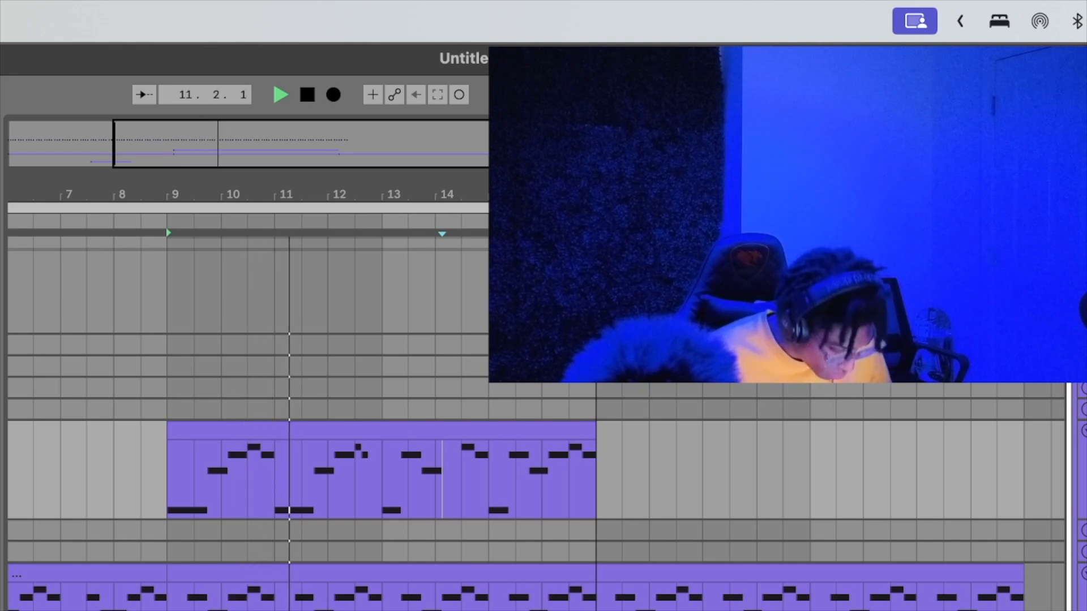
{"action": "key", "text": "Return"}
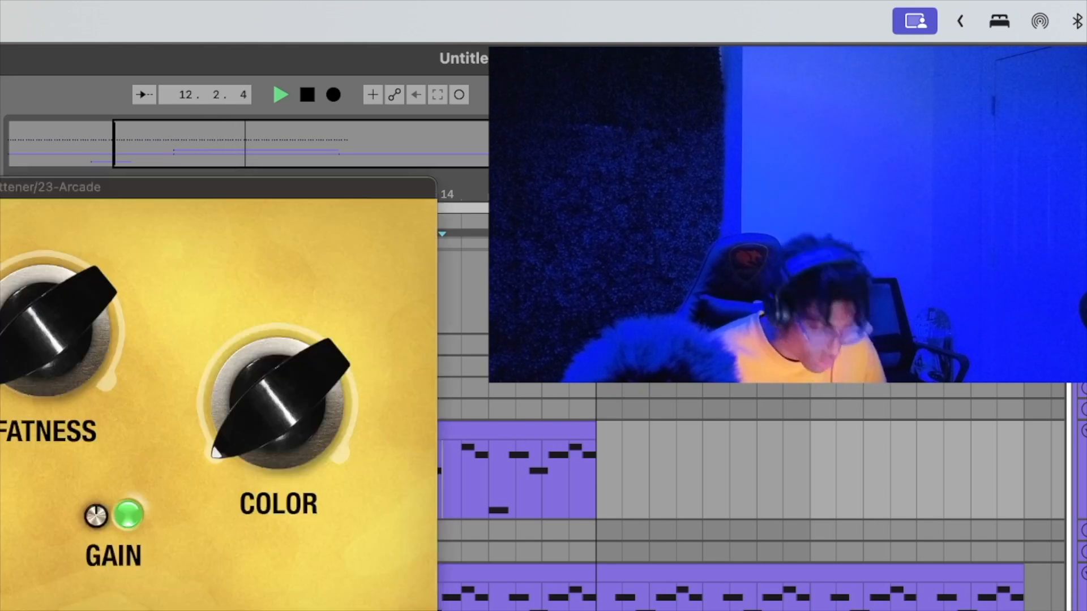
{"action": "left_click_drag", "start_coordinate": [6, 351], "coordinate": [2, 277]}
{"action": "left_click_drag", "start_coordinate": [220, 389], "coordinate": [247, 299]}
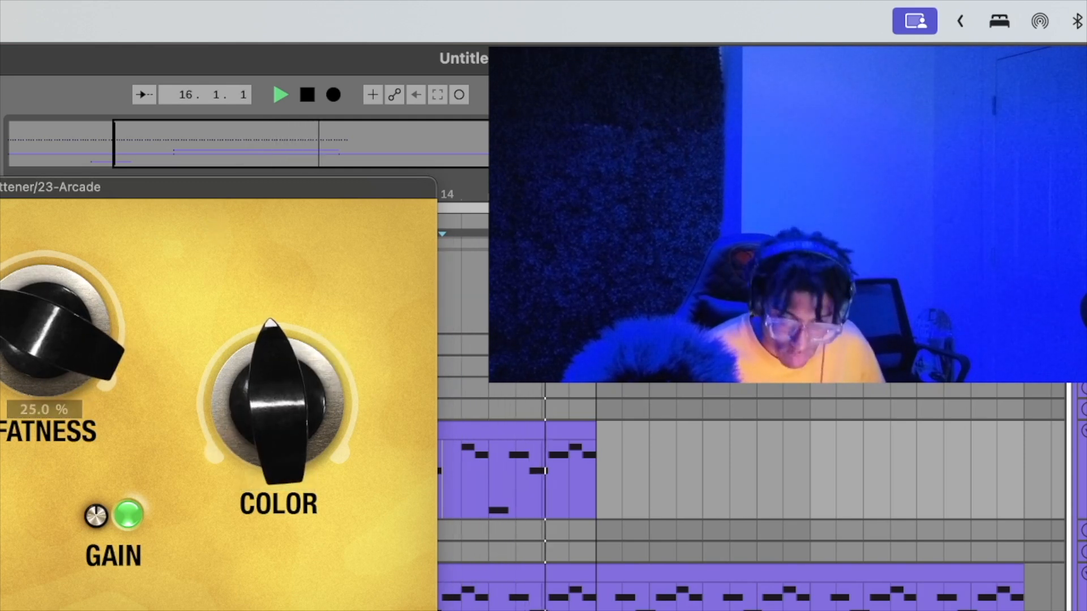
{"action": "key", "text": "super+w"}
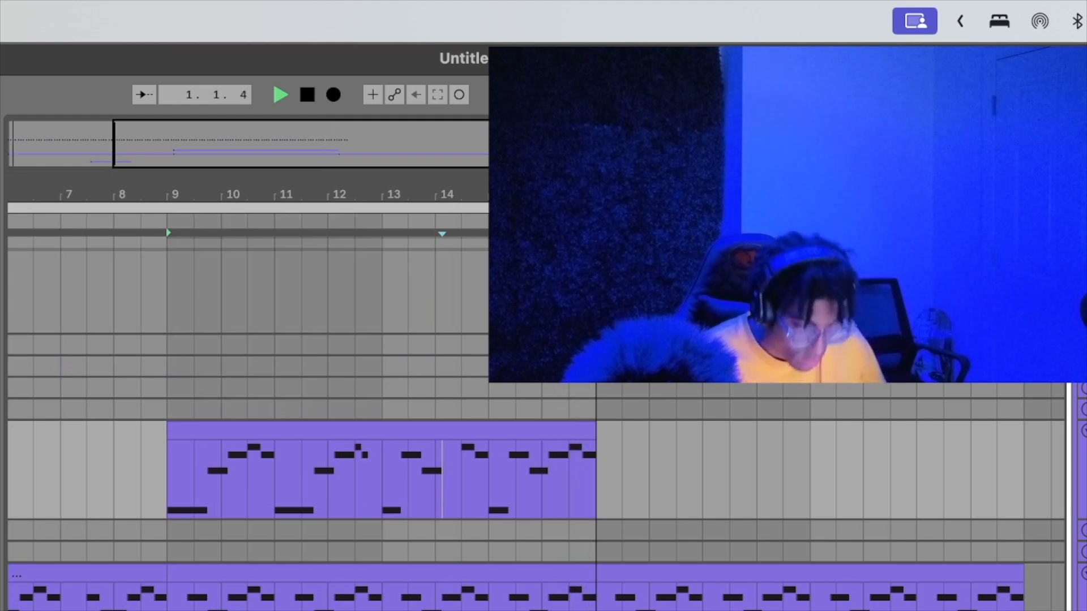
Replace the Arcade clip's notes from bar 13 onward with a copy of its edited first four bars.
{"action": "scroll", "coordinate": [412, 517], "scroll_direction": "left", "scroll_amount": 5}
{"action": "left_click_drag", "start_coordinate": [146, 173], "coordinate": [163, 135]}
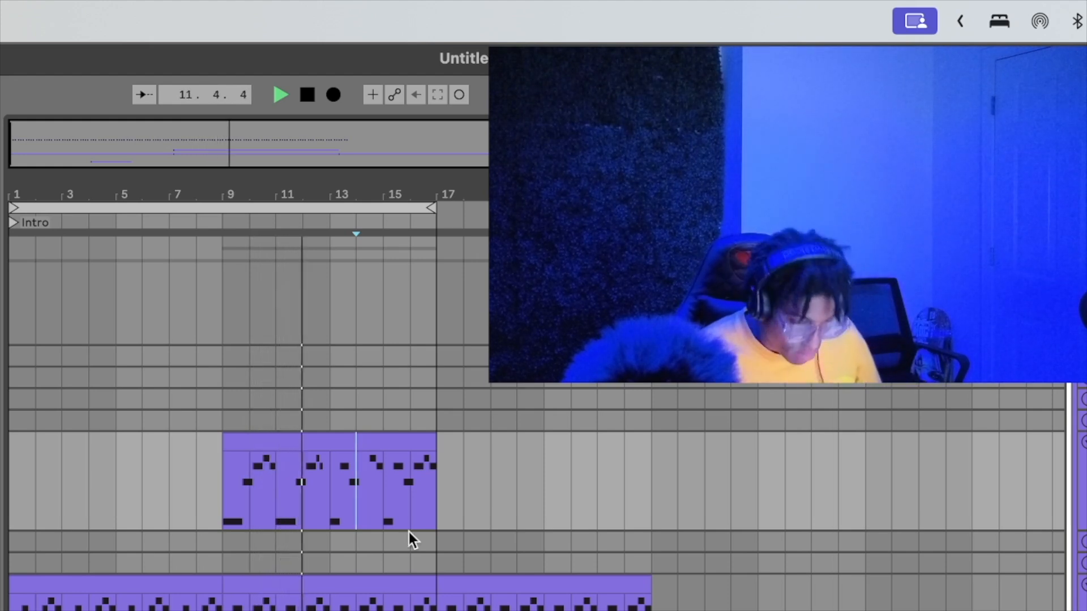
{"action": "left_click", "coordinate": [359, 443]}
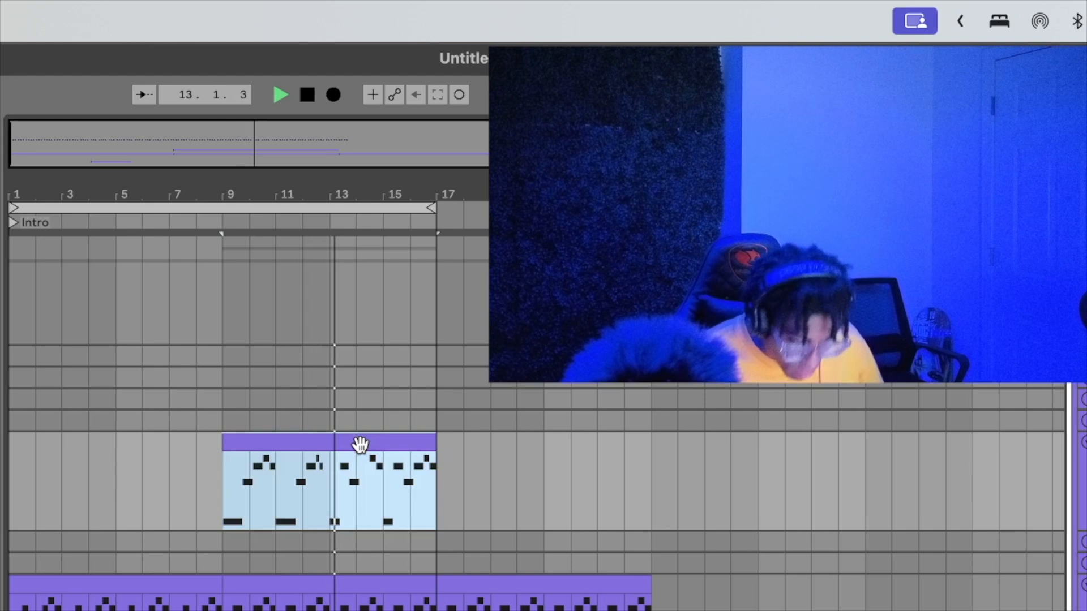
{"action": "double_click", "coordinate": [384, 445]}
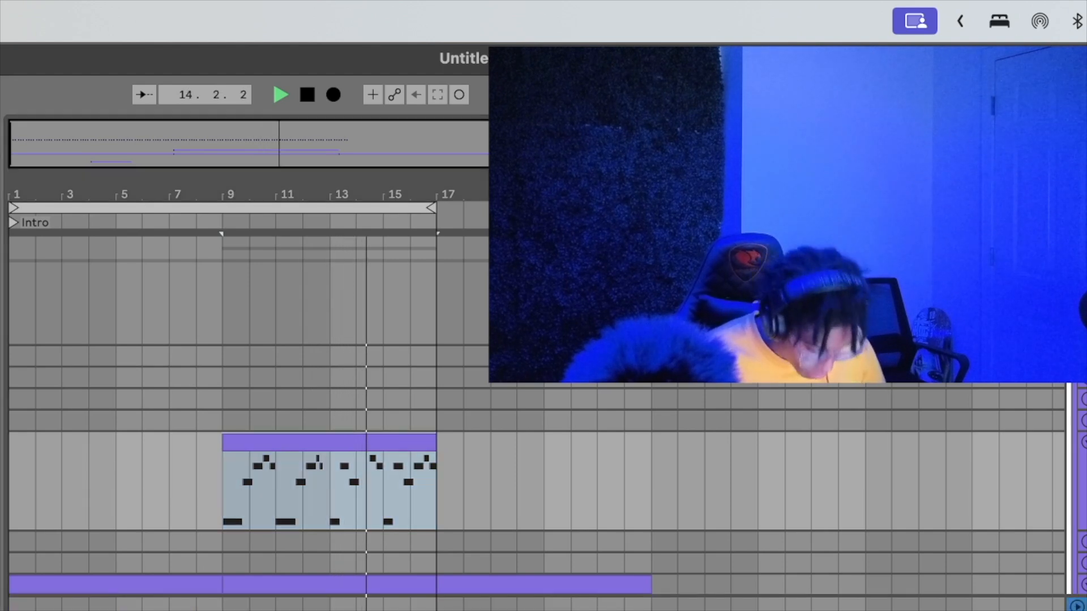
{"action": "key", "text": "super+z"}
{"action": "key", "text": "super+z"}
{"action": "key", "text": "super+z"}
{"action": "key", "text": "super+z"}
{"action": "key", "text": "super+z"}
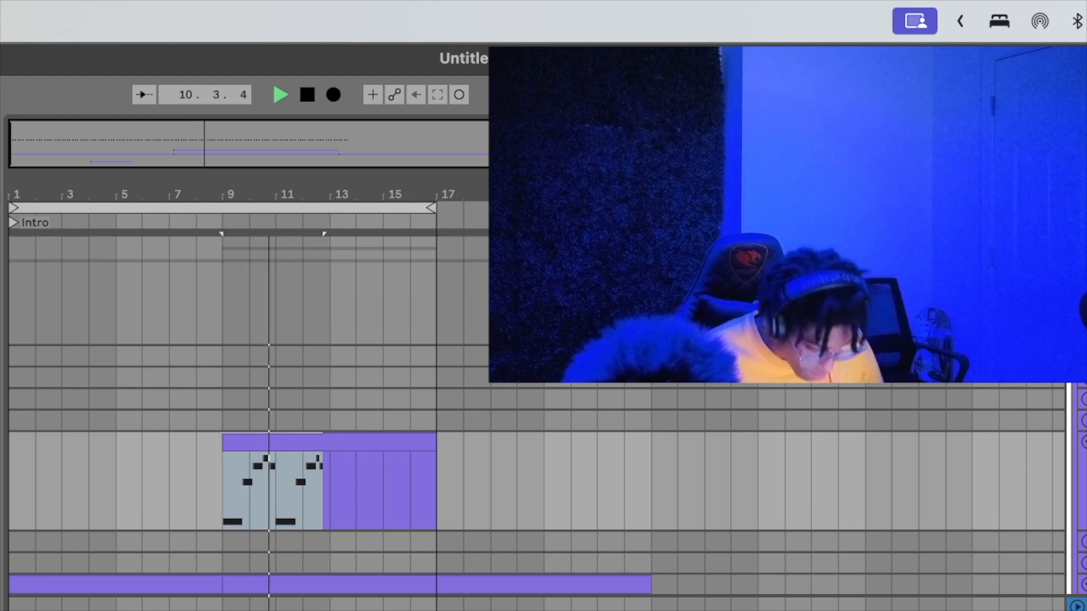
{"action": "left_click", "coordinate": [330, 481]}
{"action": "key", "text": "super+v"}
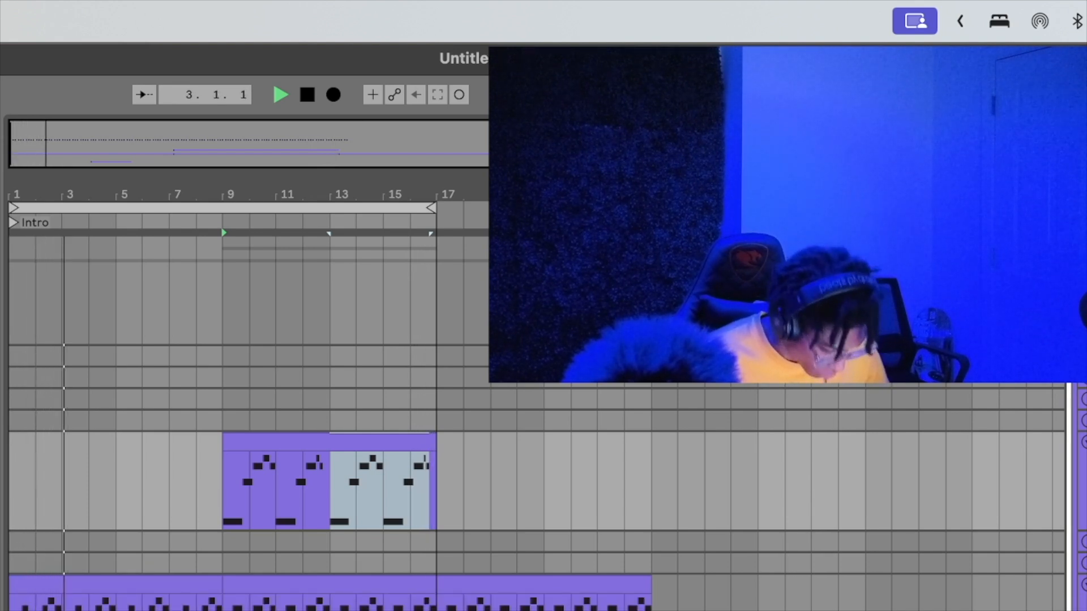
Open the Driver effect on the Arcade track, move its window clear of the clip, and hide it after listening.
{"action": "key", "text": "Return"}
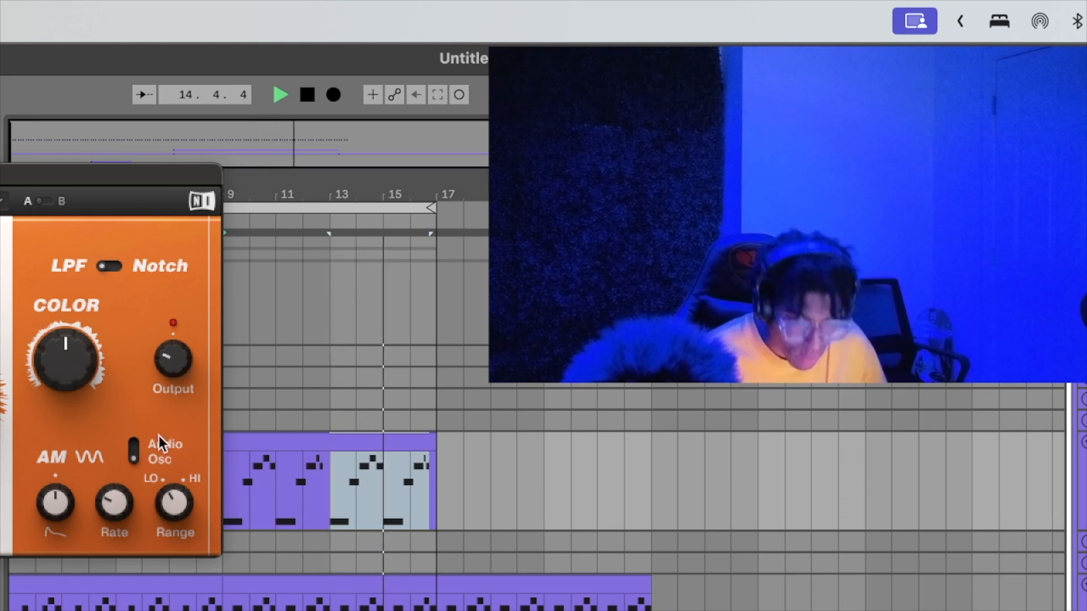
{"action": "left_click_drag", "start_coordinate": [8, 179], "coordinate": [126, 535]}
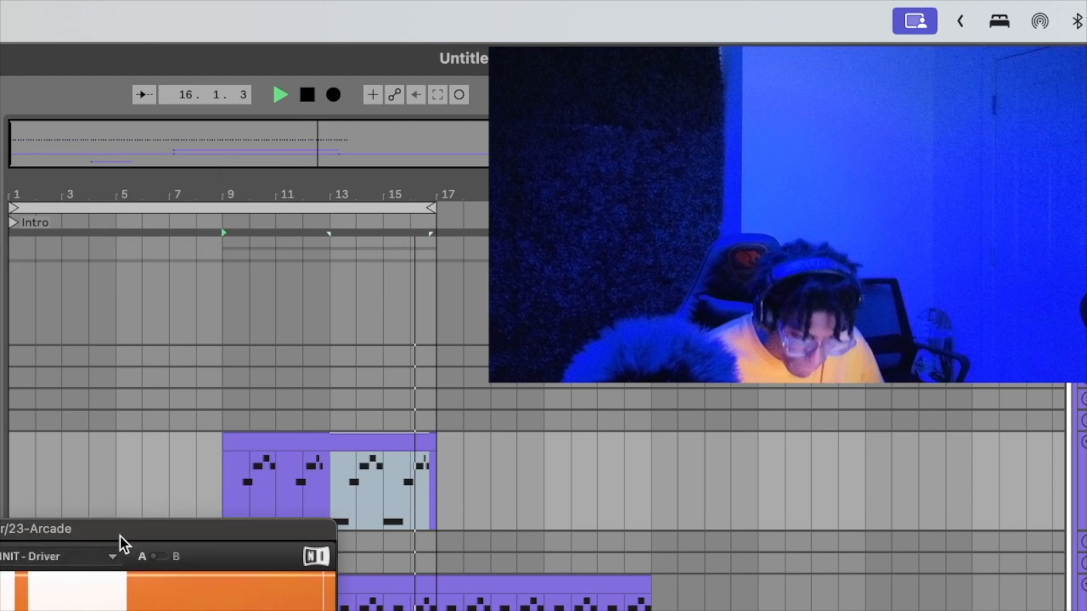
{"action": "left_click", "coordinate": [221, 445]}
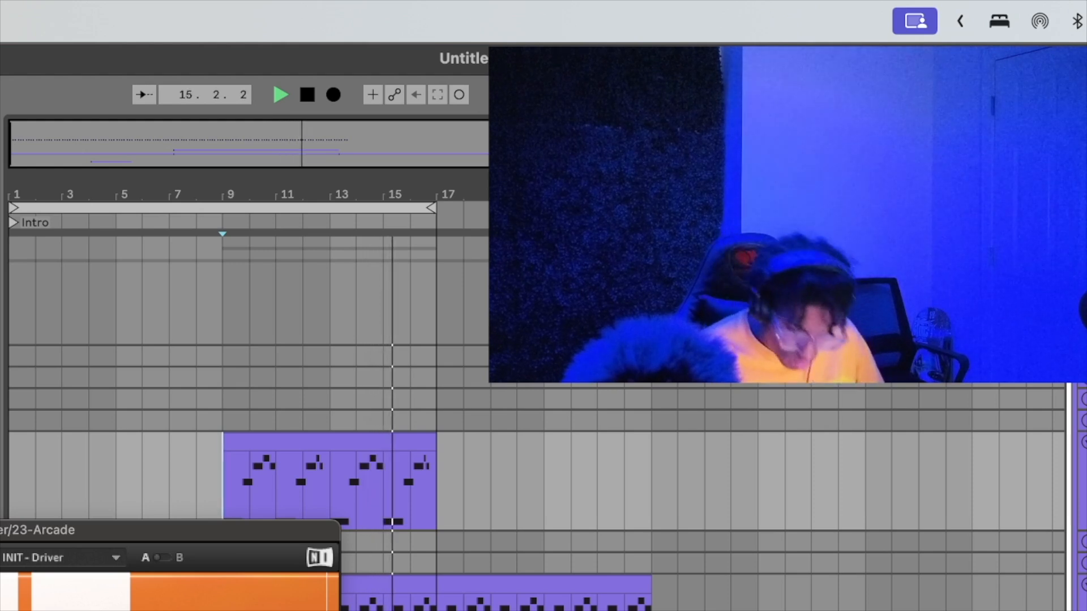
{"action": "key", "text": "super+alt+p"}
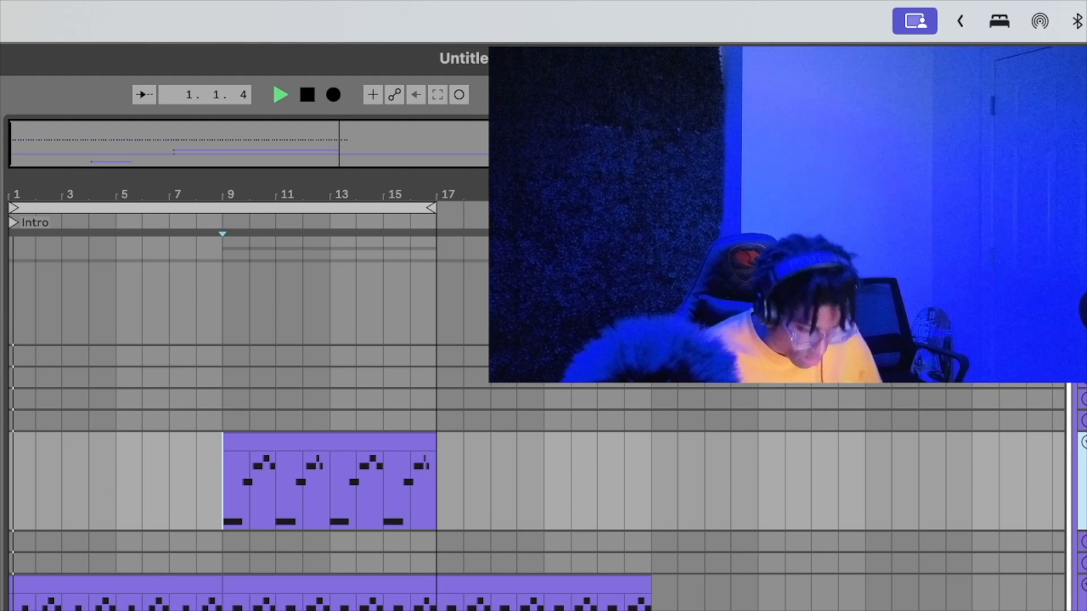
Duplicate the Arcade track and move the arrangement loop to run from bar 9 to bar 25.
{"action": "key", "text": "super+d"}
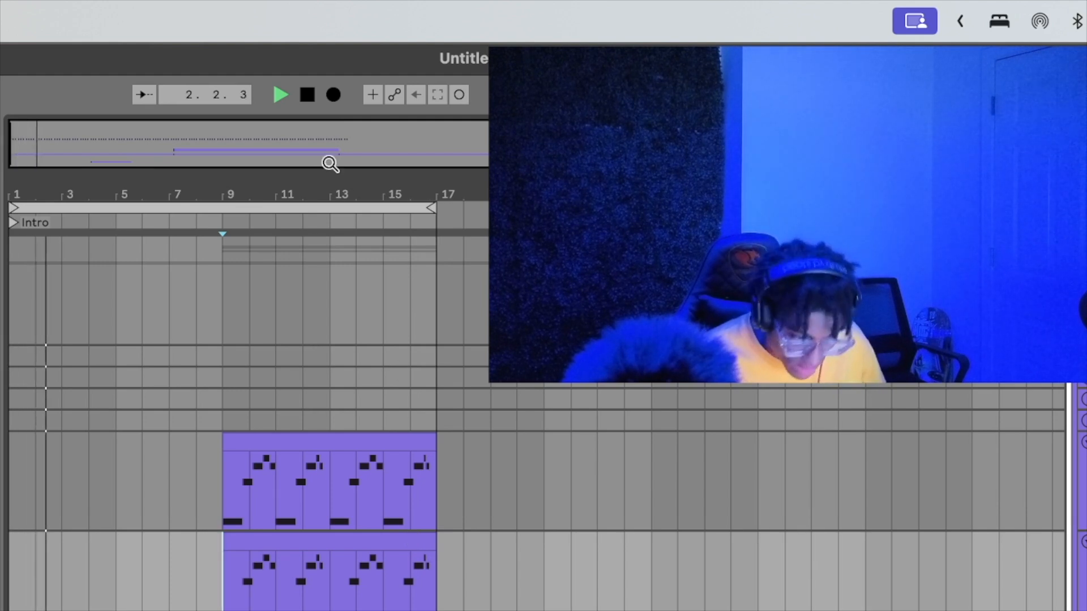
{"action": "key", "text": "minus"}
{"action": "left_click_drag", "start_coordinate": [266, 204], "coordinate": [442, 237]}
Duplicate the eight-bar clips on both Arcade tracks so that the copies start at bar 17.
{"action": "left_click", "coordinate": [185, 481]}
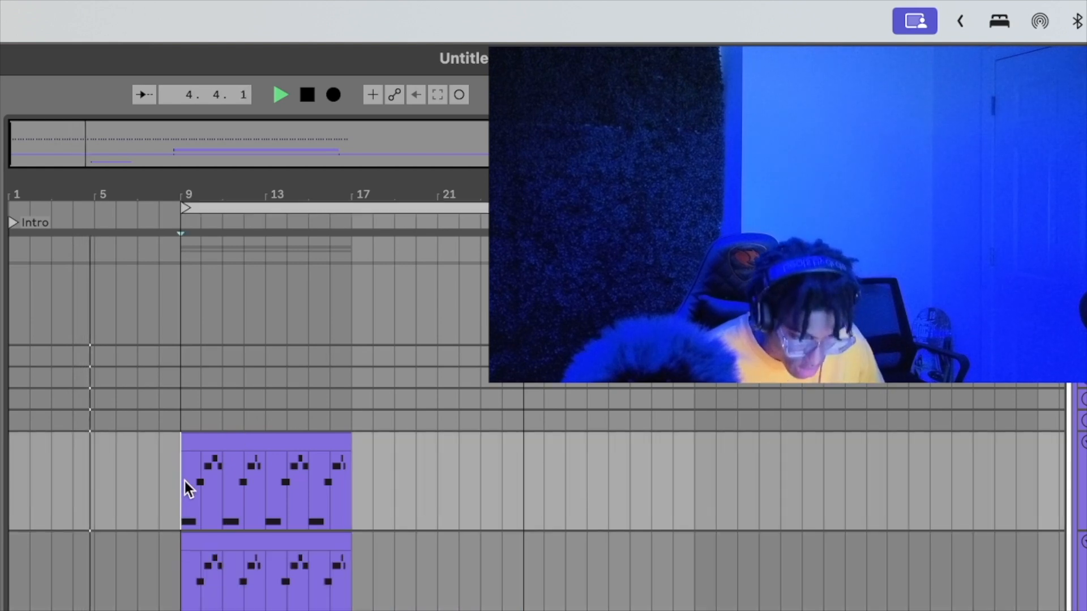
{"action": "left_click_drag", "start_coordinate": [184, 481], "coordinate": [349, 560]}
{"action": "key", "text": "super+d"}
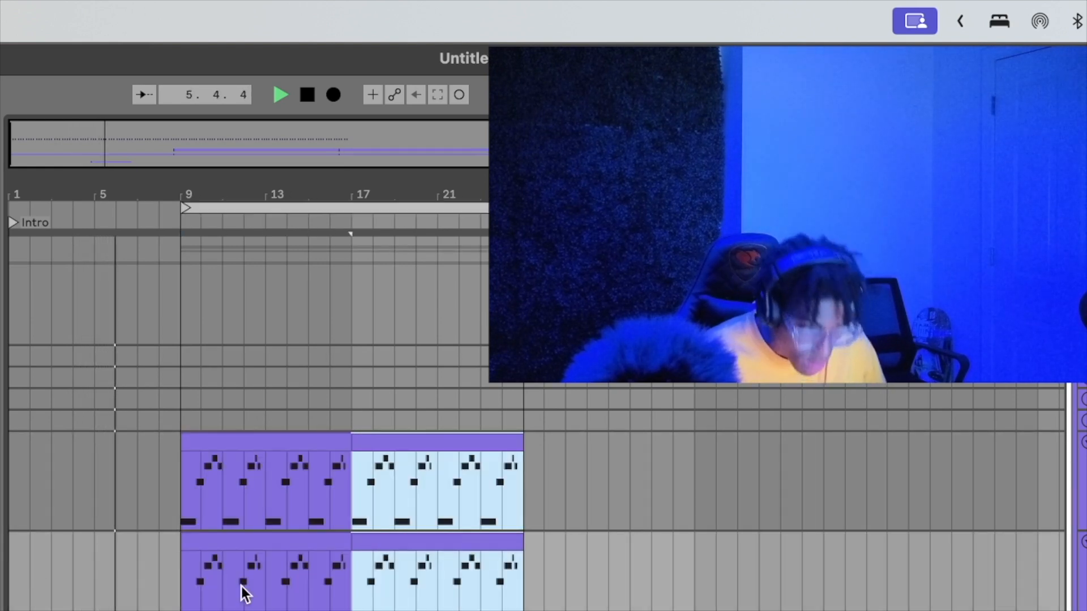
Duplicate bars 9 to 17 of the repeated one-shot pattern so that the copy starts at bar 17.
{"action": "scroll", "coordinate": [241, 586], "scroll_direction": "down", "scroll_amount": 8}
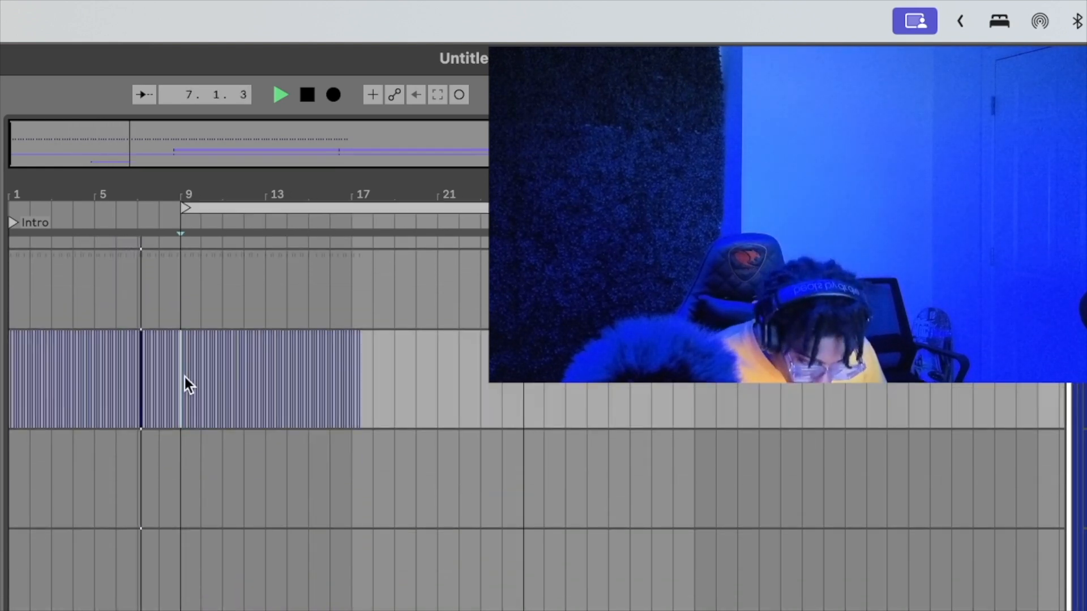
{"action": "left_click_drag", "start_coordinate": [185, 376], "coordinate": [358, 389]}
{"action": "key", "text": "super+d"}
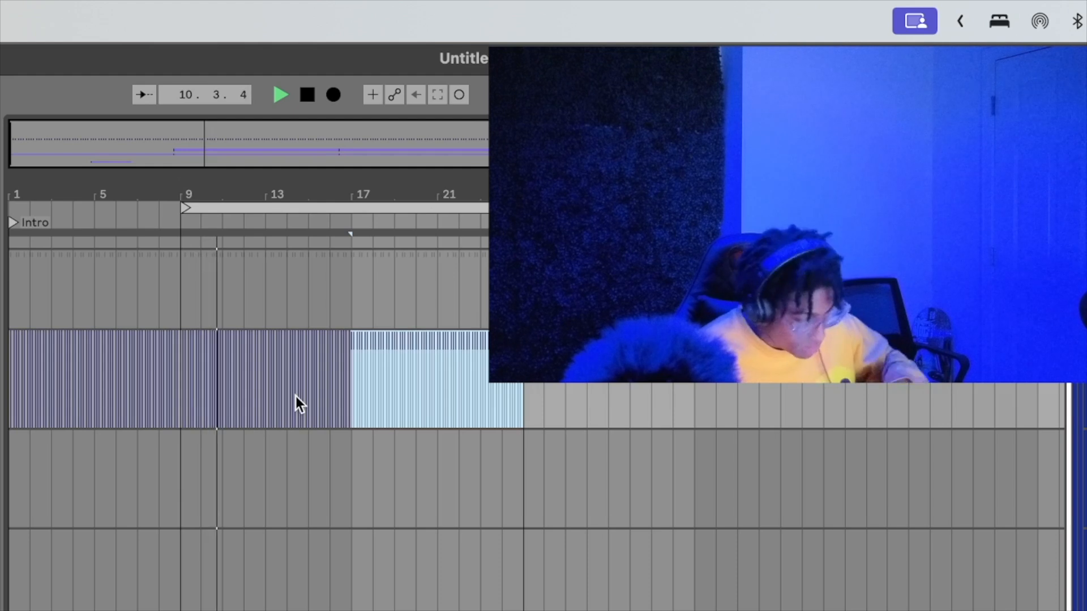
Play back the loop from bar 9 and review the duplicated clips across the lower tracks.
{"action": "scroll", "coordinate": [331, 528], "scroll_direction": "down", "scroll_amount": 5}
{"action": "right_click", "coordinate": [331, 527]}
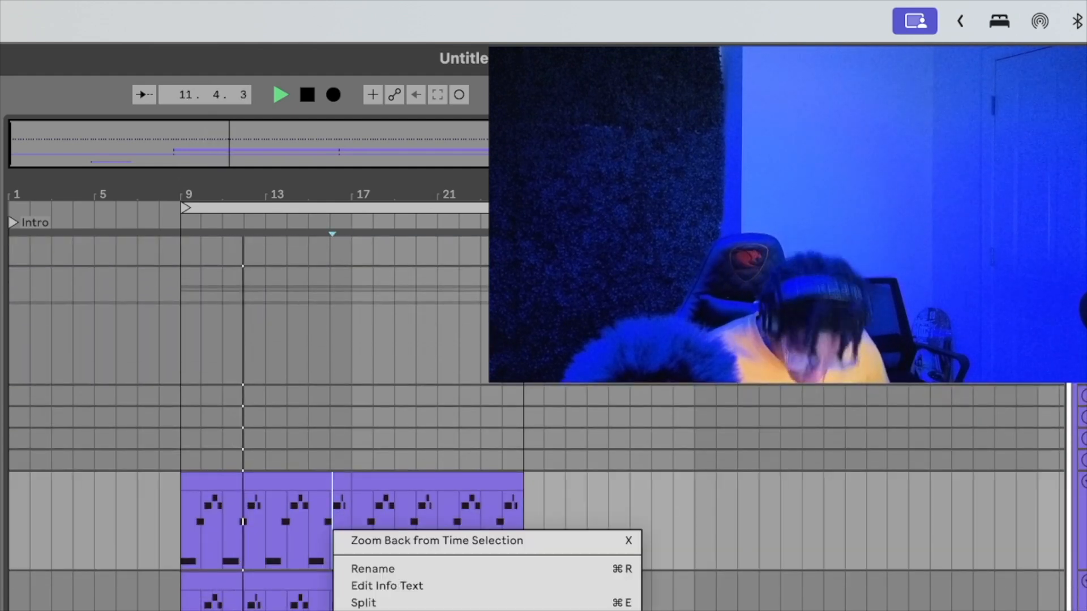
{"action": "left_click", "coordinate": [837, 539]}
{"action": "scroll", "coordinate": [617, 601], "scroll_direction": "down", "scroll_amount": 4}
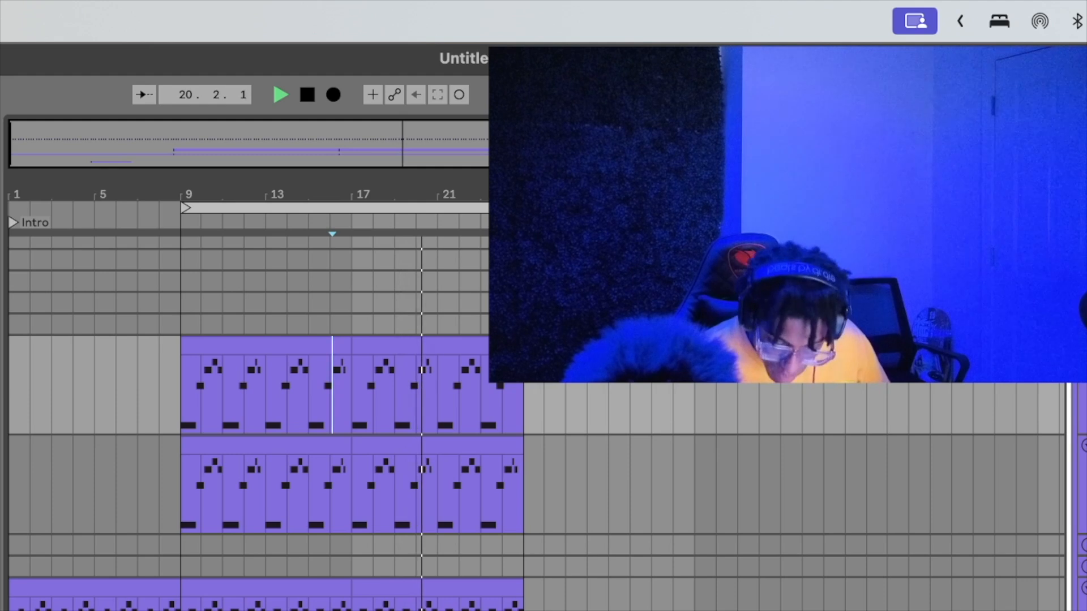
{"action": "key", "text": "space"}
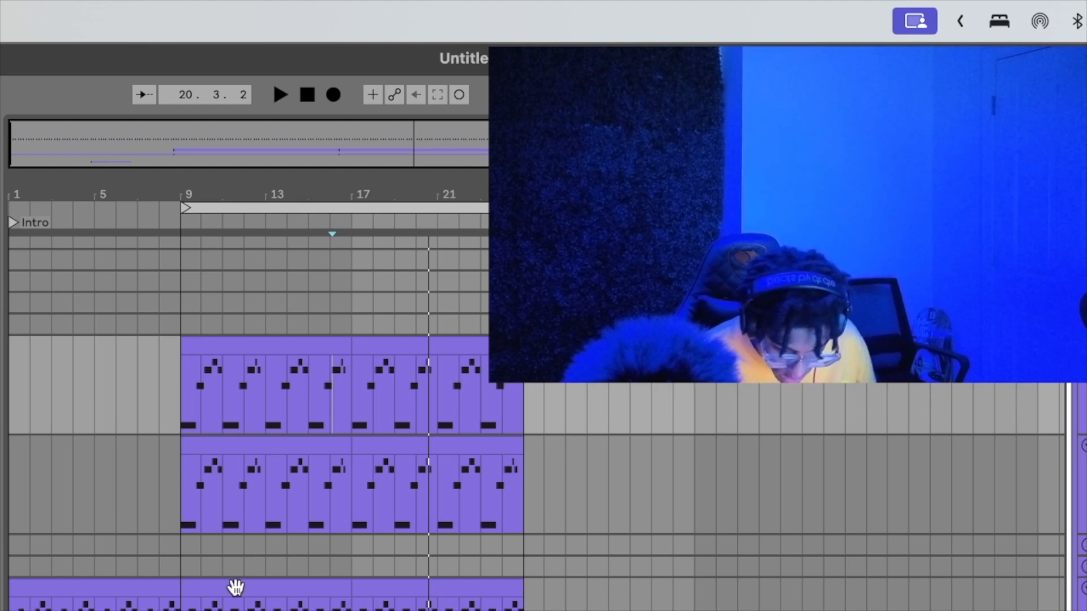
{"action": "left_click", "coordinate": [135, 566]}
{"action": "key", "text": "space"}
{"action": "scroll", "coordinate": [211, 560], "scroll_direction": "down", "scroll_amount": 3}
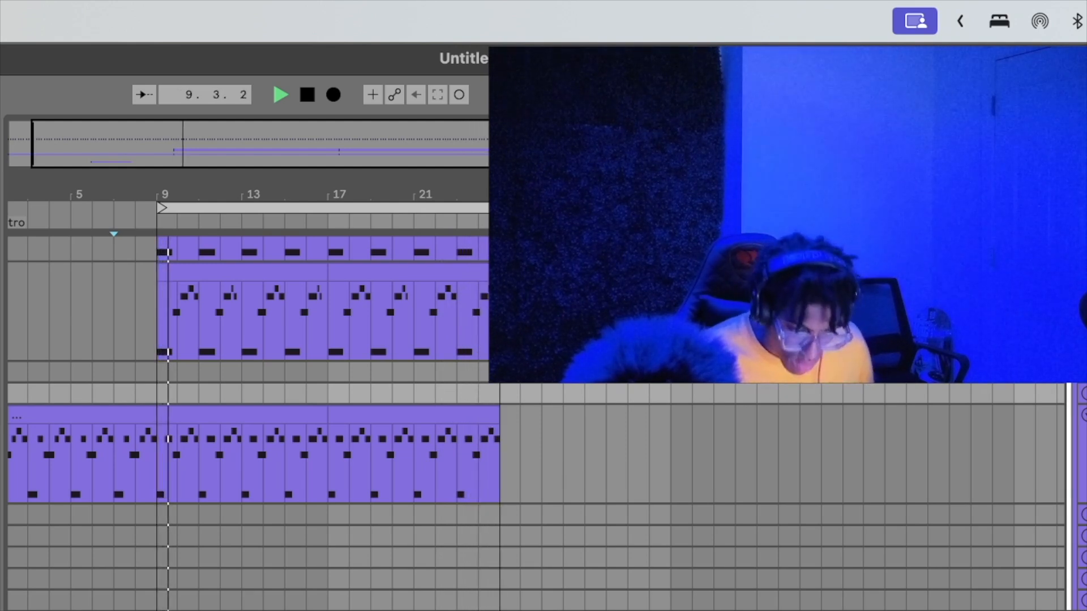
Place the one-shot sample on the empty track below the repeated pattern at 10.3 and again at 9.3.
{"action": "scroll", "coordinate": [535, 441], "scroll_direction": "up", "scroll_amount": 12}
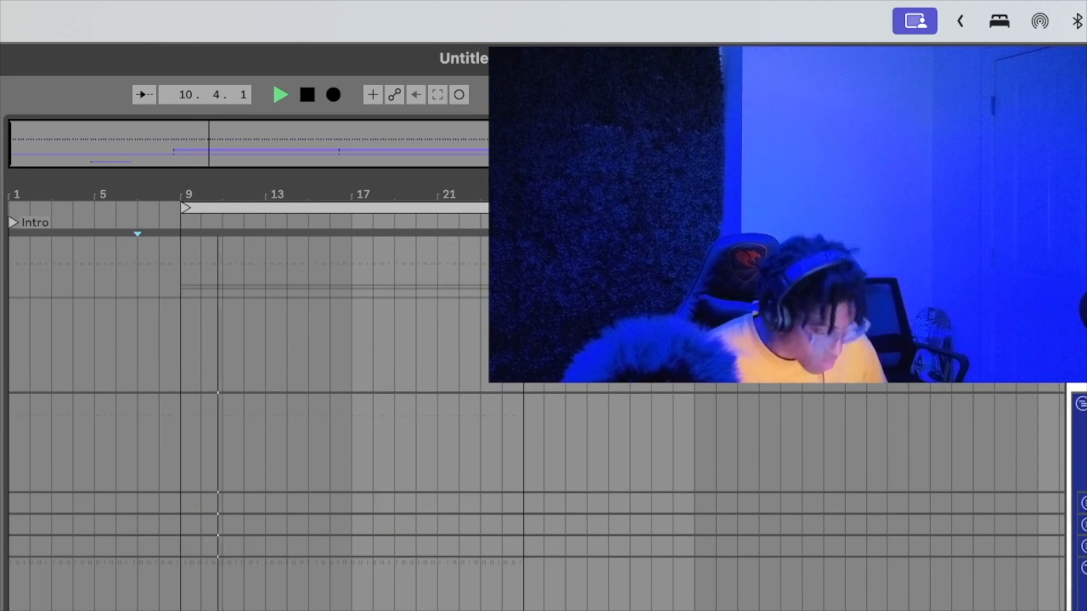
{"action": "scroll", "coordinate": [534, 441], "scroll_direction": "down", "scroll_amount": 2}
{"action": "left_click_drag", "start_coordinate": [223, 182], "coordinate": [222, 308]}
{"action": "scroll", "coordinate": [150, 365], "scroll_direction": "left", "scroll_amount": 5}
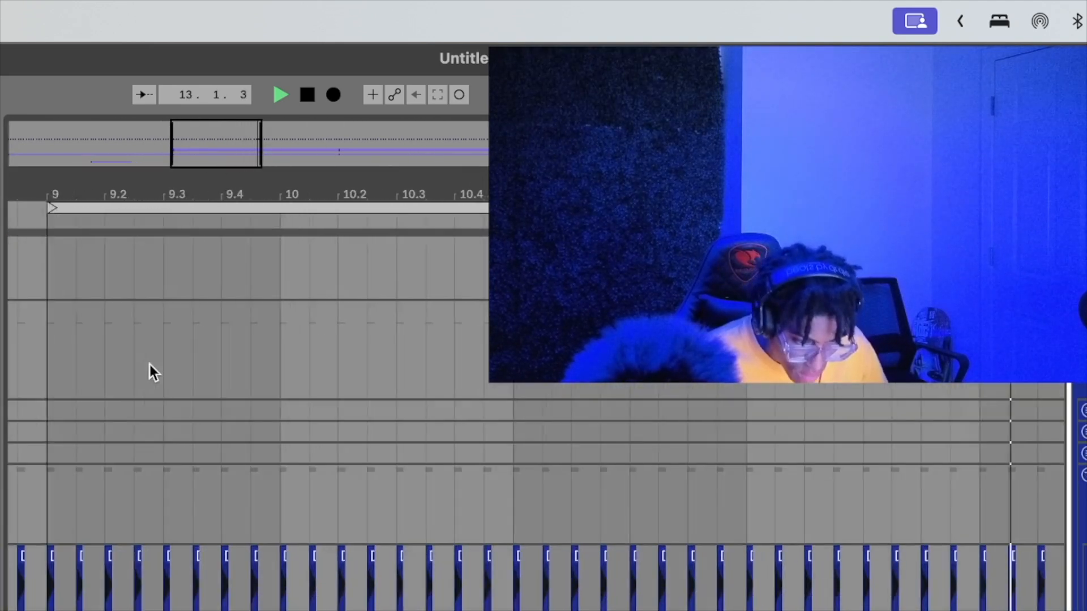
{"action": "scroll", "coordinate": [149, 364], "scroll_direction": "down", "scroll_amount": 4}
{"action": "scroll", "coordinate": [149, 365], "scroll_direction": "down", "scroll_amount": 1}
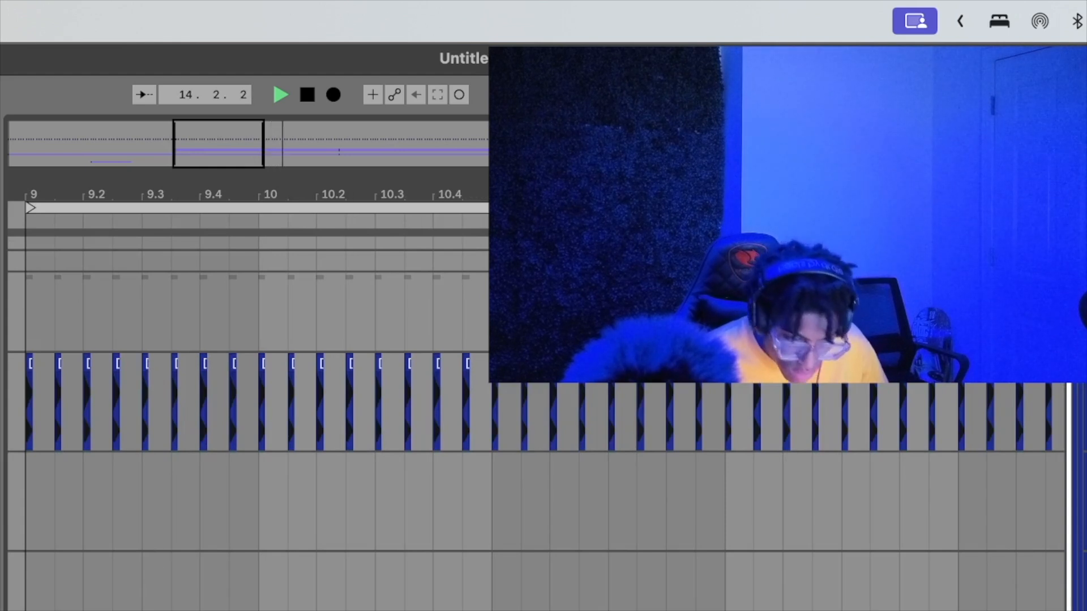
{"action": "left_click_drag", "start_coordinate": [51, 604], "coordinate": [381, 607]}
{"action": "scroll", "coordinate": [381, 606], "scroll_direction": "left", "scroll_amount": 2}
{"action": "scroll", "coordinate": [380, 607], "scroll_direction": "down", "scroll_amount": 1}
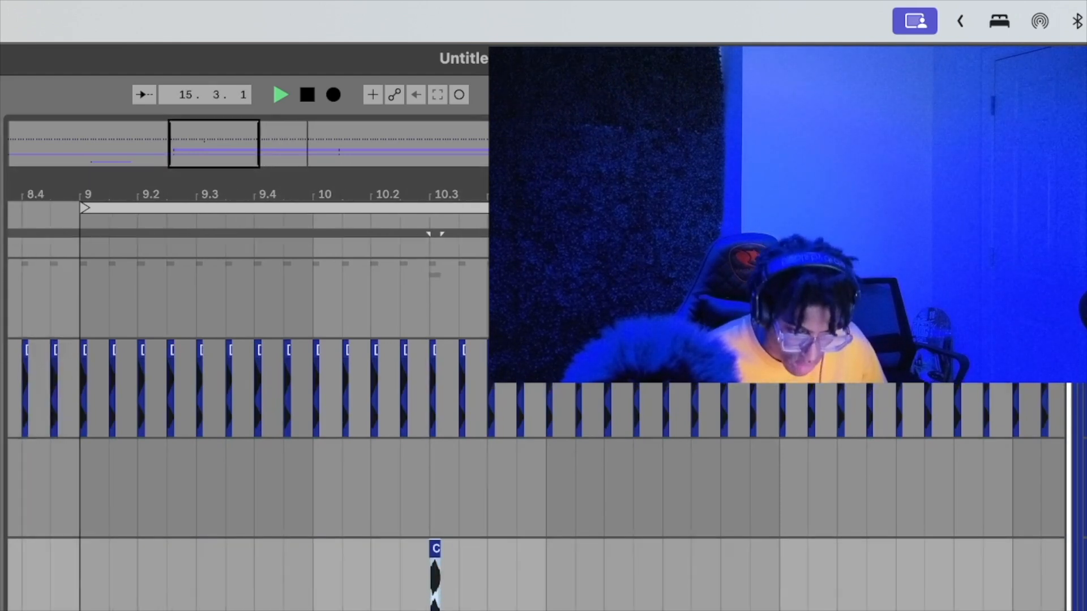
{"action": "scroll", "coordinate": [381, 606], "scroll_direction": "left", "scroll_amount": 2}
{"action": "left_click_drag", "start_coordinate": [51, 604], "coordinate": [311, 603]}
{"action": "left_click", "coordinate": [170, 599]}
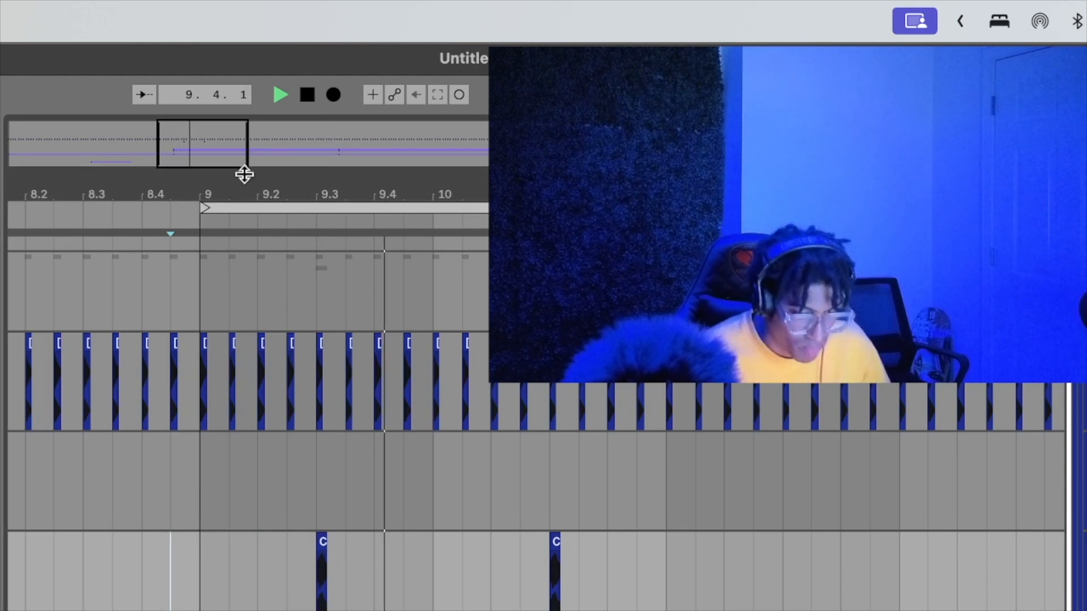
Duplicate the one-bar section starting at the 9.3 hit repeatedly up to bar 25, and delete the copy beyond bar 25.
{"action": "scroll", "coordinate": [535, 491], "scroll_direction": "down", "scroll_amount": 4}
{"action": "scroll", "coordinate": [535, 491], "scroll_direction": "right", "scroll_amount": 2}
{"action": "scroll", "coordinate": [535, 491], "scroll_direction": "up", "scroll_amount": 1}
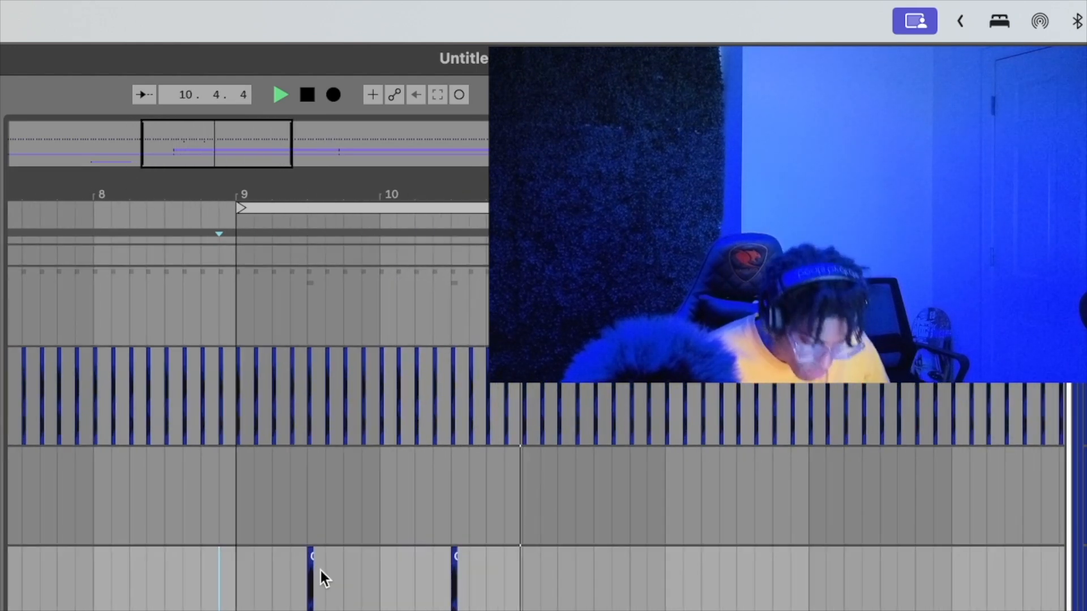
{"action": "left_click_drag", "start_coordinate": [304, 579], "coordinate": [451, 583]}
{"action": "key", "text": "super+d"}
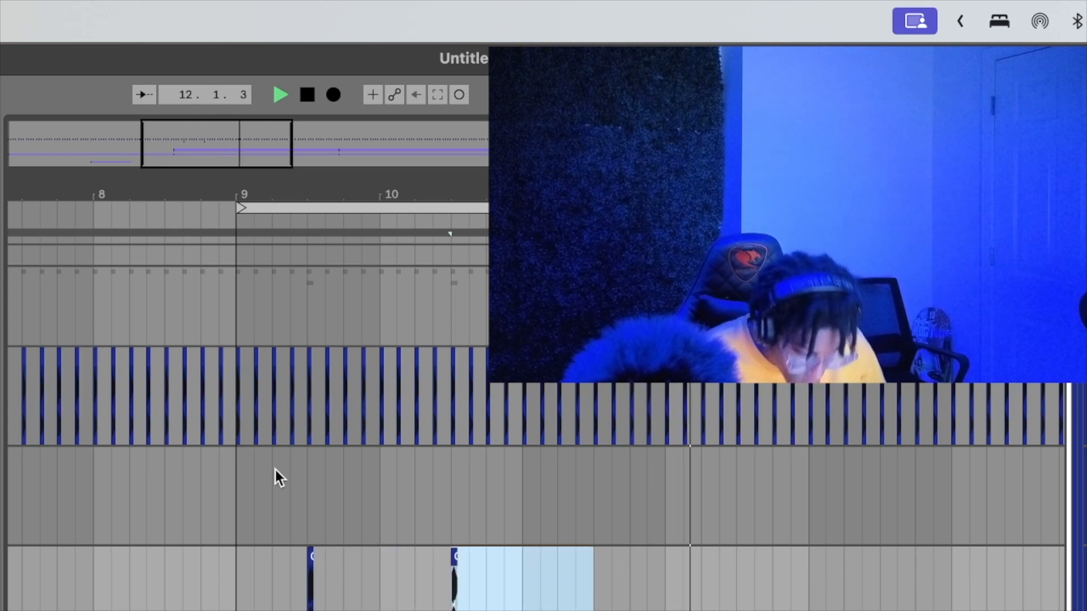
{"action": "key", "text": "super+d"}
{"action": "key", "text": "super+d"}
{"action": "key", "text": "super+d"}
{"action": "key", "text": "super+d"}
{"action": "key", "text": "super+d"}
{"action": "key", "text": "super+d"}
{"action": "key", "text": "super+d"}
{"action": "key", "text": "super+d"}
{"action": "key", "text": "super+d"}
{"action": "key", "text": "super+d"}
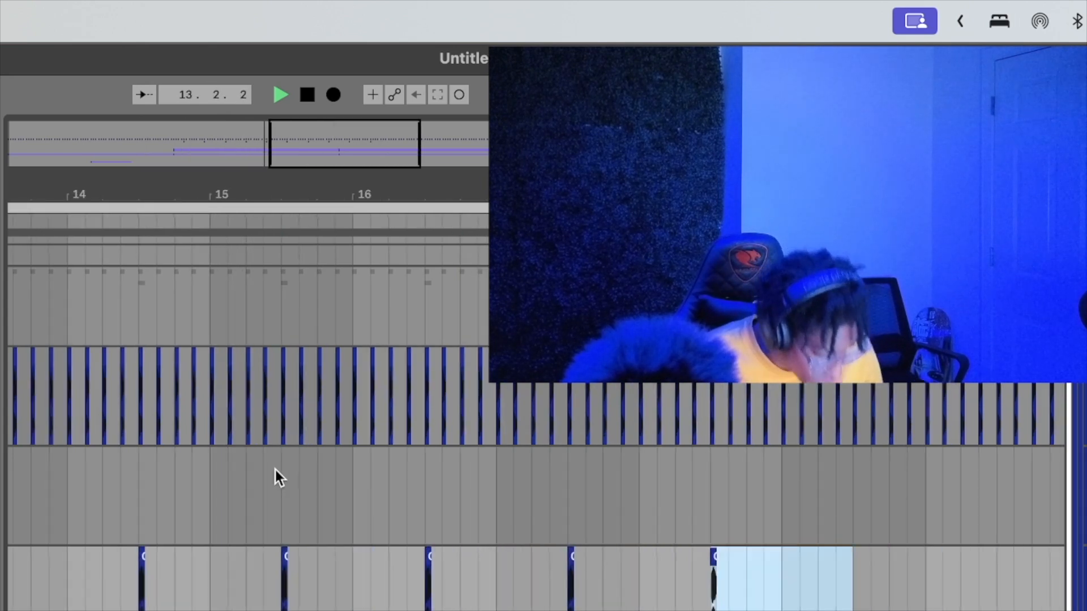
{"action": "key", "text": "super+d"}
{"action": "key", "text": "super+d"}
{"action": "key", "text": "super+d"}
{"action": "key", "text": "super+d"}
{"action": "key", "text": "super+d"}
{"action": "key", "text": "super+d"}
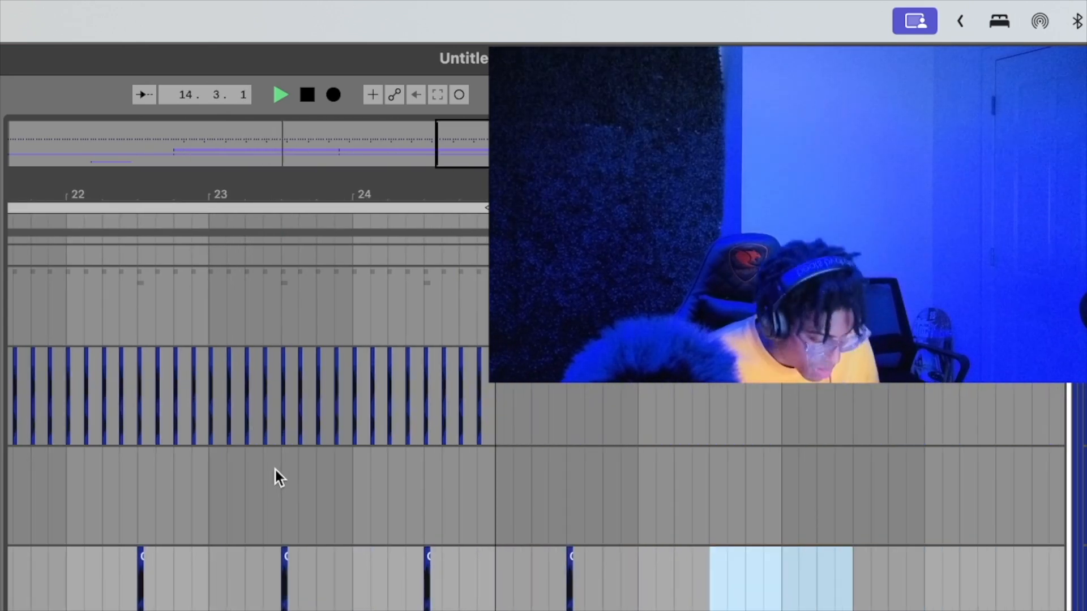
{"action": "left_click_drag", "start_coordinate": [495, 592], "coordinate": [620, 592]}
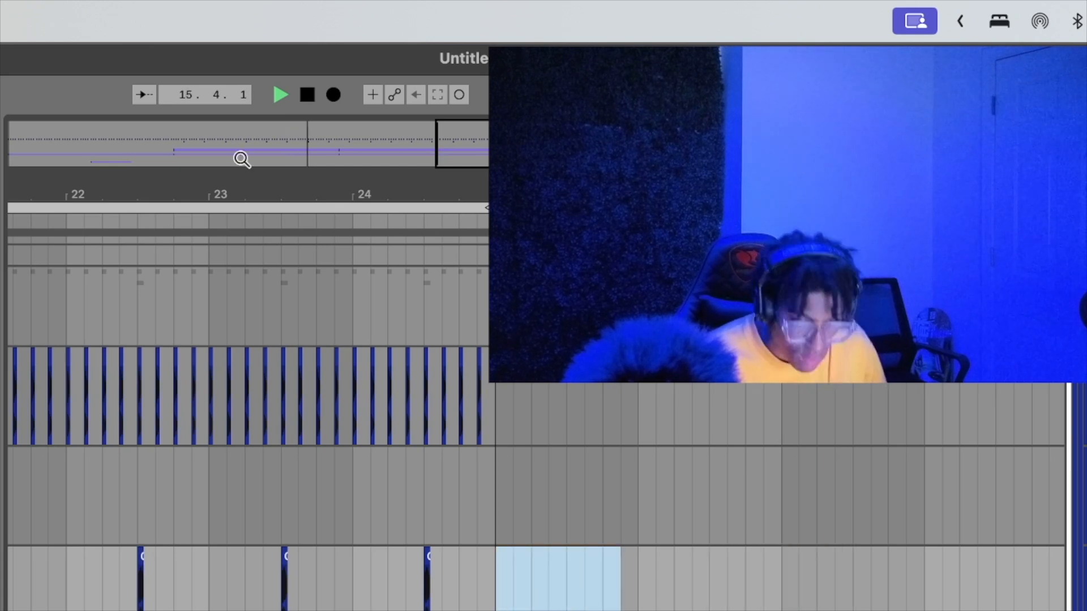
Listen to the repeated hits, and place the "Over…" one-shot on an empty track at 9.2.
{"action": "left_click_drag", "start_coordinate": [489, 133], "coordinate": [449, 175]}
{"action": "scroll", "coordinate": [304, 427], "scroll_direction": "left", "scroll_amount": 10}
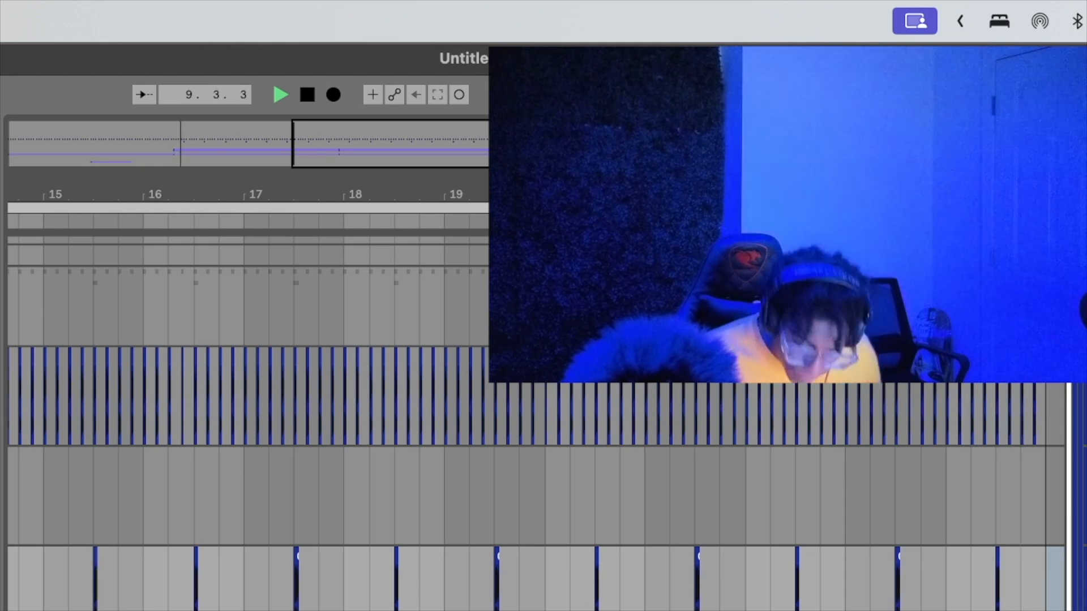
{"action": "left_click_drag", "start_coordinate": [327, 140], "coordinate": [327, 112]}
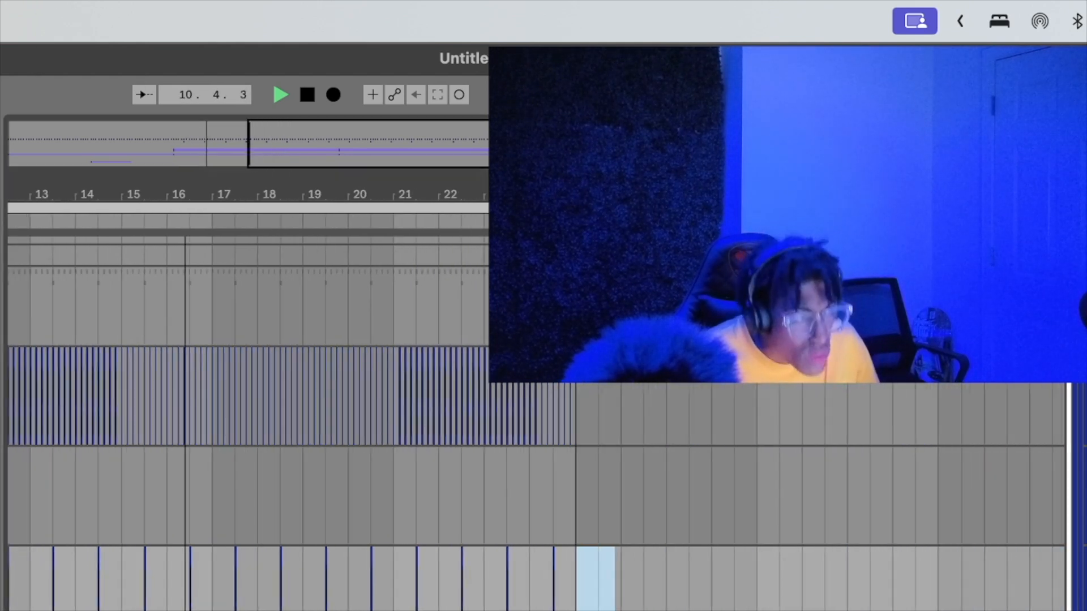
{"action": "scroll", "coordinate": [334, 381], "scroll_direction": "left", "scroll_amount": 8}
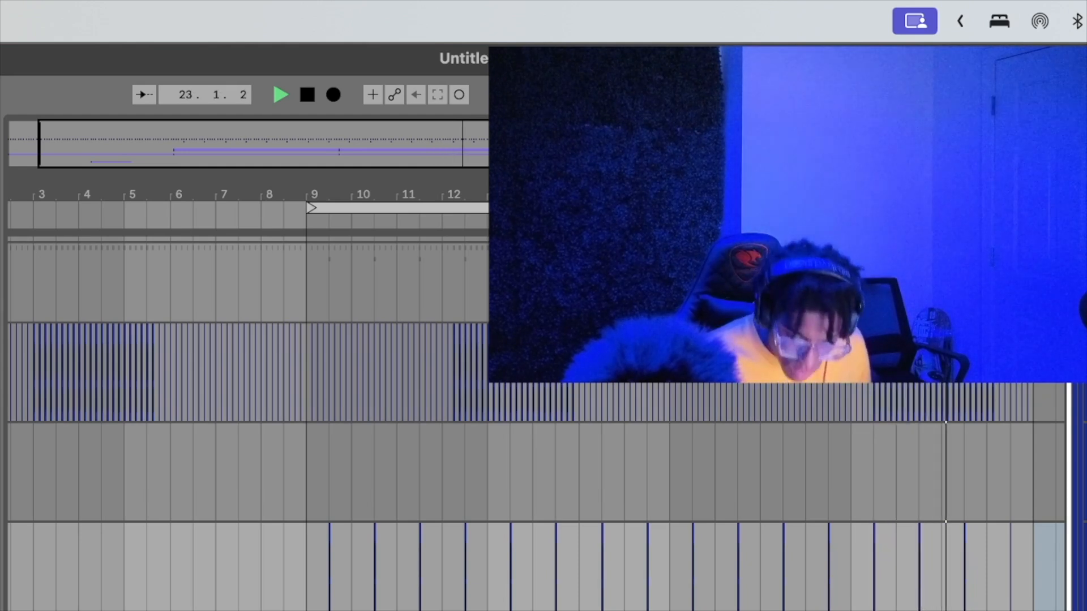
{"action": "scroll", "coordinate": [769, 607], "scroll_direction": "up", "scroll_amount": 4}
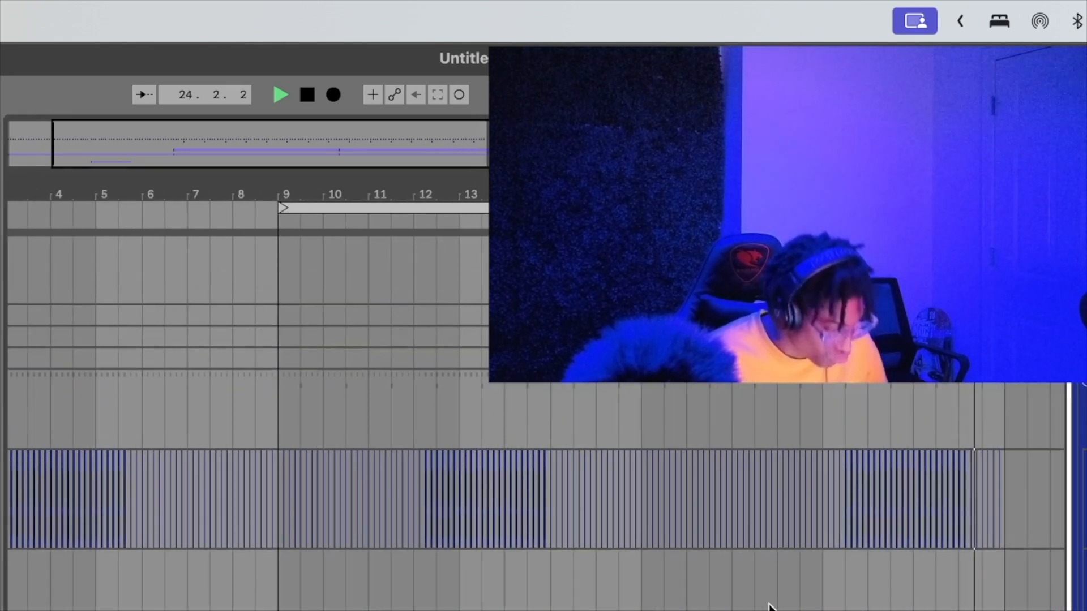
{"action": "scroll", "coordinate": [924, 400], "scroll_direction": "up", "scroll_amount": 3}
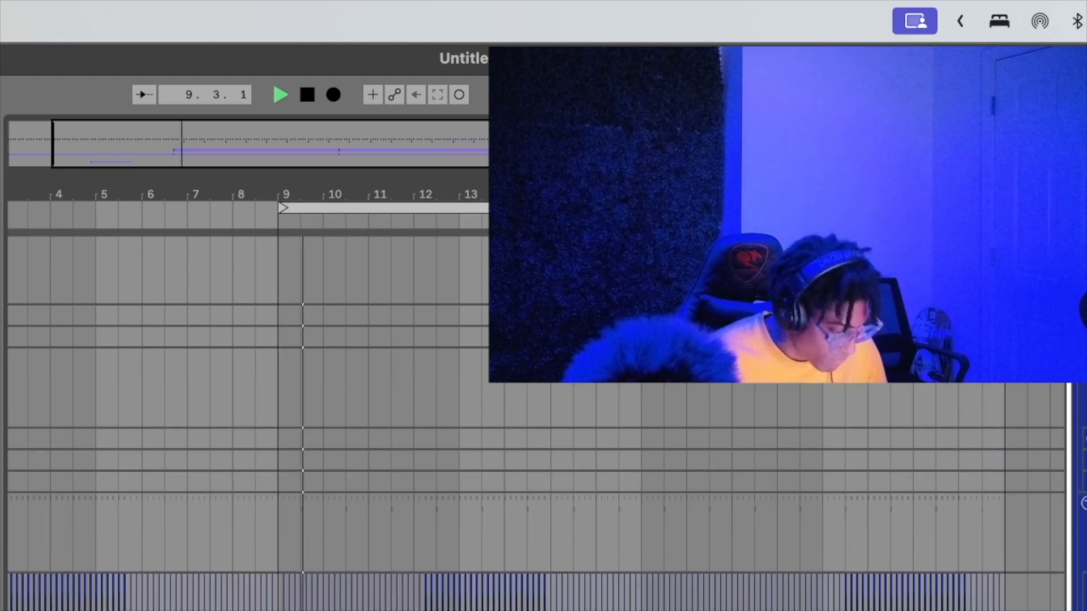
{"action": "scroll", "coordinate": [924, 400], "scroll_direction": "up", "scroll_amount": 2}
{"action": "left_click_drag", "start_coordinate": [394, 166], "coordinate": [378, 266]}
{"action": "scroll", "coordinate": [384, 423], "scroll_direction": "left", "scroll_amount": 9}
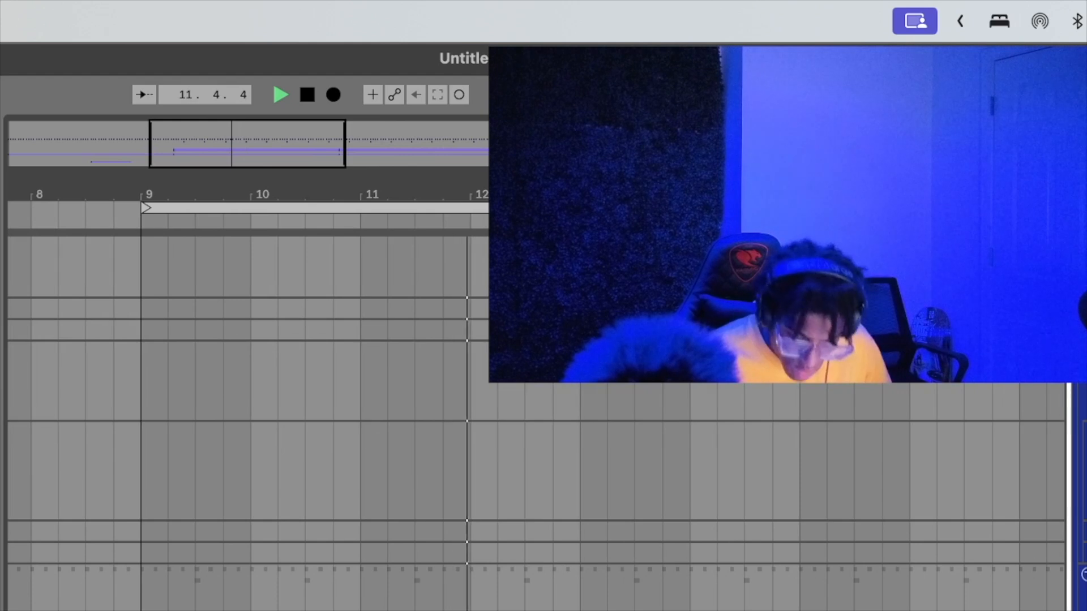
{"action": "mouse_move", "coordinate": [1, 510]}
{"action": "left_mouse_down"}
{"action": "mouse_move", "coordinate": [146, 511]}
{"action": "mouse_move", "coordinate": [179, 481]}
{"action": "left_mouse_up"}
{"action": "left_click", "coordinate": [114, 479]}
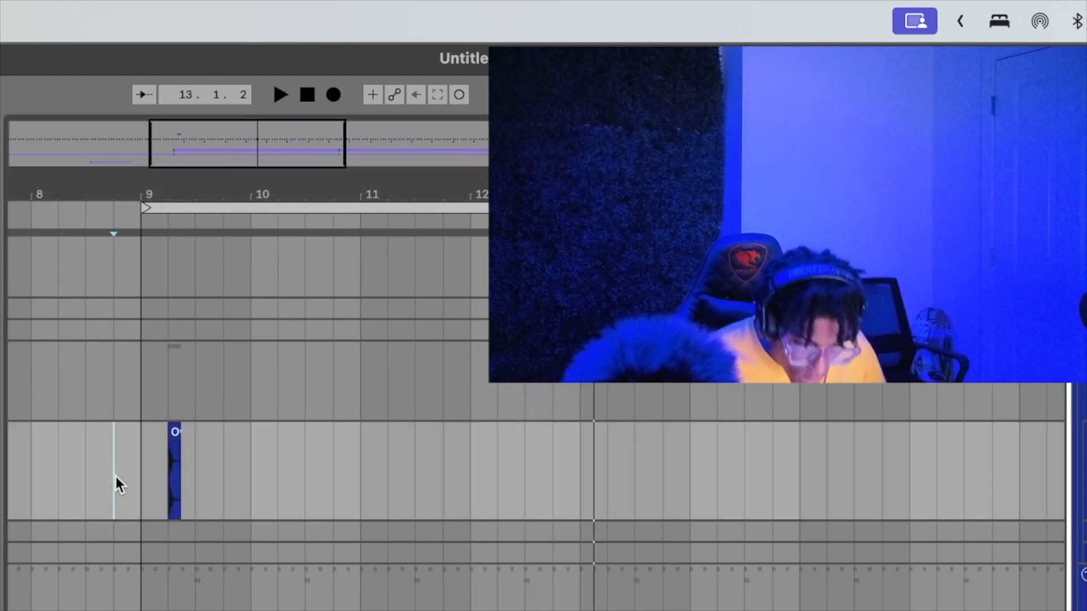
Move the "Over…" clip to 9.3 and audition its timing from just before bar 9.
{"action": "left_click_drag", "start_coordinate": [177, 148], "coordinate": [183, 209]}
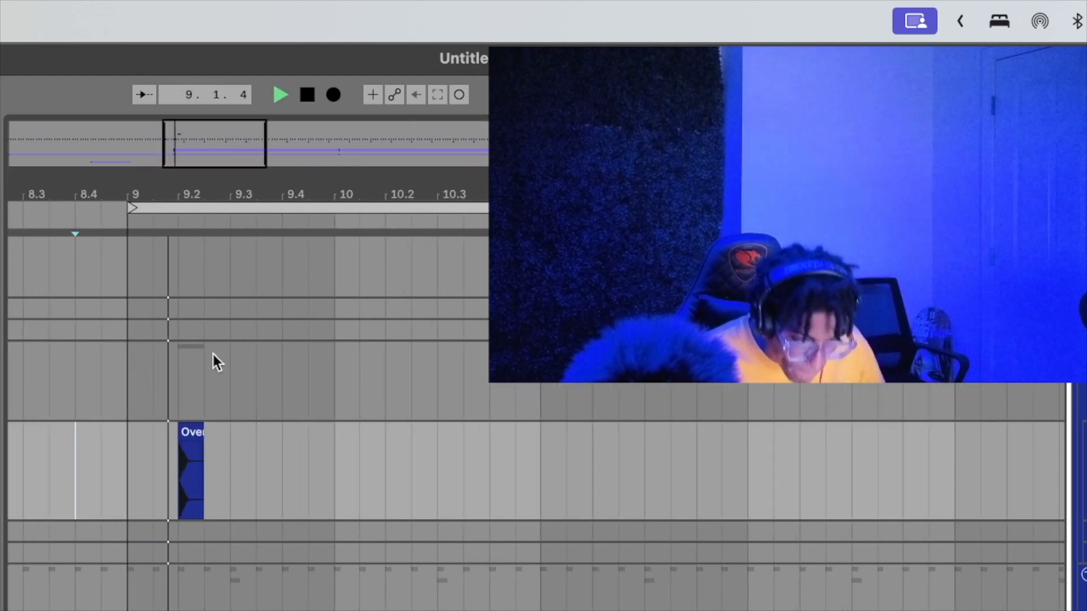
{"action": "left_click", "coordinate": [190, 430]}
{"action": "key", "text": "Right"}
{"action": "key", "text": "Right"}
{"action": "key", "text": "space"}
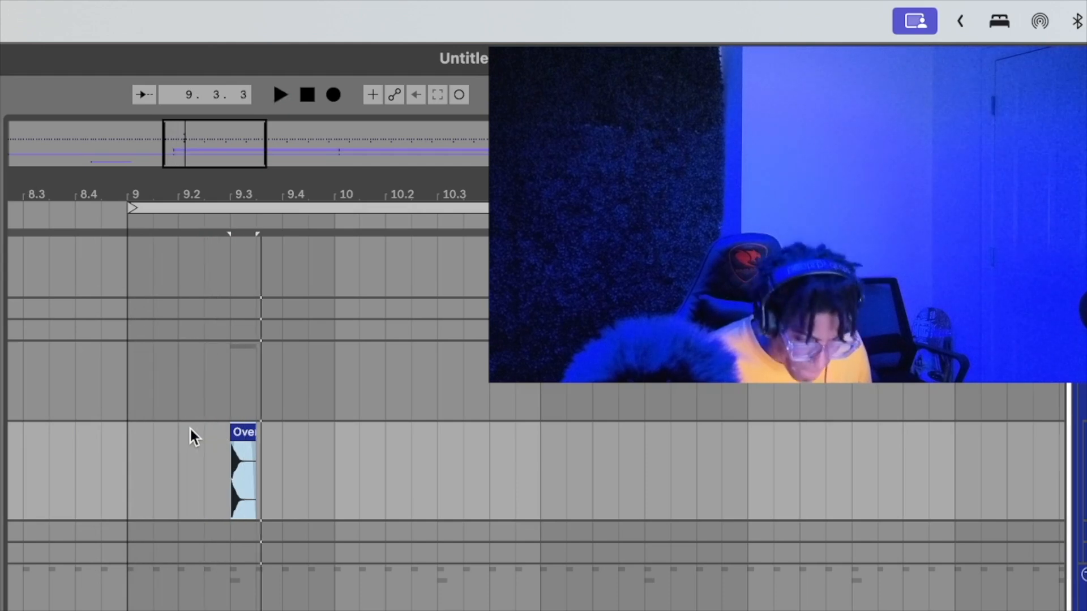
{"action": "key", "text": "space"}
{"action": "left_click_drag", "start_coordinate": [52, 475], "coordinate": [71, 477]}
{"action": "key", "text": "space"}
{"action": "key", "text": "space"}
{"action": "left_click", "coordinate": [240, 469]}
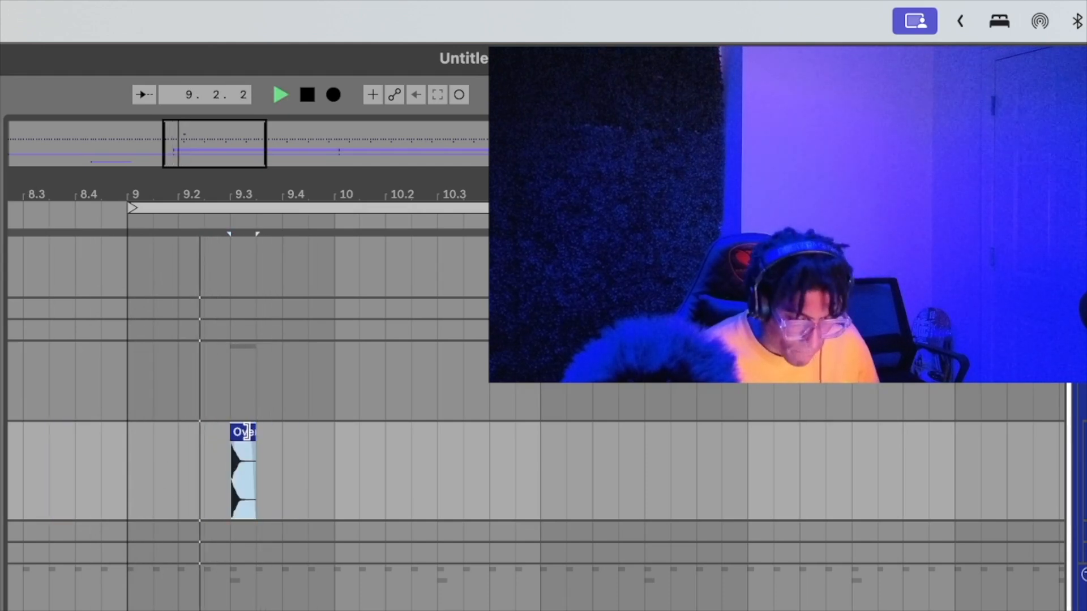
{"action": "left_click", "coordinate": [164, 475]}
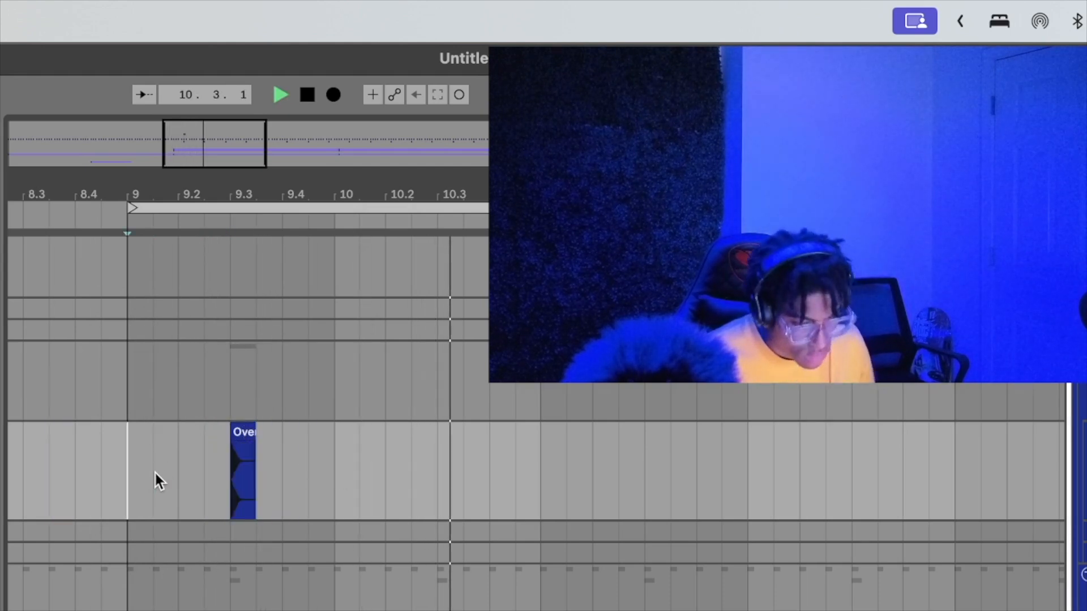
{"action": "key", "text": "space"}
{"action": "key", "text": "space"}
Paste copies of the "Over…" clip at 10.1.3 and 10.4, and play the pattern from bar 9.
{"action": "left_click", "coordinate": [357, 498]}
{"action": "key", "text": "super+v"}
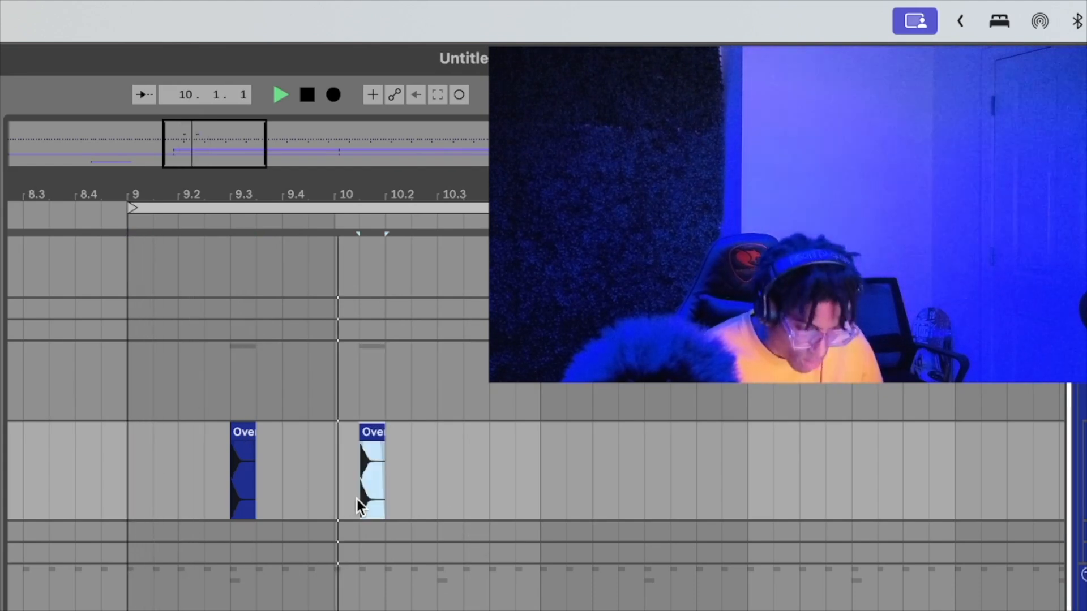
{"action": "left_click", "coordinate": [488, 496]}
{"action": "key", "text": "super+v"}
{"action": "left_click", "coordinate": [130, 486]}
{"action": "key", "text": "space"}
{"action": "key", "text": "space"}
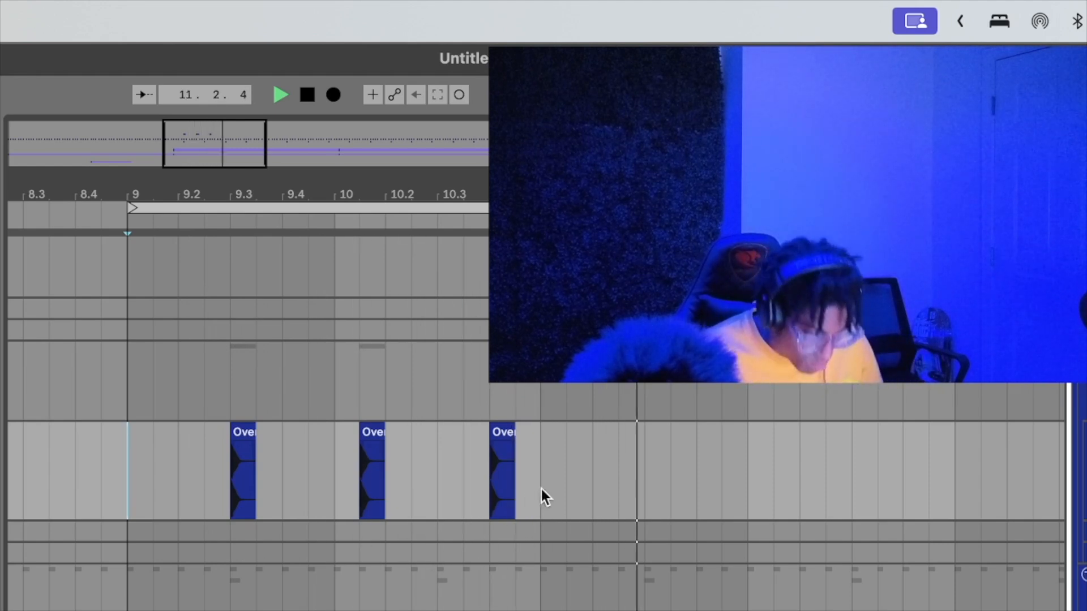
Paste further "Over…" clips at 11.1.3 and 11.3, replaying the pattern after each one.
{"action": "left_click", "coordinate": [565, 489]}
{"action": "key", "text": "super+v"}
{"action": "left_click", "coordinate": [465, 487]}
{"action": "key", "text": "space"}
{"action": "key", "text": "space"}
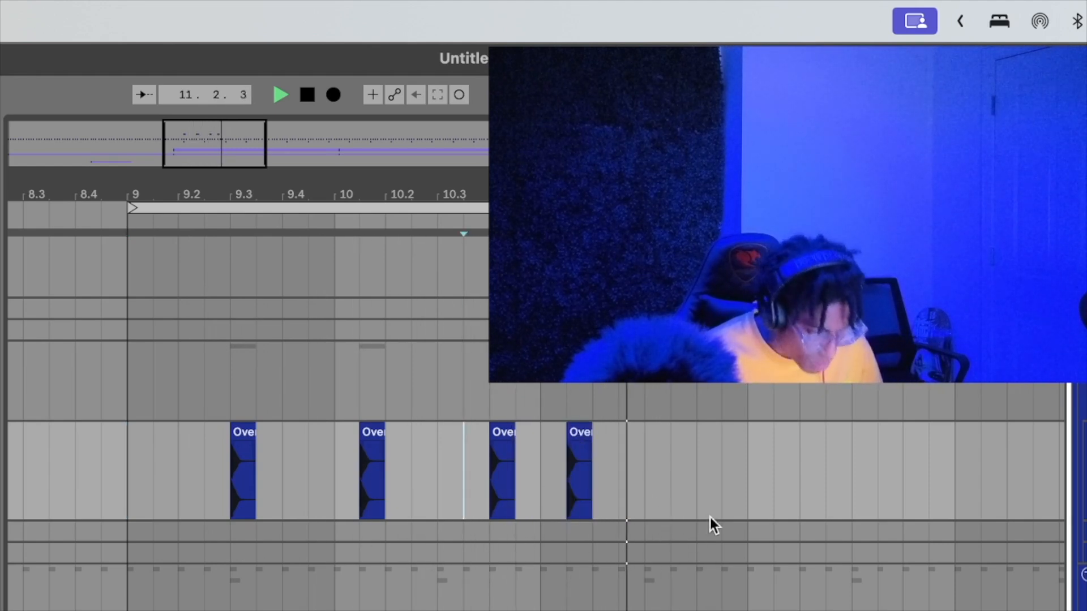
{"action": "left_click", "coordinate": [655, 476]}
{"action": "key", "text": "super+v"}
{"action": "left_click", "coordinate": [185, 469]}
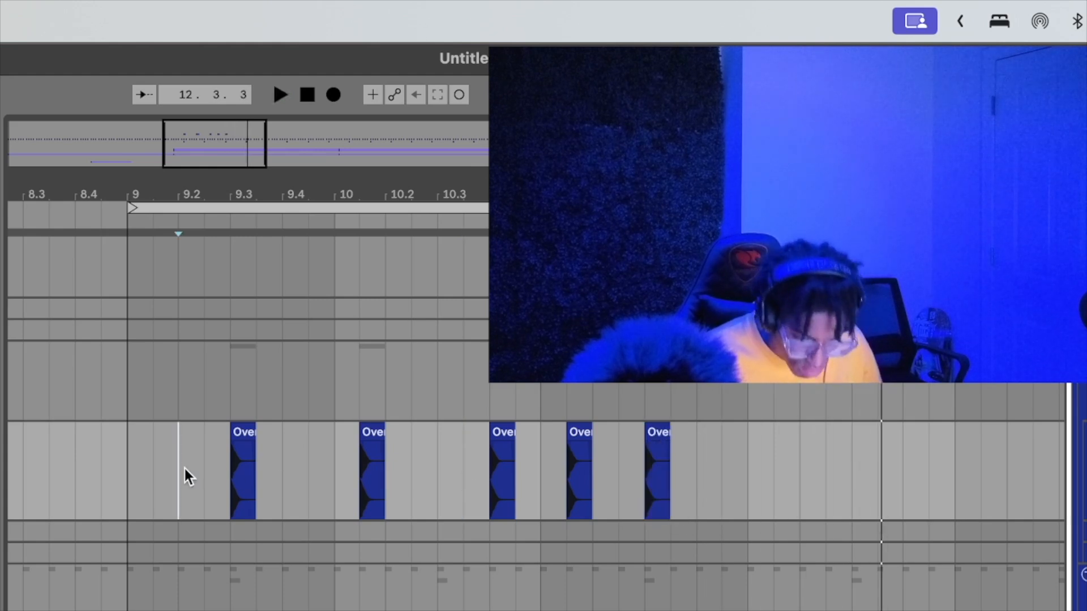
{"action": "key", "text": "space"}
{"action": "key", "text": "space"}
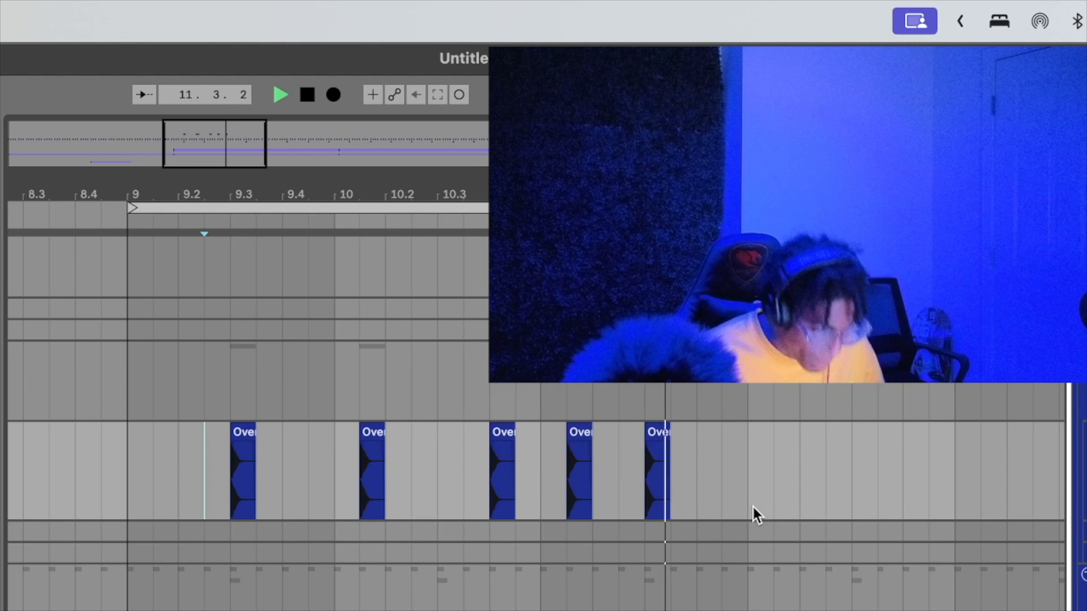
Paste "Over…" clips at 12.1.3, 12.3 and 13.3, and listen to the extended pattern.
{"action": "left_click", "coordinate": [770, 503]}
{"action": "key", "text": "super+v"}
{"action": "left_click", "coordinate": [860, 500]}
{"action": "key", "text": "super+v"}
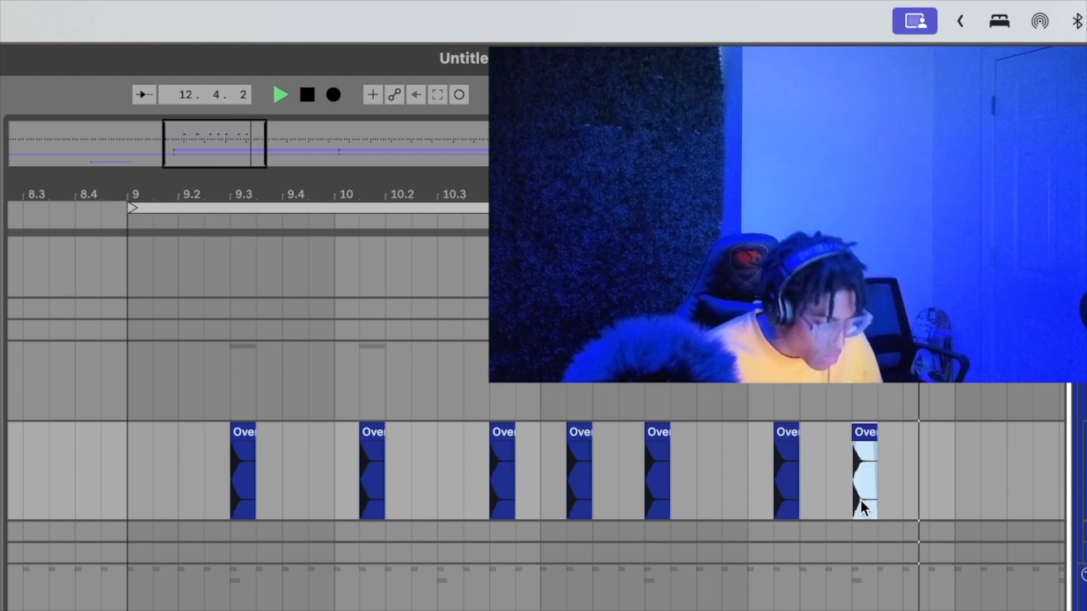
{"action": "left_click", "coordinate": [739, 513]}
{"action": "key", "text": "Right"}
{"action": "key", "text": "super+v"}
{"action": "left_click", "coordinate": [548, 481]}
{"action": "key", "text": "space"}
{"action": "key", "text": "space"}
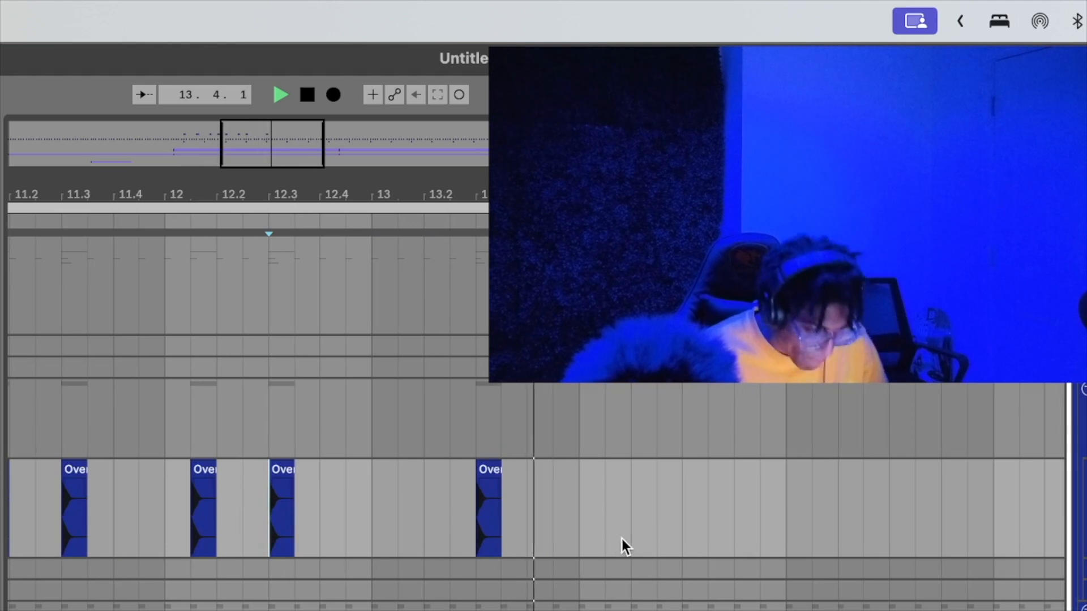
Paste one "Over…" clip per bar at 14.3, 15.3, 16.3 and 17.3.
{"action": "left_click", "coordinate": [673, 529]}
{"action": "key", "text": "super+v"}
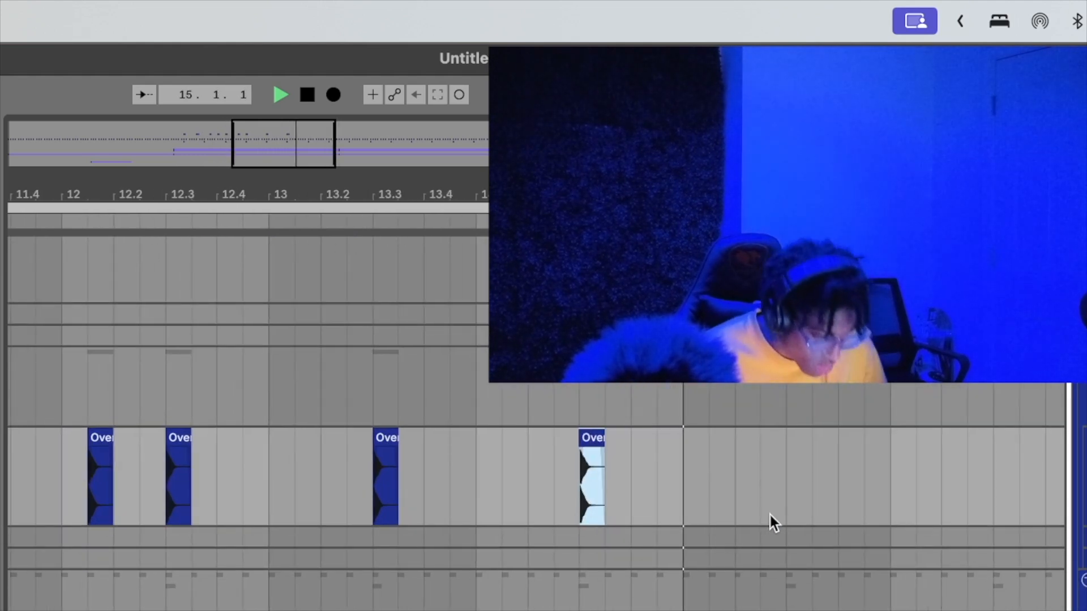
{"action": "left_click", "coordinate": [775, 512]}
{"action": "key", "text": "super+v"}
{"action": "left_click", "coordinate": [804, 536]}
{"action": "key", "text": "super+v"}
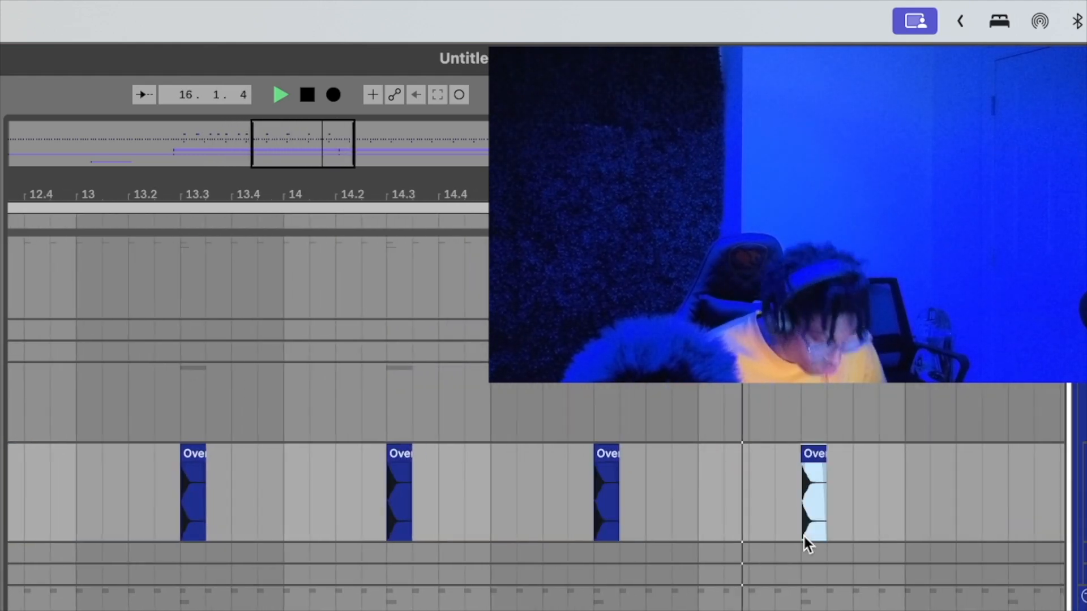
{"action": "left_click", "coordinate": [889, 523]}
{"action": "key", "text": "super+v"}
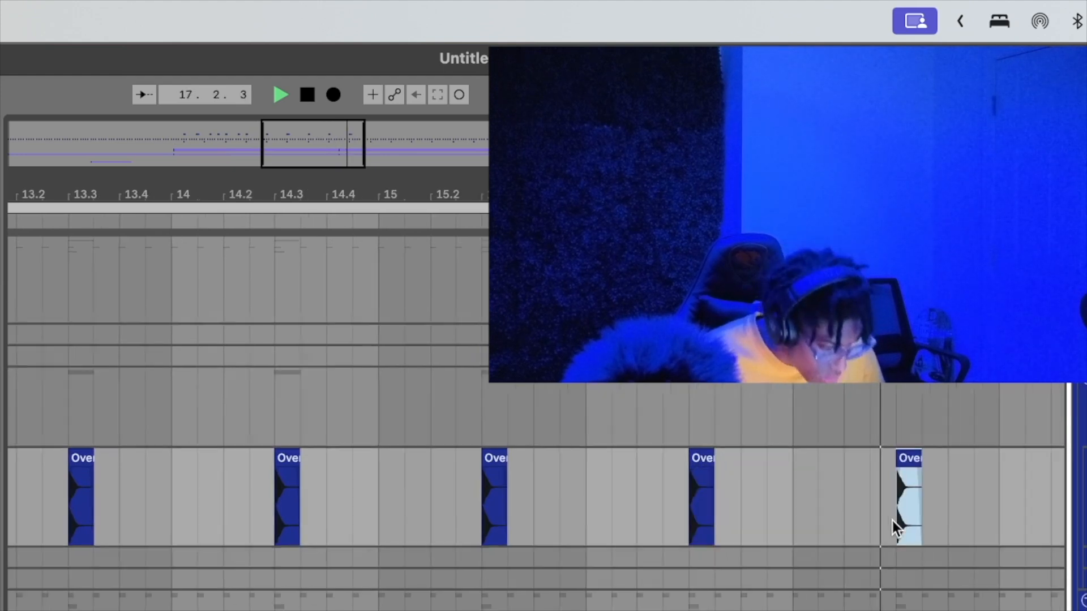
Paste "Over…" clips at 18.1.3, 18.3 and 19.3, and restart playback from 7.3 before stopping it.
{"action": "left_click", "coordinate": [822, 523]}
{"action": "key", "text": "super+v"}
{"action": "left_click", "coordinate": [909, 531]}
{"action": "key", "text": "super+v"}
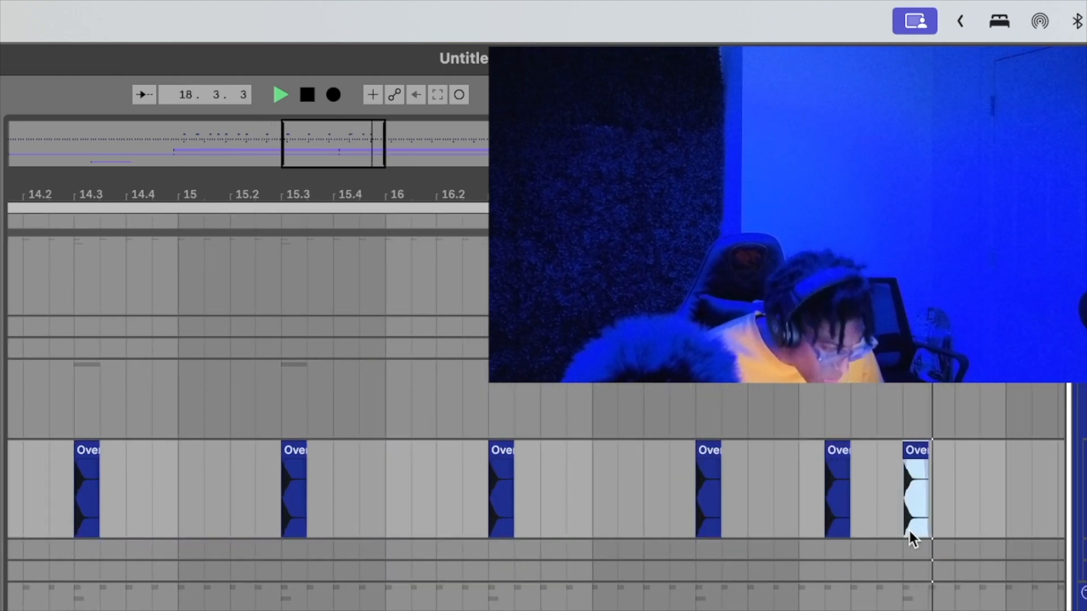
{"action": "left_click", "coordinate": [938, 504]}
{"action": "key", "text": "super+v"}
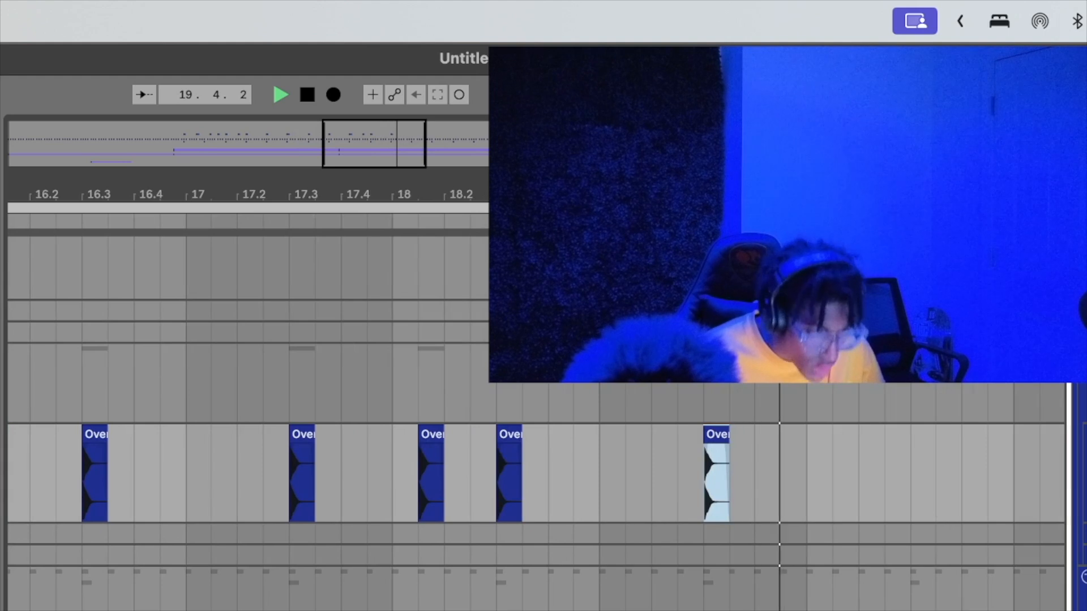
{"action": "left_click_drag", "start_coordinate": [393, 141], "coordinate": [392, 67]}
{"action": "scroll", "coordinate": [489, 491], "scroll_direction": "down", "scroll_amount": 3}
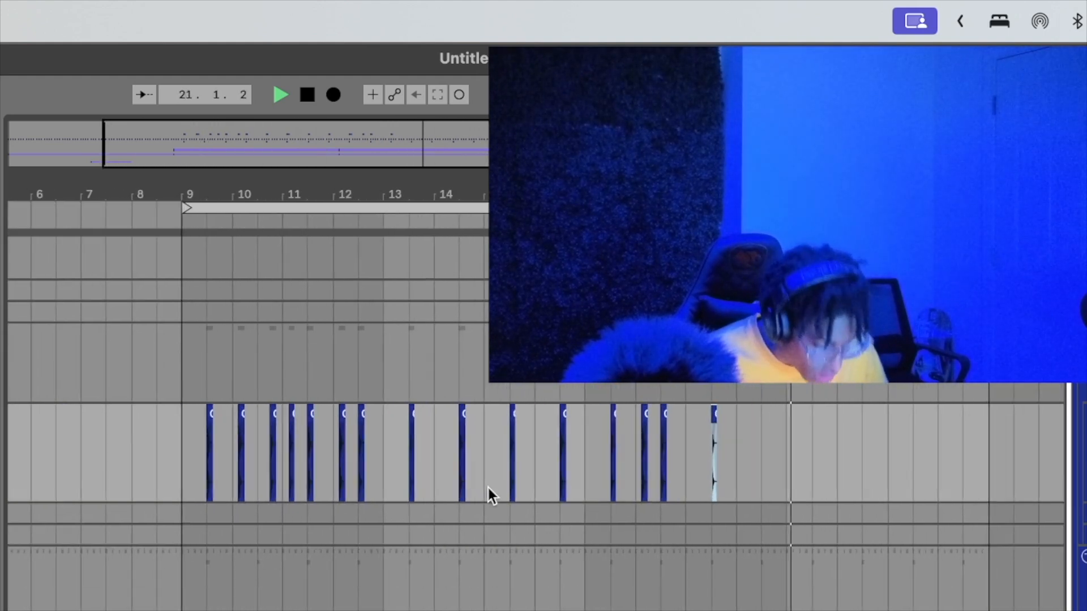
{"action": "scroll", "coordinate": [489, 491], "scroll_direction": "left", "scroll_amount": 2}
{"action": "left_click", "coordinate": [182, 375]}
{"action": "key", "text": "space"}
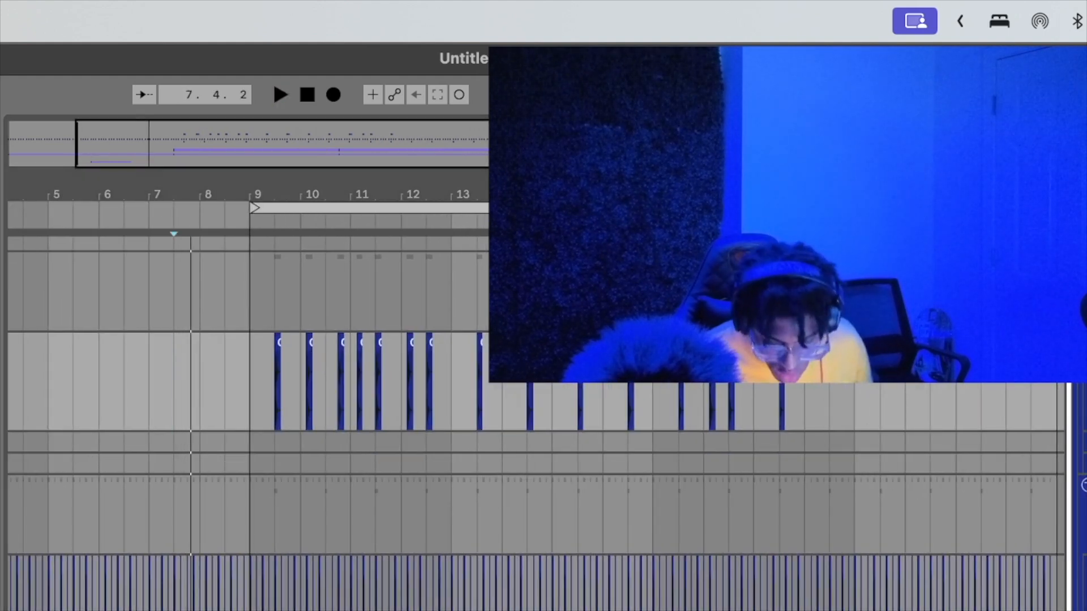
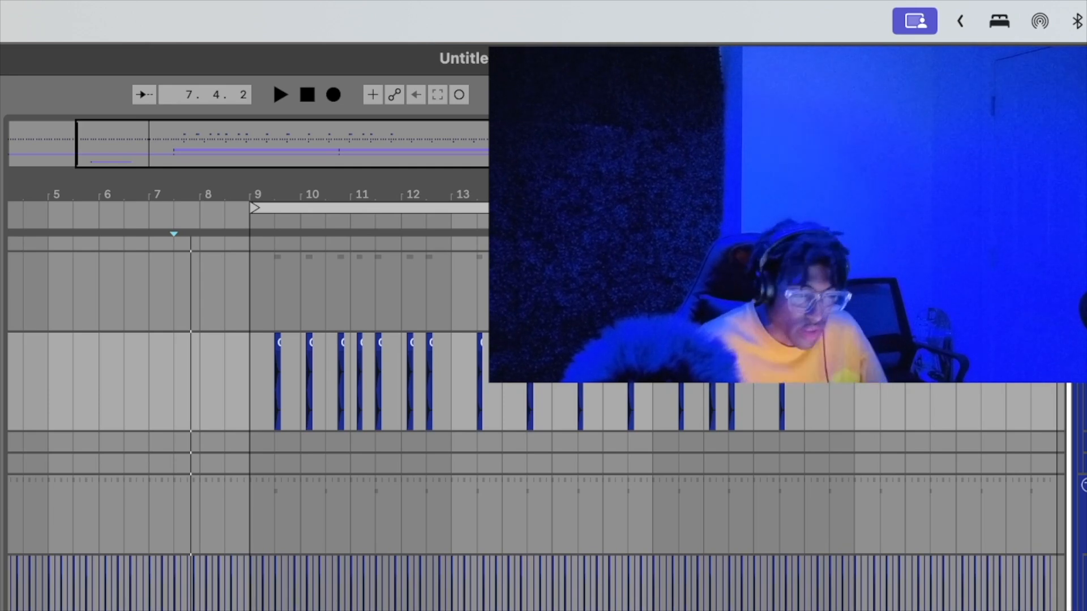
Place the "Sn (Backyard)" sample at 9.3 on the track below the "Over…" clips and play it from bar 8.
{"action": "left_click_drag", "start_coordinate": [268, 141], "coordinate": [293, 232]}
{"action": "scroll", "coordinate": [317, 383], "scroll_direction": "up", "scroll_amount": 4}
{"action": "scroll", "coordinate": [317, 382], "scroll_direction": "left", "scroll_amount": 4}
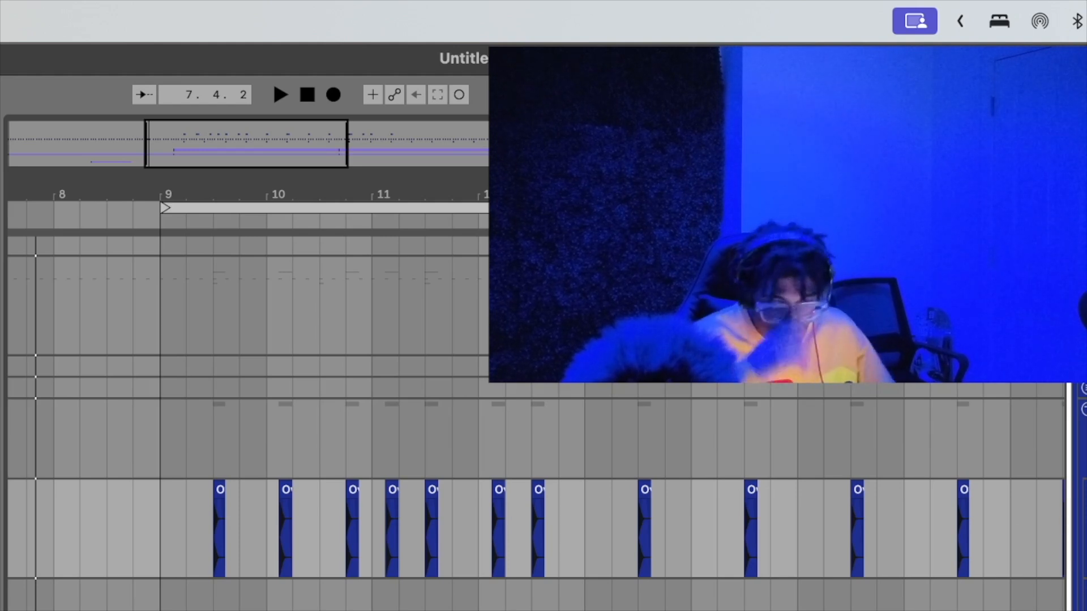
{"action": "left_click_drag", "start_coordinate": [290, 140], "coordinate": [290, 209]}
{"action": "scroll", "coordinate": [322, 357], "scroll_direction": "left", "scroll_amount": 6}
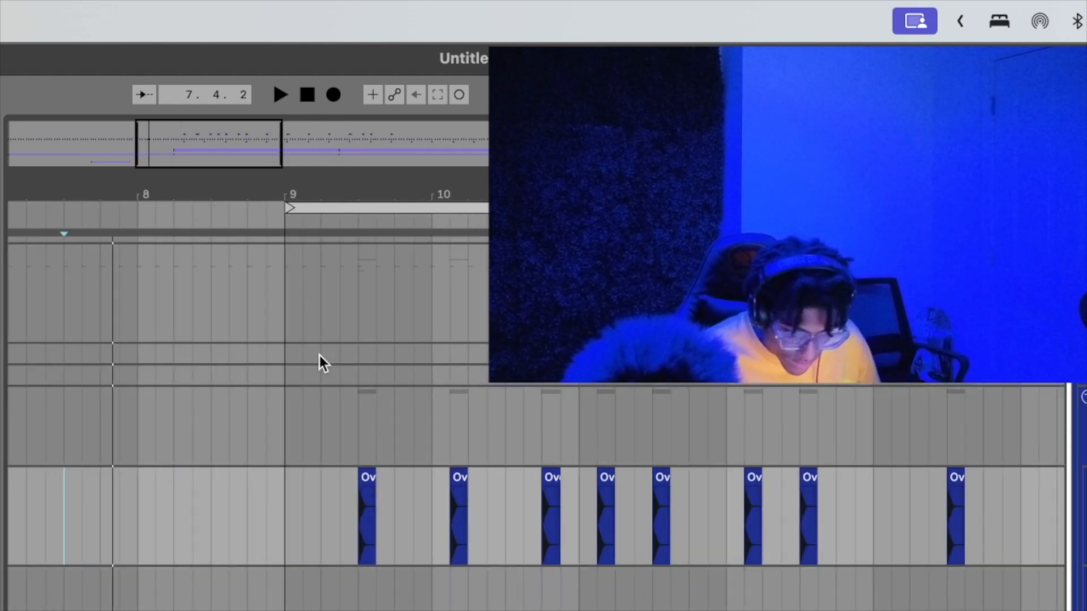
{"action": "left_click_drag", "start_coordinate": [3, 588], "coordinate": [359, 590]}
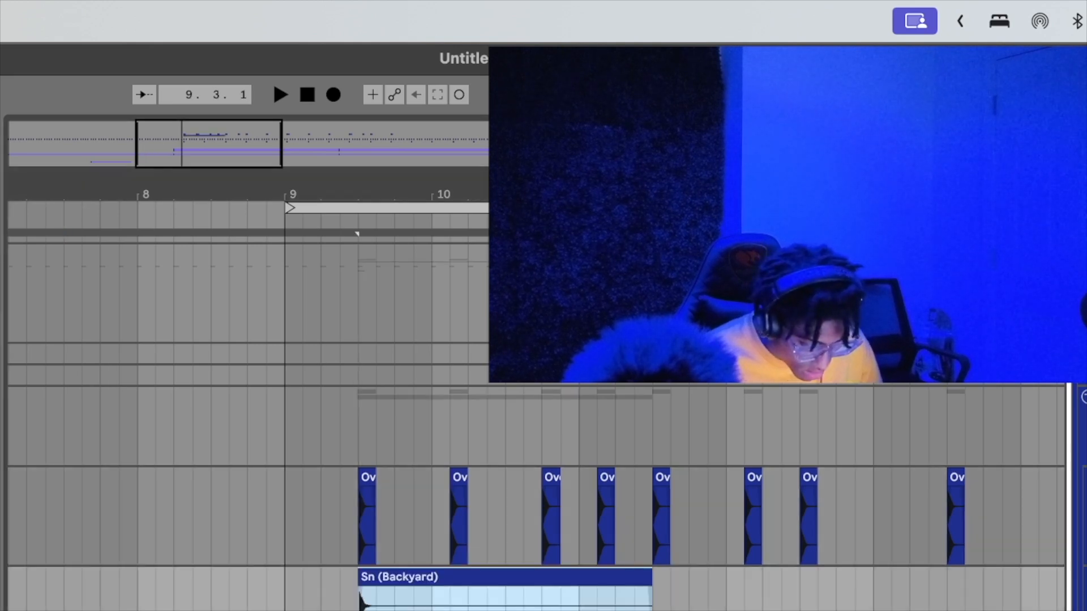
{"action": "left_click", "coordinate": [229, 590]}
{"action": "key", "text": "space"}
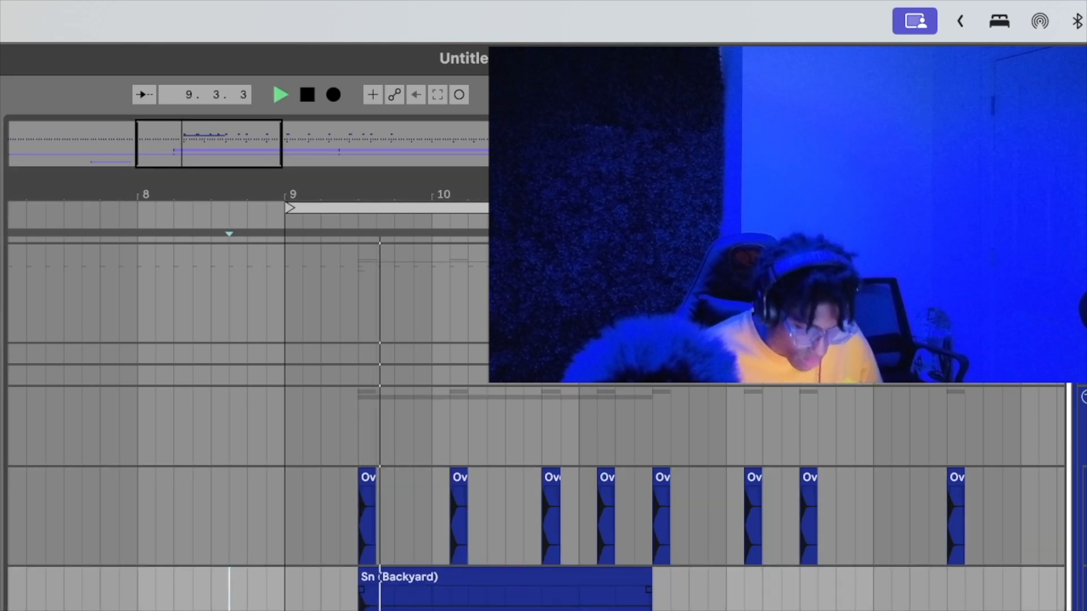
Split the "Sn (Backyard)" clip at 9.4.3, delete the remainder, and paste a copy of the shortened clip at 10.3.
{"action": "key", "text": "super+e"}
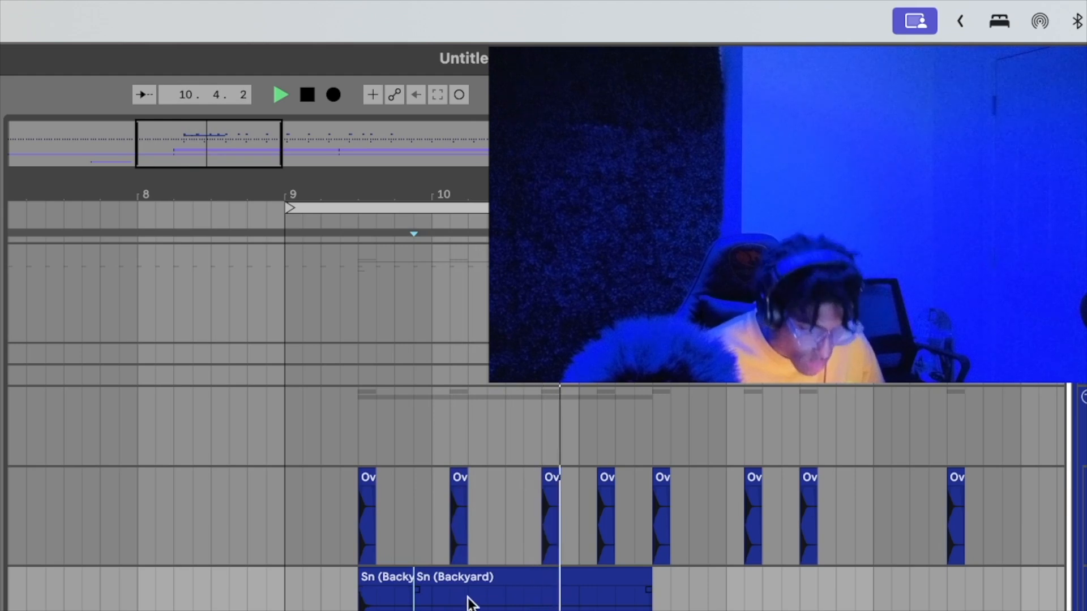
{"action": "left_click", "coordinate": [465, 573]}
{"action": "key", "text": "Delete"}
{"action": "left_click", "coordinate": [395, 567]}
{"action": "left_click", "coordinate": [395, 567]}
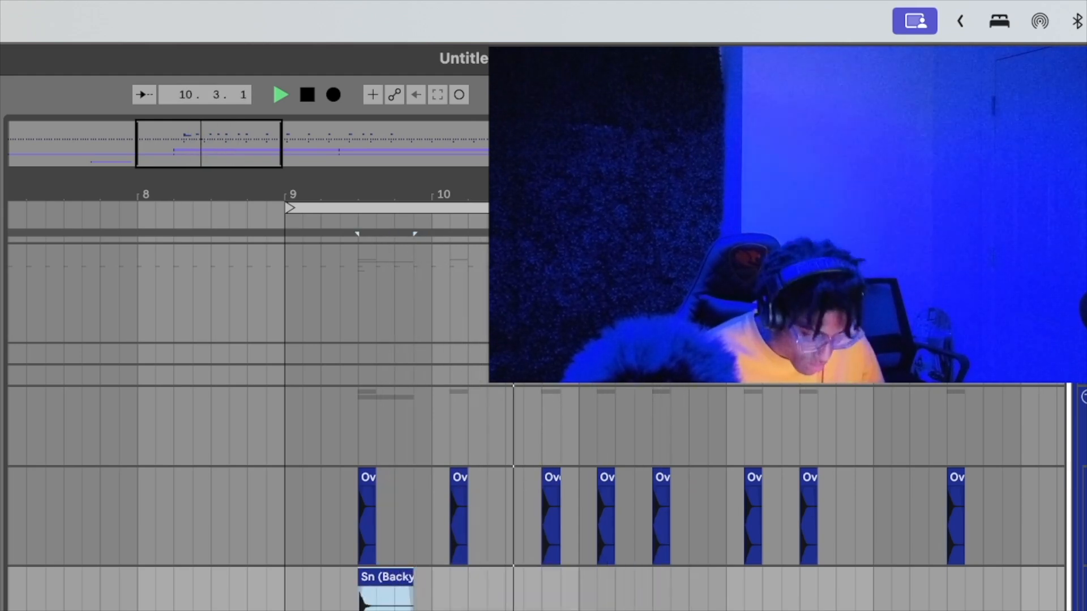
{"action": "key", "text": "super+v"}
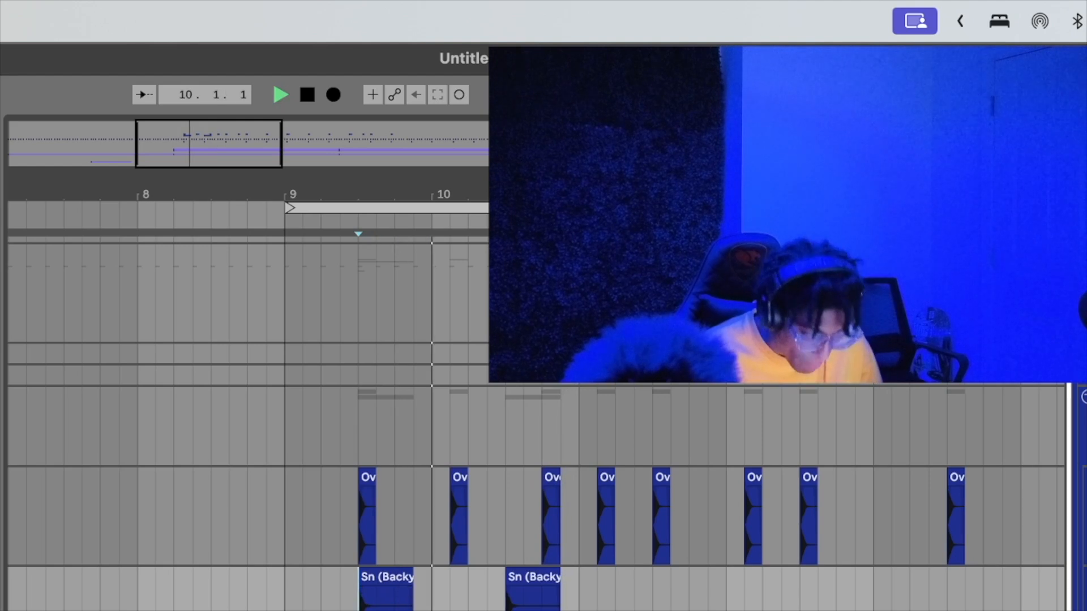
{"action": "scroll", "coordinate": [525, 475], "scroll_direction": "down", "scroll_amount": 4}
{"action": "scroll", "coordinate": [525, 476], "scroll_direction": "right", "scroll_amount": 1}
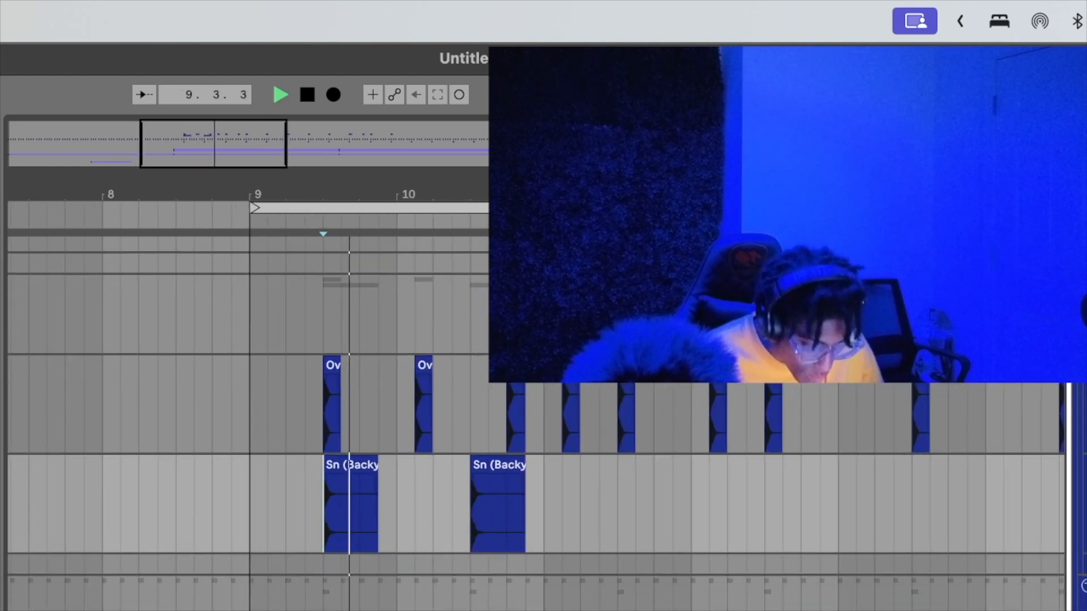
Move the "Over…" clip above the second snare earlier to 10.3.3 and play the pattern from 9.3.
{"action": "left_click", "coordinate": [515, 367]}
{"action": "left_click", "coordinate": [497, 465]}
{"action": "left_click", "coordinate": [514, 368]}
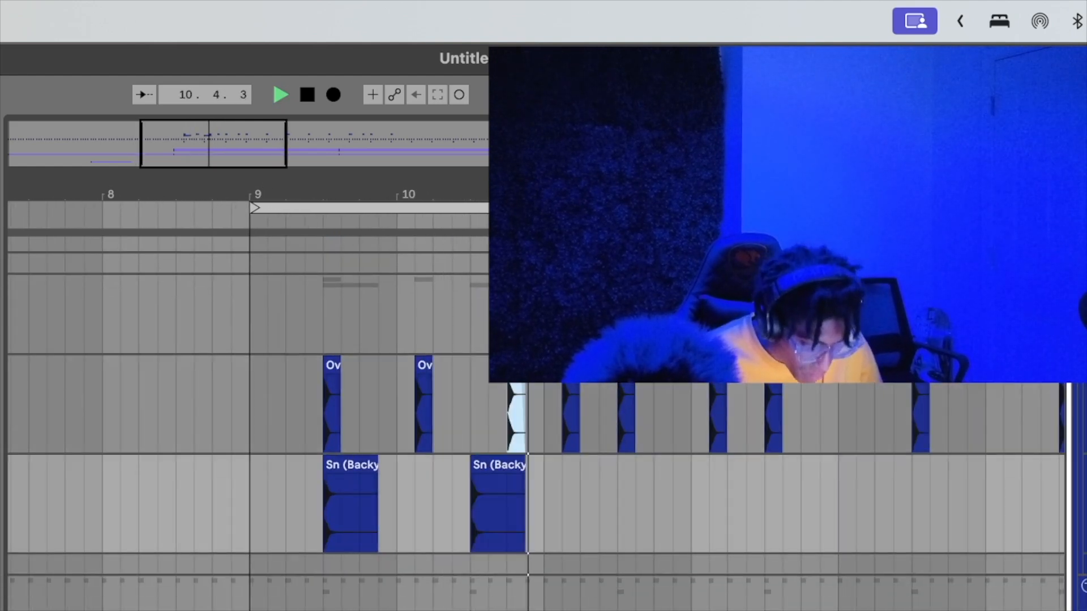
{"action": "left_click_drag", "start_coordinate": [514, 368], "coordinate": [440, 368]}
{"action": "key", "text": "super+x"}
{"action": "left_click", "coordinate": [484, 397]}
{"action": "key", "text": "super+v"}
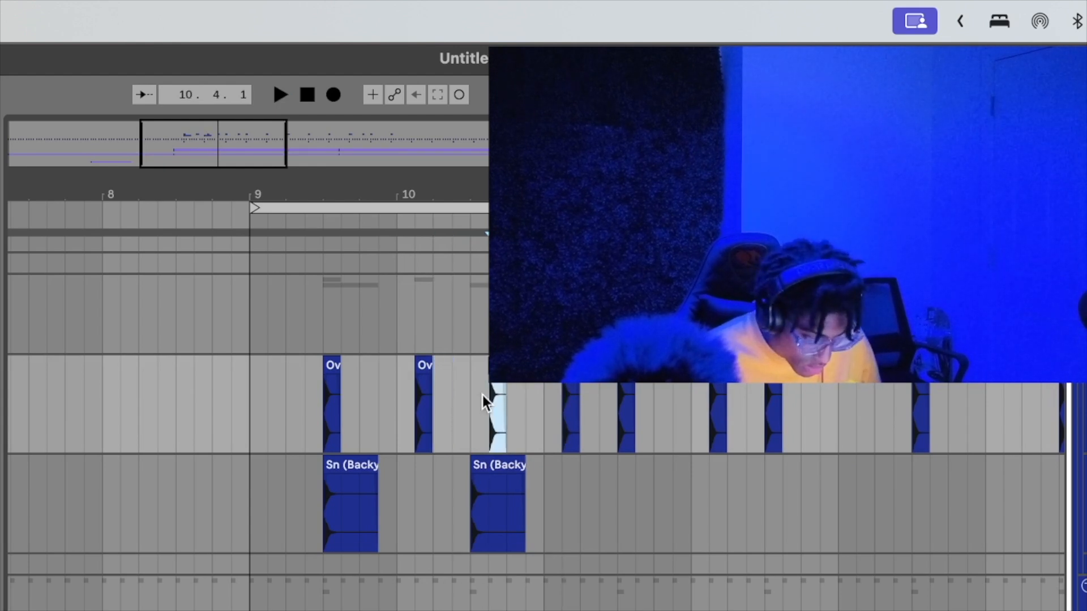
{"action": "left_click", "coordinate": [323, 412]}
{"action": "key", "text": "space"}
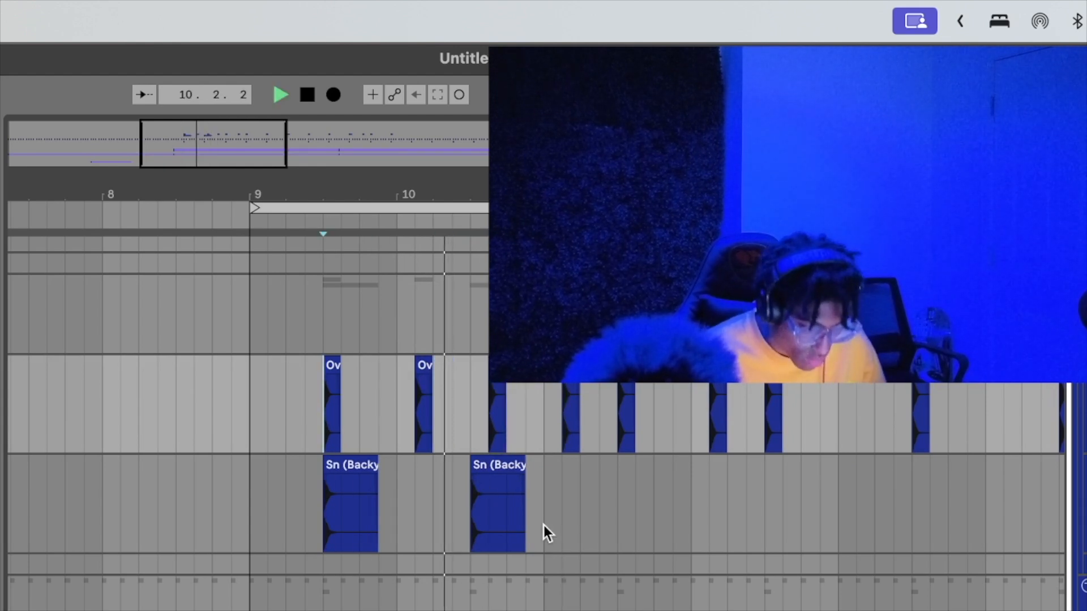
Copy the second "Sn (Backyard)" clip to 11.3 and replay the pattern from 9.3.
{"action": "left_click", "coordinate": [509, 487]}
{"action": "key", "text": "space"}
{"action": "key", "text": "space"}
{"action": "left_click", "coordinate": [507, 480]}
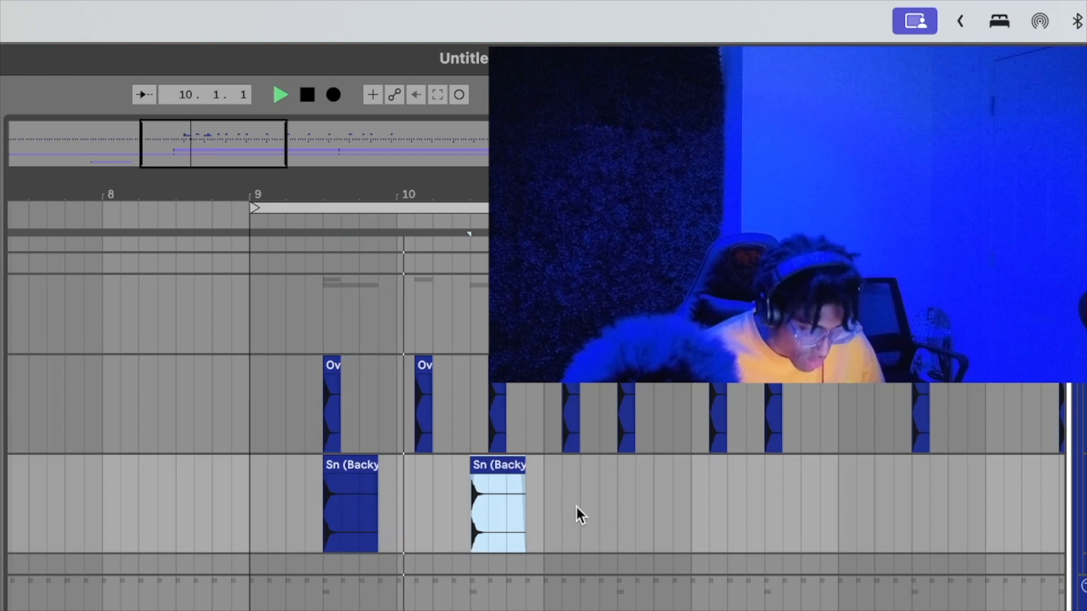
{"action": "key", "text": "super+c"}
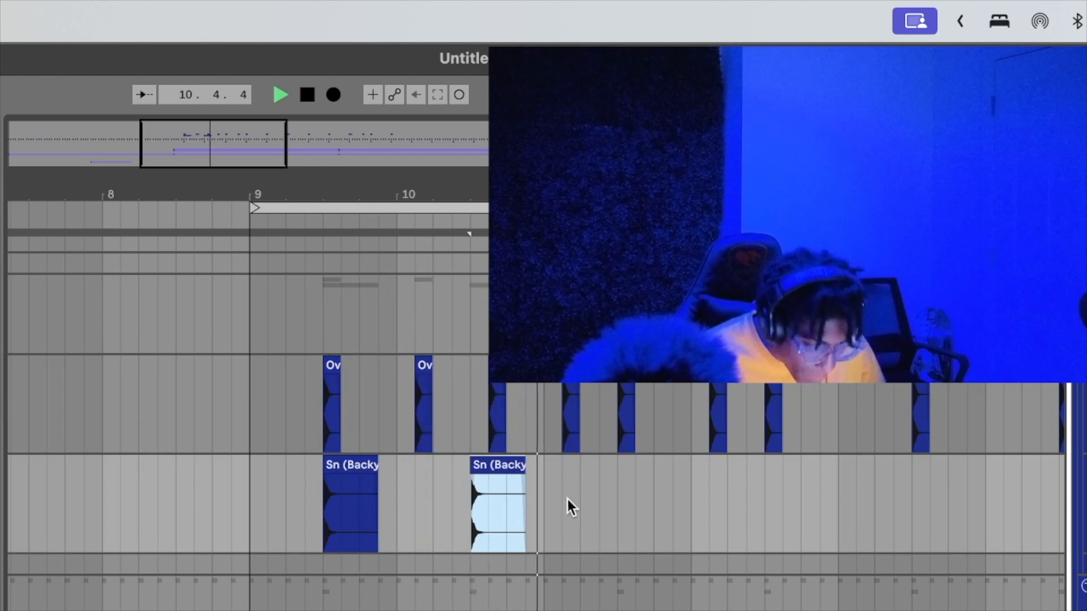
{"action": "left_click", "coordinate": [618, 518]}
{"action": "key", "text": "super+v"}
{"action": "left_click", "coordinate": [448, 518]}
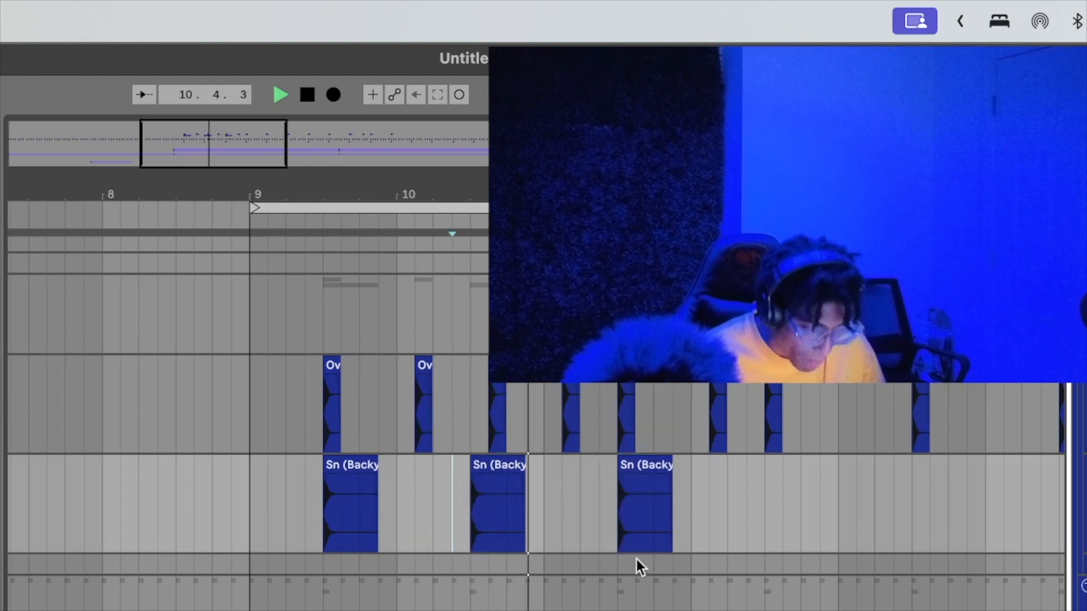
{"action": "left_click", "coordinate": [339, 430]}
{"action": "left_click", "coordinate": [338, 427]}
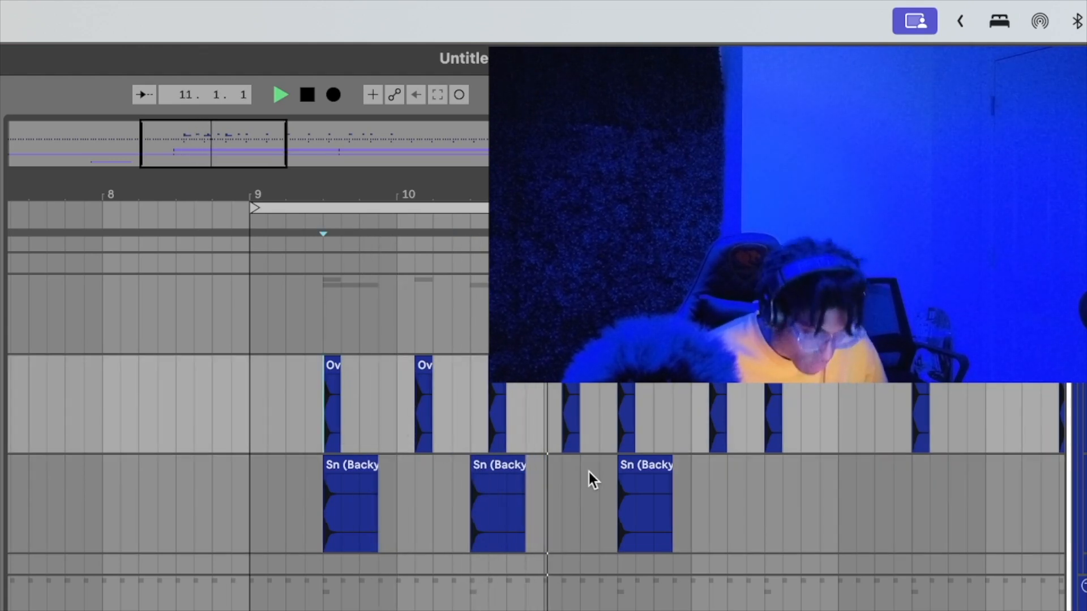
Paste one "Sn (Backyard)" clip per bar at 12.3, 13.3, 14.3 and 15.3.
{"action": "scroll", "coordinate": [623, 481], "scroll_direction": "right", "scroll_amount": 3}
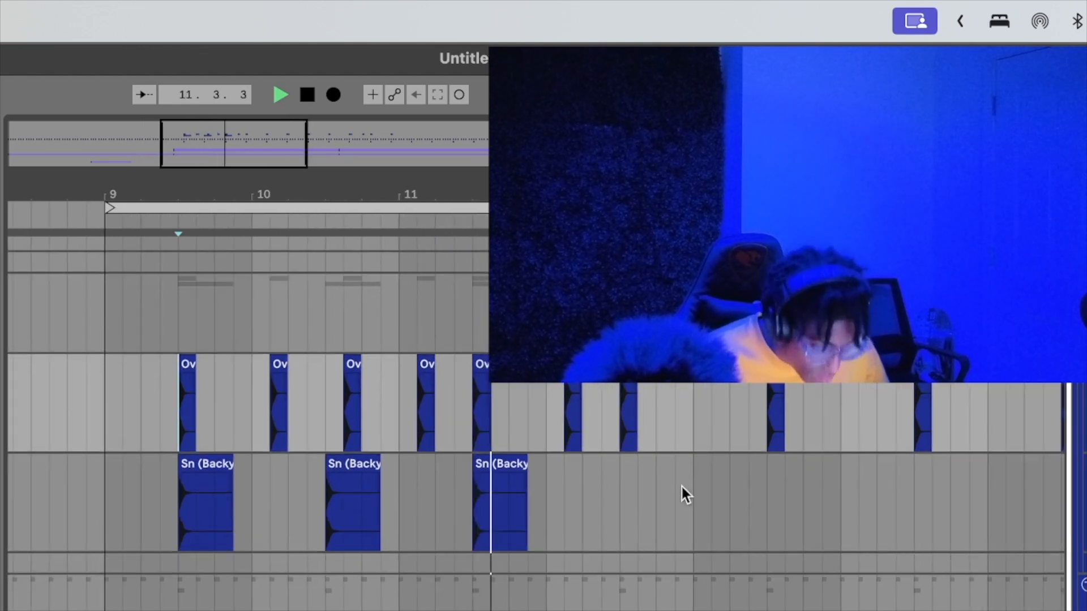
{"action": "left_click", "coordinate": [623, 507]}
{"action": "left_click", "coordinate": [765, 507]}
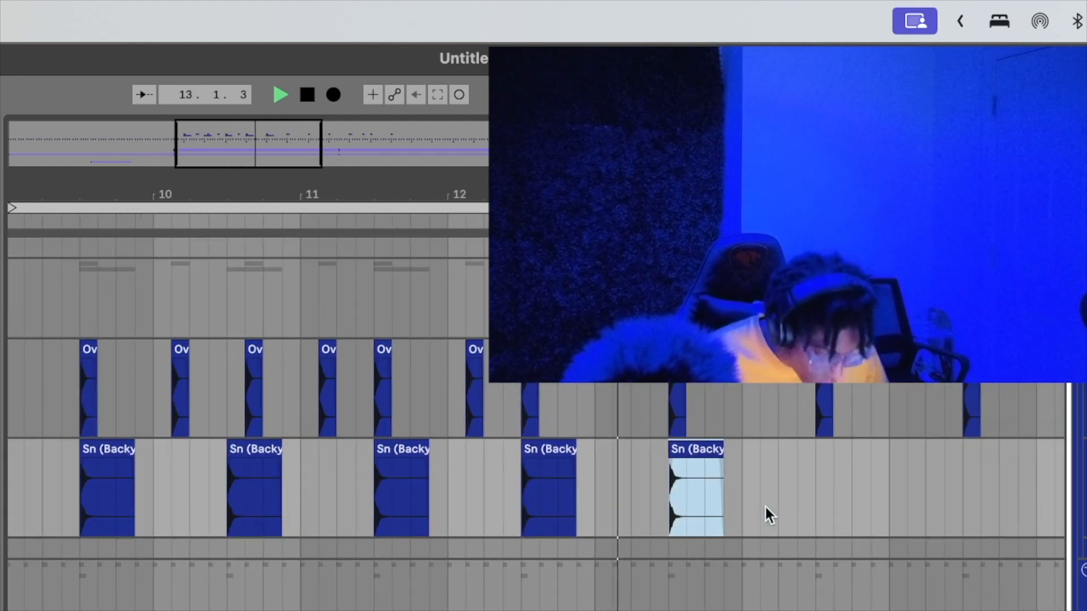
{"action": "left_click", "coordinate": [820, 492]}
{"action": "left_click", "coordinate": [712, 492]}
{"action": "scroll", "coordinate": [639, 470], "scroll_direction": "left", "scroll_amount": 10}
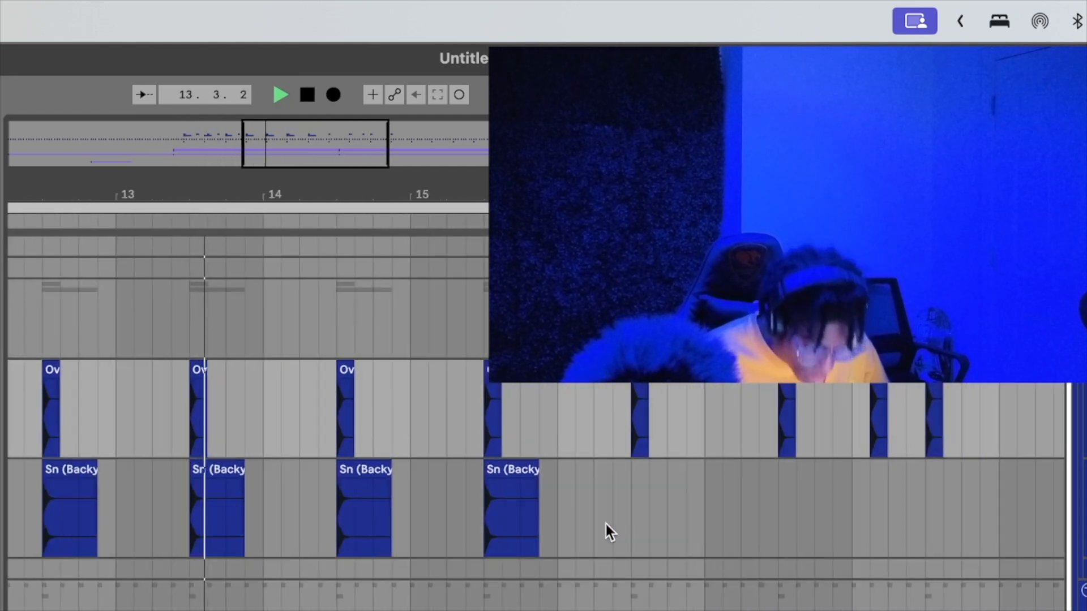
Paste "Sn (Backyard)" clips in bars 16 and 17, nudging them onto 16.3 and 17.3.
{"action": "left_click", "coordinate": [519, 487]}
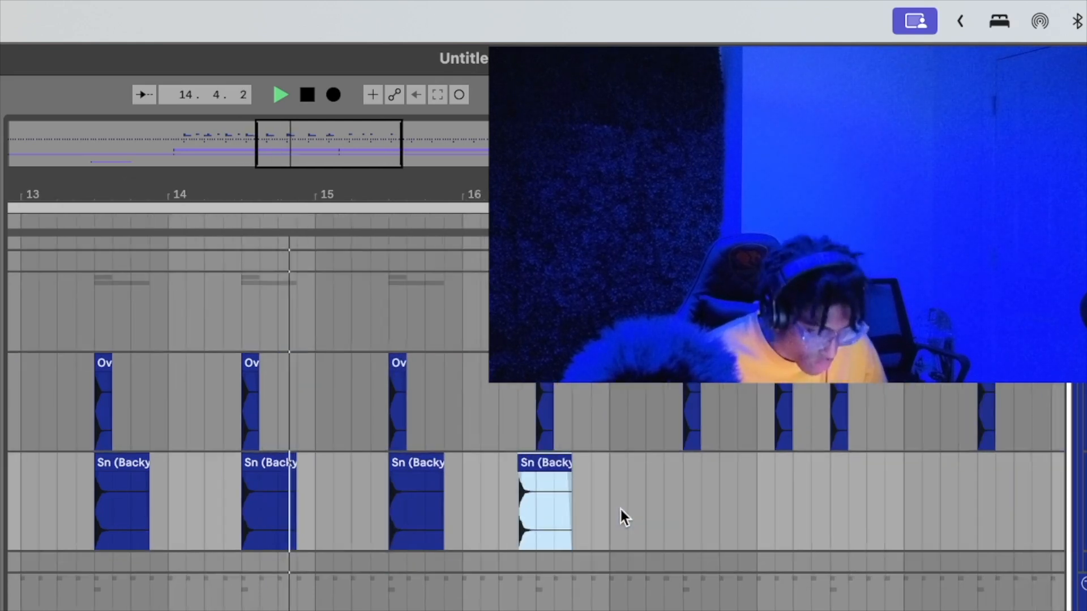
{"action": "key", "text": "Right"}
{"action": "scroll", "coordinate": [619, 507], "scroll_direction": "right", "scroll_amount": 4}
{"action": "left_click", "coordinate": [422, 493]}
{"action": "key", "text": "super+v"}
{"action": "key", "text": "Right"}
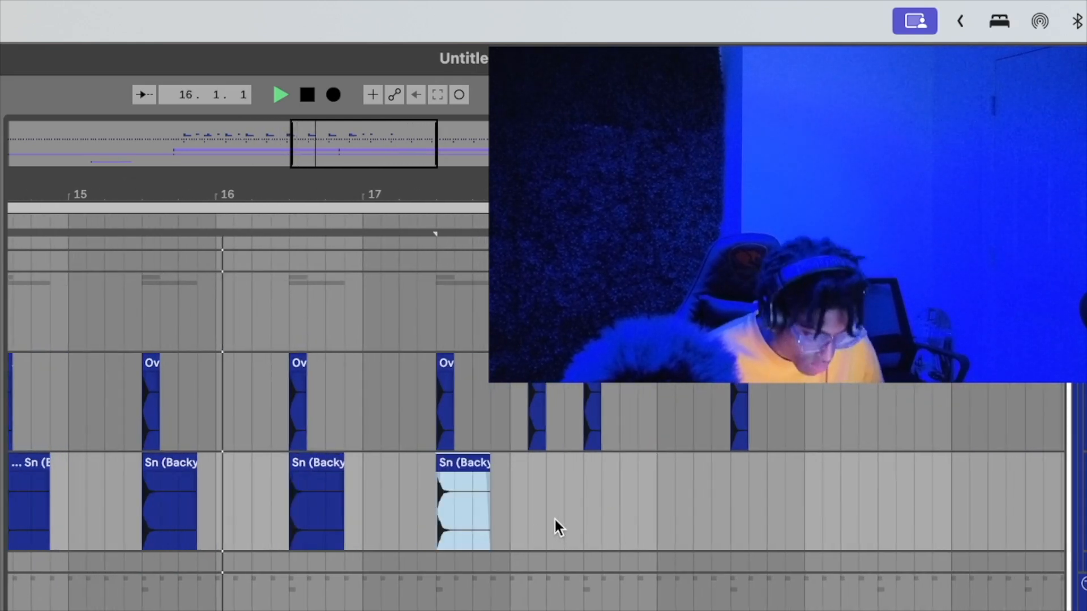
Paste "Sn (Backyard)" clips at 18.1.3, 18.3 and 19.3, lining each up with the "Over…" clip above it.
{"action": "left_click", "coordinate": [527, 517]}
{"action": "key", "text": "super+v"}
{"action": "left_click", "coordinate": [577, 531]}
{"action": "key", "text": "super+v"}
{"action": "left_click", "coordinate": [741, 518]}
{"action": "key", "text": "super+v"}
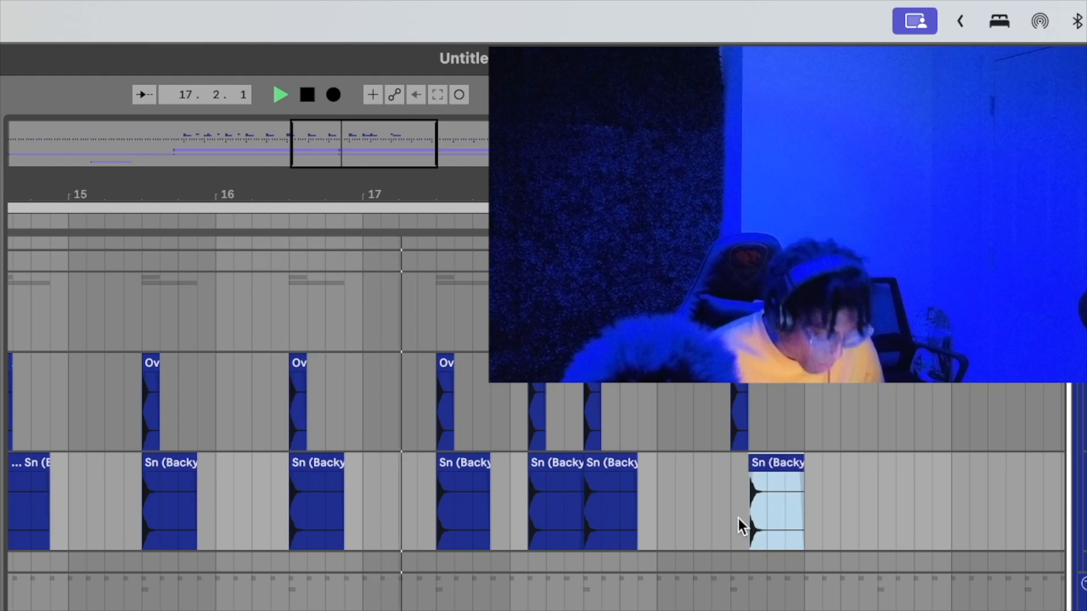
{"action": "key", "text": "Left"}
{"action": "scroll", "coordinate": [738, 519], "scroll_direction": "right", "scroll_amount": 5}
{"action": "scroll", "coordinate": [446, 437], "scroll_direction": "up", "scroll_amount": 2}
{"action": "scroll", "coordinate": [446, 437], "scroll_direction": "left", "scroll_amount": 1}
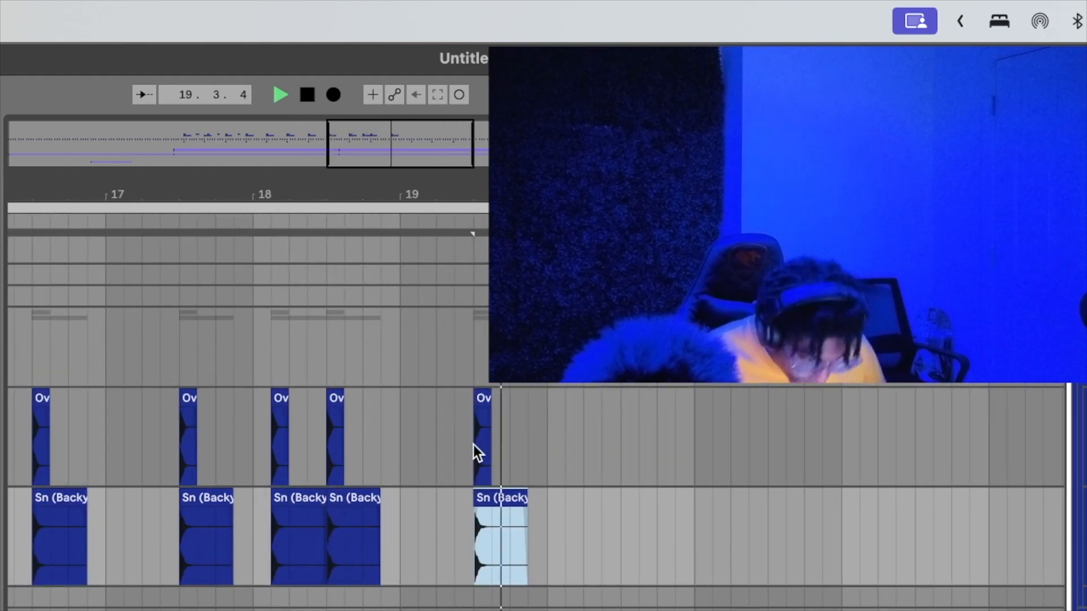
Select 19.3 to 20 across the "Over…" and "Sn (Backyard)" tracks and paste a copy of both clips at 20.3.
{"action": "left_click_drag", "start_coordinate": [473, 445], "coordinate": [538, 527]}
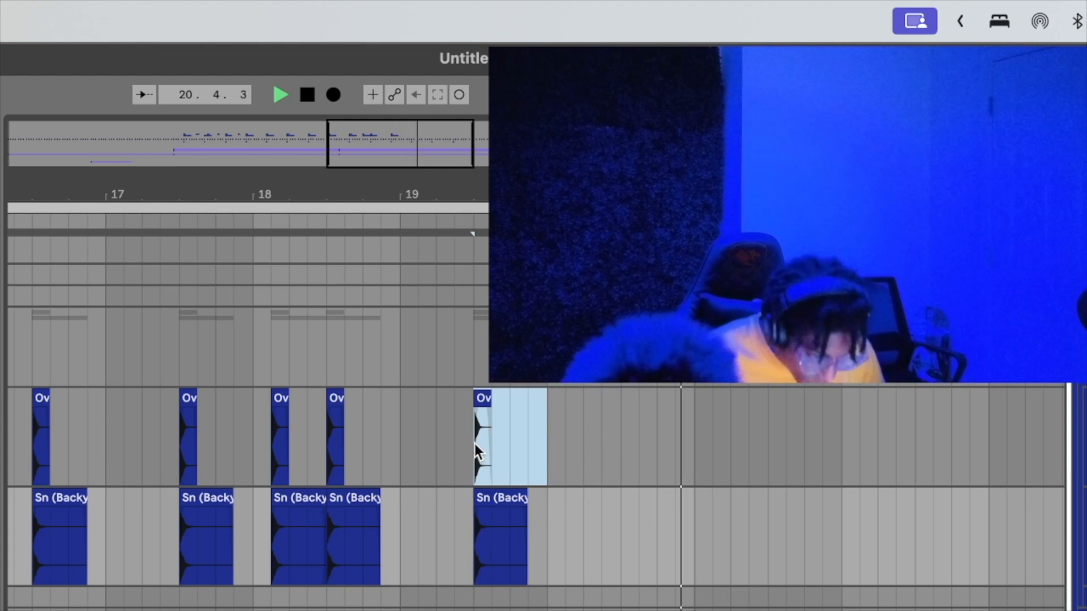
{"action": "left_click_drag", "start_coordinate": [474, 444], "coordinate": [539, 517]}
{"action": "key", "text": "space"}
{"action": "key", "text": "space"}
{"action": "scroll", "coordinate": [466, 527], "scroll_direction": "down", "scroll_amount": 2}
{"action": "scroll", "coordinate": [466, 528], "scroll_direction": "right", "scroll_amount": 1}
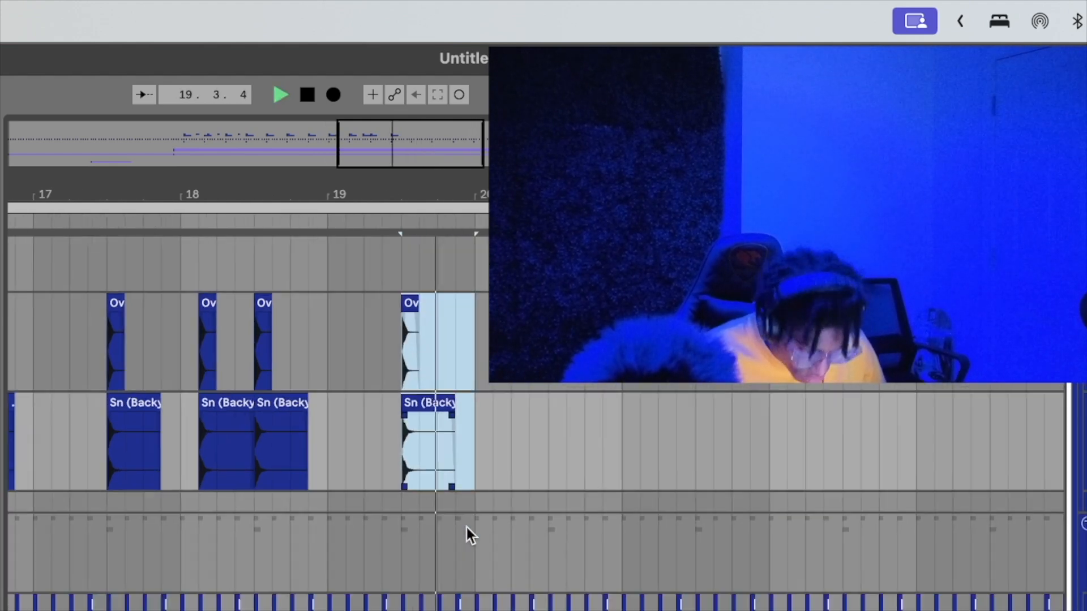
{"action": "left_click", "coordinate": [537, 451]}
{"action": "key", "text": "super+v"}
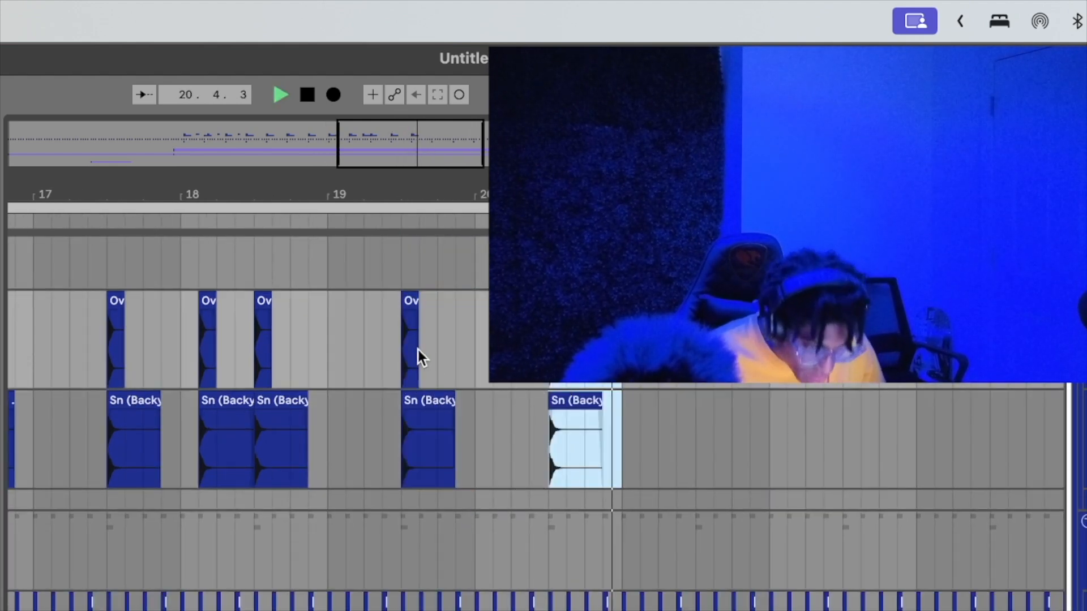
Duplicate the range from 19.3 to 21.2.3 twice on both the "Over…" and "Sn (Backyard)" tracks.
{"action": "left_click_drag", "start_coordinate": [411, 353], "coordinate": [673, 449]}
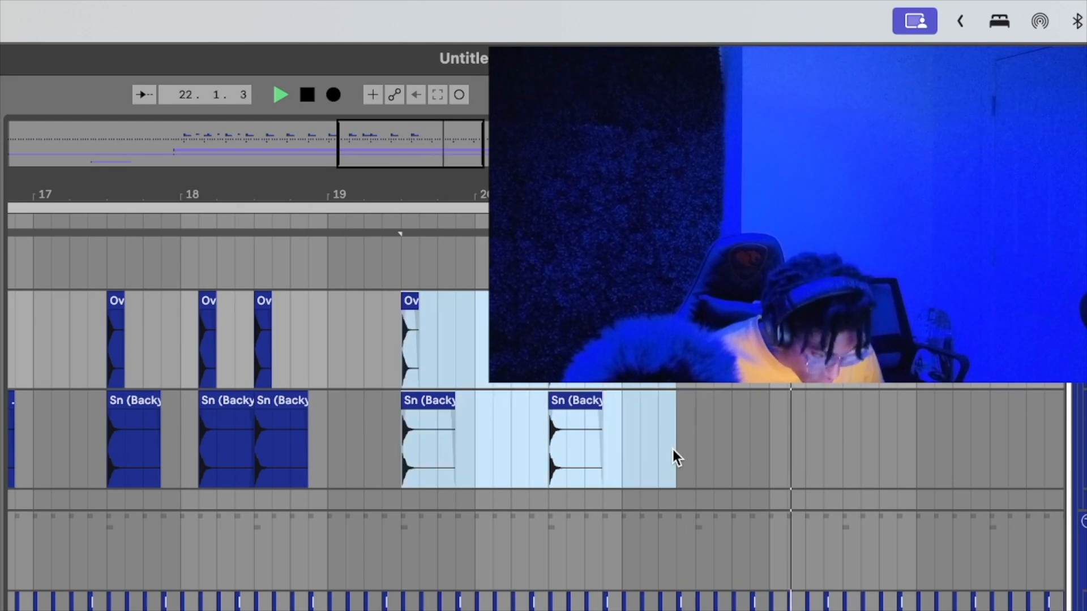
{"action": "key", "text": "super+d"}
{"action": "key", "text": "super+d"}
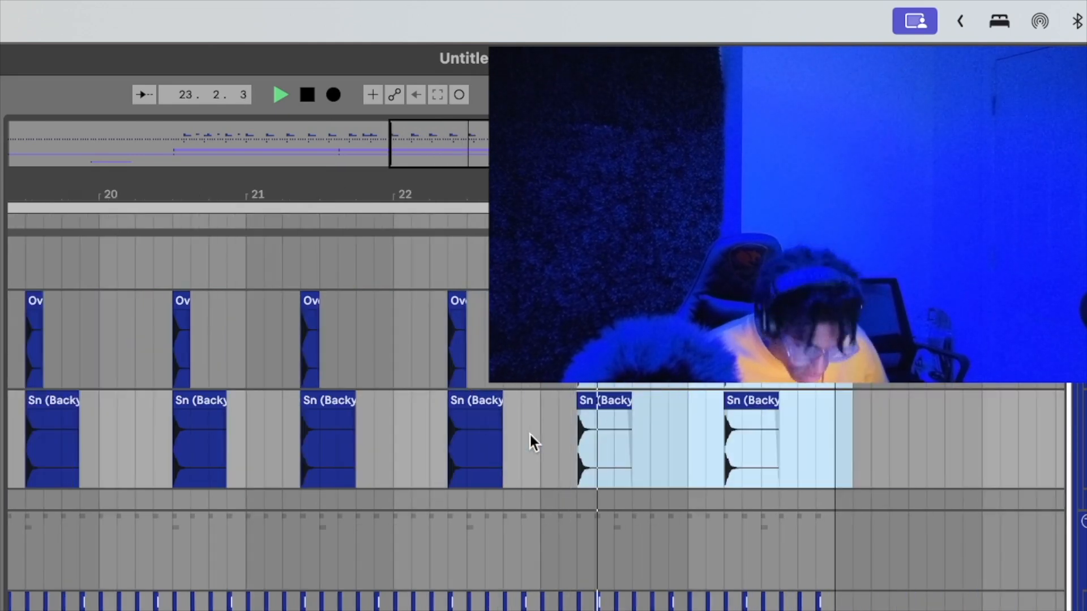
Nudge the duplicated clip pairs in bars 22, 23 and 24 later onto 22.3, 23.3 and 24.3.
{"action": "key", "text": "Right"}
{"action": "key", "text": "Right"}
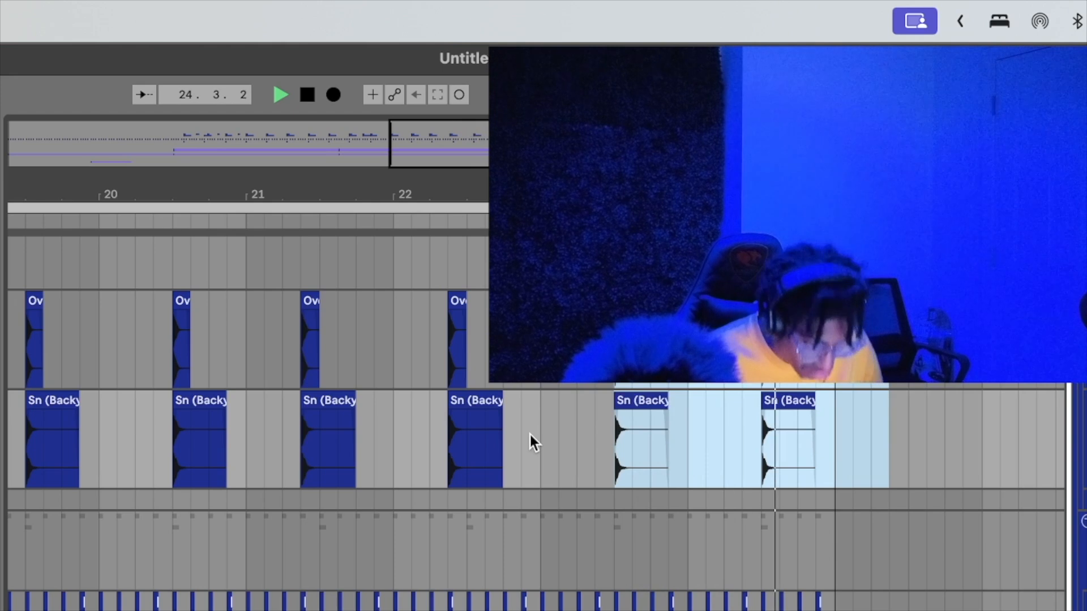
{"action": "scroll", "coordinate": [530, 434], "scroll_direction": "left", "scroll_amount": 2}
{"action": "left_click_drag", "start_coordinate": [504, 430], "coordinate": [605, 497]}
{"action": "key", "text": "Right"}
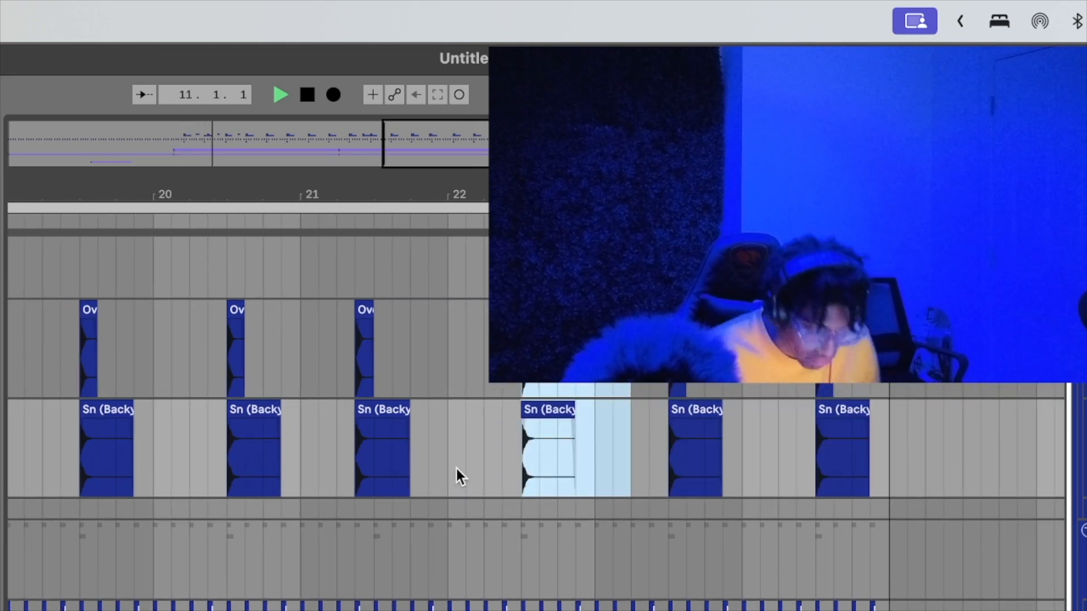
Paste the copied "Over…" and "Sn (Backyard)" clips at 19.2, starting on the "Sn (Backyard)" track.
{"action": "left_click_drag", "start_coordinate": [482, 166], "coordinate": [482, 114]}
{"action": "left_click", "coordinate": [417, 400]}
{"action": "key", "text": "super+v"}
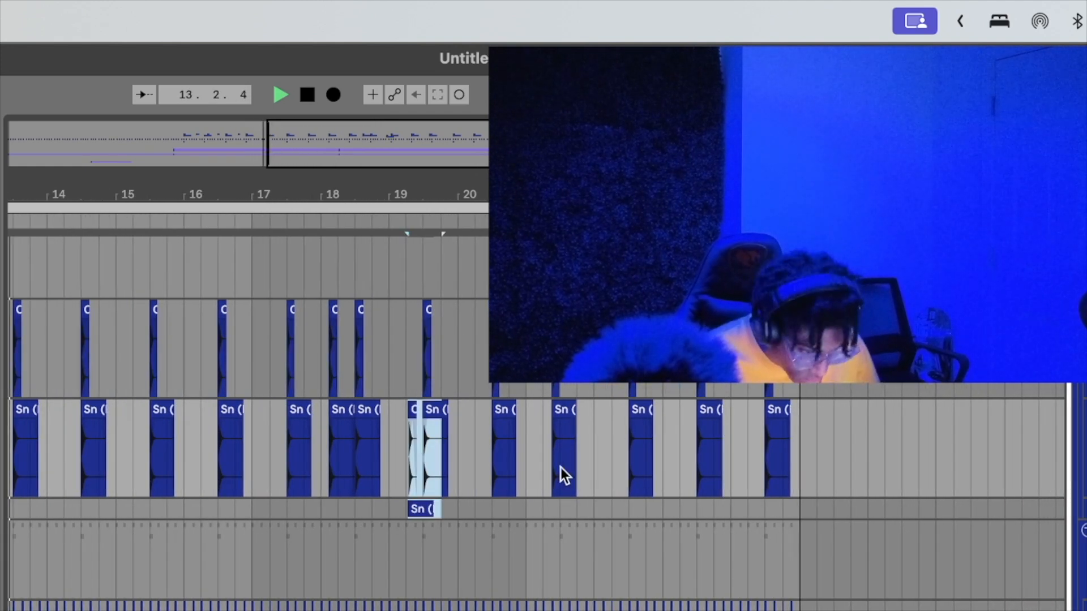
Undo the last clip paste at 19.2 and listen through the "Over…" and "Sn (Backyard)" pattern from bar 14 onward.
{"action": "key", "text": "super+z"}
{"action": "scroll", "coordinate": [578, 563], "scroll_direction": "left", "scroll_amount": 1}
{"action": "scroll", "coordinate": [579, 562], "scroll_direction": "left", "scroll_amount": 5}
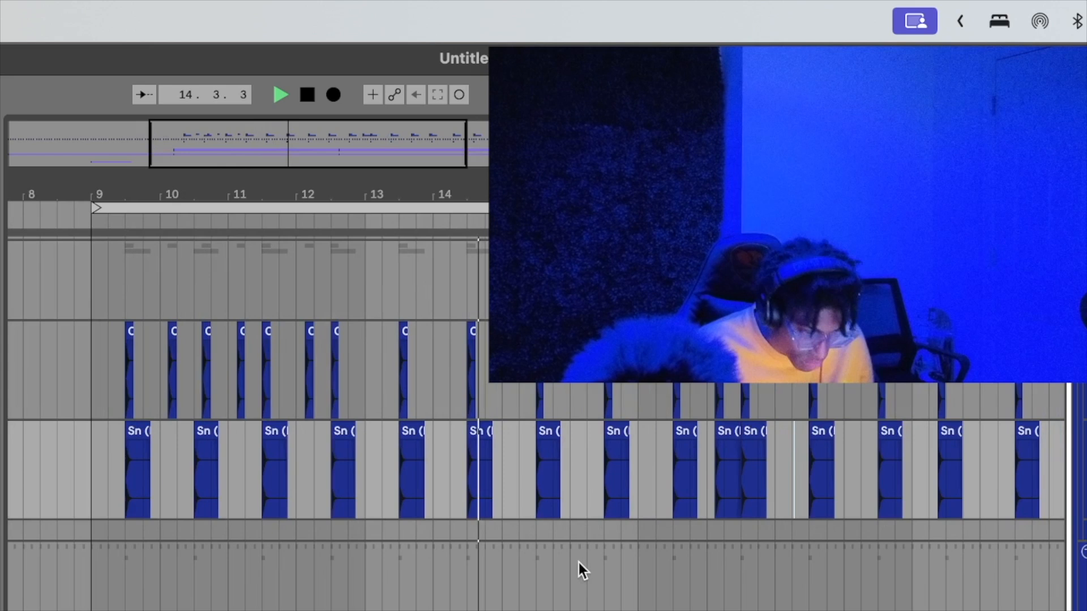
{"action": "scroll", "coordinate": [686, 599], "scroll_direction": "right", "scroll_amount": 2}
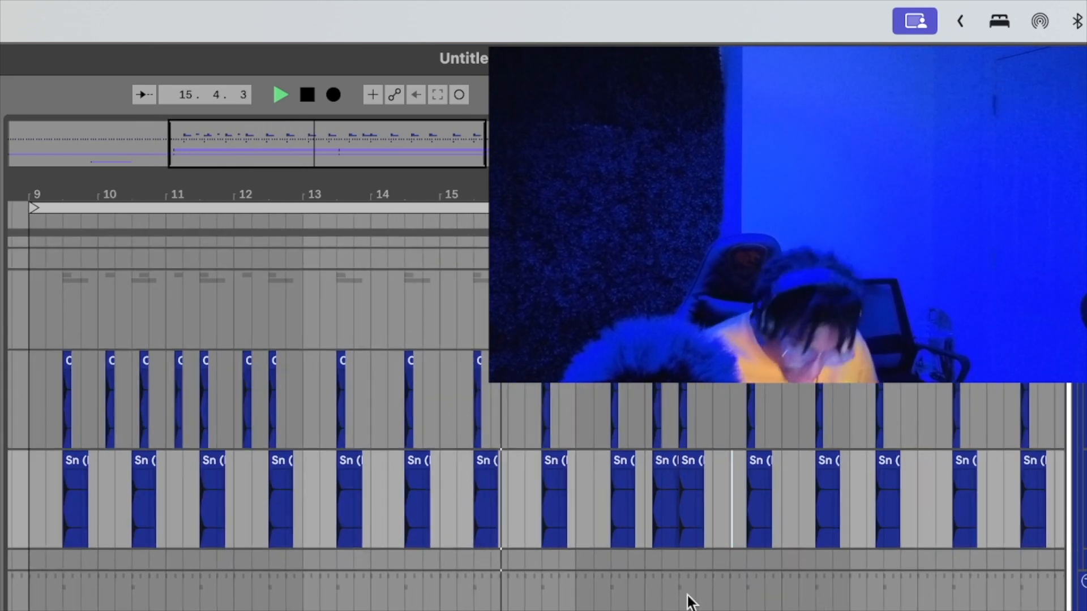
{"action": "scroll", "coordinate": [686, 598], "scroll_direction": "right", "scroll_amount": 2}
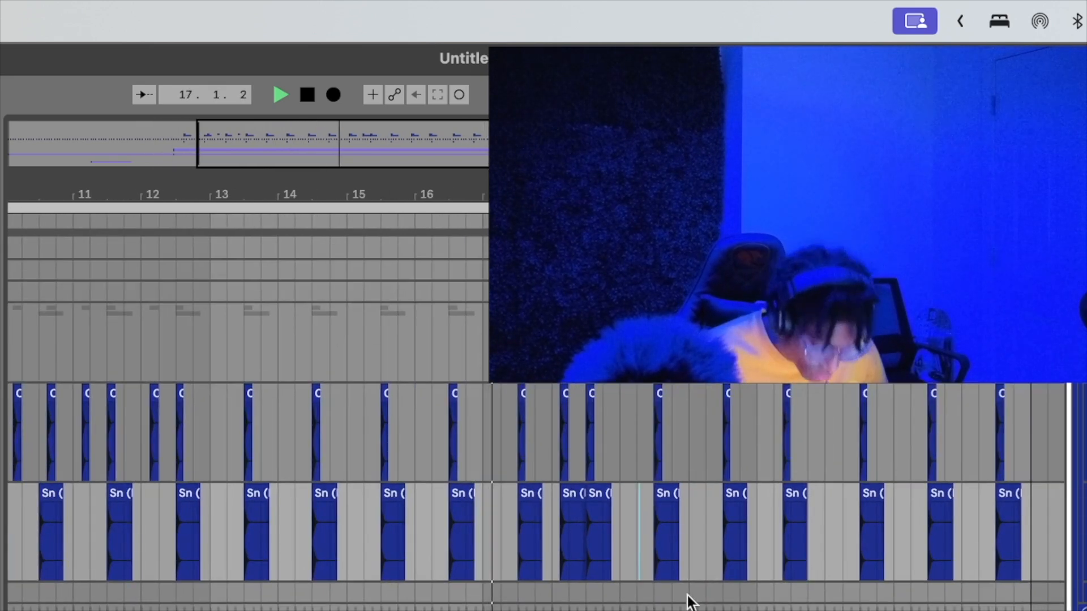
{"action": "scroll", "coordinate": [686, 599], "scroll_direction": "right", "scroll_amount": 2}
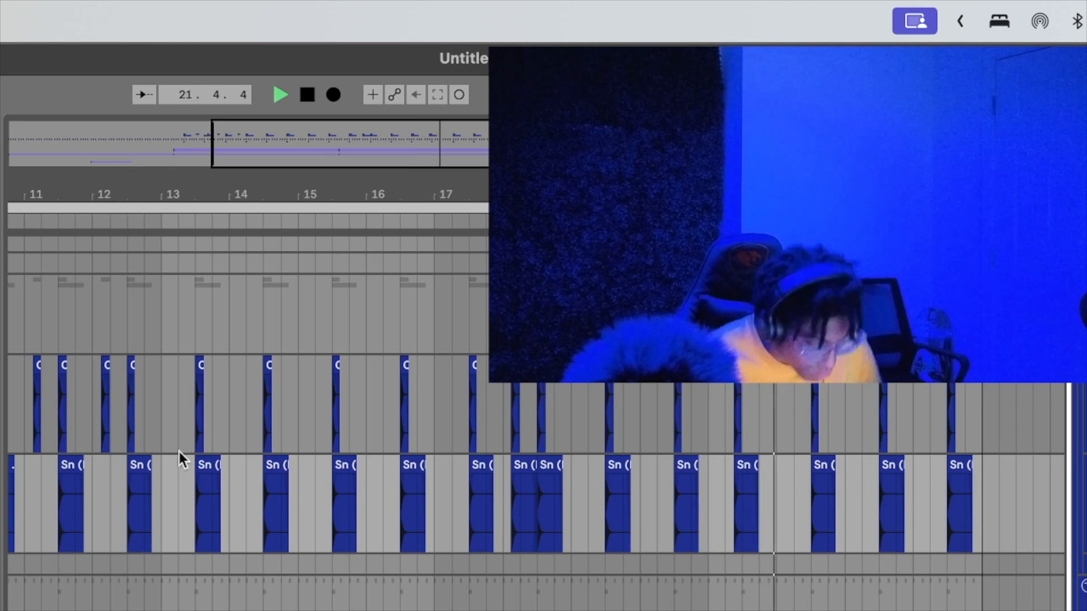
Replay the section from 20.3 to check the timing of the "Over…" and "Sn (Backyard)" hits in bars 20 and 21.
{"action": "left_click_drag", "start_coordinate": [445, 139], "coordinate": [446, 227]}
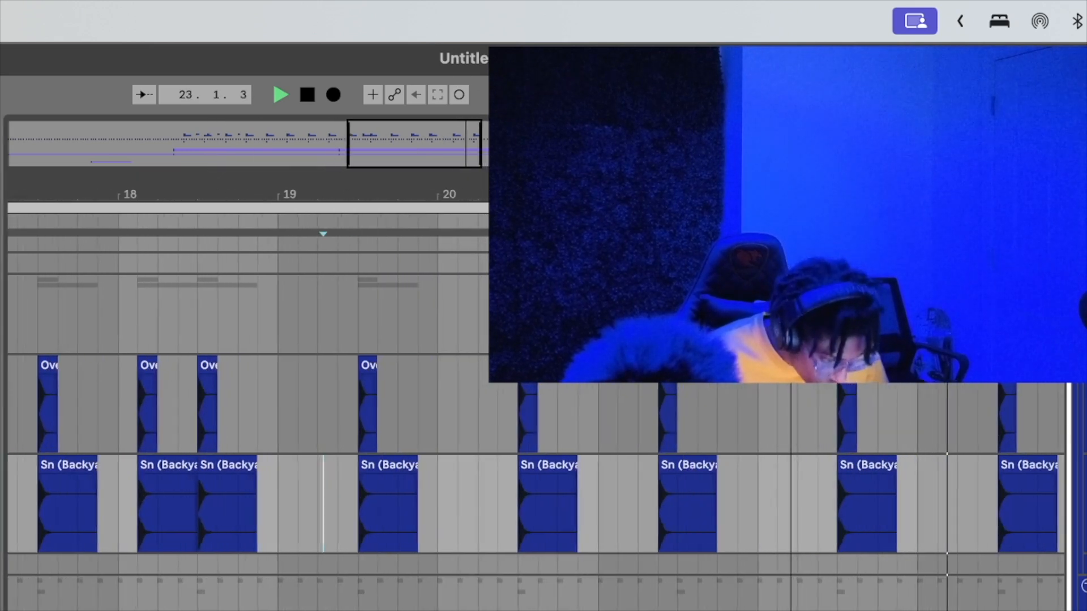
{"action": "key", "text": "space"}
{"action": "key", "text": "space"}
{"action": "key", "text": "space"}
{"action": "scroll", "coordinate": [764, 472], "scroll_direction": "right", "scroll_amount": 3}
{"action": "scroll", "coordinate": [764, 472], "scroll_direction": "down", "scroll_amount": 1}
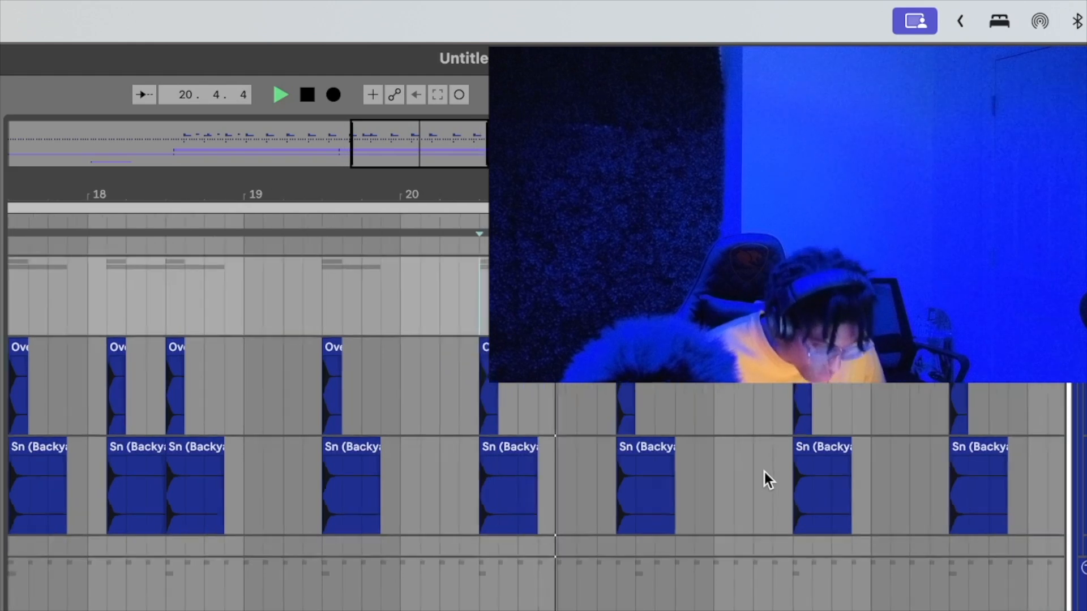
{"action": "key", "text": "space"}
{"action": "key", "text": "space"}
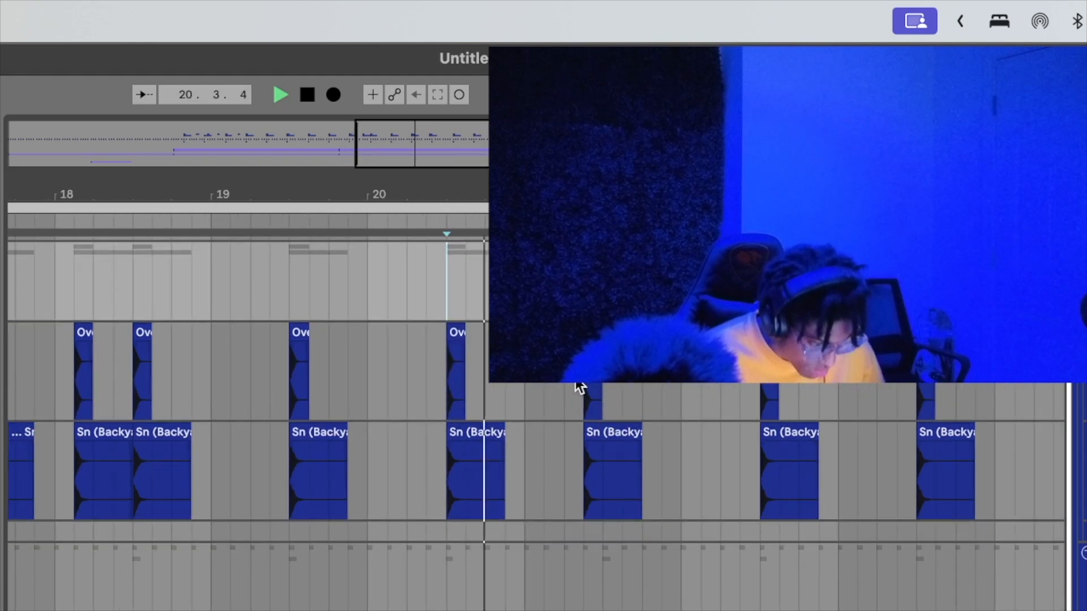
Move the bar 21 "Sn (Backyard)" clip to 21.3, duplicate the "Over…" clip onto 21.3, and play from 20.3.
{"action": "left_click_drag", "start_coordinate": [580, 390], "coordinate": [644, 441]}
{"action": "key", "text": "space"}
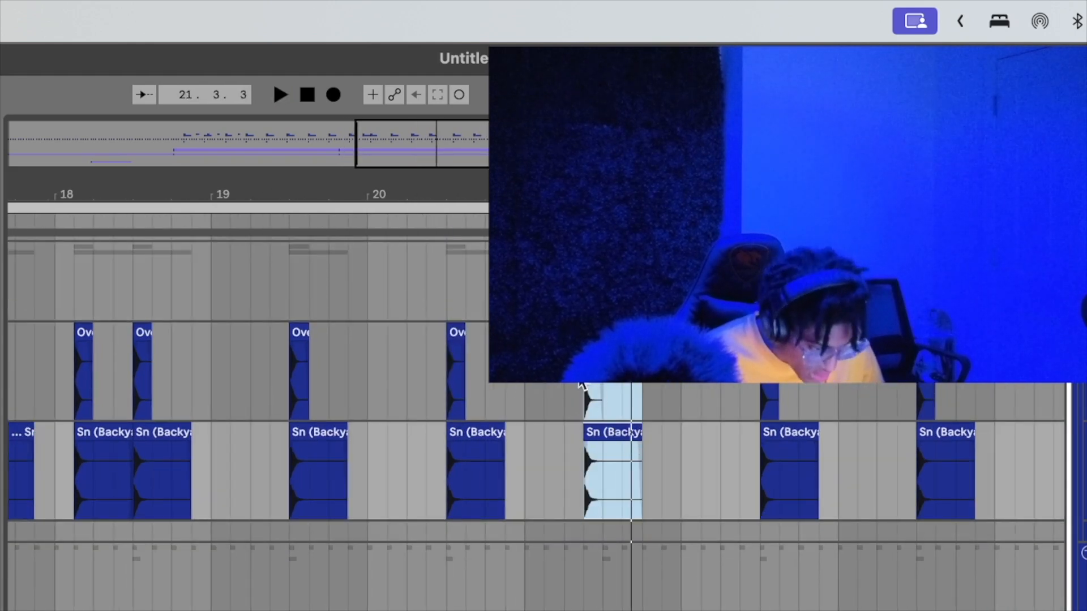
{"action": "left_click", "coordinate": [613, 429]}
{"action": "key", "text": "Right"}
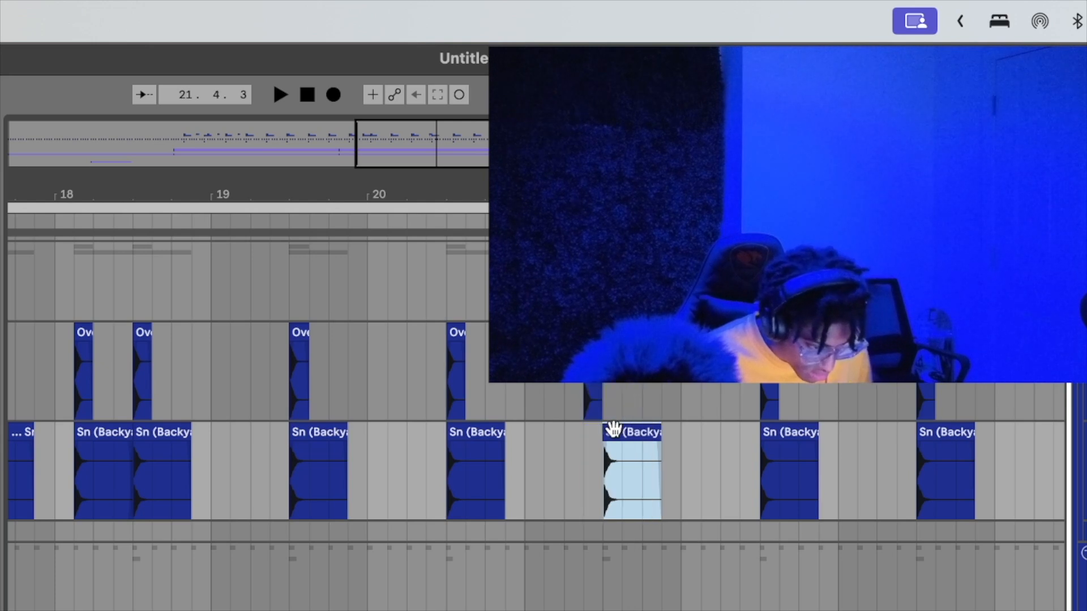
{"action": "left_click", "coordinate": [592, 334]}
{"action": "key", "text": "super+d"}
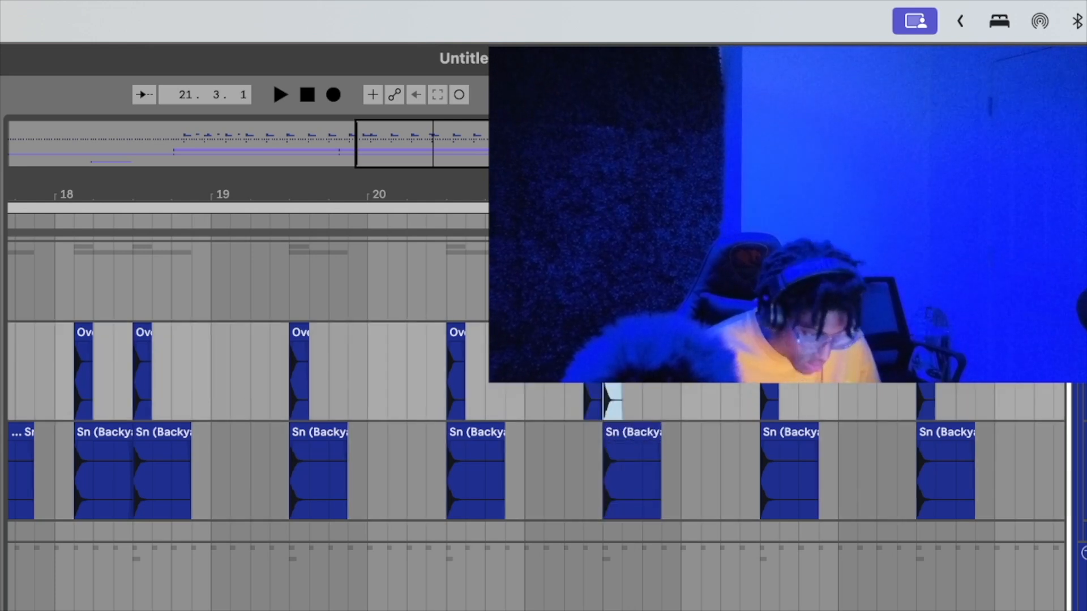
{"action": "left_click", "coordinate": [446, 283]}
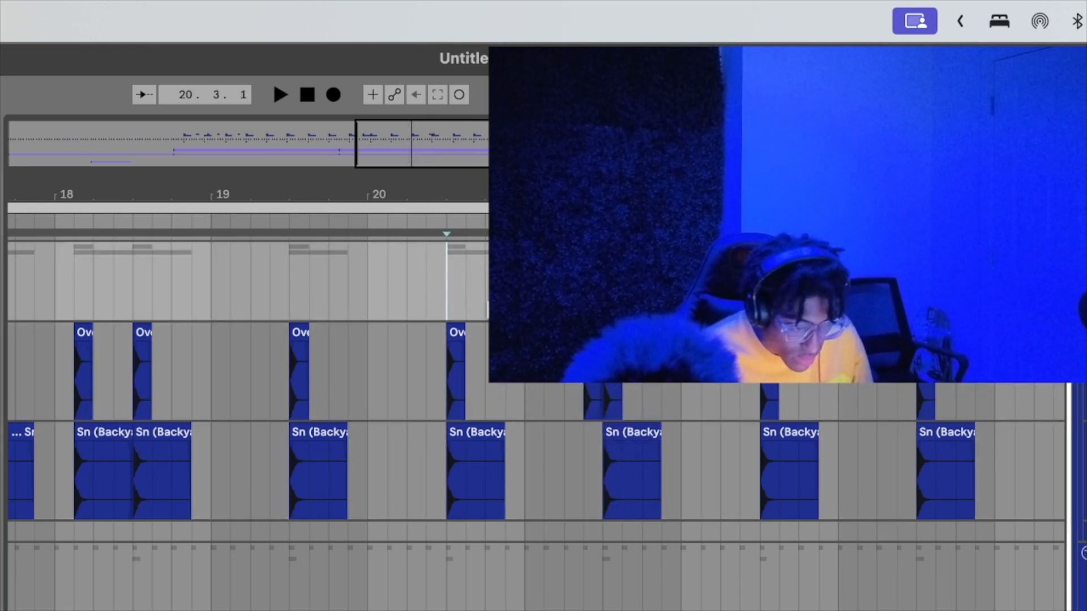
{"action": "left_click_drag", "start_coordinate": [462, 147], "coordinate": [463, 133]}
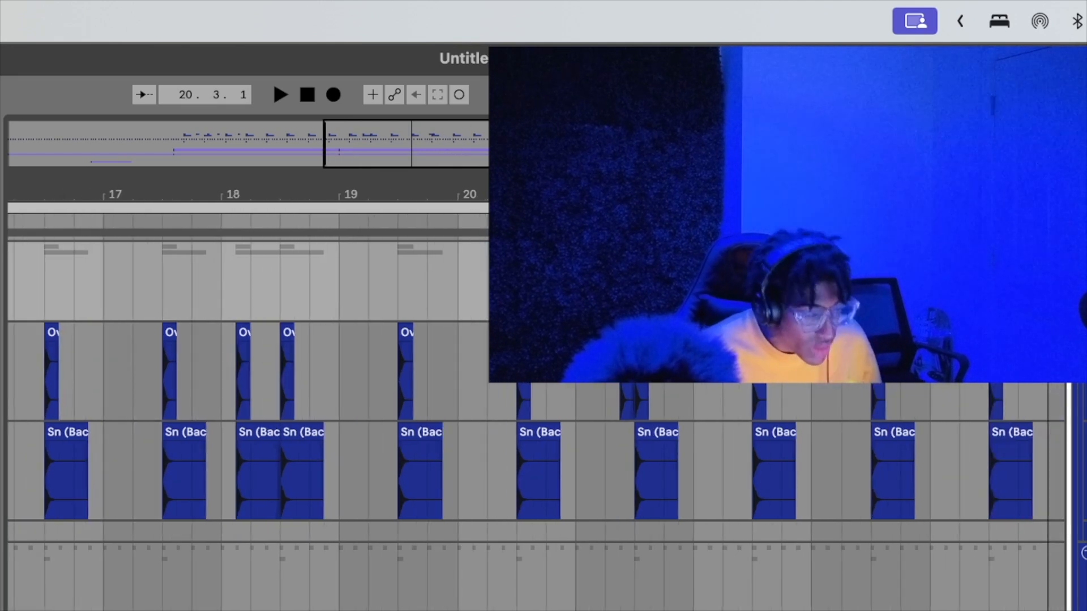
{"action": "key", "text": "space"}
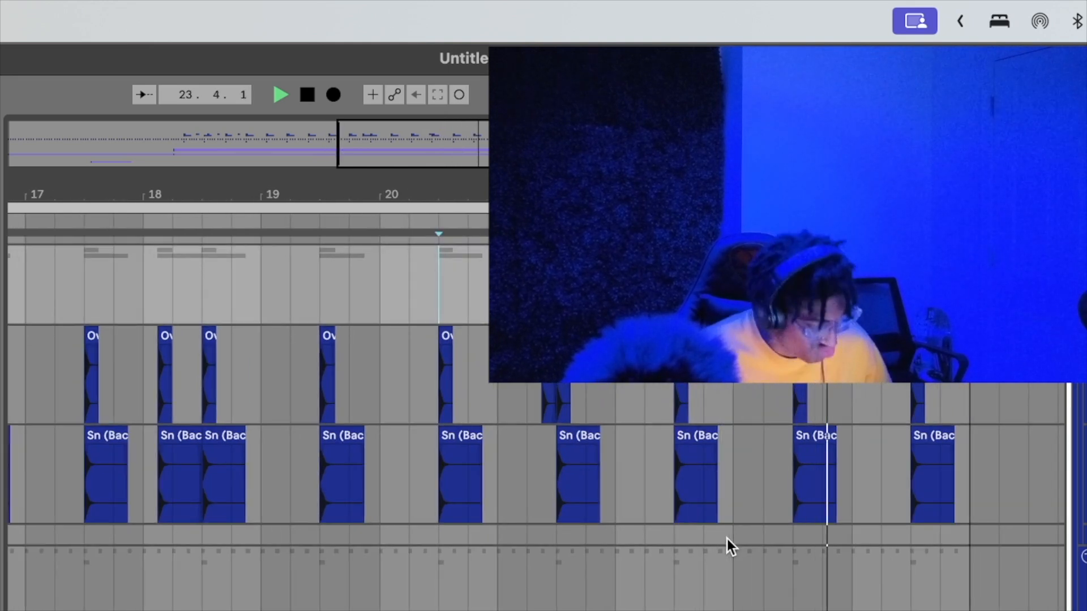
Place the "ALL RED" sample at bar 9 on the empty track, trim it to one beat and duplicate it once.
{"action": "scroll", "coordinate": [849, 601], "scroll_direction": "left", "scroll_amount": 10}
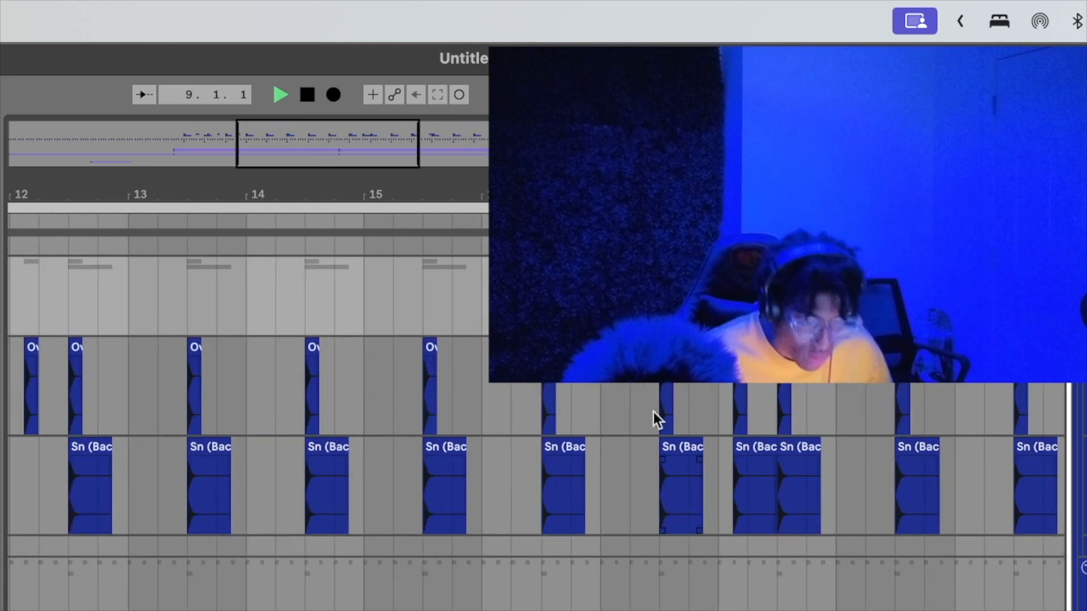
{"action": "left_click_drag", "start_coordinate": [357, 120], "coordinate": [356, 86]}
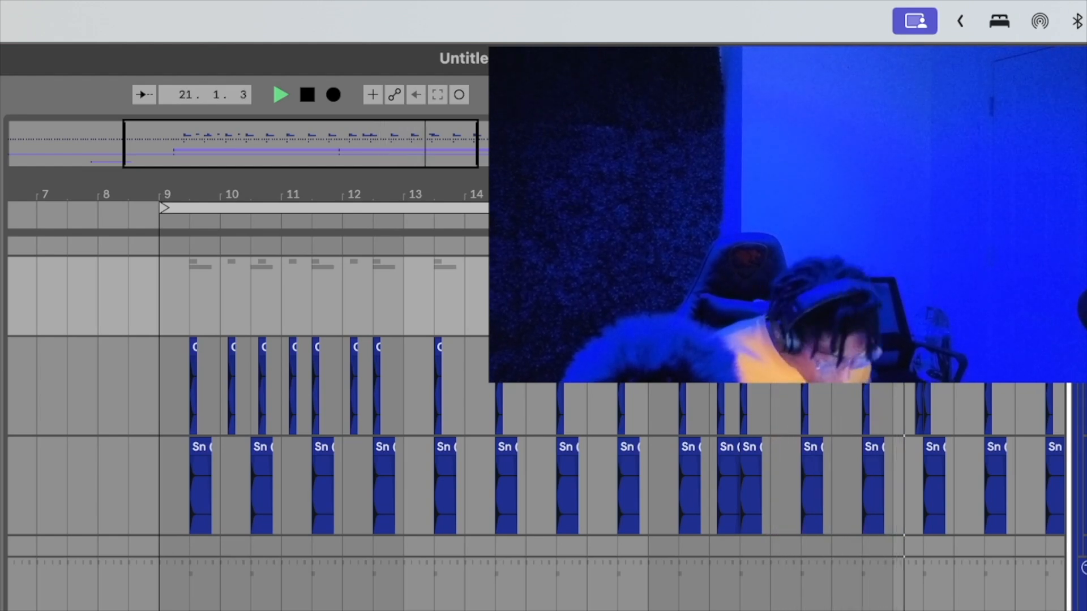
{"action": "scroll", "coordinate": [250, 604], "scroll_direction": "down", "scroll_amount": 5}
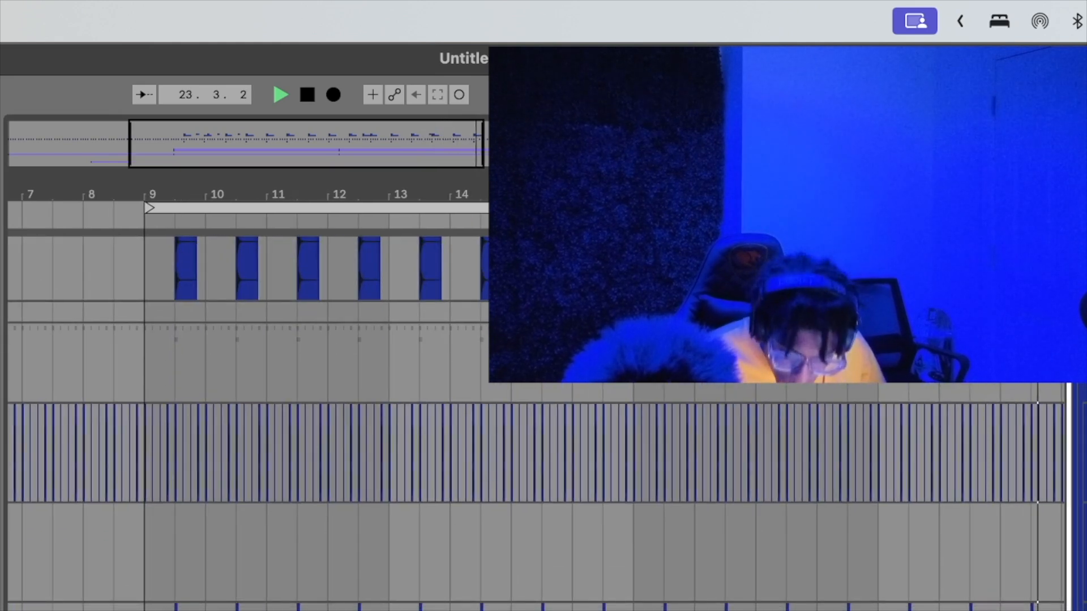
{"action": "left_click_drag", "start_coordinate": [9, 528], "coordinate": [145, 536]}
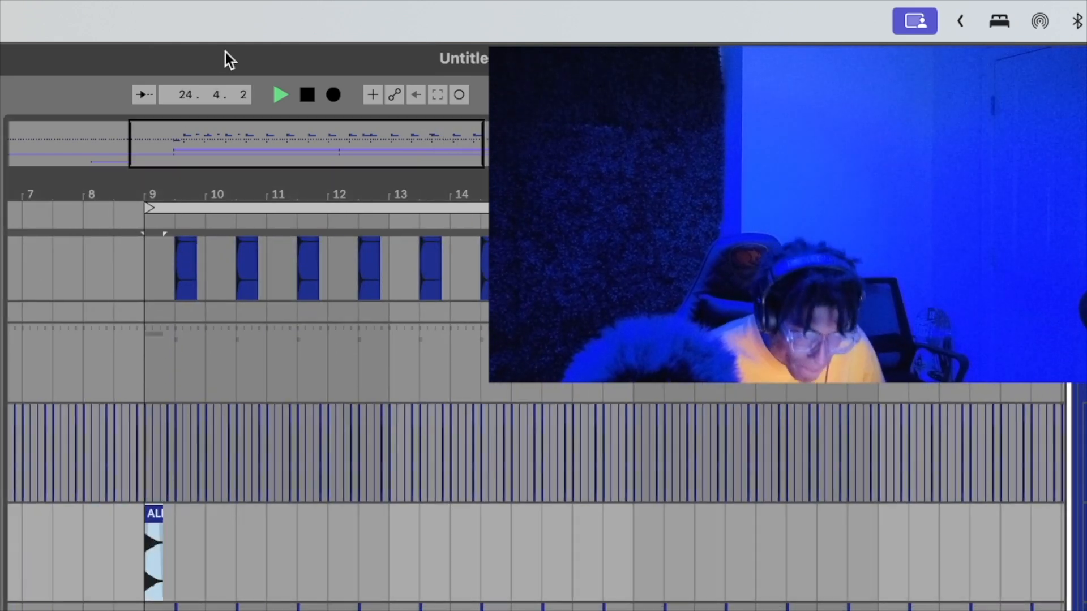
{"action": "left_click_drag", "start_coordinate": [163, 143], "coordinate": [163, 198]}
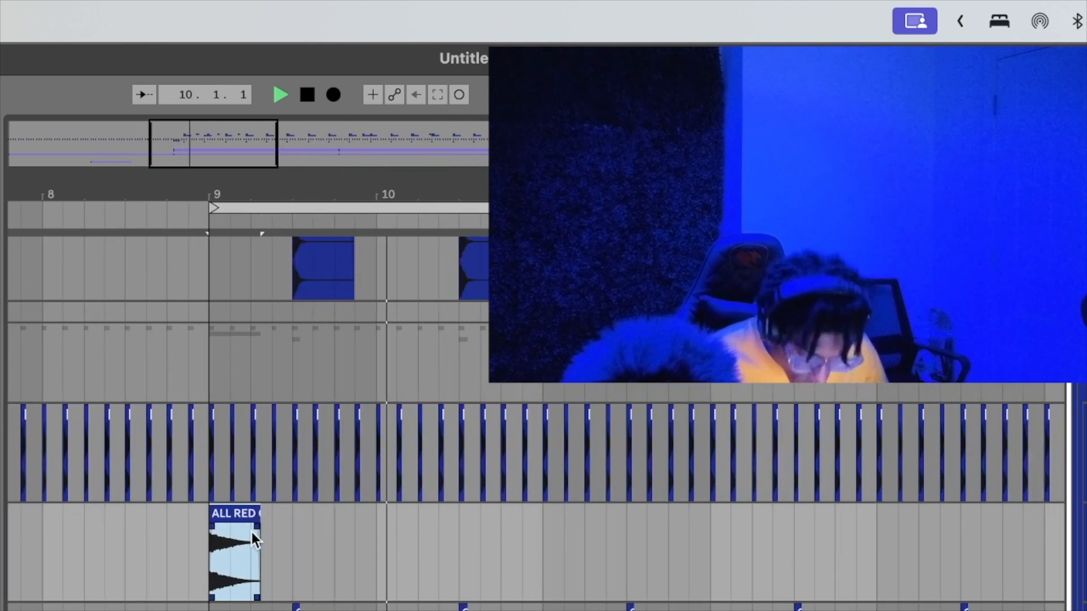
{"action": "left_click_drag", "start_coordinate": [259, 535], "coordinate": [250, 534]}
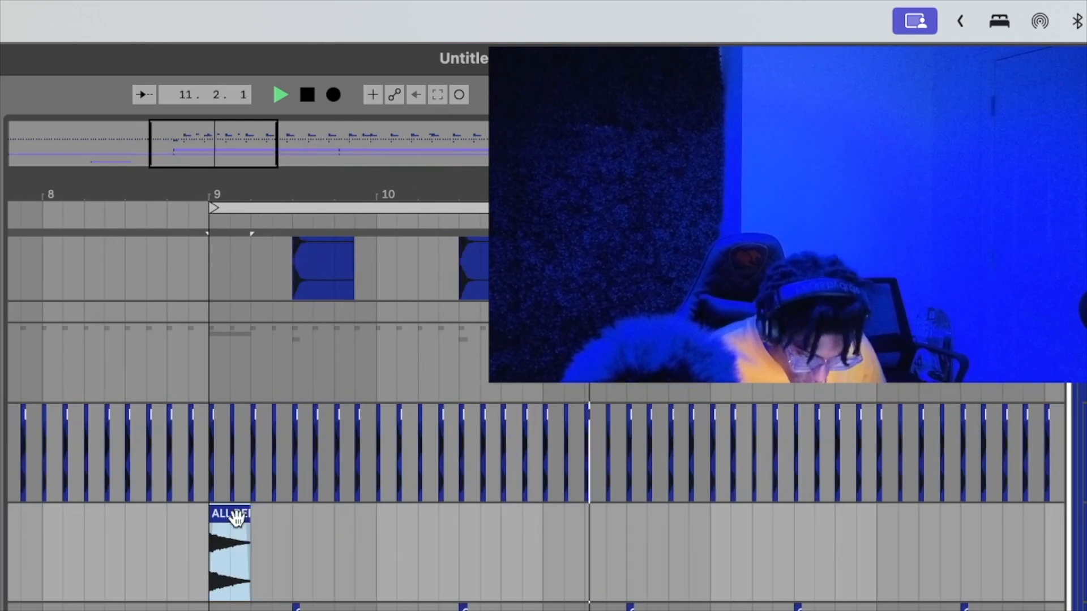
{"action": "key", "text": "super+d"}
{"action": "left_click", "coordinate": [200, 548]}
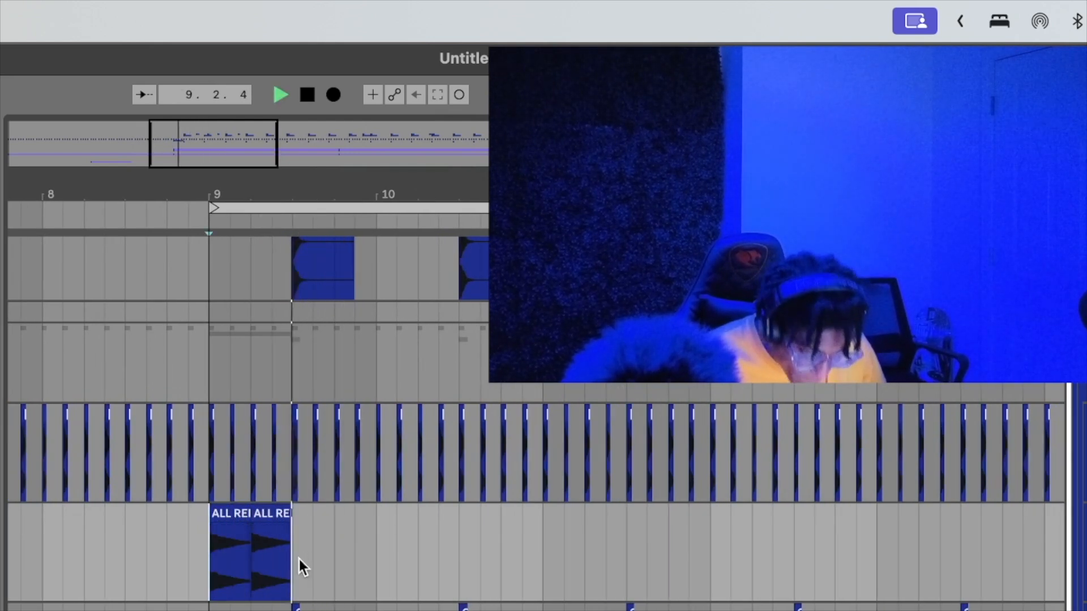
Duplicate the pair of "ALL RED" clips repeatedly to fill the track from bar 9 to 16.3.
{"action": "left_click_drag", "start_coordinate": [298, 559], "coordinate": [217, 554]}
{"action": "key", "text": "super+d"}
{"action": "key", "text": "super+d"}
{"action": "key", "text": "super+d"}
{"action": "key", "text": "super+d"}
{"action": "key", "text": "super+d"}
{"action": "key", "text": "super+d"}
{"action": "key", "text": "super+d"}
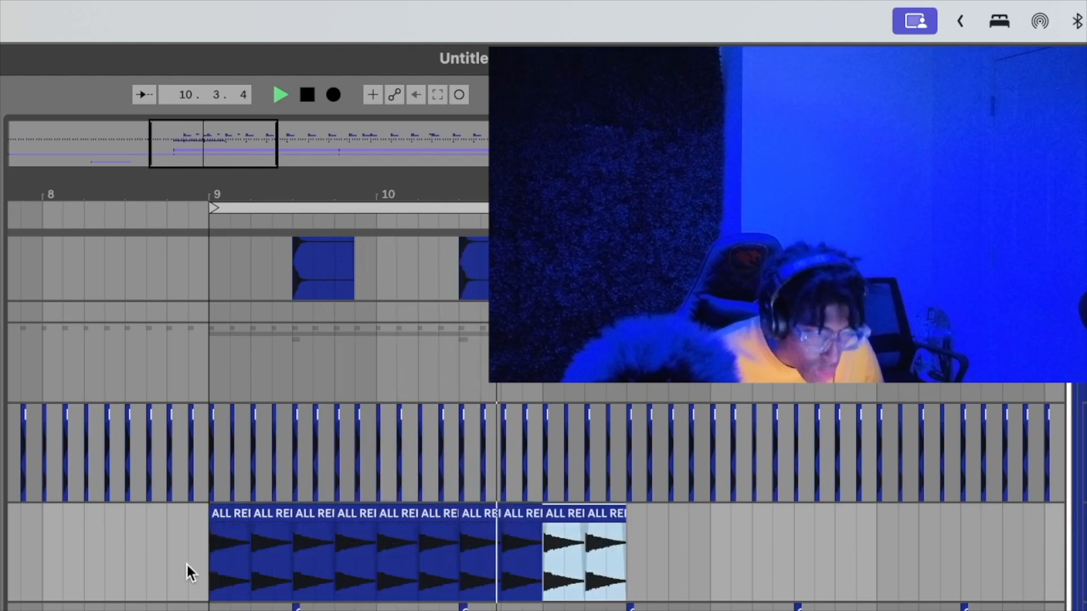
{"action": "key", "text": "super+d"}
{"action": "key", "text": "super+d"}
{"action": "key", "text": "super+d"}
{"action": "key", "text": "super+d"}
{"action": "key", "text": "super+d"}
{"action": "key", "text": "super+d"}
{"action": "key", "text": "super+d"}
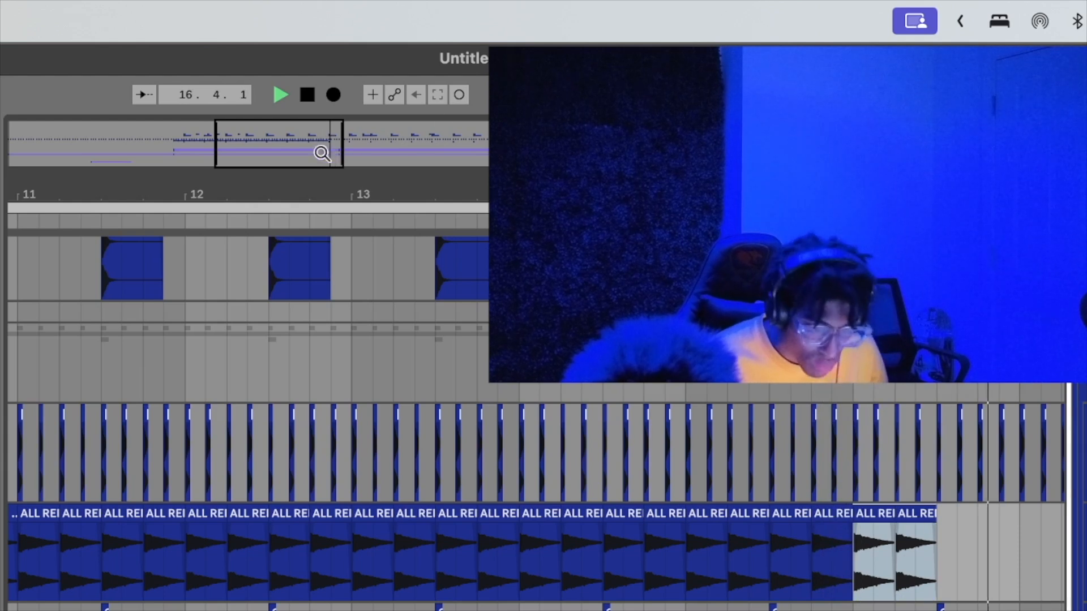
Play the arrangement from bar 7 to hear how the repeated "ALL RED" hits enter at bar 9.
{"action": "key", "text": "space"}
{"action": "key", "text": "space"}
{"action": "left_click_drag", "start_coordinate": [320, 151], "coordinate": [303, 102]}
{"action": "left_click", "coordinate": [172, 266]}
{"action": "key", "text": "space"}
{"action": "key", "text": "space"}
{"action": "scroll", "coordinate": [409, 458], "scroll_direction": "up", "scroll_amount": 3}
{"action": "scroll", "coordinate": [409, 458], "scroll_direction": "right", "scroll_amount": 3}
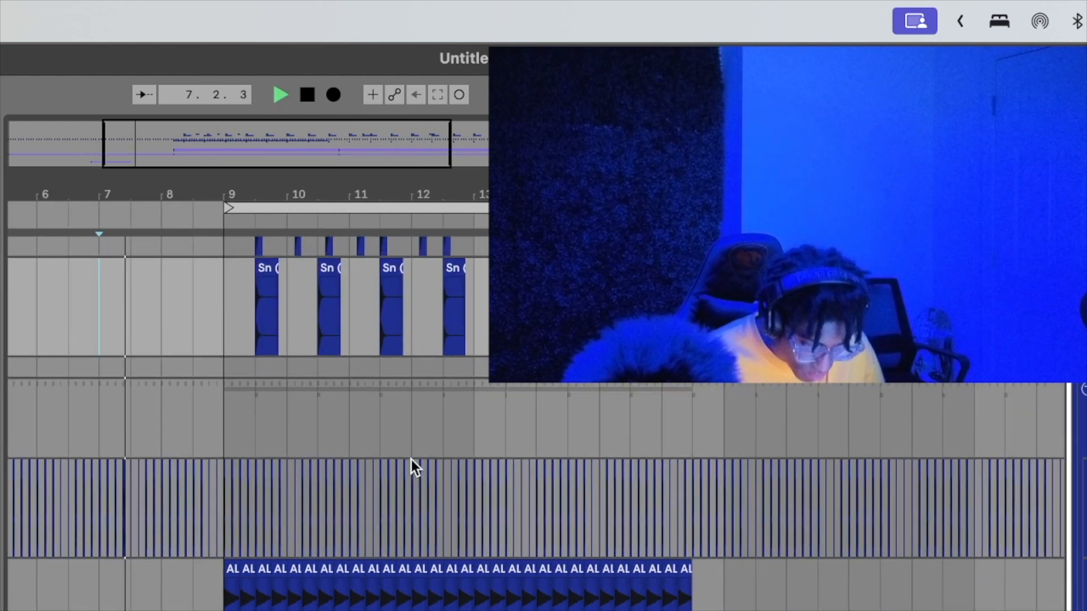
Duplicate the existing run of "ALL RED" clips to fill its track up to bar 25, and listen to the loop.
{"action": "left_click_drag", "start_coordinate": [666, 607], "coordinate": [198, 608]}
{"action": "key", "text": "super+d"}
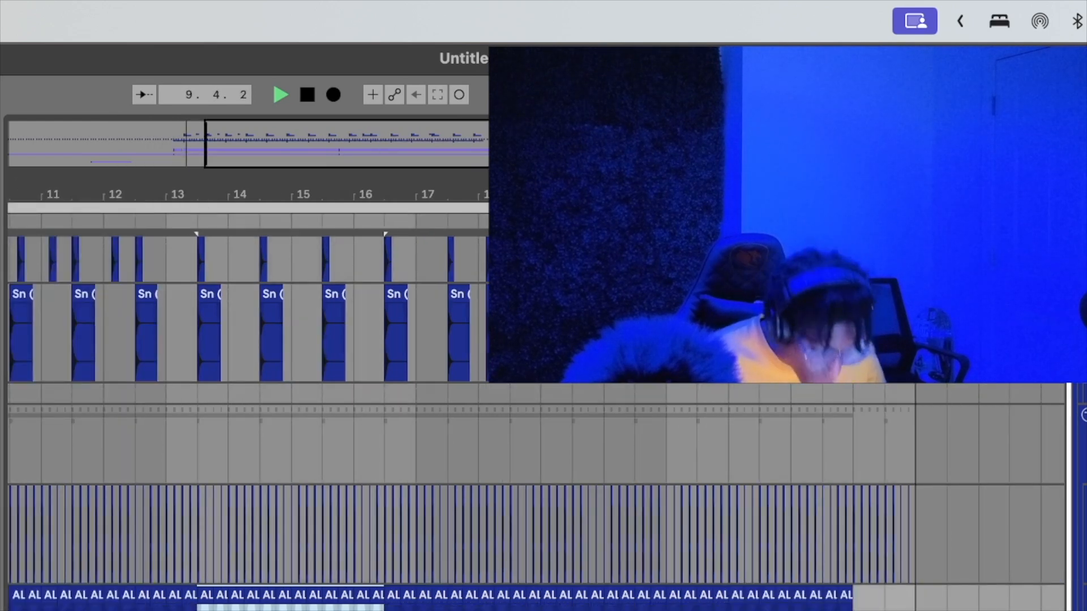
{"action": "scroll", "coordinate": [409, 458], "scroll_direction": "left", "scroll_amount": 3}
{"action": "key", "text": "space"}
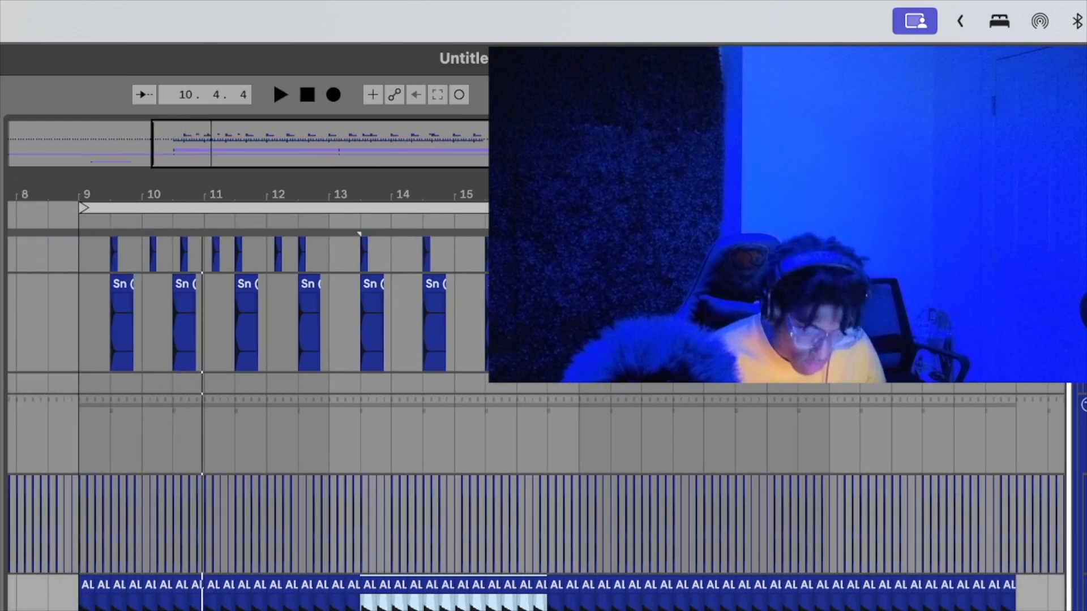
{"action": "key", "text": "space"}
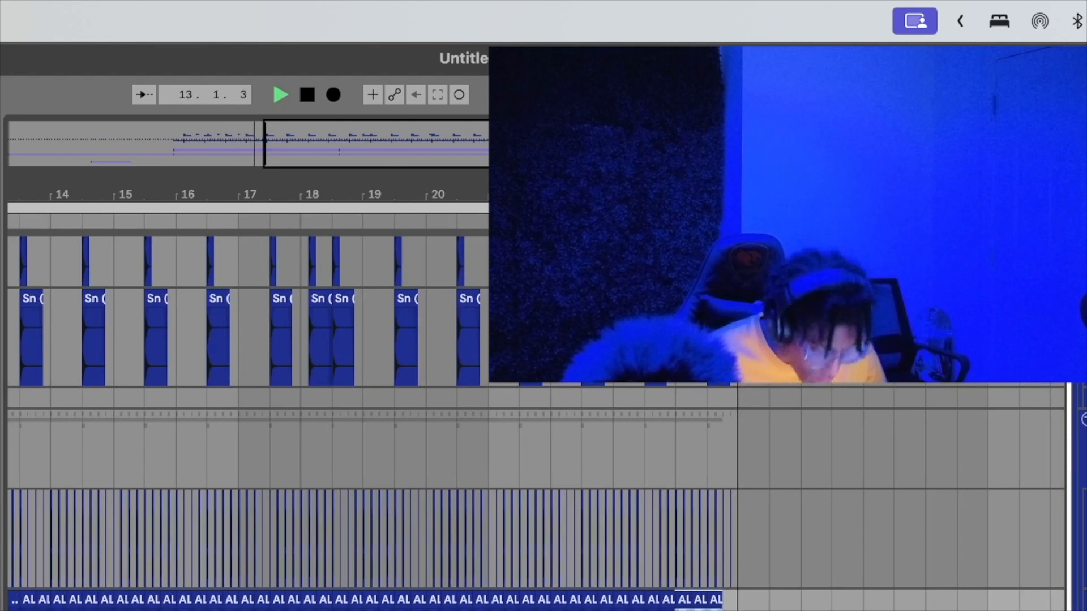
{"action": "scroll", "coordinate": [429, 588], "scroll_direction": "left", "scroll_amount": 5}
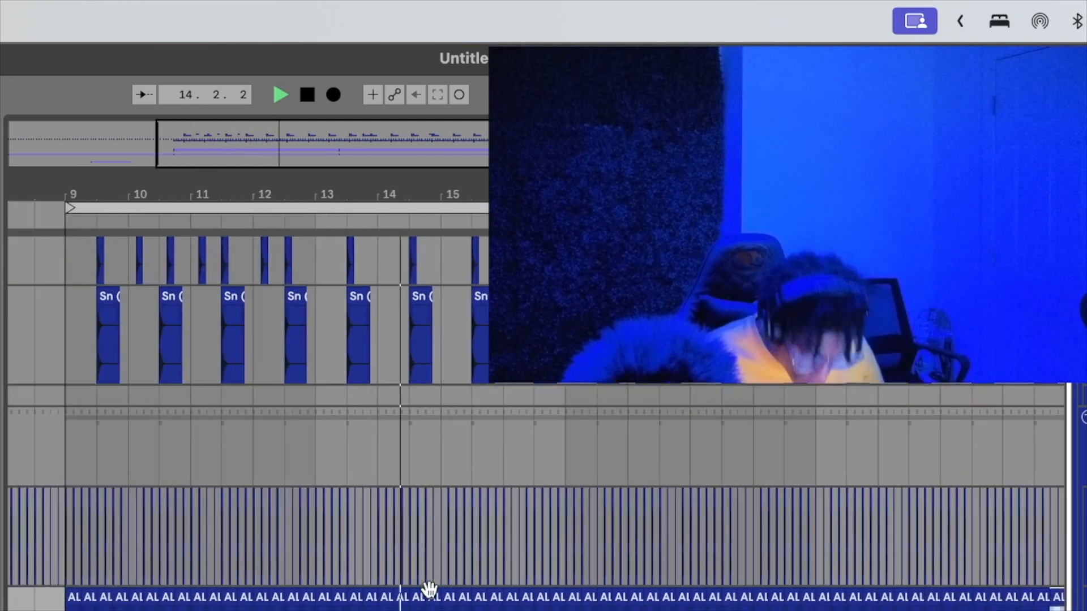
{"action": "scroll", "coordinate": [429, 589], "scroll_direction": "left", "scroll_amount": 2}
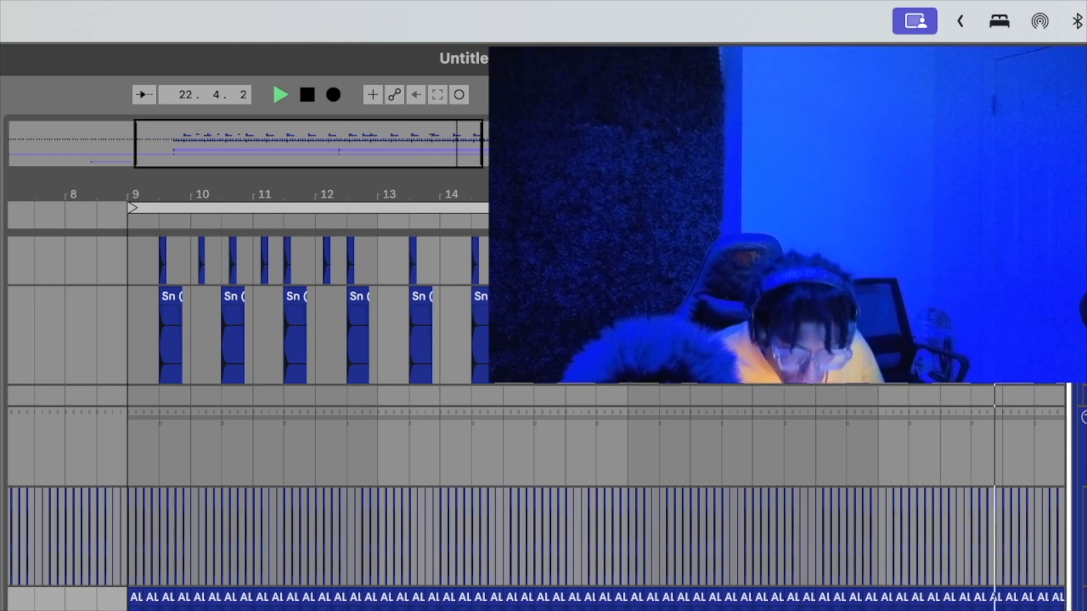
{"action": "left_click_drag", "start_coordinate": [224, 145], "coordinate": [225, 116]}
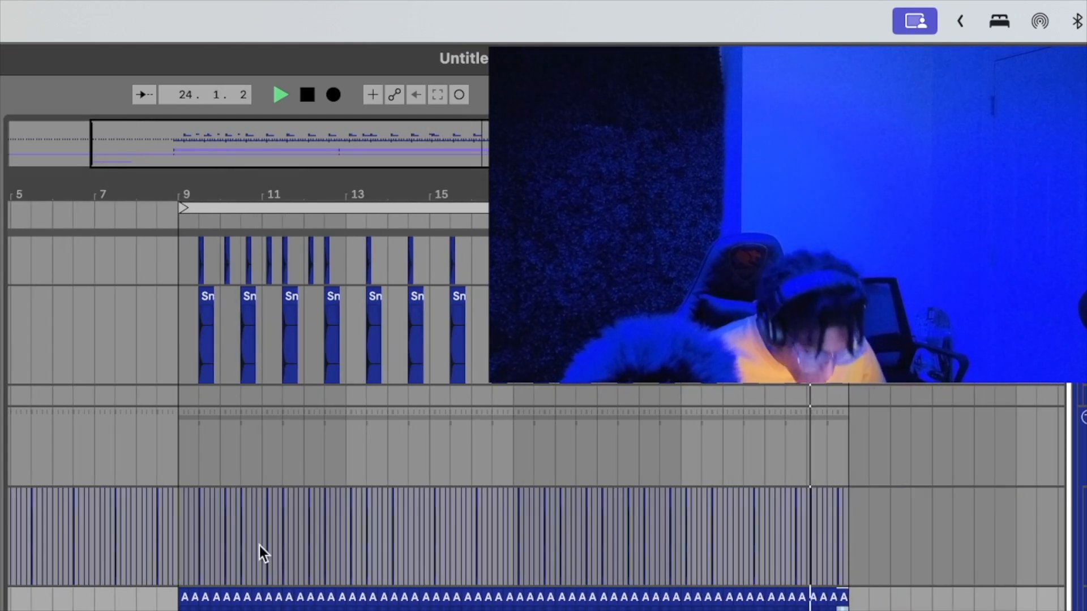
Add an empty MIDI track below the two melody tracks and copy the lower track's MIDI clip onto it from bar 9 to 17.
{"action": "scroll", "coordinate": [259, 546], "scroll_direction": "down", "scroll_amount": 10}
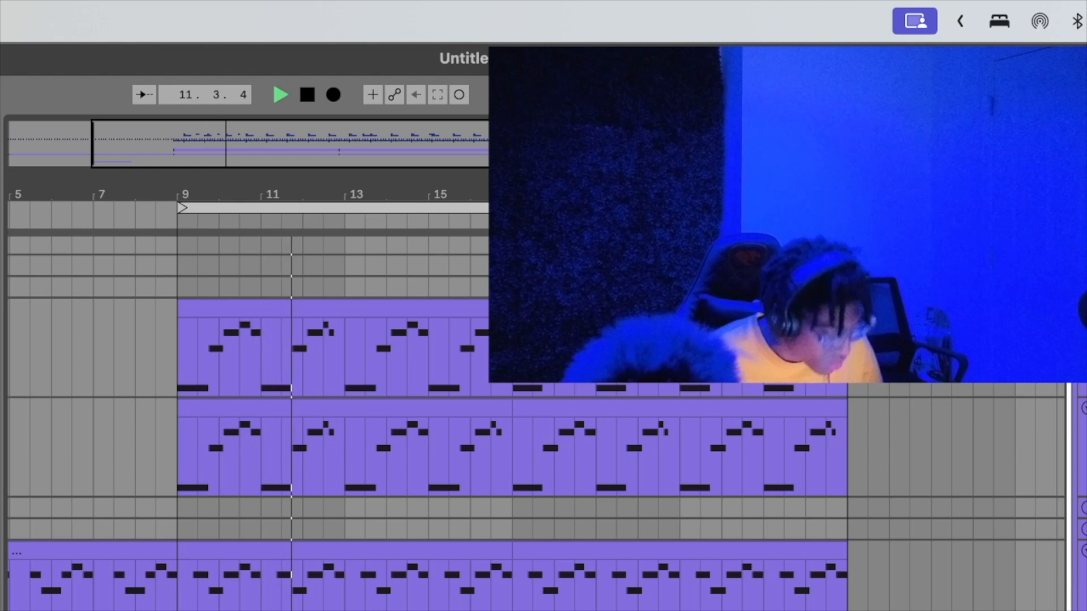
{"action": "scroll", "coordinate": [536, 423], "scroll_direction": "up", "scroll_amount": 5}
{"action": "scroll", "coordinate": [535, 424], "scroll_direction": "down", "scroll_amount": 5}
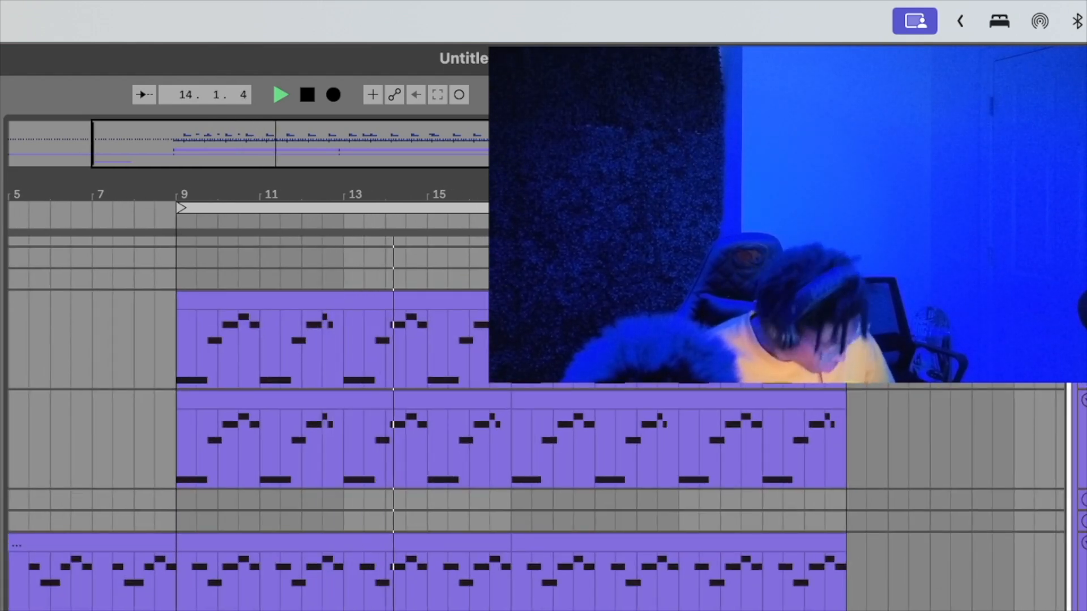
{"action": "key", "text": "super+shift+t"}
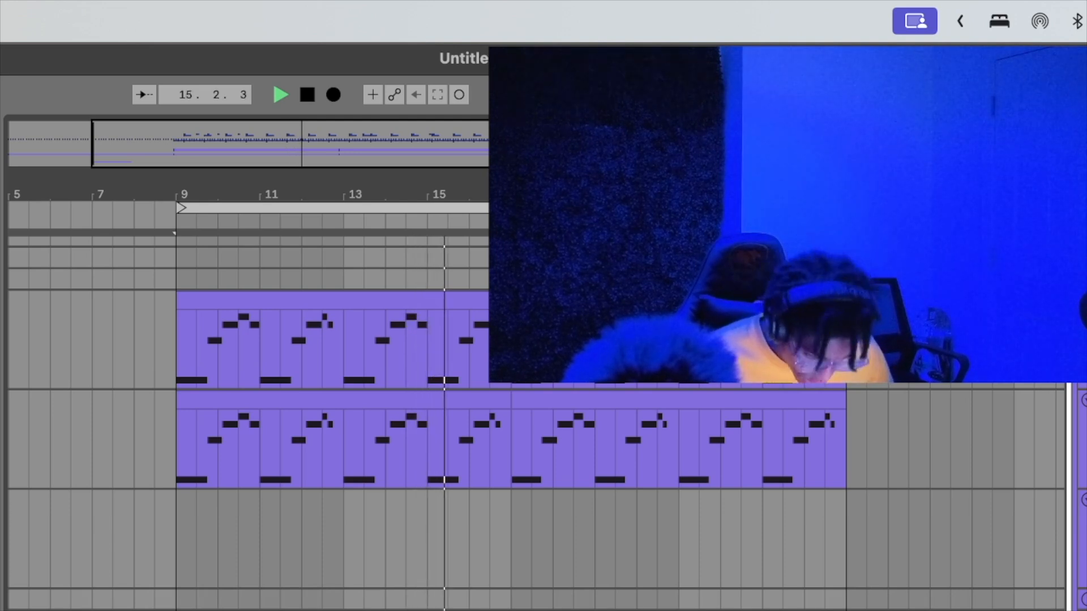
{"action": "left_click_drag", "start_coordinate": [409, 610], "coordinate": [416, 532]}
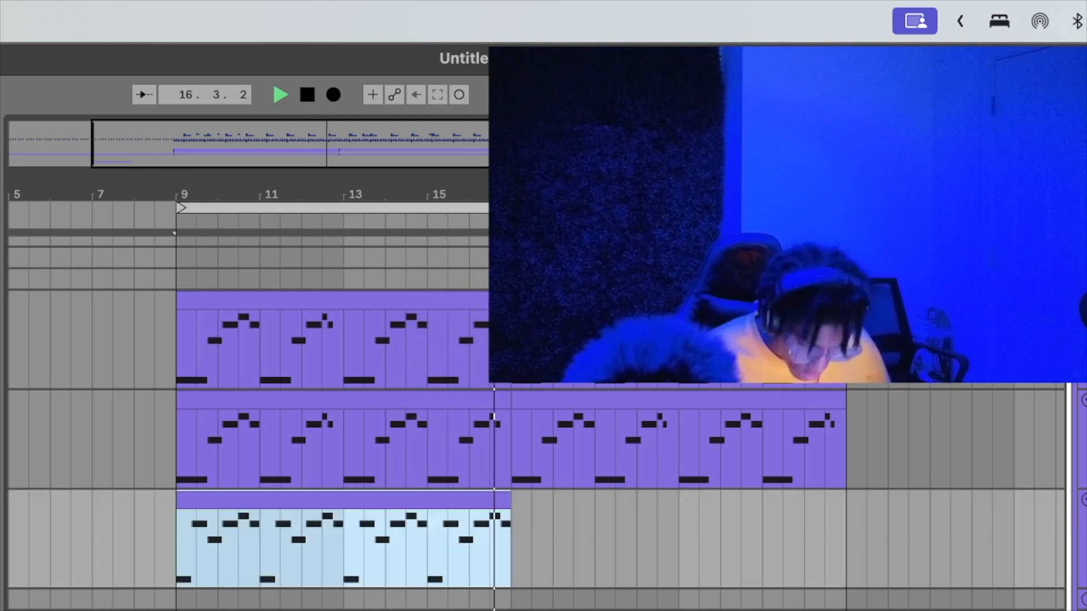
Open Arcade on the newly added melody track, browse its instruments and load the Dark Pop arpeggio instrument whose name ends in "Starlight".
{"action": "double_click", "coordinate": [281, 508]}
{"action": "double_click", "coordinate": [239, 529]}
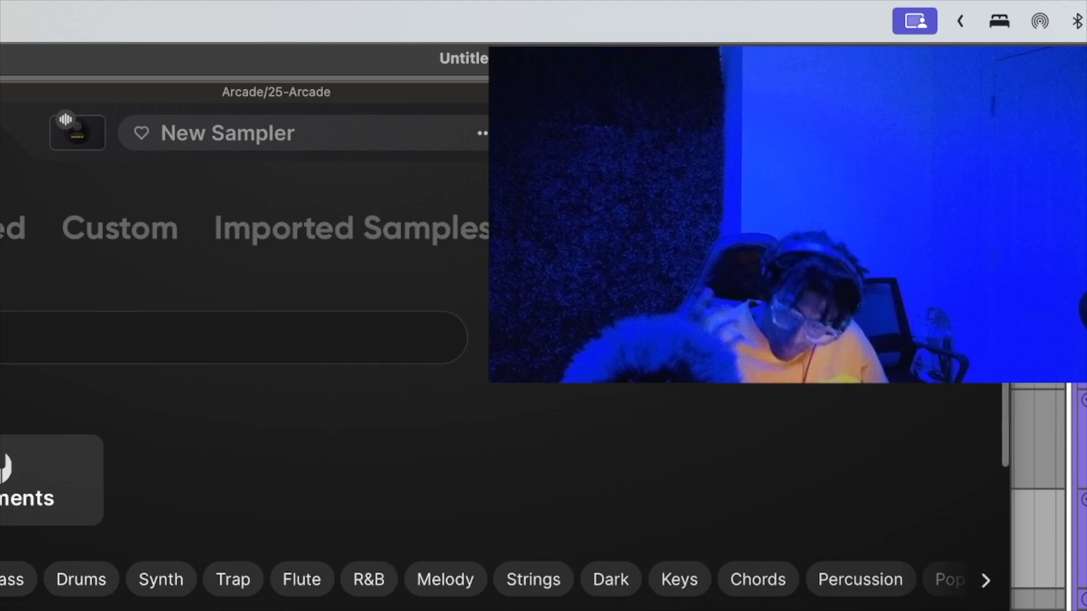
{"action": "left_click", "coordinate": [51, 478]}
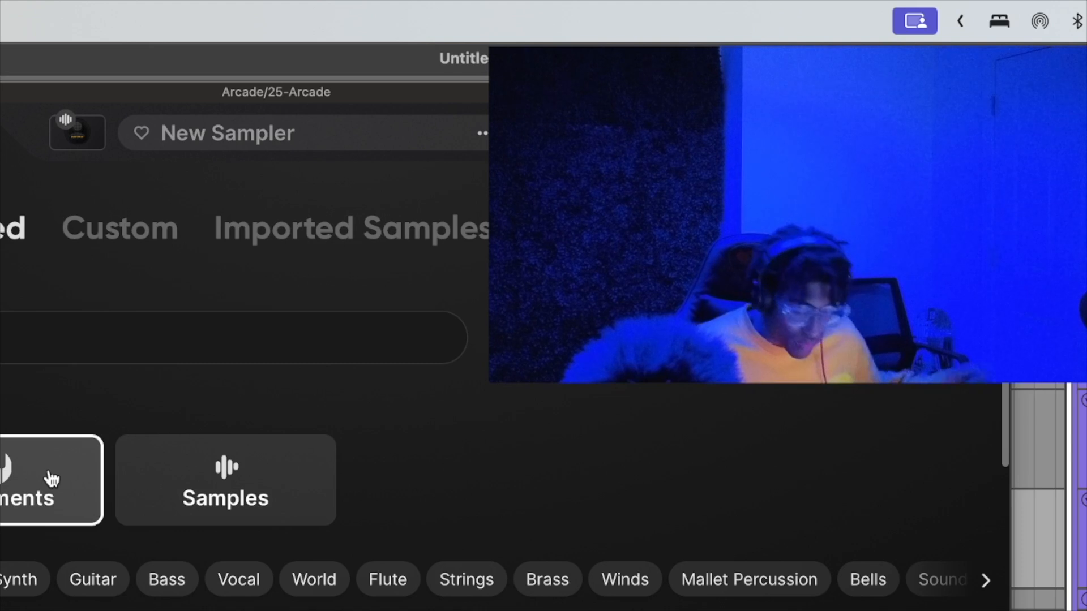
{"action": "scroll", "coordinate": [51, 478], "scroll_direction": "down", "scroll_amount": 3}
{"action": "scroll", "coordinate": [243, 396], "scroll_direction": "down", "scroll_amount": 5}
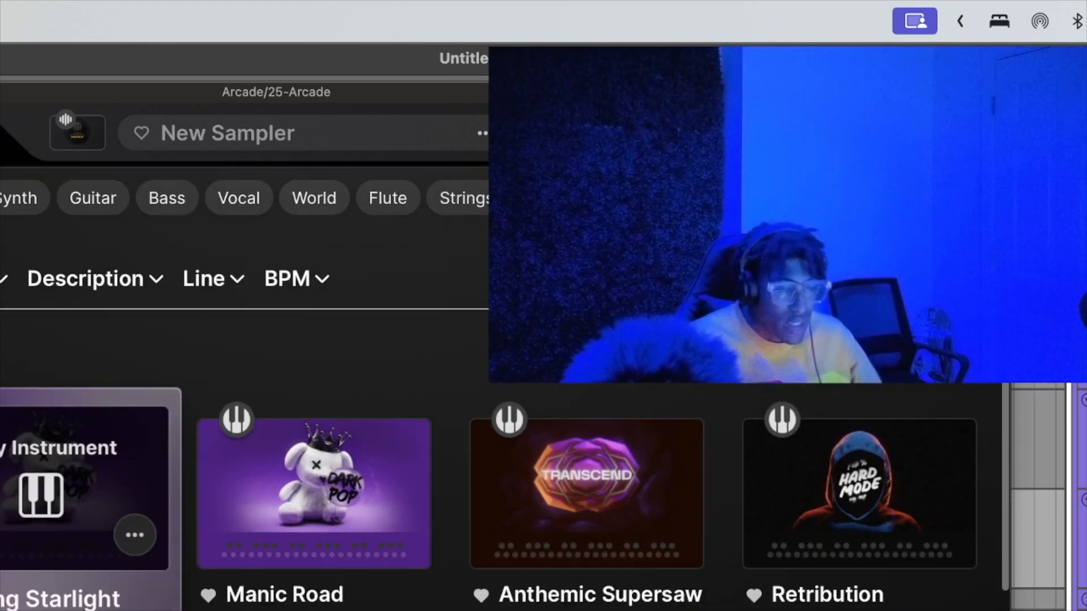
{"action": "scroll", "coordinate": [244, 396], "scroll_direction": "down", "scroll_amount": 3}
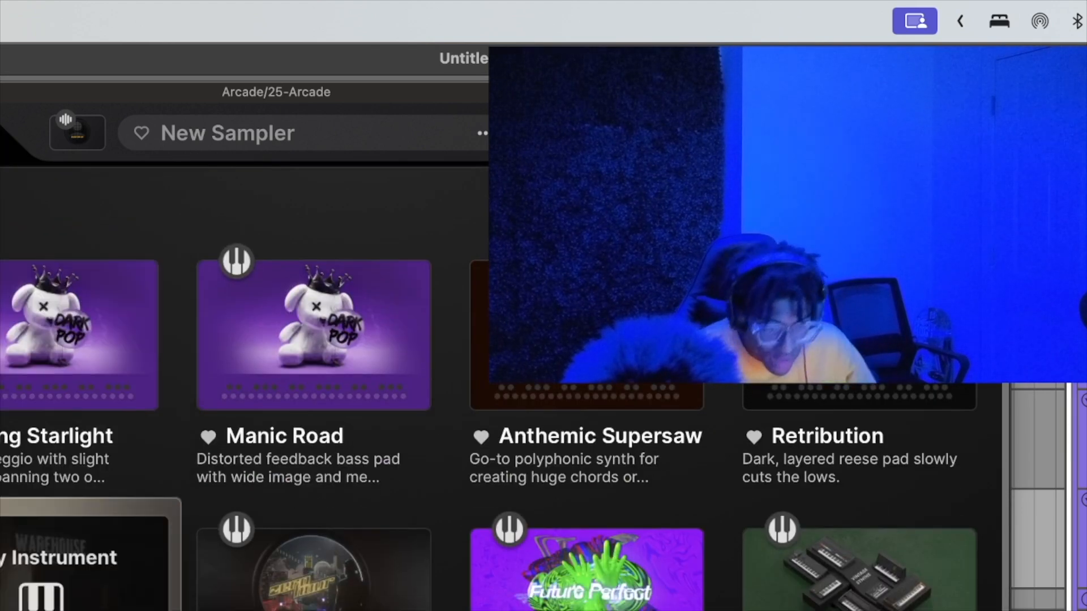
{"action": "left_click", "coordinate": [223, 399]}
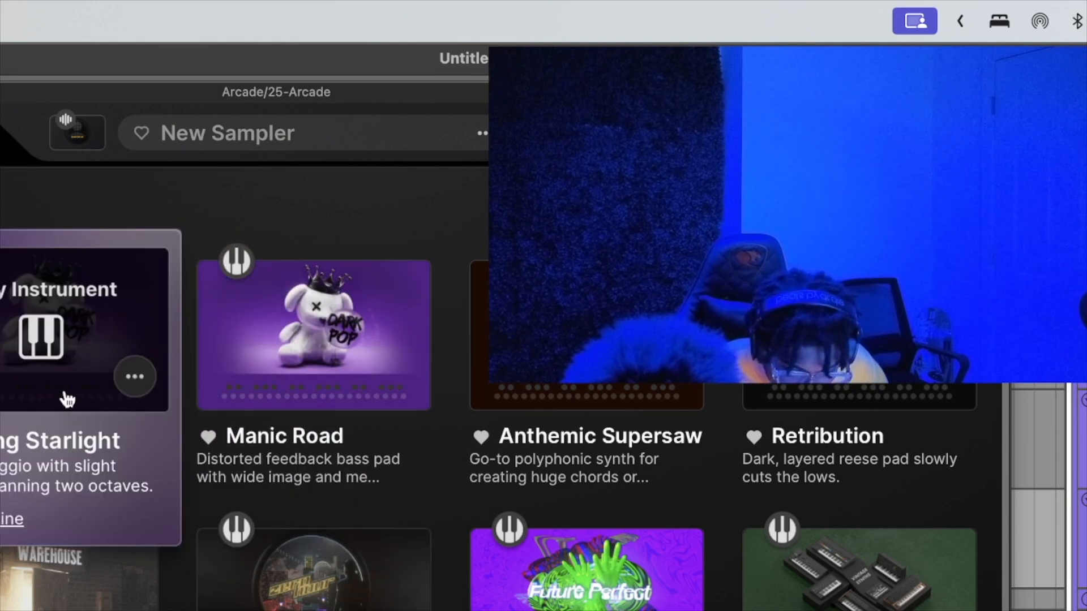
{"action": "left_click", "coordinate": [44, 349]}
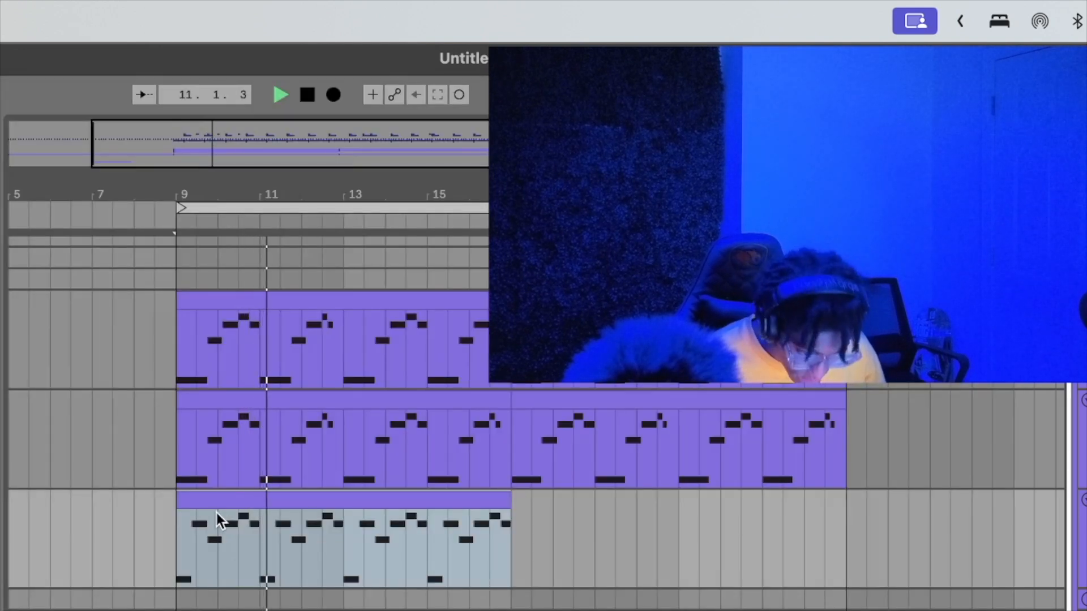
Play the arrangement from bar 9, the start of the lowest melody track's clip, to hear its instrument with the other layers.
{"action": "double_click", "coordinate": [216, 504]}
{"action": "left_click", "coordinate": [225, 548]}
{"action": "left_click", "coordinate": [226, 500]}
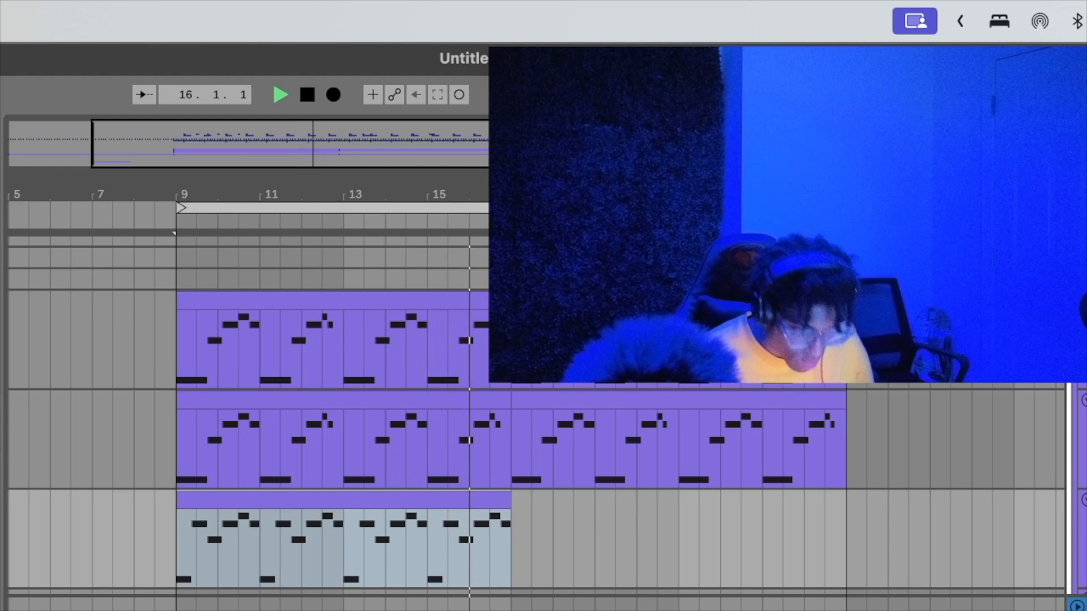
{"action": "left_click", "coordinate": [180, 562]}
{"action": "scroll", "coordinate": [180, 563], "scroll_direction": "left", "scroll_amount": 4}
{"action": "key", "text": "space"}
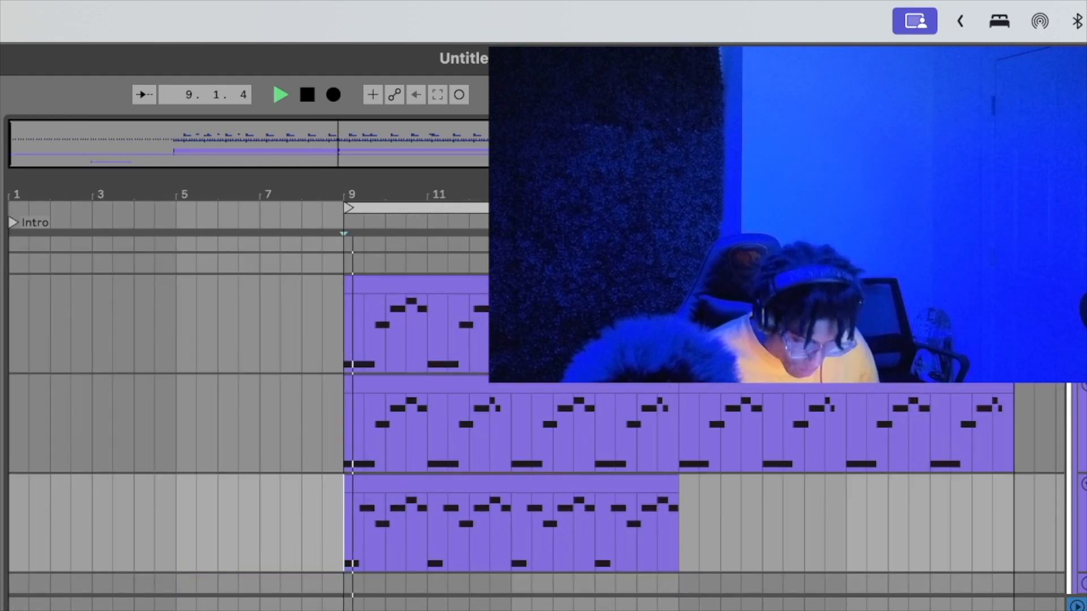
Transpose the selected notes from mid bar 10 in the lowest clip down six steps while auditioning the melody.
{"action": "scroll", "coordinate": [227, 430], "scroll_direction": "down", "scroll_amount": 2}
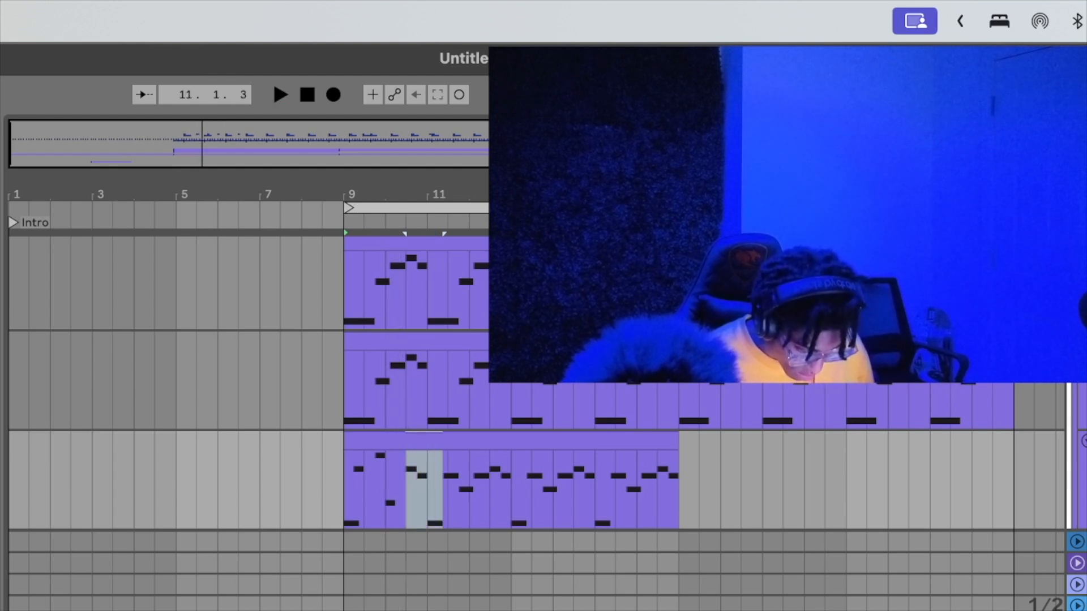
{"action": "key", "text": "space"}
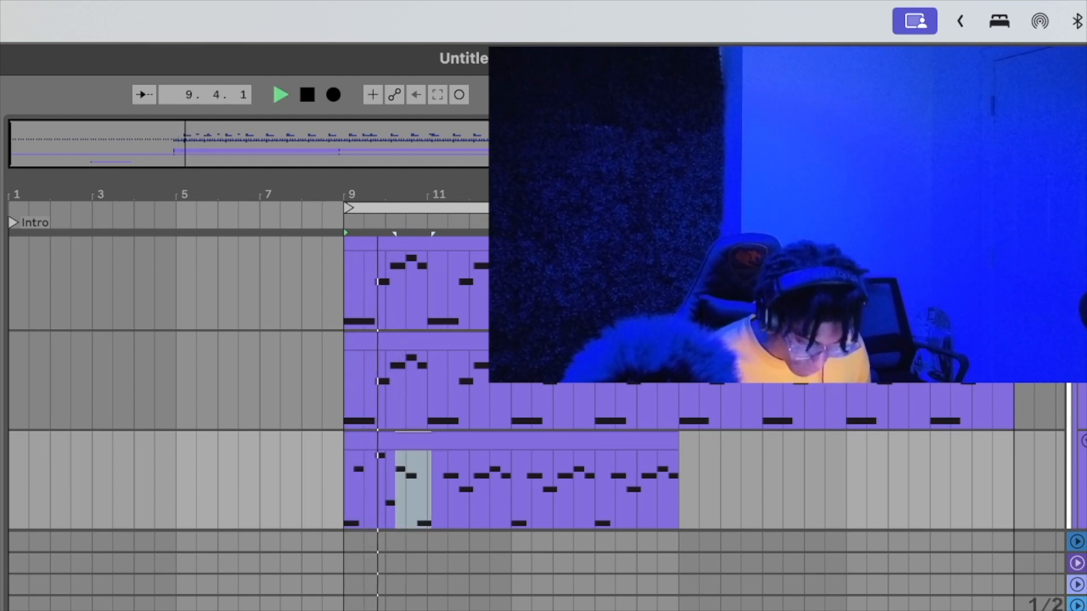
{"action": "key", "text": "Down"}
{"action": "key", "text": "Down"}
{"action": "key", "text": "Down"}
{"action": "key", "text": "Down"}
{"action": "key", "text": "space"}
{"action": "key", "text": "space"}
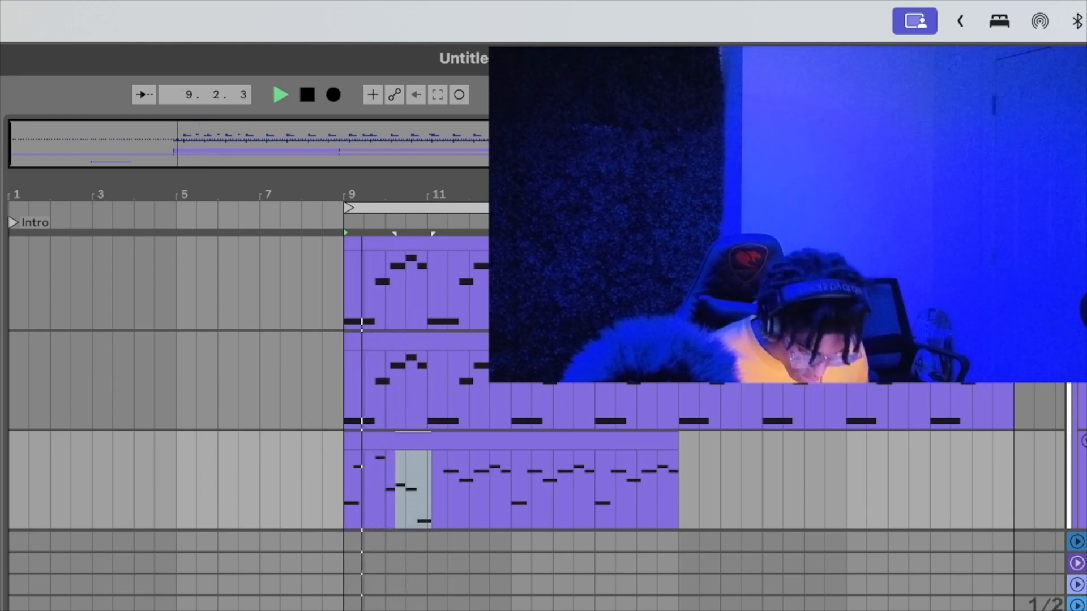
{"action": "key", "text": "Down"}
{"action": "key", "text": "Down"}
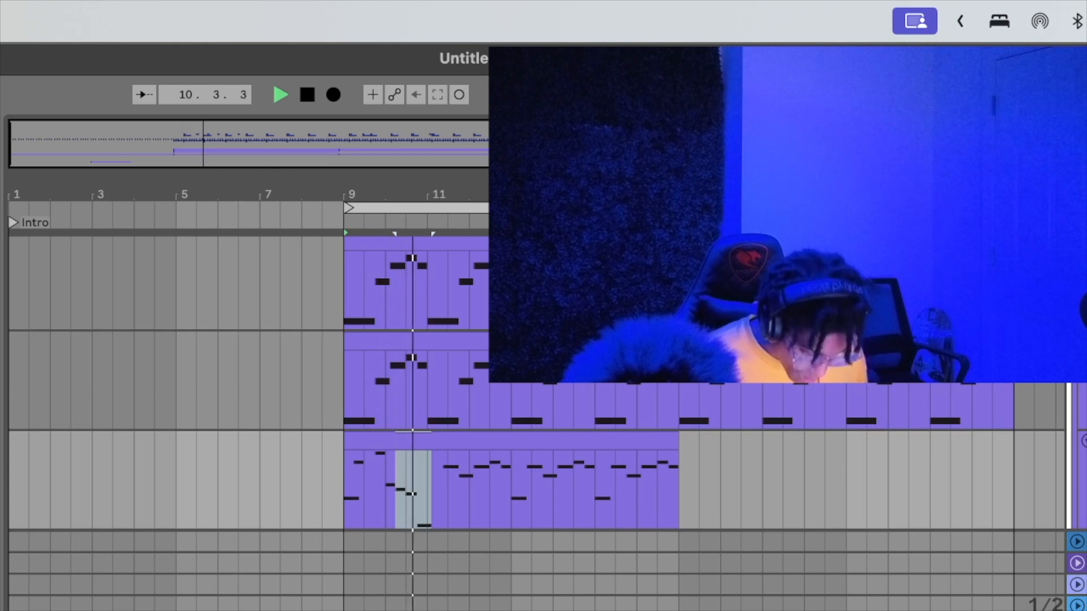
Delete all the lowest clip's notes from the third beat of bar 10 onward.
{"action": "left_click", "coordinate": [401, 490], "text": "shift"}
{"action": "key", "text": "Delete"}
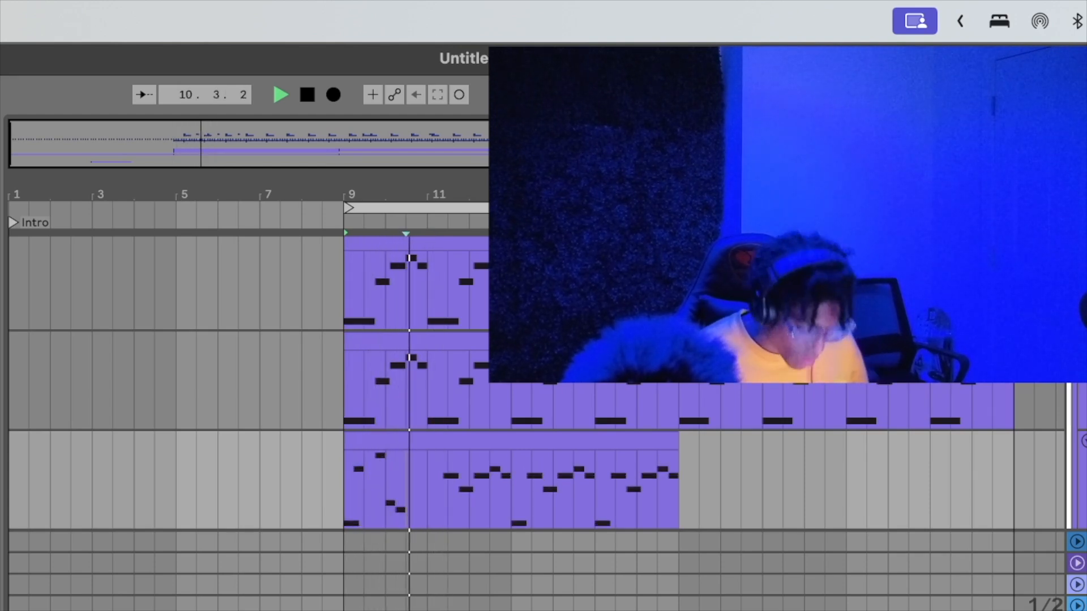
{"action": "left_click_drag", "start_coordinate": [442, 490], "coordinate": [679, 491]}
{"action": "key", "text": "Delete"}
{"action": "key", "text": "space"}
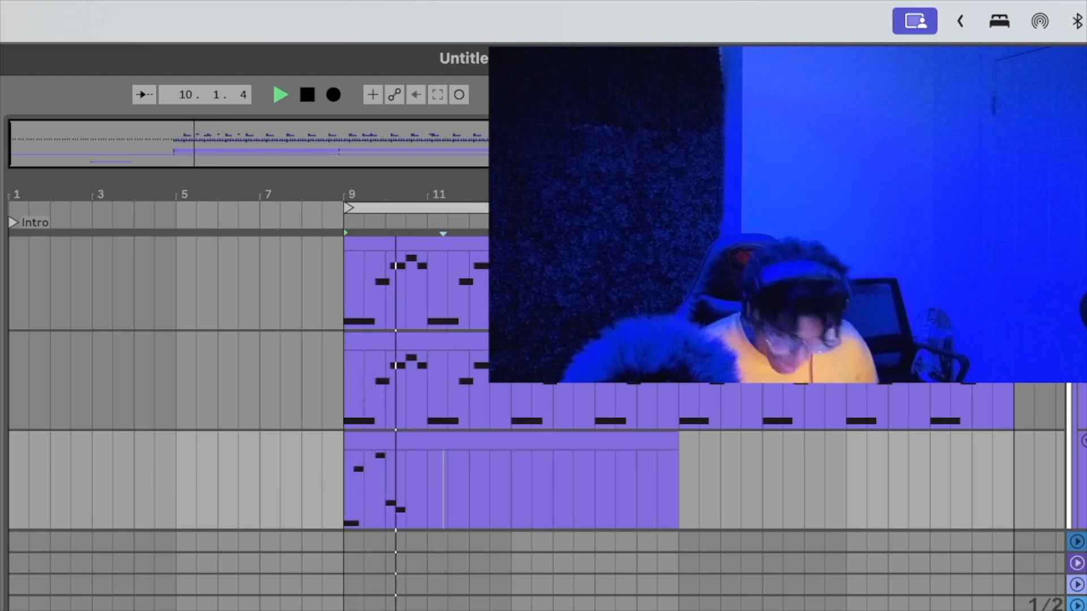
Duplicate the two low notes at the start of bar 10 and nudge the copies slightly further along.
{"action": "key", "text": "space"}
{"action": "key", "text": "space"}
{"action": "left_click_drag", "start_coordinate": [384, 490], "coordinate": [408, 490]}
{"action": "key", "text": "super+d"}
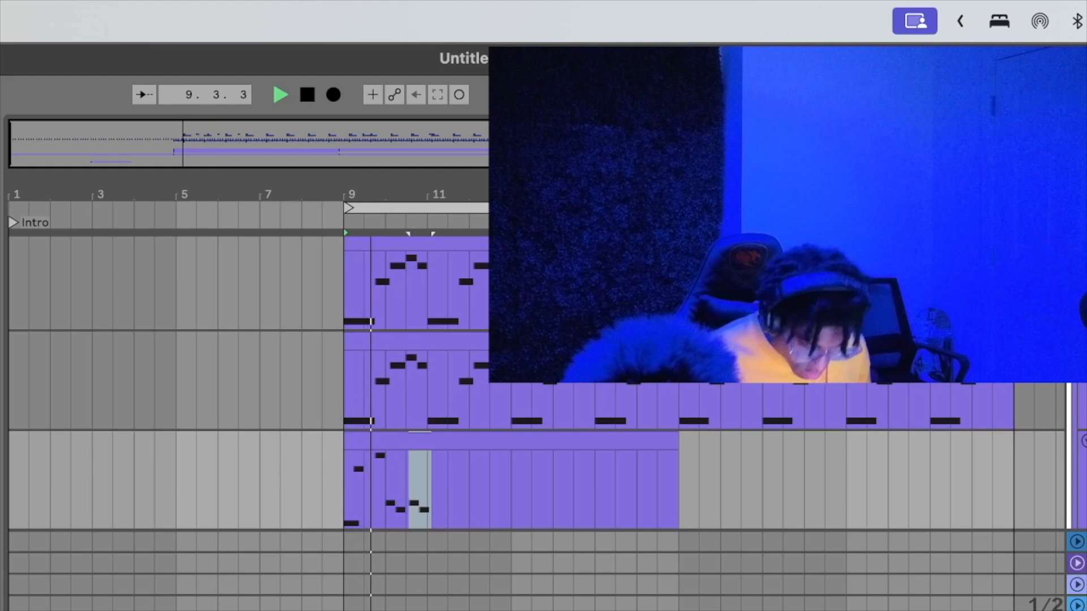
{"action": "key", "text": "Right"}
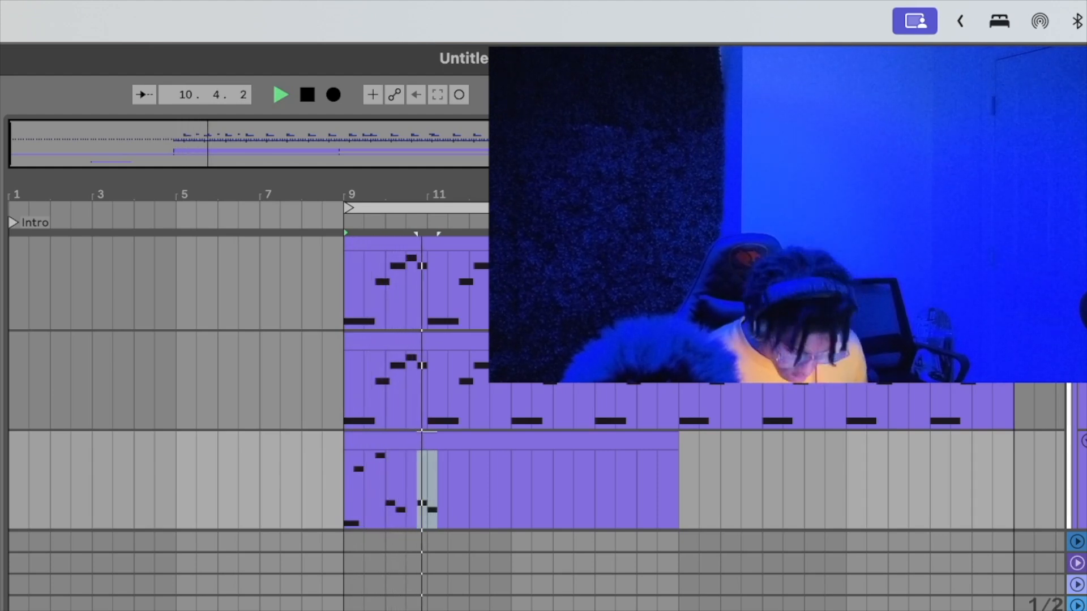
{"action": "key", "text": "Right"}
Transpose the copied pair of notes up seven steps and play it back.
{"action": "key", "text": "Up"}
{"action": "key", "text": "space"}
{"action": "key", "text": "Up"}
{"action": "key", "text": "Up"}
{"action": "key", "text": "Up"}
{"action": "key", "text": "Up"}
{"action": "key", "text": "Up"}
{"action": "key", "text": "Up"}
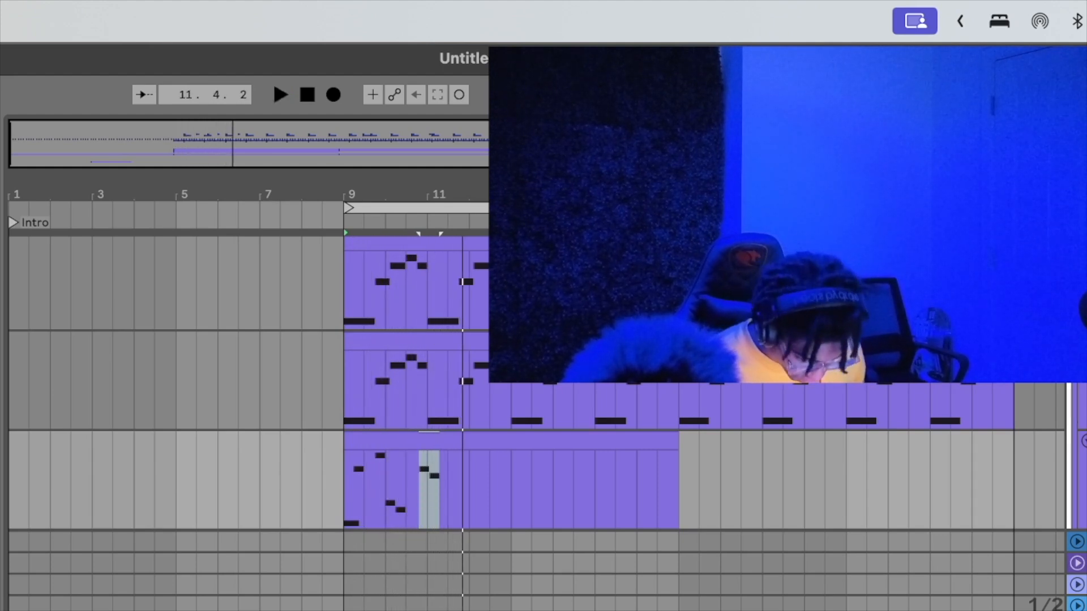
{"action": "key", "text": "space"}
Lower only the second copied note, at the start of bar 11, by six steps.
{"action": "left_click", "coordinate": [434, 490]}
{"action": "left_click", "coordinate": [434, 463]}
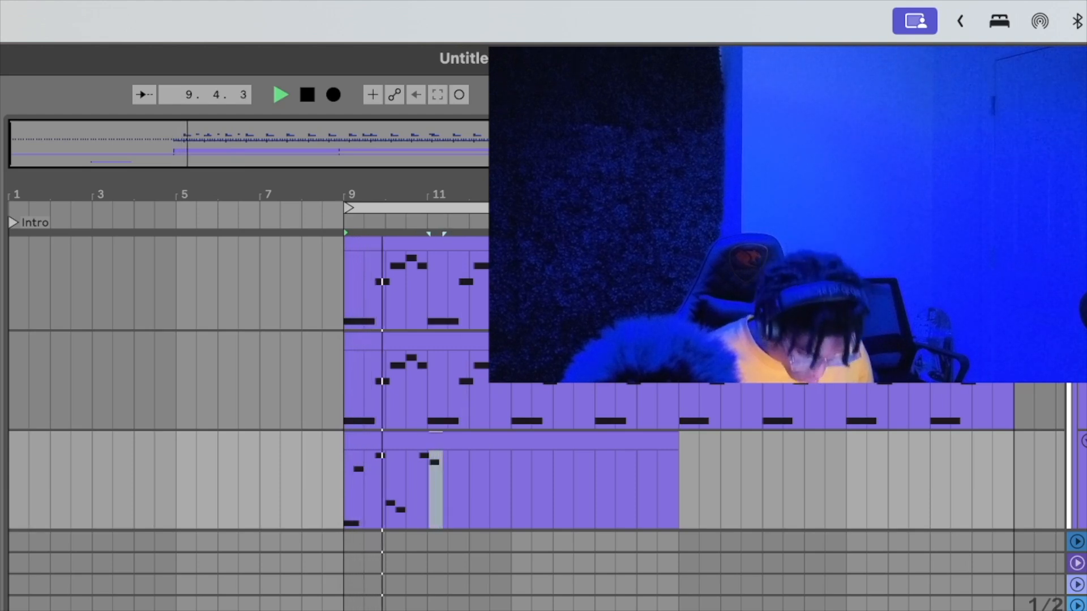
{"action": "key", "text": "Down"}
{"action": "key", "text": "Down"}
{"action": "key", "text": "Down"}
{"action": "key", "text": "Down"}
{"action": "key", "text": "Down"}
{"action": "key", "text": "Down"}
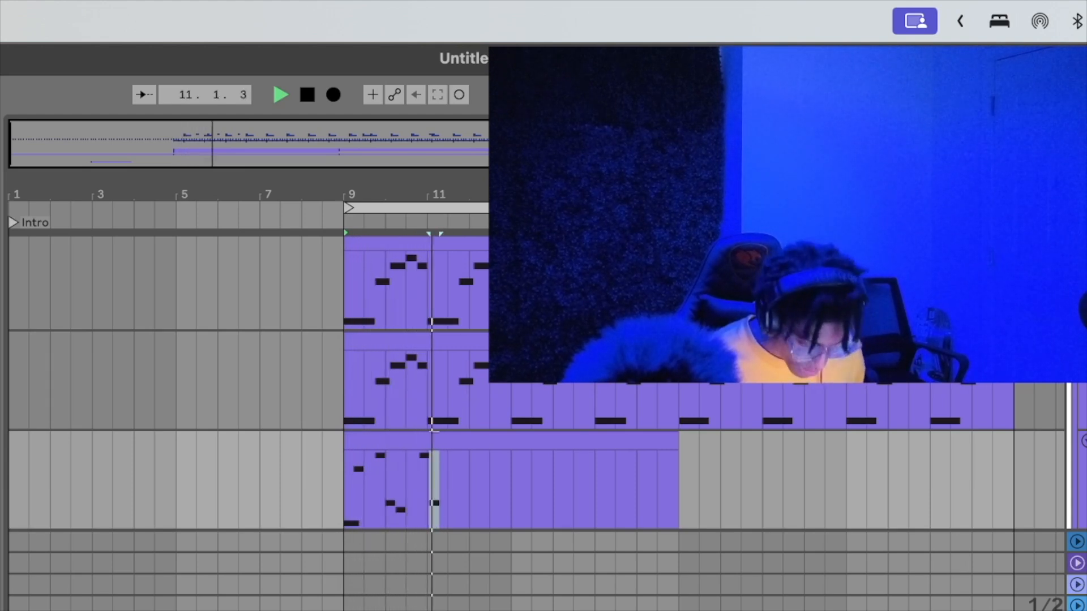
Quantize the two copied notes around the start of bar 11 to the grid and listen to the result.
{"action": "left_click_drag", "start_coordinate": [417, 453], "coordinate": [448, 507]}
{"action": "key", "text": "super+u"}
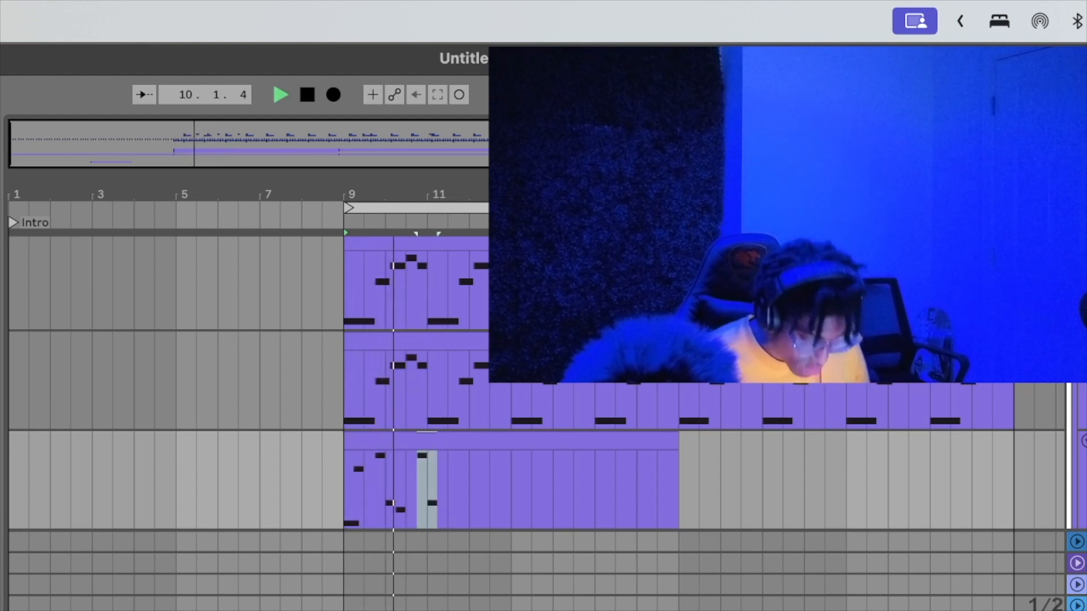
{"action": "key", "text": "space"}
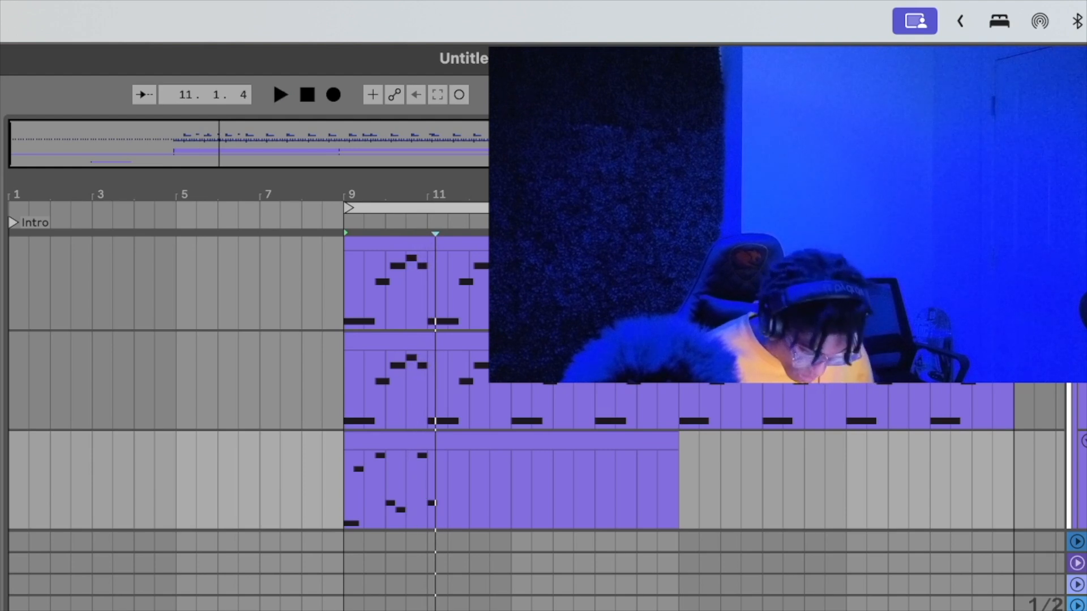
Continue the melody in bar 11 with a low note on beat 2 and a higher note on beat 3.
{"action": "key", "text": "Right"}
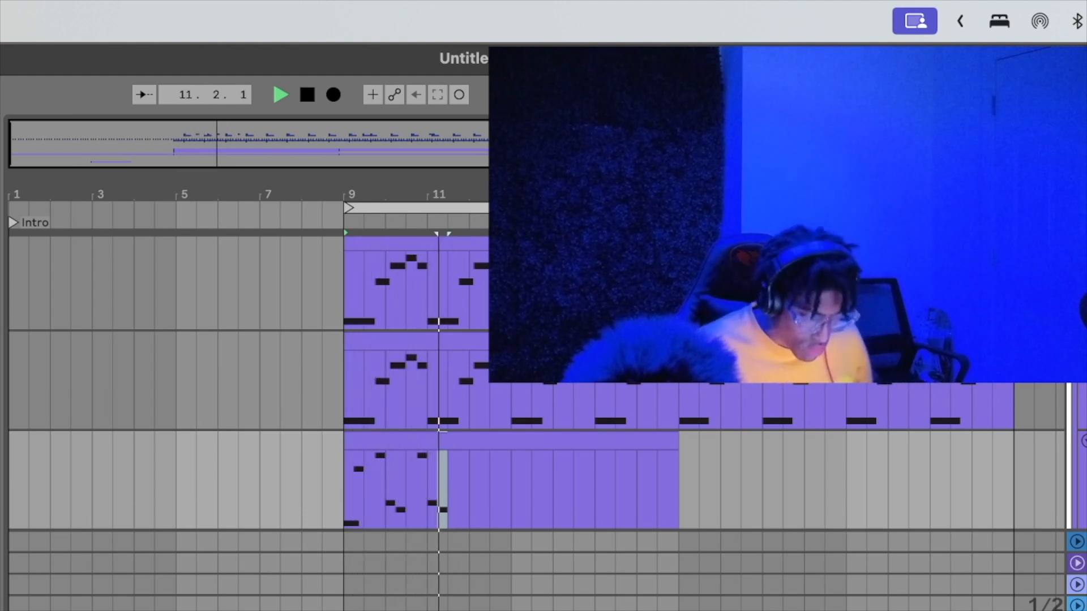
{"action": "key", "text": "space"}
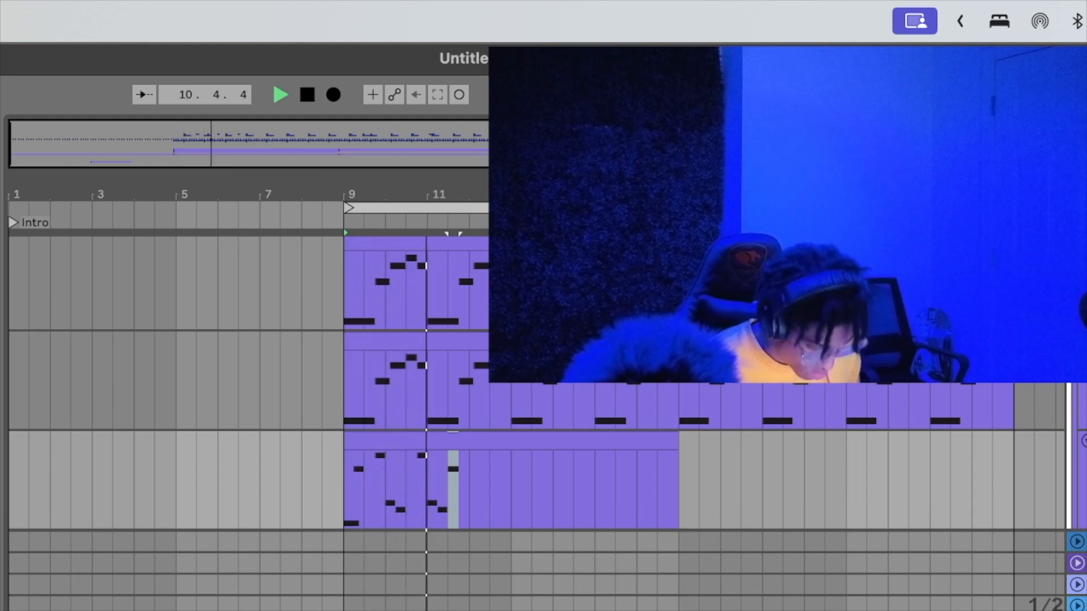
{"action": "key", "text": "space"}
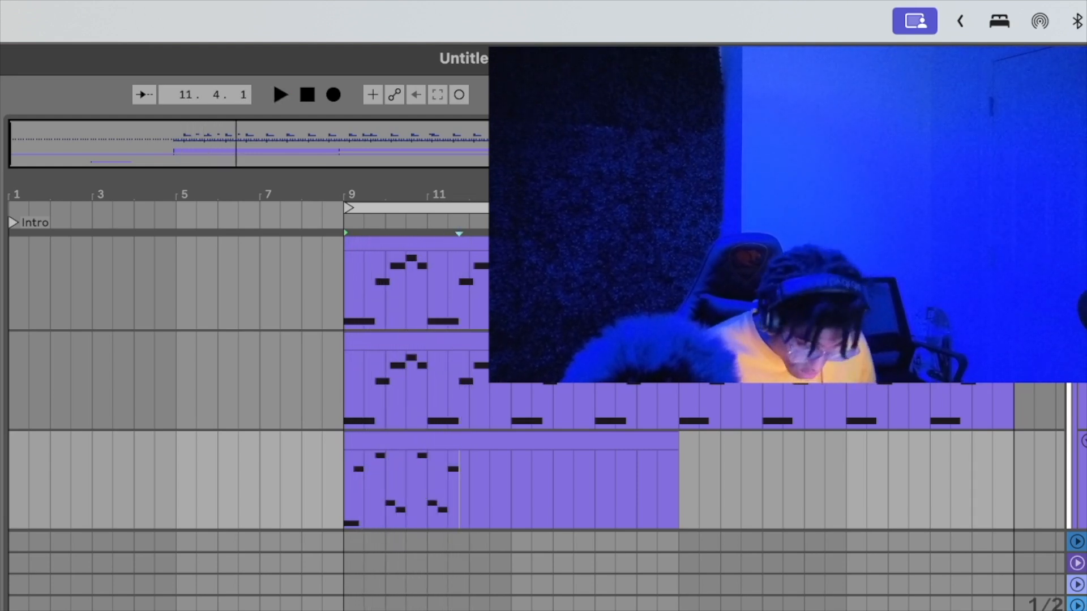
Add a note on beat 4 of bar 11 and tune it to the pitch of the low note on beat 2.
{"action": "key", "text": "super+d"}
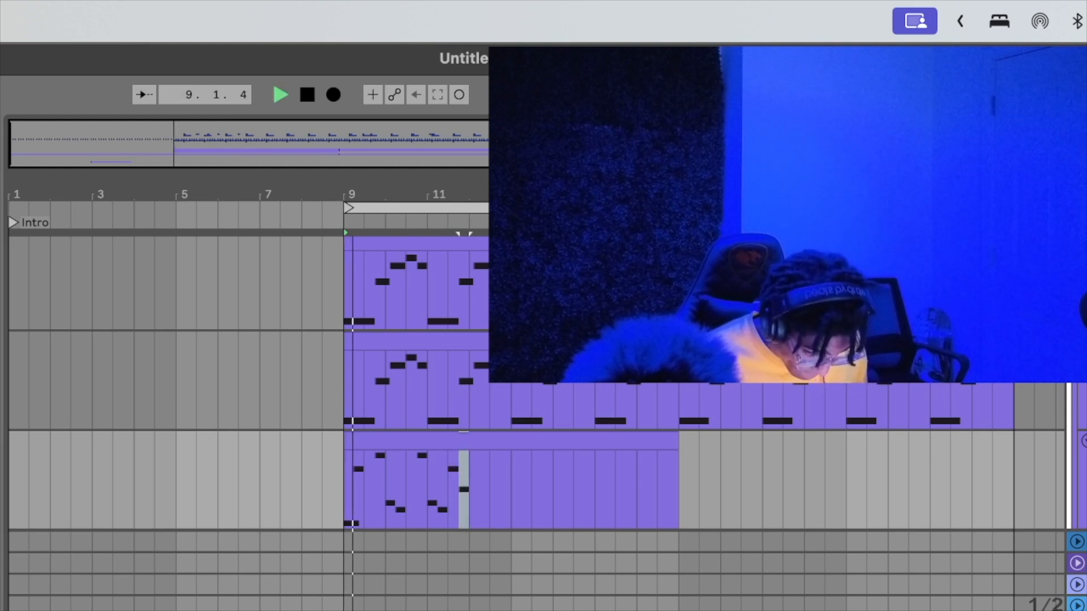
{"action": "key", "text": "Down"}
{"action": "key", "text": "Down"}
{"action": "key", "text": "Down"}
{"action": "key", "text": "Down"}
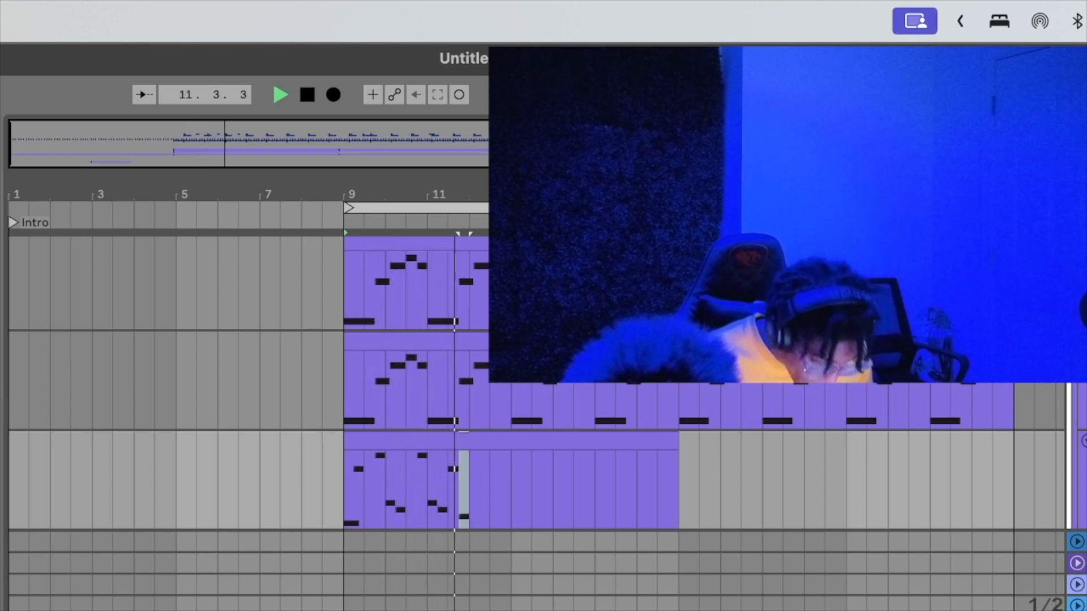
{"action": "key", "text": "space"}
{"action": "key", "text": "space"}
{"action": "key", "text": "Up"}
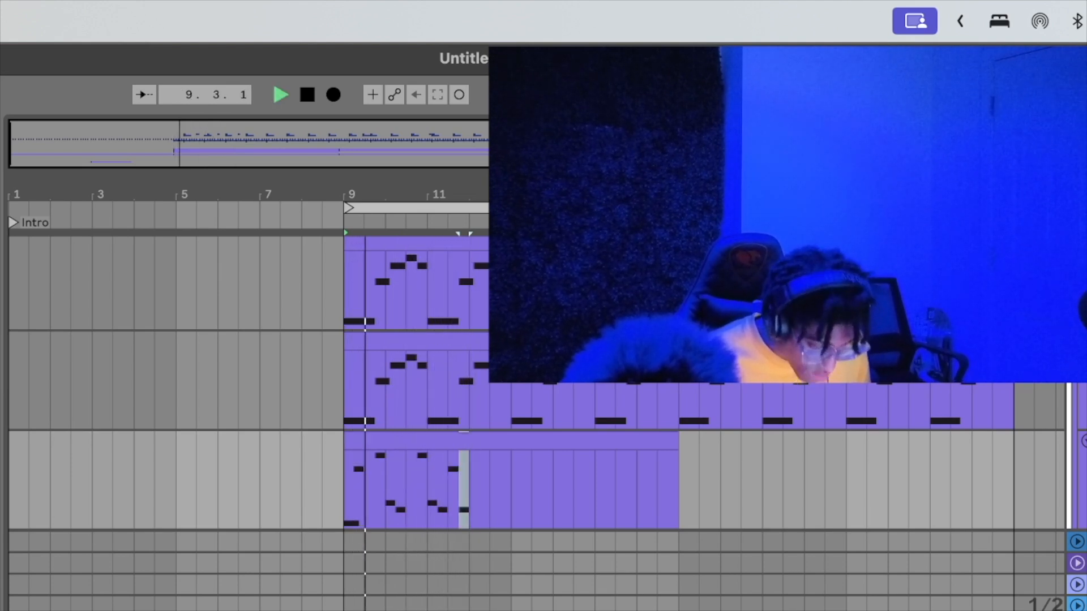
Extend the melody into bar 12 with two rising notes on beats 1 and 2.
{"action": "key", "text": "super+d"}
{"action": "key", "text": "Up"}
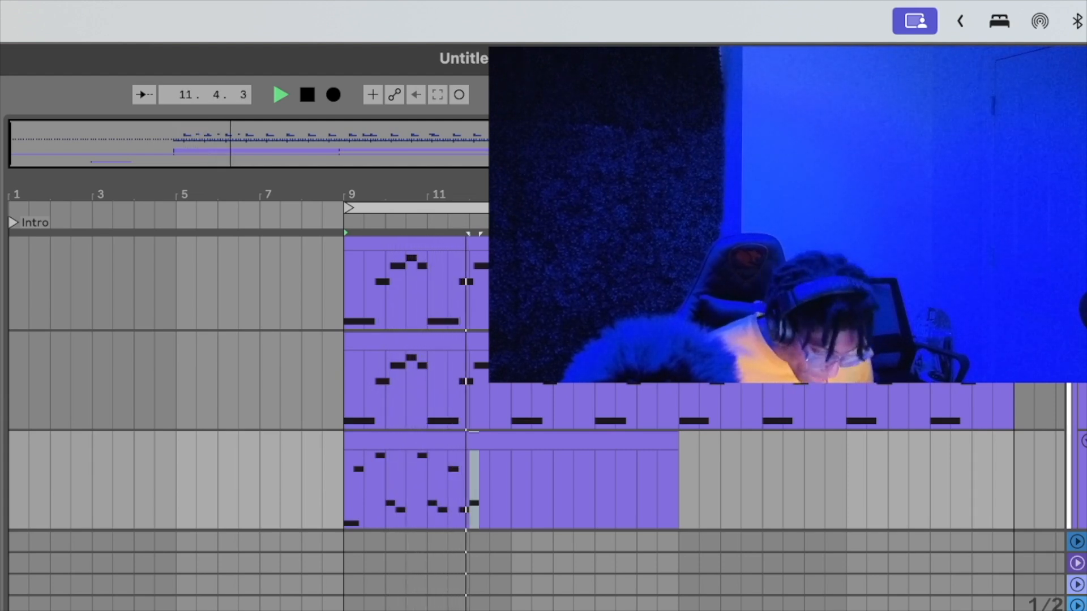
{"action": "key", "text": "space"}
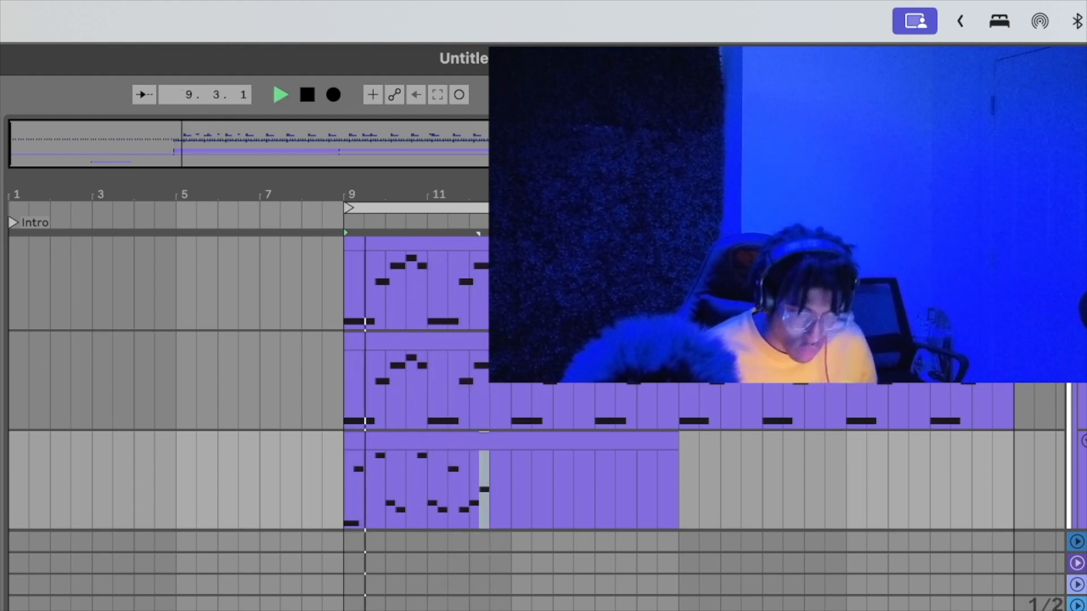
Audition the phrase and add a mid-pitched note on beat 3 of bar 9.
{"action": "key", "text": "space"}
{"action": "key", "text": "space"}
{"action": "key", "text": "space"}
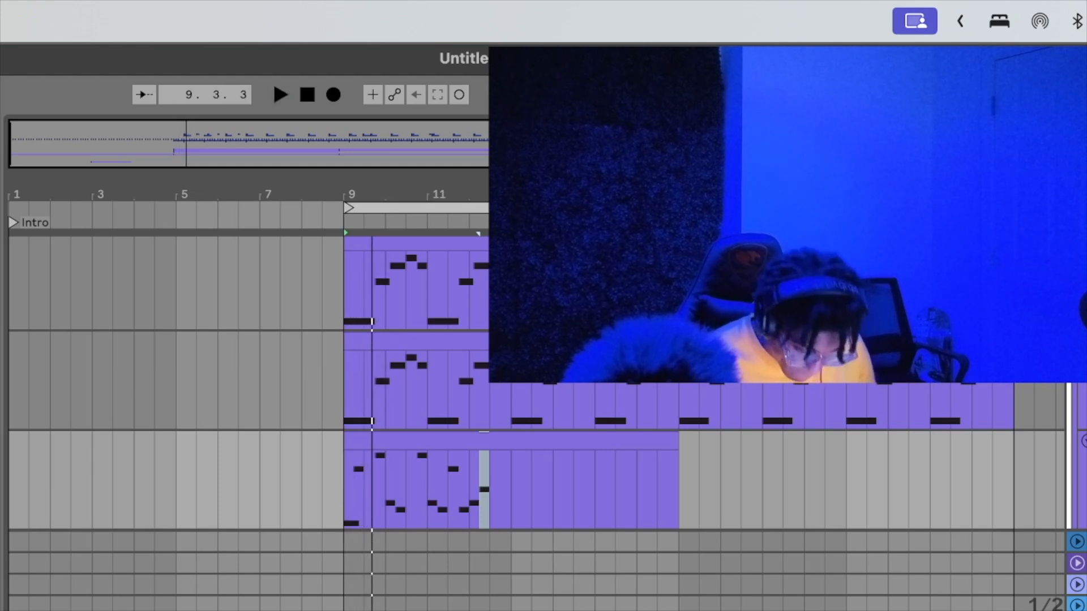
{"action": "key", "text": "space"}
{"action": "key", "text": "space"}
{"action": "key", "text": "space"}
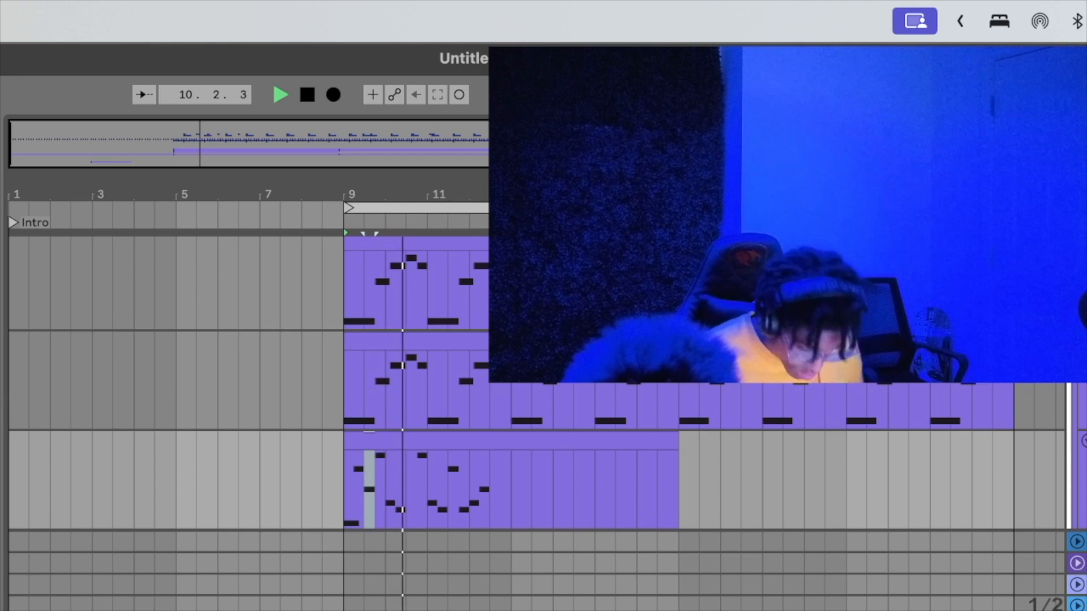
{"action": "key", "text": "space"}
{"action": "key", "text": "space"}
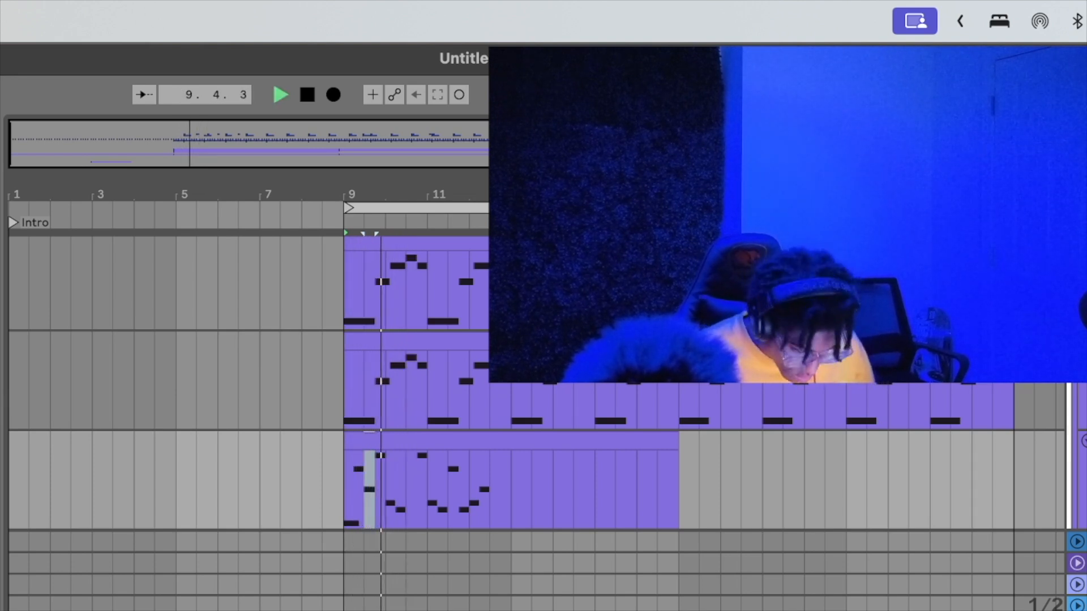
Move the high note from the end of bar 9 to beat 3 of bar 10, auditioning the phrase.
{"action": "key", "text": "space"}
{"action": "key", "text": "space"}
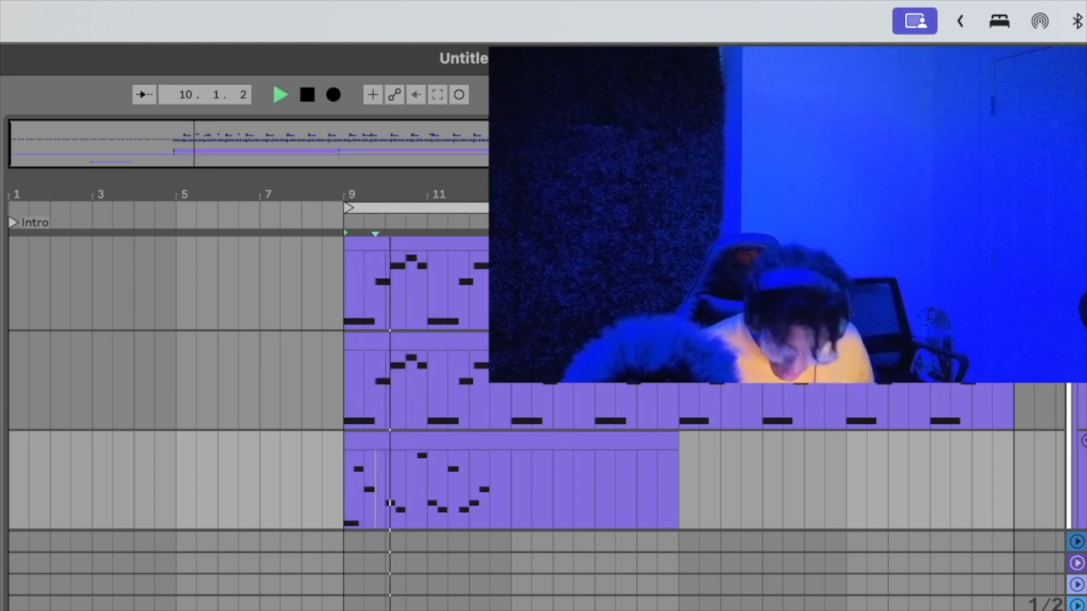
{"action": "key", "text": "space"}
{"action": "key", "text": "space"}
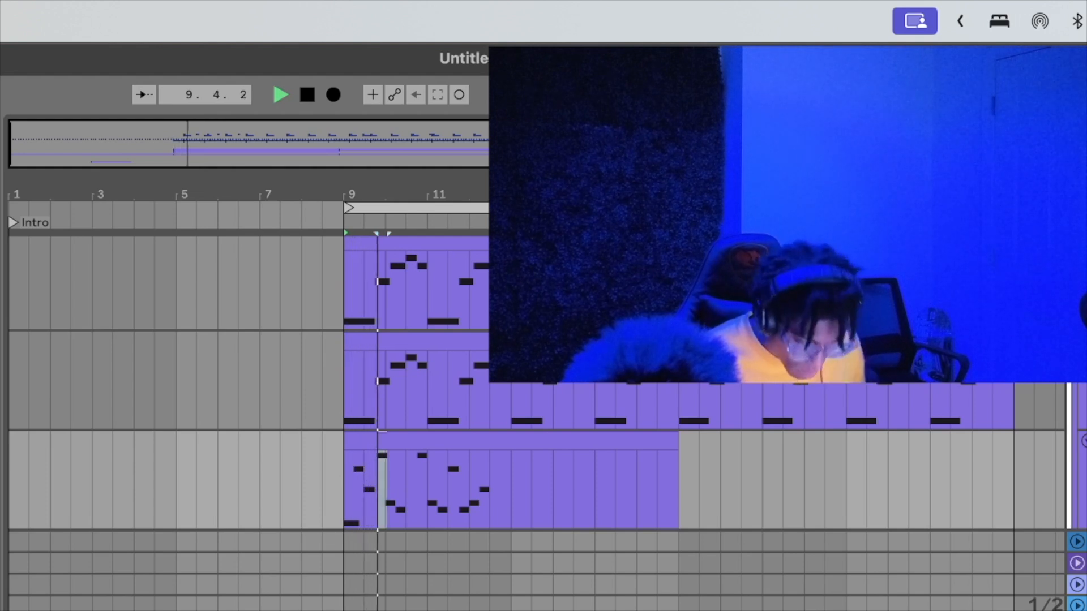
{"action": "key", "text": "space"}
{"action": "key", "text": "space"}
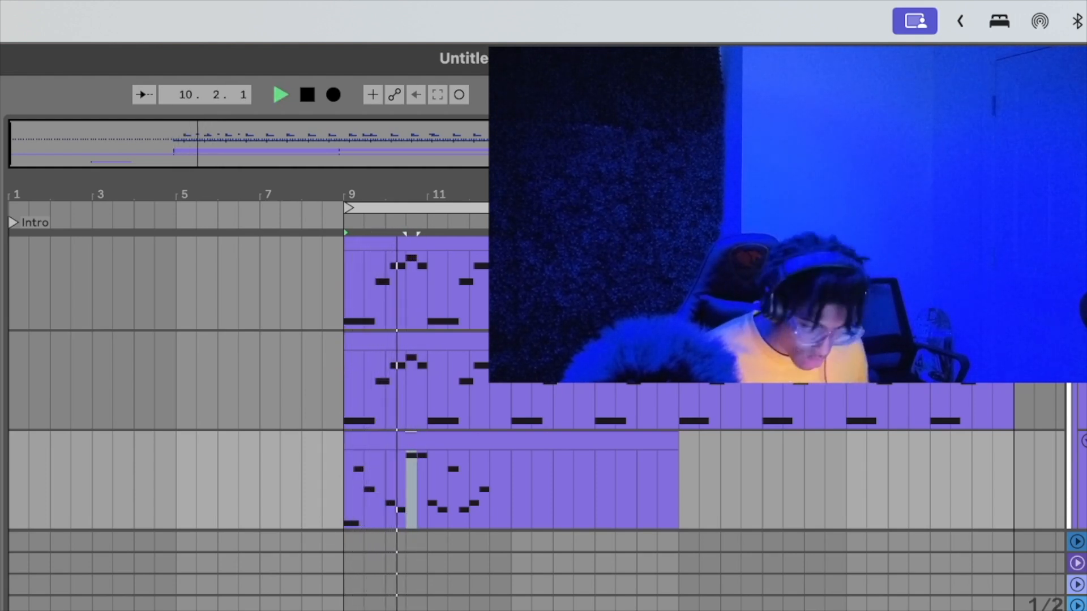
Delete the high note on beat 4 of bar 10 and add a high note on beat 3 of bar 12.
{"action": "left_click", "coordinate": [422, 456]}
{"action": "key", "text": "Delete"}
{"action": "key", "text": "space"}
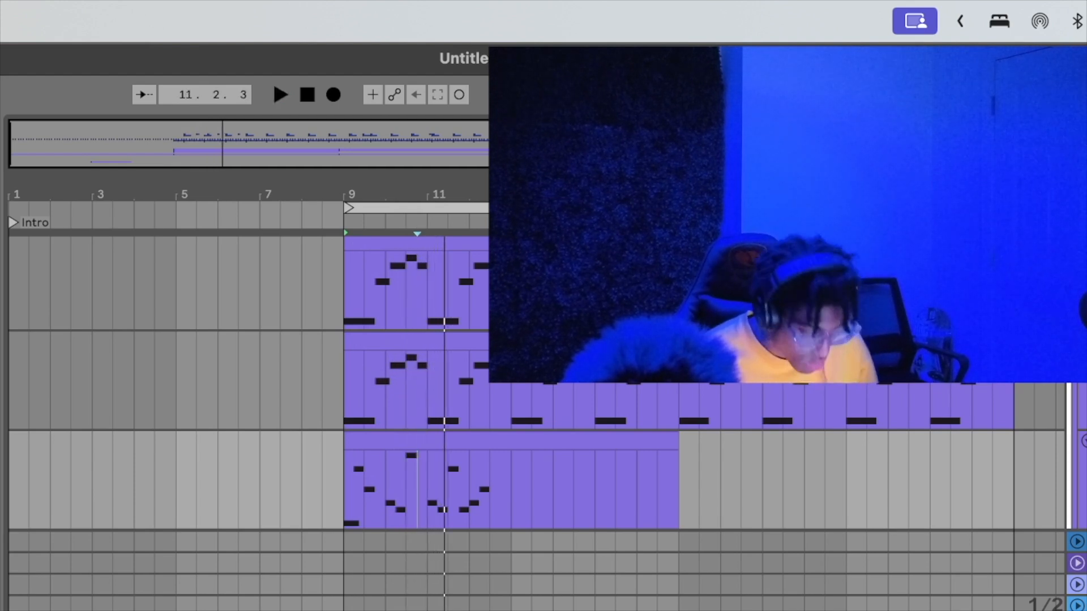
{"action": "key", "text": "space"}
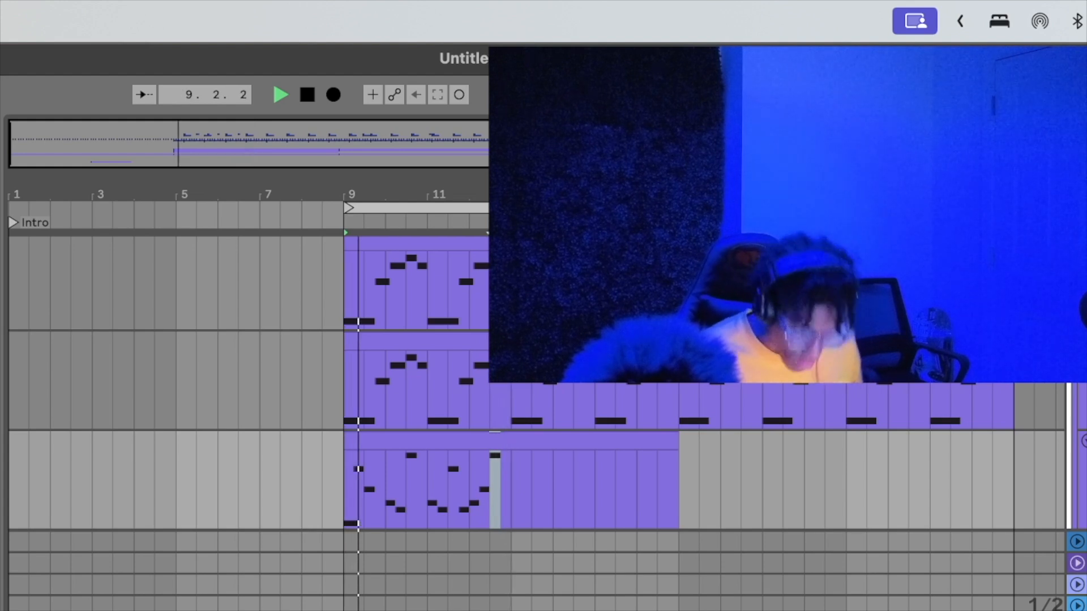
Duplicate the whole phrase so the copy starts at bar 13.
{"action": "key", "text": "super+a"}
{"action": "key", "text": "super+d"}
{"action": "key", "text": "Right"}
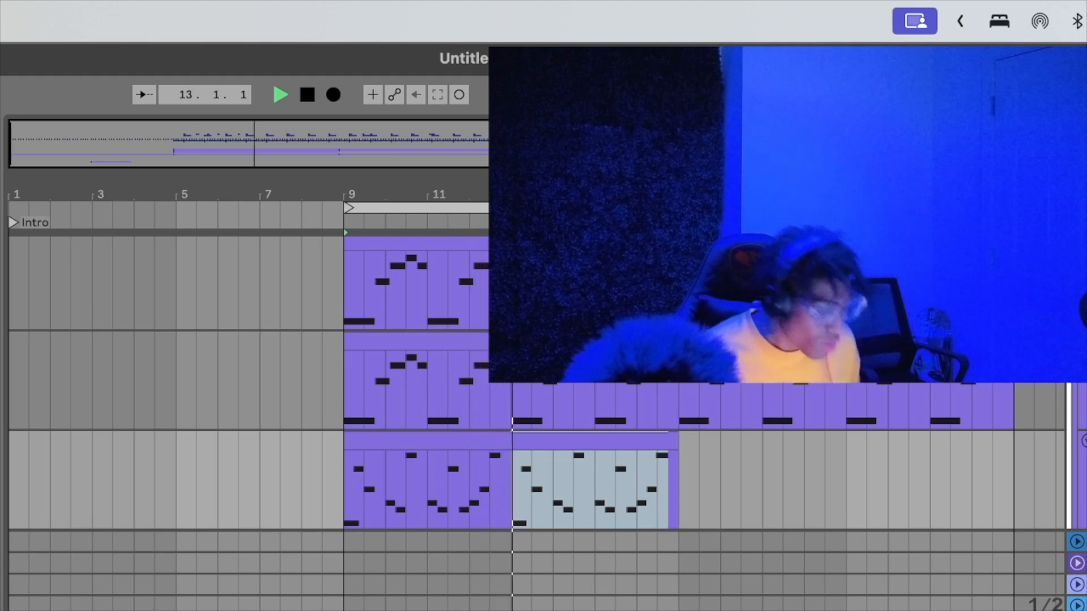
Transpose the copied phrase starting at bar 13 up one step and play it back.
{"action": "key", "text": "space"}
{"action": "key", "text": "Up"}
{"action": "key", "text": "Up"}
{"action": "key", "text": "Up"}
{"action": "key", "text": "space"}
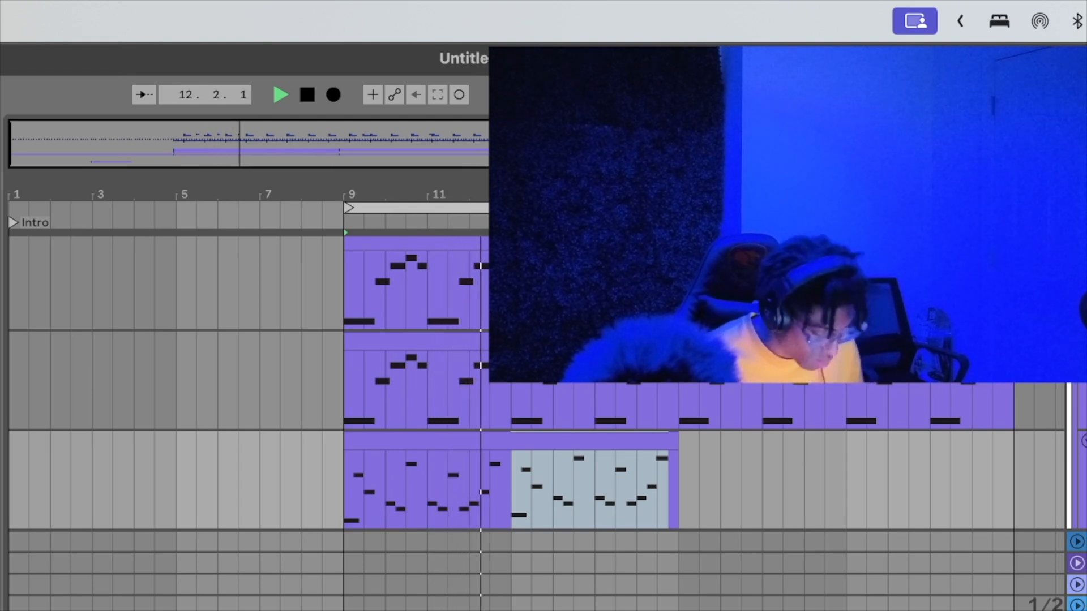
{"action": "key", "text": "Delete"}
{"action": "left_click", "coordinate": [511, 495]}
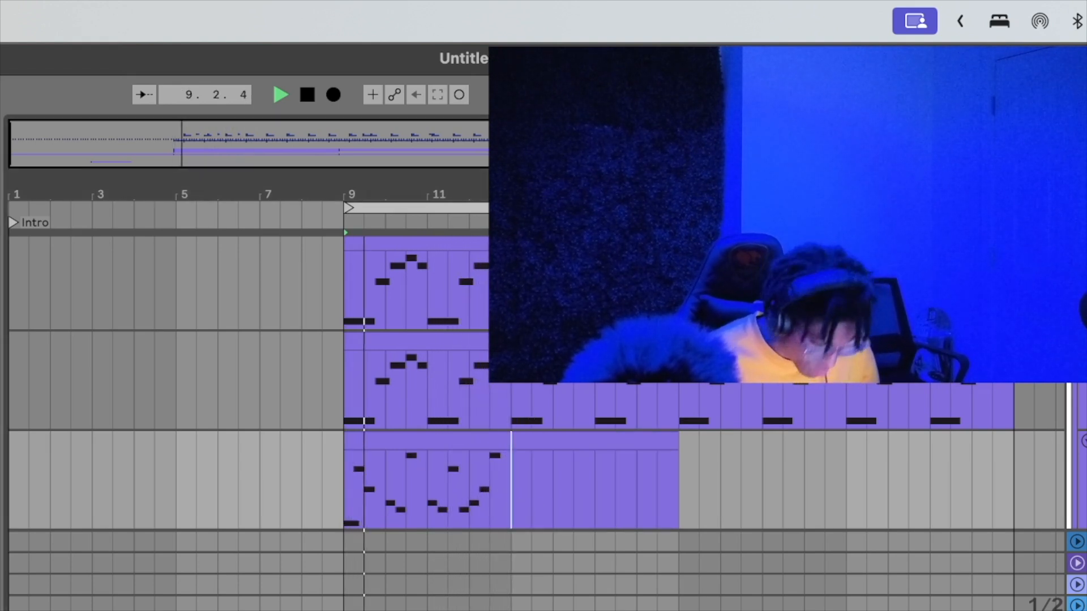
{"action": "key", "text": "super+v"}
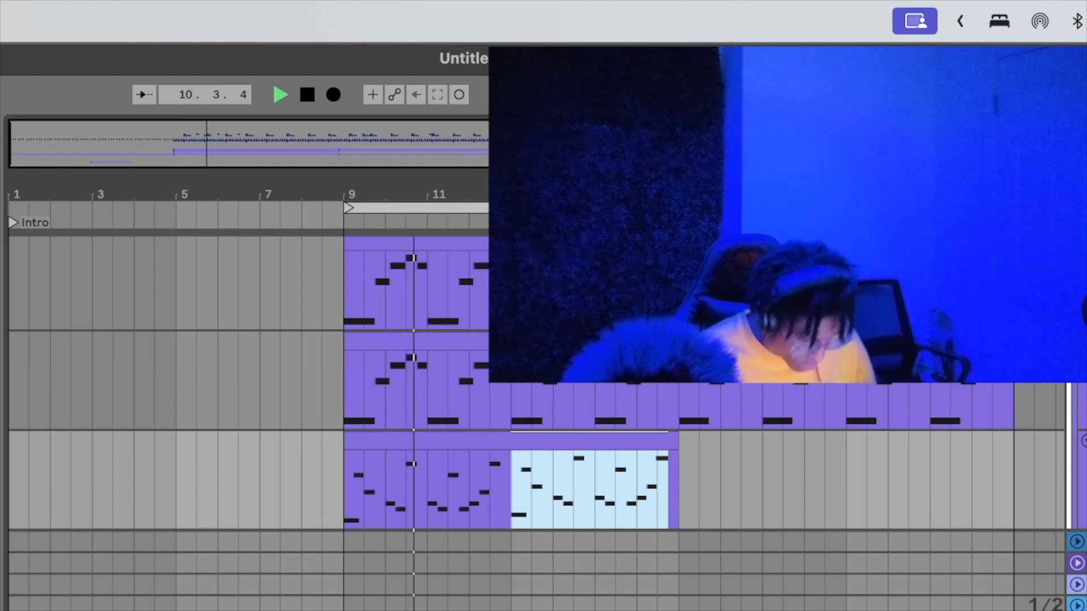
Raise only the first note of bar 13 by eleven steps, above the rest of the copied phrase.
{"action": "left_click", "coordinate": [519, 515]}
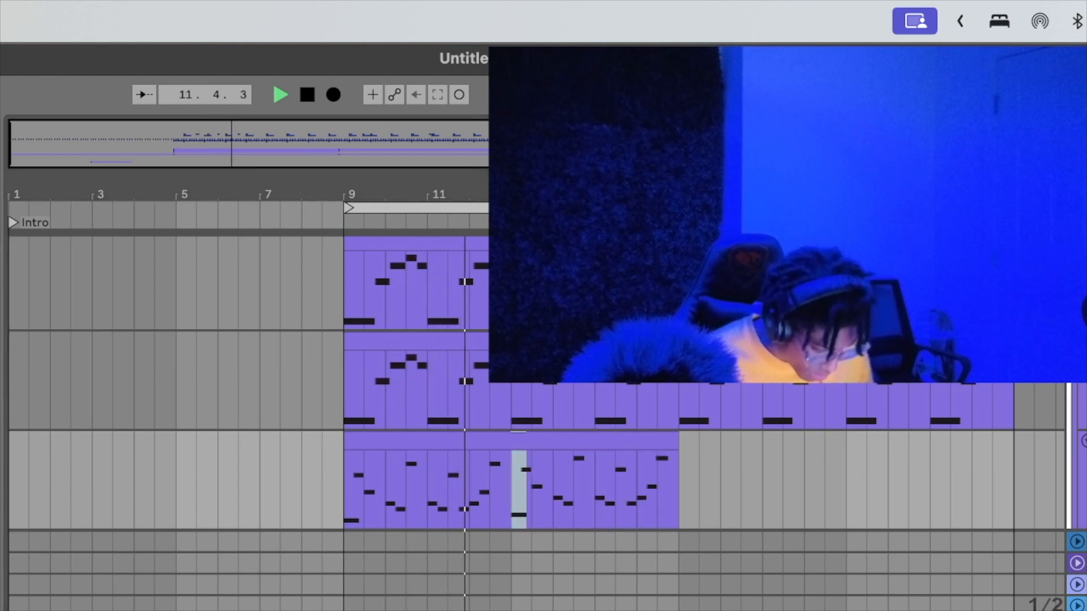
{"action": "key", "text": "Up"}
{"action": "key", "text": "Up"}
{"action": "key", "text": "Up"}
{"action": "key", "text": "Up"}
{"action": "key", "text": "Up"}
{"action": "key", "text": "Up"}
{"action": "key", "text": "Up"}
{"action": "key", "text": "Up"}
{"action": "key", "text": "Up"}
{"action": "key", "text": "Up"}
{"action": "key", "text": "Up"}
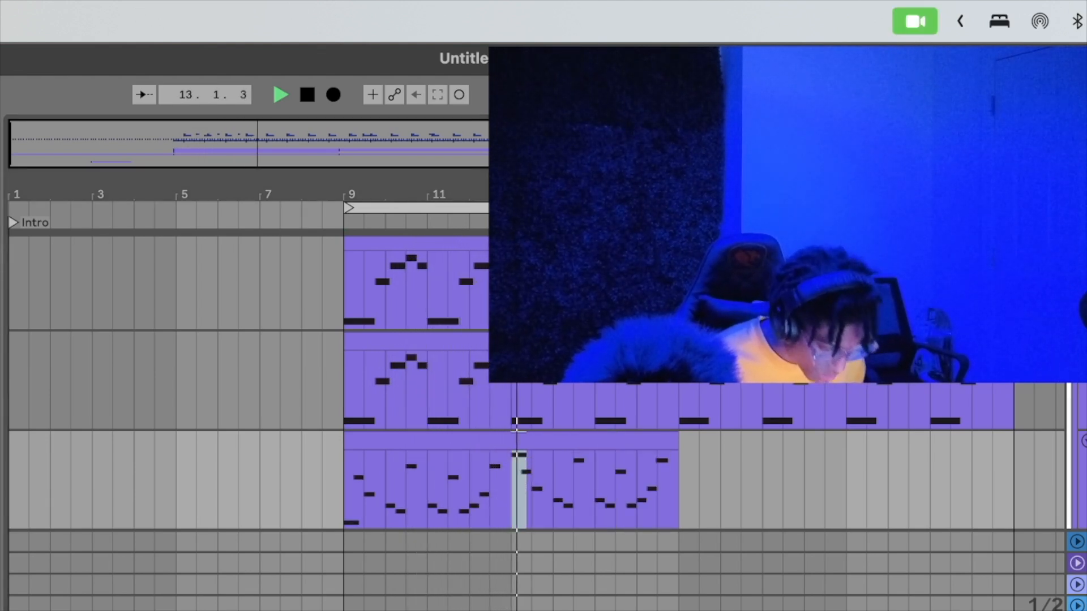
Lower the second and third notes of bar 13 by one step and play the phrase back.
{"action": "left_click", "coordinate": [526, 472]}
{"action": "key", "text": "Delete"}
{"action": "key", "text": "space"}
{"action": "key", "text": "space"}
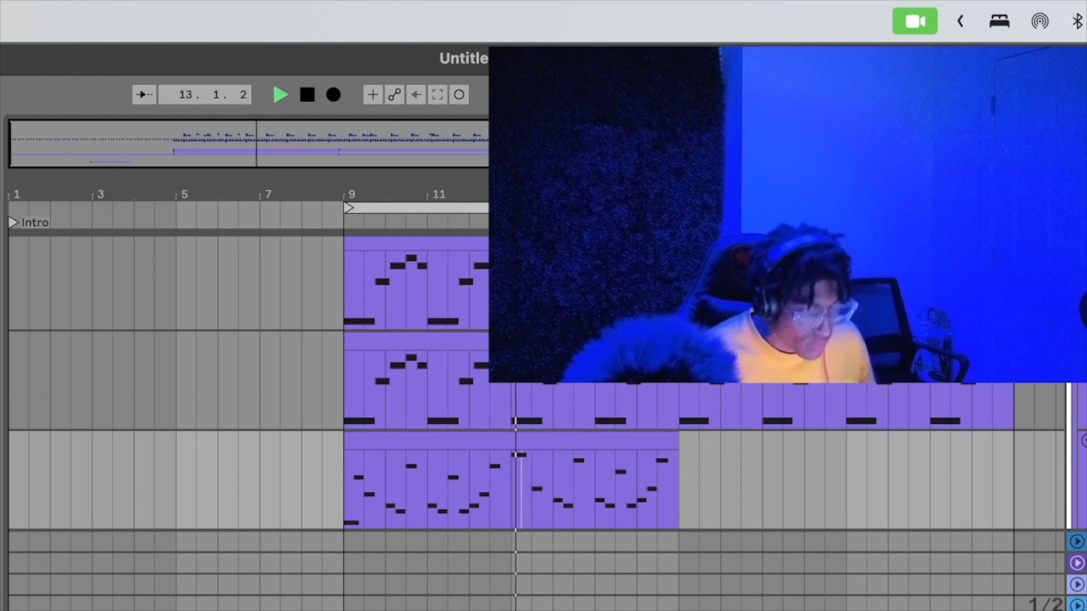
{"action": "key", "text": "space"}
{"action": "key", "text": "space"}
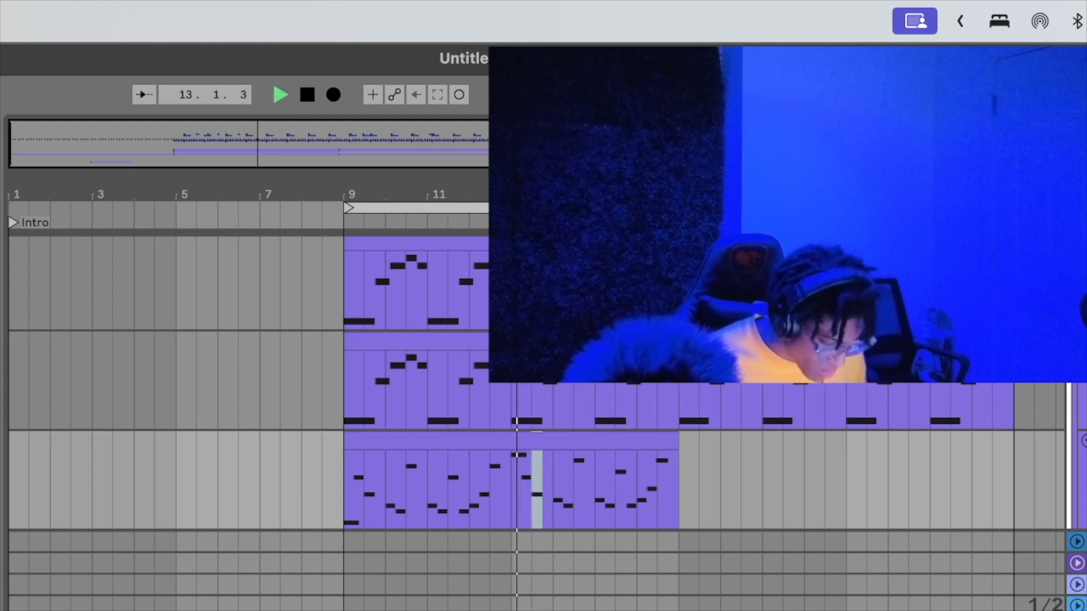
Delete the notes after bar 13's first three and repeat that three-note descending figure once per bar through bar 16.
{"action": "left_click_drag", "start_coordinate": [554, 490], "coordinate": [668, 490]}
{"action": "key", "text": "Delete"}
{"action": "key", "text": "space"}
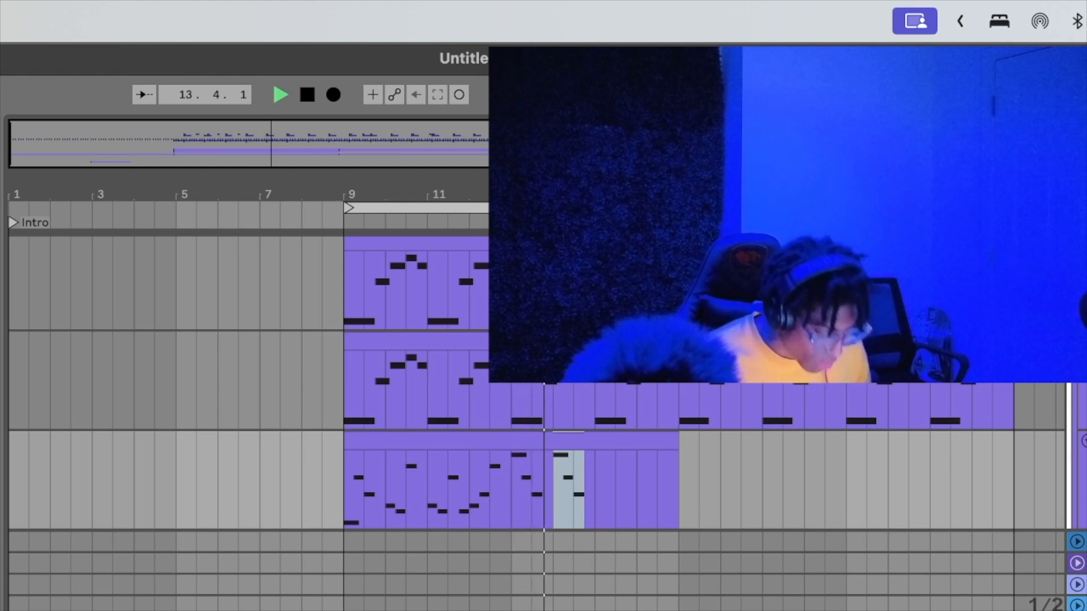
{"action": "key", "text": "space"}
{"action": "key", "text": "space"}
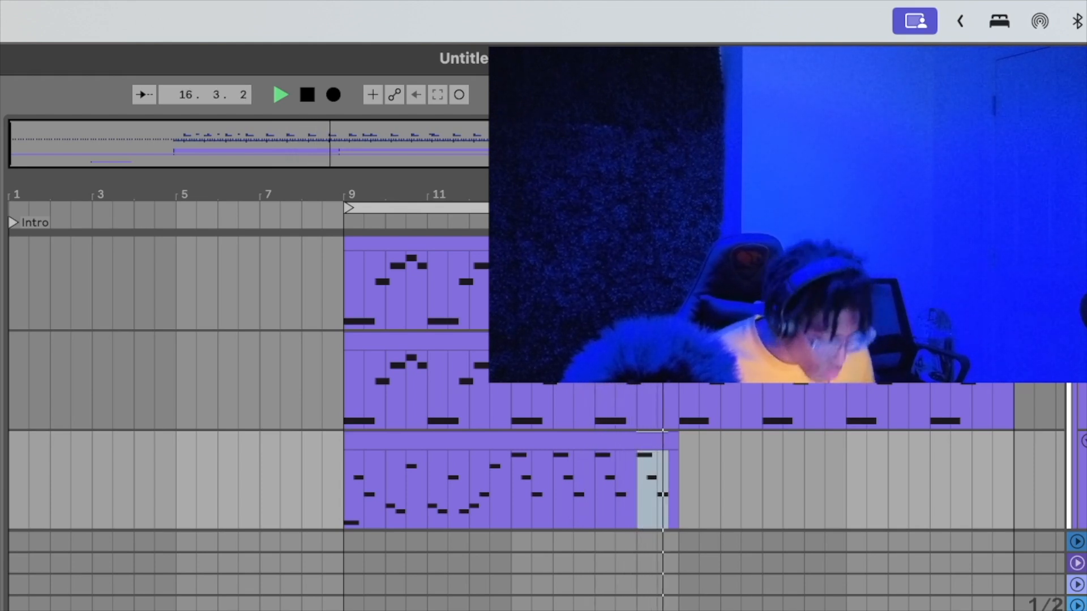
Duplicate the whole melody clip from bar 9 so its copy starts at bar 17.
{"action": "left_click", "coordinate": [471, 447]}
{"action": "key", "text": "super+d"}
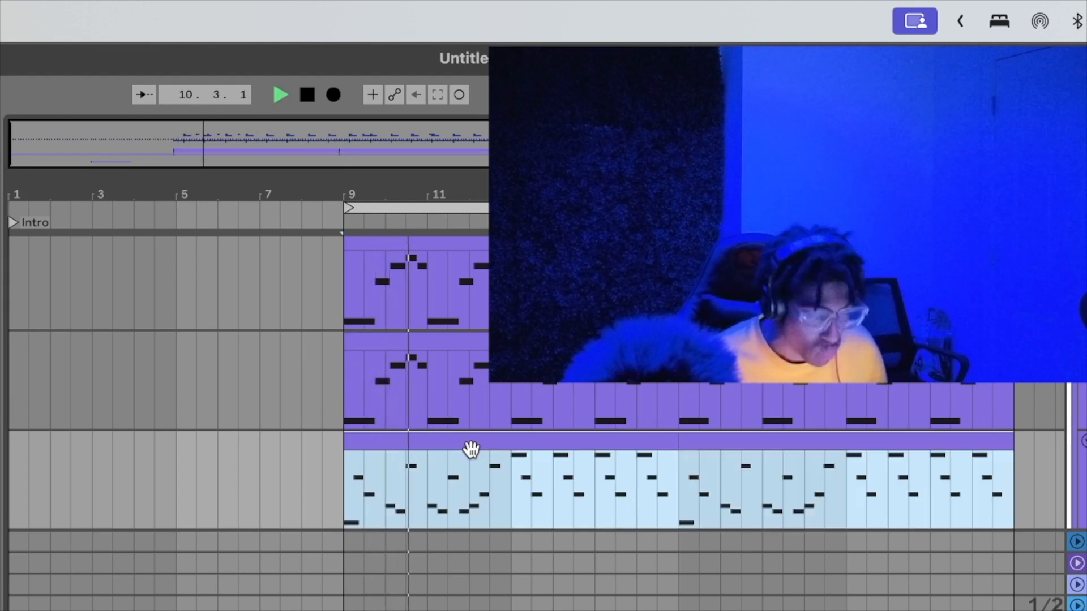
{"action": "left_click_drag", "start_coordinate": [417, 147], "coordinate": [417, 120]}
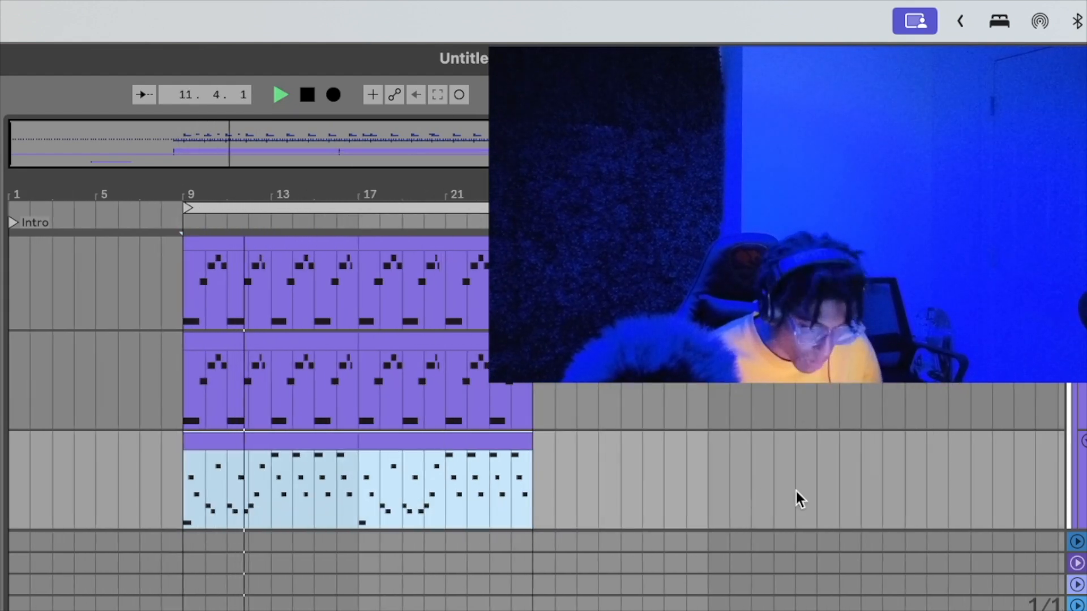
Set the melody track's yellow fattener effect to 31% Fatness and 57% Color, lower the orange effect's Output to -1.9, and close both.
{"action": "key", "text": "shift+Tab"}
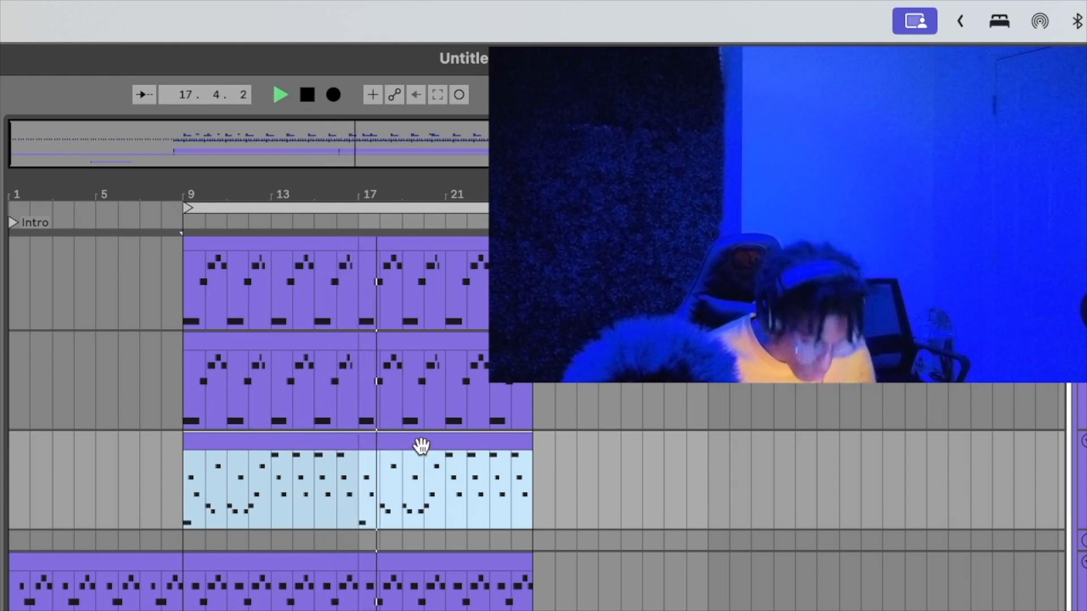
{"action": "left_click", "coordinate": [420, 444]}
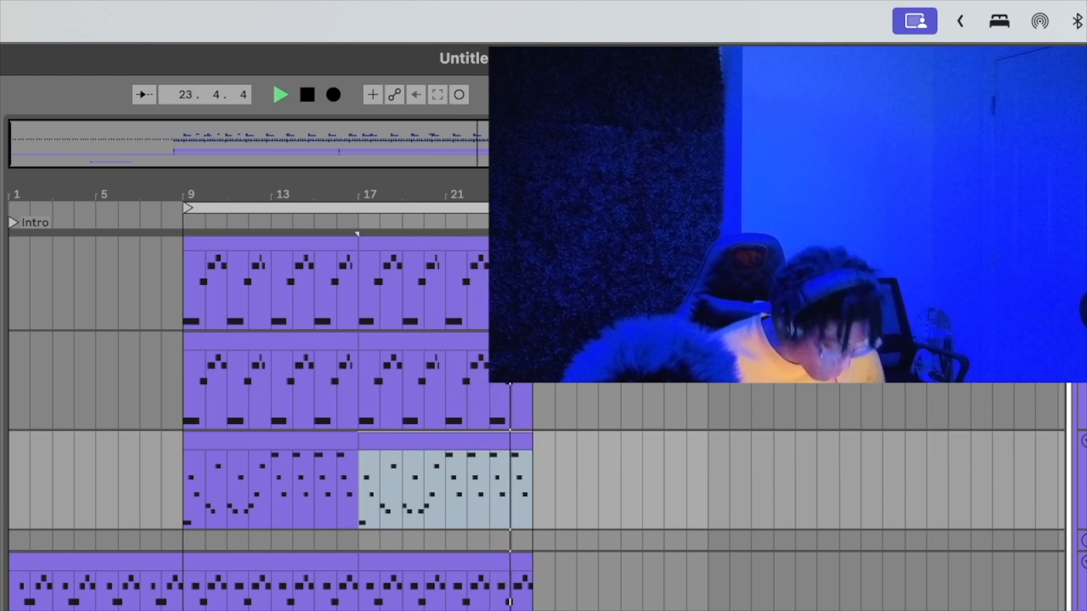
{"action": "left_click_drag", "start_coordinate": [12, 360], "coordinate": [1, 214]}
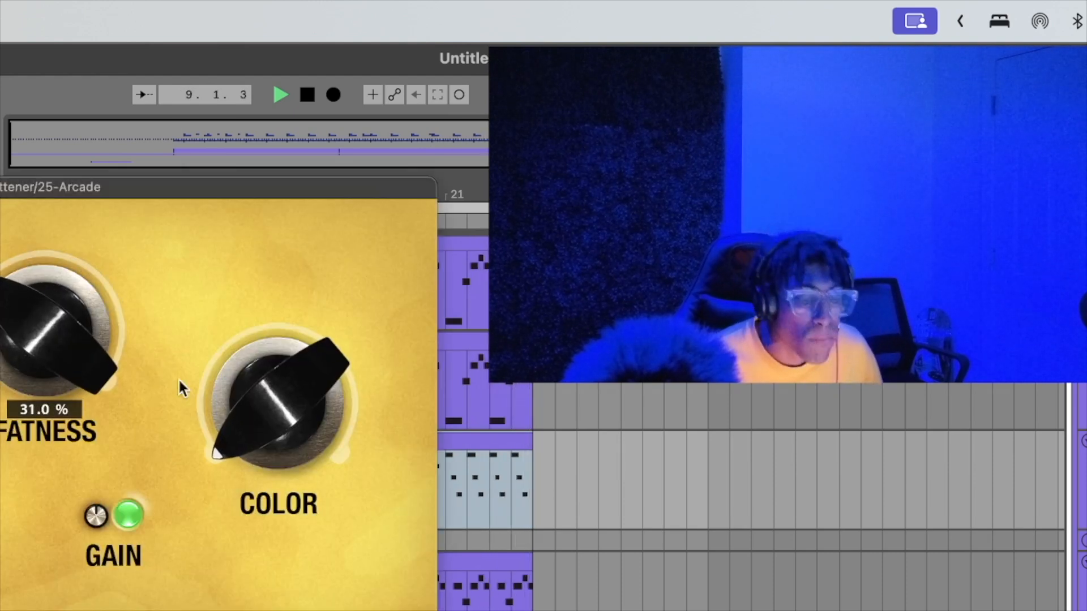
{"action": "left_click_drag", "start_coordinate": [215, 412], "coordinate": [154, 148]}
{"action": "left_click_drag", "start_coordinate": [48, 290], "coordinate": [31, 381]}
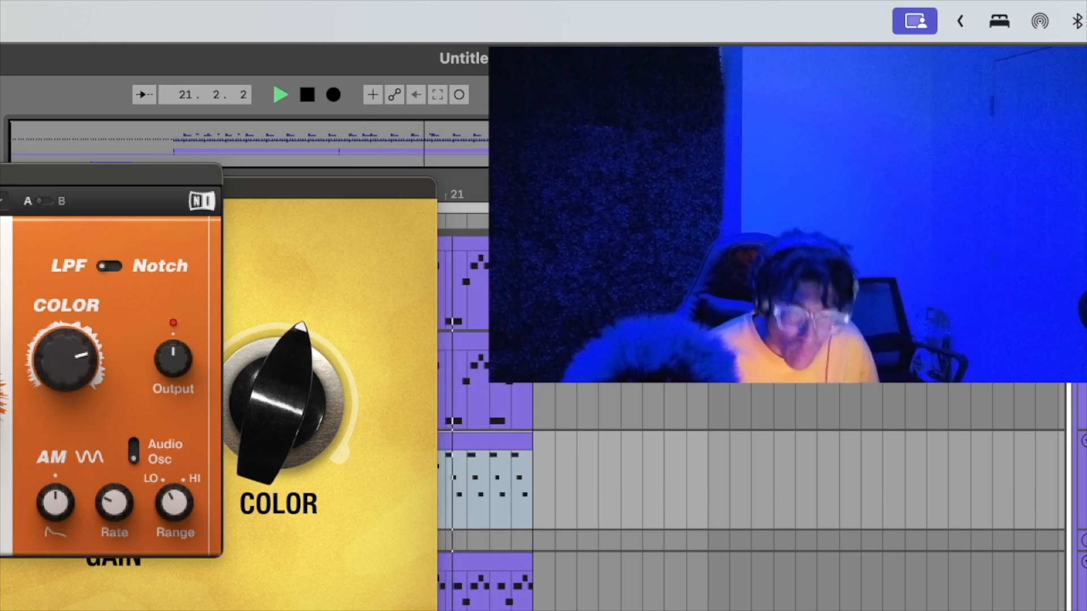
{"action": "mouse_move", "coordinate": [232, 448]}
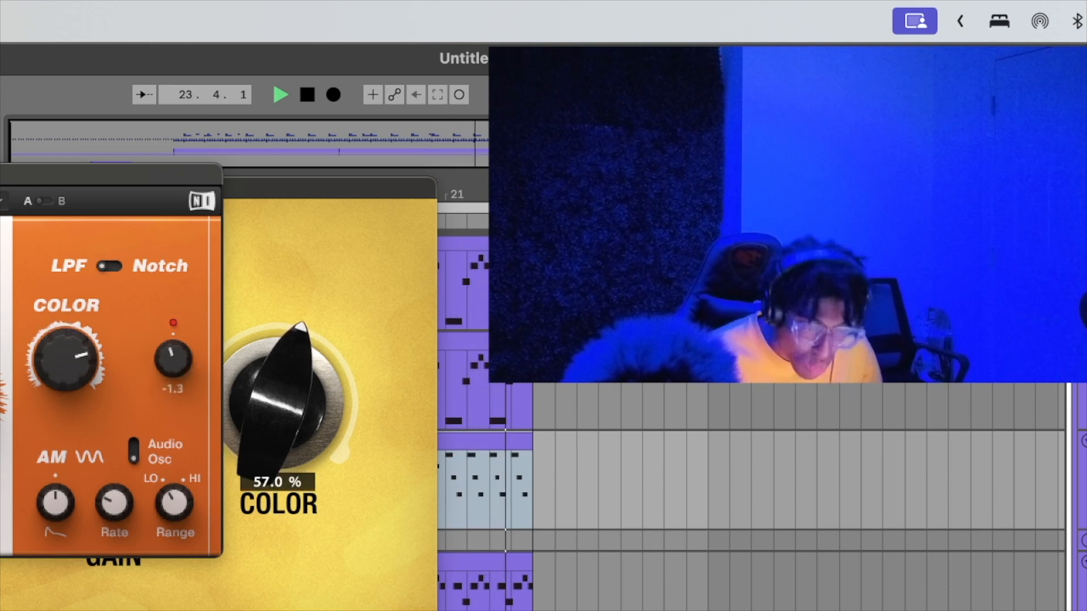
{"action": "key", "text": "space"}
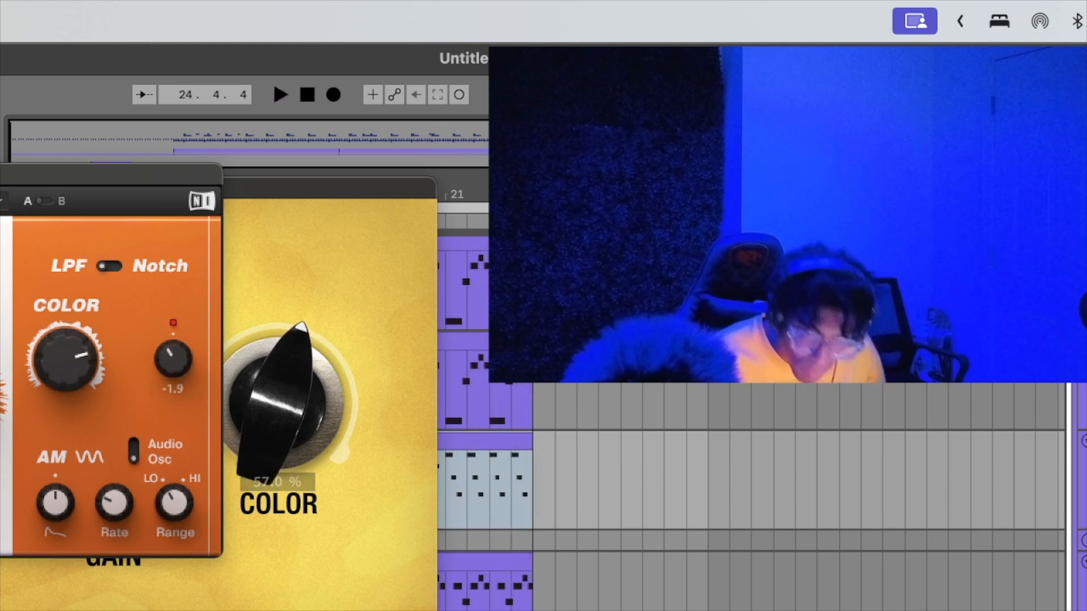
{"action": "key", "text": "space"}
{"action": "key", "text": "super+w"}
{"action": "key", "text": "super+w"}
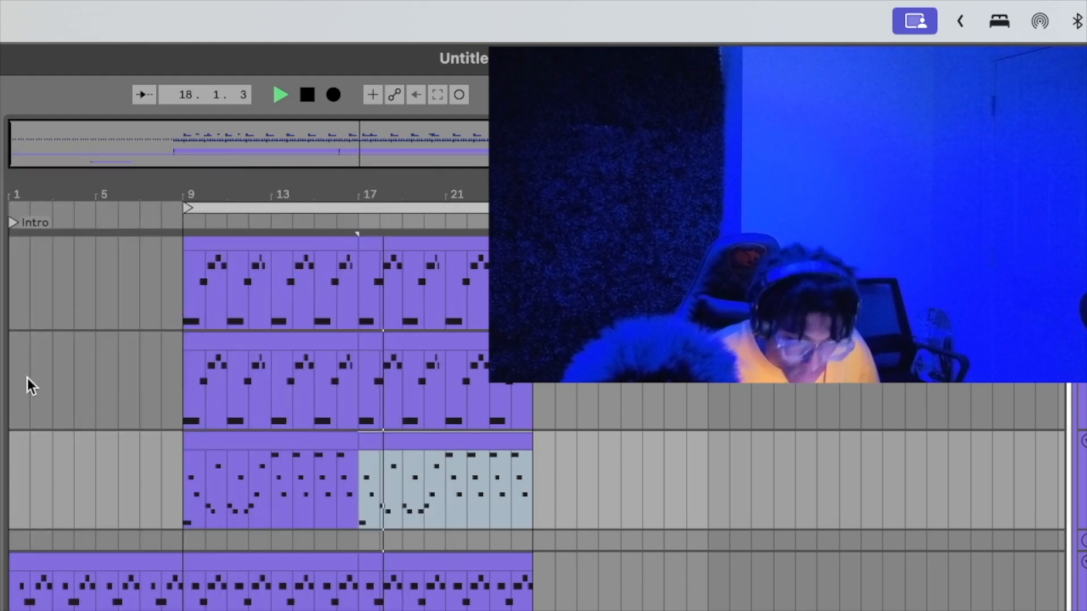
Try the notes of the bar 9 melody clip one octave lower during playback.
{"action": "key", "text": "super+z"}
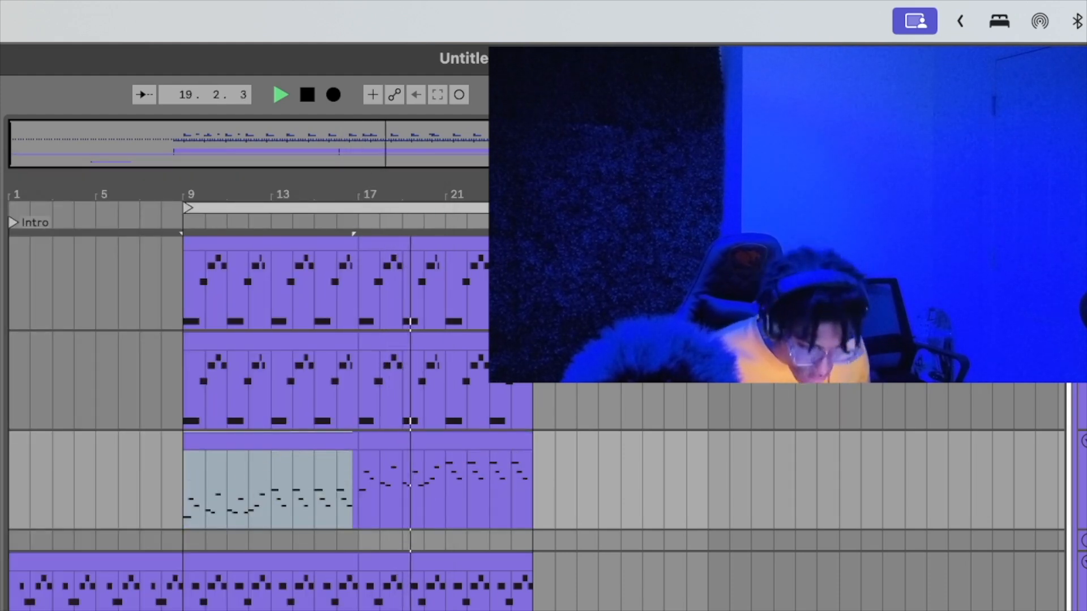
{"action": "key", "text": "space"}
{"action": "key", "text": "space"}
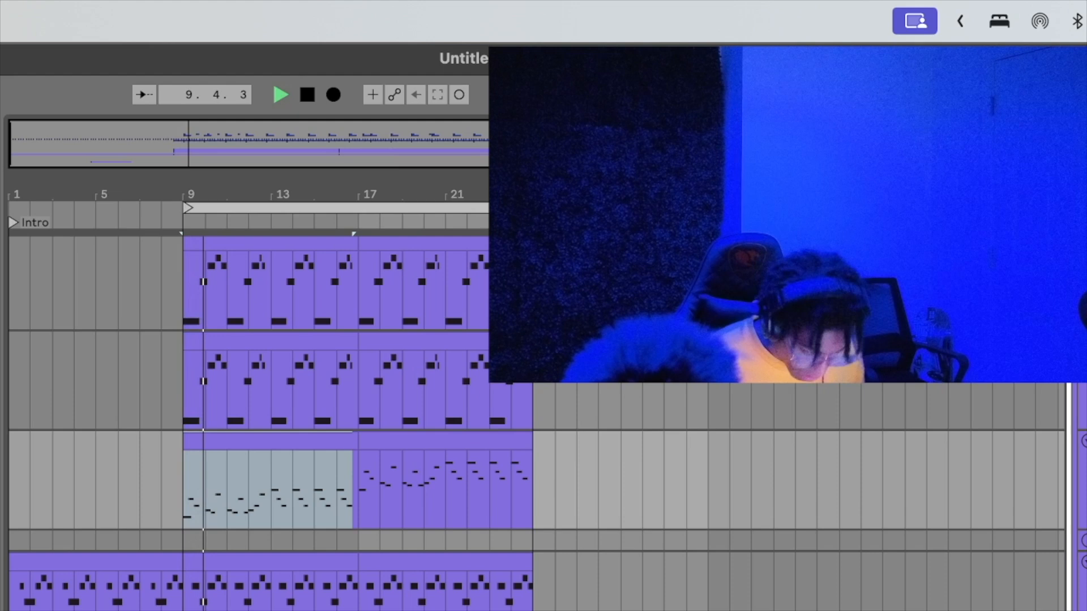
{"action": "key", "text": "super+shift+z"}
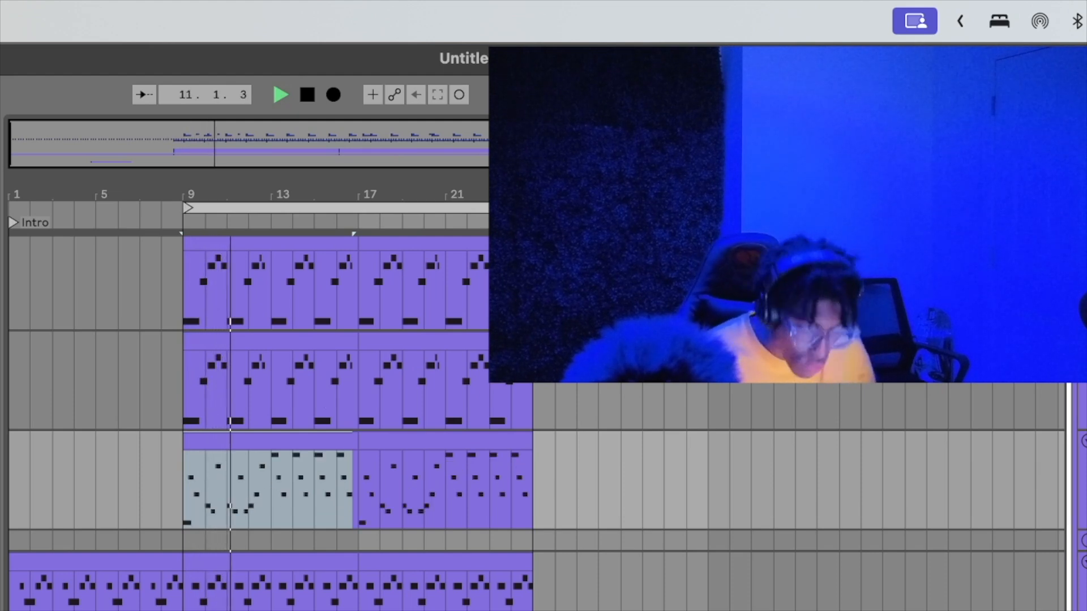
Move the bar 9 melody clip to bar 1 and delete its copy at bar 17.
{"action": "right_click", "coordinate": [262, 553]}
{"action": "left_click", "coordinate": [306, 489]}
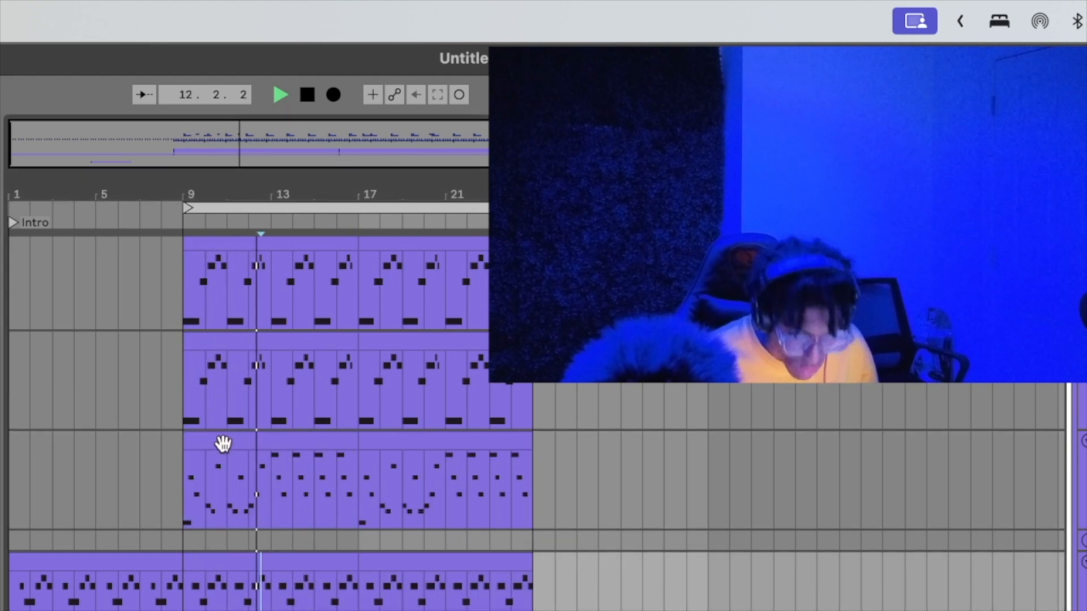
{"action": "left_click", "coordinate": [223, 443]}
{"action": "key", "text": "Delete"}
{"action": "left_click", "coordinate": [73, 493]}
{"action": "key", "text": "space"}
{"action": "key", "text": "super+v"}
{"action": "key", "text": "space"}
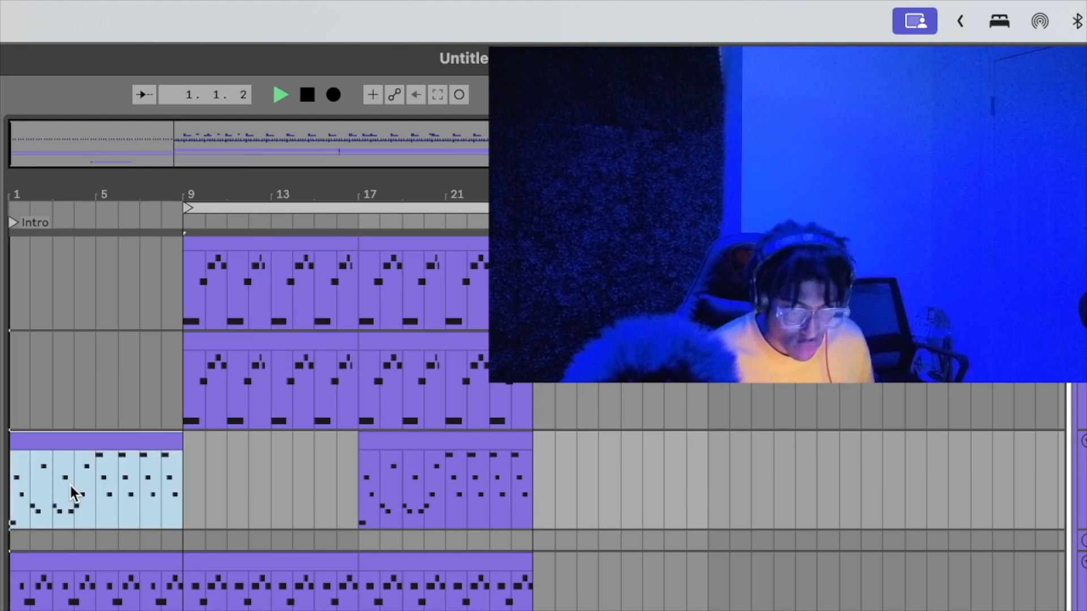
{"action": "left_click", "coordinate": [404, 445]}
{"action": "key", "text": "Delete"}
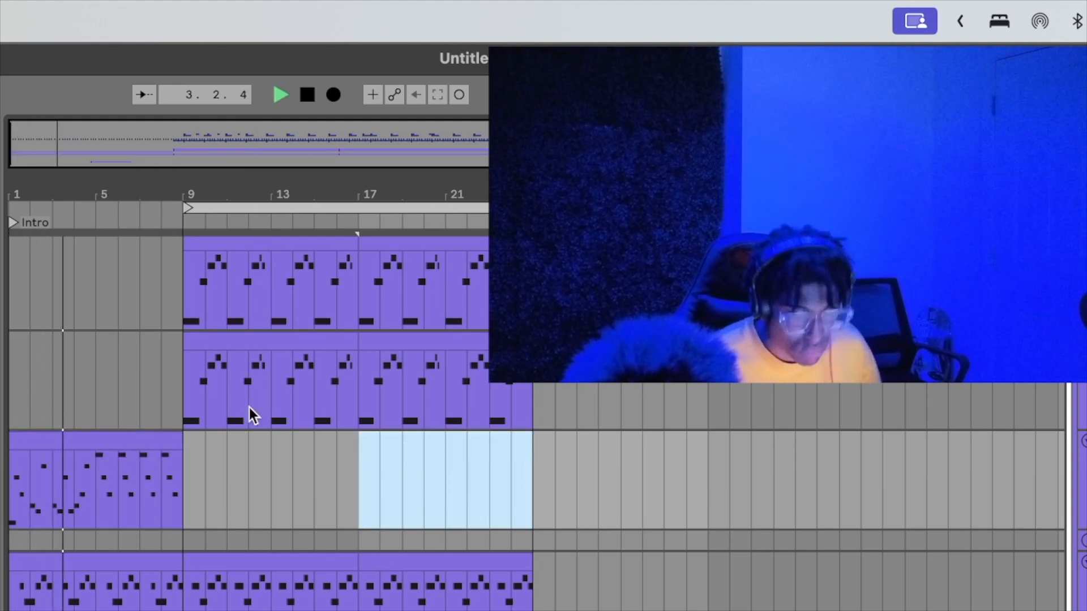
Lengthen the second melody note in bar 1, shifting the third note later, and play back from the Intro marker.
{"action": "left_click", "coordinate": [109, 437]}
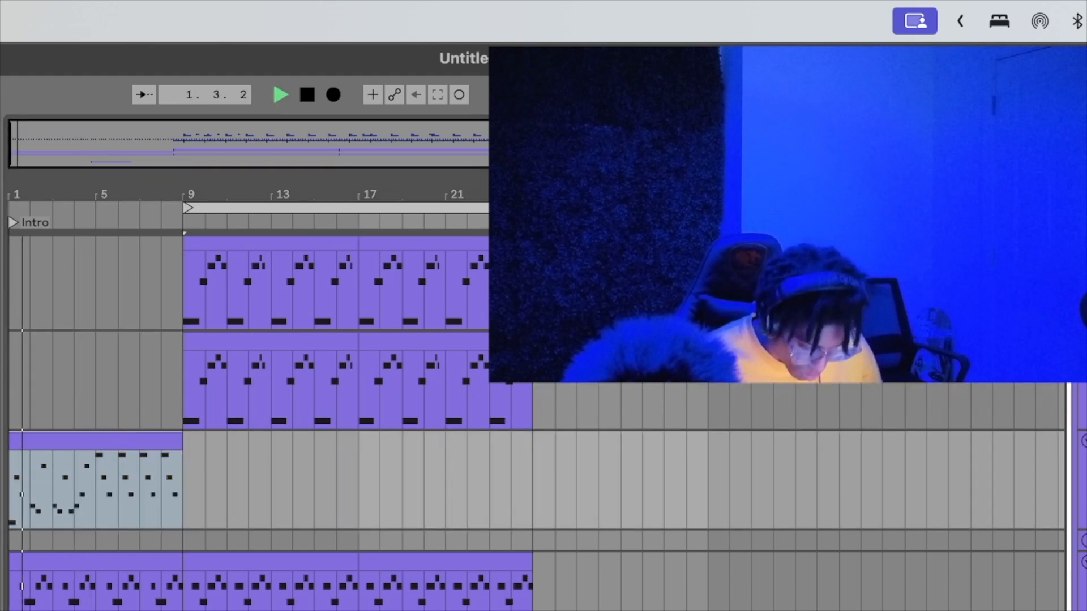
{"action": "key", "text": "space"}
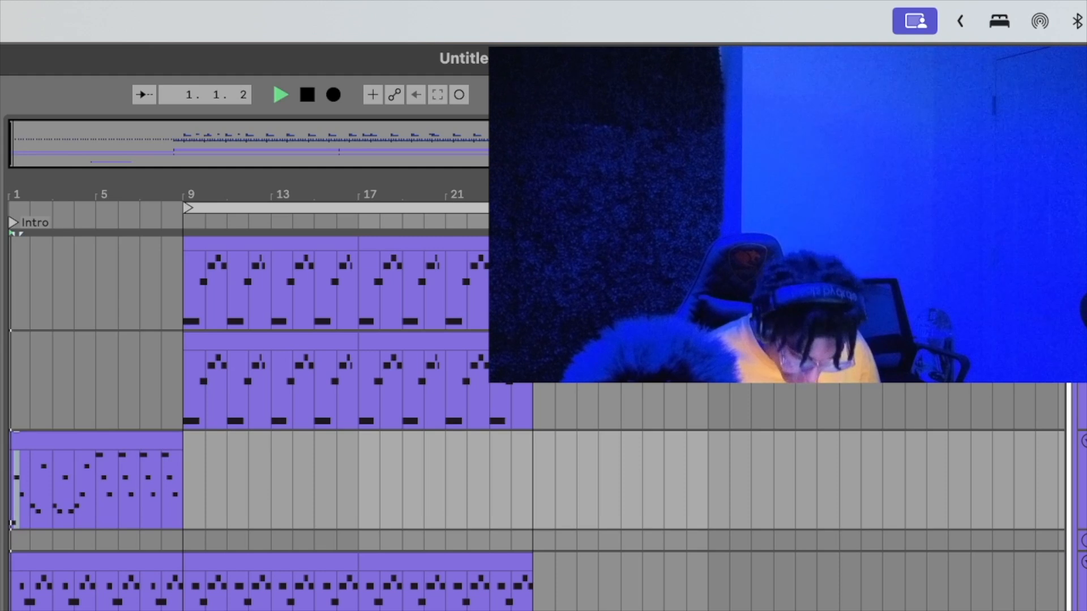
{"action": "key", "text": "space"}
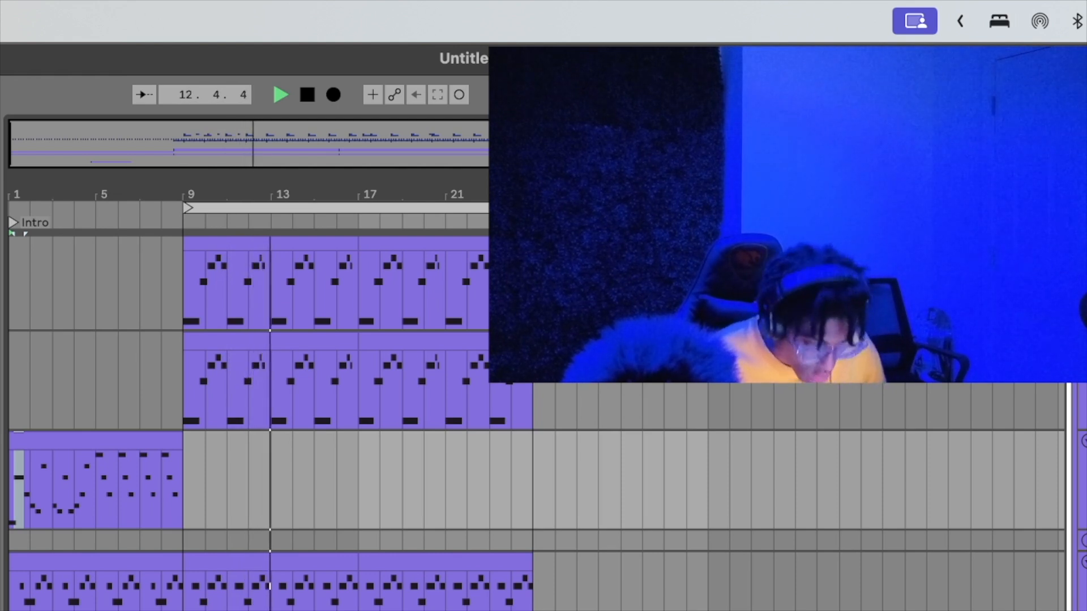
{"action": "left_click", "coordinate": [13, 222]}
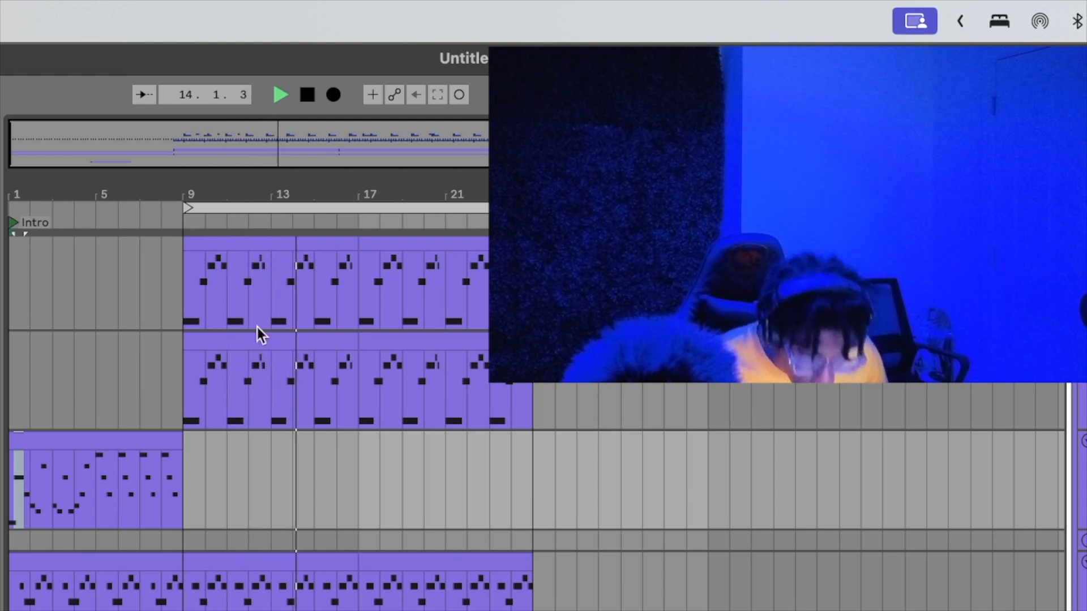
{"action": "scroll", "coordinate": [300, 490], "scroll_direction": "down", "scroll_amount": 3}
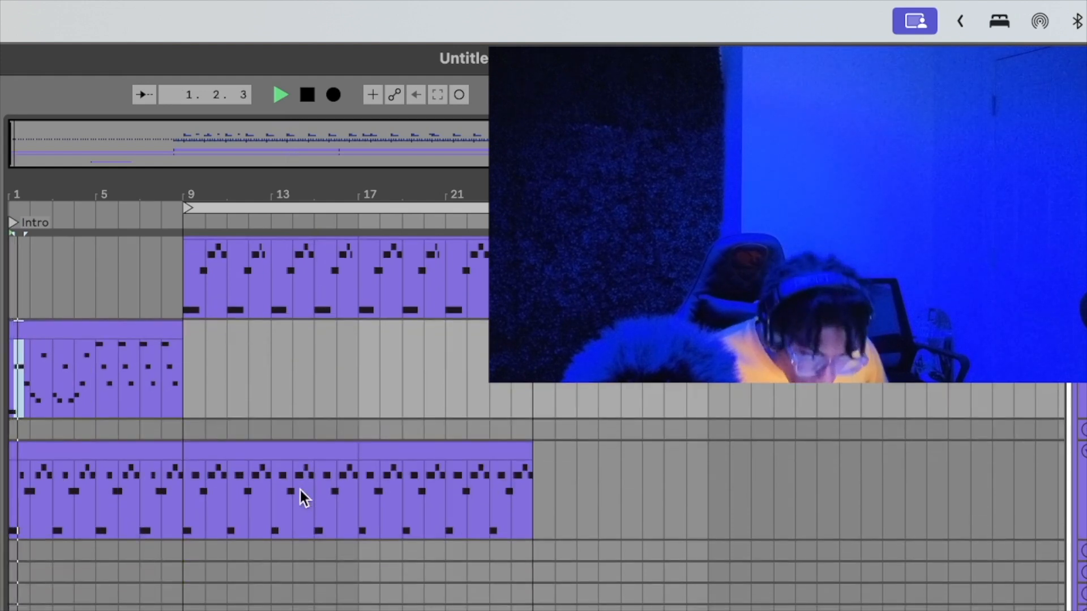
{"action": "scroll", "coordinate": [252, 448], "scroll_direction": "up", "scroll_amount": 1}
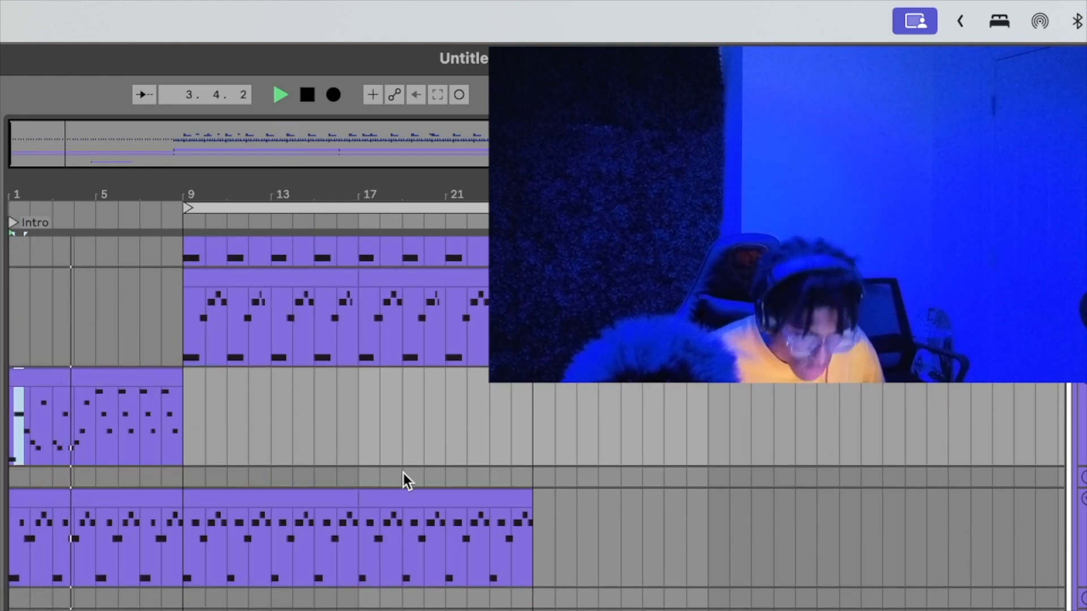
Move the clips of all tracks between bars 9 and 25 so that they start at bar 25.
{"action": "left_click", "coordinate": [183, 343]}
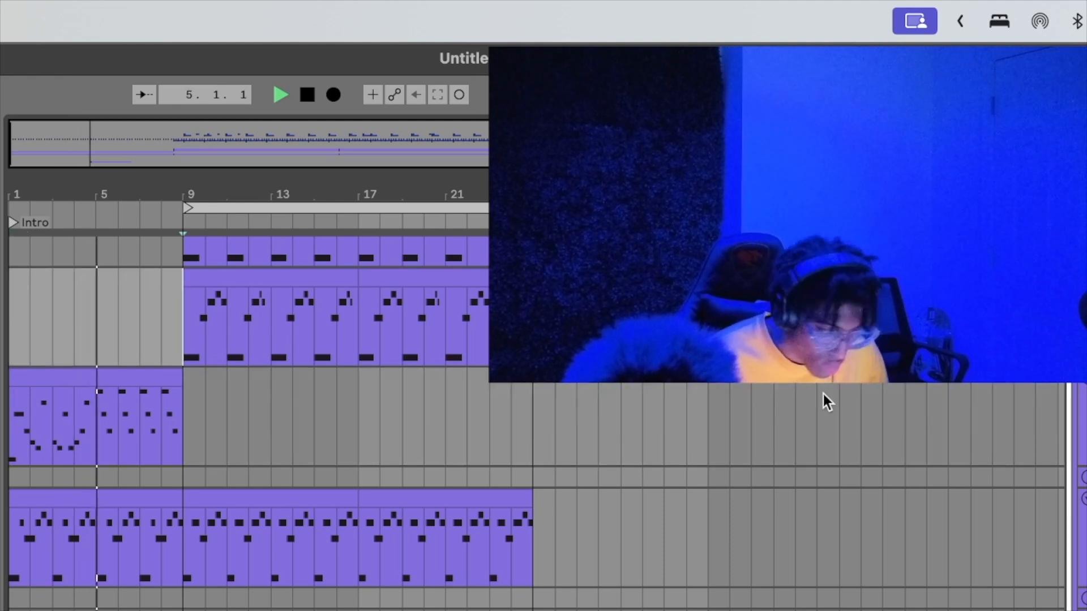
{"action": "scroll", "coordinate": [581, 573], "scroll_direction": "up", "scroll_amount": 1}
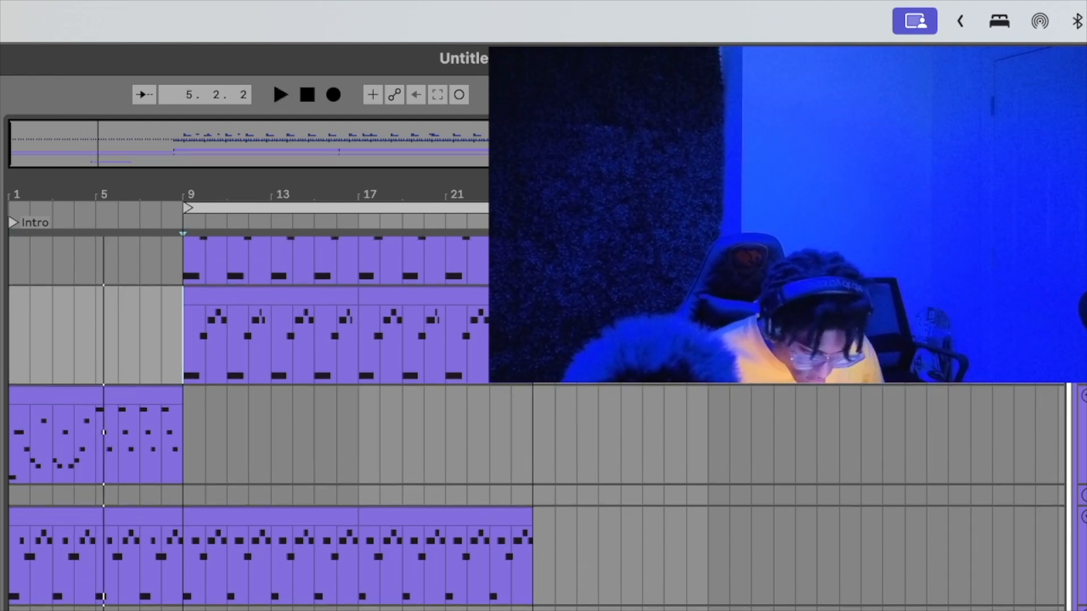
{"action": "scroll", "coordinate": [417, 517], "scroll_direction": "up", "scroll_amount": 5}
{"action": "left_click_drag", "start_coordinate": [532, 594], "coordinate": [182, 566]}
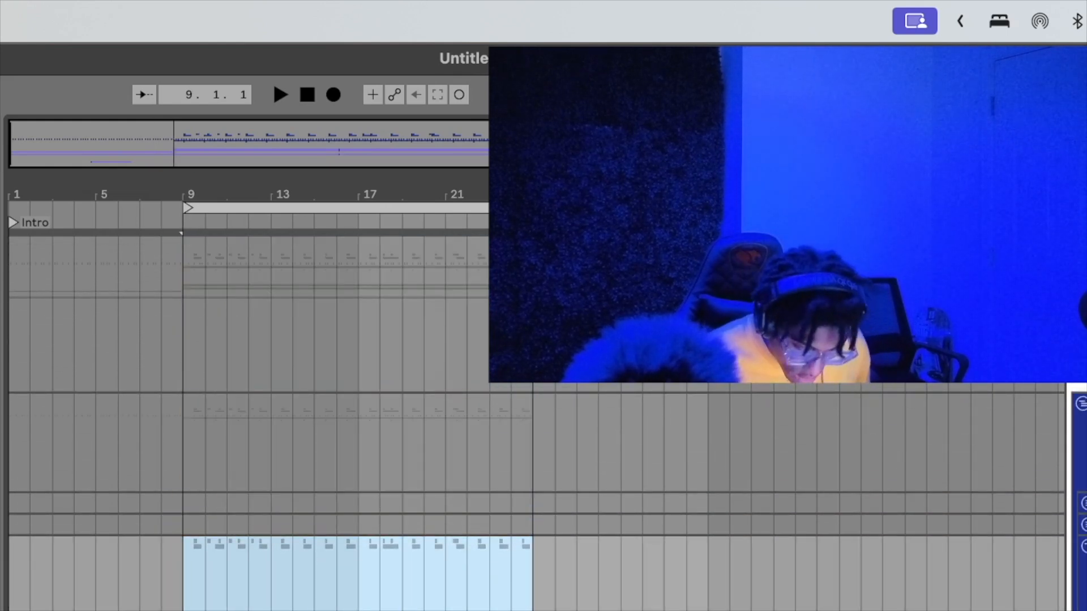
{"action": "key", "text": "Delete"}
{"action": "key", "text": "Right"}
{"action": "key", "text": "Right"}
{"action": "key", "text": "Right"}
{"action": "key", "text": "Right"}
{"action": "key", "text": "Right"}
{"action": "key", "text": "Right"}
{"action": "key", "text": "Right"}
{"action": "key", "text": "Right"}
{"action": "key", "text": "Right"}
{"action": "key", "text": "Right"}
{"action": "key", "text": "Right"}
{"action": "key", "text": "Right"}
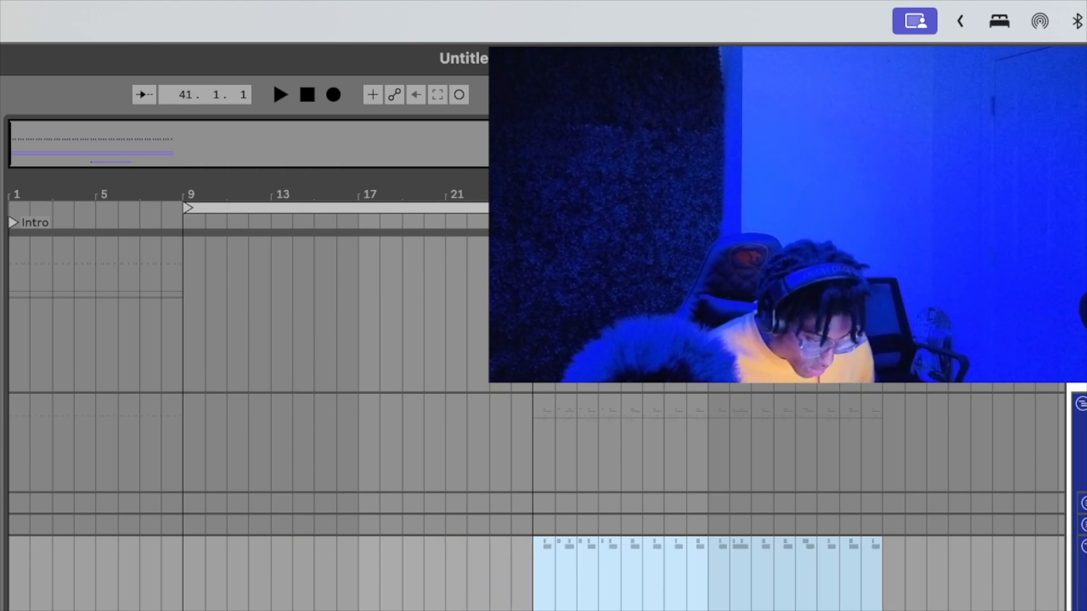
Duplicate the melody clip to bar 9 and delete the original at bar 1 while playing from the Intro marker.
{"action": "scroll", "coordinate": [347, 522], "scroll_direction": "down", "scroll_amount": 12}
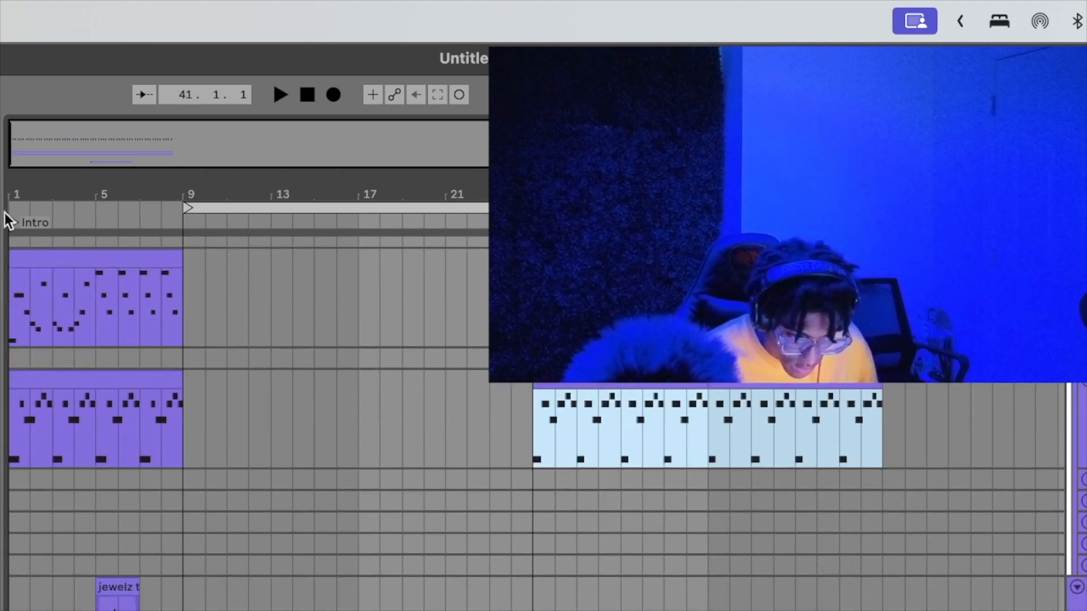
{"action": "left_click", "coordinate": [11, 222]}
{"action": "scroll", "coordinate": [226, 290], "scroll_direction": "up", "scroll_amount": 3}
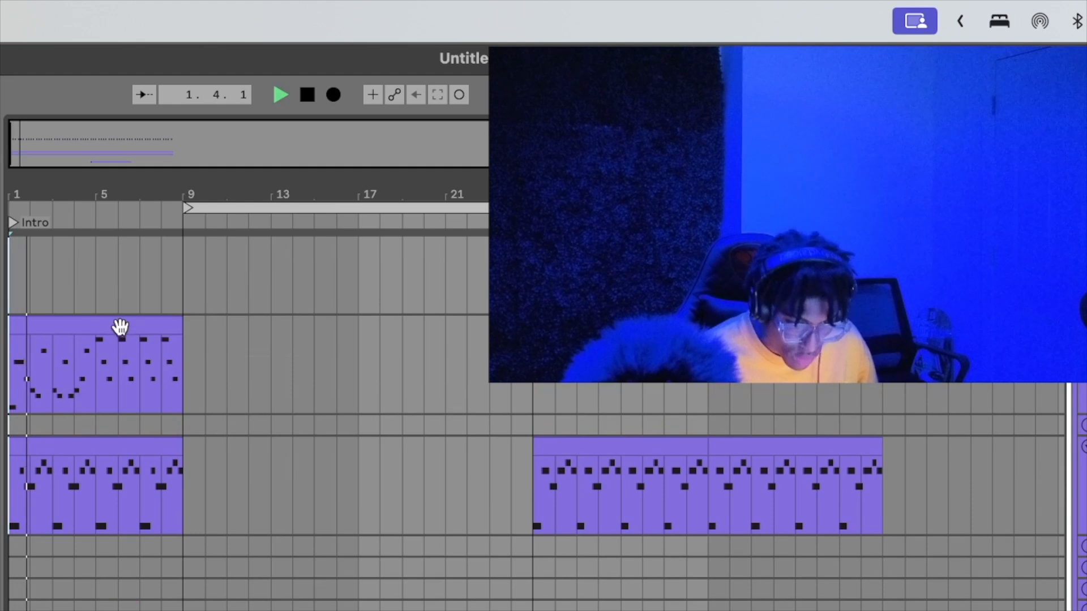
{"action": "left_click", "coordinate": [120, 326]}
{"action": "key", "text": "super+d"}
{"action": "left_click", "coordinate": [117, 333]}
{"action": "key", "text": "Delete"}
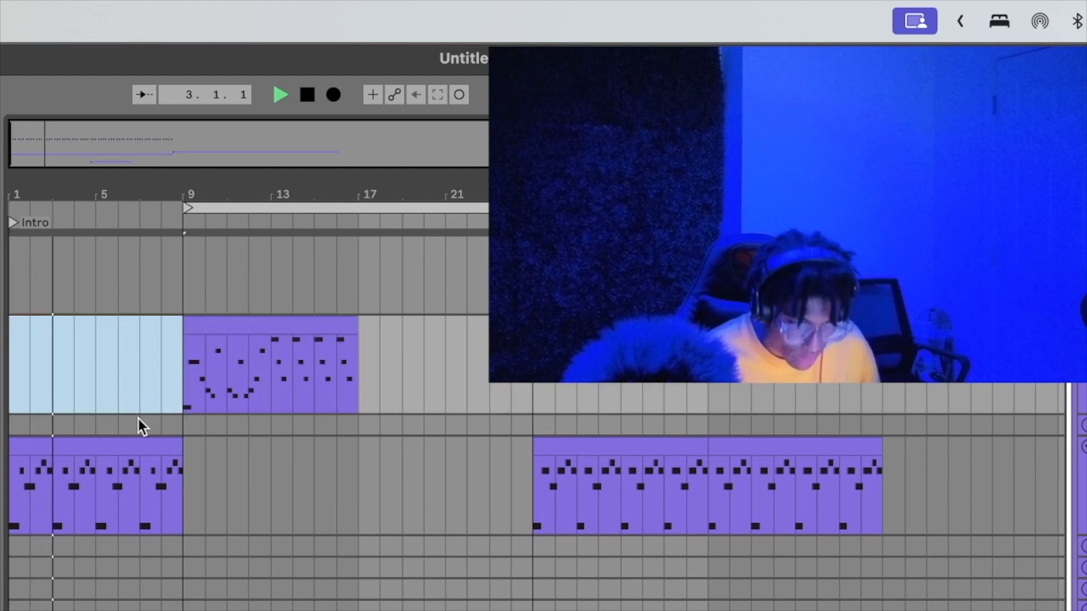
Duplicate the eight-bar clip below the melody track to bar 9 and play from bar 1.
{"action": "left_click", "coordinate": [135, 439]}
{"action": "key", "text": "super+d"}
{"action": "left_click", "coordinate": [73, 417]}
{"action": "key", "text": "space"}
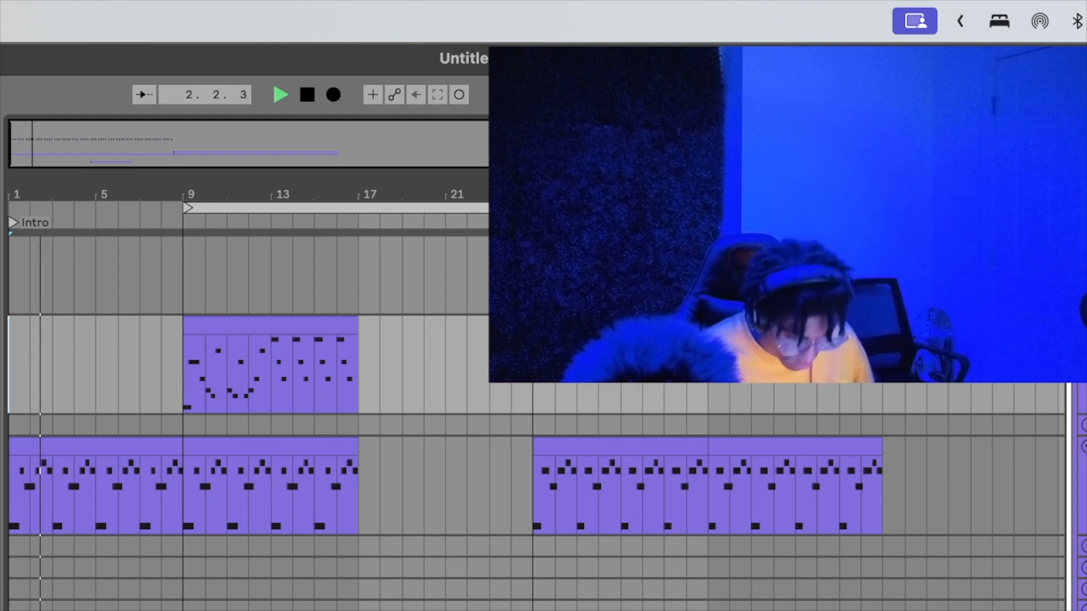
Move the melody clip four bars earlier so it starts at bar 5.
{"action": "left_click", "coordinate": [207, 329]}
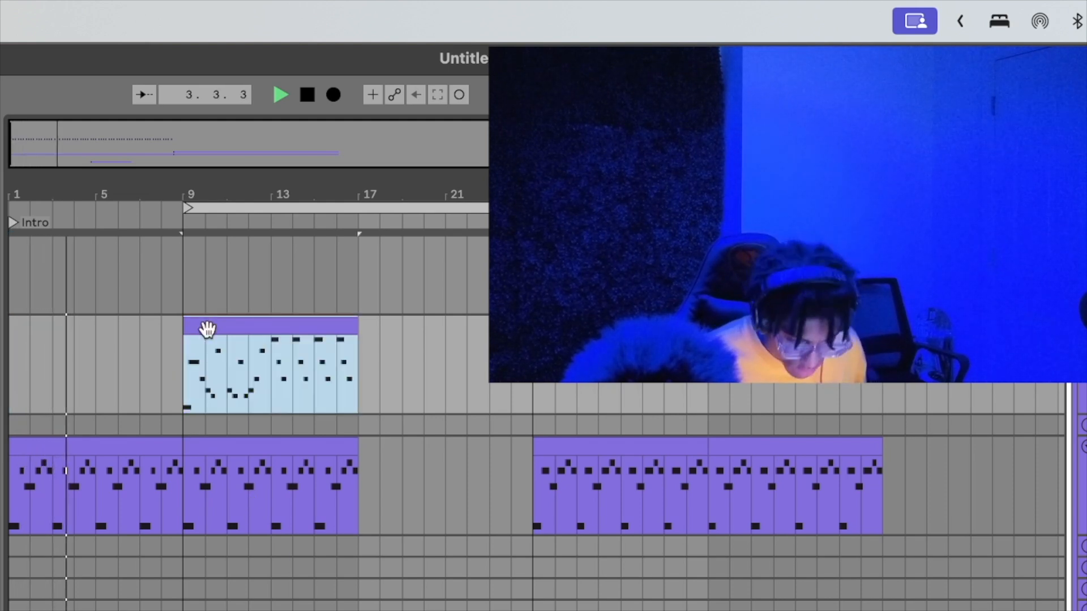
{"action": "key", "text": "Left"}
{"action": "key", "text": "Left"}
{"action": "key", "text": "Left"}
{"action": "key", "text": "Left"}
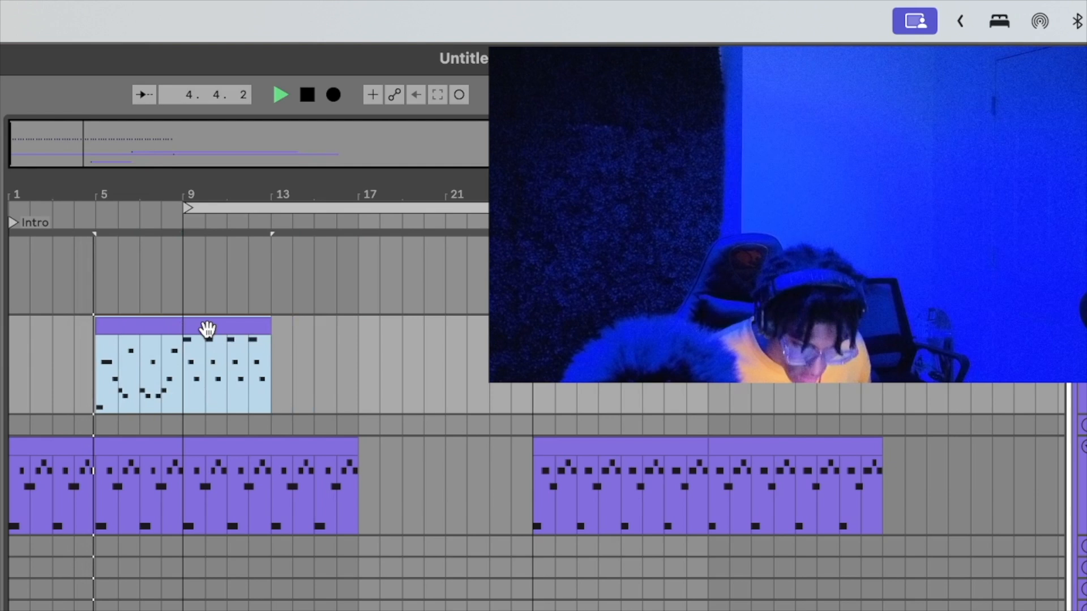
Split the melody clip at bar 7 and delete the part after it, keeping only bars 5 to 7.
{"action": "left_click_drag", "start_coordinate": [101, 139], "coordinate": [100, 164]}
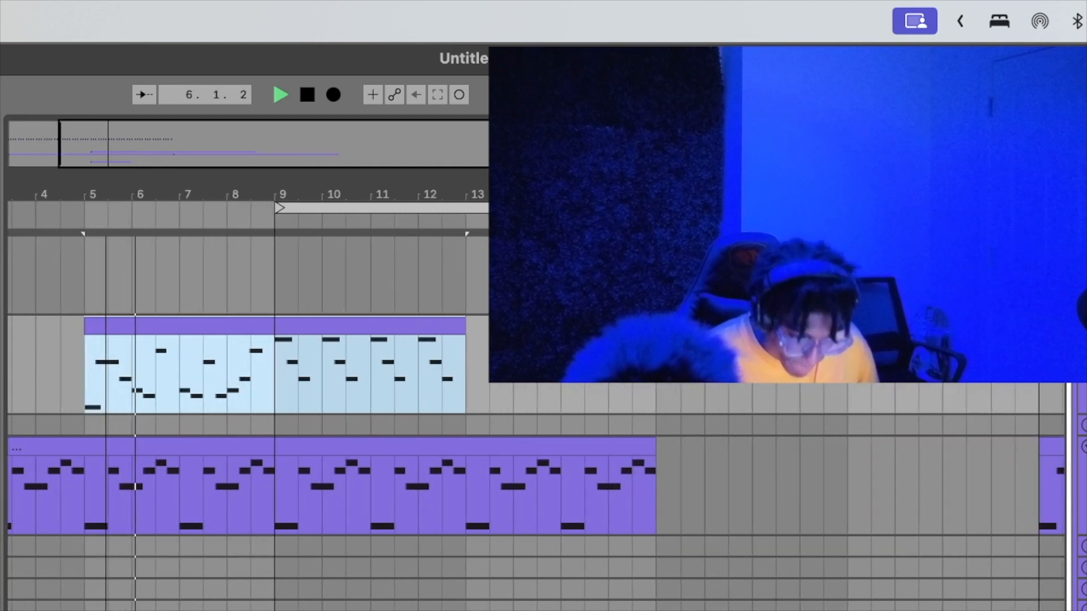
{"action": "left_click", "coordinate": [182, 375]}
{"action": "key", "text": "super+e"}
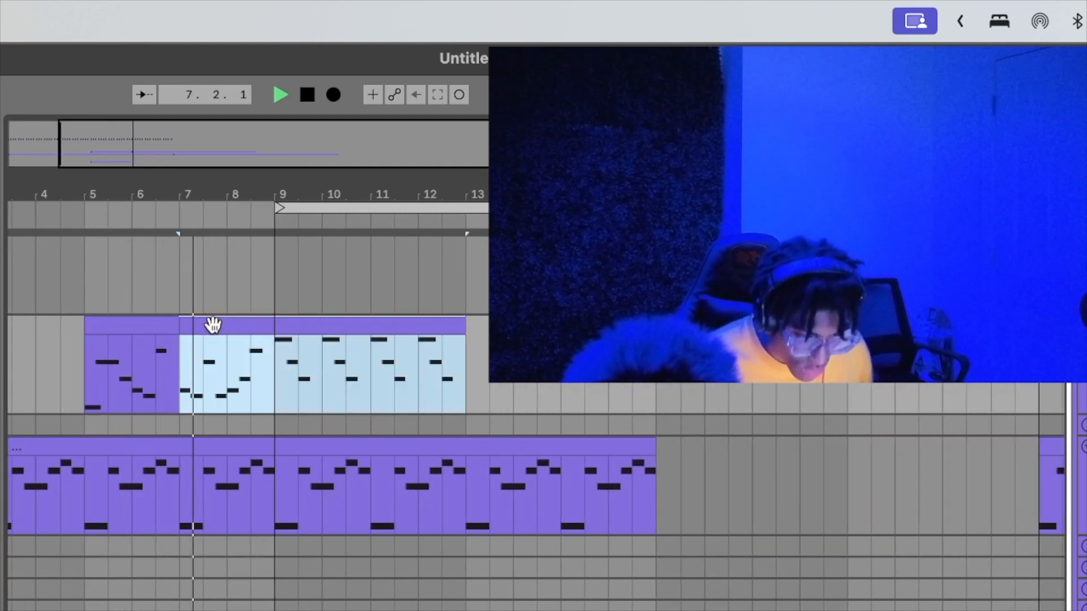
{"action": "key", "text": "Right"}
{"action": "key", "text": "Delete"}
{"action": "left_click", "coordinate": [157, 330]}
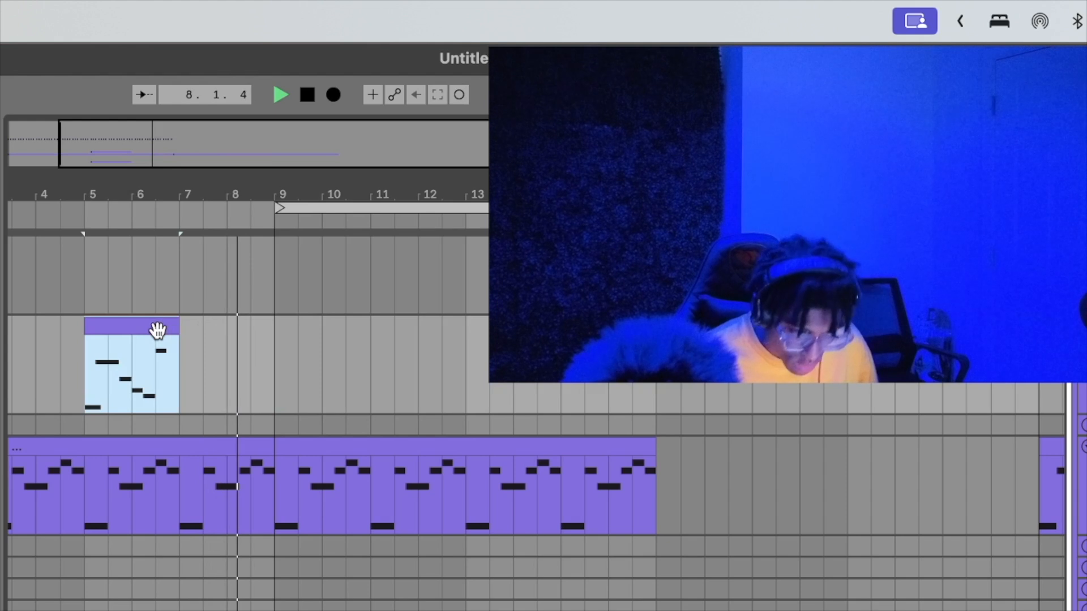
Copy the two-bar melody clip to bar 9 and extend the copy's end to bar 17.
{"action": "left_click", "coordinate": [274, 378]}
{"action": "key", "text": "super+v"}
{"action": "left_click_drag", "start_coordinate": [362, 323], "coordinate": [655, 324]}
{"action": "left_click_drag", "start_coordinate": [381, 191], "coordinate": [376, 170]}
{"action": "key", "text": "minus"}
{"action": "key", "text": "minus"}
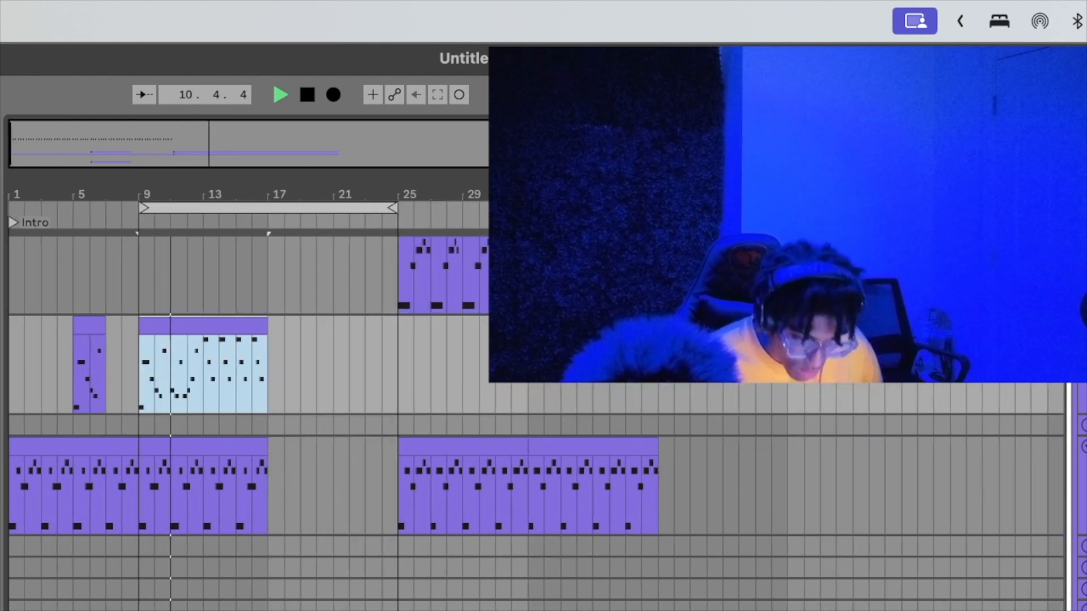
Duplicate the intro's short repeating clips from bars 1 to 9 so they fill up to bar 17, and stop playback.
{"action": "scroll", "coordinate": [383, 474], "scroll_direction": "up", "scroll_amount": 12}
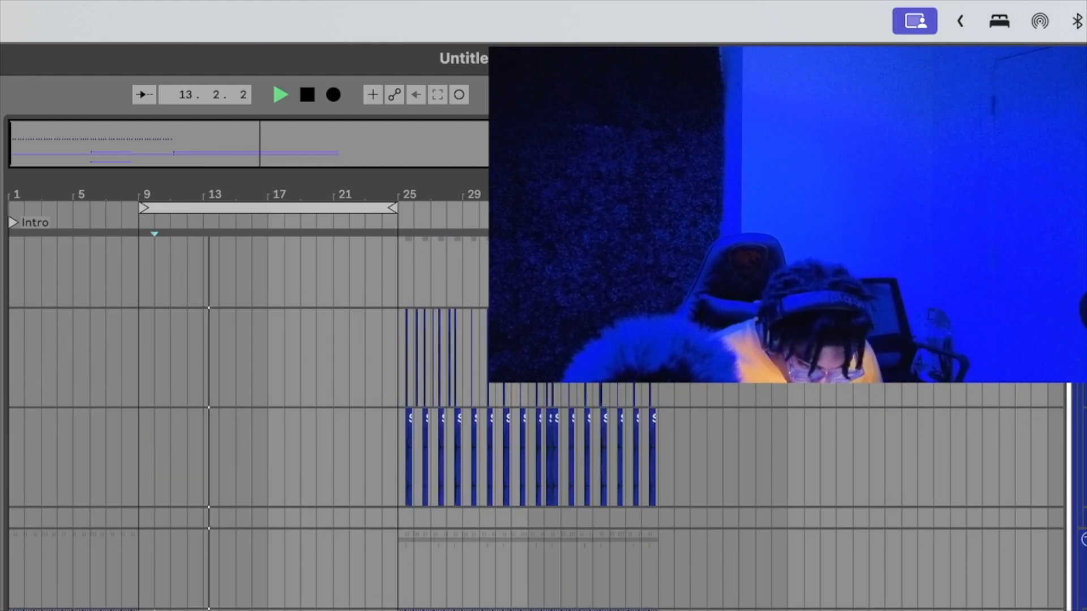
{"action": "scroll", "coordinate": [535, 423], "scroll_direction": "down", "scroll_amount": 15}
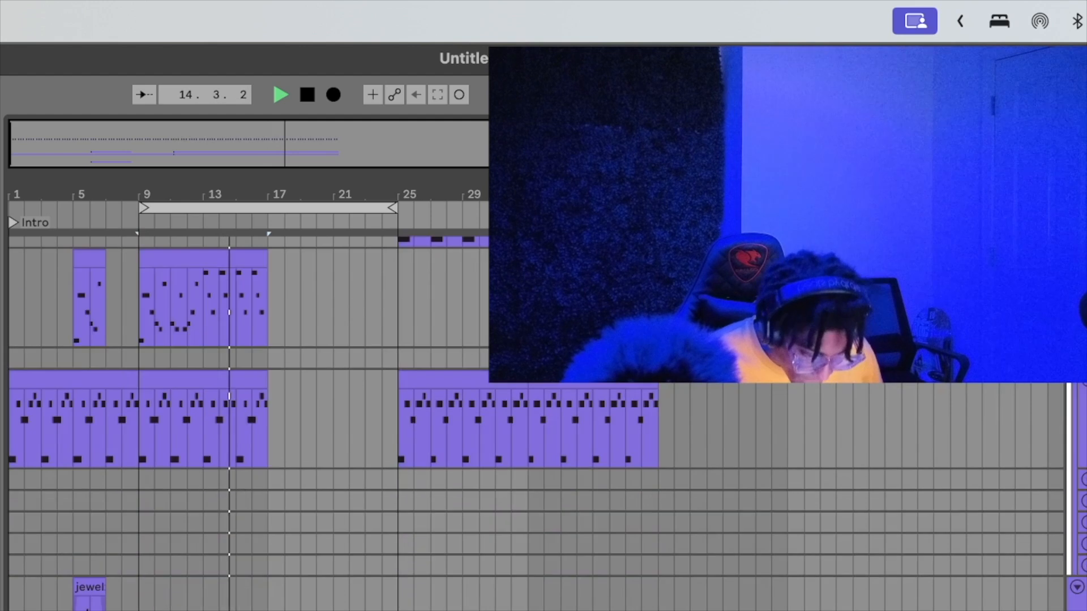
{"action": "scroll", "coordinate": [535, 423], "scroll_direction": "up", "scroll_amount": 6}
{"action": "scroll", "coordinate": [368, 513], "scroll_direction": "down", "scroll_amount": 8}
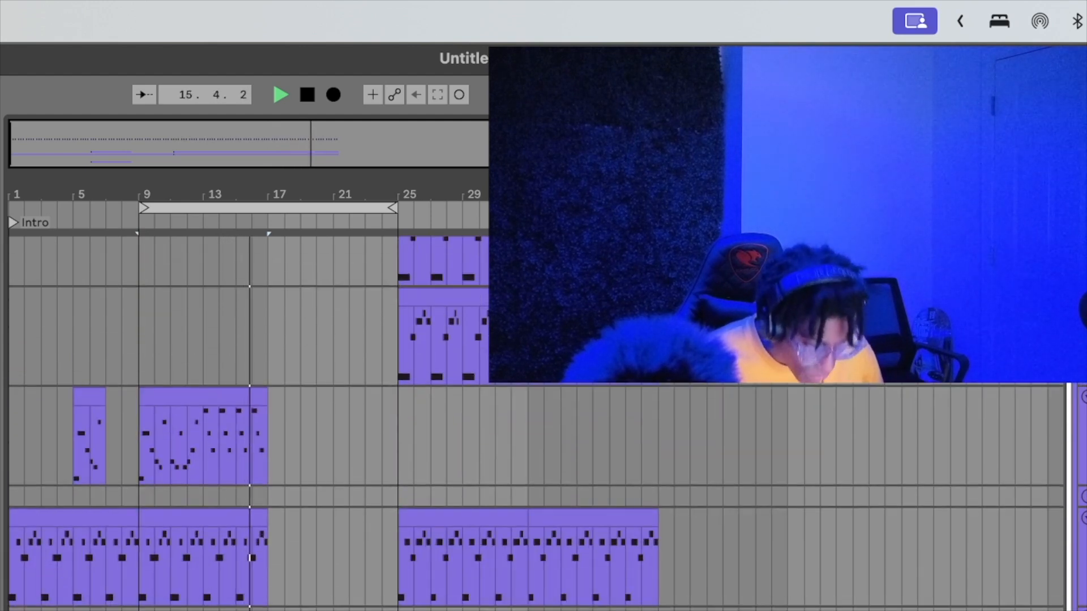
{"action": "scroll", "coordinate": [368, 513], "scroll_direction": "up", "scroll_amount": 4}
{"action": "key", "text": "space"}
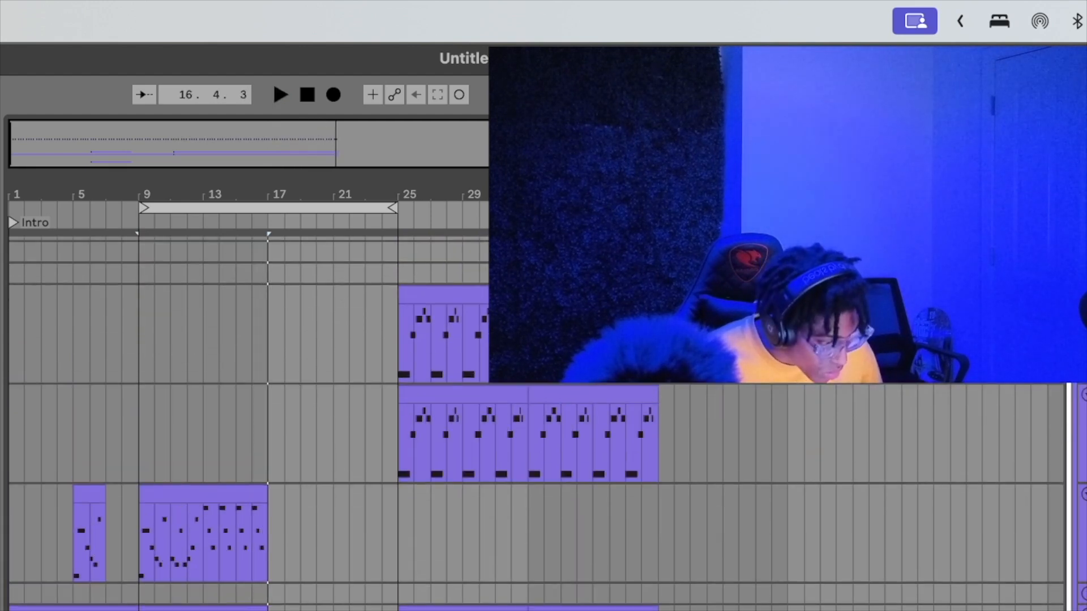
Add a locator at bar 17 and move the main section's clips on all tracks from bar 25 to bar 17.
{"action": "left_click_drag", "start_coordinate": [147, 226], "coordinate": [273, 243]}
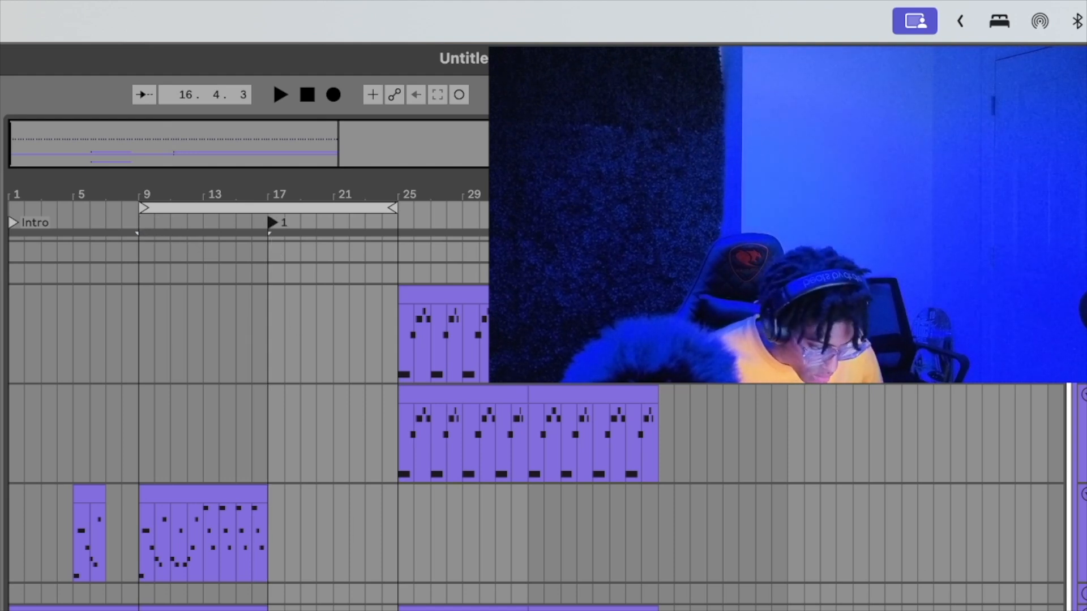
{"action": "left_click_drag", "start_coordinate": [657, 606], "coordinate": [399, 523]}
{"action": "key", "text": "super+x"}
{"action": "key", "text": "Left"}
{"action": "key", "text": "Left"}
{"action": "key", "text": "Left"}
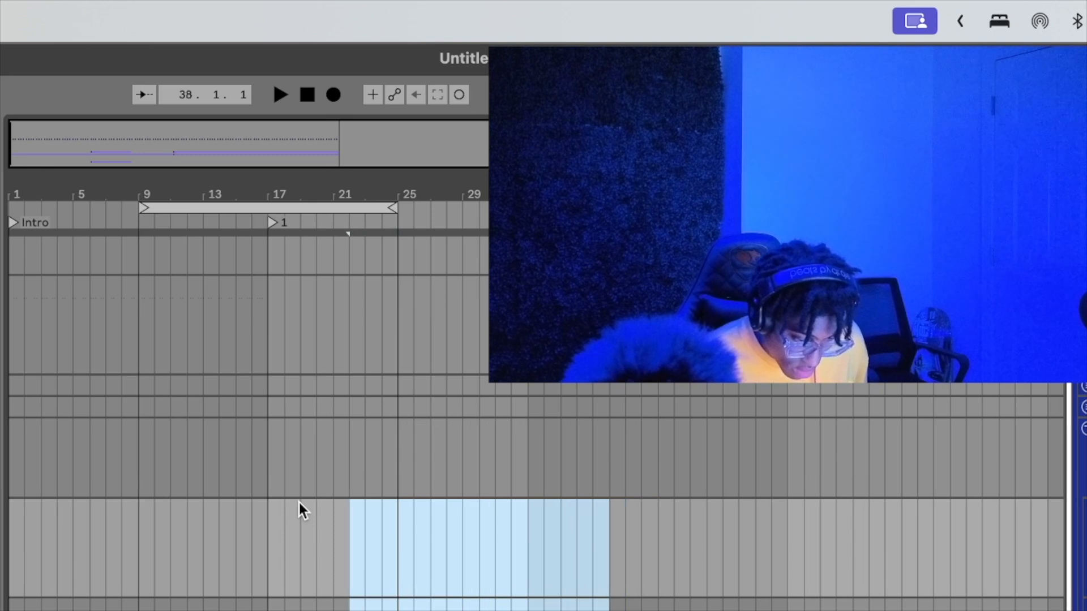
{"action": "key", "text": "Left"}
{"action": "key", "text": "Left"}
{"action": "key", "text": "Left"}
{"action": "key", "text": "Left"}
{"action": "key", "text": "Left"}
{"action": "key", "text": "super+v"}
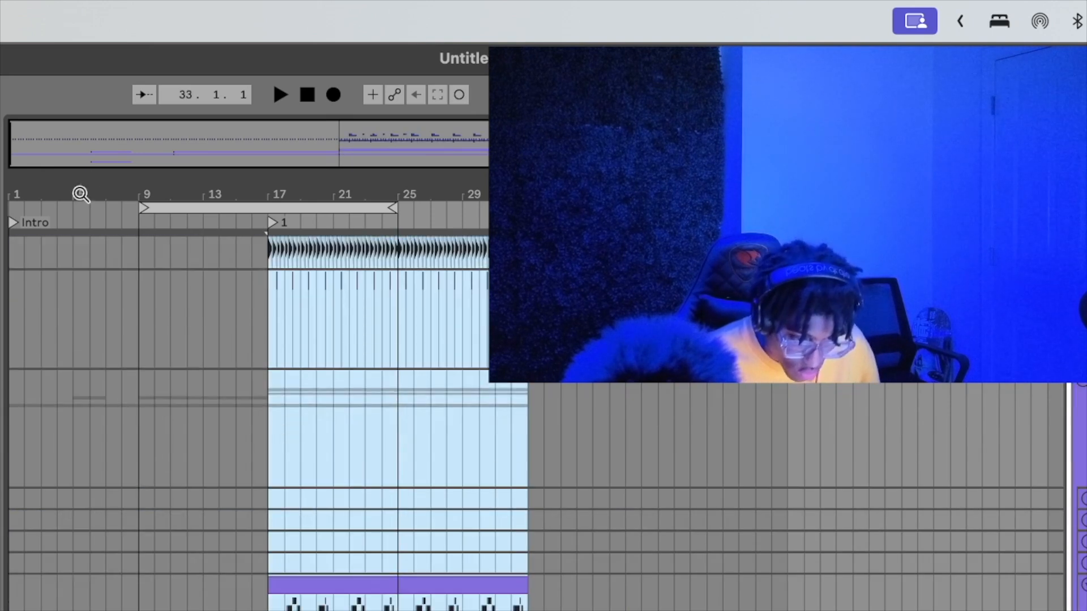
Play the rearranged song from the Intro marker and stop after the melody's entry.
{"action": "left_click", "coordinate": [16, 223]}
{"action": "key", "text": "space"}
{"action": "scroll", "coordinate": [126, 413], "scroll_direction": "down", "scroll_amount": 6}
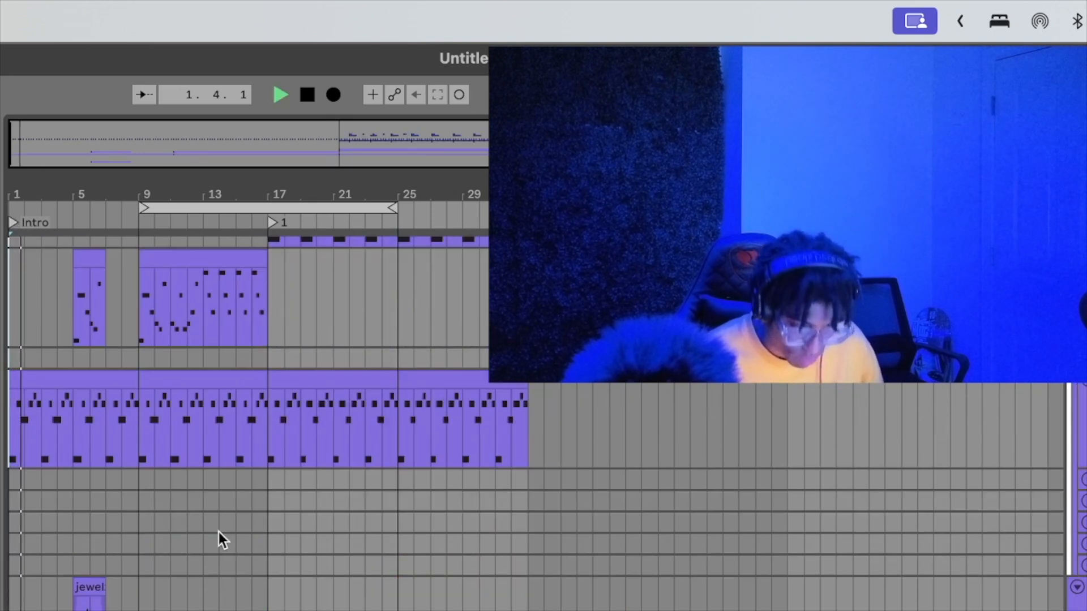
{"action": "scroll", "coordinate": [218, 532], "scroll_direction": "up", "scroll_amount": 4}
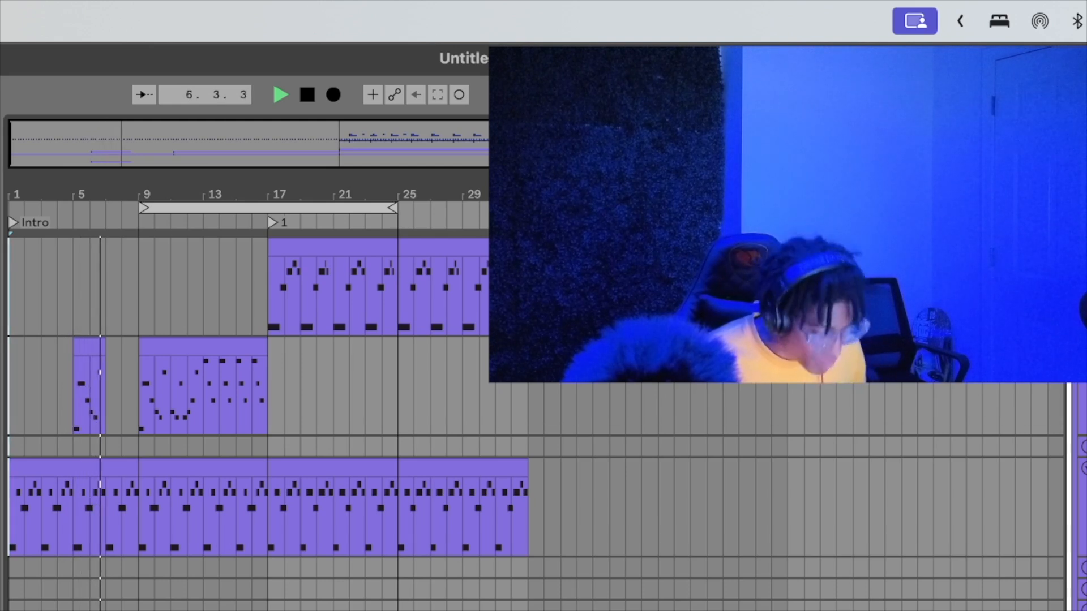
{"action": "key", "text": "space"}
Return the playback start to bar 1 and listen to the intro again.
{"action": "left_click", "coordinate": [95, 282]}
{"action": "key", "text": "Left"}
{"action": "key", "text": "Left"}
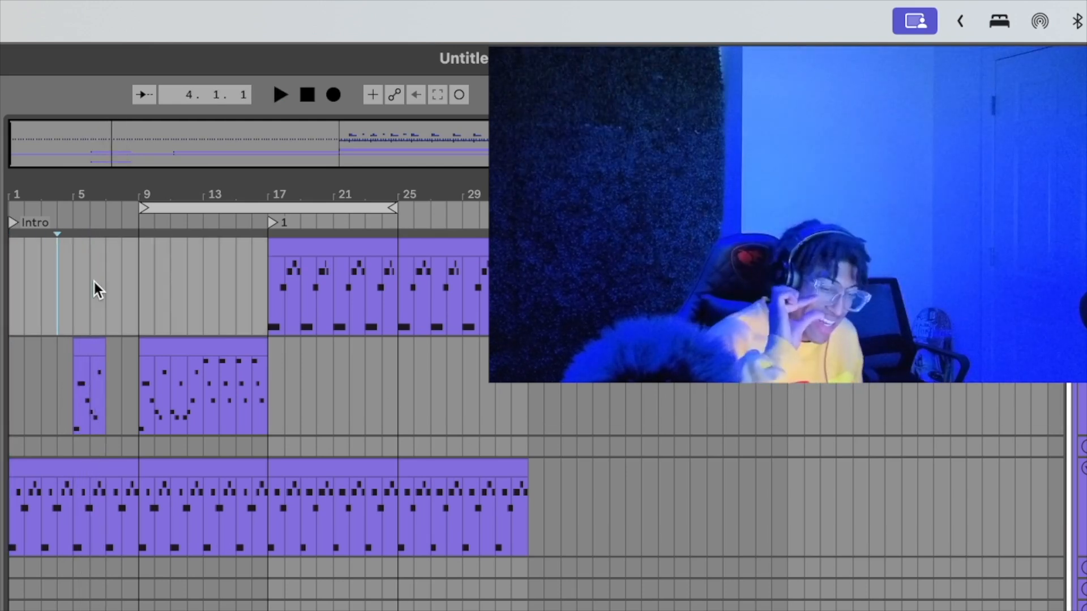
{"action": "key", "text": "Left"}
{"action": "key", "text": "Left"}
{"action": "key", "text": "Left"}
{"action": "key", "text": "space"}
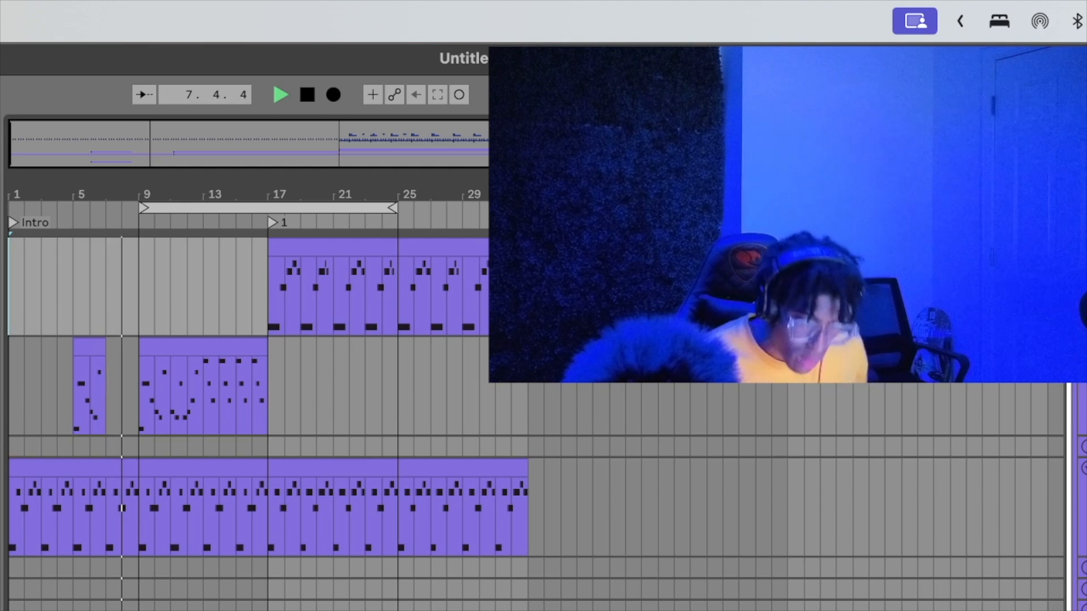
{"action": "key", "text": "space"}
{"action": "key", "text": "space"}
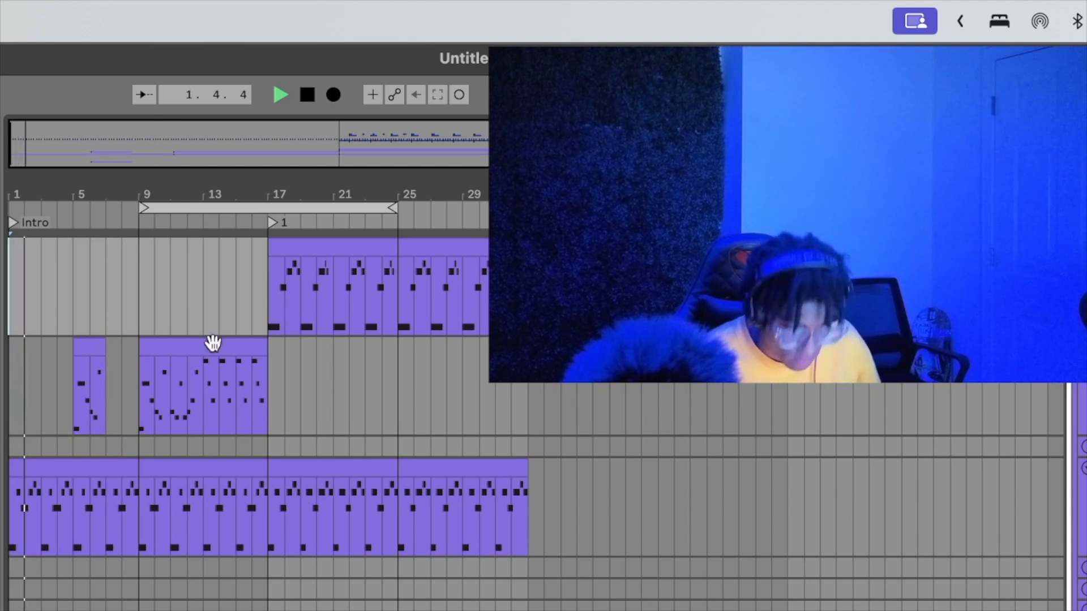
Extend the short melody clip's end from bar 7 to bar 9 and play from bar 5.
{"action": "left_click_drag", "start_coordinate": [127, 140], "coordinate": [126, 163]}
{"action": "scroll", "coordinate": [156, 473], "scroll_direction": "left", "scroll_amount": 2}
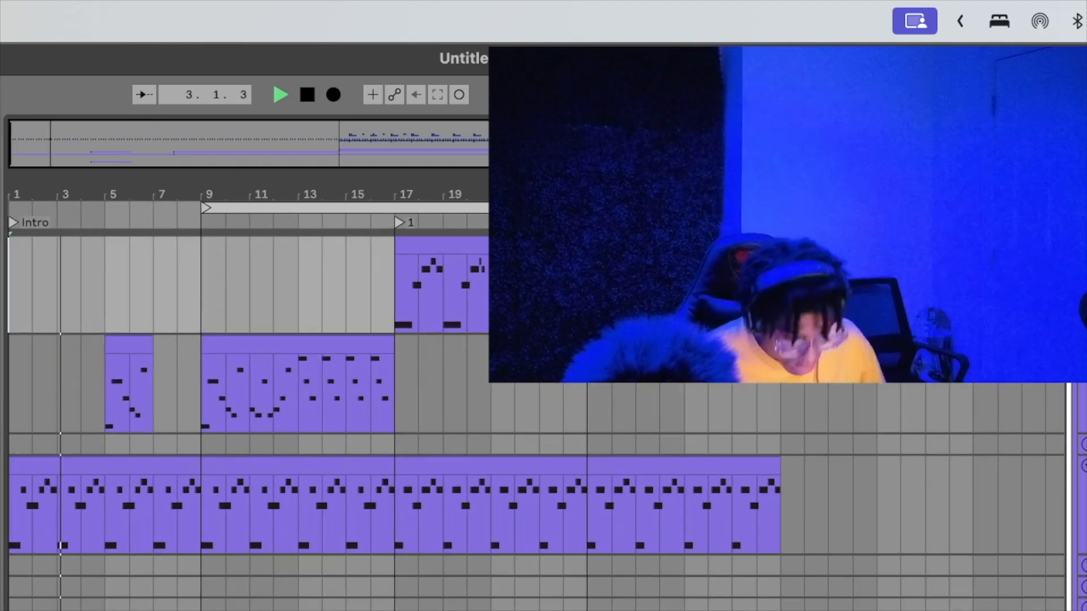
{"action": "scroll", "coordinate": [156, 473], "scroll_direction": "up", "scroll_amount": 5}
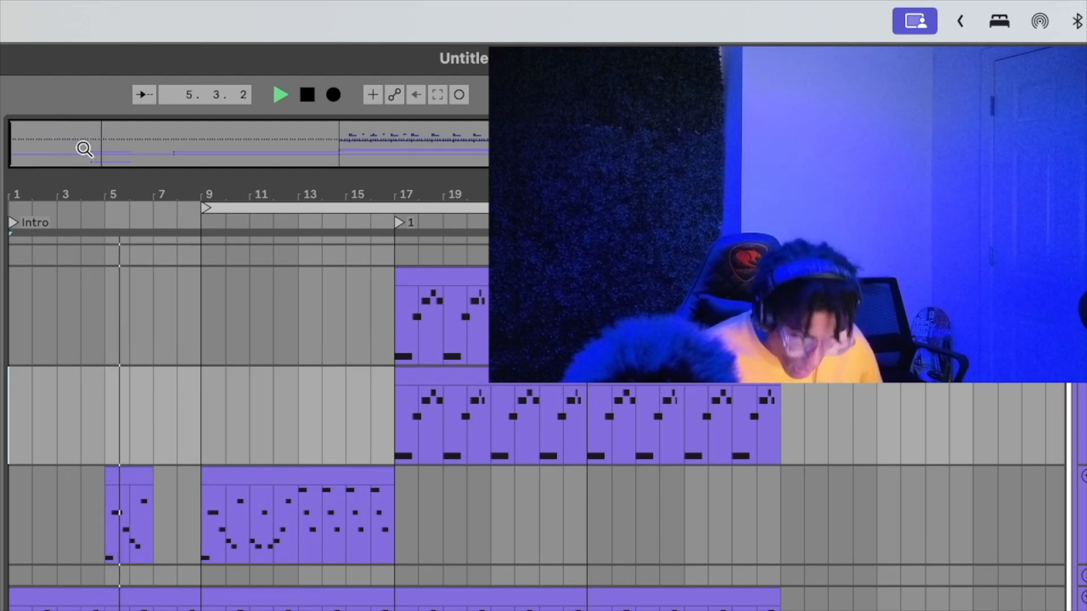
{"action": "left_click_drag", "start_coordinate": [84, 149], "coordinate": [158, 262]}
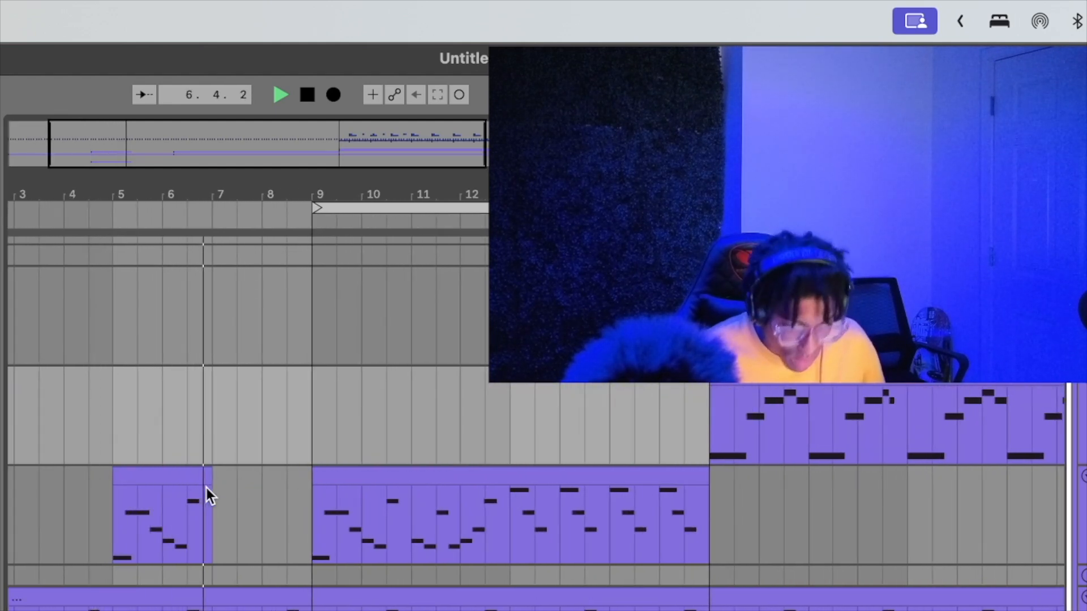
{"action": "left_click_drag", "start_coordinate": [211, 480], "coordinate": [310, 480]}
{"action": "left_click", "coordinate": [112, 540]}
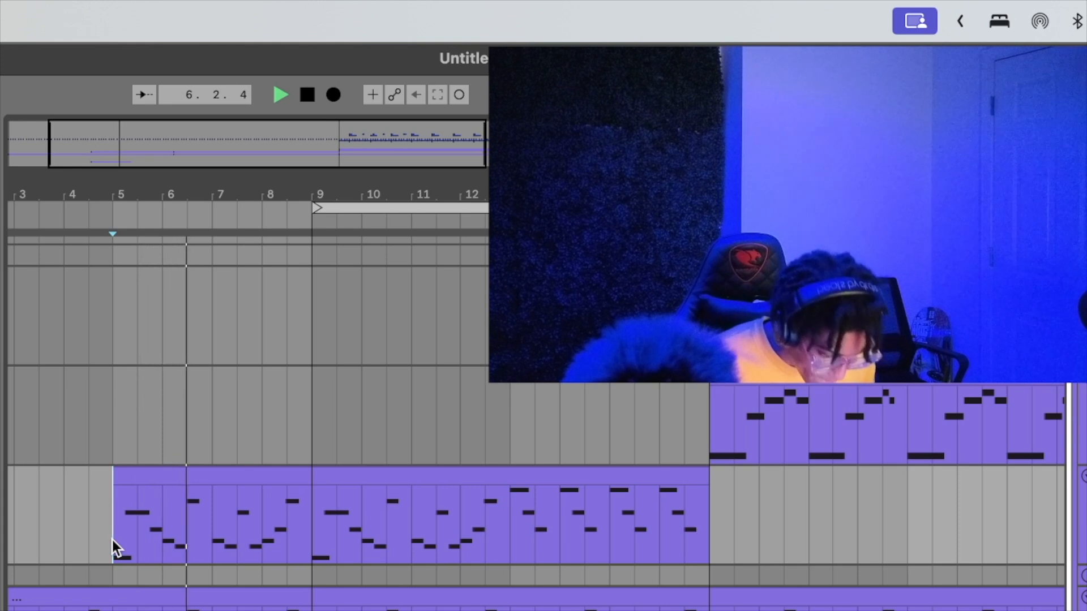
Delete the first three beats of bar 7 from the melody track and listen from bar 5.
{"action": "left_click_drag", "start_coordinate": [213, 532], "coordinate": [225, 532]}
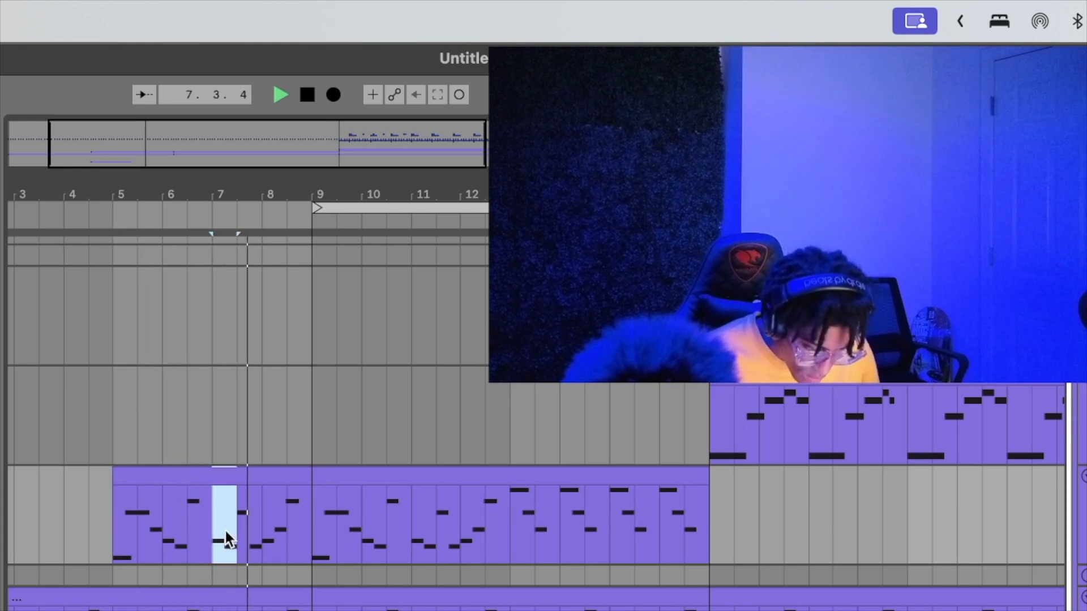
{"action": "key", "text": "Delete"}
{"action": "left_click", "coordinate": [119, 519]}
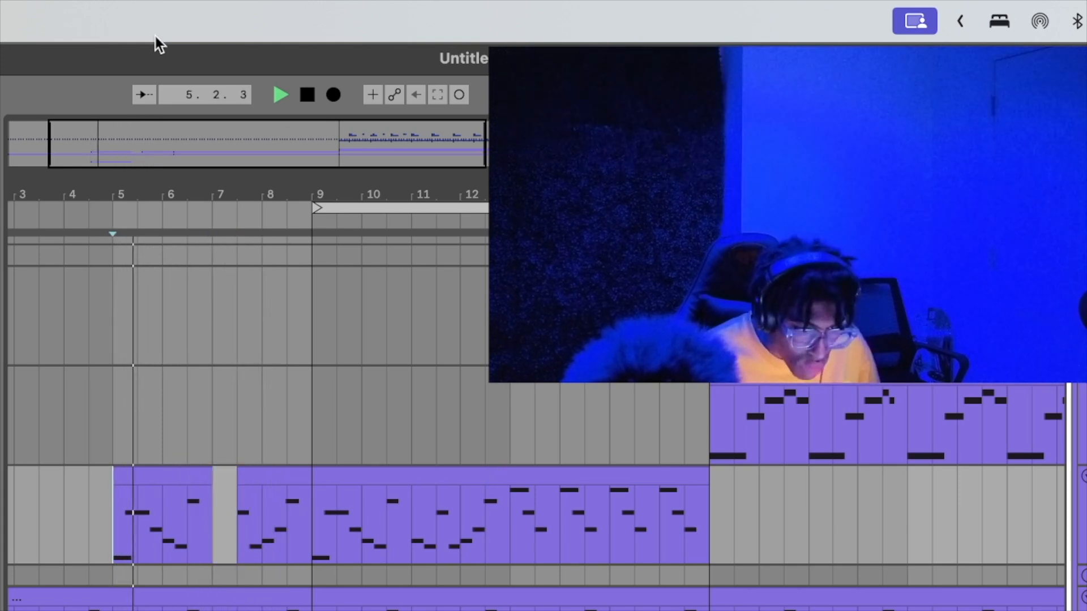
{"action": "left_click_drag", "start_coordinate": [114, 157], "coordinate": [115, 212]}
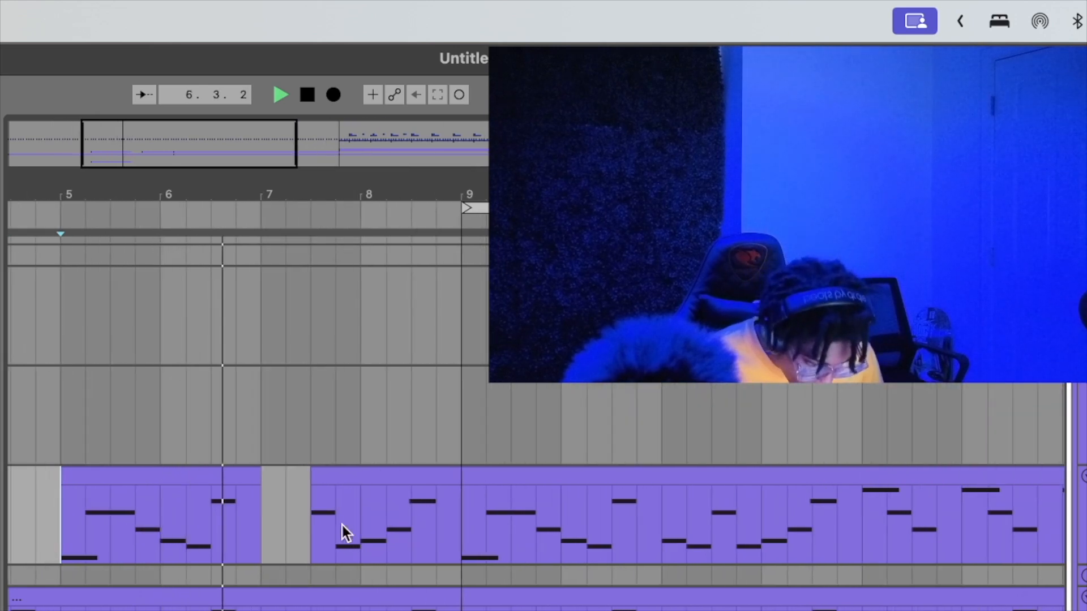
{"action": "left_click", "coordinate": [311, 555]}
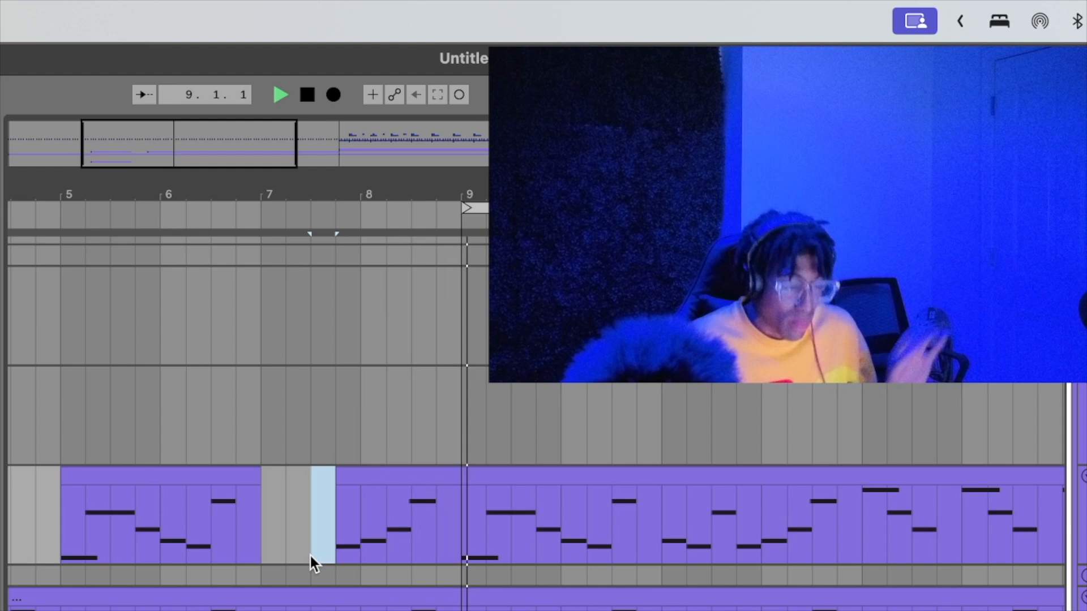
{"action": "left_click_drag", "start_coordinate": [180, 151], "coordinate": [179, 120]}
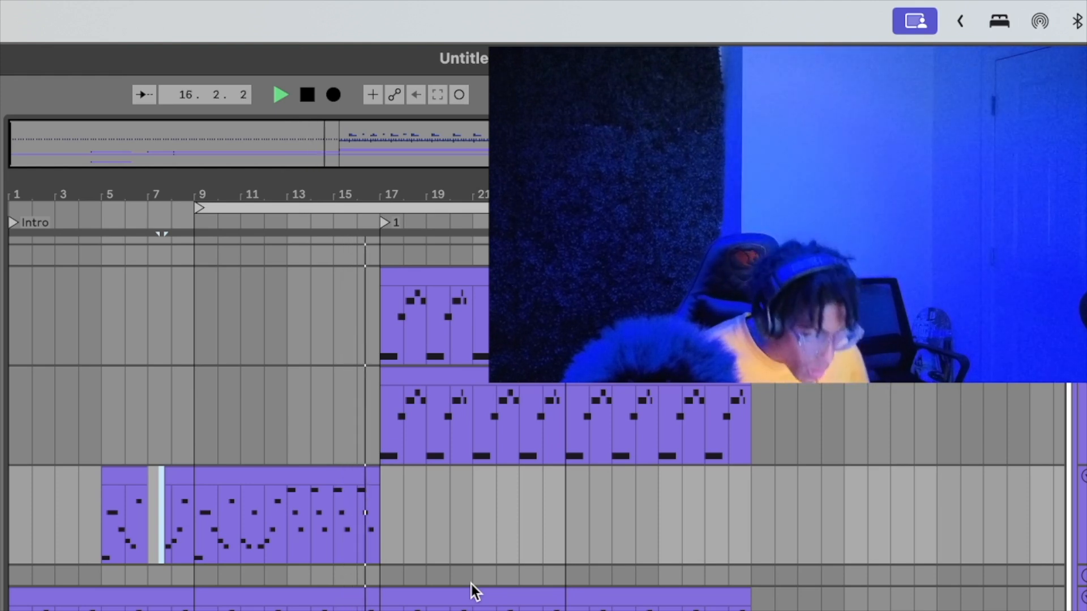
Move the 16-bar loop region so it starts at bar 17.
{"action": "key", "text": "minus"}
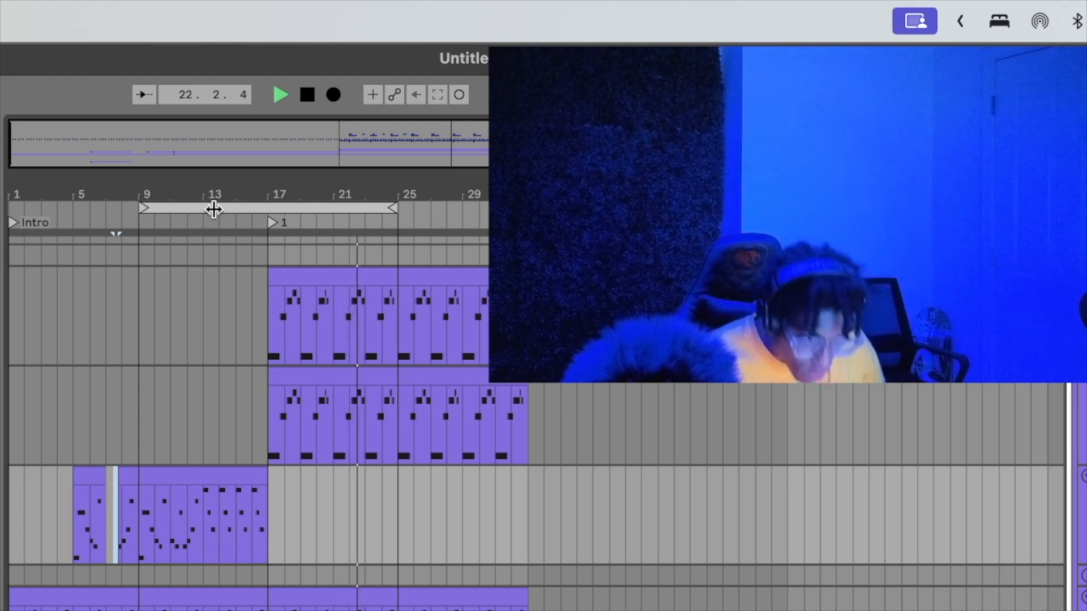
{"action": "left_click_drag", "start_coordinate": [214, 210], "coordinate": [346, 204]}
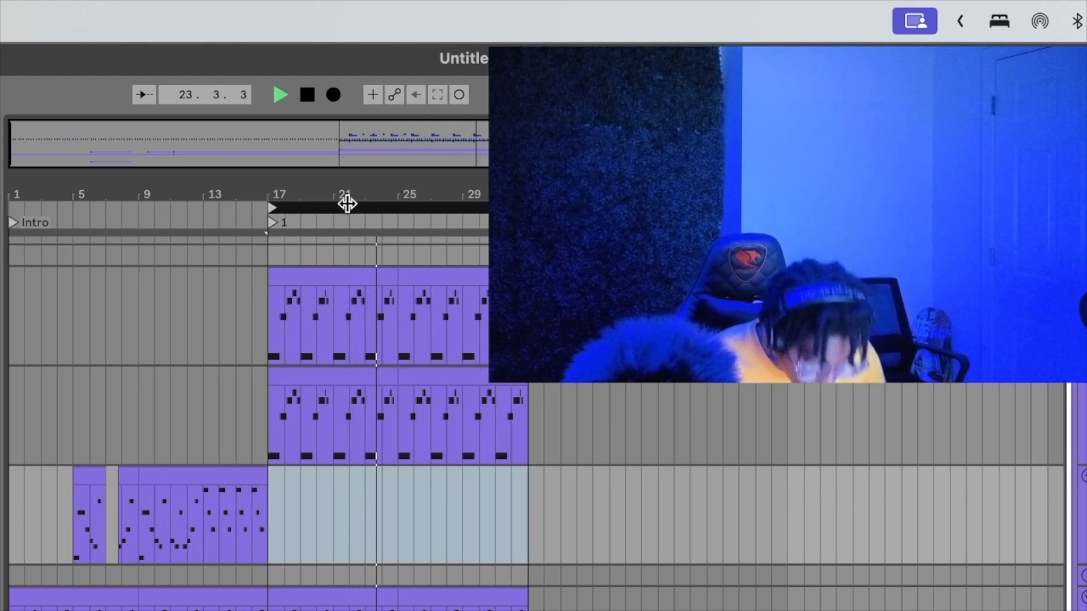
{"action": "left_click", "coordinate": [473, 546]}
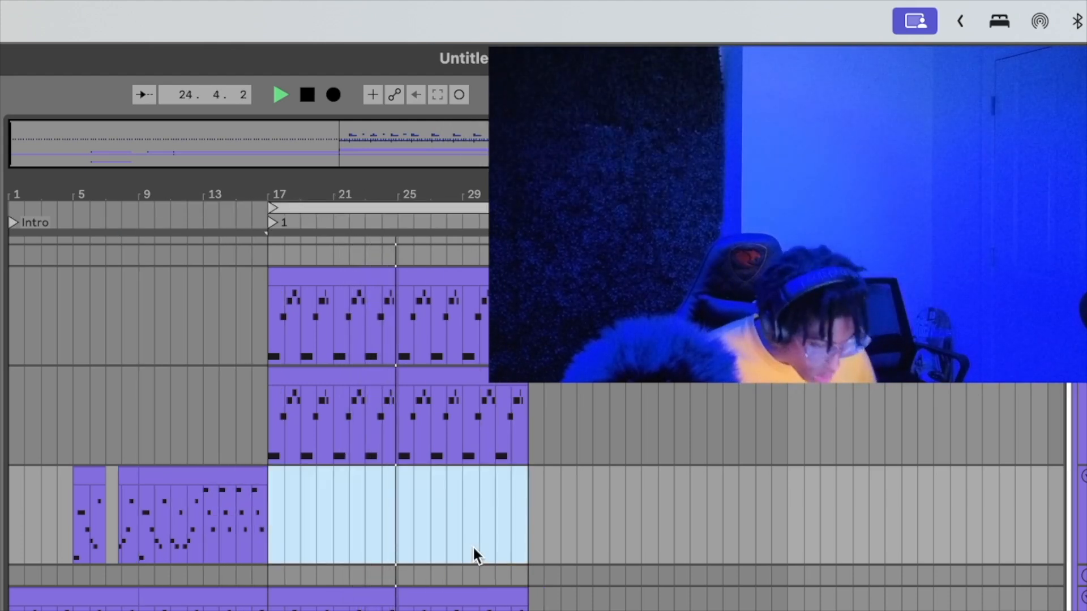
Duplicate the instrument track above the melody track and delete the clips on the duplicate.
{"action": "scroll", "coordinate": [878, 589], "scroll_direction": "up", "scroll_amount": 2}
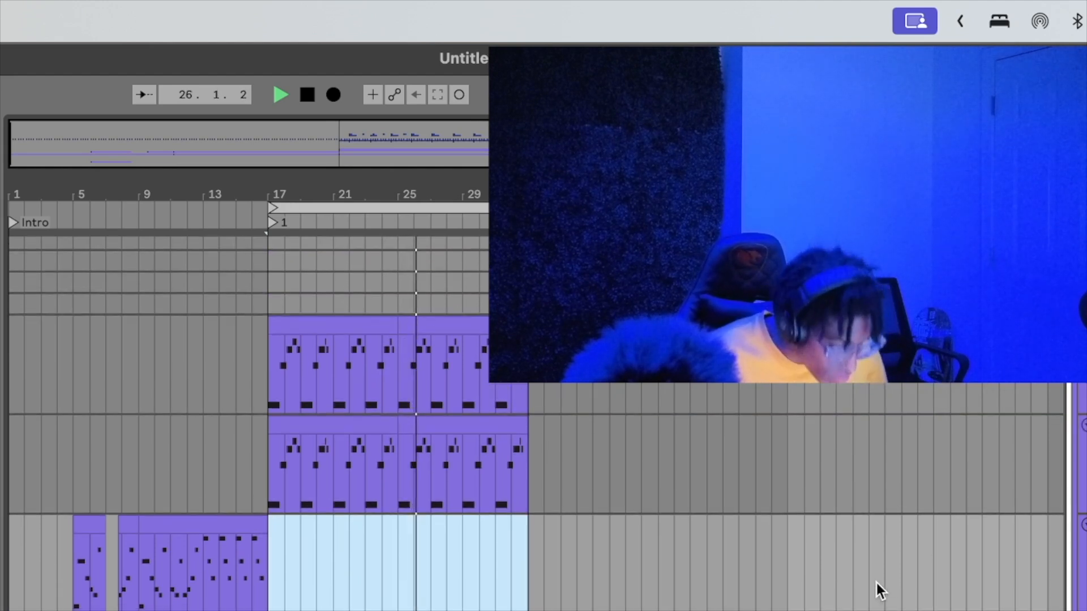
{"action": "left_click", "coordinate": [1082, 464]}
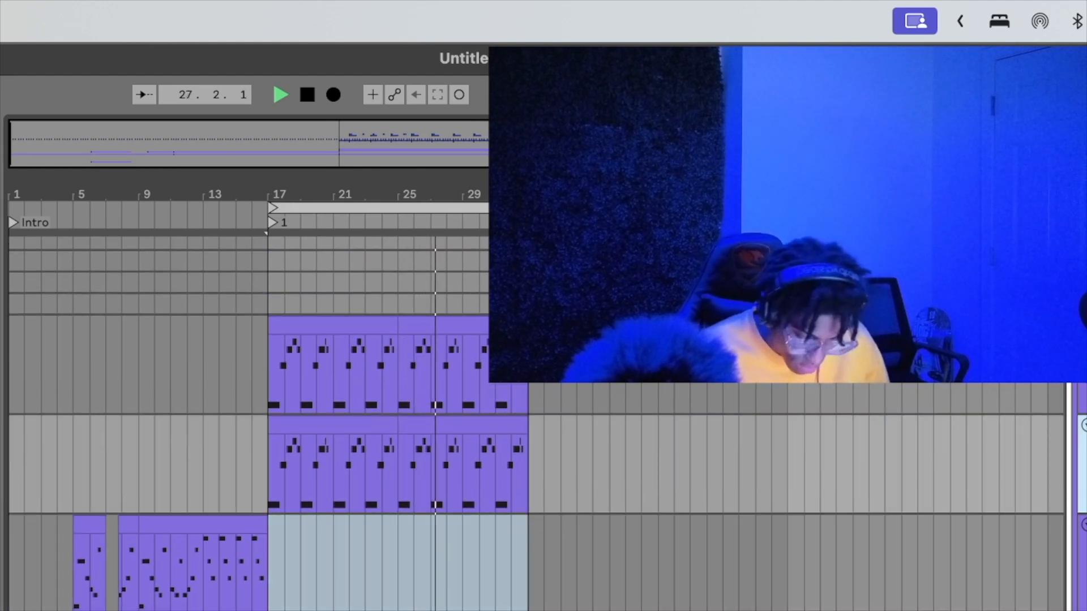
{"action": "key", "text": "super+d"}
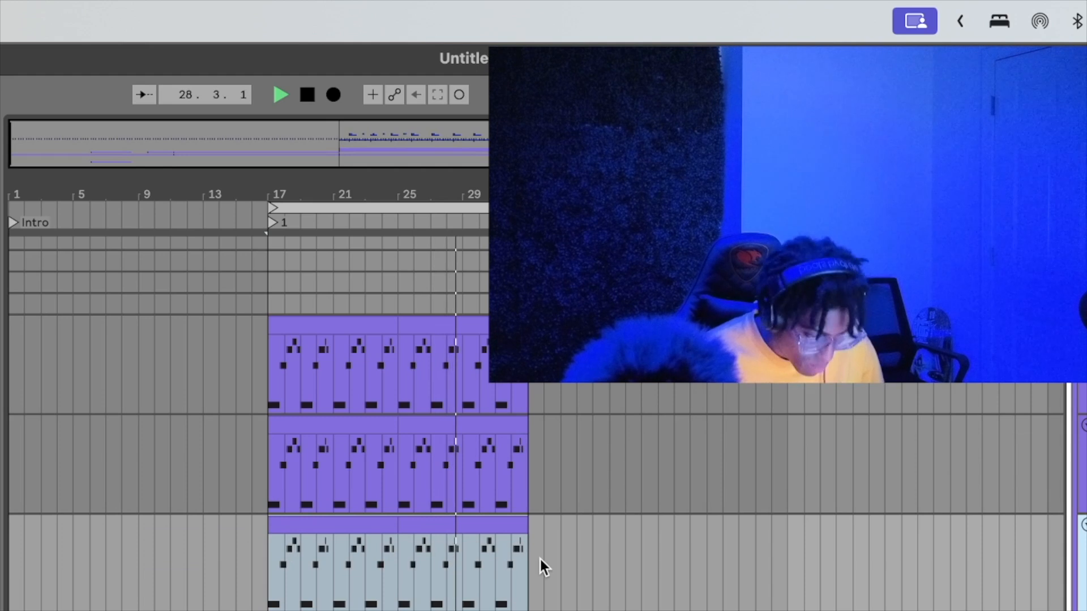
{"action": "left_click_drag", "start_coordinate": [533, 561], "coordinate": [273, 548]}
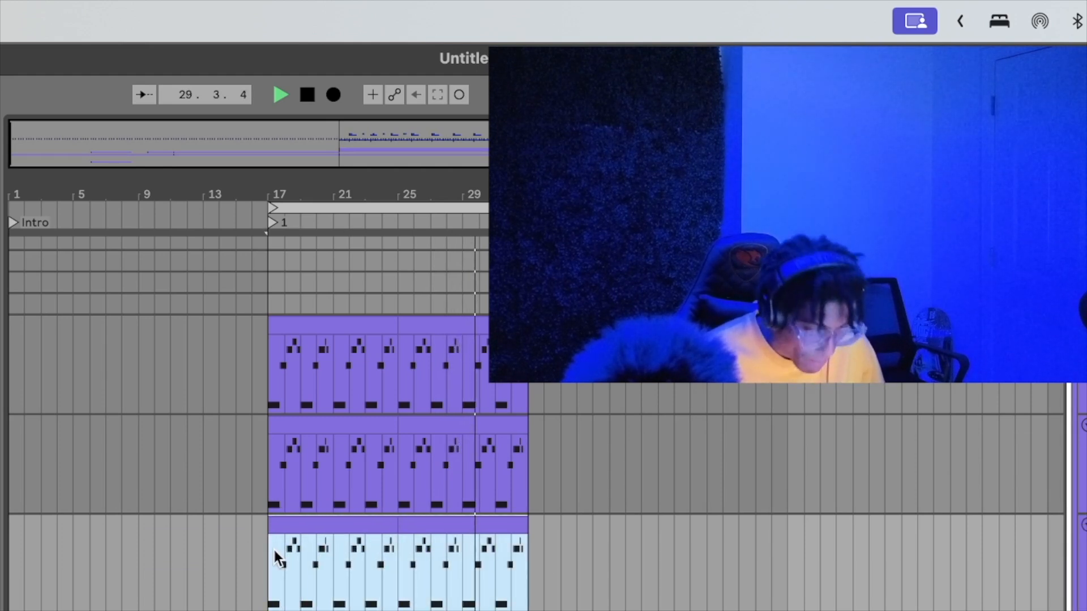
{"action": "key", "text": "Delete"}
Paste an eight-bar clip at bar 25 on the duplicated track and open the track's Arcade instrument.
{"action": "scroll", "coordinate": [204, 604], "scroll_direction": "down", "scroll_amount": 2}
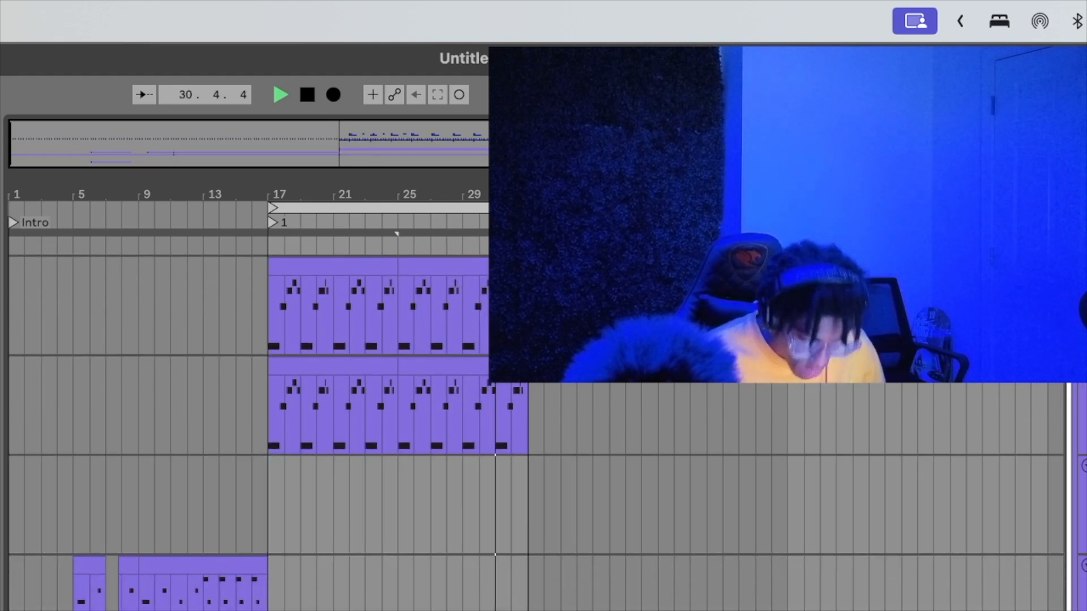
{"action": "left_click", "coordinate": [396, 501]}
{"action": "key", "text": "super+v"}
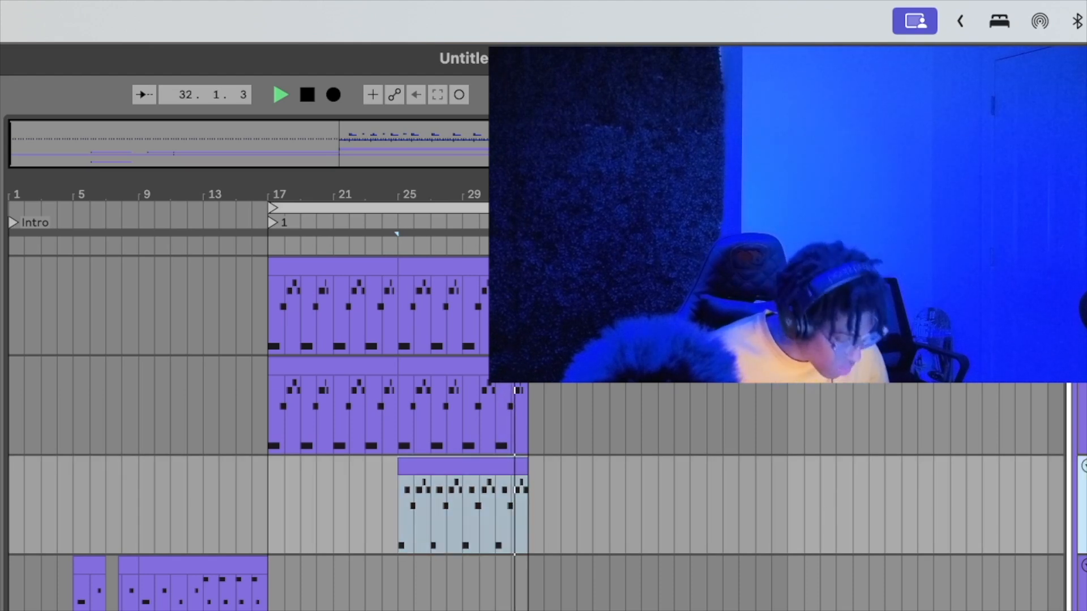
{"action": "key", "text": "alt+super+p"}
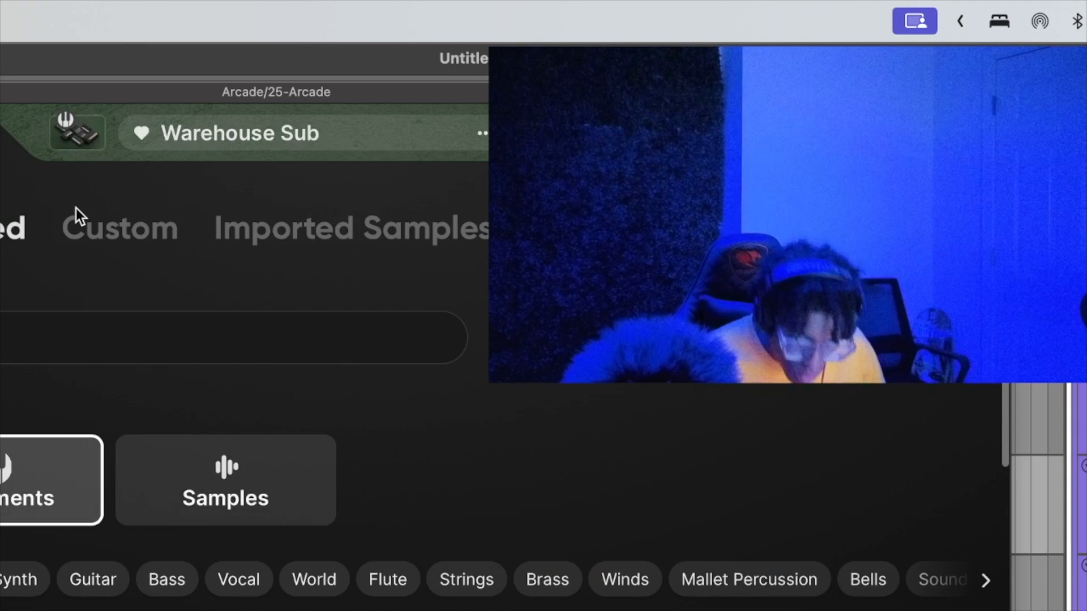
Browse the Arcade instrument library and load a different instrument in place of Warehouse Sub for the bar 25 layer.
{"action": "scroll", "coordinate": [239, 361], "scroll_direction": "down", "scroll_amount": 1}
{"action": "scroll", "coordinate": [332, 576], "scroll_direction": "down", "scroll_amount": 10}
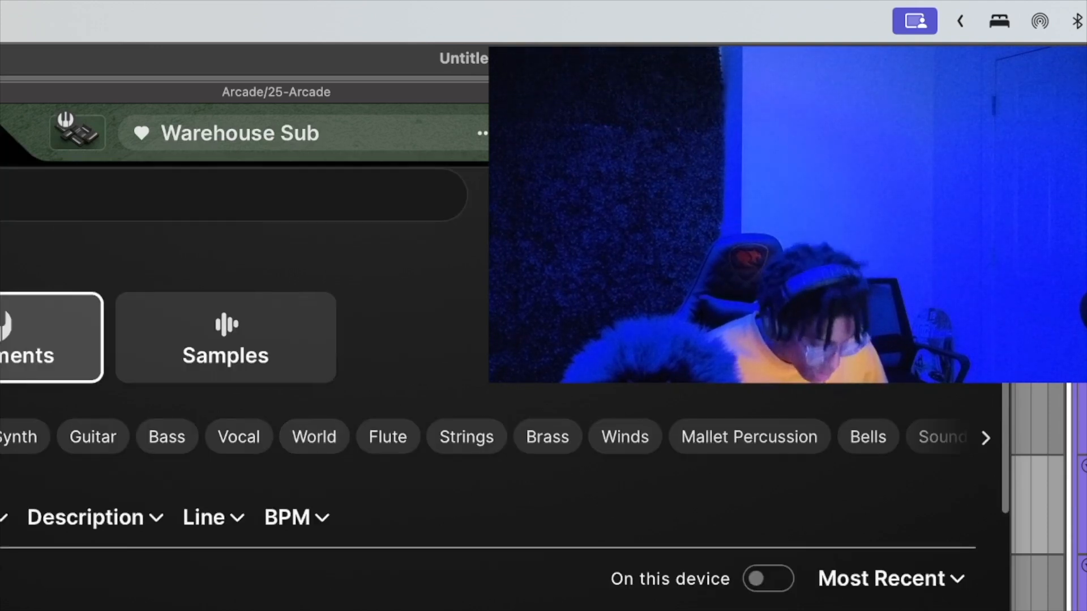
{"action": "scroll", "coordinate": [238, 532], "scroll_direction": "down", "scroll_amount": 15}
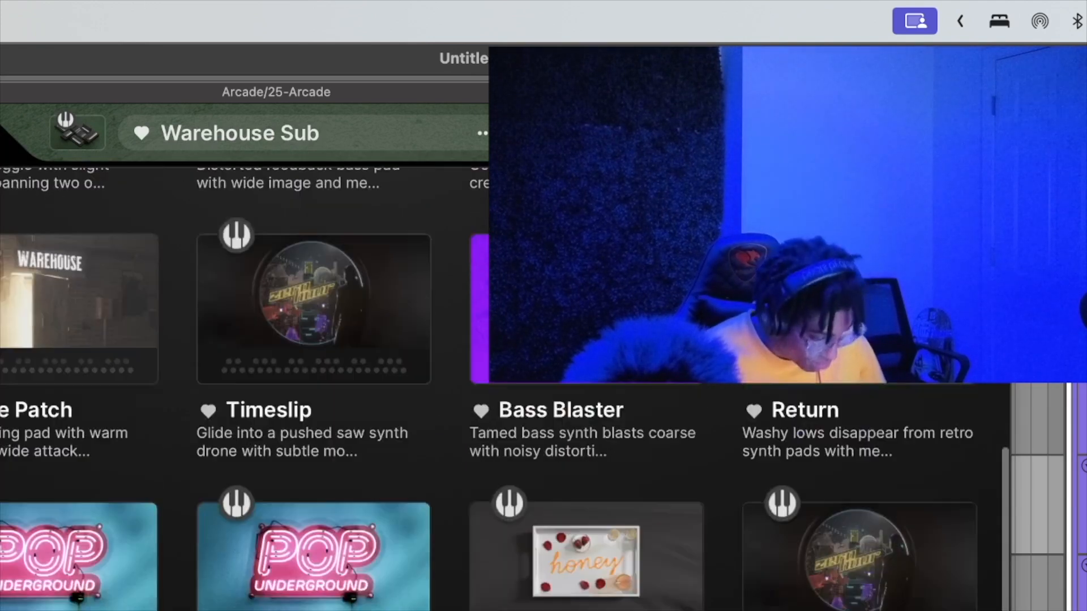
{"action": "scroll", "coordinate": [217, 520], "scroll_direction": "up", "scroll_amount": 3}
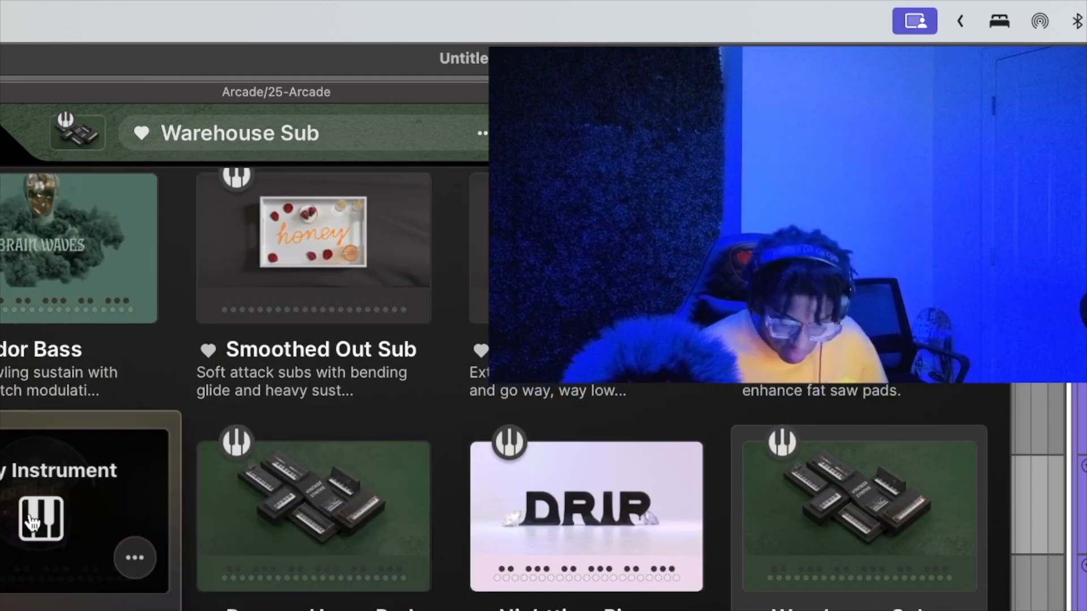
{"action": "left_click", "coordinate": [42, 514]}
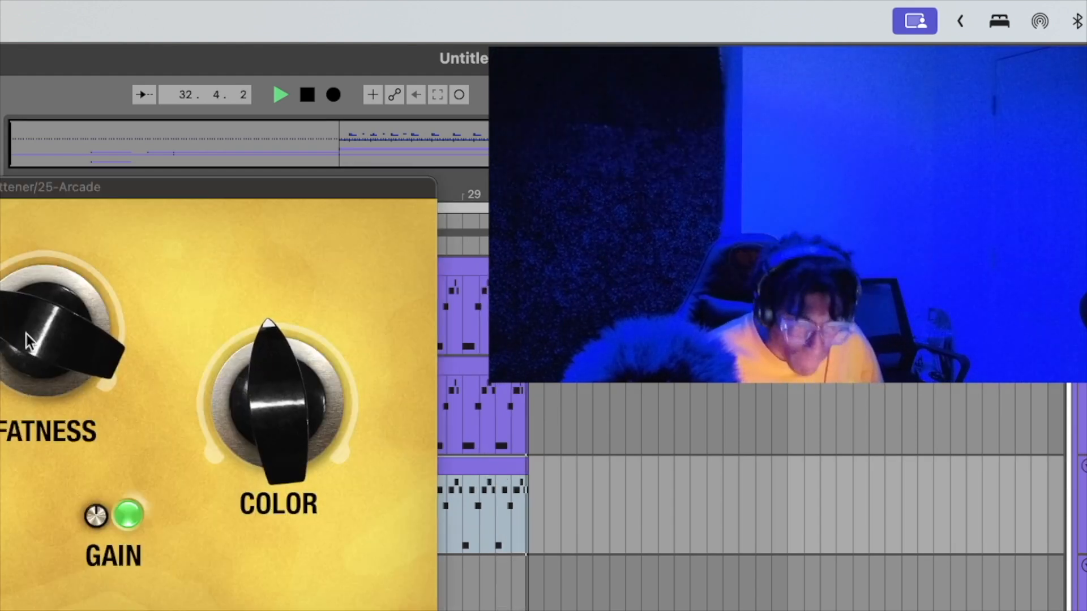
Adjust the Fatness knob on the layer's Fattener effect and raise the orange effect's Color above 6.4, closing both plug-in windows.
{"action": "left_click_drag", "start_coordinate": [26, 334], "coordinate": [3, 252]}
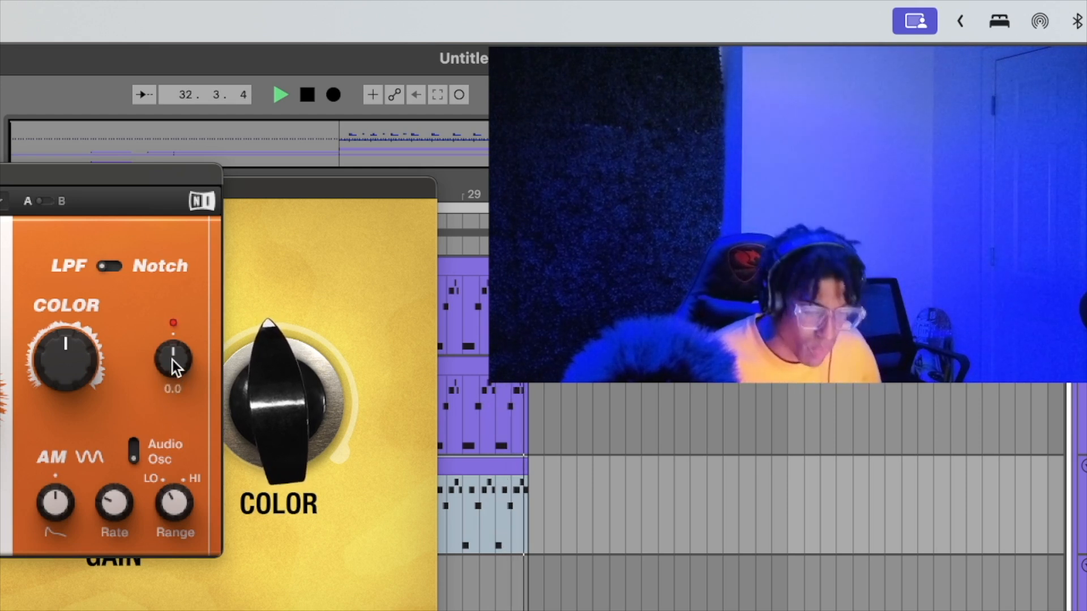
{"action": "left_click_drag", "start_coordinate": [80, 362], "coordinate": [79, 340]}
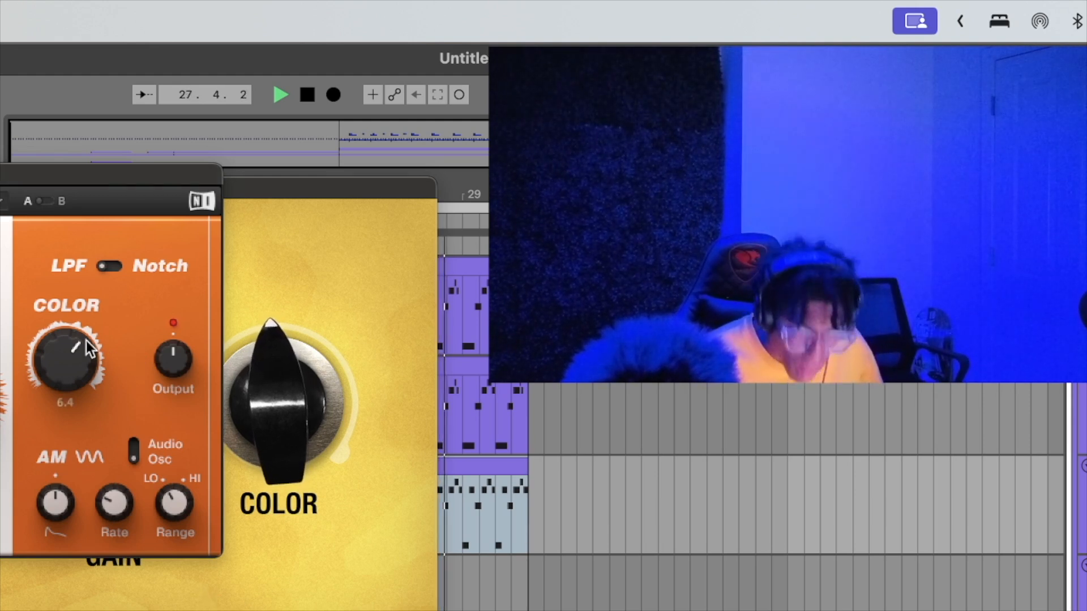
{"action": "left_click_drag", "start_coordinate": [86, 341], "coordinate": [86, 333]}
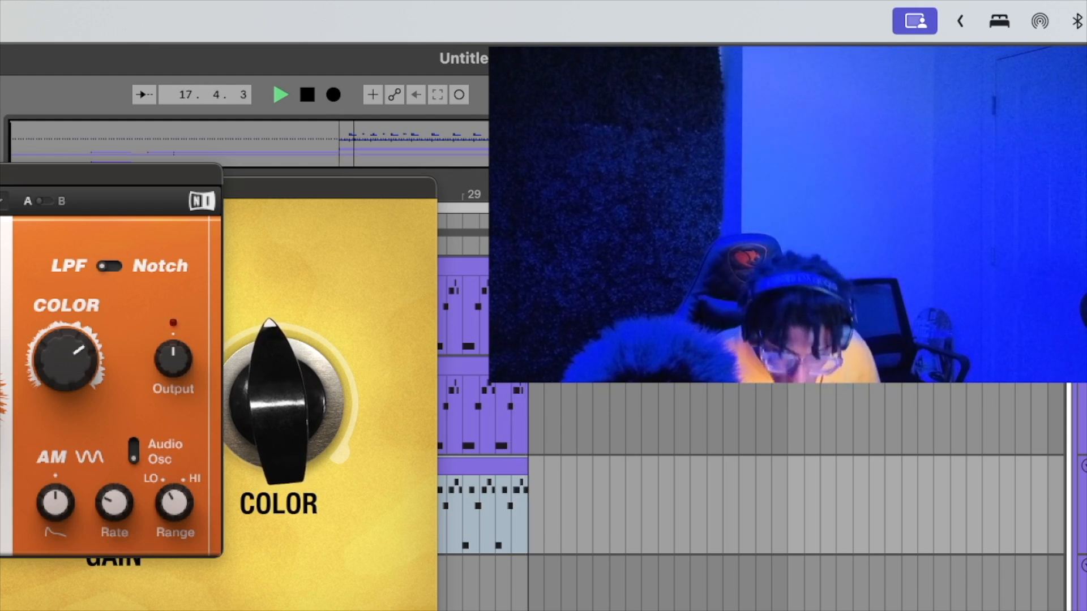
{"action": "key", "text": "super+w"}
{"action": "key", "text": "super+w"}
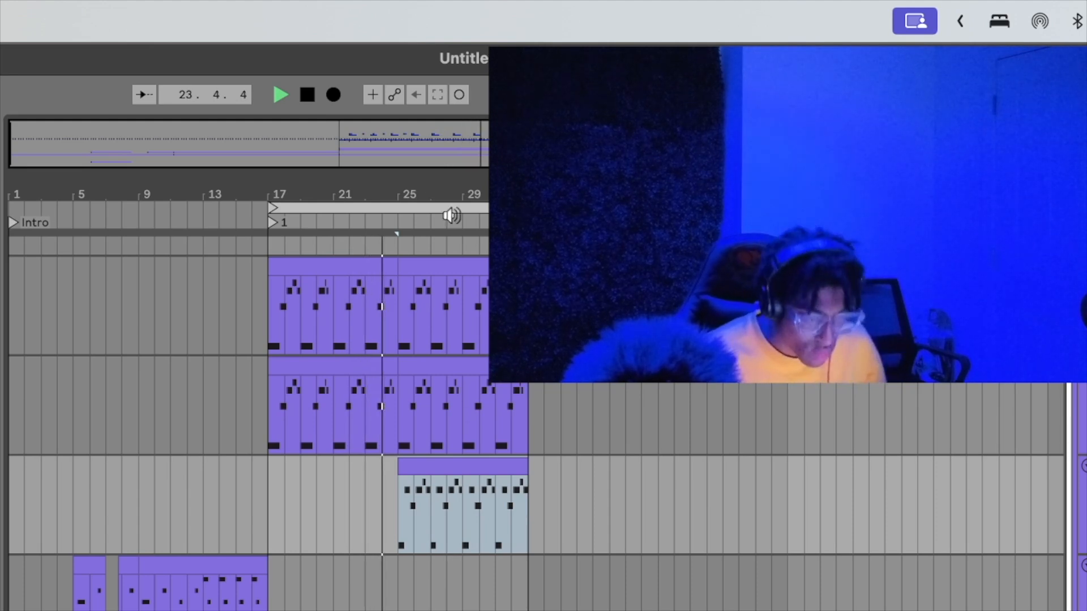
Duplicate the Arcade layer track with its bar 25 clip and restart playback from bar 25.
{"action": "left_click_drag", "start_coordinate": [456, 143], "coordinate": [456, 192]}
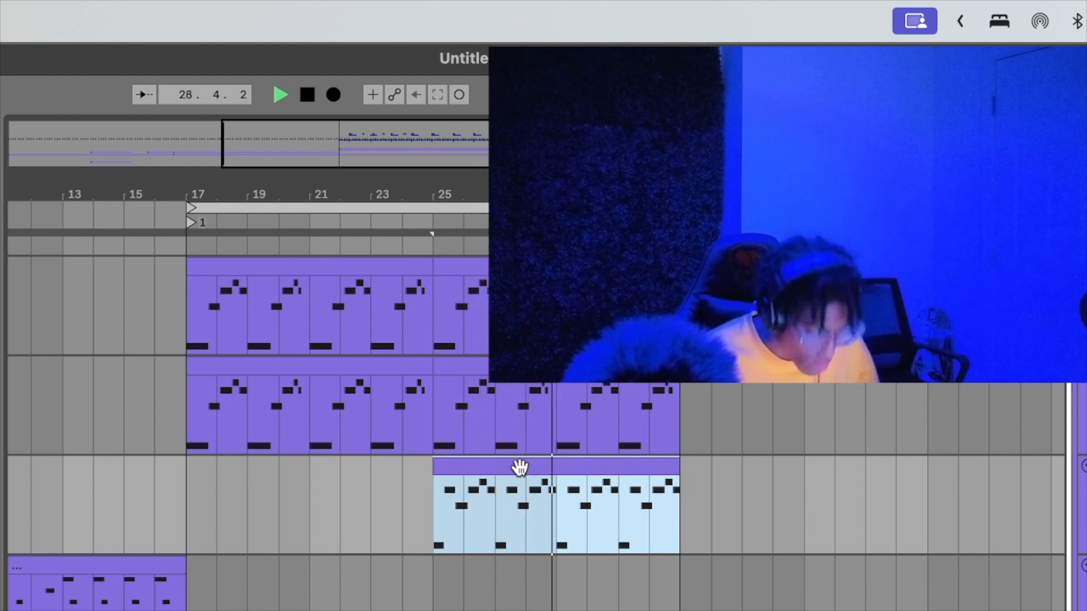
{"action": "left_click", "coordinate": [1084, 475]}
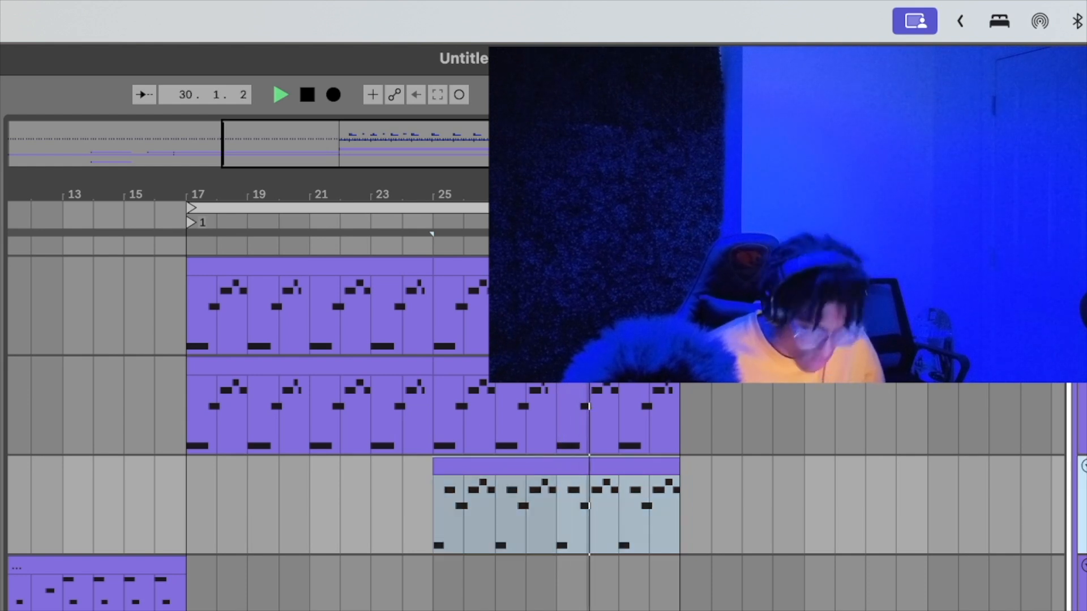
{"action": "key", "text": "super+d"}
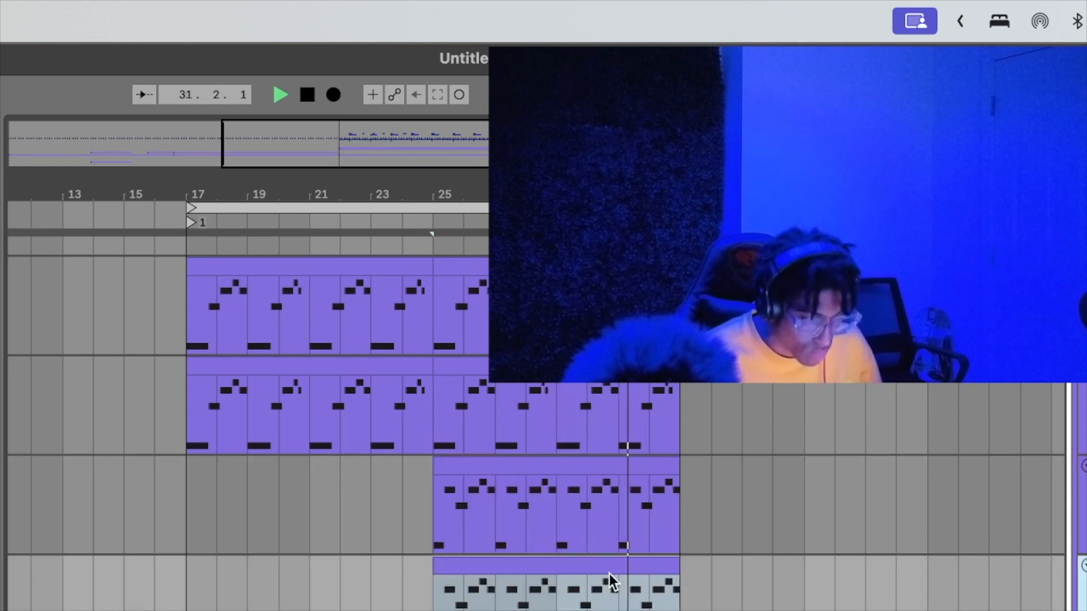
{"action": "key", "text": "Left"}
{"action": "key", "text": "space"}
{"action": "key", "text": "space"}
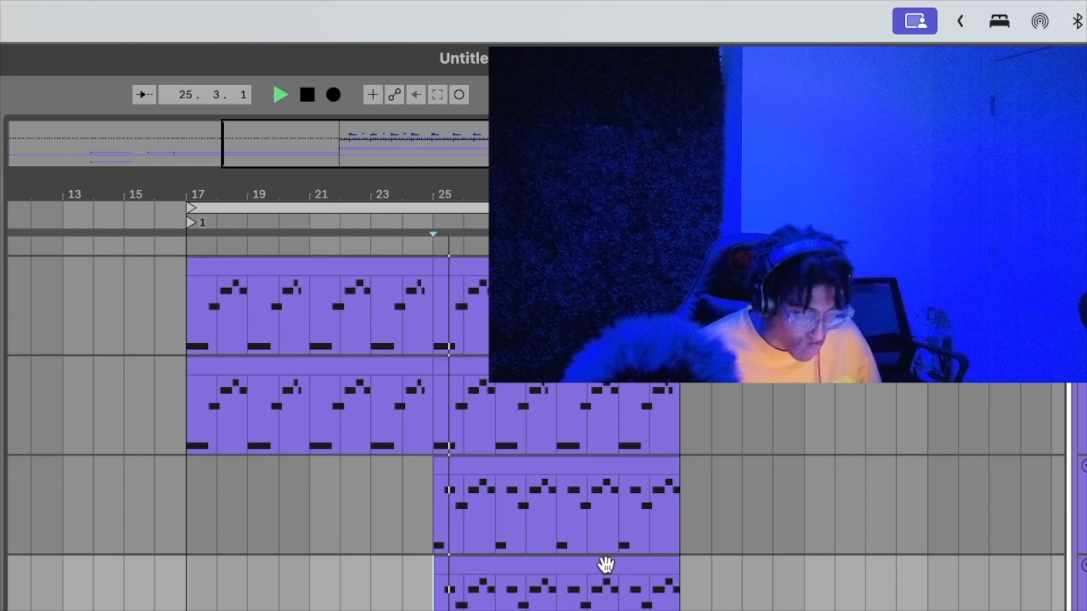
Select the eight-bar clip on the newly duplicated track and start playback from the Intro locator.
{"action": "left_click", "coordinate": [653, 564]}
{"action": "left_click", "coordinate": [649, 581]}
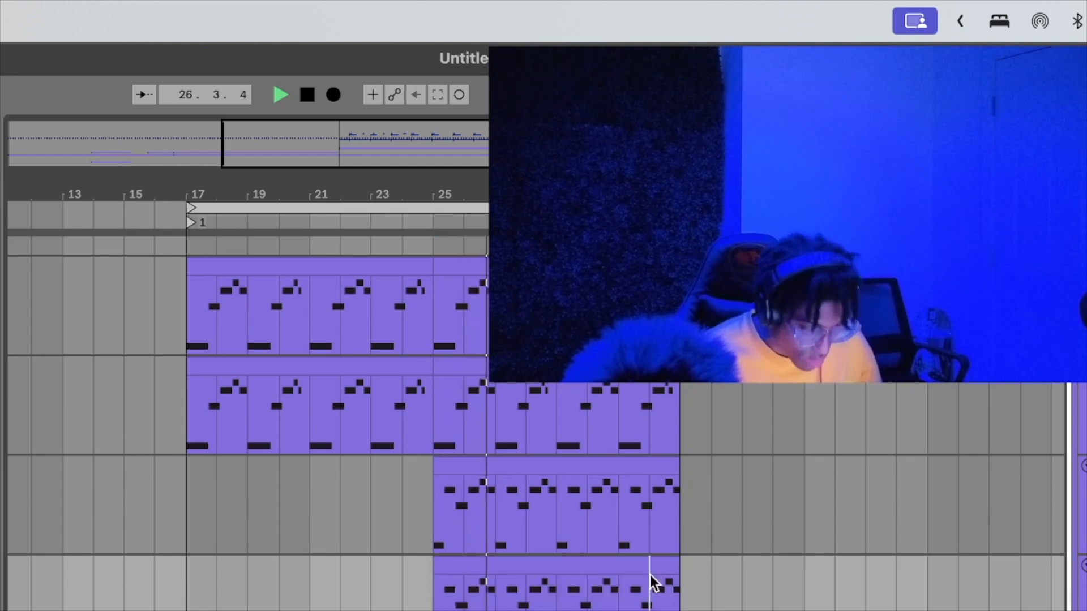
{"action": "left_click", "coordinate": [644, 569]}
{"action": "key", "text": "Left"}
{"action": "left_click", "coordinate": [644, 568]}
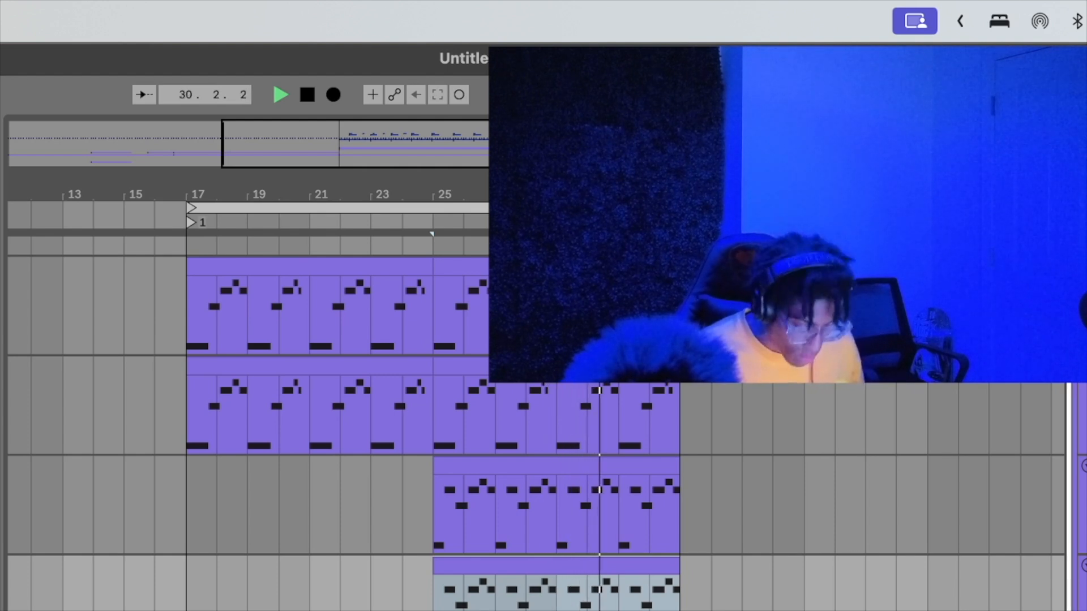
{"action": "key", "text": "minus"}
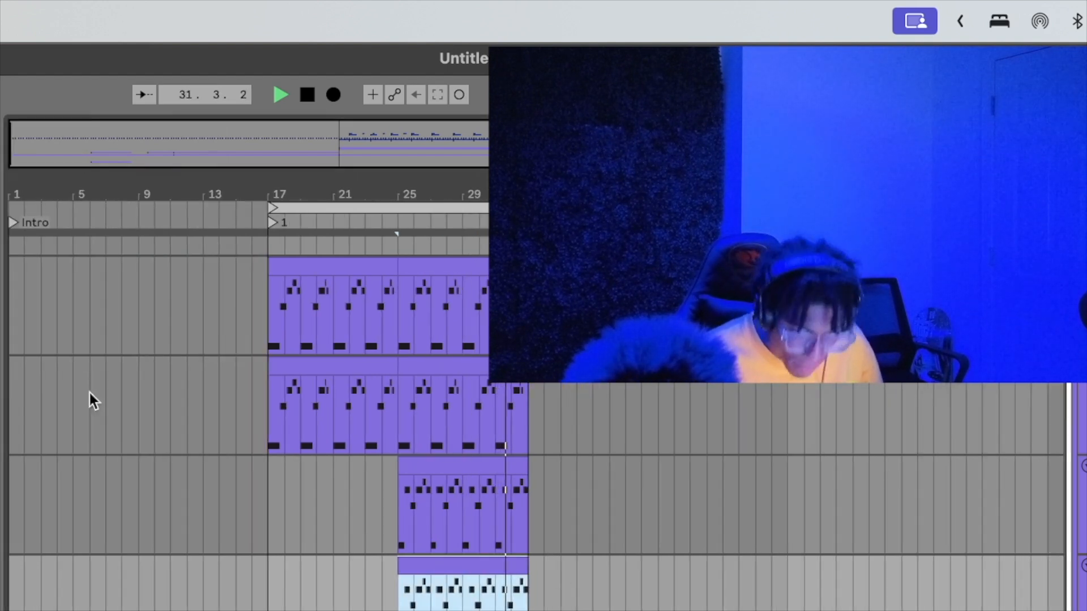
{"action": "left_click", "coordinate": [11, 224]}
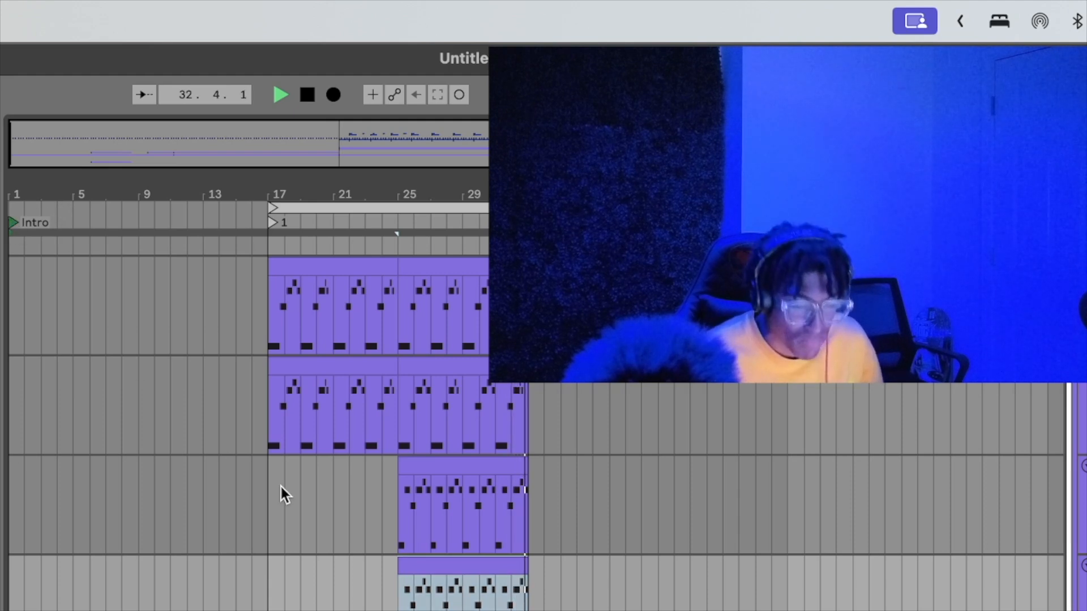
{"action": "scroll", "coordinate": [280, 487], "scroll_direction": "down", "scroll_amount": 5}
{"action": "scroll", "coordinate": [324, 587], "scroll_direction": "up", "scroll_amount": 5}
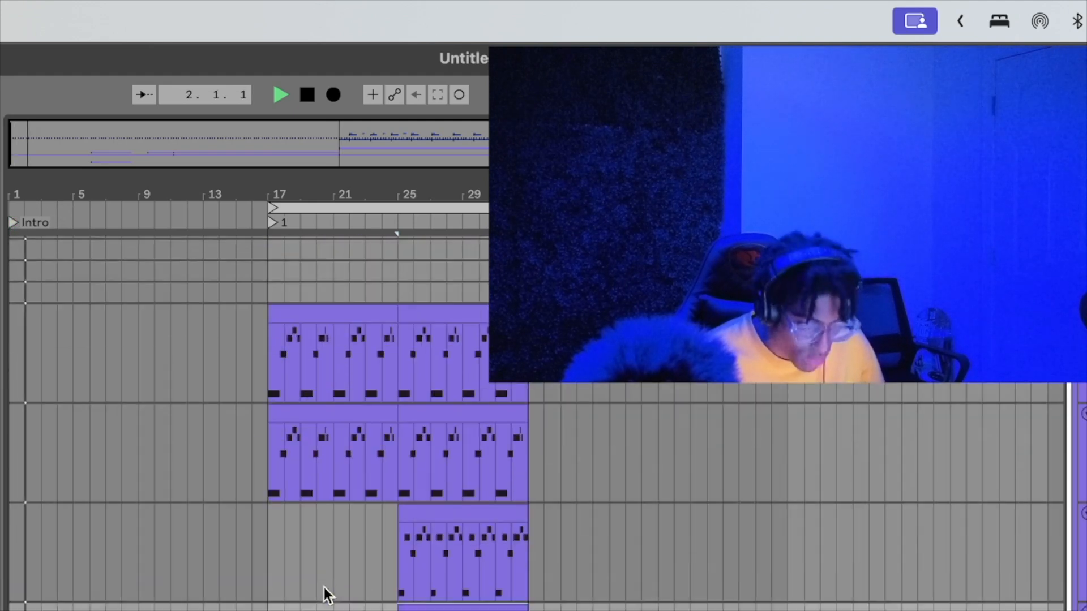
Select the 16-bar main section from bar 17 to bar 33 across the tracks and duplicate it at bar 33.
{"action": "scroll", "coordinate": [323, 588], "scroll_direction": "down", "scroll_amount": 4}
{"action": "left_click_drag", "start_coordinate": [526, 566], "coordinate": [271, 610]}
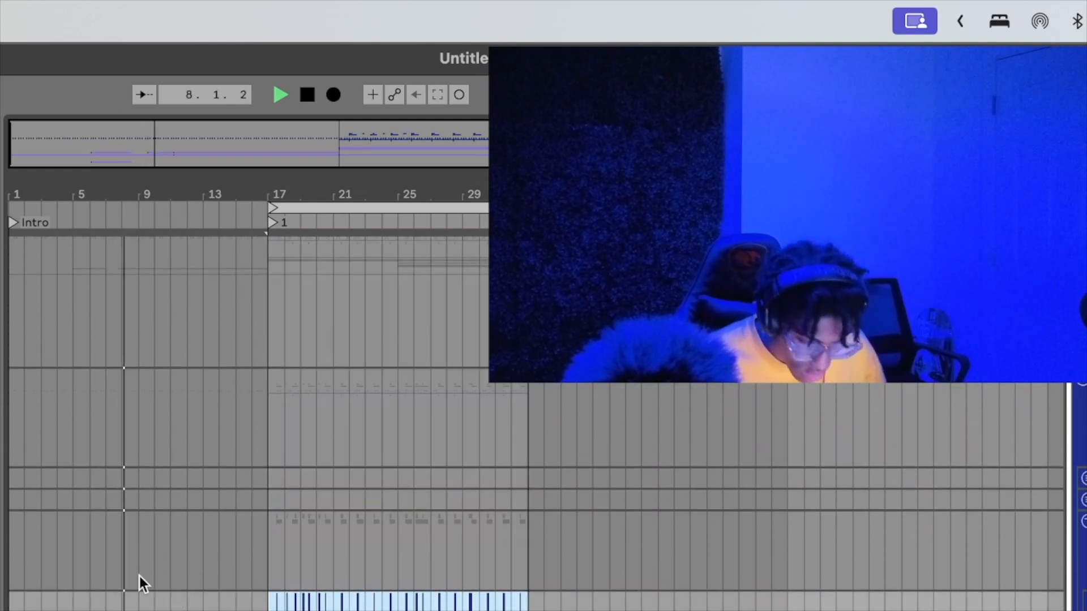
{"action": "key", "text": "super+d"}
{"action": "scroll", "coordinate": [139, 576], "scroll_direction": "down", "scroll_amount": 15}
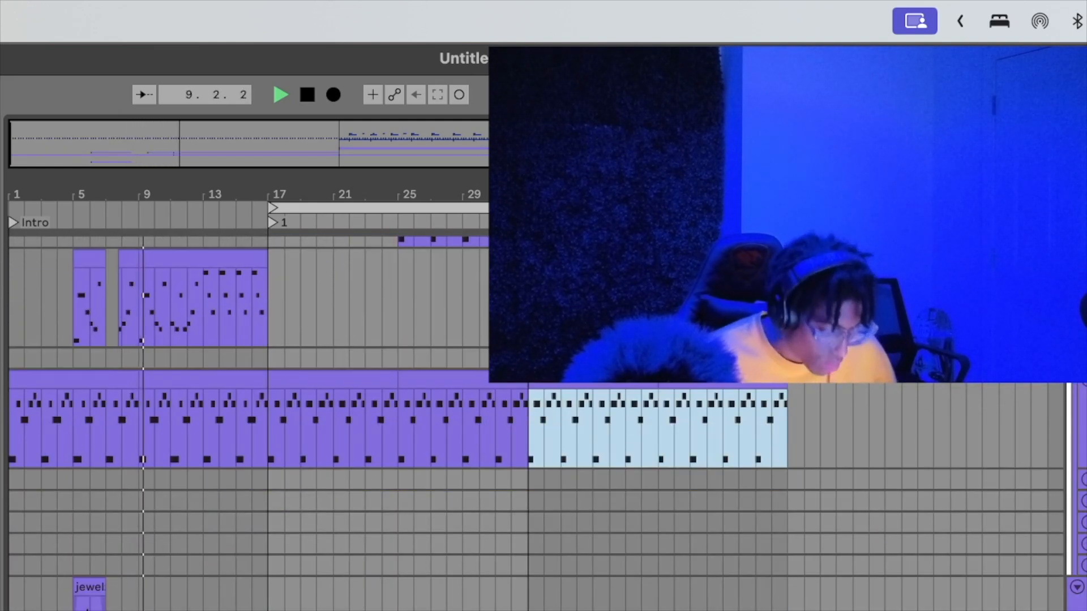
{"action": "scroll", "coordinate": [535, 423], "scroll_direction": "up", "scroll_amount": 5}
{"action": "scroll", "coordinate": [578, 578], "scroll_direction": "up", "scroll_amount": 3}
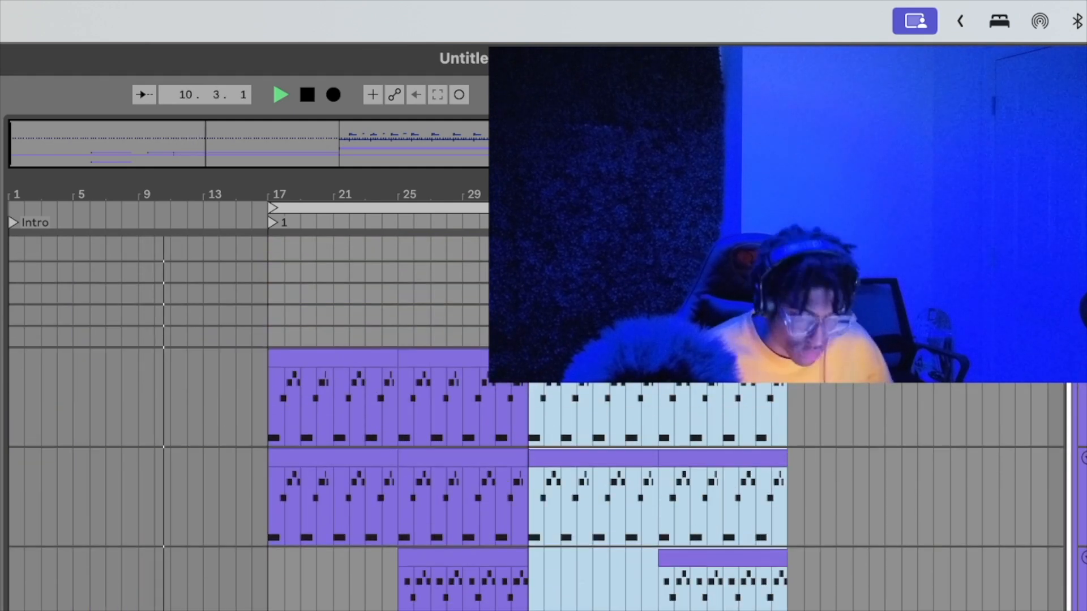
Look over the drum and instrument tracks of the extended main section during playback to check the copied clips.
{"action": "scroll", "coordinate": [578, 578], "scroll_direction": "down", "scroll_amount": 3}
{"action": "left_click", "coordinate": [577, 580]}
{"action": "scroll", "coordinate": [643, 487], "scroll_direction": "down", "scroll_amount": 3}
{"action": "scroll", "coordinate": [643, 486], "scroll_direction": "up", "scroll_amount": 2}
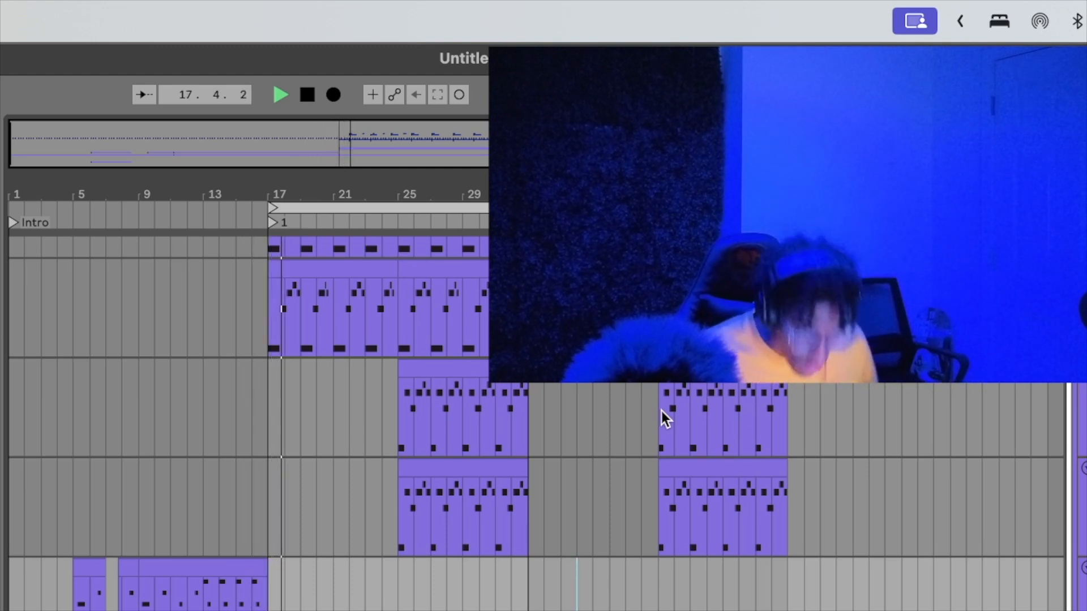
{"action": "scroll", "coordinate": [658, 486], "scroll_direction": "up", "scroll_amount": 4}
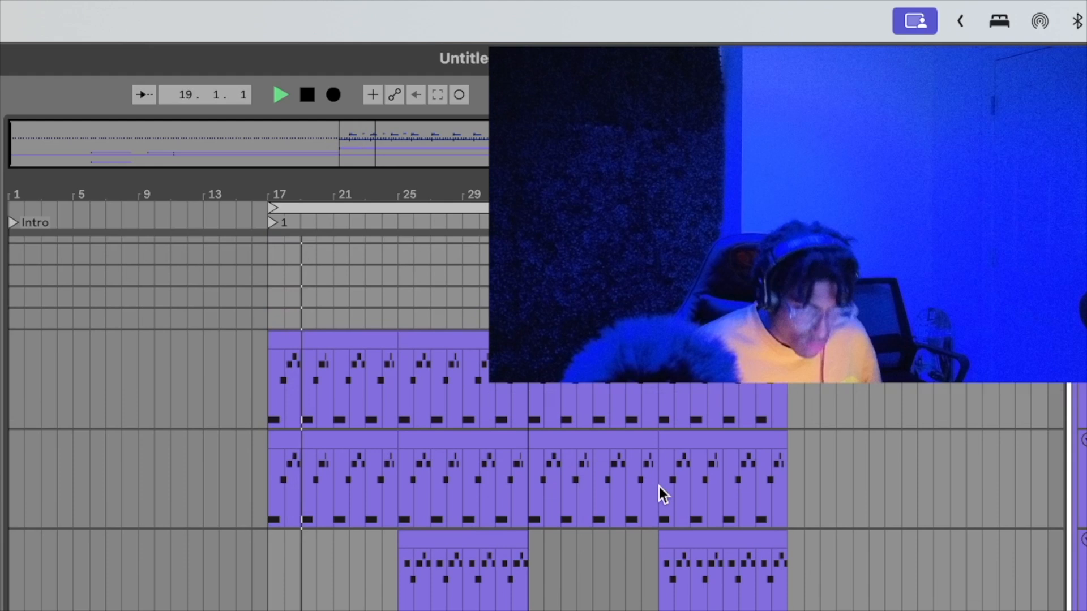
{"action": "scroll", "coordinate": [659, 487], "scroll_direction": "up", "scroll_amount": 10}
{"action": "scroll", "coordinate": [535, 423], "scroll_direction": "down", "scroll_amount": 10}
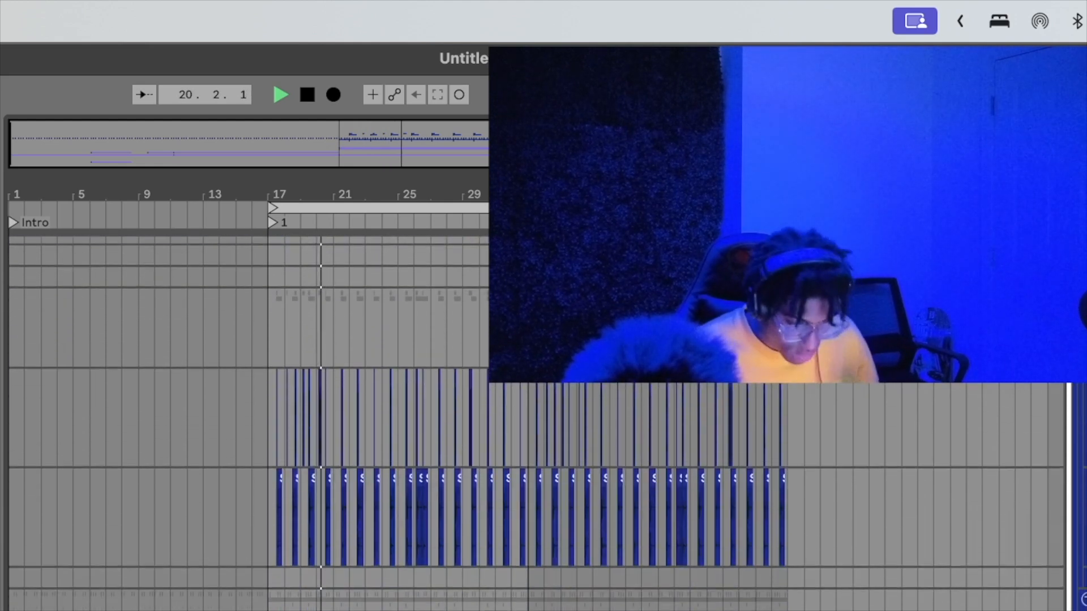
{"action": "scroll", "coordinate": [535, 423], "scroll_direction": "down", "scroll_amount": 12}
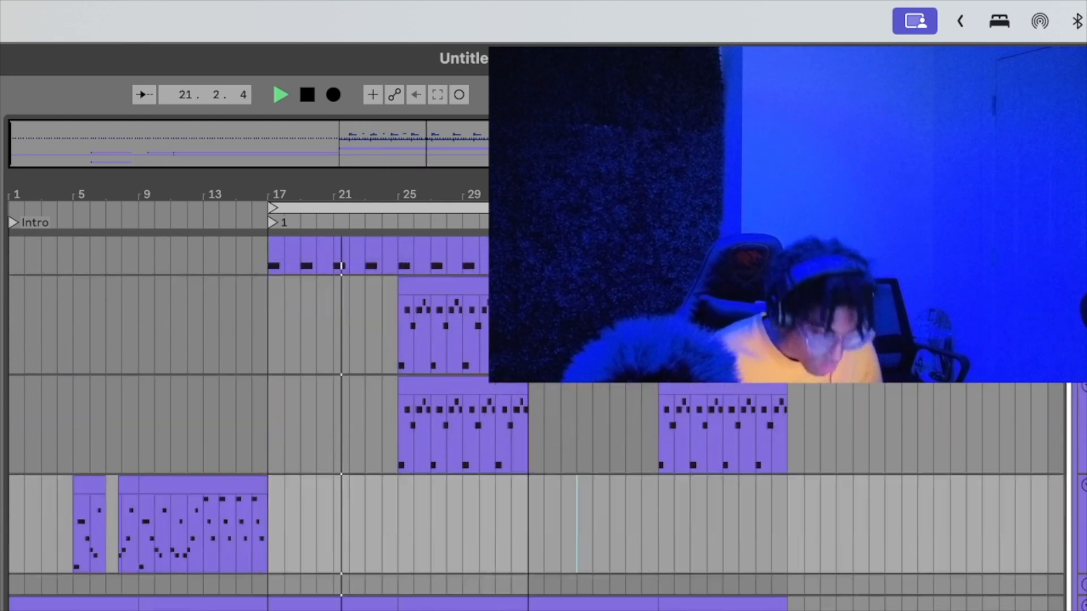
{"action": "scroll", "coordinate": [535, 423], "scroll_direction": "up", "scroll_amount": 6}
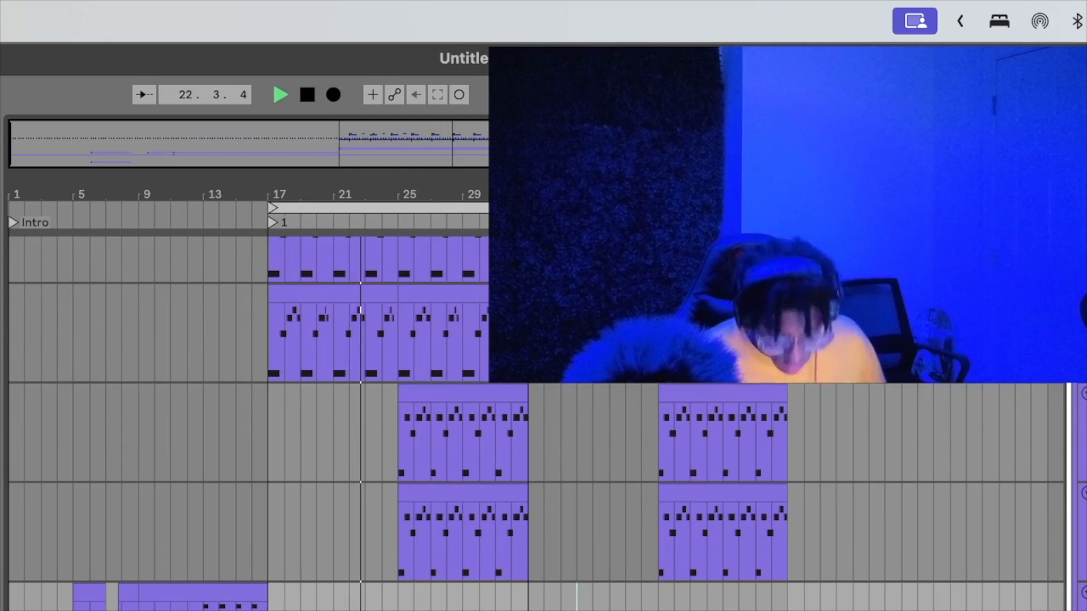
{"action": "scroll", "coordinate": [536, 423], "scroll_direction": "down", "scroll_amount": 6}
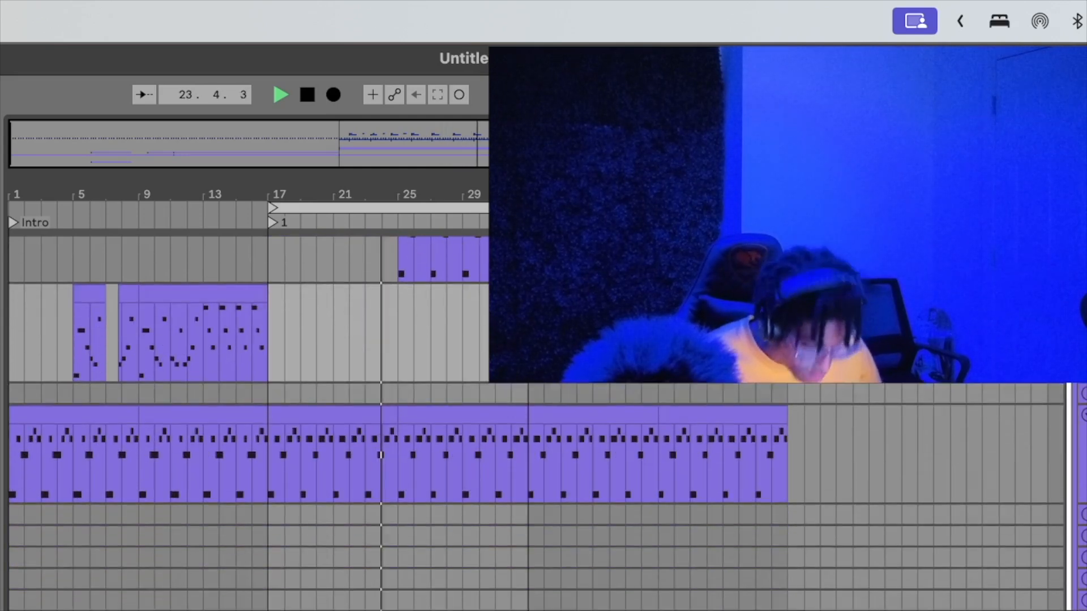
{"action": "scroll", "coordinate": [535, 423], "scroll_direction": "up", "scroll_amount": 3}
{"action": "scroll", "coordinate": [535, 423], "scroll_direction": "up", "scroll_amount": 3}
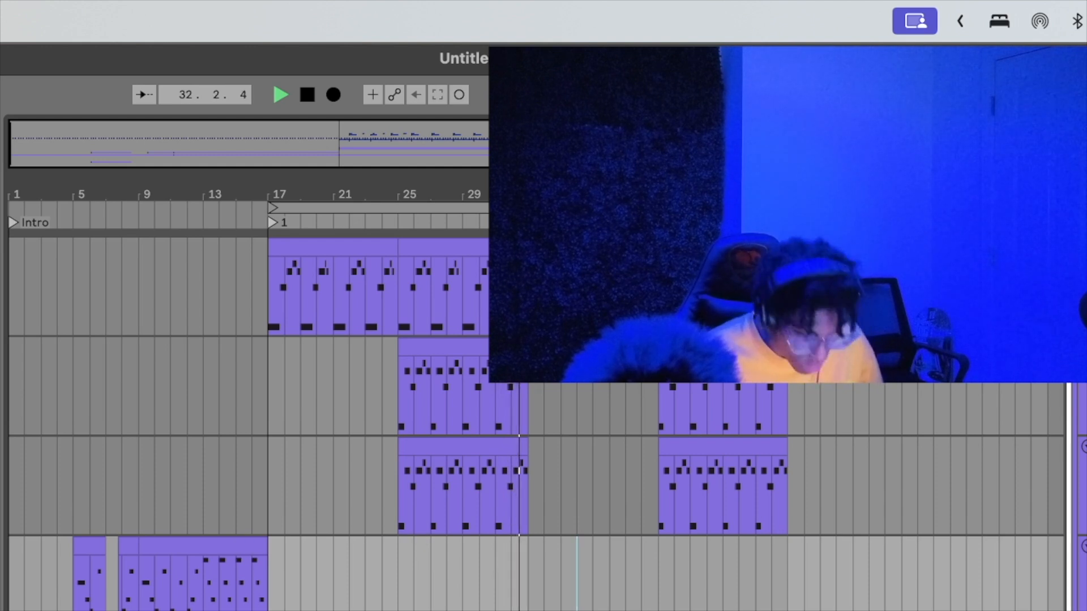
Copy the melody's last four intro bars, from bar 13 to bar 17, and paste them at bars 33 and 37.
{"action": "left_click_drag", "start_coordinate": [201, 605], "coordinate": [271, 604]}
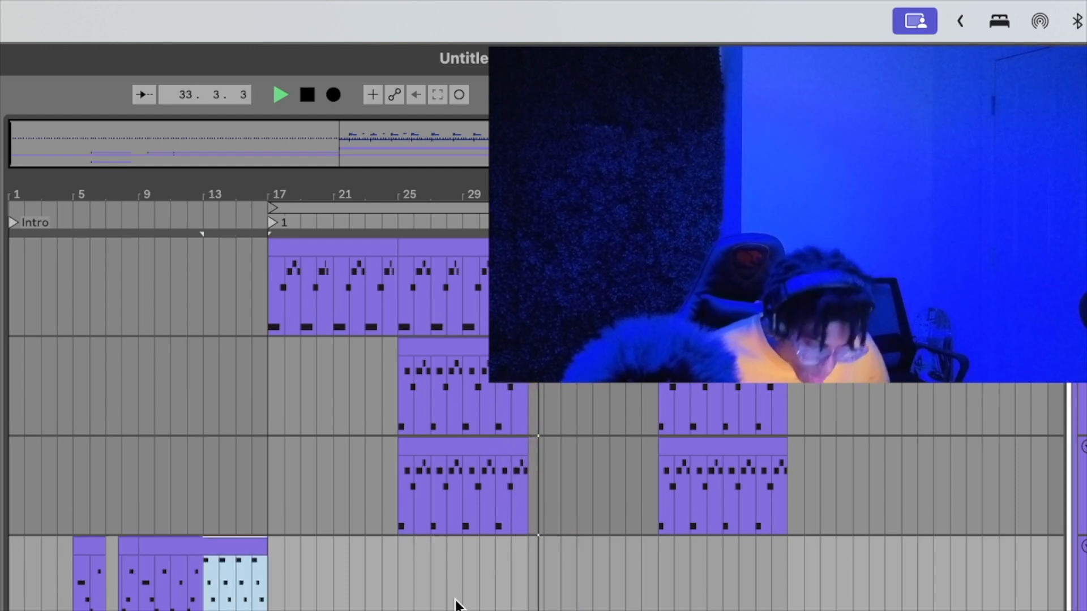
{"action": "left_click", "coordinate": [503, 586]}
{"action": "key", "text": "super+v"}
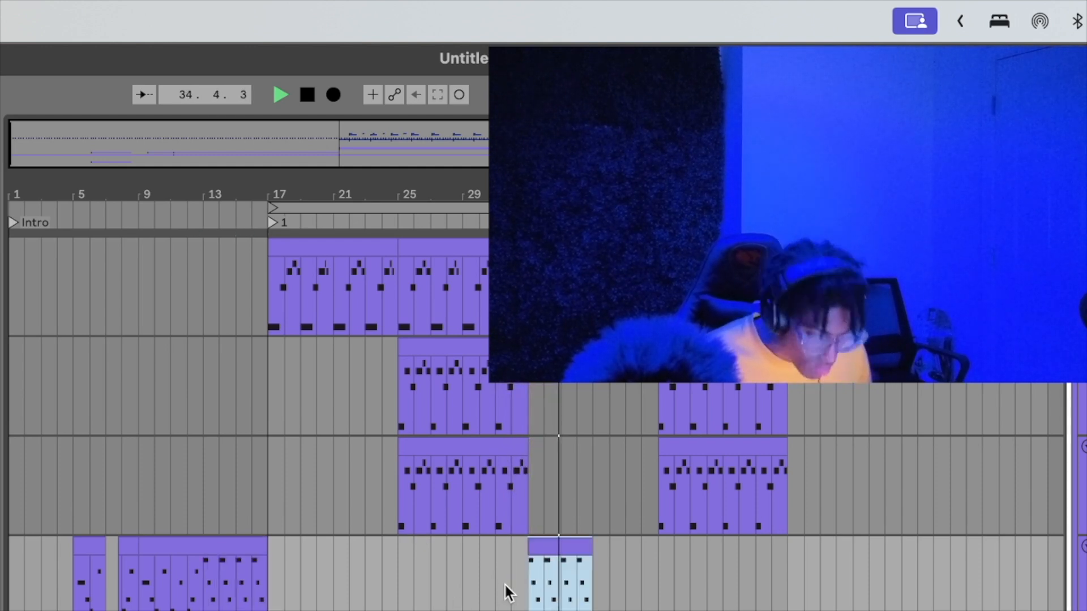
{"action": "key", "text": "super+v"}
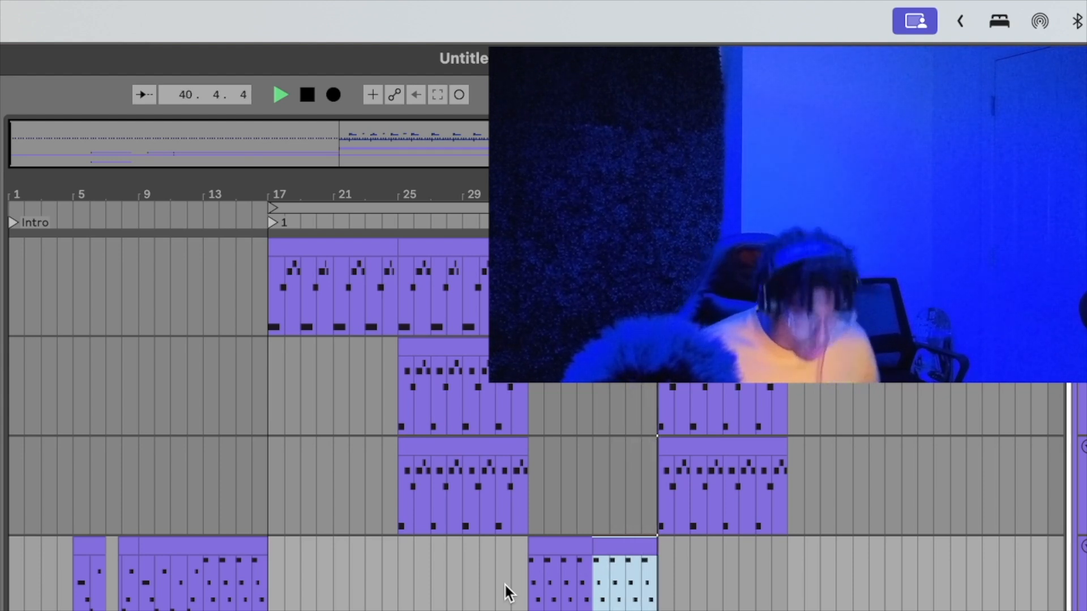
{"action": "left_click", "coordinate": [366, 570]}
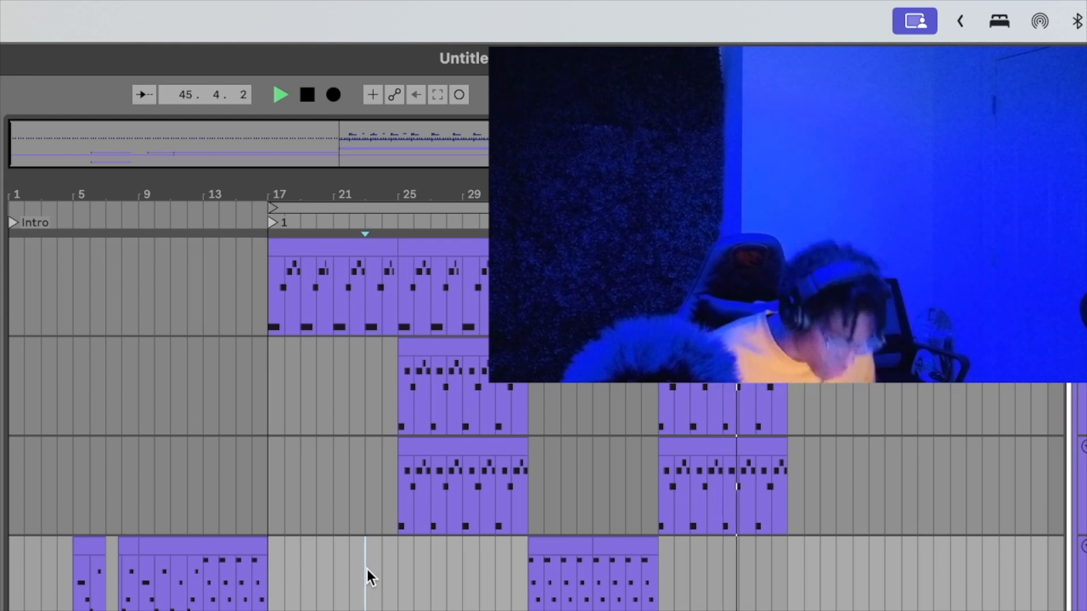
Play the main section from the bar 17 locator with looping turned back on and look over its tracks.
{"action": "scroll", "coordinate": [366, 566], "scroll_direction": "up", "scroll_amount": 5}
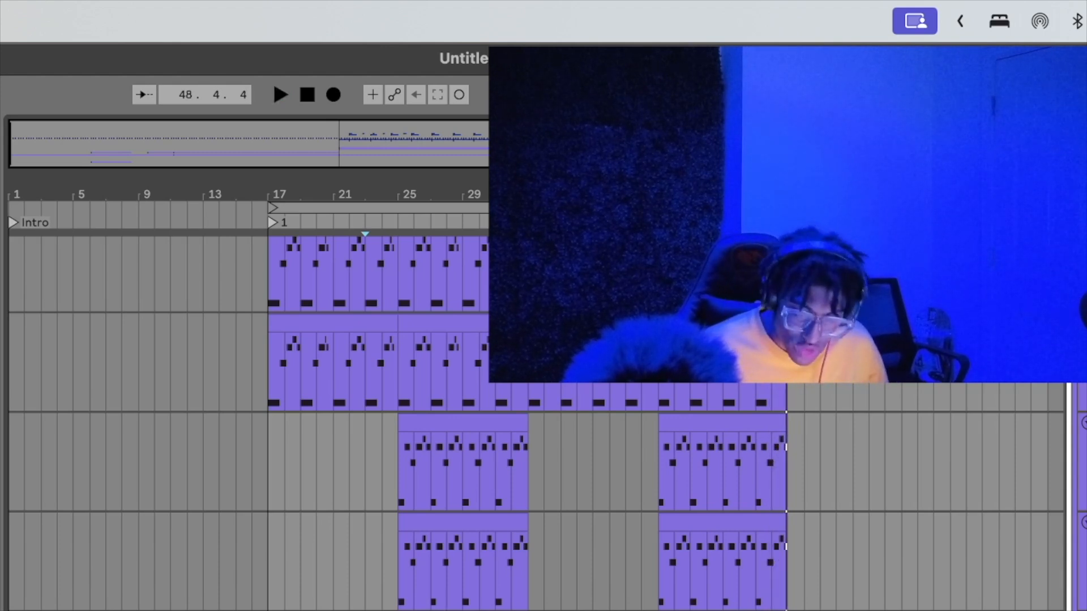
{"action": "left_click", "coordinate": [273, 221]}
{"action": "scroll", "coordinate": [344, 409], "scroll_direction": "up", "scroll_amount": 10}
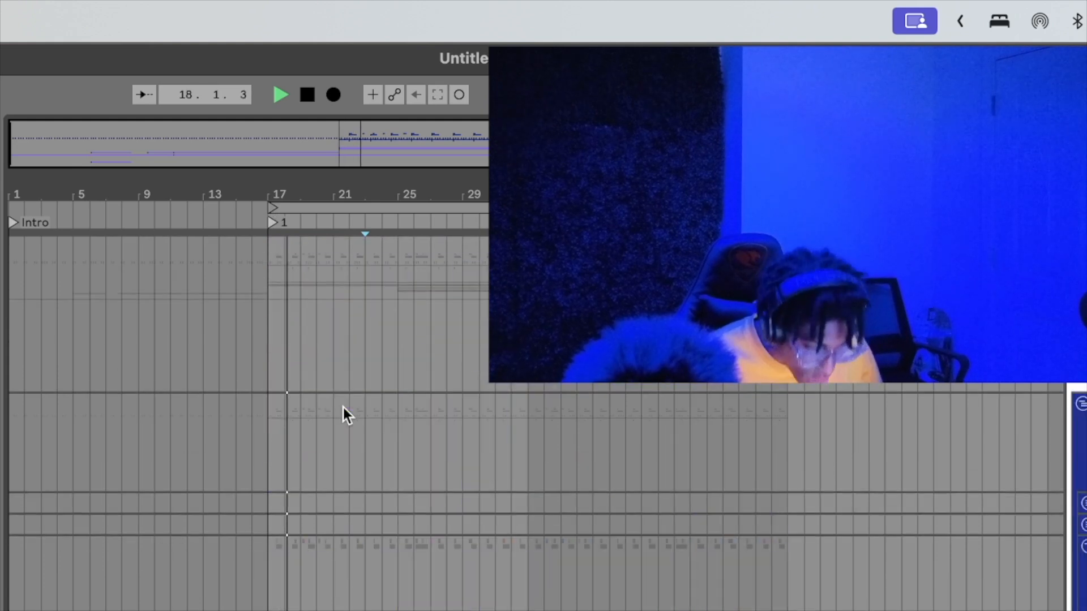
{"action": "left_click", "coordinate": [616, 95]}
{"action": "scroll", "coordinate": [537, 363], "scroll_direction": "down", "scroll_amount": 10}
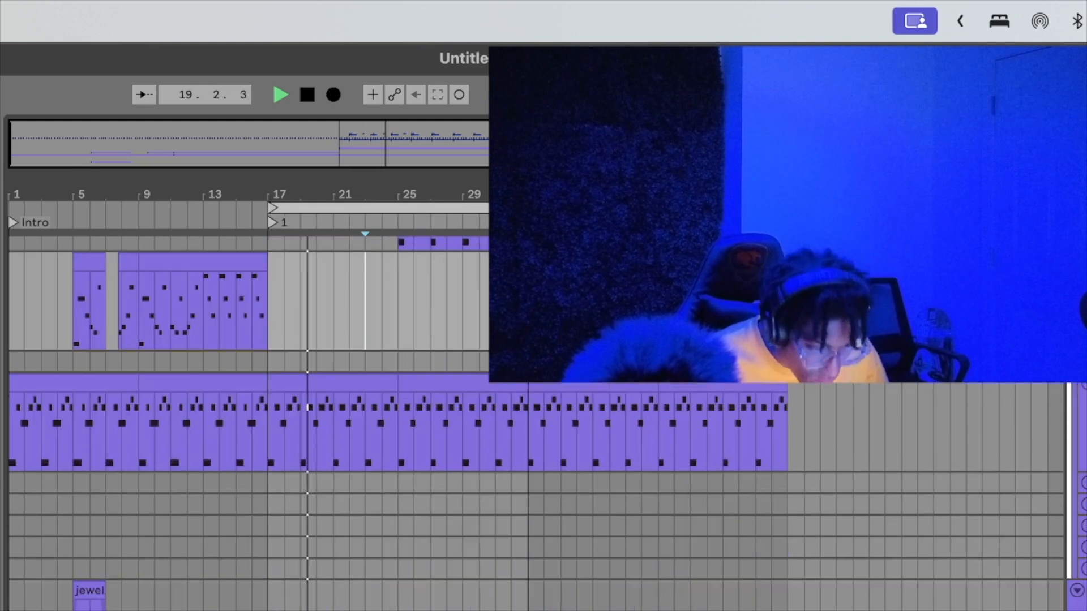
{"action": "scroll", "coordinate": [537, 362], "scroll_direction": "up", "scroll_amount": 3}
{"action": "scroll", "coordinate": [537, 424], "scroll_direction": "up", "scroll_amount": 8}
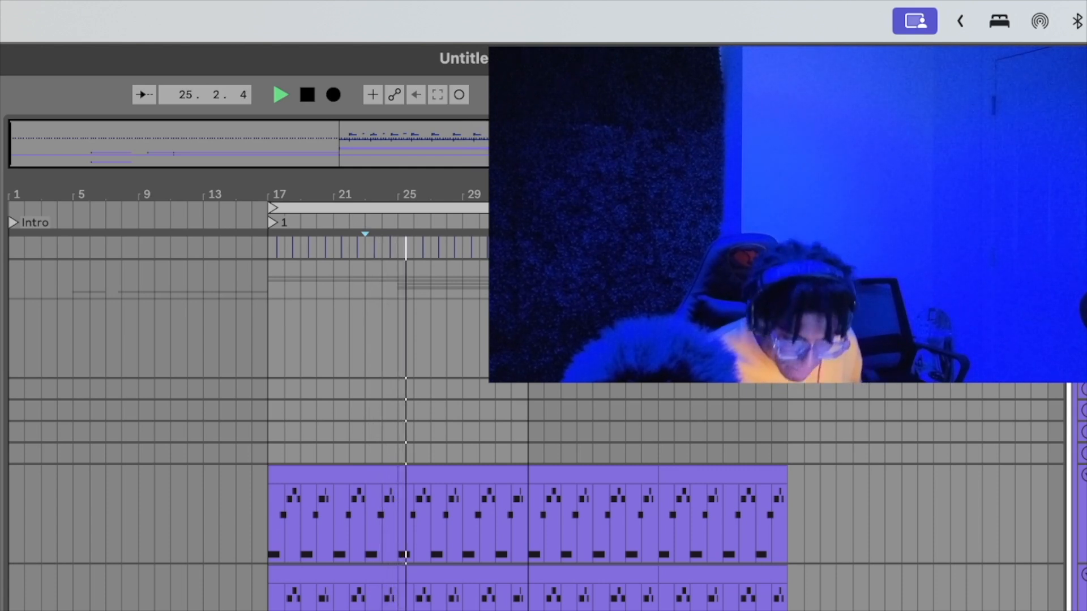
Stop playback, unfold the empty drum subgroup and place the Kick (6) sample at bar 17 on its first track.
{"action": "key", "text": "space"}
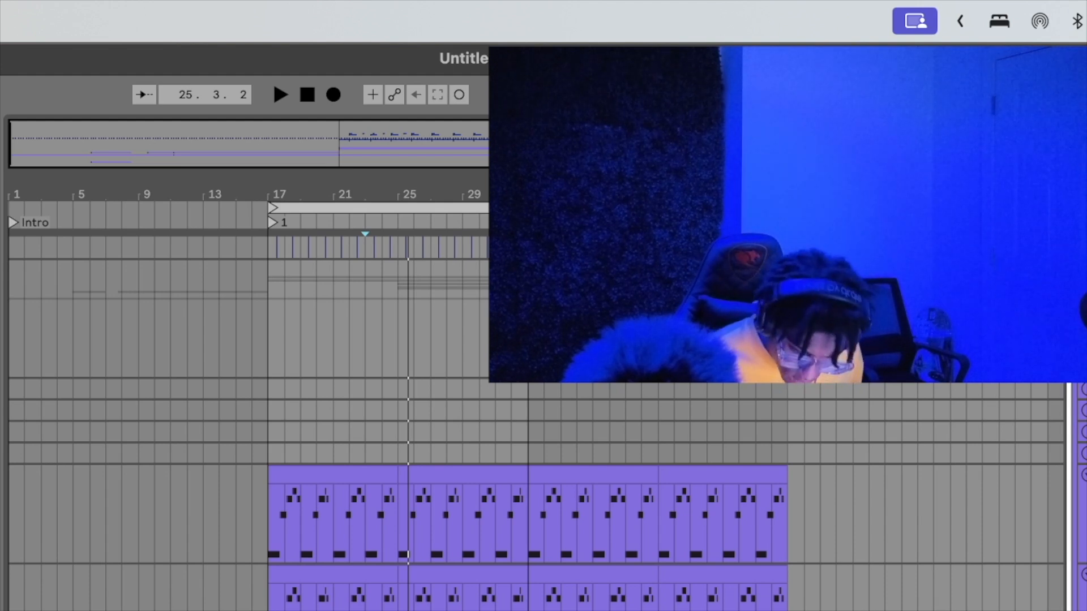
{"action": "scroll", "coordinate": [260, 513], "scroll_direction": "up", "scroll_amount": 10}
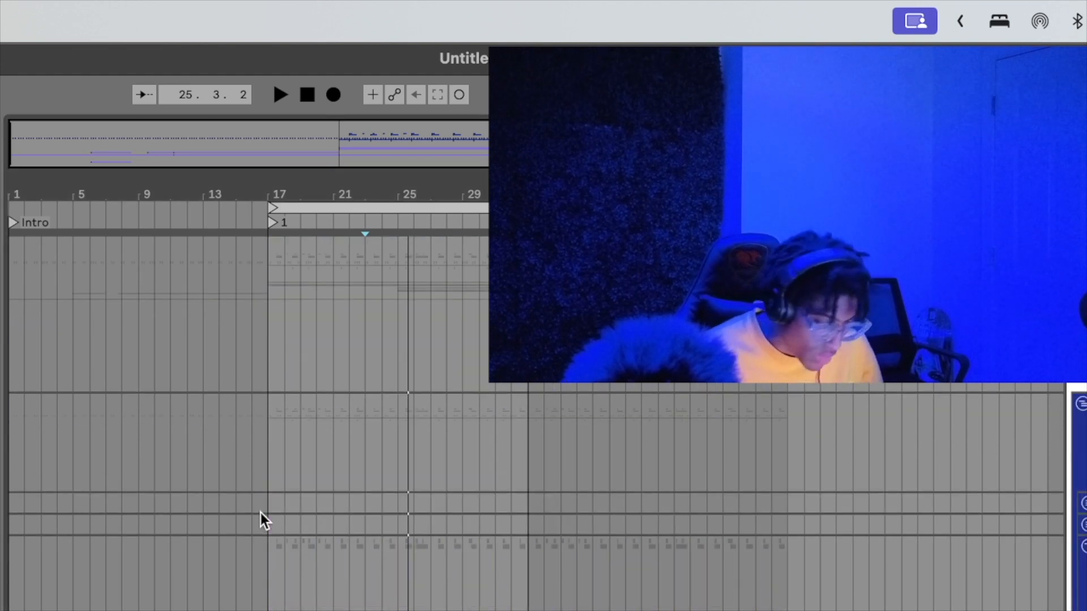
{"action": "left_click", "coordinate": [1083, 503]}
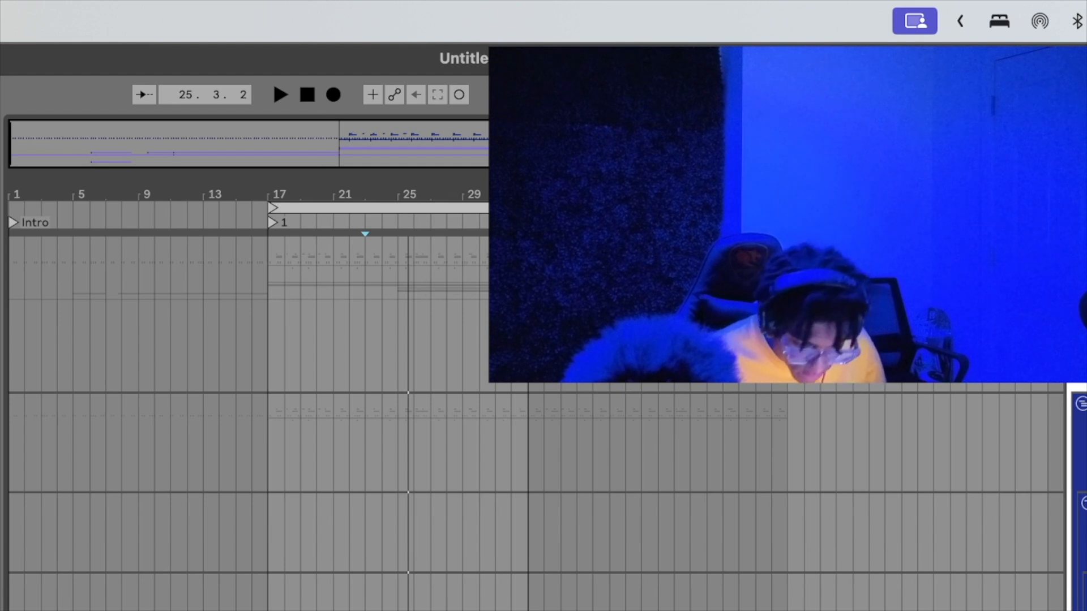
{"action": "scroll", "coordinate": [537, 452], "scroll_direction": "down", "scroll_amount": 8}
{"action": "left_click_drag", "start_coordinate": [392, 145], "coordinate": [392, 181]}
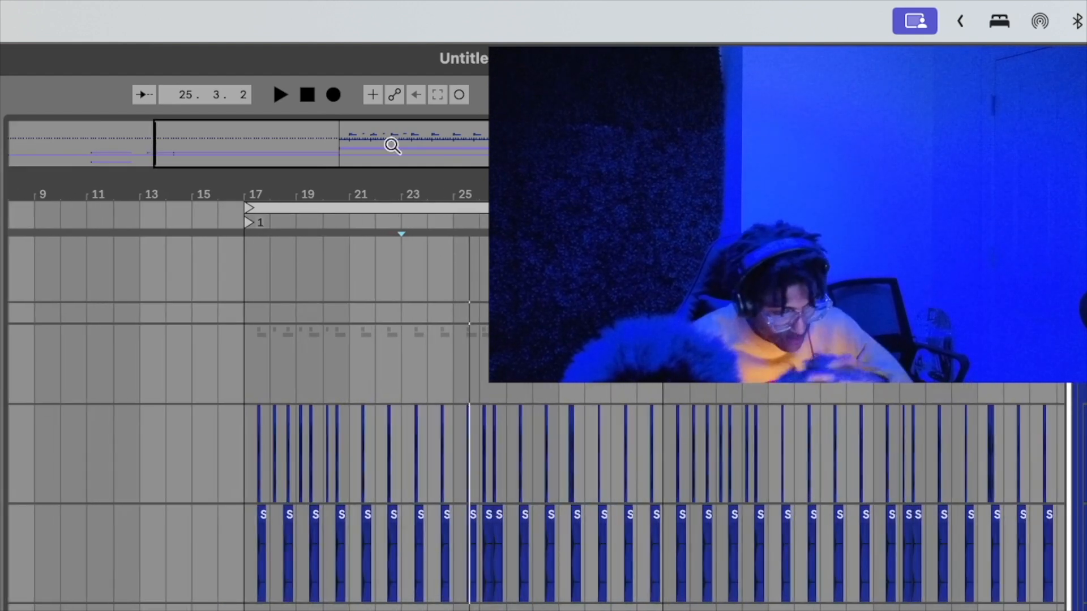
{"action": "scroll", "coordinate": [497, 550], "scroll_direction": "up", "scroll_amount": 10}
{"action": "scroll", "coordinate": [497, 551], "scroll_direction": "down", "scroll_amount": 3}
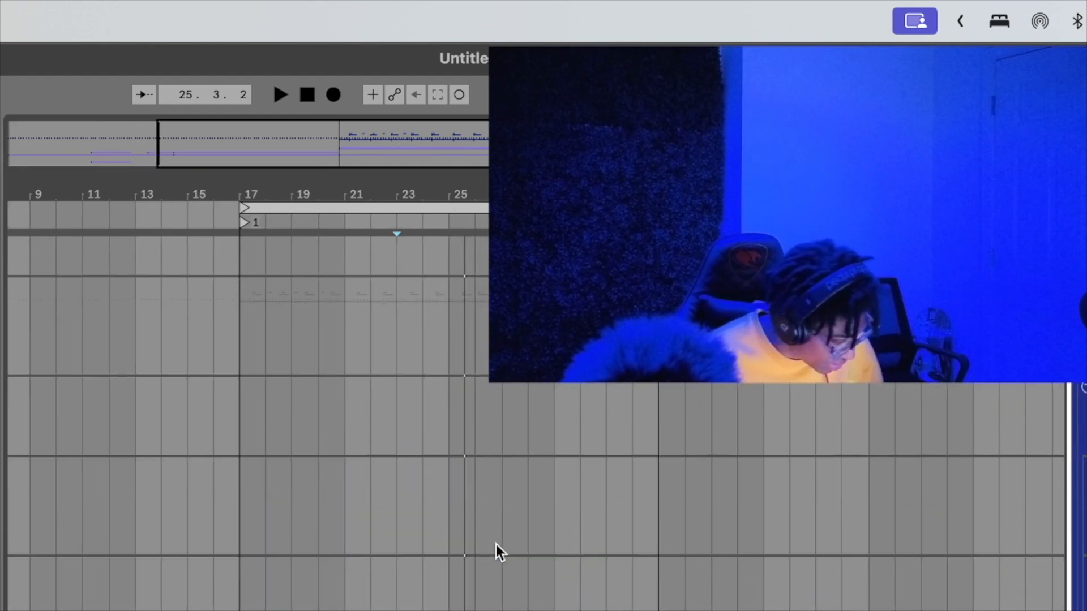
{"action": "left_click", "coordinate": [397, 534]}
{"action": "left_click", "coordinate": [244, 518]}
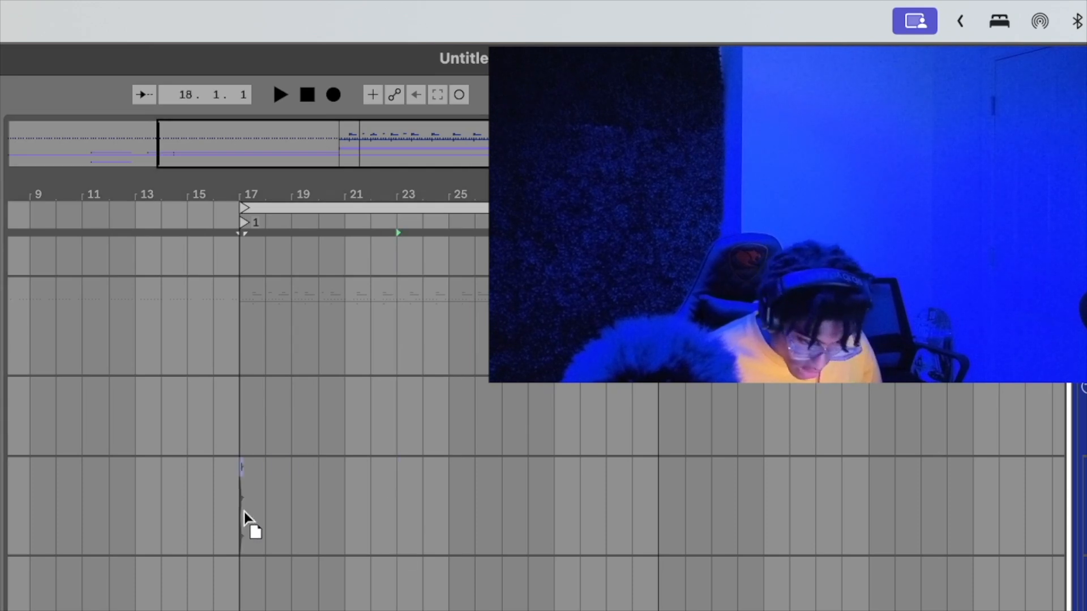
Play the end of the intro from bars 15 and 16 into the new kick at bar 17.
{"action": "left_click_drag", "start_coordinate": [349, 163], "coordinate": [350, 178]}
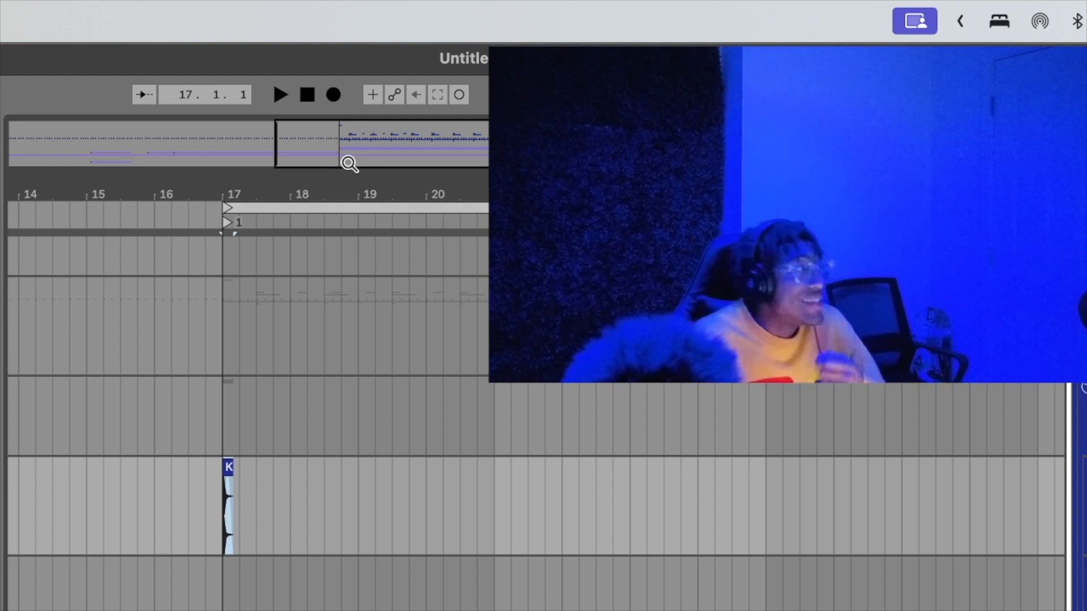
{"action": "key", "text": "space"}
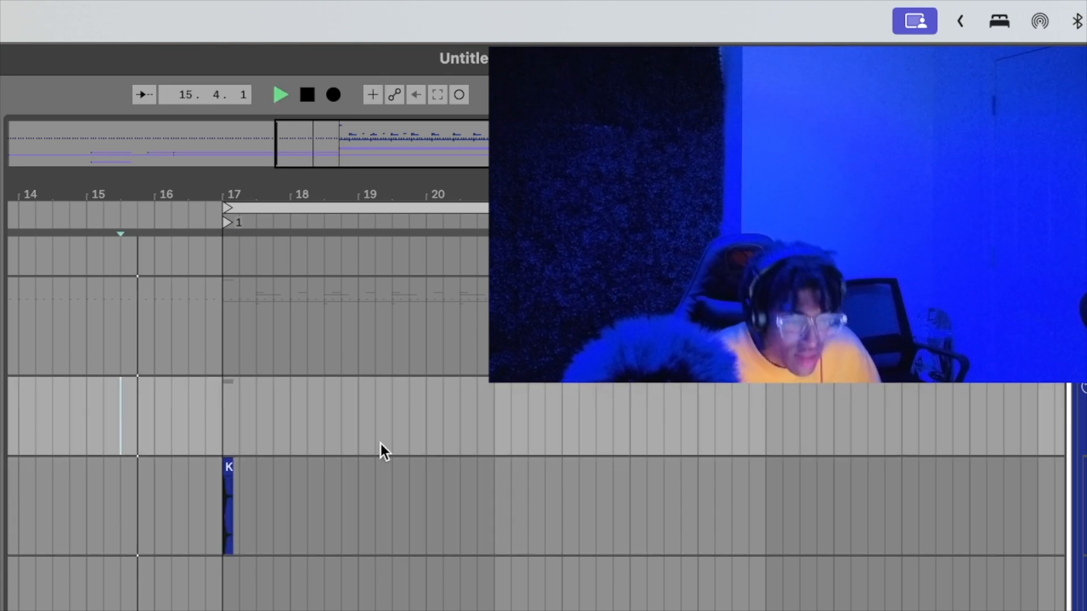
{"action": "left_click_drag", "start_coordinate": [264, 186], "coordinate": [264, 243]}
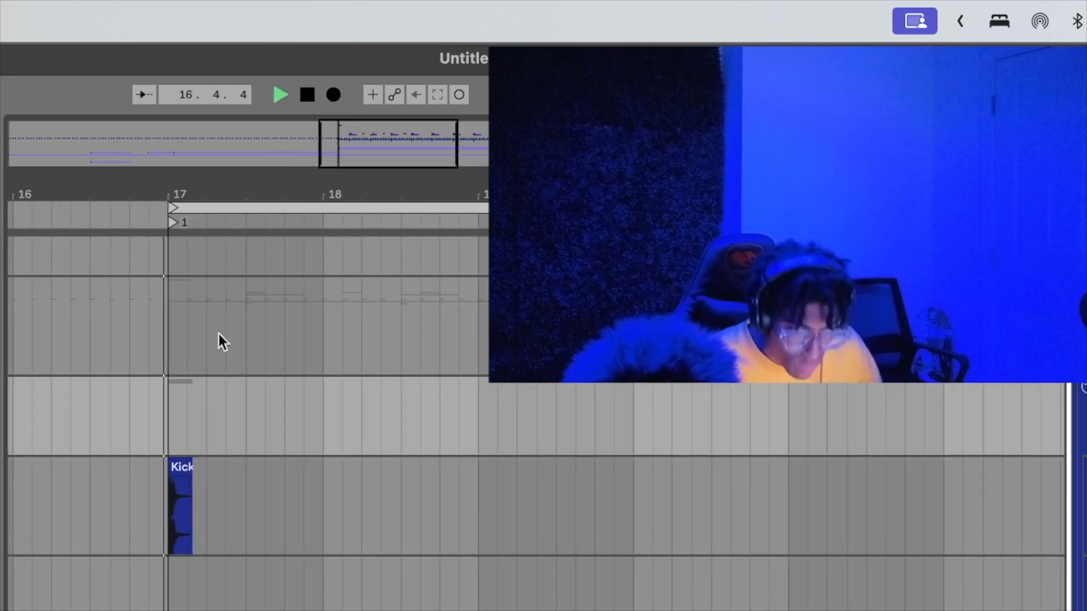
{"action": "left_click", "coordinate": [178, 462]}
{"action": "key", "text": "space"}
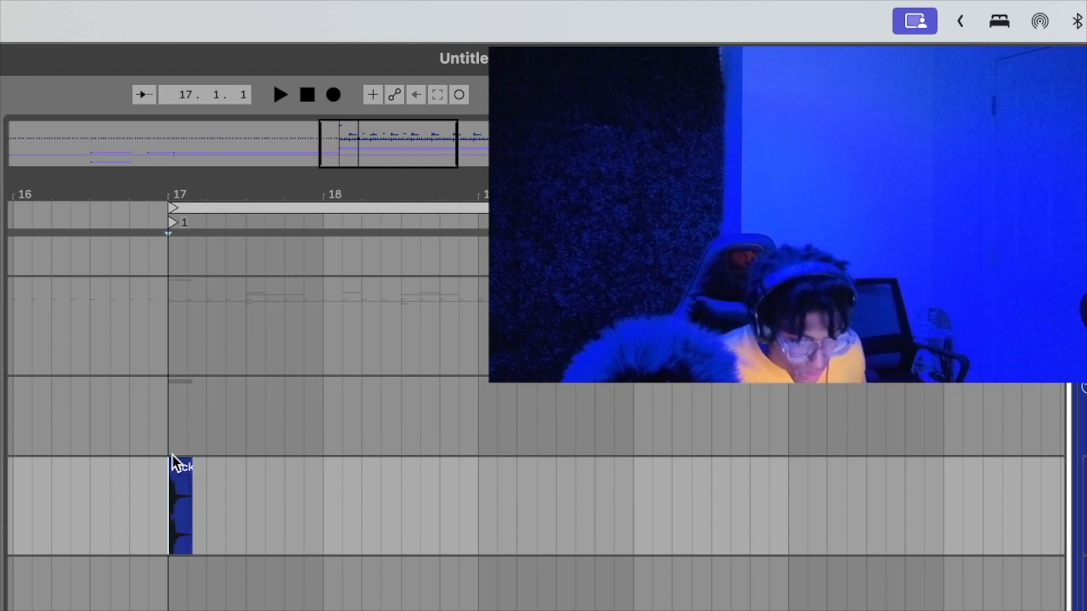
{"action": "left_click", "coordinate": [119, 420]}
{"action": "key", "text": "space"}
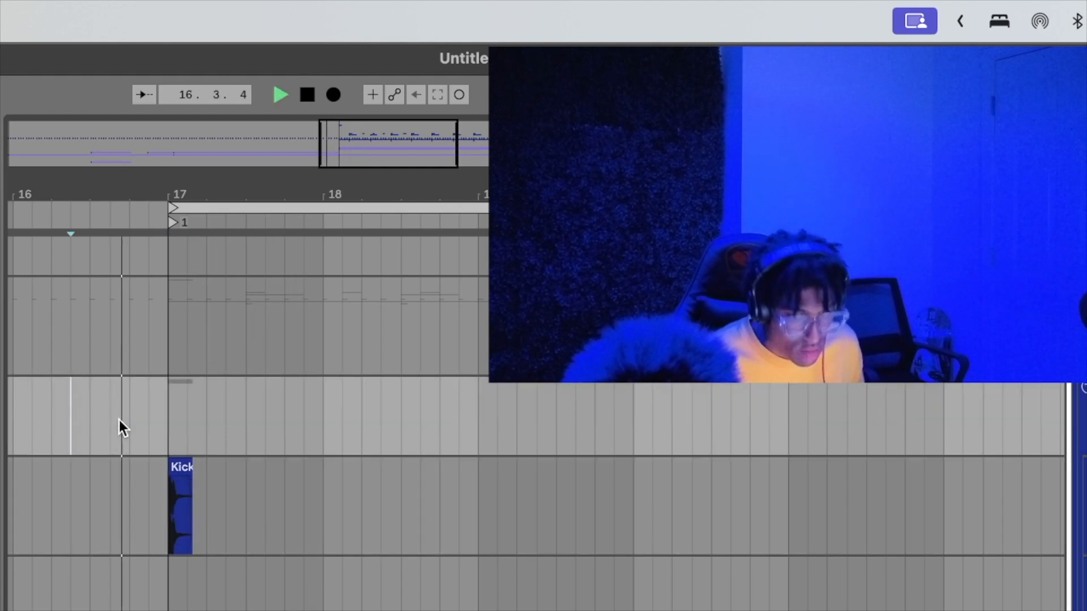
Copy the kick at bar 17, paste it at 17.2.3 and play both hits from bar 17.
{"action": "left_click", "coordinate": [186, 466]}
{"action": "key", "text": "space"}
{"action": "key", "text": "space"}
{"action": "key", "text": "super+c"}
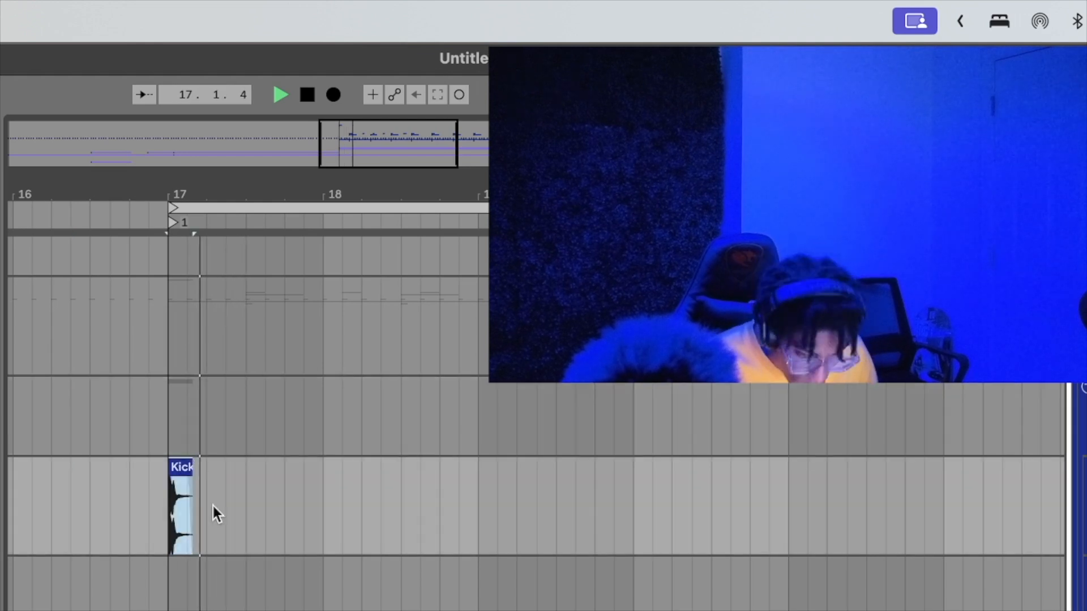
{"action": "left_click", "coordinate": [233, 534]}
{"action": "key", "text": "super+v"}
{"action": "left_click", "coordinate": [181, 523]}
{"action": "key", "text": "space"}
{"action": "key", "text": "space"}
{"action": "key", "text": "Left"}
{"action": "key", "text": "space"}
{"action": "key", "text": "space"}
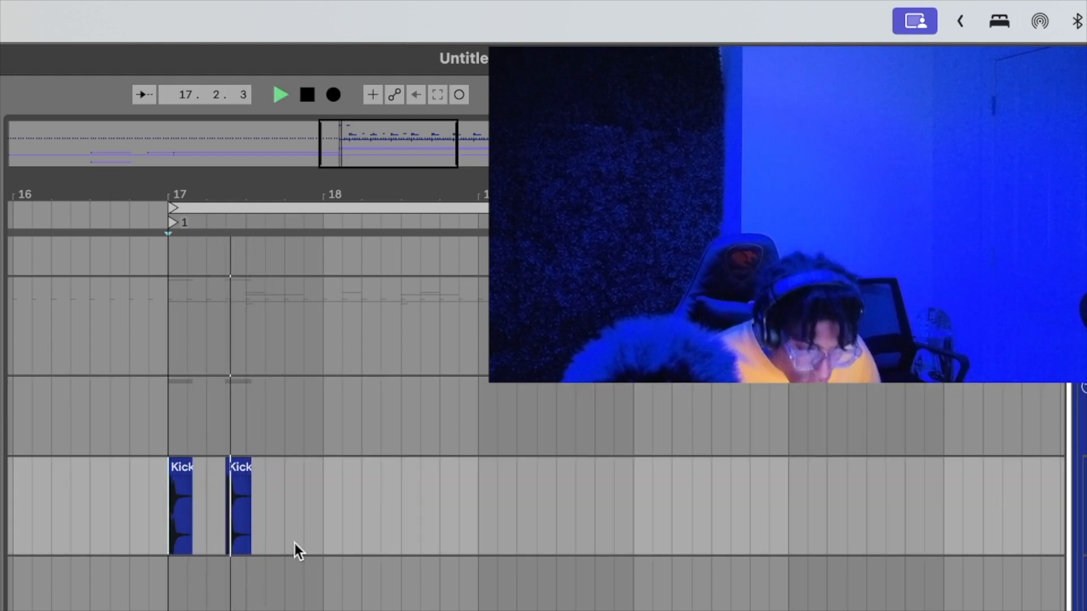
Paste more kicks at 17.4, 18.1.3, 18.3 and bar 19, and replay the pattern from bar 17.
{"action": "key", "text": "super+v"}
{"action": "left_click", "coordinate": [334, 510]}
{"action": "key", "text": "super+v"}
{"action": "left_click", "coordinate": [194, 511]}
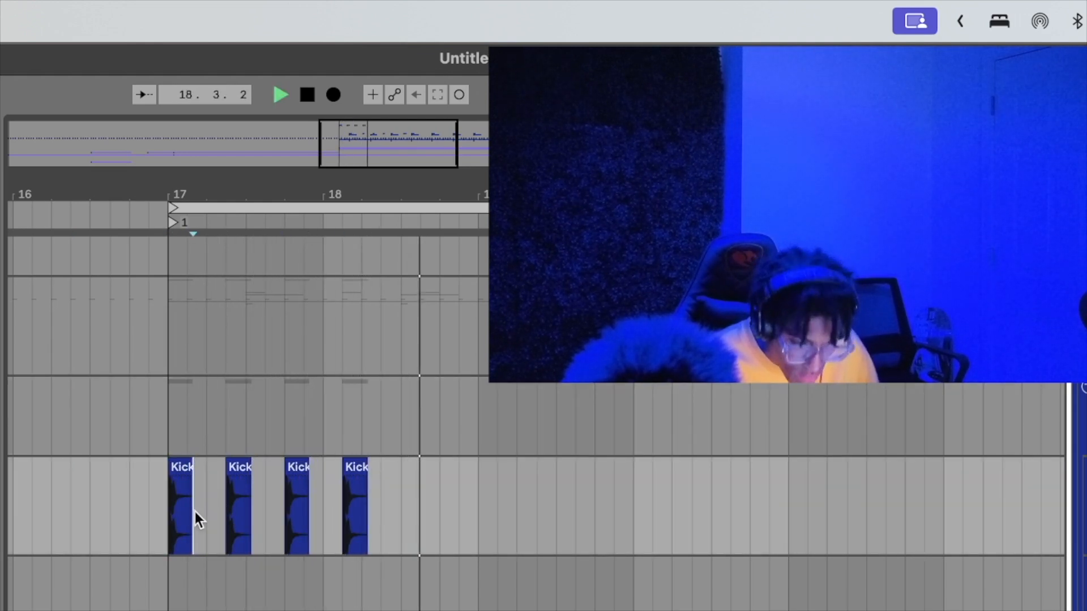
{"action": "left_click_drag", "start_coordinate": [352, 157], "coordinate": [352, 170]}
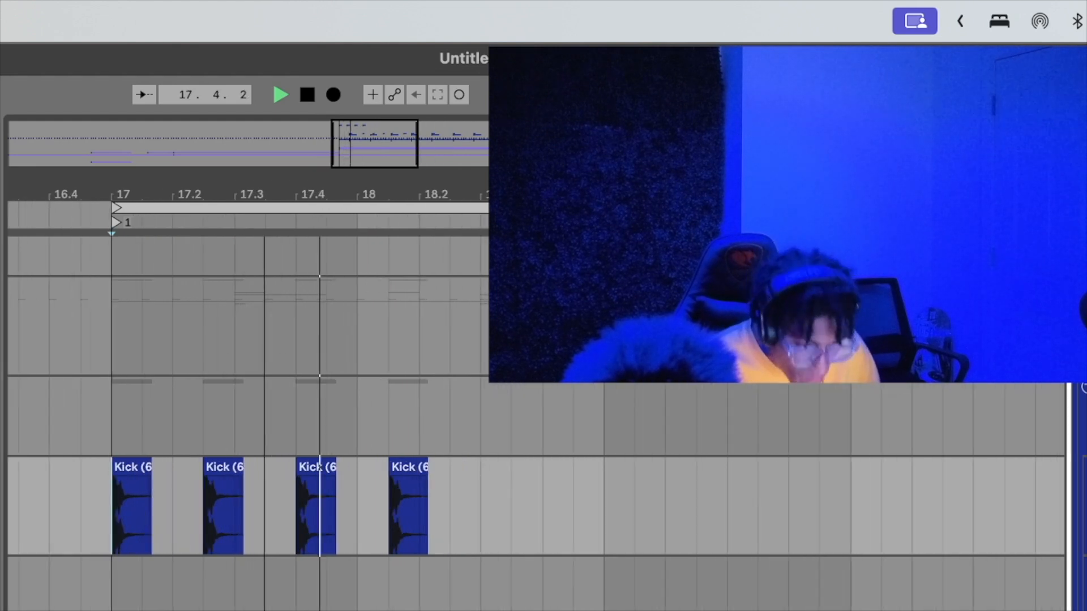
{"action": "left_click", "coordinate": [478, 513]}
{"action": "key", "text": "super+v"}
{"action": "left_click", "coordinate": [585, 515]}
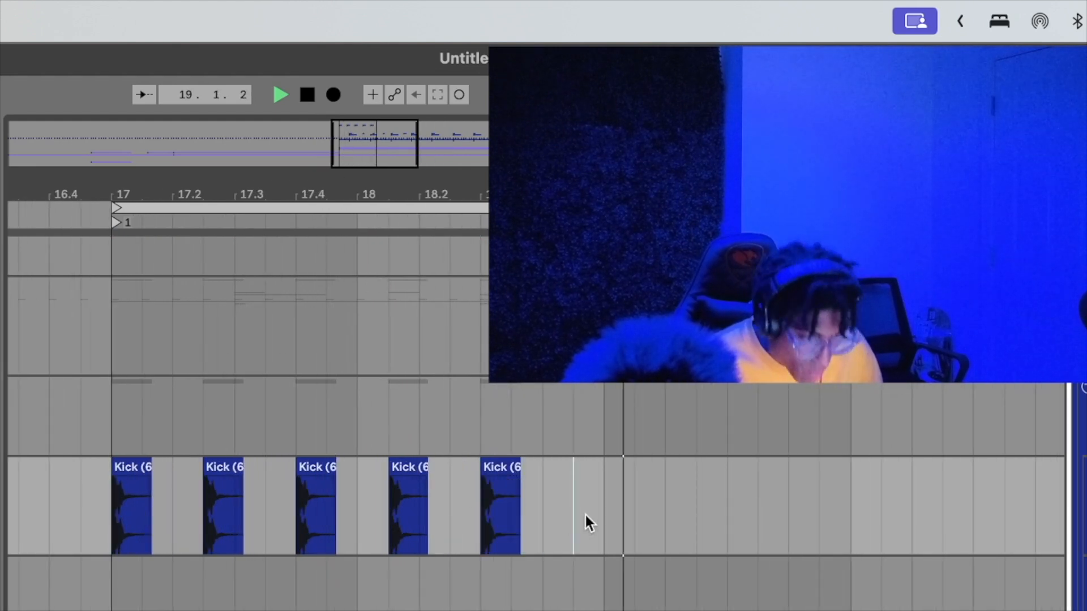
{"action": "key", "text": "super+v"}
{"action": "left_click", "coordinate": [114, 417]}
{"action": "key", "text": "space"}
{"action": "key", "text": "space"}
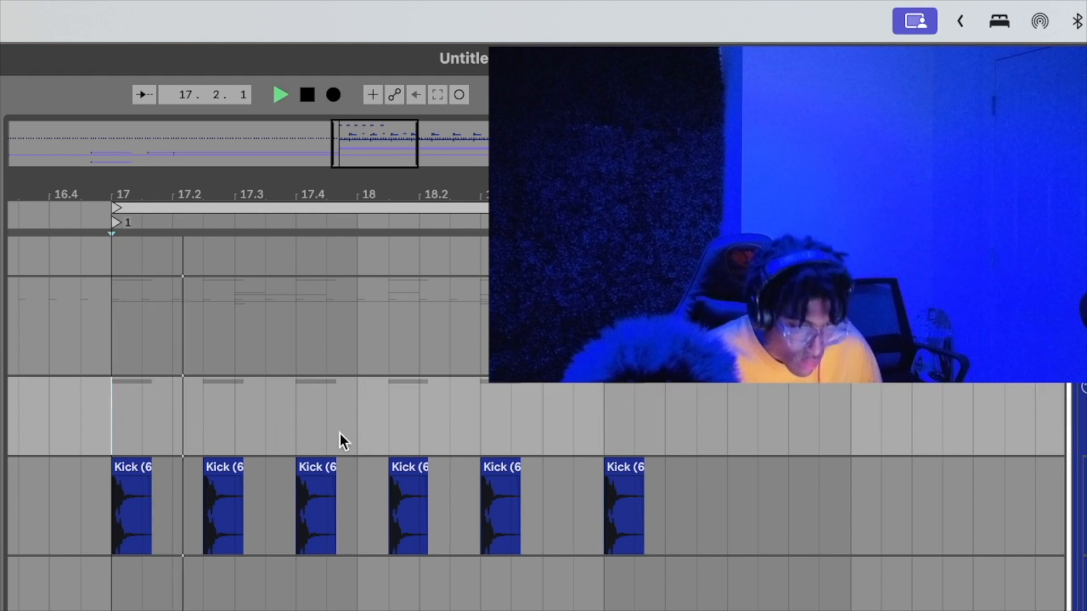
Try an extra kick at 18.3.2, right after the 18.3 hit, and play the pattern from just before bar 17.
{"action": "scroll", "coordinate": [450, 452], "scroll_direction": "up", "scroll_amount": 2}
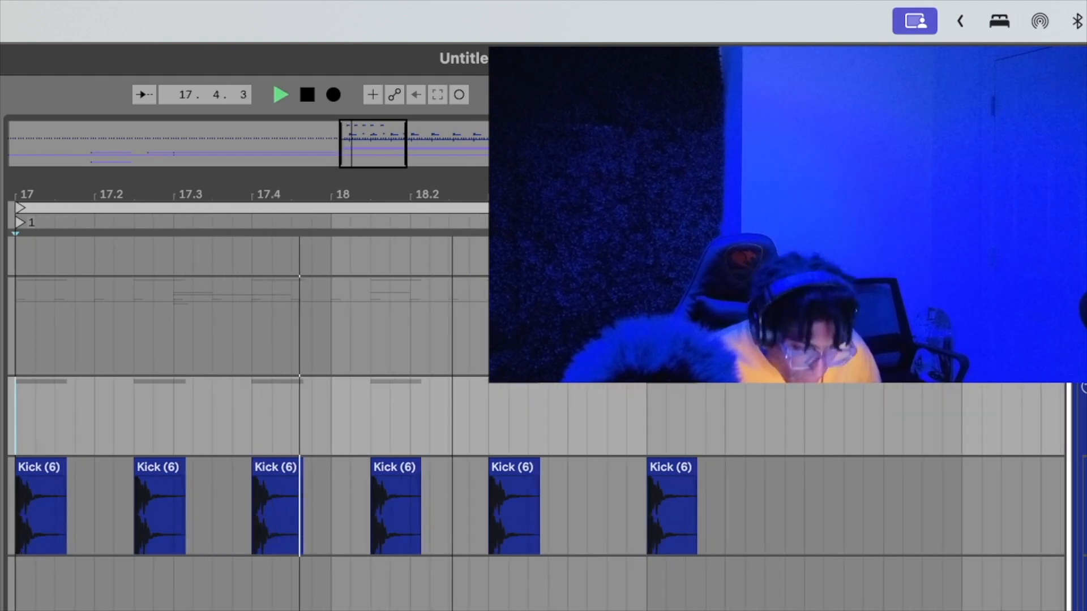
{"action": "left_click", "coordinate": [507, 513]}
{"action": "key", "text": "super+v"}
{"action": "scroll", "coordinate": [170, 535], "scroll_direction": "left", "scroll_amount": 3}
{"action": "left_click", "coordinate": [144, 535]}
{"action": "key", "text": "space"}
{"action": "key", "text": "space"}
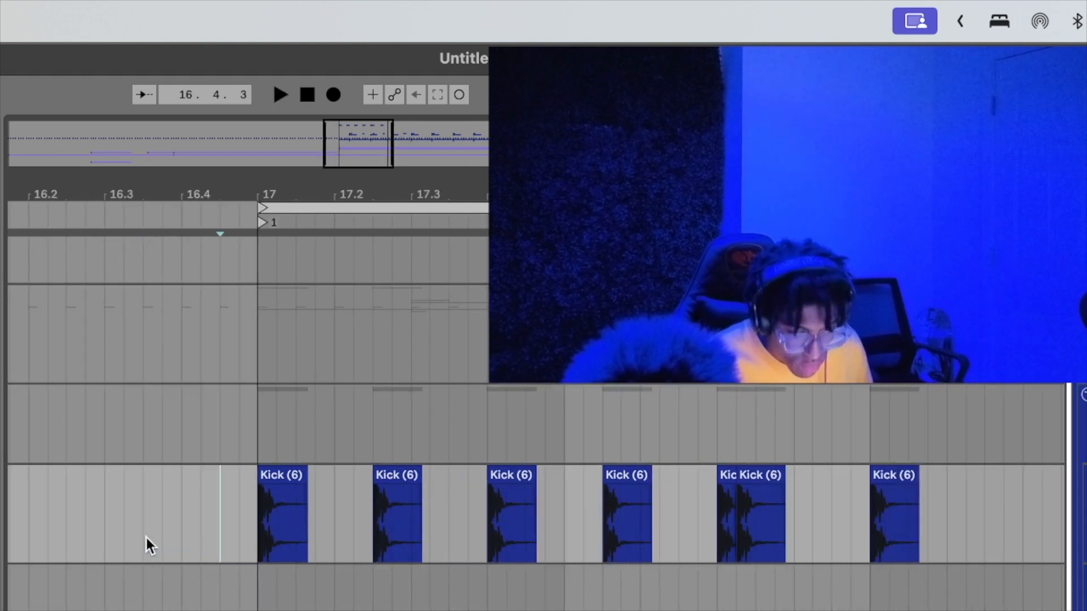
Thin out the kick pattern by deleting the hit at 17.2.3 and the double hit at 18.3, checking it in playback.
{"action": "scroll", "coordinate": [615, 461], "scroll_direction": "right", "scroll_amount": 2}
{"action": "scroll", "coordinate": [614, 461], "scroll_direction": "up", "scroll_amount": 1}
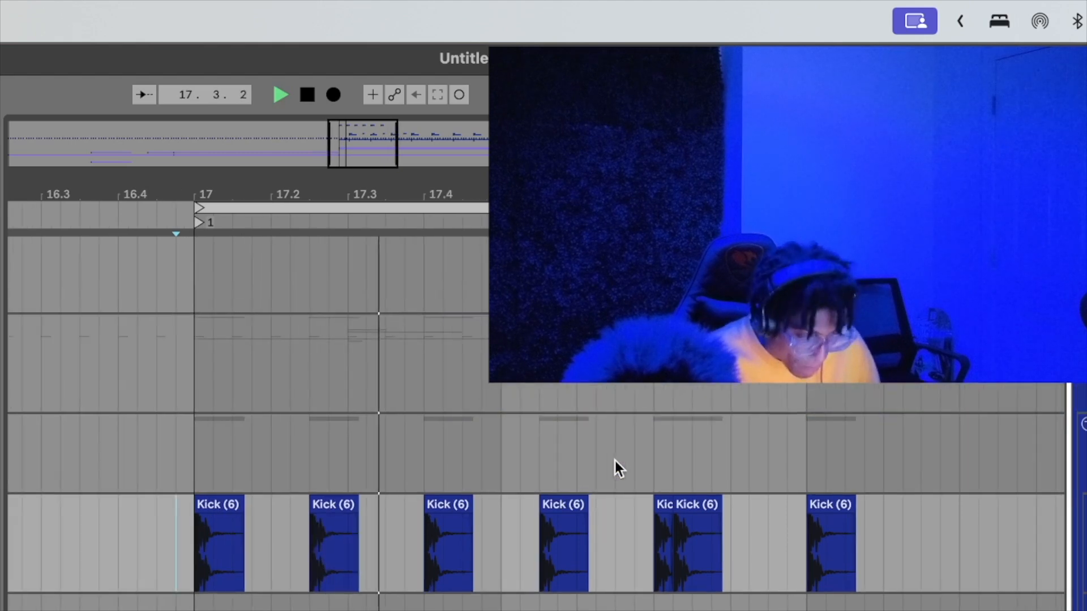
{"action": "left_click", "coordinate": [345, 502]}
{"action": "key", "text": "Delete"}
{"action": "left_click", "coordinate": [174, 450]}
{"action": "key", "text": "space"}
{"action": "key", "text": "space"}
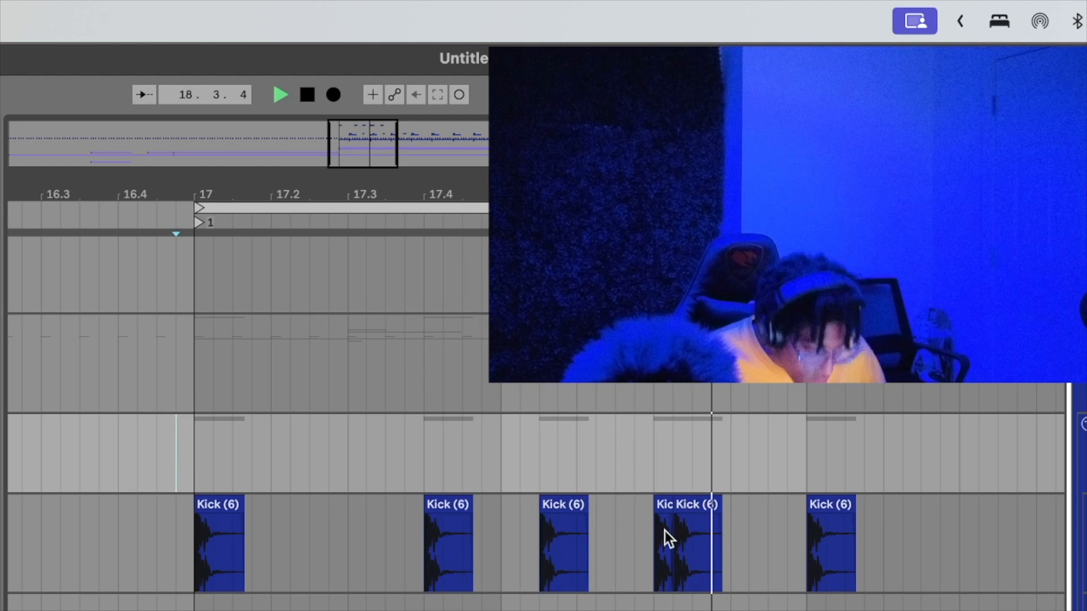
{"action": "left_click_drag", "start_coordinate": [664, 533], "coordinate": [763, 546]}
{"action": "key", "text": "Delete"}
{"action": "key", "text": "space"}
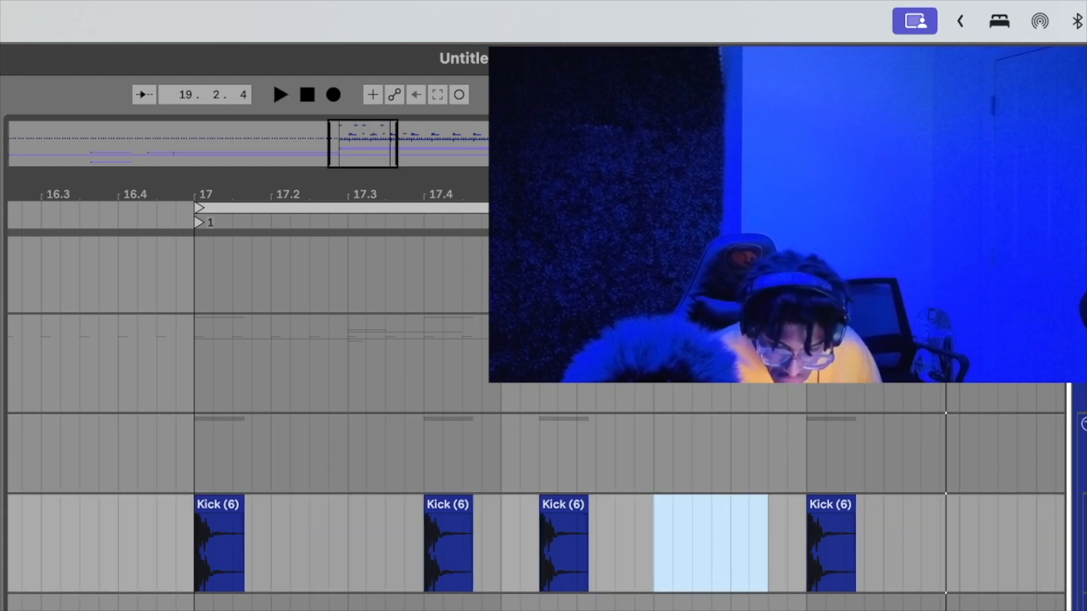
Find the VTM sample in the browser, place it at bar 17 on the track below the kicks and play it.
{"action": "key", "text": "super+f"}
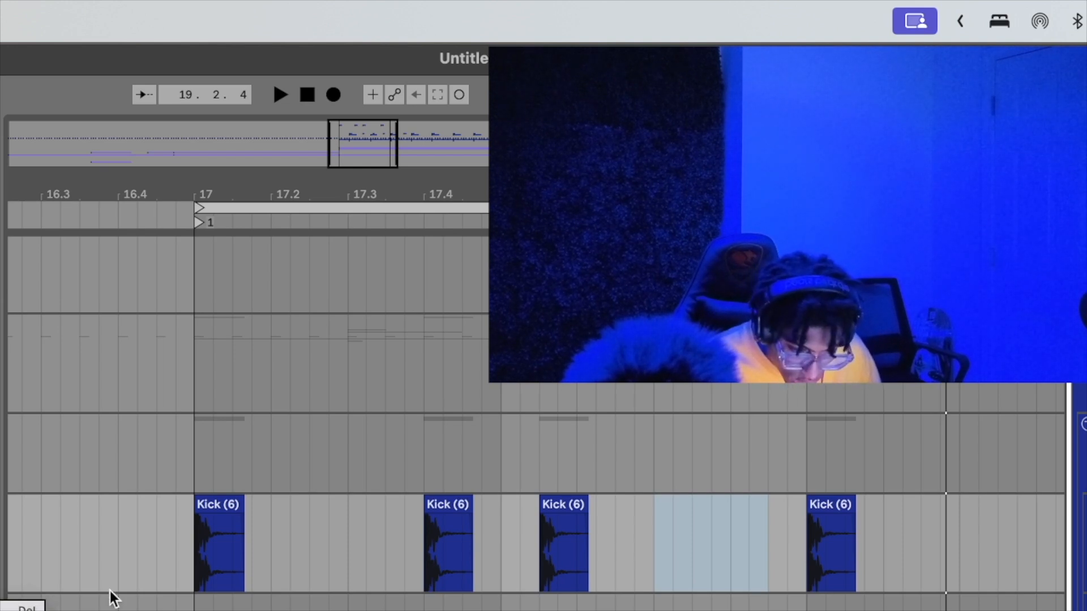
{"action": "left_click_drag", "start_coordinate": [3, 605], "coordinate": [197, 548]}
{"action": "key", "text": "space"}
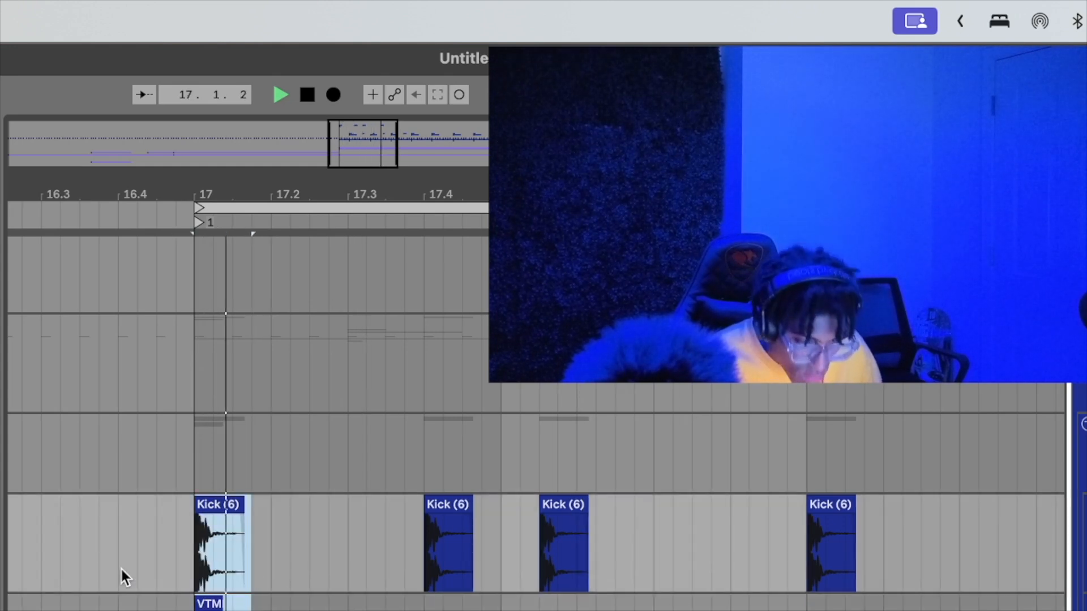
{"action": "key", "text": "space"}
{"action": "key", "text": "space"}
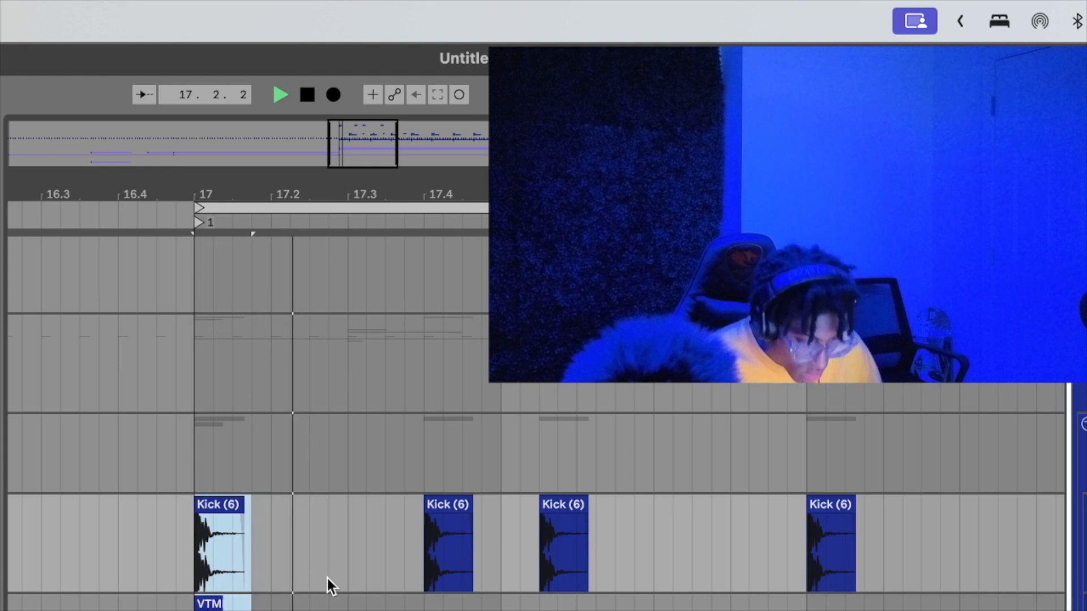
Look over the open hat, clap and melody tracks around bar 17 and return to the kick tracks.
{"action": "scroll", "coordinate": [749, 602], "scroll_direction": "down", "scroll_amount": 10}
{"action": "key", "text": "space"}
{"action": "scroll", "coordinate": [978, 606], "scroll_direction": "down", "scroll_amount": 10}
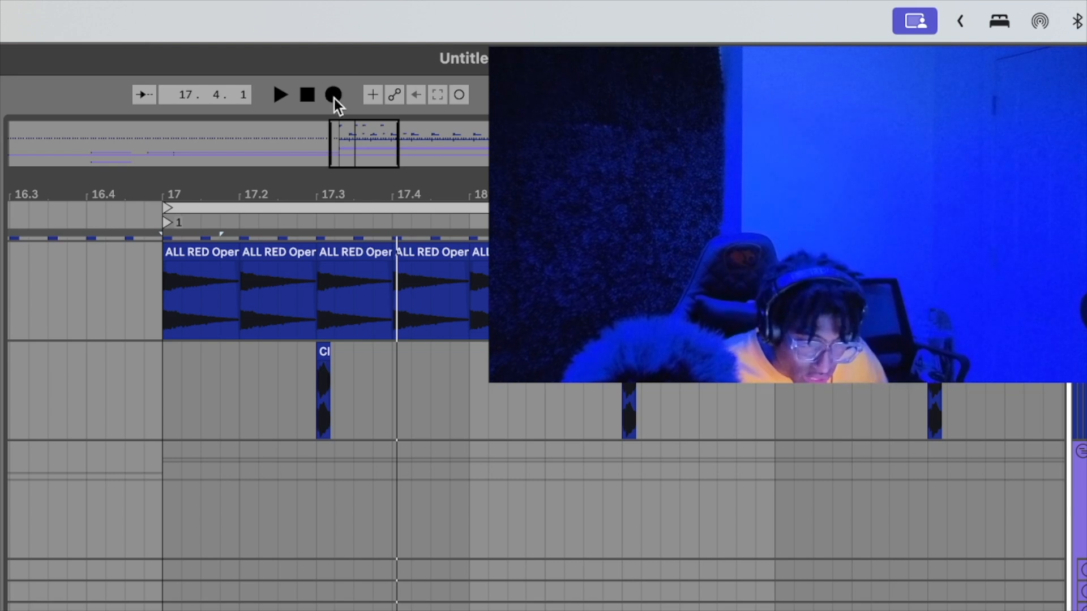
{"action": "left_click_drag", "start_coordinate": [358, 137], "coordinate": [358, 116]}
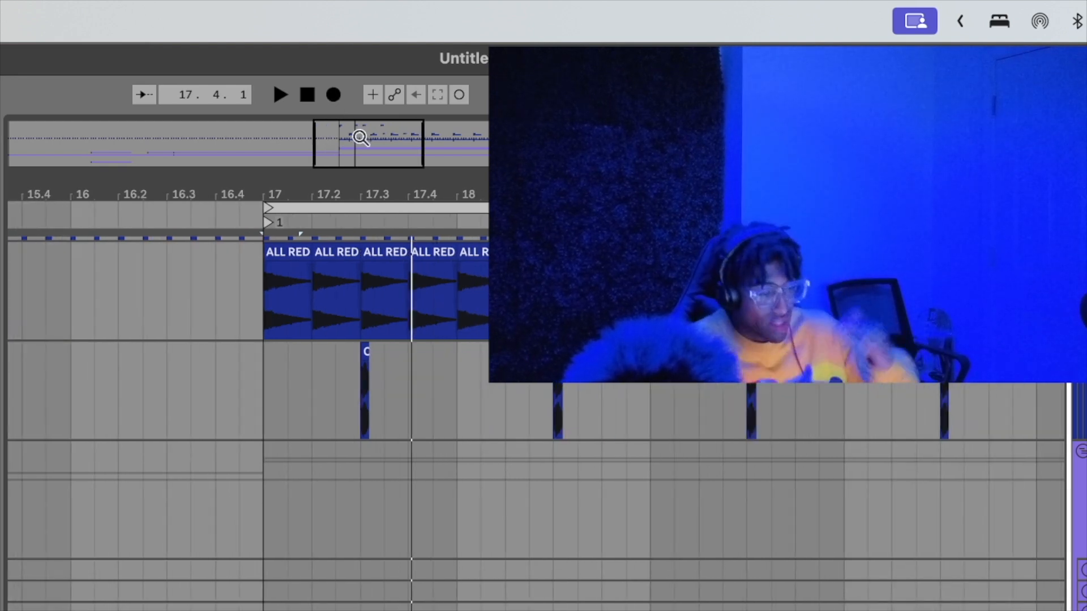
{"action": "left_click", "coordinate": [1081, 493]}
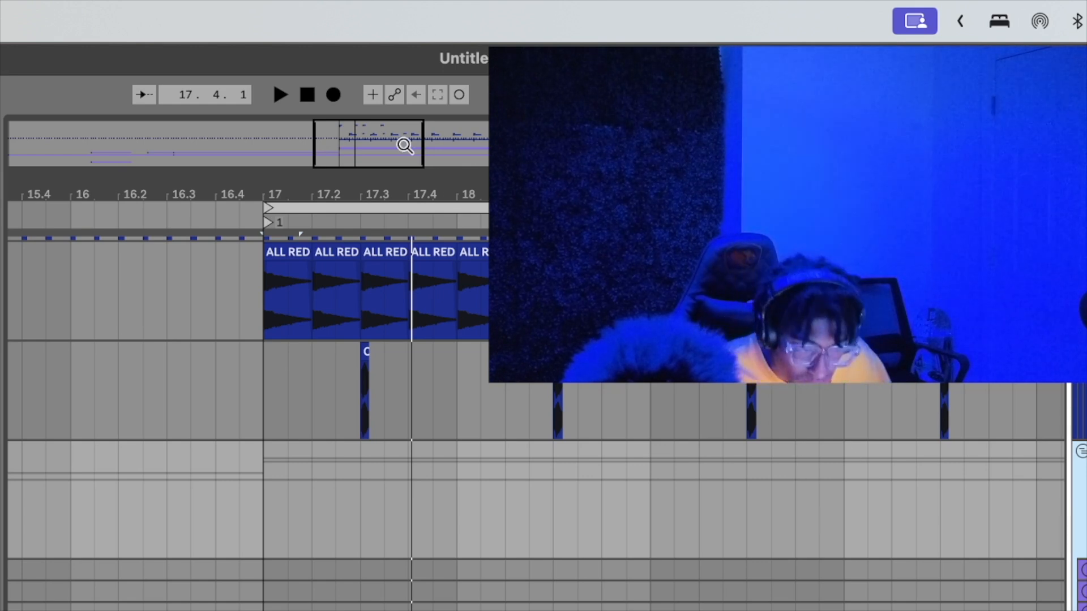
{"action": "left_click_drag", "start_coordinate": [404, 146], "coordinate": [404, 123]}
{"action": "scroll", "coordinate": [535, 402], "scroll_direction": "right", "scroll_amount": 10}
{"action": "scroll", "coordinate": [536, 402], "scroll_direction": "down", "scroll_amount": 5}
{"action": "scroll", "coordinate": [535, 402], "scroll_direction": "up", "scroll_amount": 6}
{"action": "scroll", "coordinate": [536, 403], "scroll_direction": "left", "scroll_amount": 4}
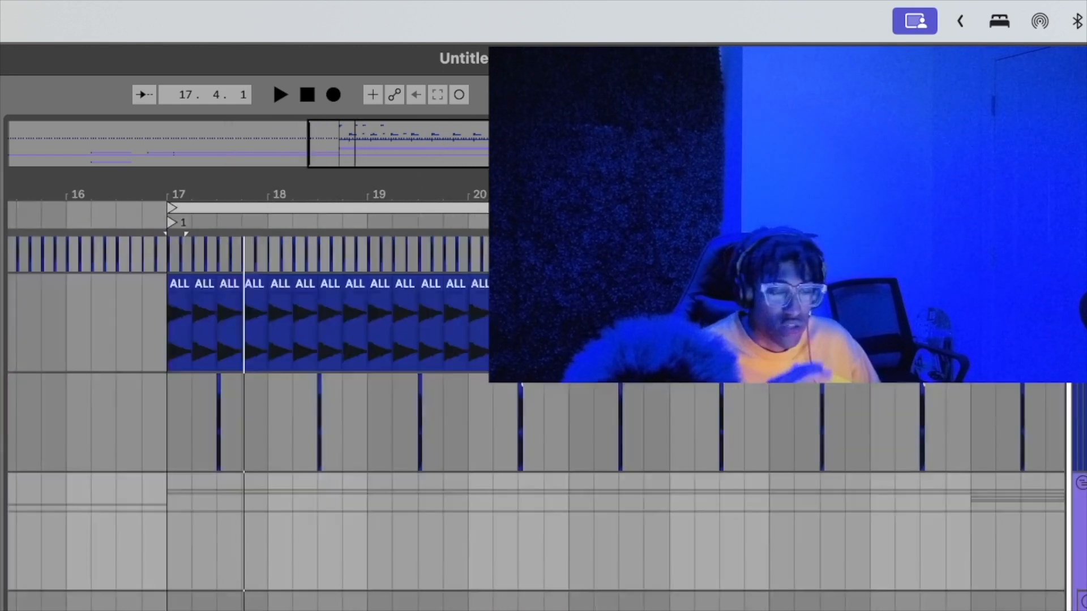
{"action": "scroll", "coordinate": [473, 255], "scroll_direction": "up", "scroll_amount": 3}
{"action": "scroll", "coordinate": [477, 317], "scroll_direction": "left", "scroll_amount": 3}
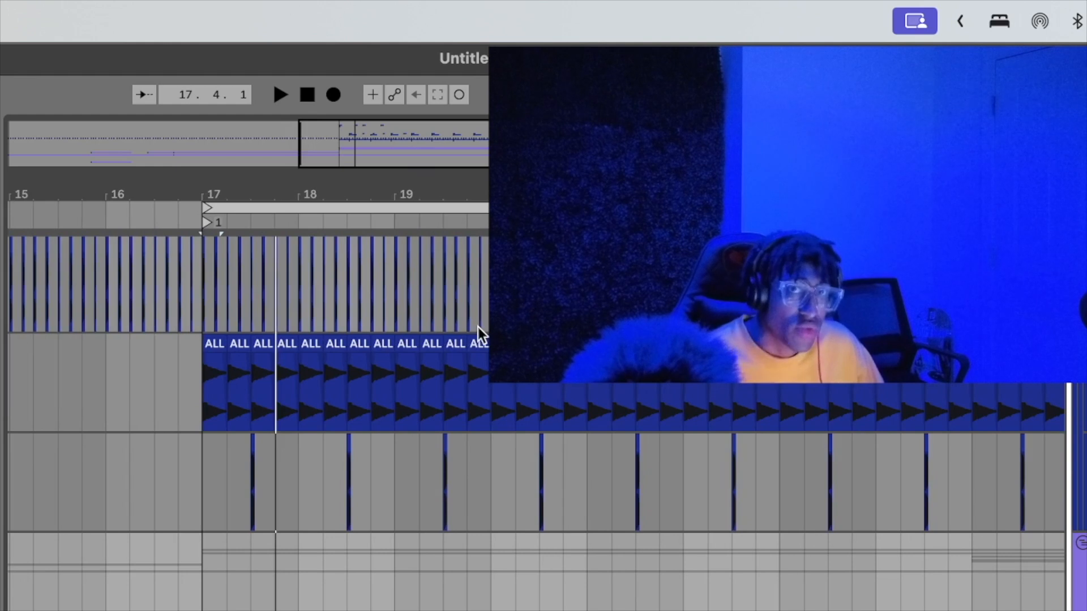
{"action": "scroll", "coordinate": [481, 578], "scroll_direction": "up", "scroll_amount": 10}
{"action": "scroll", "coordinate": [481, 578], "scroll_direction": "left", "scroll_amount": 10}
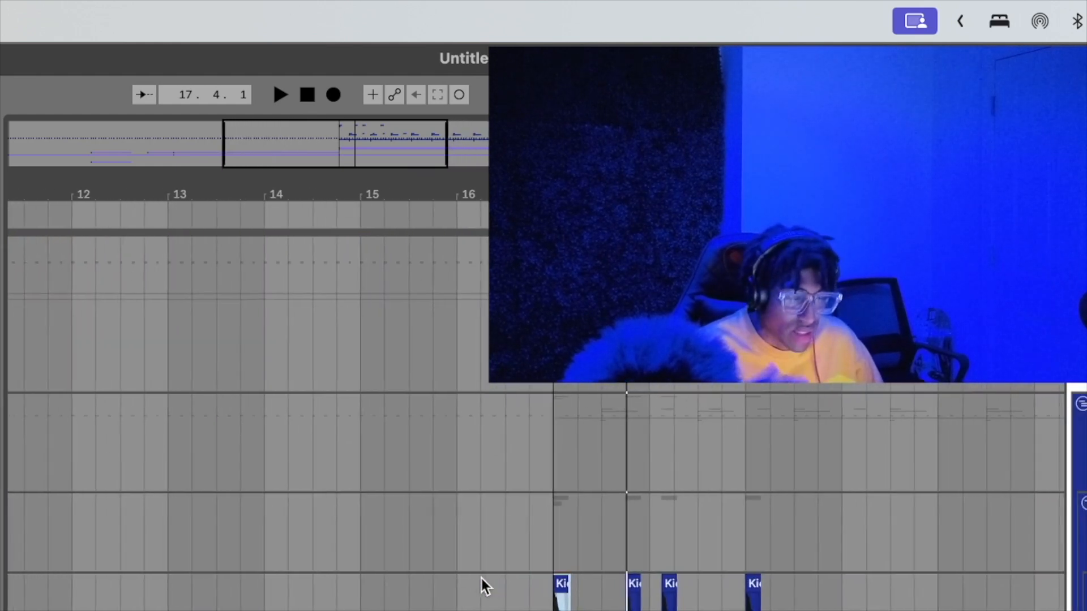
Examine the VTM sample at bar 17 up close against the kick hits on the track above.
{"action": "left_click", "coordinate": [522, 590]}
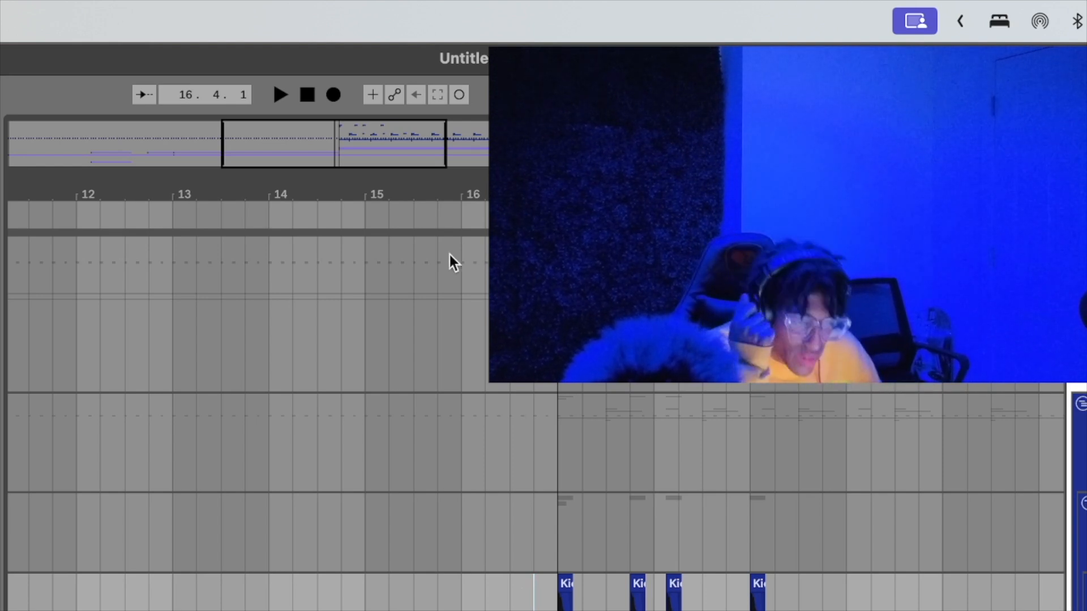
{"action": "mouse_move", "coordinate": [397, 141]}
{"action": "left_mouse_down"}
{"action": "mouse_move", "coordinate": [397, 172]}
{"action": "mouse_move", "coordinate": [397, 161]}
{"action": "left_mouse_up"}
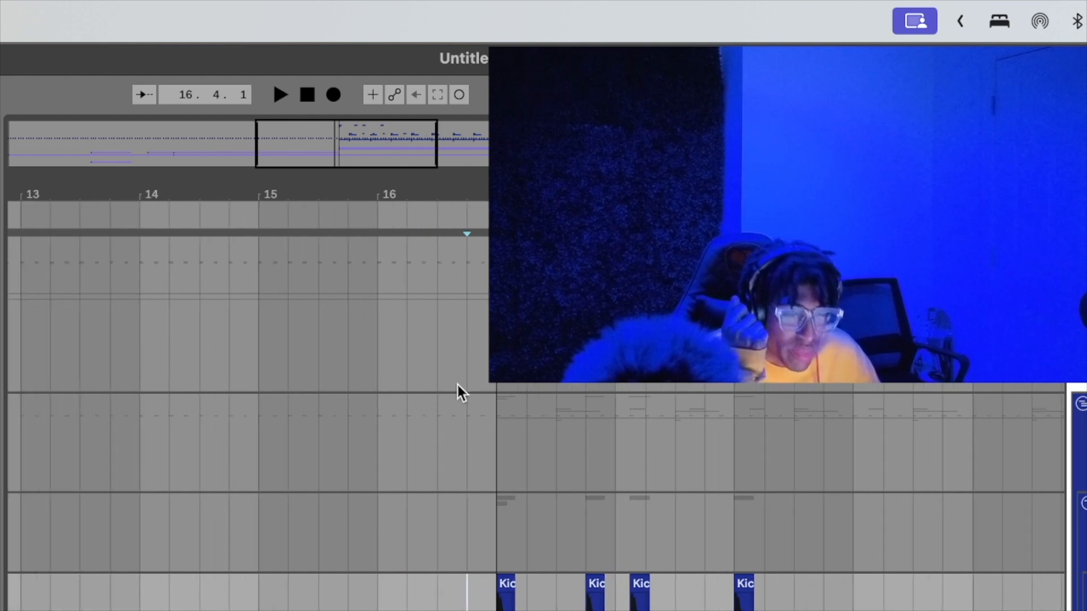
{"action": "scroll", "coordinate": [516, 561], "scroll_direction": "down", "scroll_amount": 5}
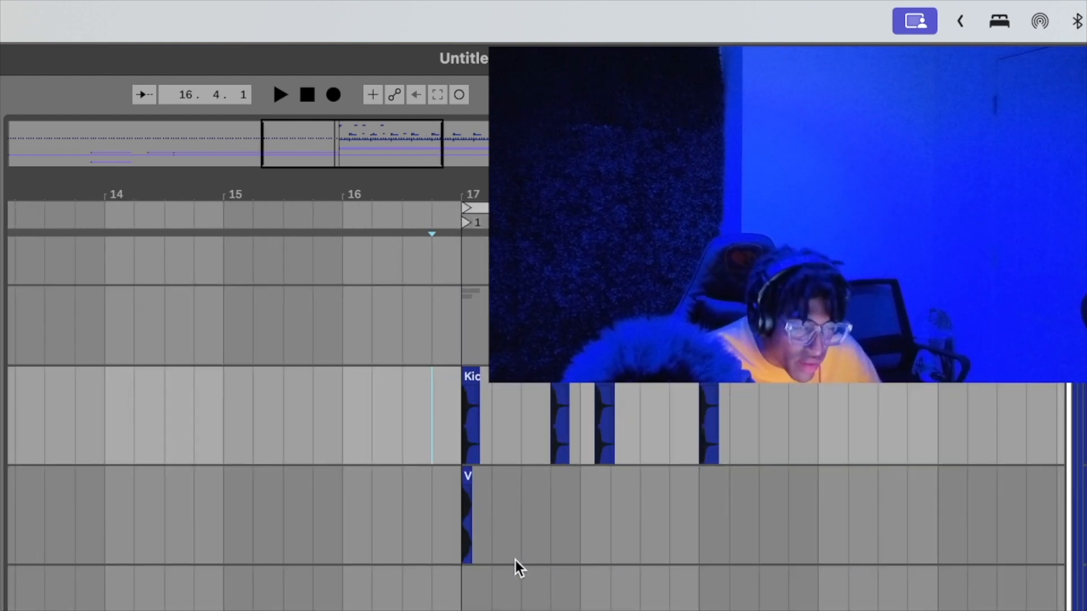
{"action": "left_click", "coordinate": [469, 536]}
{"action": "key", "text": "Left"}
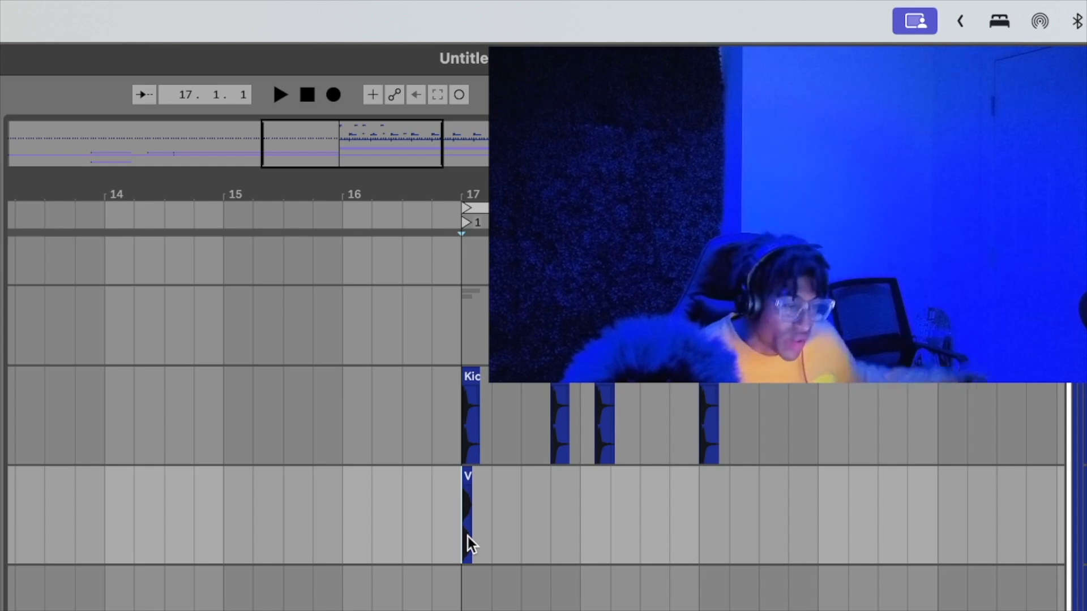
{"action": "left_click_drag", "start_coordinate": [385, 122], "coordinate": [384, 147]}
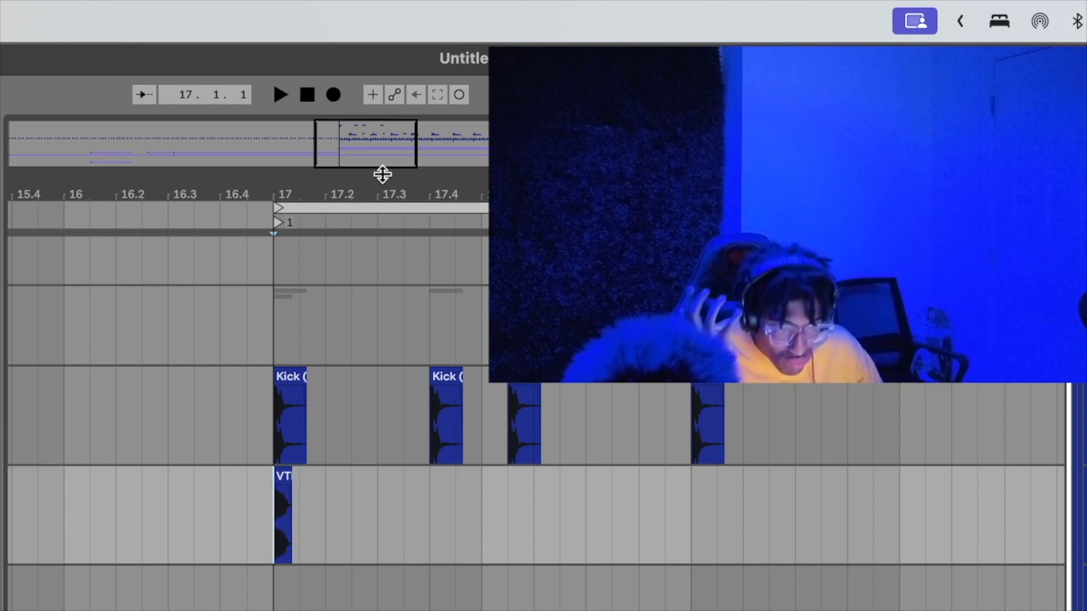
{"action": "left_click_drag", "start_coordinate": [383, 174], "coordinate": [377, 188]}
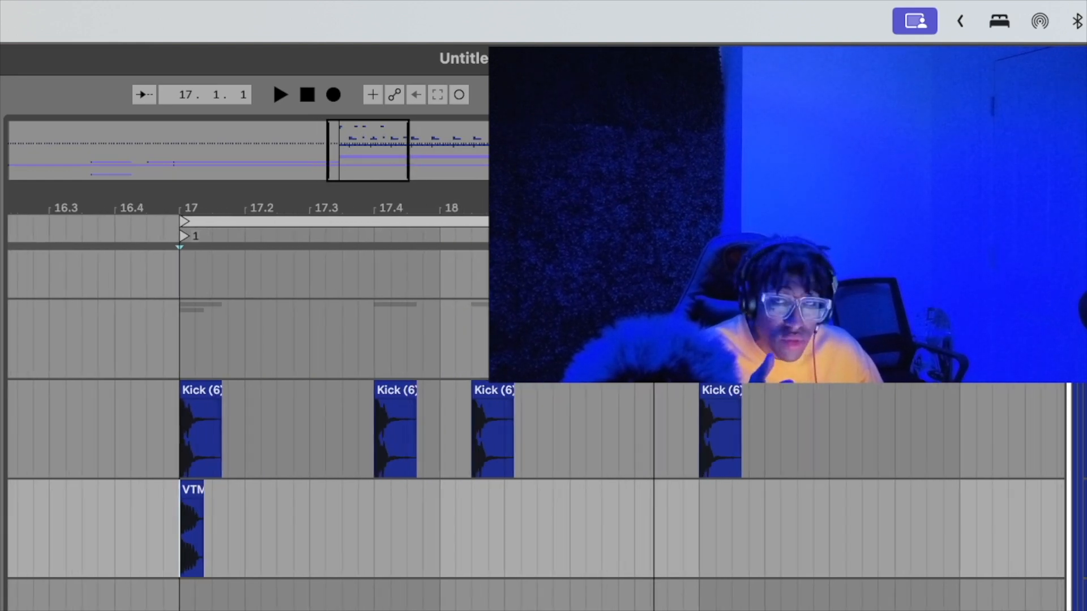
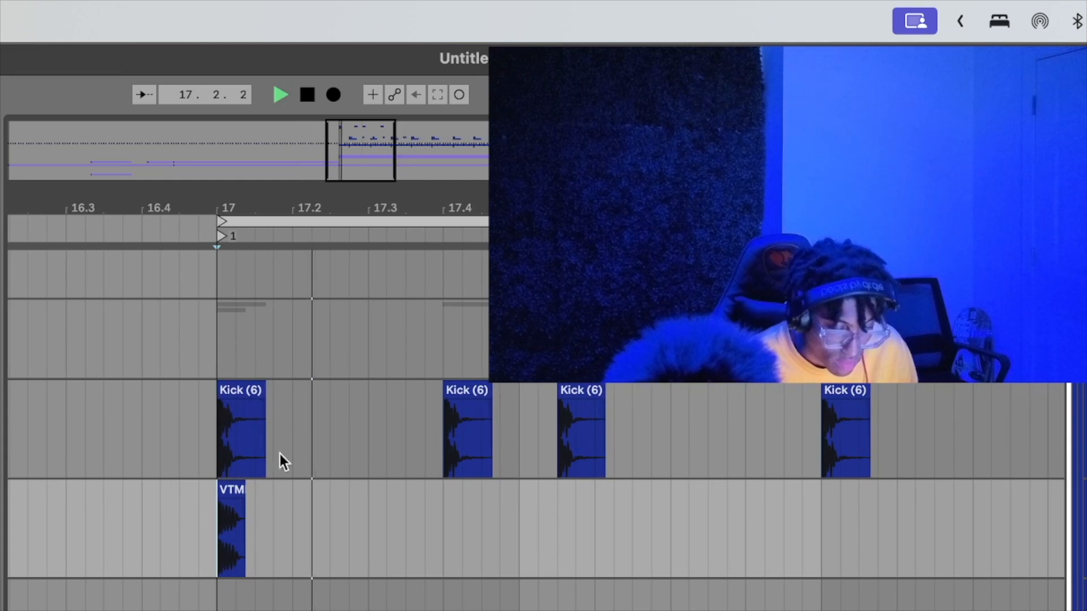
Copy the layered kick and VTM hit from bar 17 to 17.2.3 and 18.3 on their two tracks.
{"action": "left_click_drag", "start_coordinate": [286, 504], "coordinate": [220, 441]}
{"action": "key", "text": "space"}
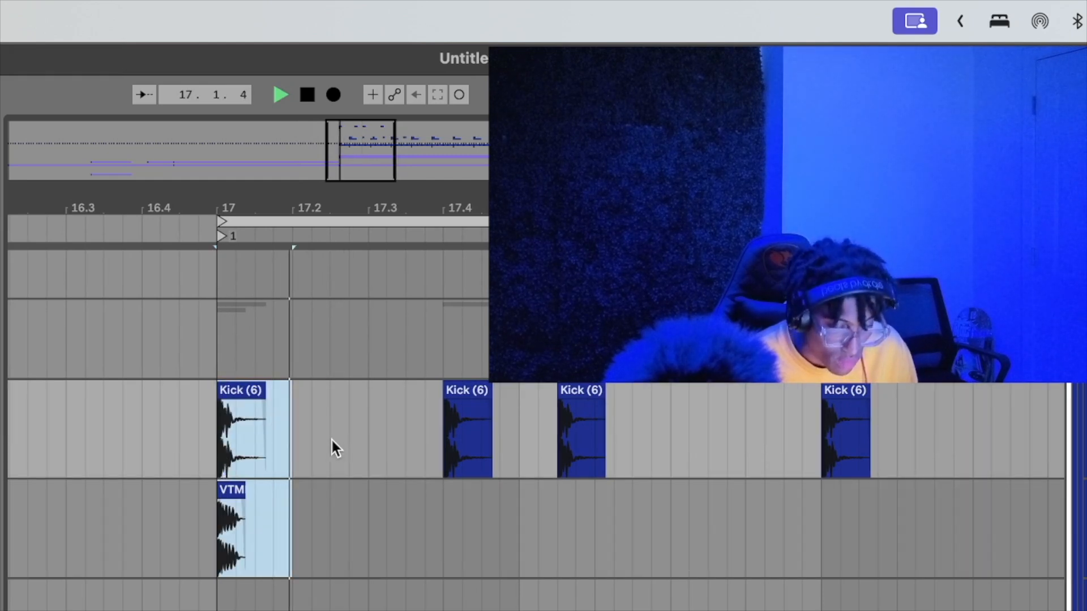
{"action": "key", "text": "super+d"}
{"action": "left_click", "coordinate": [223, 447]}
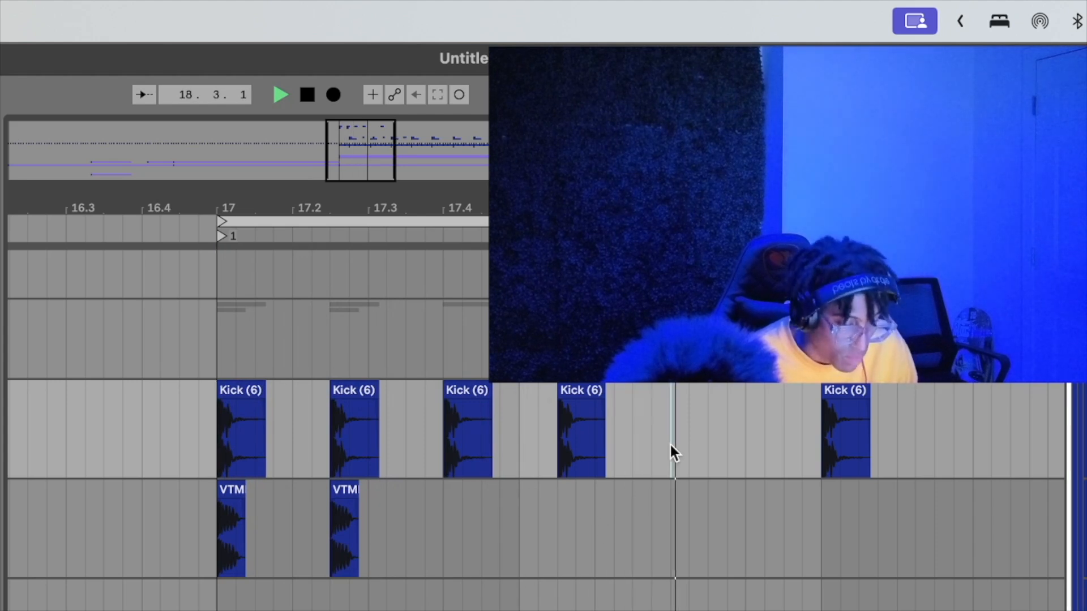
{"action": "key", "text": "space"}
{"action": "key", "text": "super+v"}
Paste the layered kick and VTM hit over the existing kicks at 17.4 and 18.1.3.
{"action": "left_click", "coordinate": [455, 452]}
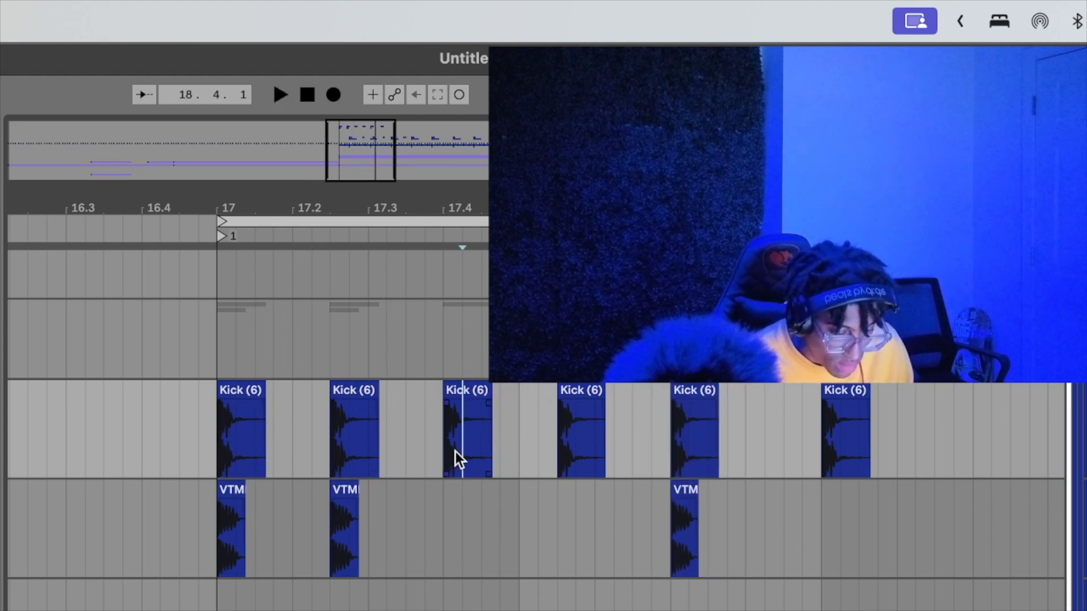
{"action": "key", "text": "Left"}
{"action": "key", "text": "super+v"}
{"action": "left_click", "coordinate": [567, 428]}
{"action": "key", "text": "super+v"}
{"action": "key", "text": "Left"}
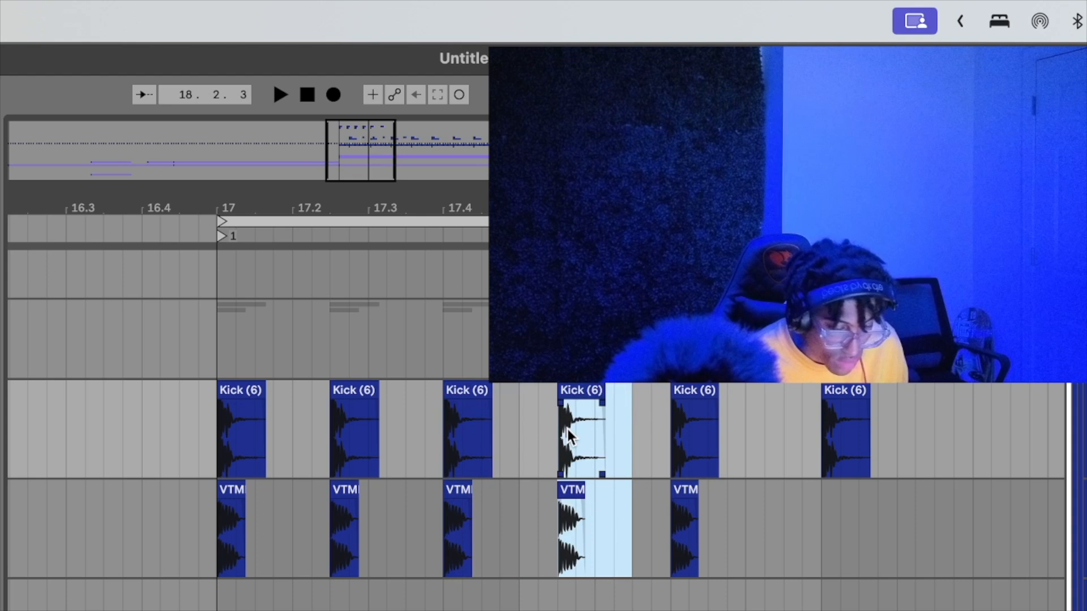
Check the layered hits along bars 17 and 18 and play them from bar 17.
{"action": "left_click", "coordinate": [229, 434]}
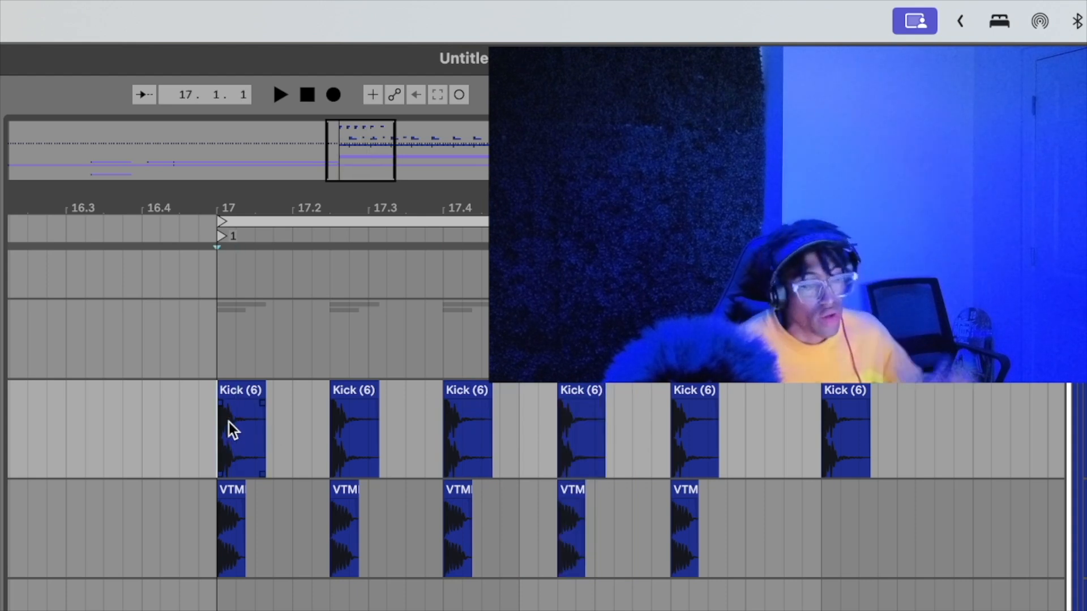
{"action": "scroll", "coordinate": [228, 430], "scroll_direction": "right", "scroll_amount": 5}
{"action": "scroll", "coordinate": [229, 430], "scroll_direction": "down", "scroll_amount": 2}
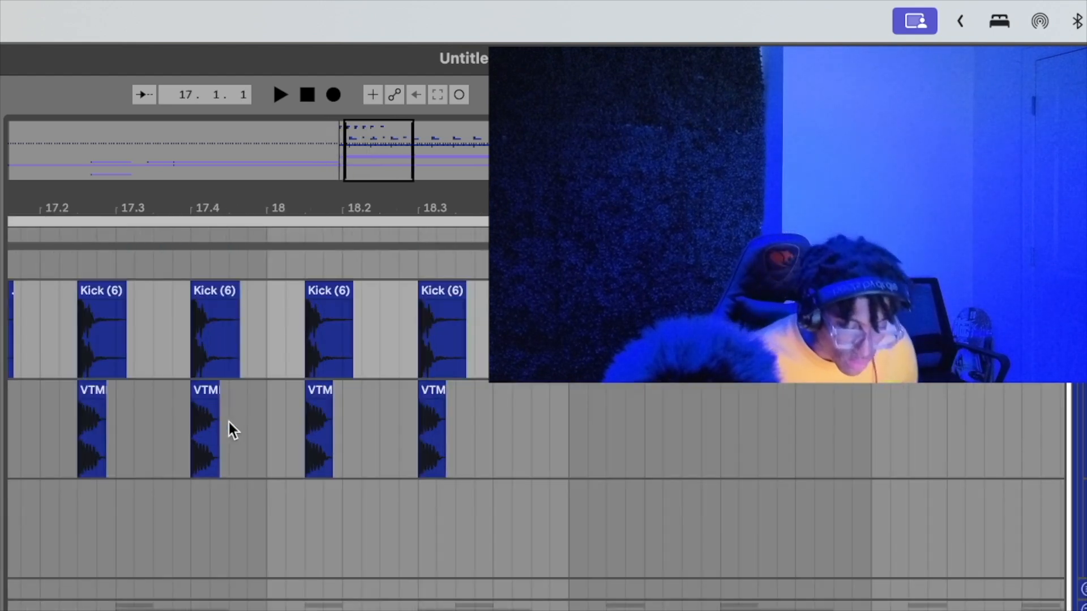
{"action": "scroll", "coordinate": [229, 422], "scroll_direction": "left", "scroll_amount": 4}
{"action": "scroll", "coordinate": [229, 422], "scroll_direction": "up", "scroll_amount": 3}
{"action": "key", "text": "space"}
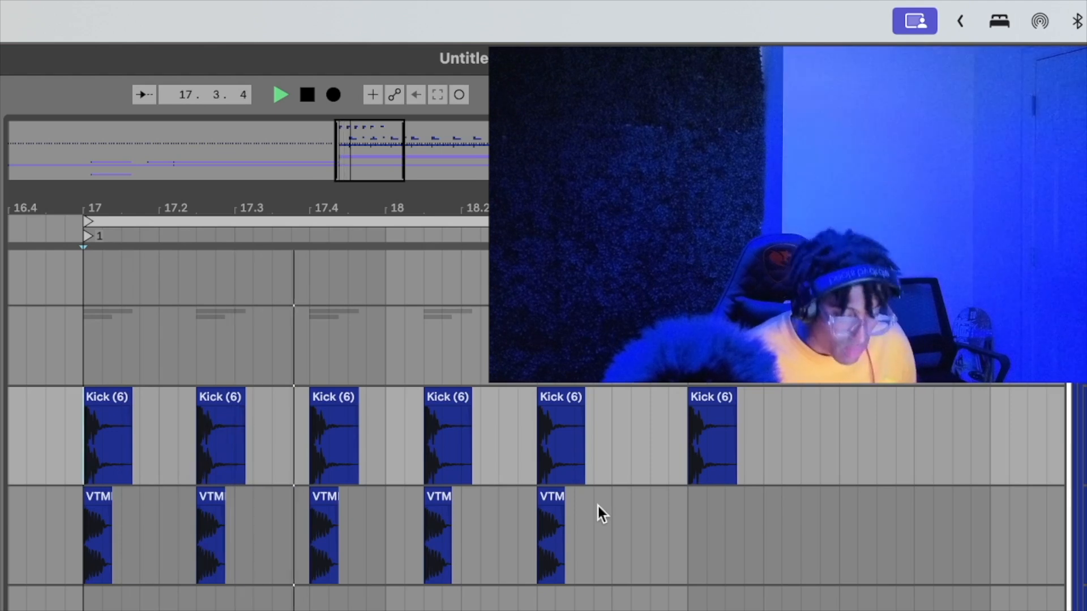
Add the layered kick and VTM hit at 18.4 and at bar 19, then stop playback.
{"action": "left_click", "coordinate": [610, 455]}
{"action": "key", "text": "ctrl+v"}
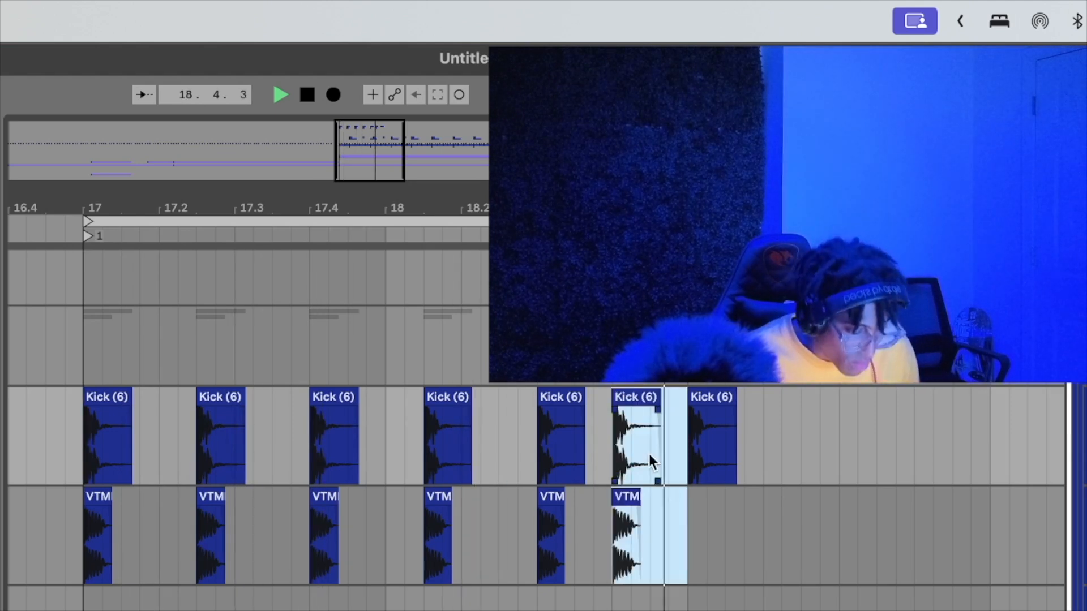
{"action": "left_click", "coordinate": [679, 452]}
{"action": "key", "text": "super+v"}
{"action": "key", "text": "space"}
Play the end of the layered pattern from the hit at 18.3.
{"action": "left_click", "coordinate": [94, 447]}
{"action": "key", "text": "Left"}
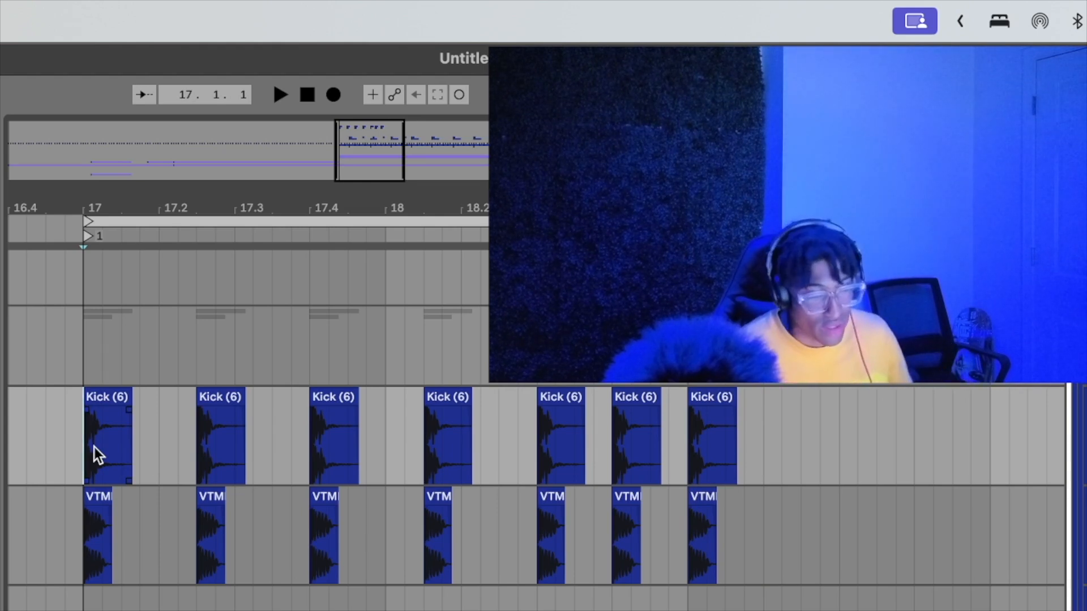
{"action": "left_click", "coordinate": [566, 457]}
{"action": "key", "text": "space"}
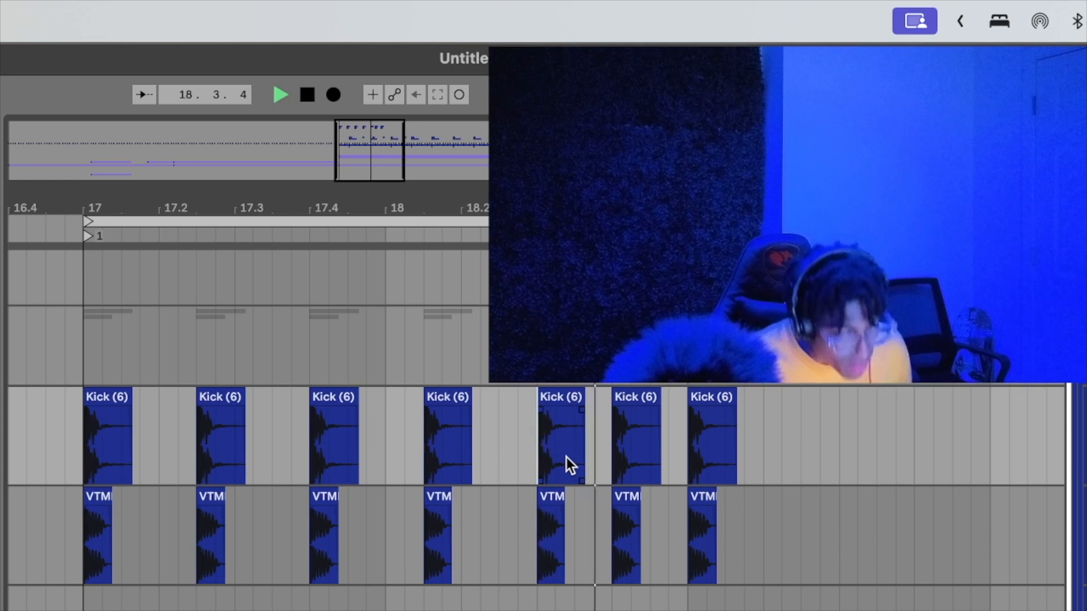
{"action": "key", "text": "space"}
Play the whole layered kick and VTM pattern from bar 17 past bar 19, then replay it from bar 17.
{"action": "left_click", "coordinate": [72, 439]}
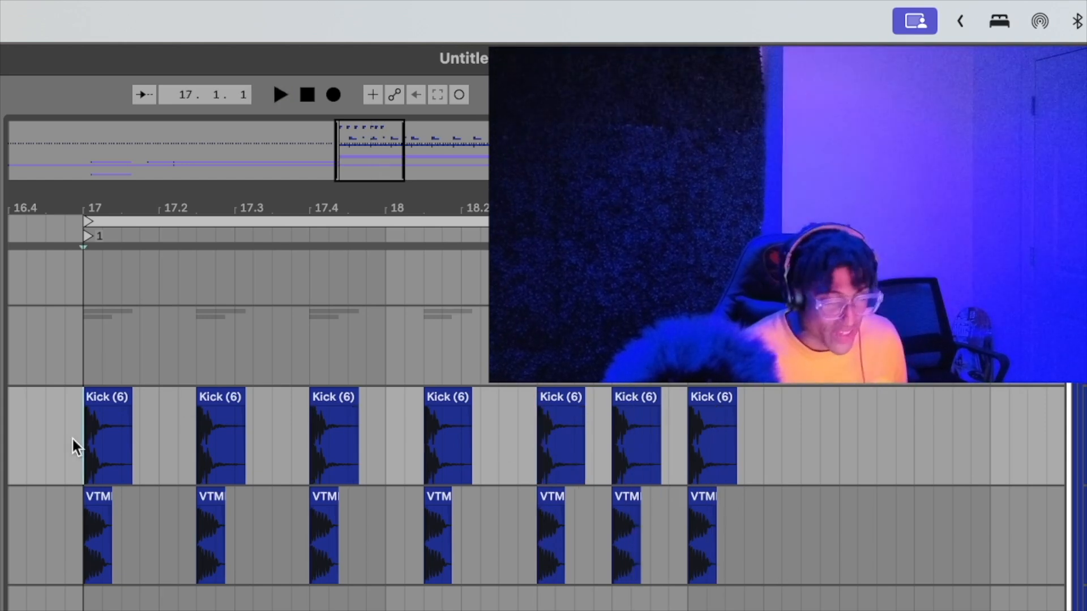
{"action": "key", "text": "space"}
{"action": "scroll", "coordinate": [556, 605], "scroll_direction": "right", "scroll_amount": 2}
{"action": "scroll", "coordinate": [556, 606], "scroll_direction": "up", "scroll_amount": 1}
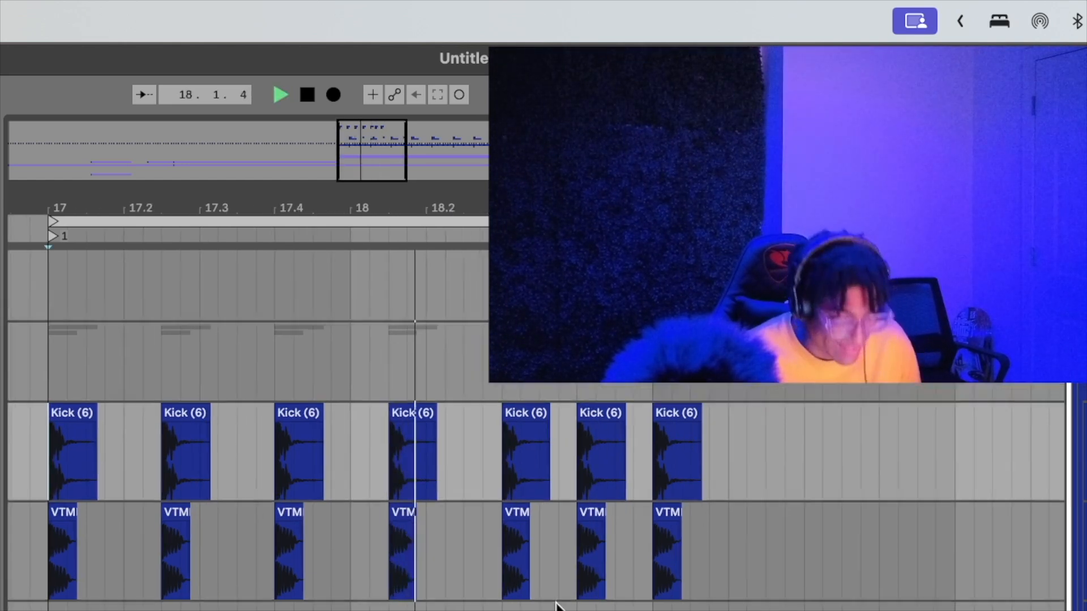
{"action": "scroll", "coordinate": [556, 605], "scroll_direction": "right", "scroll_amount": 1}
{"action": "scroll", "coordinate": [556, 606], "scroll_direction": "up", "scroll_amount": 1}
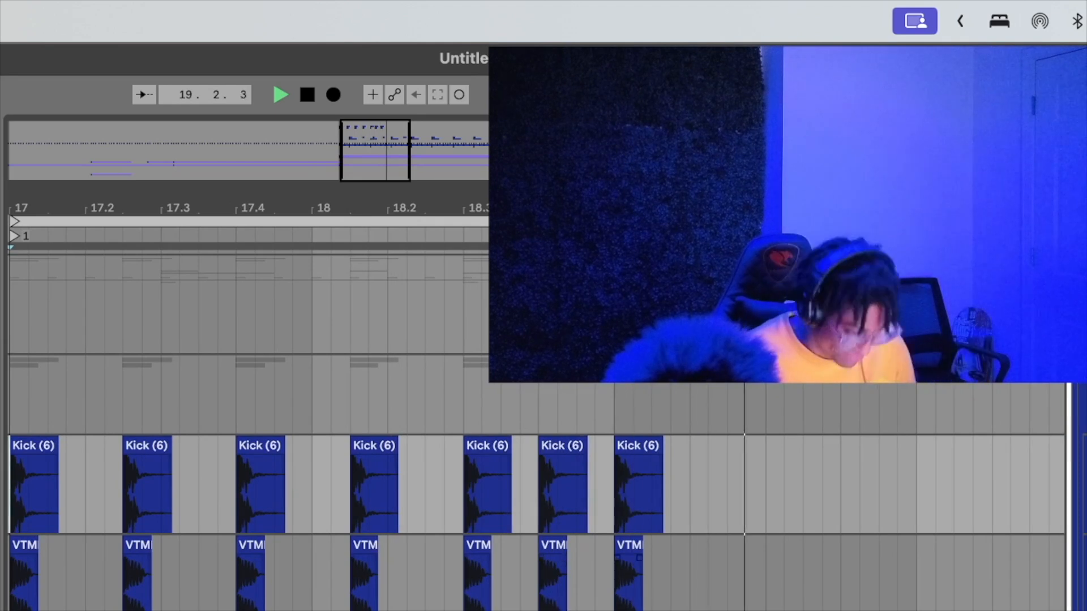
{"action": "scroll", "coordinate": [627, 605], "scroll_direction": "right", "scroll_amount": 1}
{"action": "key", "text": "space"}
{"action": "key", "text": "space"}
{"action": "scroll", "coordinate": [627, 605], "scroll_direction": "left", "scroll_amount": 3}
{"action": "scroll", "coordinate": [627, 606], "scroll_direction": "up", "scroll_amount": 1}
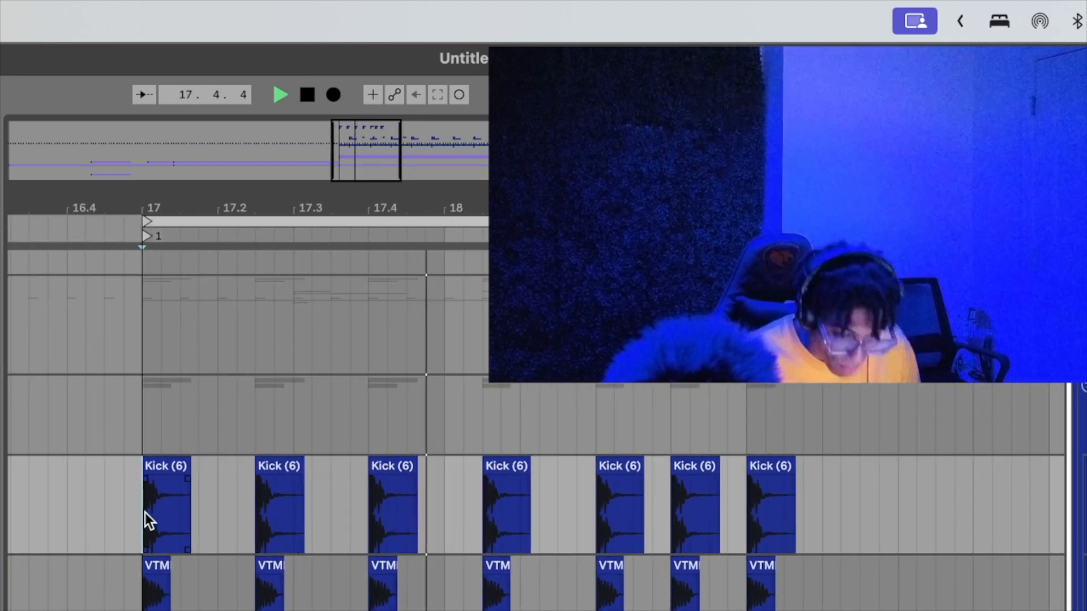
Duplicate the two-bar kick and VTM pattern from bars 17–18 into bars 19–20 and play the copy.
{"action": "left_click_drag", "start_coordinate": [144, 513], "coordinate": [743, 602]}
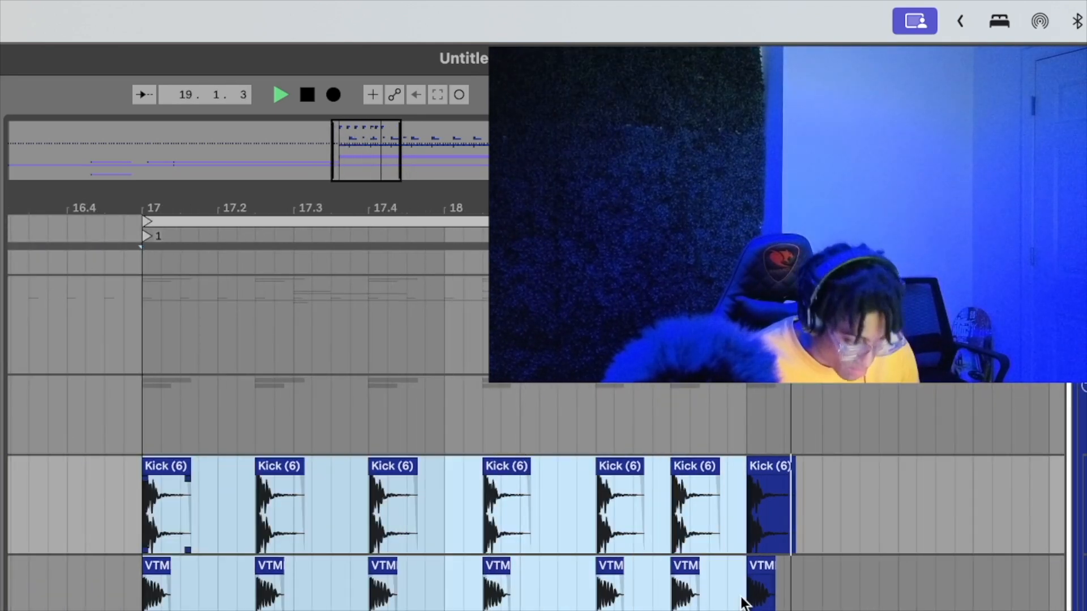
{"action": "key", "text": "super+d"}
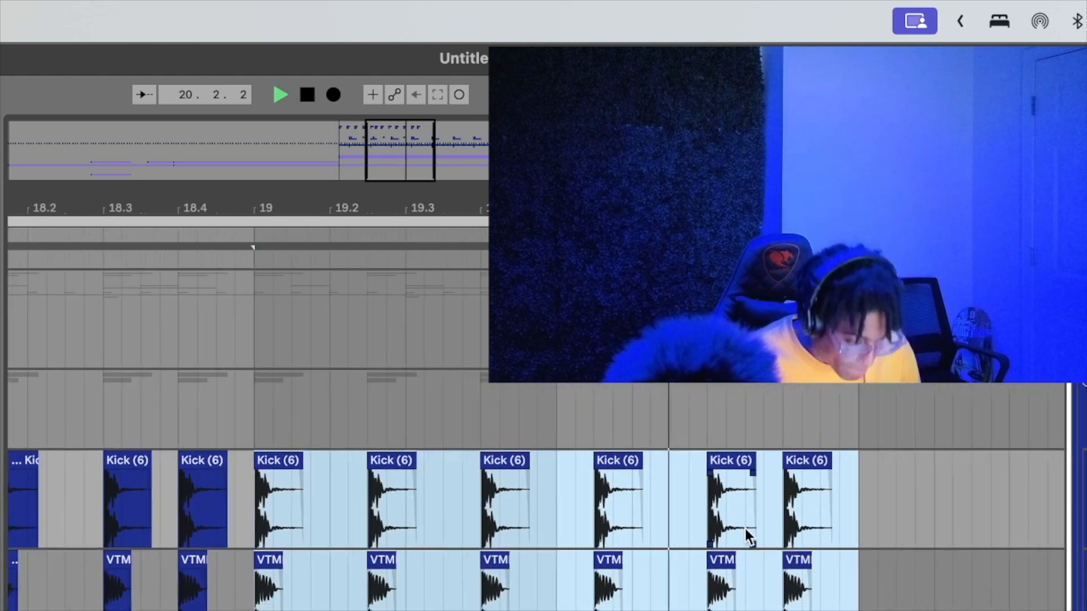
{"action": "key", "text": "space"}
{"action": "key", "text": "space"}
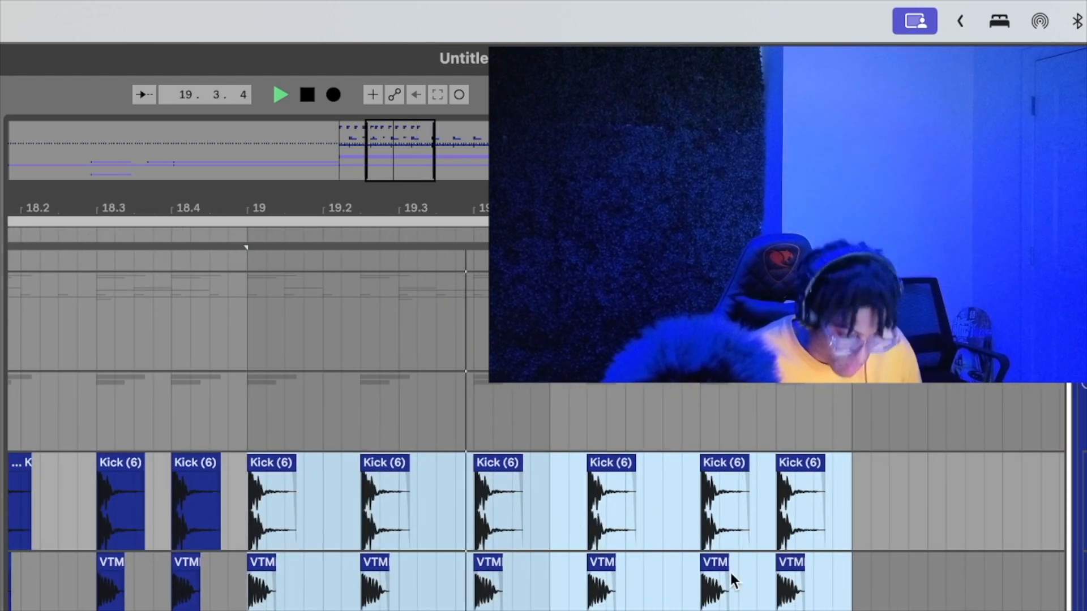
{"action": "key", "text": "space"}
{"action": "key", "text": "space"}
Play the four-bar kick and VTM pattern from bar 17 through the duplicated section.
{"action": "scroll", "coordinate": [590, 563], "scroll_direction": "left", "scroll_amount": 7}
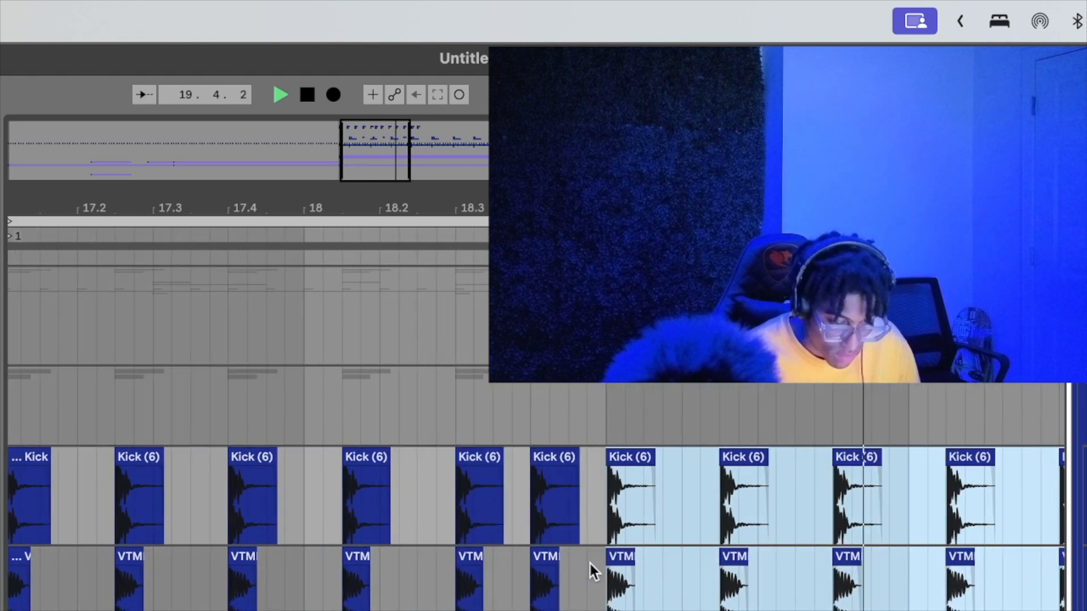
{"action": "key", "text": "space"}
{"action": "scroll", "coordinate": [105, 366], "scroll_direction": "left", "scroll_amount": 3}
{"action": "left_click", "coordinate": [260, 377]}
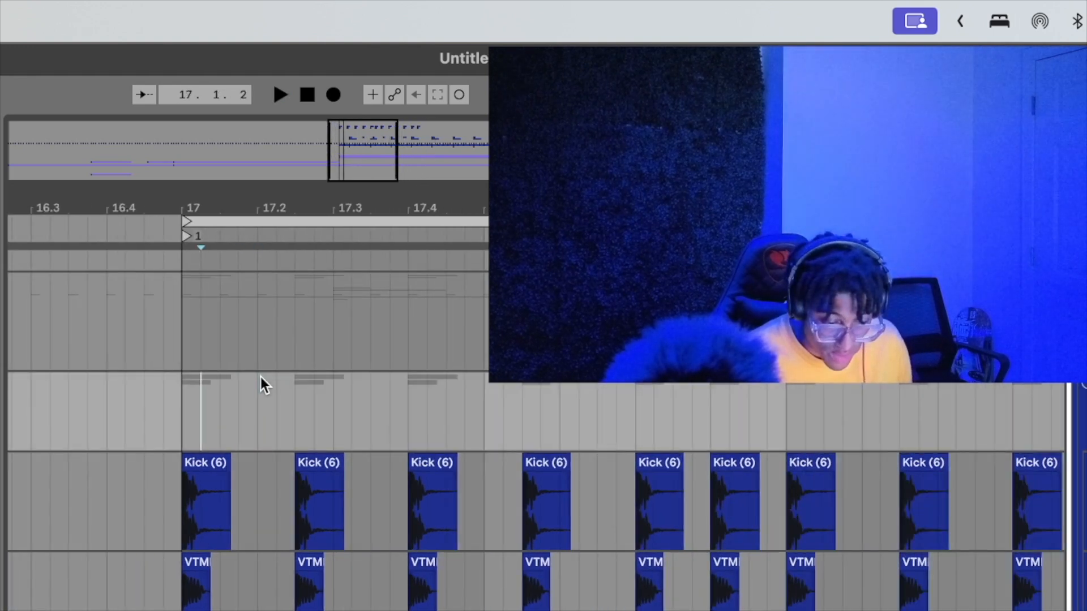
{"action": "key", "text": "space"}
{"action": "left_click_drag", "start_coordinate": [352, 148], "coordinate": [355, 121]}
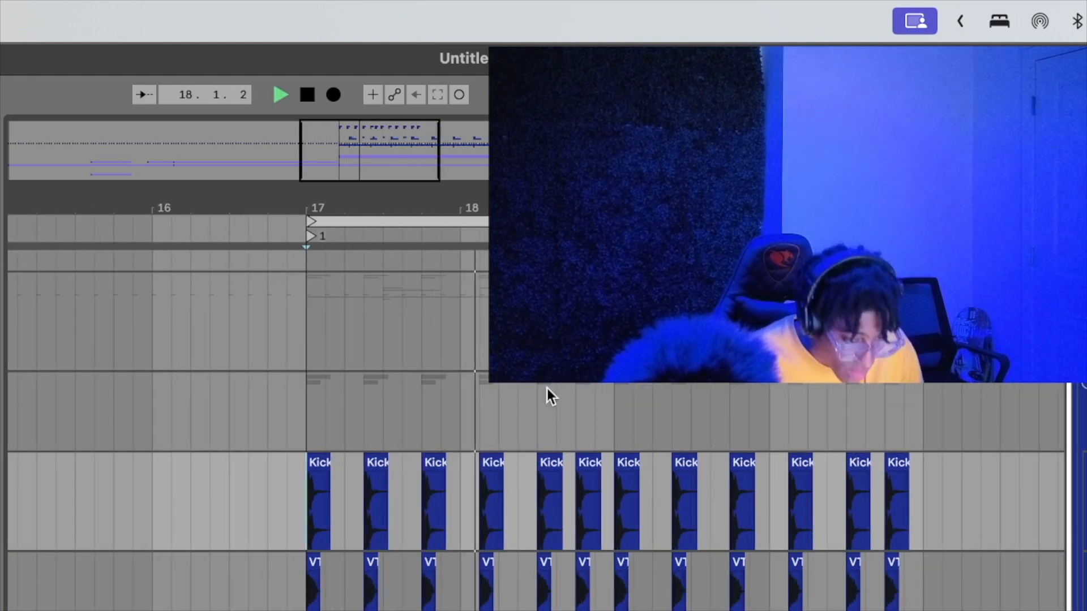
{"action": "scroll", "coordinate": [609, 472], "scroll_direction": "right", "scroll_amount": 3}
{"action": "scroll", "coordinate": [609, 472], "scroll_direction": "up", "scroll_amount": 1}
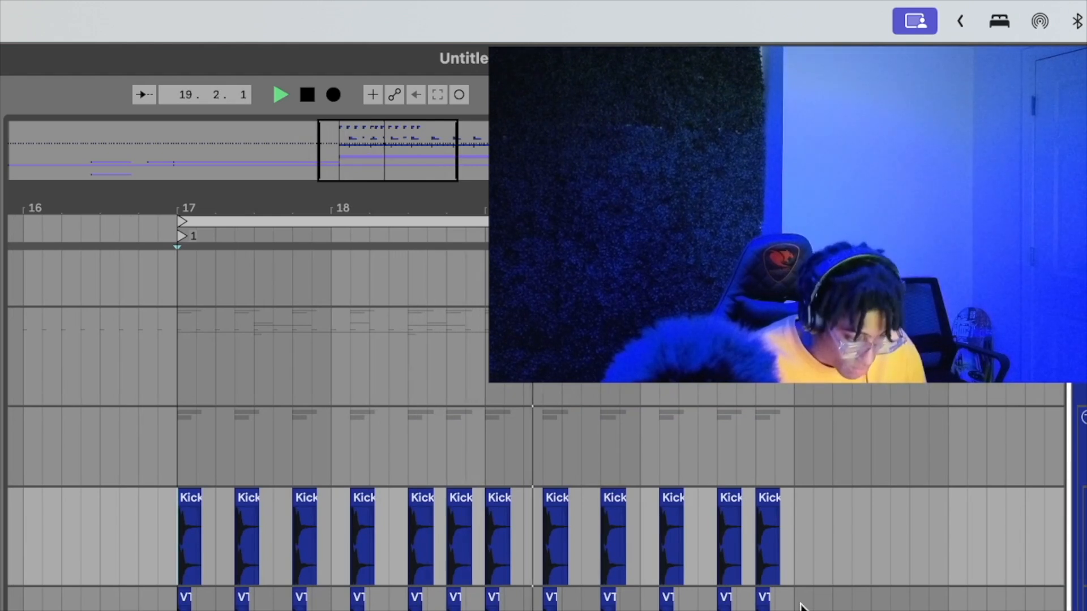
{"action": "scroll", "coordinate": [617, 605], "scroll_direction": "up", "scroll_amount": 5}
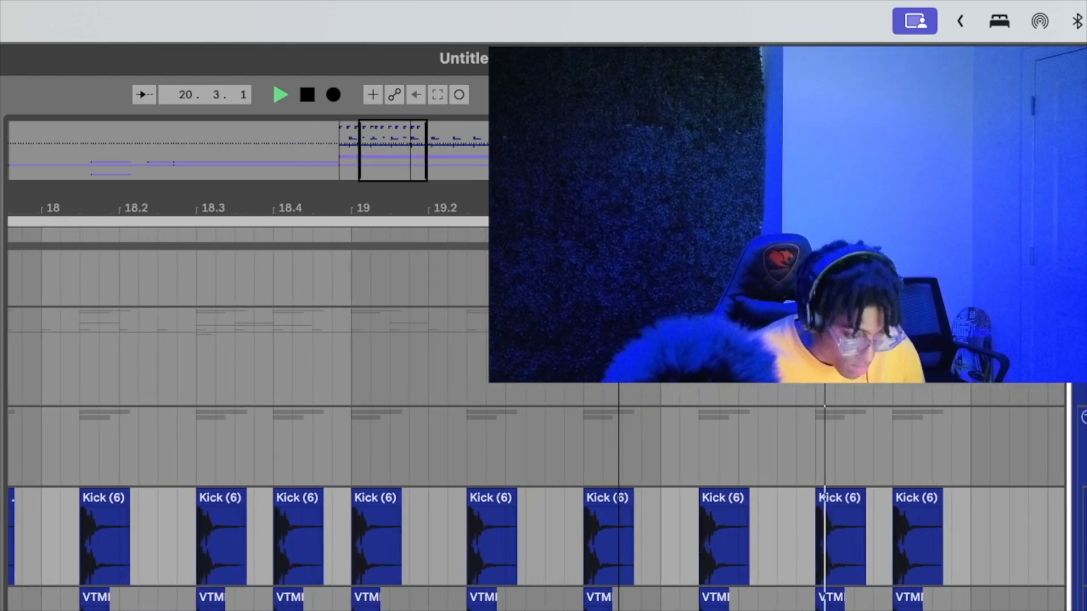
Copy the layered kick and VTM hit at 19.4 and paste it at 19.4.3 to make a double hit.
{"action": "left_click_drag", "start_coordinate": [568, 547], "coordinate": [638, 604]}
{"action": "left_click", "coordinate": [599, 594]}
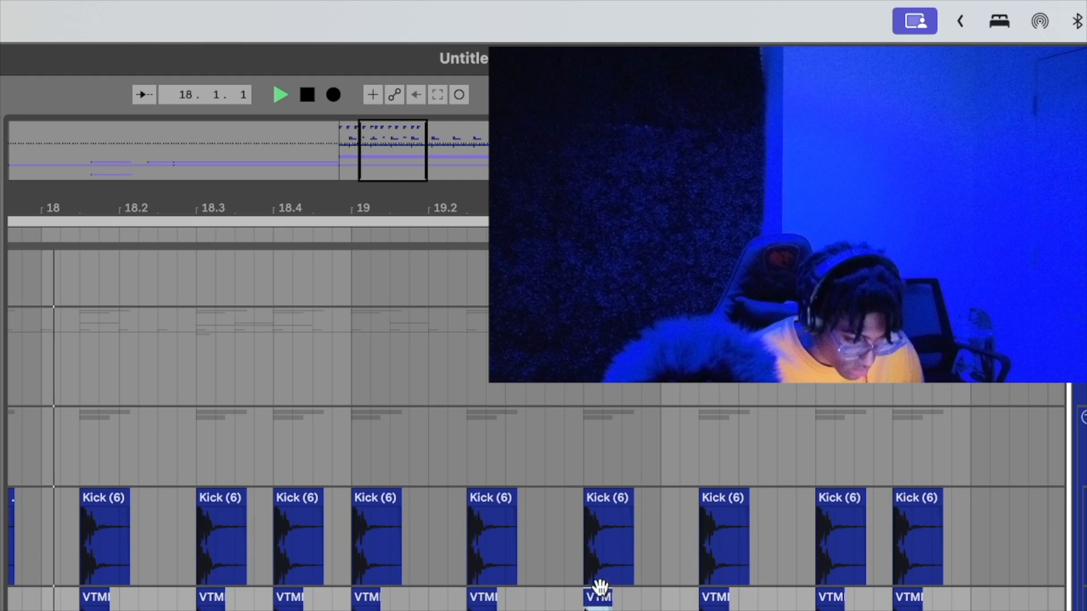
{"action": "left_click", "coordinate": [599, 498], "text": "shift"}
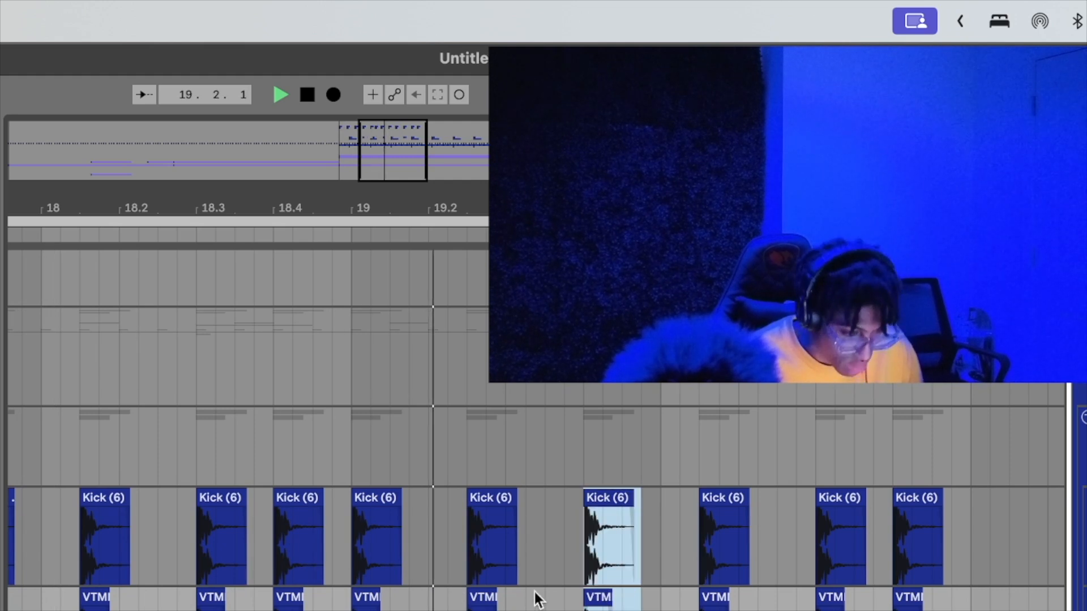
{"action": "left_click", "coordinate": [602, 558]}
{"action": "key", "text": "super+v"}
{"action": "key", "text": "space"}
{"action": "key", "text": "super+z"}
{"action": "key", "text": "Right"}
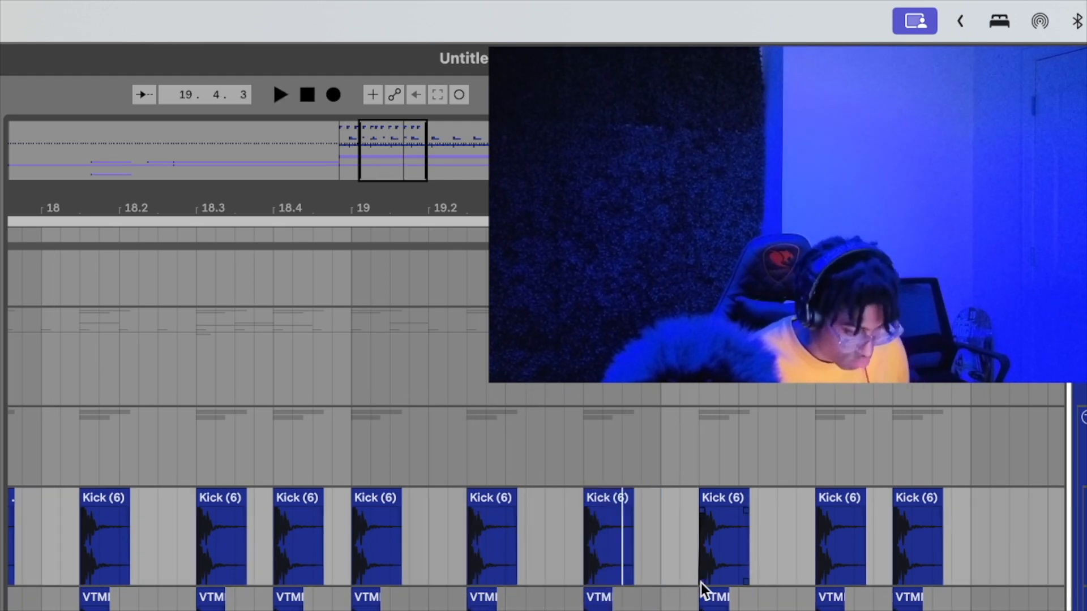
{"action": "key", "text": "super+v"}
Play from the hit at 19.2.3 through the end of bar 20 to check the added double hit.
{"action": "left_click", "coordinate": [499, 528]}
{"action": "key", "text": "Right"}
{"action": "key", "text": "Right"}
{"action": "key", "text": "Right"}
{"action": "key", "text": "space"}
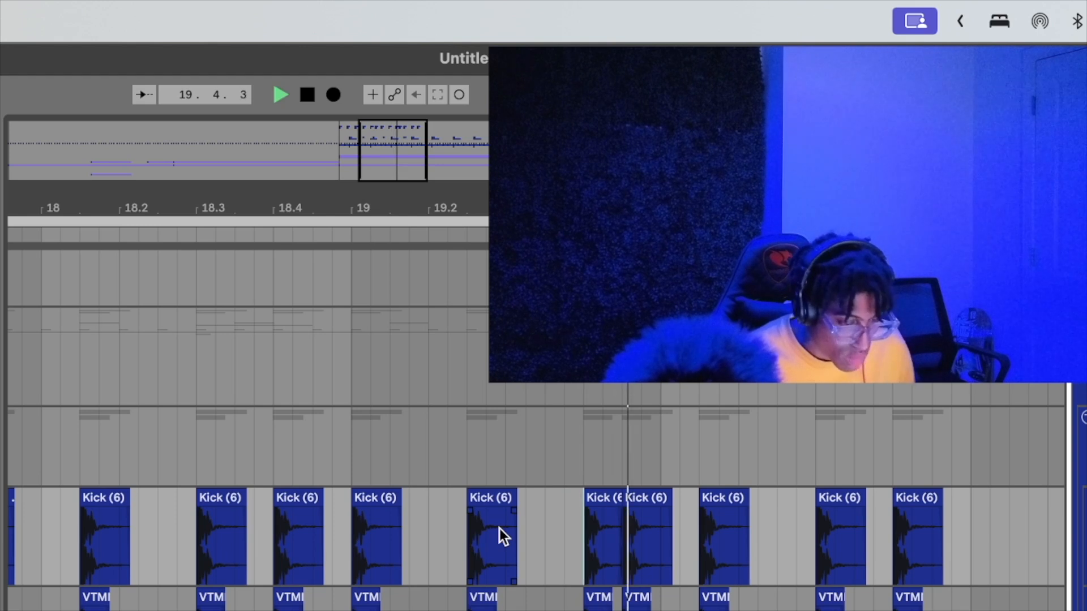
{"action": "key", "text": "Left"}
{"action": "scroll", "coordinate": [602, 594], "scroll_direction": "right", "scroll_amount": 2}
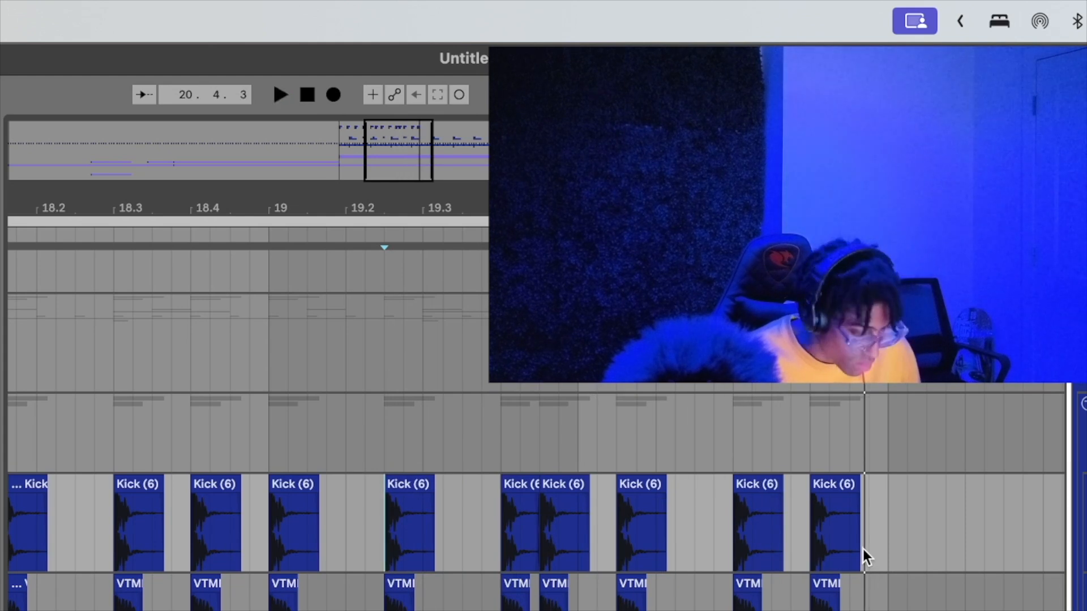
{"action": "scroll", "coordinate": [852, 542], "scroll_direction": "right", "scroll_amount": 2}
{"action": "scroll", "coordinate": [852, 542], "scroll_direction": "right", "scroll_amount": 2}
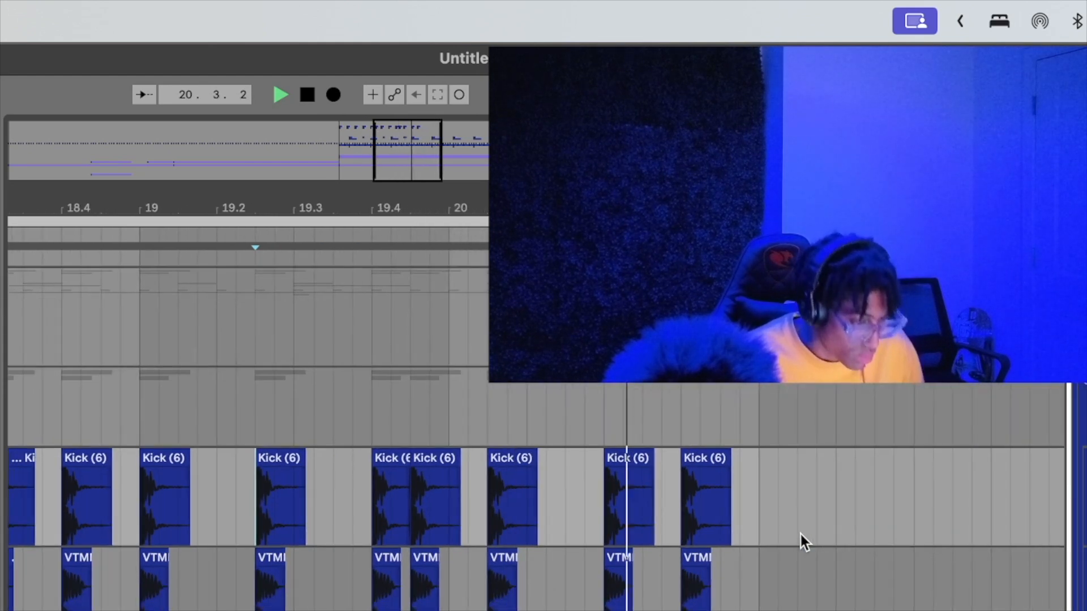
Paste the copied kick and VTM hit at the start of bar 21 during playback.
{"action": "left_click", "coordinate": [765, 521]}
{"action": "key", "text": "super+v"}
{"action": "left_click", "coordinate": [601, 430]}
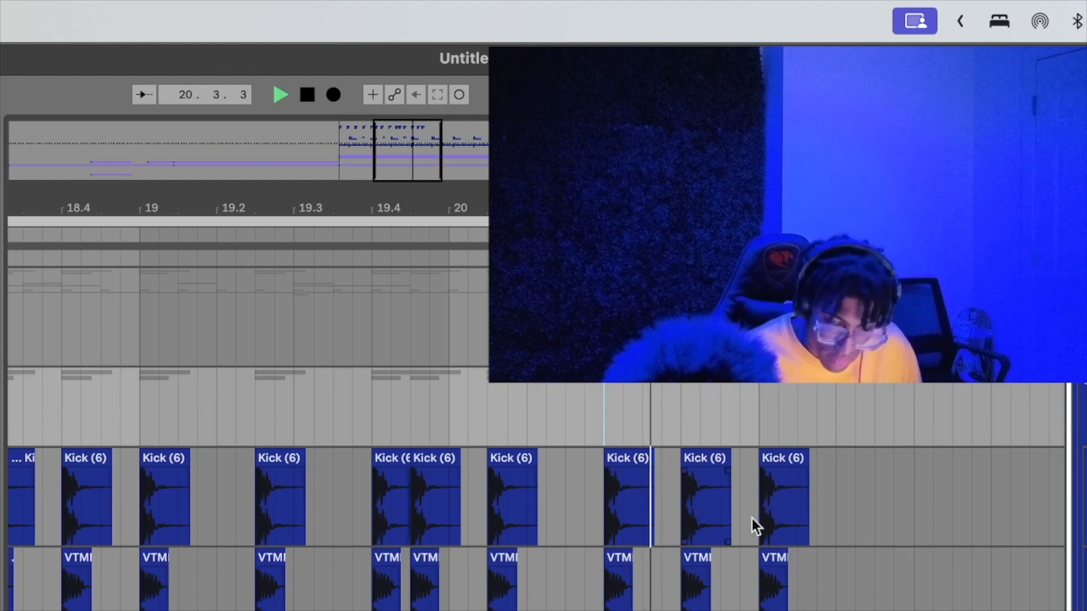
Try removing the kick and VTM hit at bar 21, play the result and undo the deletion.
{"action": "left_click_drag", "start_coordinate": [763, 515], "coordinate": [855, 569]}
{"action": "key", "text": "space"}
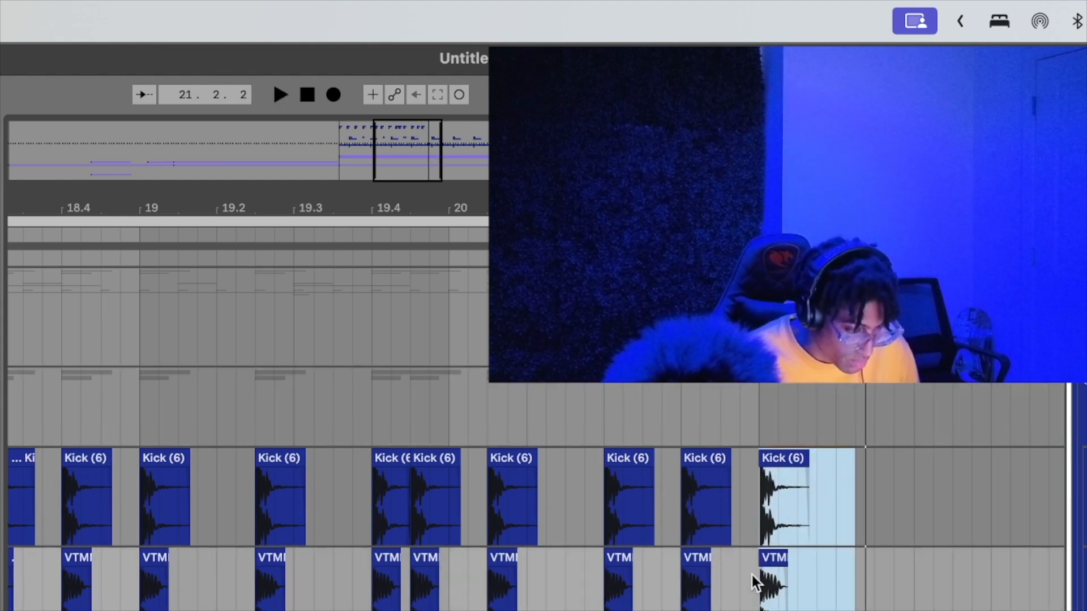
{"action": "key", "text": "Delete"}
{"action": "left_click", "coordinate": [585, 505]}
{"action": "key", "text": "space"}
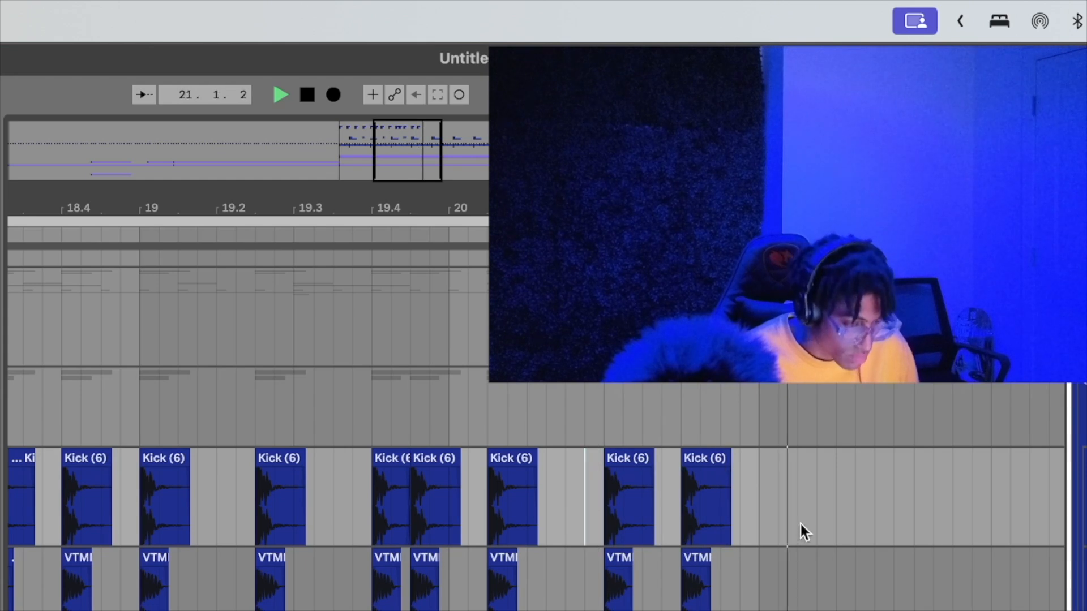
{"action": "key", "text": "super+z"}
{"action": "left_click", "coordinate": [690, 512]}
{"action": "key", "text": "space"}
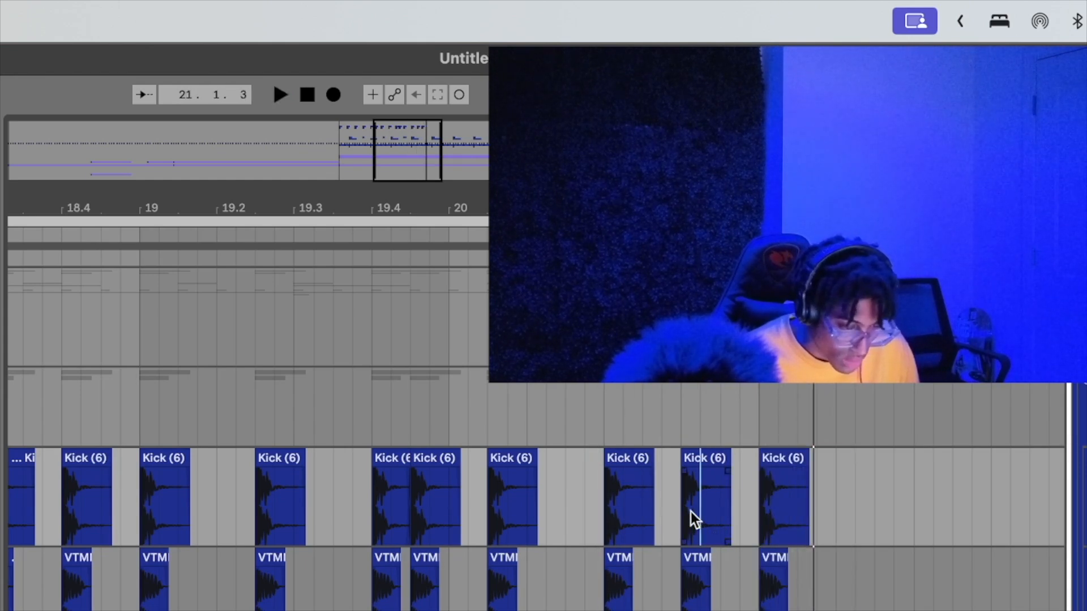
Delete the kick and VTM hit at 20.4 and play the pattern from 19.4.
{"action": "left_click_drag", "start_coordinate": [688, 509], "coordinate": [759, 599]}
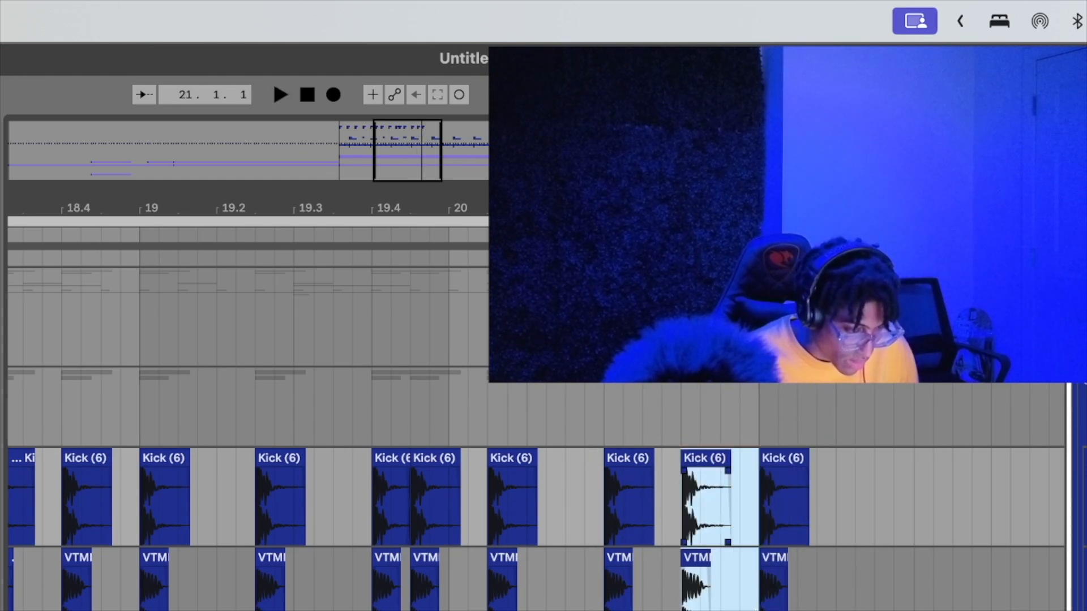
{"action": "key", "text": "Delete"}
{"action": "left_click", "coordinate": [402, 529]}
{"action": "key", "text": "space"}
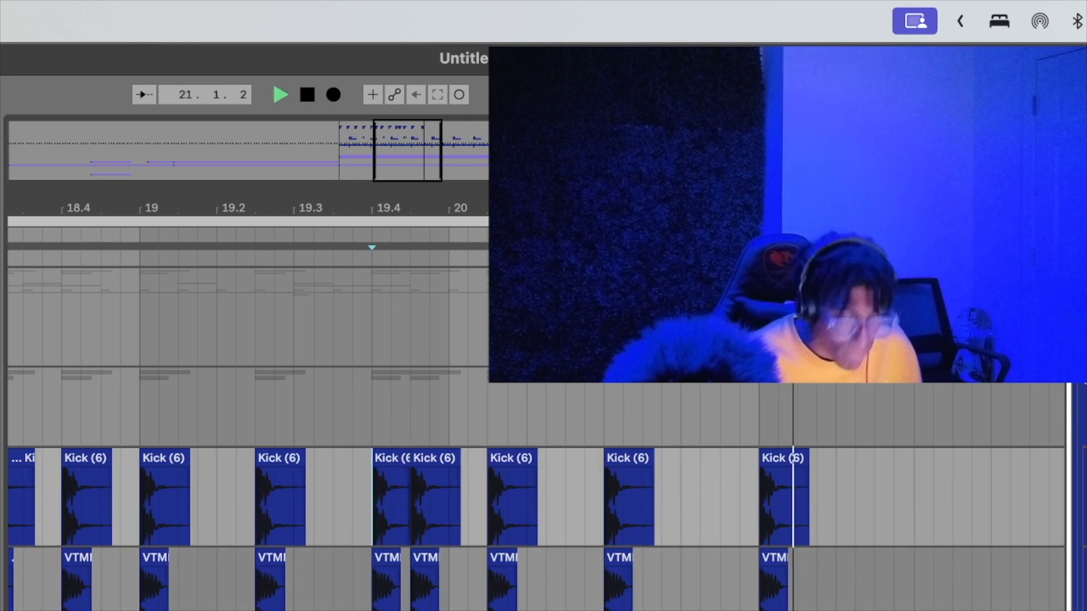
{"action": "key", "text": "space"}
{"action": "key", "text": "space"}
{"action": "left_click_drag", "start_coordinate": [417, 160], "coordinate": [416, 124]}
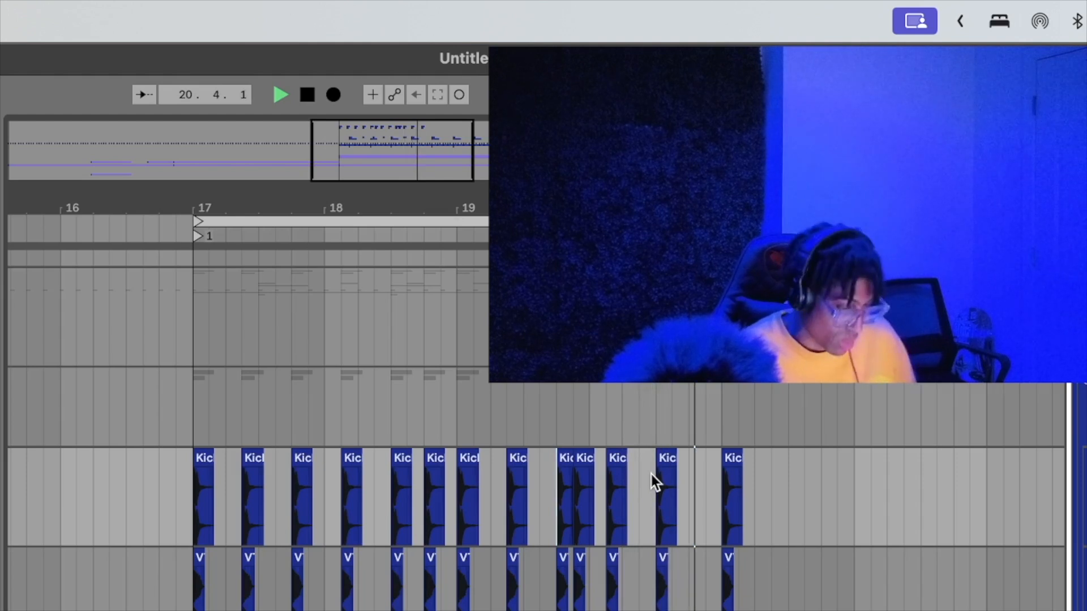
Play from bar 17 and duplicate the kick and VTM pattern of bars 17–20 into bars 21–24.
{"action": "left_click", "coordinate": [200, 493]}
{"action": "key", "text": "space"}
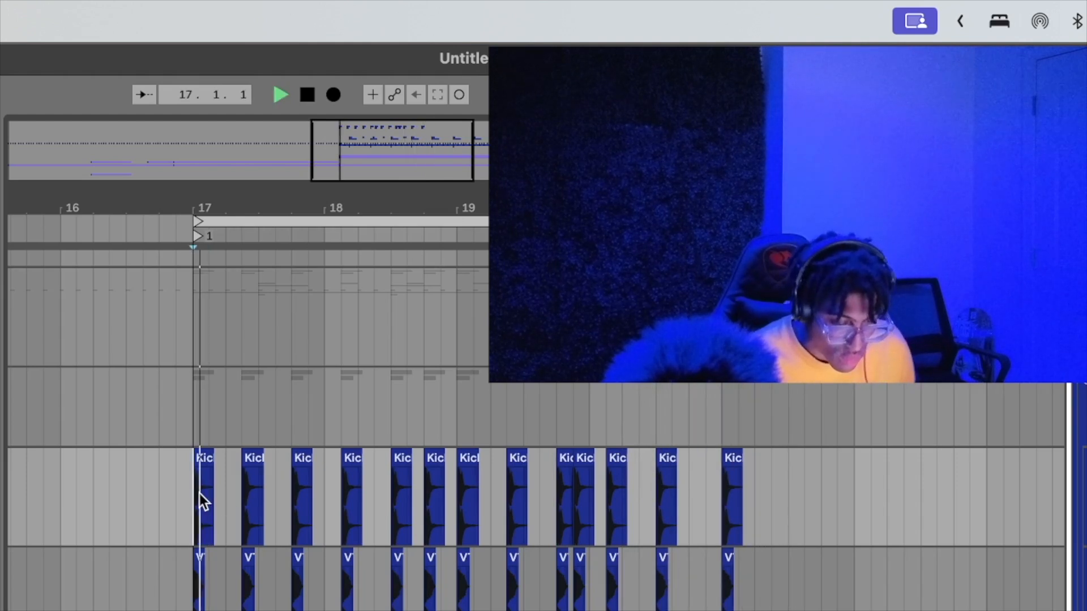
{"action": "left_click_drag", "start_coordinate": [719, 496], "coordinate": [86, 562]}
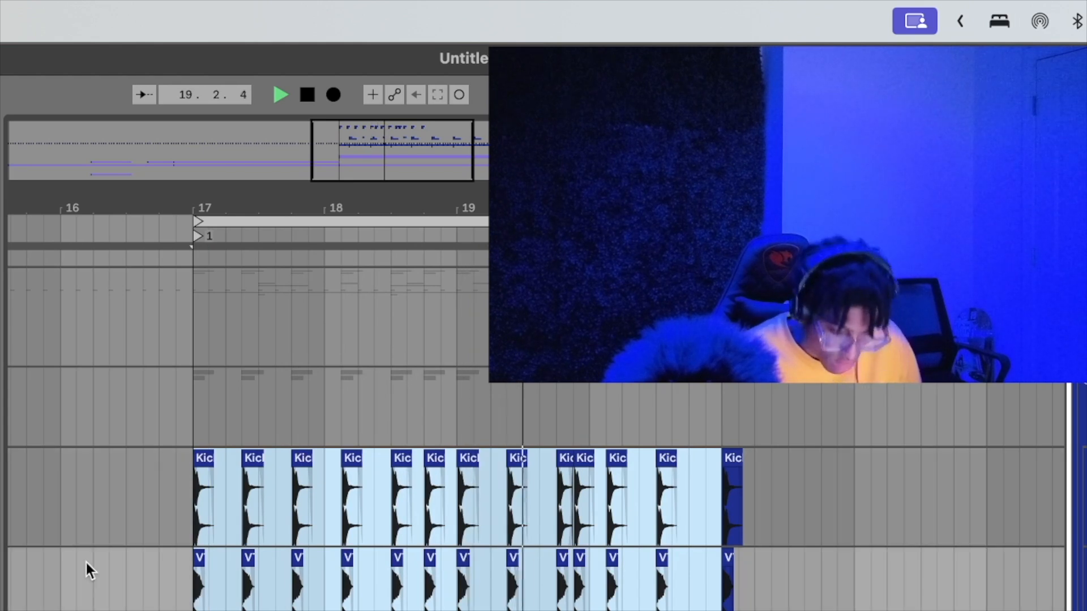
{"action": "key", "text": "super+r"}
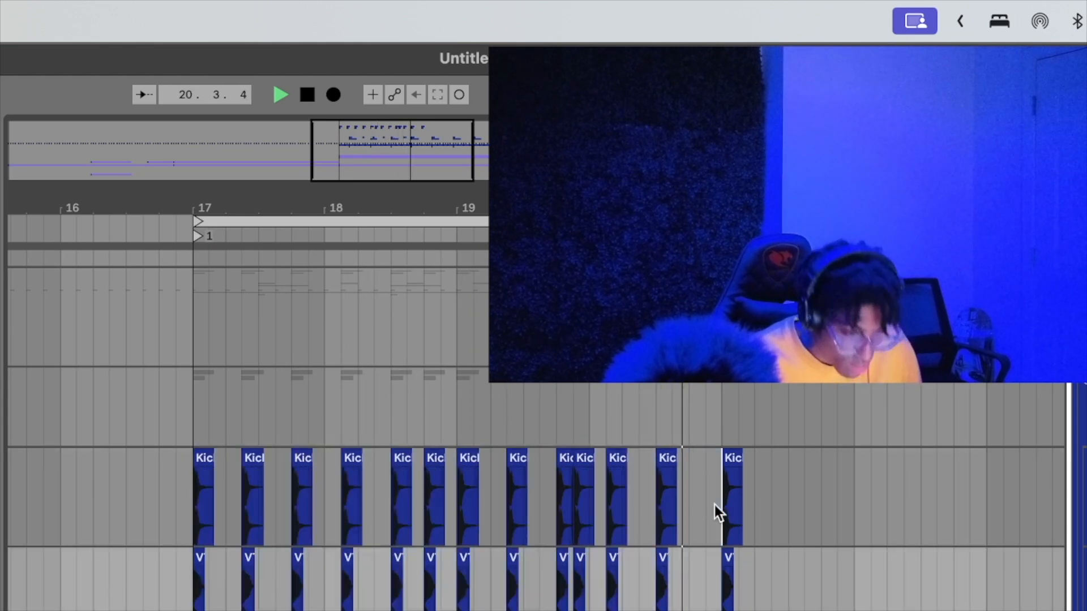
{"action": "scroll", "coordinate": [714, 505], "scroll_direction": "right", "scroll_amount": 5}
{"action": "scroll", "coordinate": [715, 505], "scroll_direction": "right", "scroll_amount": 5}
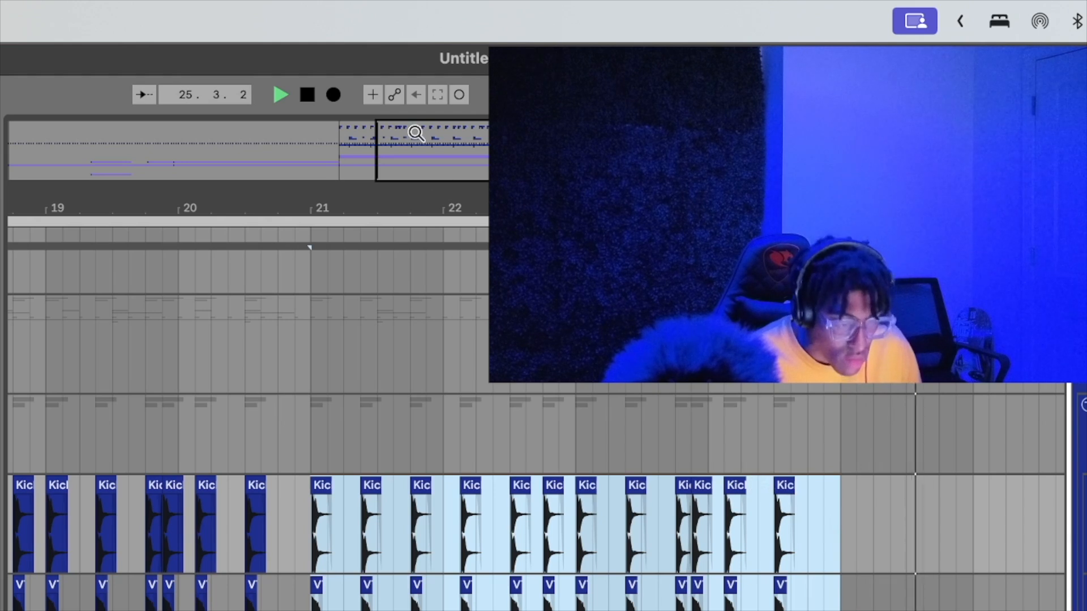
{"action": "key", "text": "space"}
Loop bars 17 through 24 and play the section from the locator at bar 17.
{"action": "left_click_drag", "start_coordinate": [416, 133], "coordinate": [416, 462]}
{"action": "scroll", "coordinate": [417, 465], "scroll_direction": "left", "scroll_amount": 6}
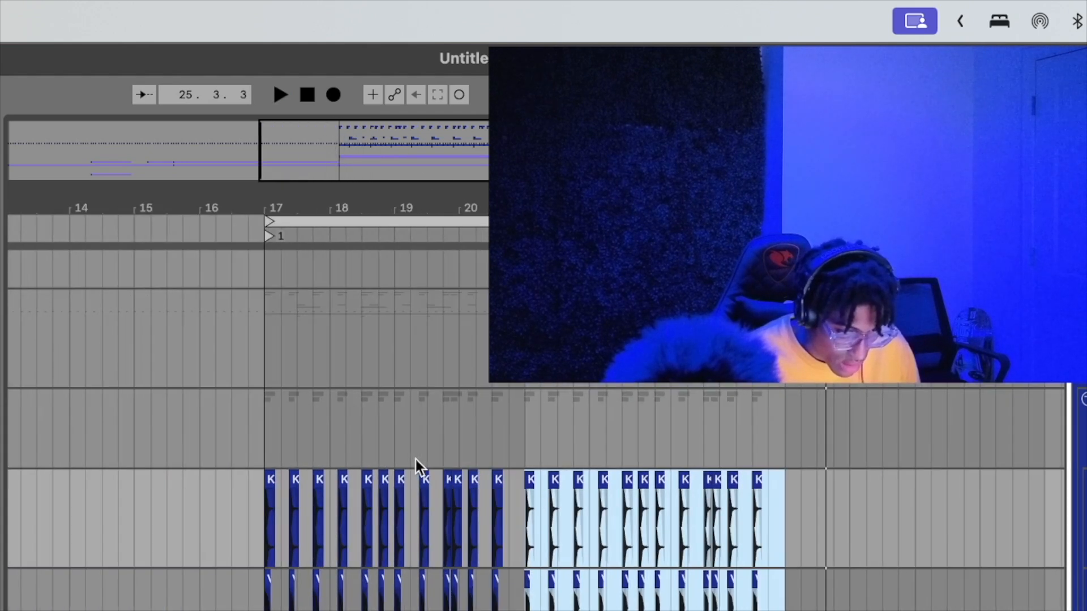
{"action": "left_click_drag", "start_coordinate": [267, 347], "coordinate": [786, 373]}
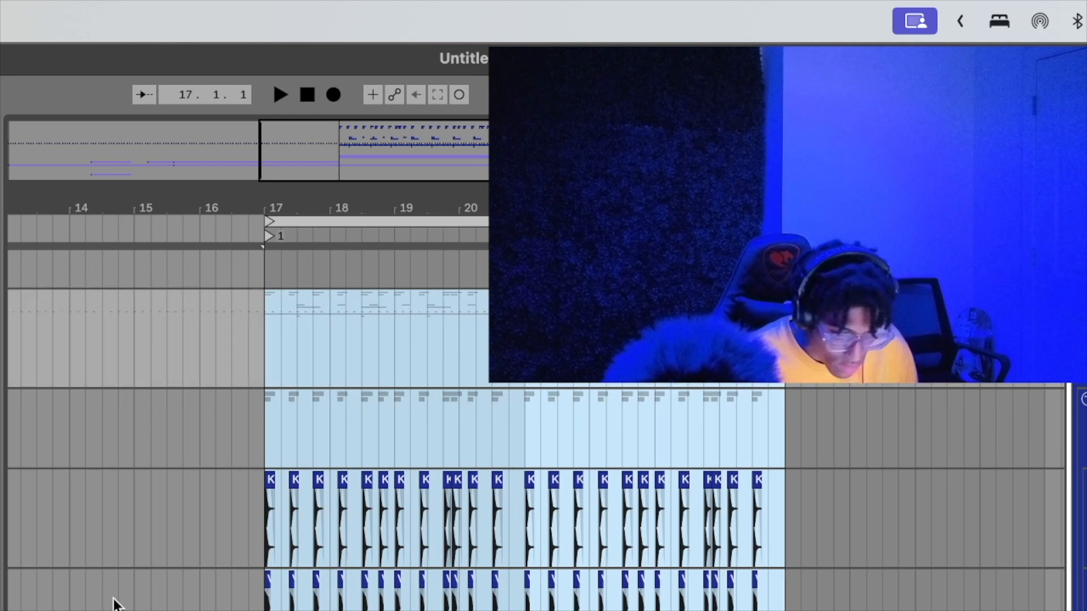
{"action": "key", "text": "super+shift+r"}
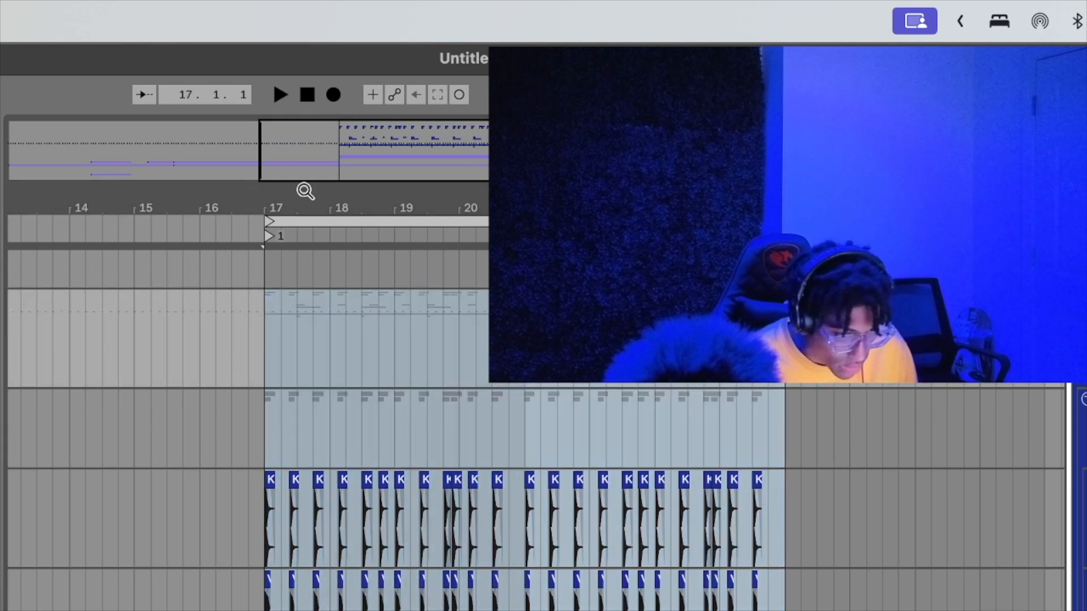
{"action": "left_click", "coordinate": [271, 237]}
{"action": "key", "text": "space"}
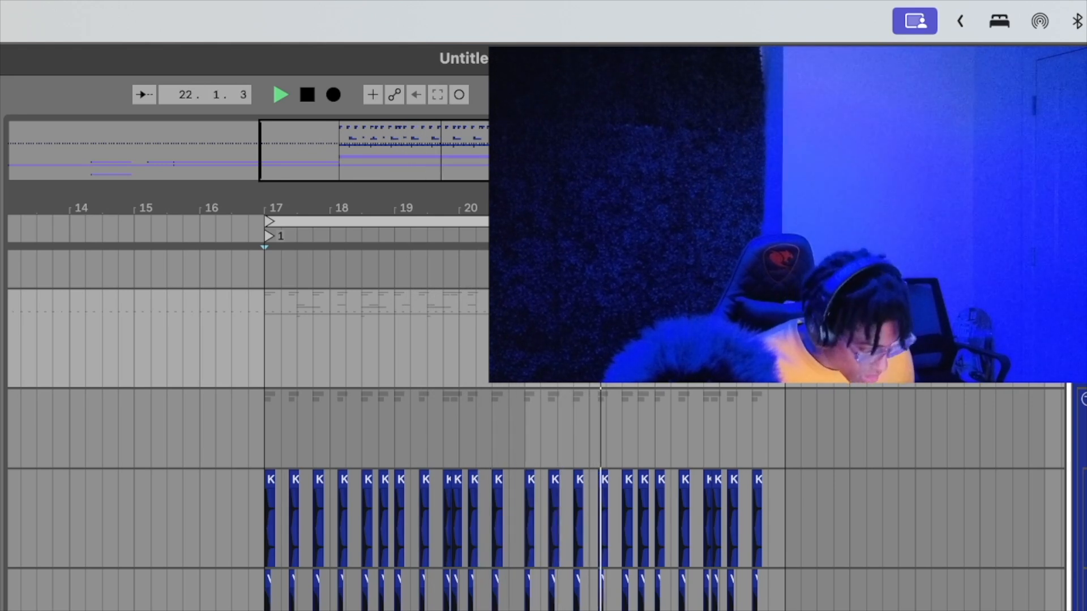
Place a third sample at bar 17 beneath the first kick and VTM hit.
{"action": "left_click_drag", "start_coordinate": [306, 142], "coordinate": [306, 186]}
{"action": "scroll", "coordinate": [159, 609], "scroll_direction": "up", "scroll_amount": 2}
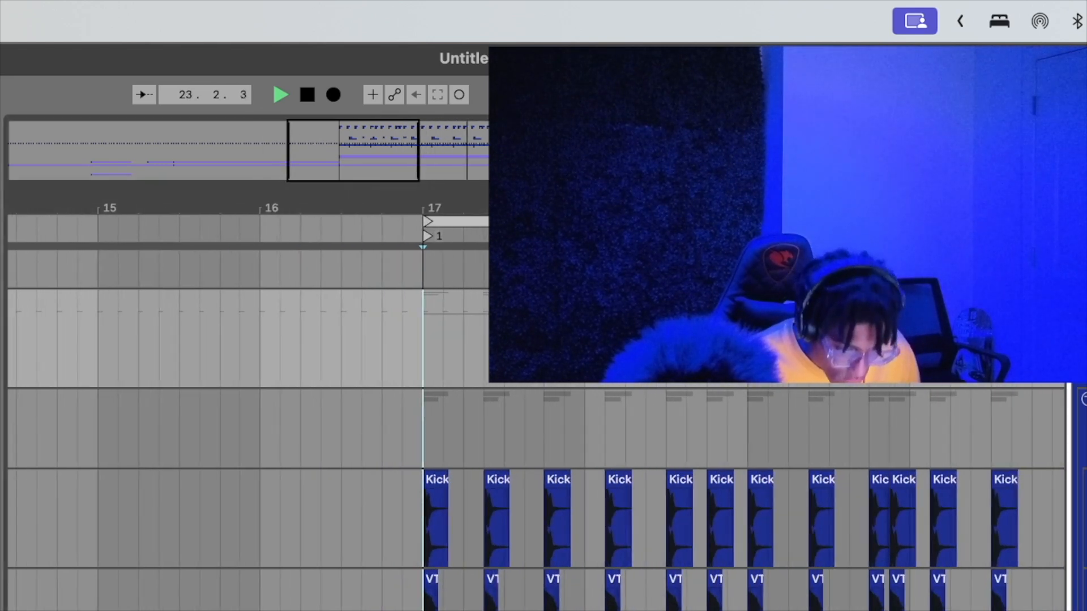
{"action": "scroll", "coordinate": [13, 607], "scroll_direction": "right", "scroll_amount": 4}
{"action": "left_click_drag", "start_coordinate": [2, 609], "coordinate": [219, 609]}
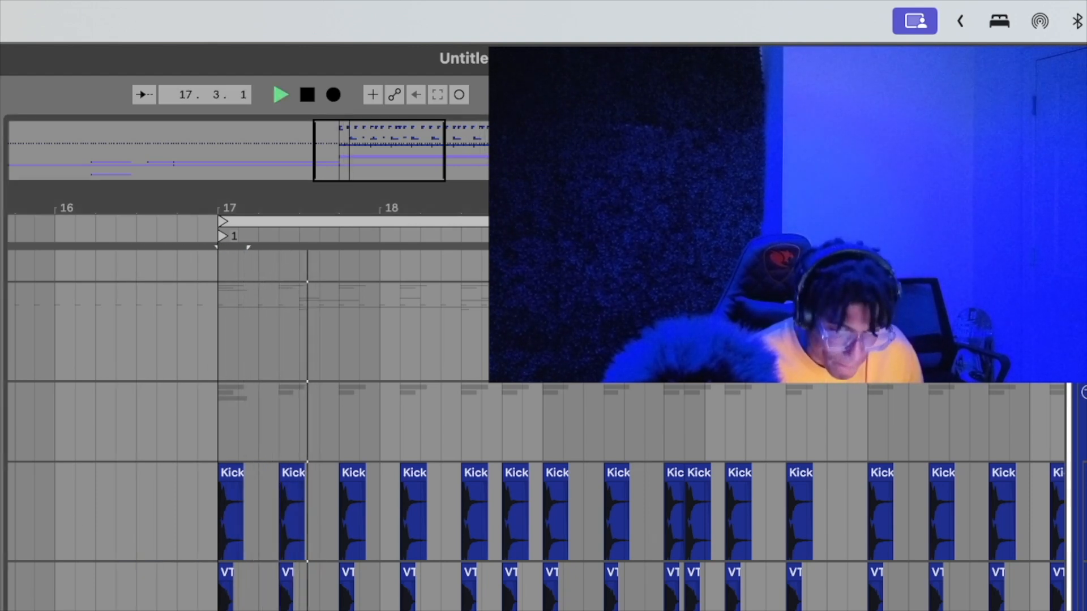
Copy the third-layer clip under the hit at 17.2.3 and play from just before bar 17.
{"action": "left_click", "coordinate": [194, 609]}
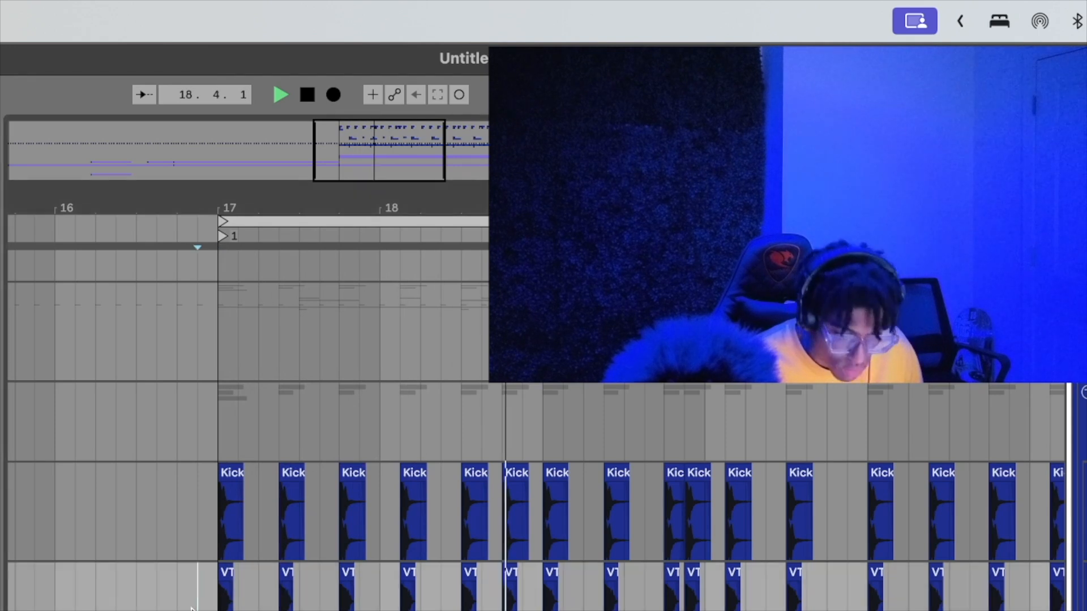
{"action": "key", "text": "Left"}
{"action": "key", "text": "Left"}
{"action": "key", "text": "Left"}
{"action": "key", "text": "Left"}
{"action": "key", "text": "space"}
{"action": "key", "text": "space"}
{"action": "left_click_drag", "start_coordinate": [342, 205], "coordinate": [346, 257]}
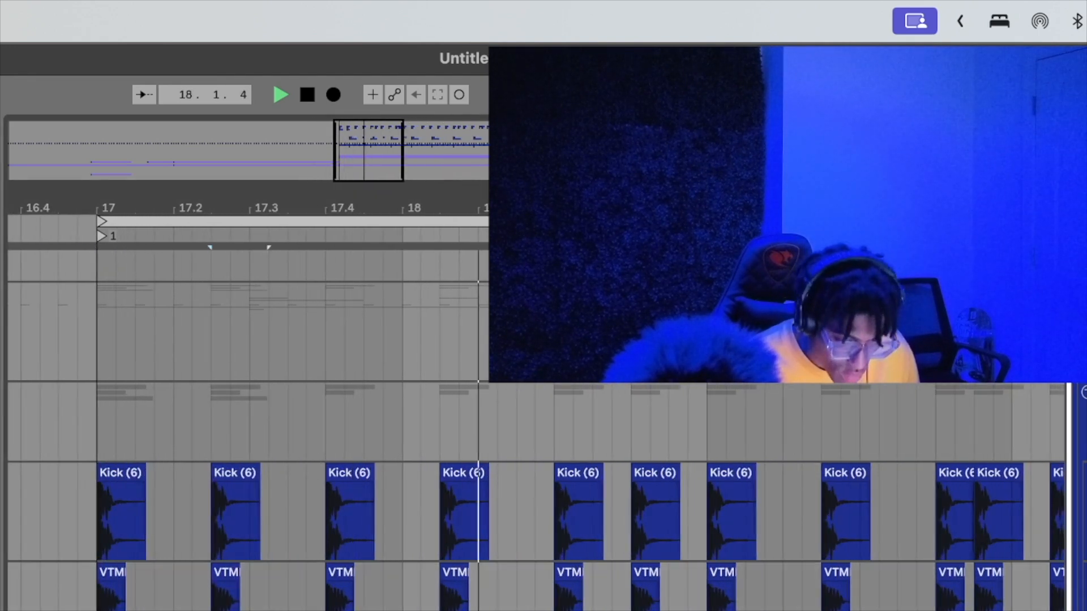
{"action": "left_click", "coordinate": [79, 591]}
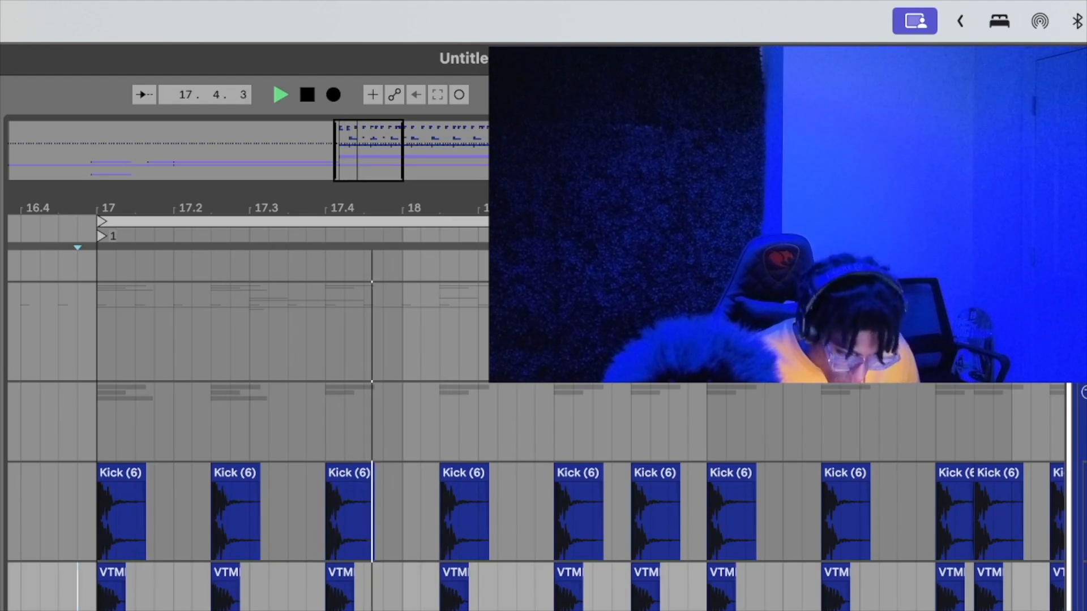
Paste the third-layer clip under each kick and VTM hit from 17.4 through 20.1.3.
{"action": "left_click", "coordinate": [238, 610]}
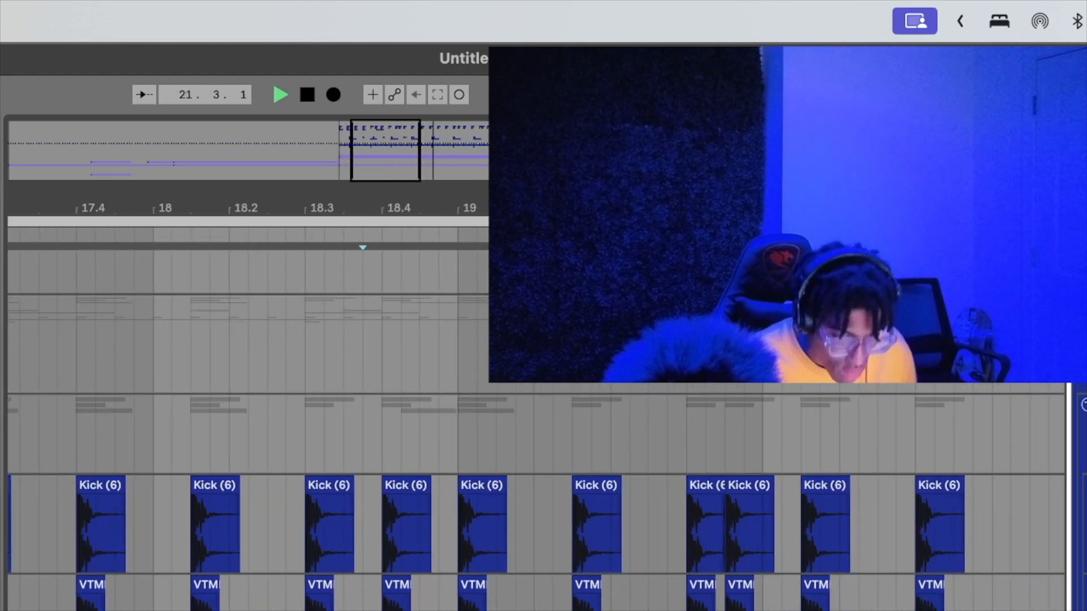
{"action": "key", "text": "super+v"}
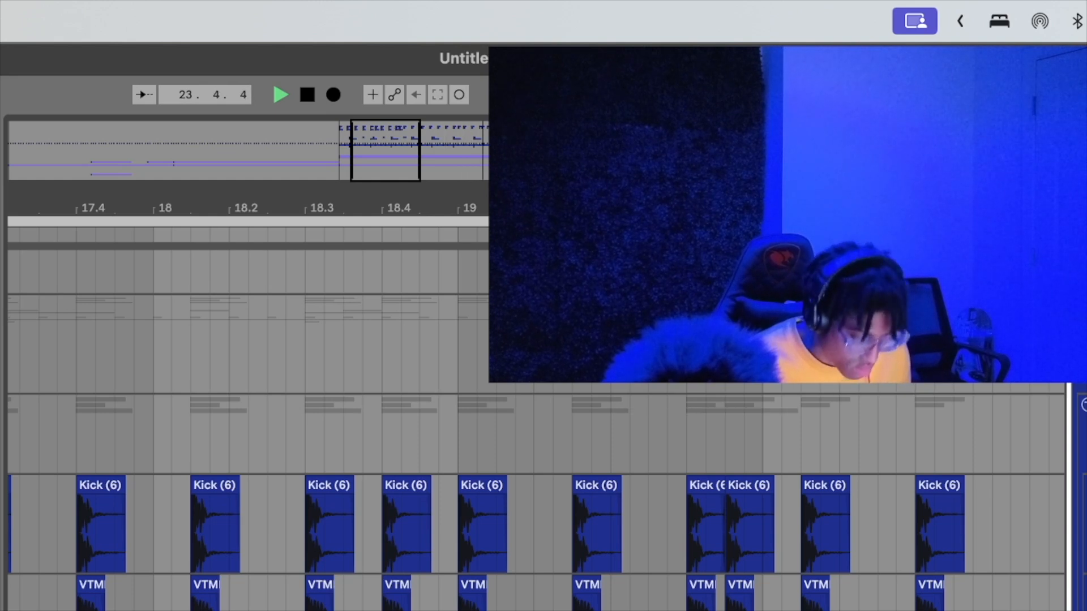
{"action": "scroll", "coordinate": [535, 487], "scroll_direction": "right", "scroll_amount": 4}
{"action": "key", "text": "super+v"}
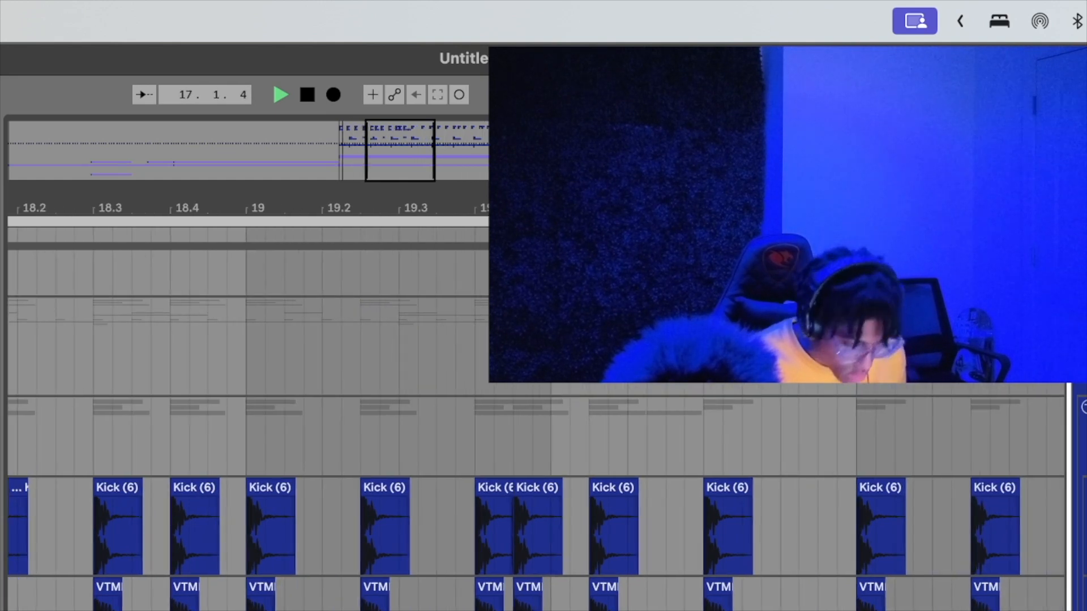
Paste the third-layer clip under the remaining kick and VTM hits from 20.3 through 24.3.
{"action": "scroll", "coordinate": [536, 487], "scroll_direction": "right", "scroll_amount": 10}
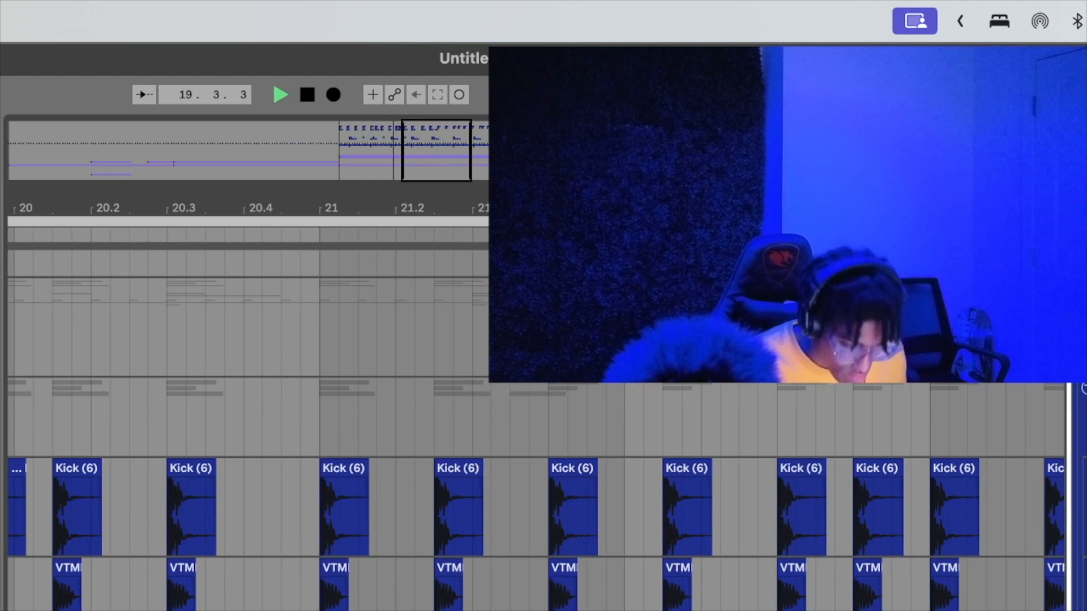
{"action": "scroll", "coordinate": [535, 487], "scroll_direction": "right", "scroll_amount": 3}
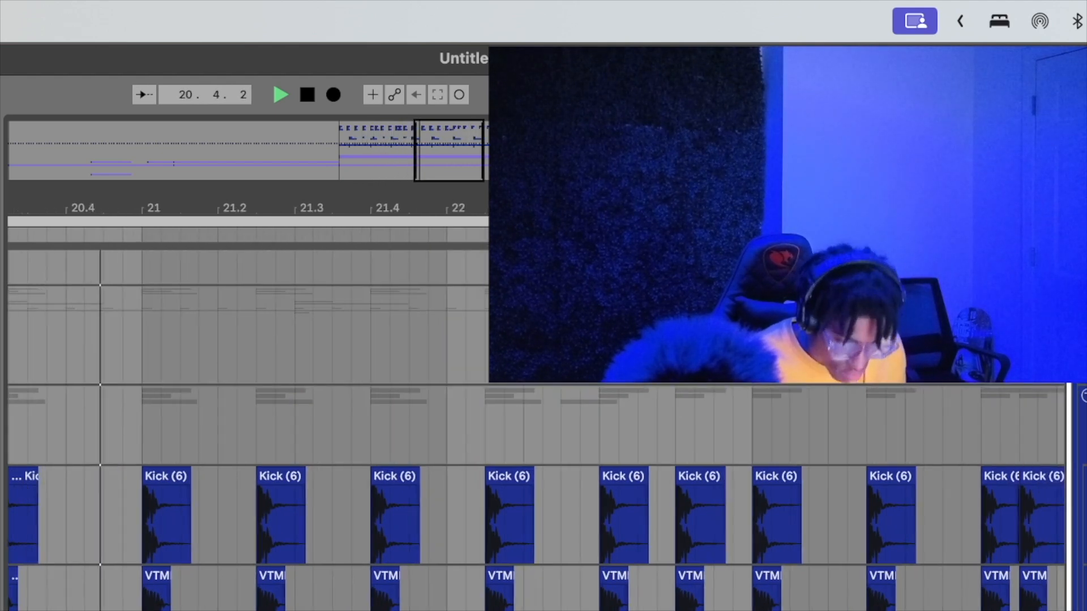
{"action": "scroll", "coordinate": [536, 486], "scroll_direction": "right", "scroll_amount": 4}
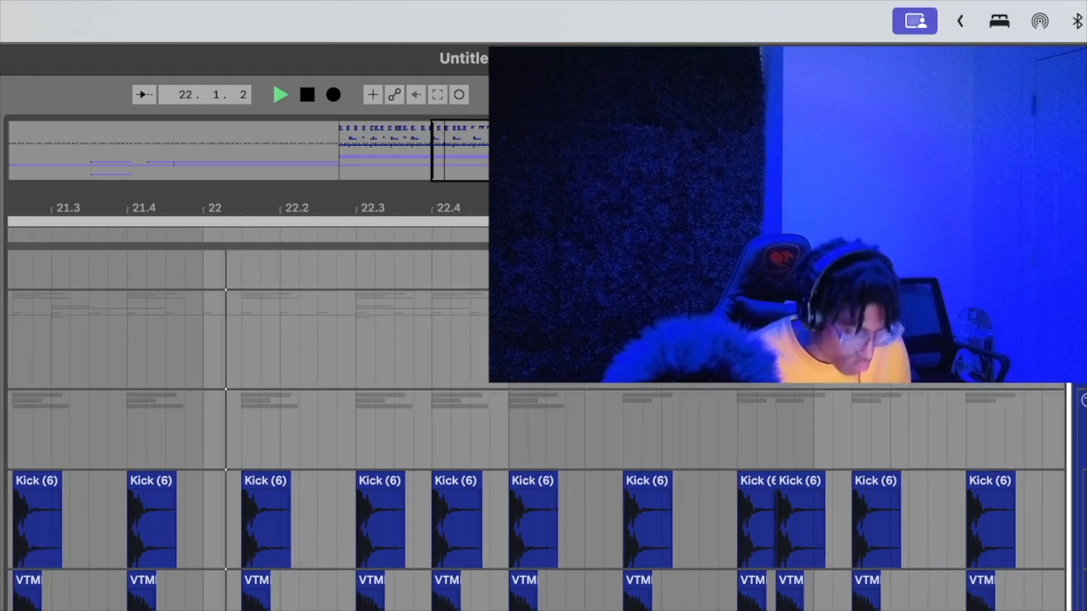
{"action": "scroll", "coordinate": [536, 487], "scroll_direction": "right", "scroll_amount": 2}
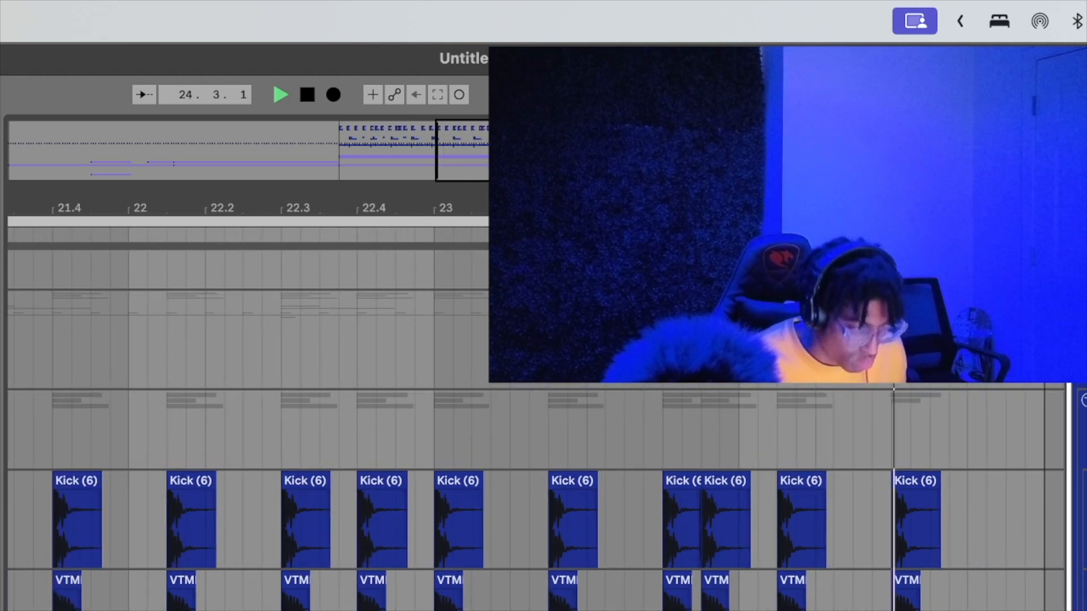
{"action": "scroll", "coordinate": [535, 487], "scroll_direction": "right", "scroll_amount": 8}
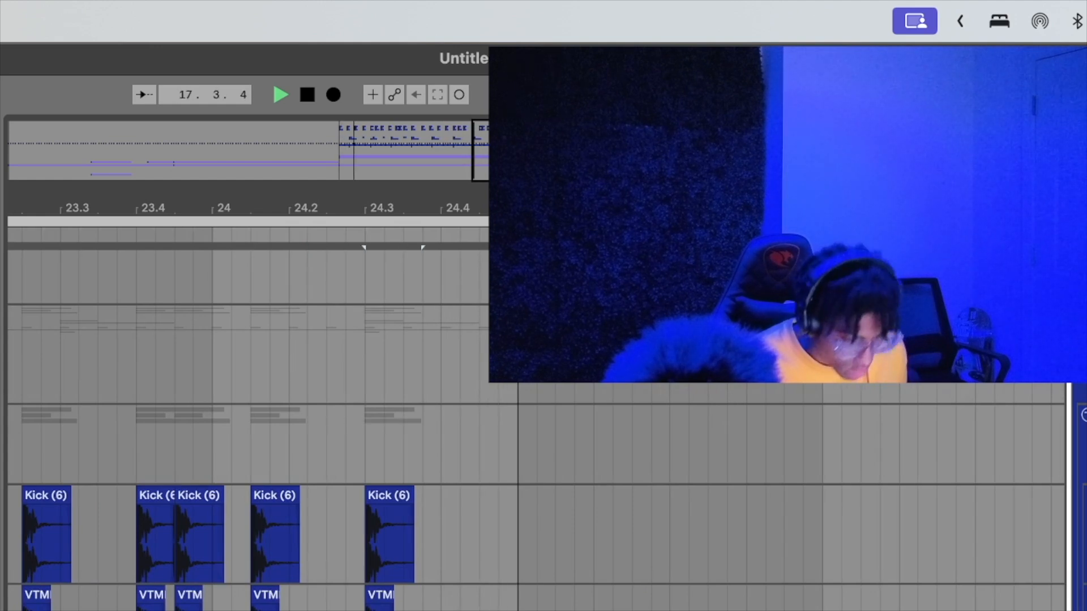
Examine the three-layer hits across the looped bars 17–24 during playback and stop.
{"action": "key", "text": "minus"}
{"action": "key", "text": "minus"}
{"action": "key", "text": "minus"}
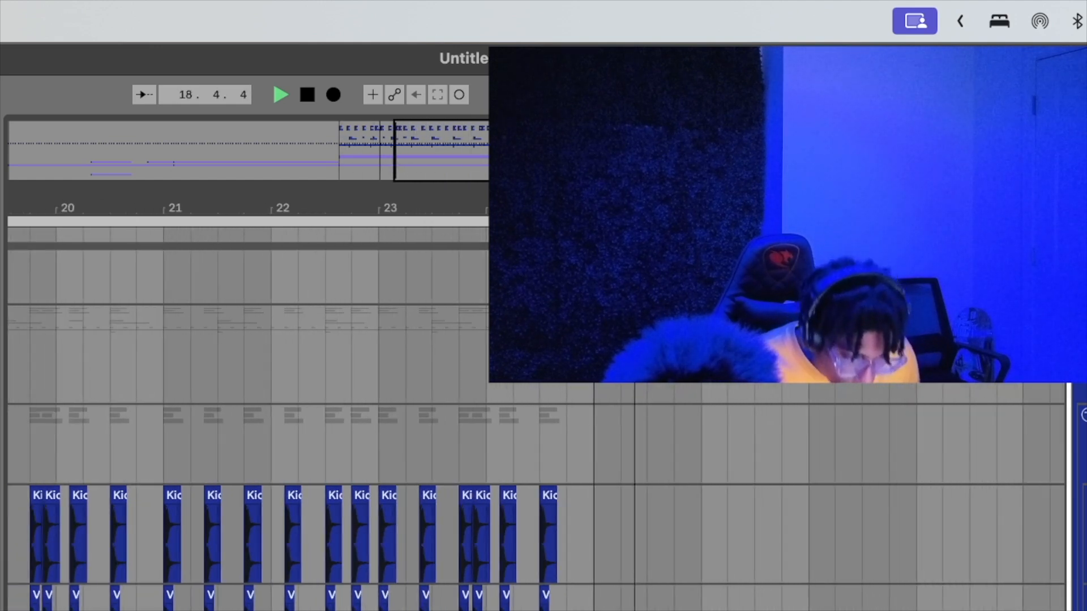
{"action": "scroll", "coordinate": [505, 516], "scroll_direction": "left", "scroll_amount": 5}
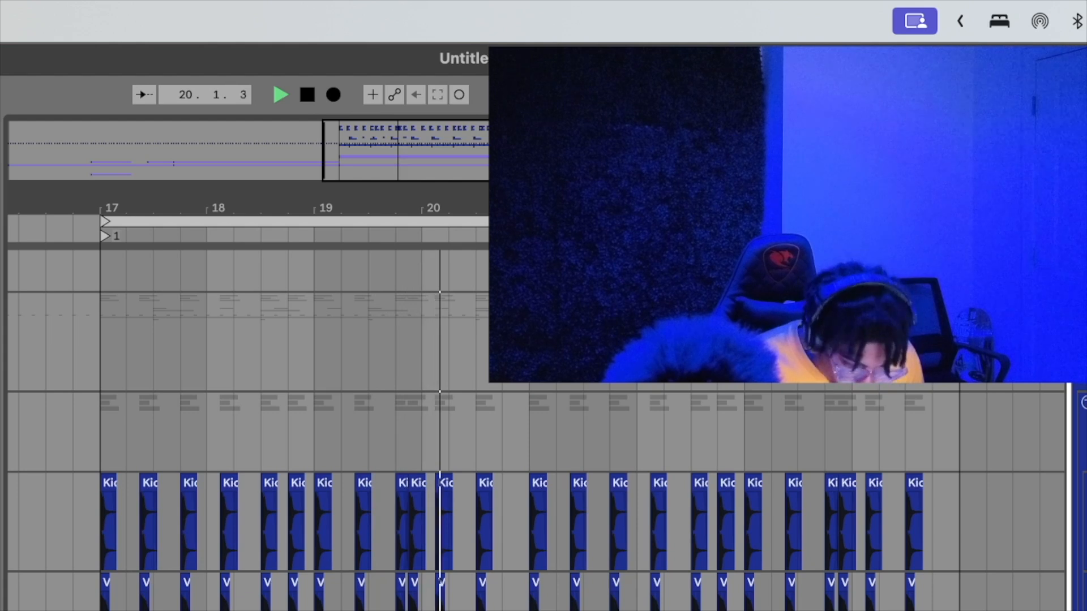
{"action": "left_click_drag", "start_coordinate": [452, 163], "coordinate": [451, 189]}
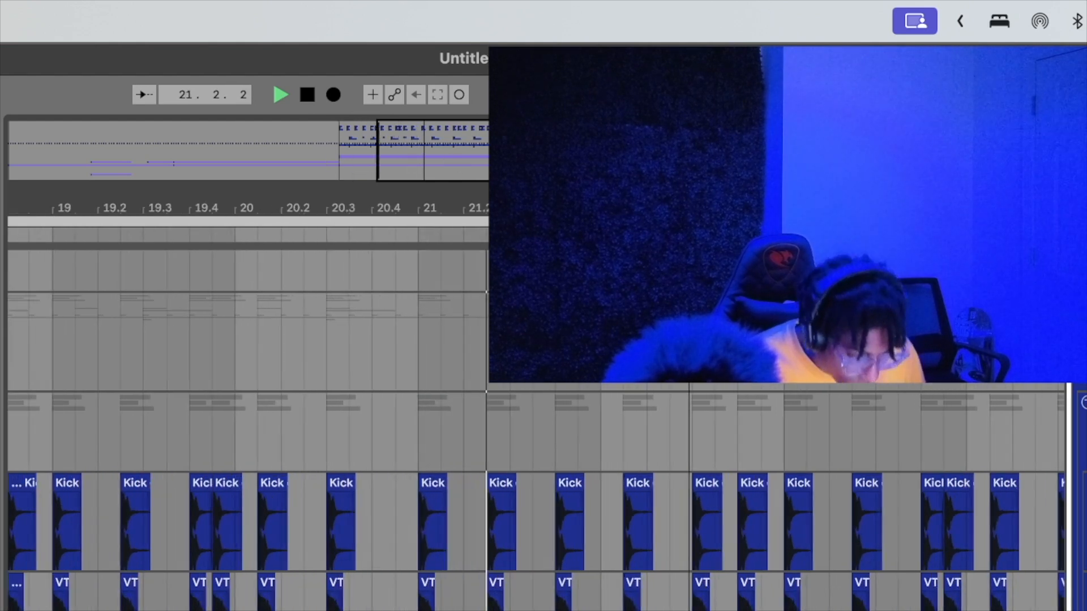
{"action": "scroll", "coordinate": [550, 459], "scroll_direction": "right", "scroll_amount": 3}
{"action": "scroll", "coordinate": [689, 608], "scroll_direction": "right", "scroll_amount": 5}
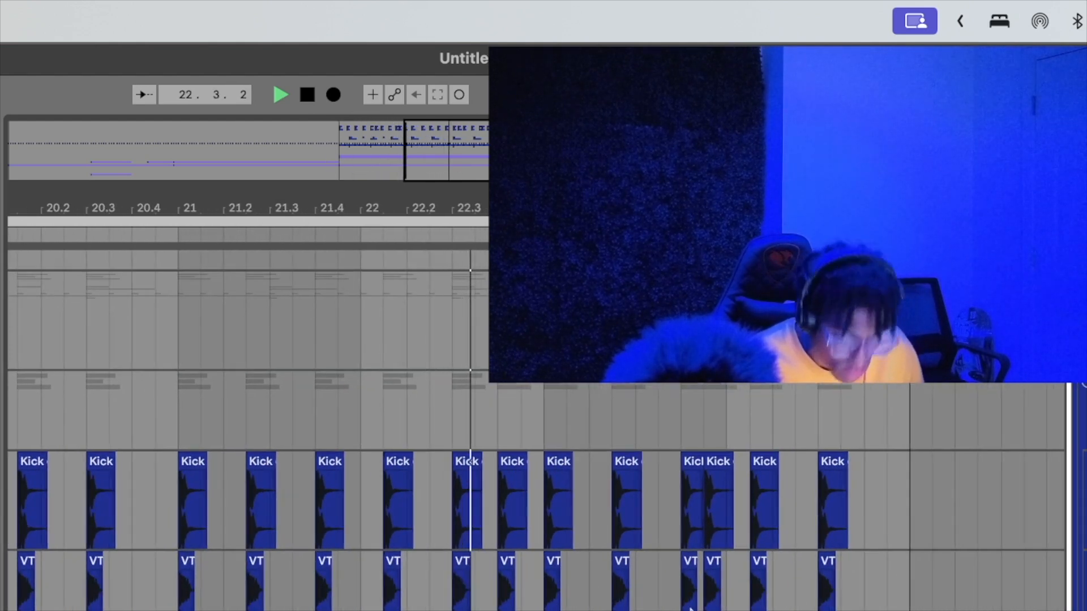
{"action": "scroll", "coordinate": [690, 609], "scroll_direction": "right", "scroll_amount": 2}
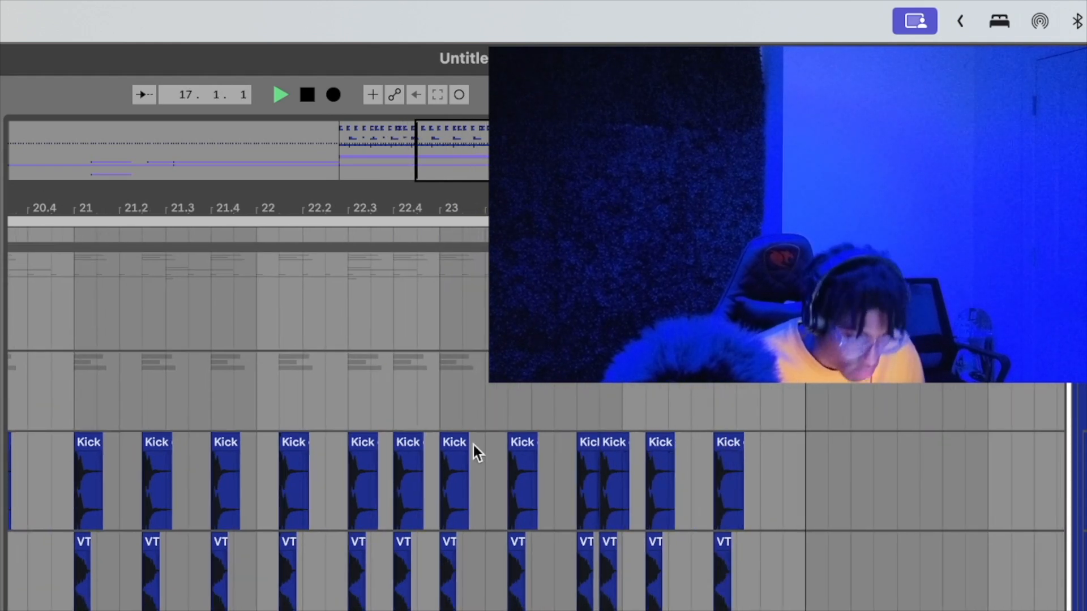
{"action": "scroll", "coordinate": [473, 445], "scroll_direction": "left", "scroll_amount": 12}
{"action": "key", "text": "space"}
Play the arrangement from the Intro locator at bar 1 and bring the lower tracks into view.
{"action": "left_click_drag", "start_coordinate": [434, 213], "coordinate": [434, 152]}
{"action": "left_click", "coordinate": [10, 235]}
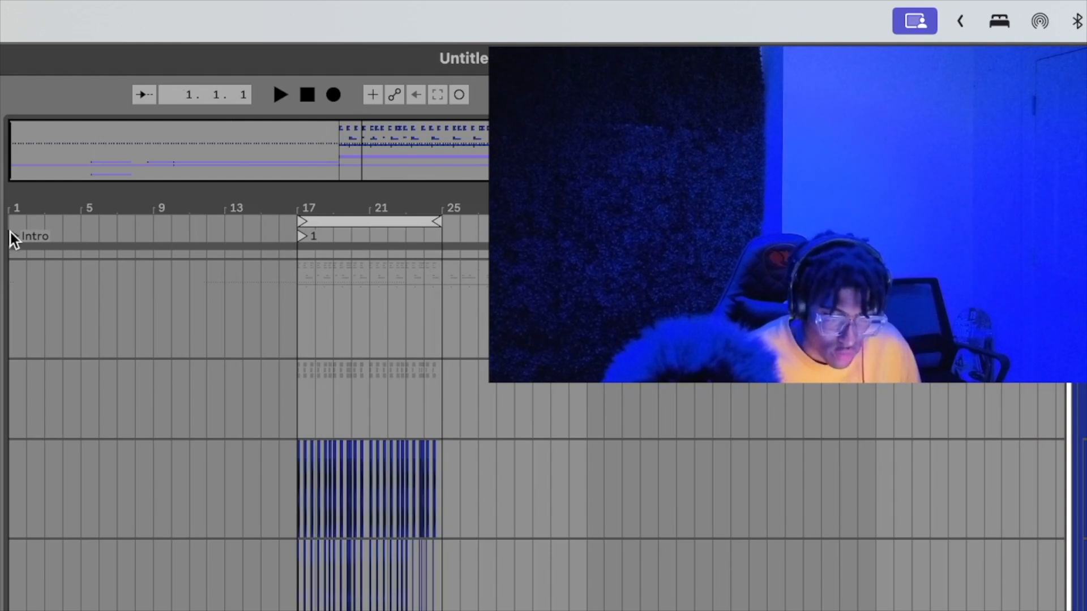
{"action": "scroll", "coordinate": [366, 435], "scroll_direction": "down", "scroll_amount": 10}
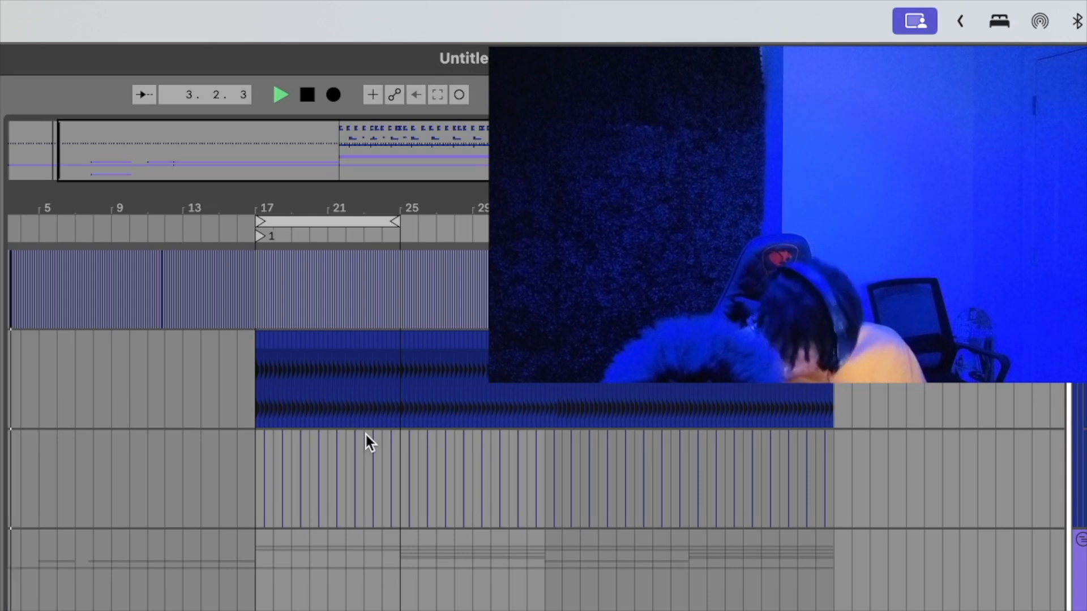
Copy the first pair of overlay (Ove…) and snare clips at 17.3.
{"action": "scroll", "coordinate": [448, 553], "scroll_direction": "up", "scroll_amount": 10}
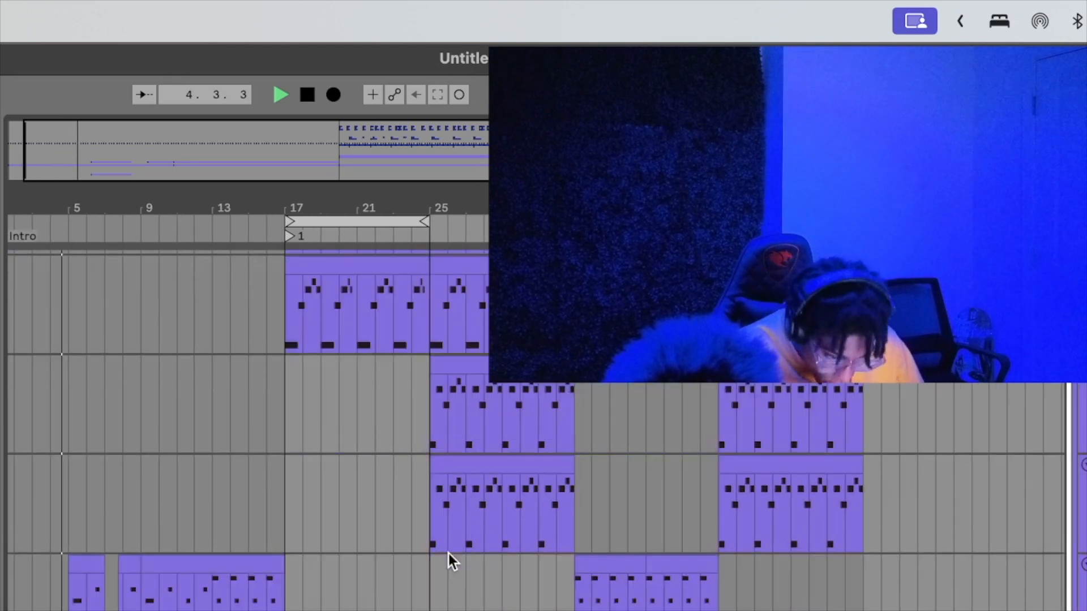
{"action": "scroll", "coordinate": [448, 553], "scroll_direction": "up", "scroll_amount": 5}
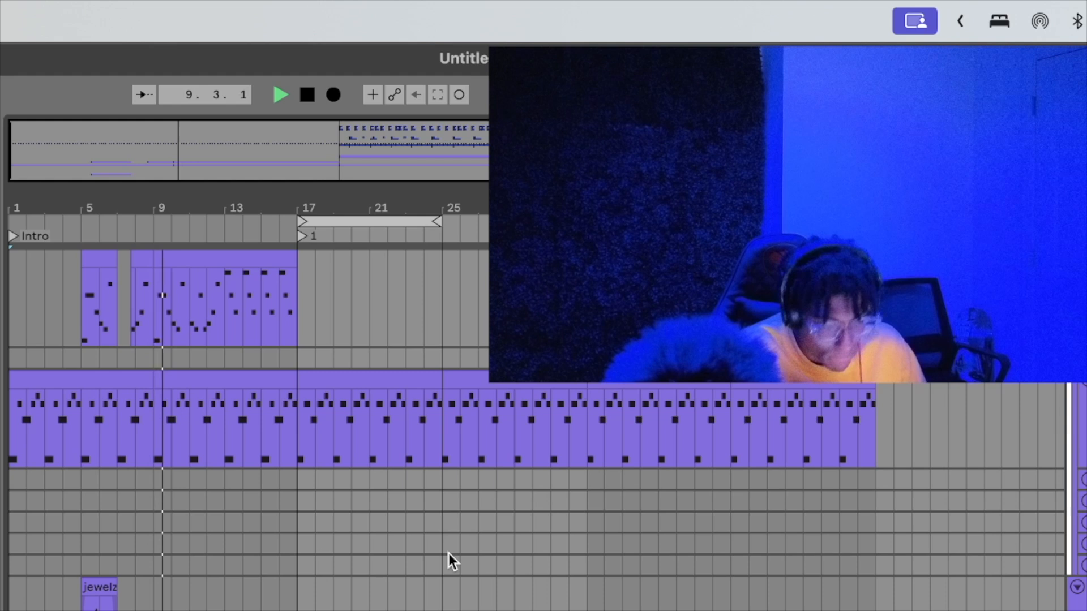
{"action": "scroll", "coordinate": [449, 552], "scroll_direction": "down", "scroll_amount": 8}
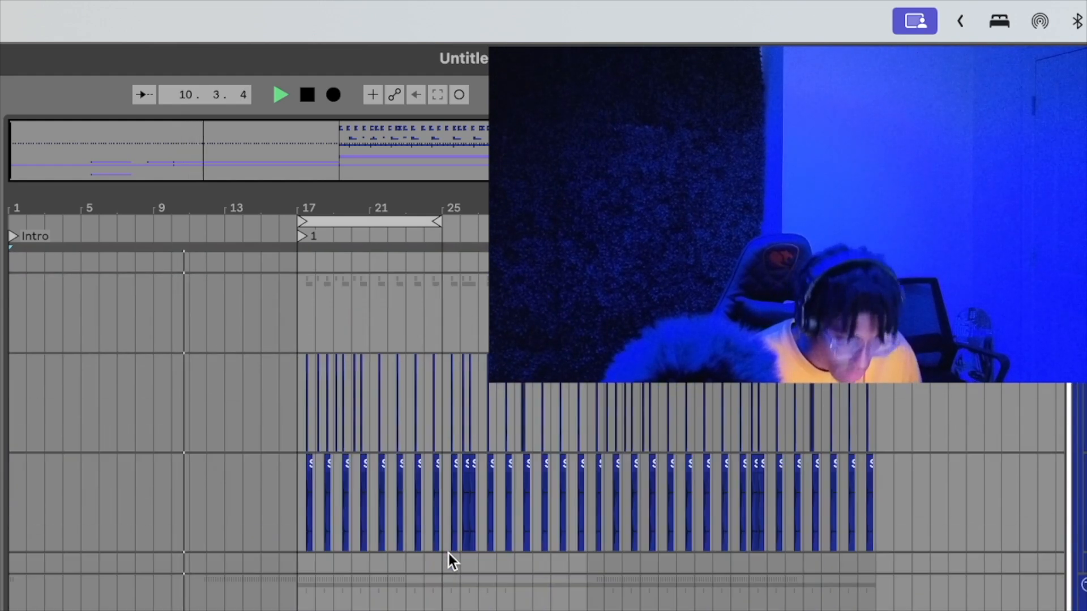
{"action": "left_click_drag", "start_coordinate": [298, 208], "coordinate": [298, 255]}
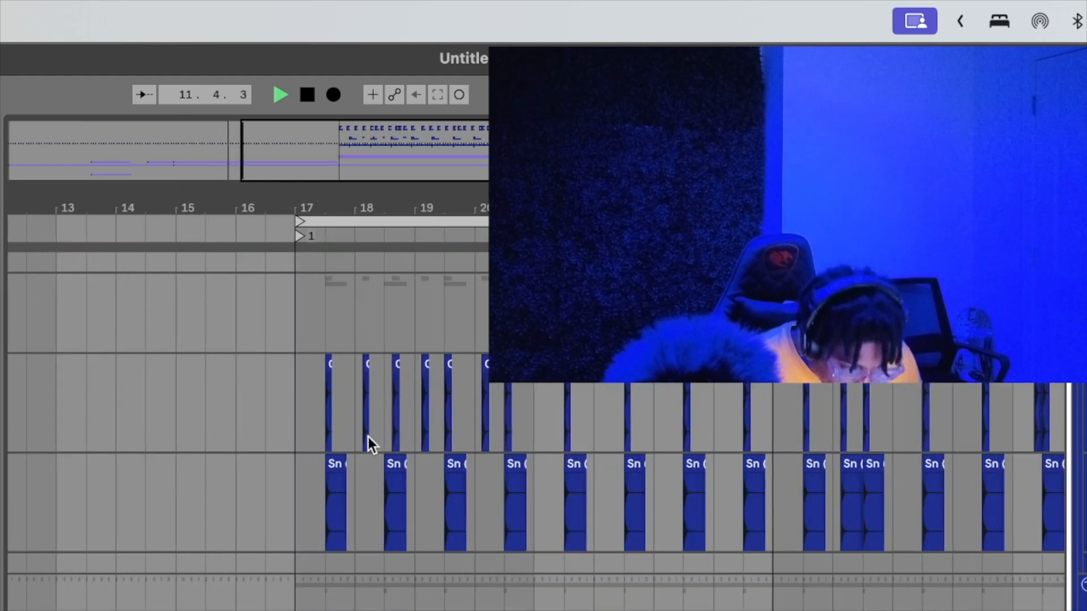
{"action": "left_click_drag", "start_coordinate": [324, 408], "coordinate": [354, 512]}
{"action": "scroll", "coordinate": [281, 499], "scroll_direction": "left", "scroll_amount": 9}
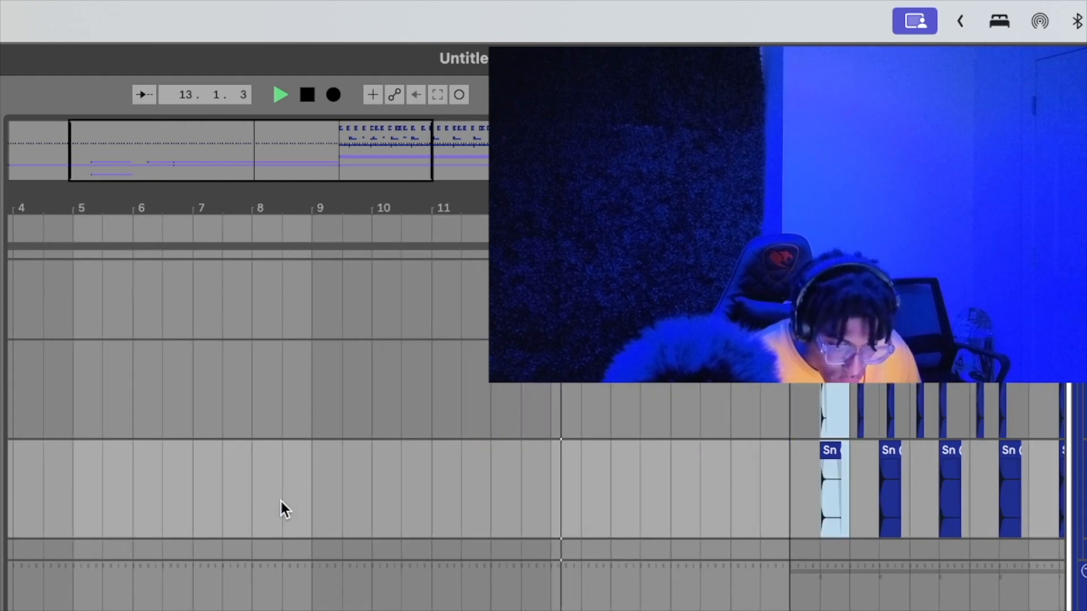
Stop playback and restart the arrangement from the Intro locator at bar 1.
{"action": "left_click", "coordinate": [217, 464]}
{"action": "key", "text": "space"}
{"action": "key", "text": "Return"}
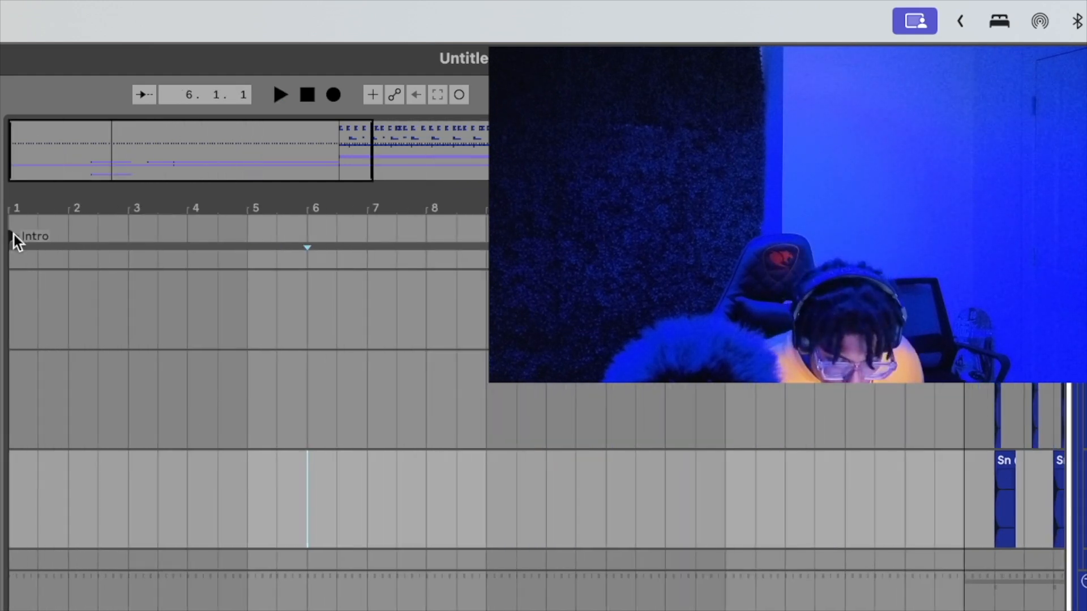
{"action": "key", "text": "space"}
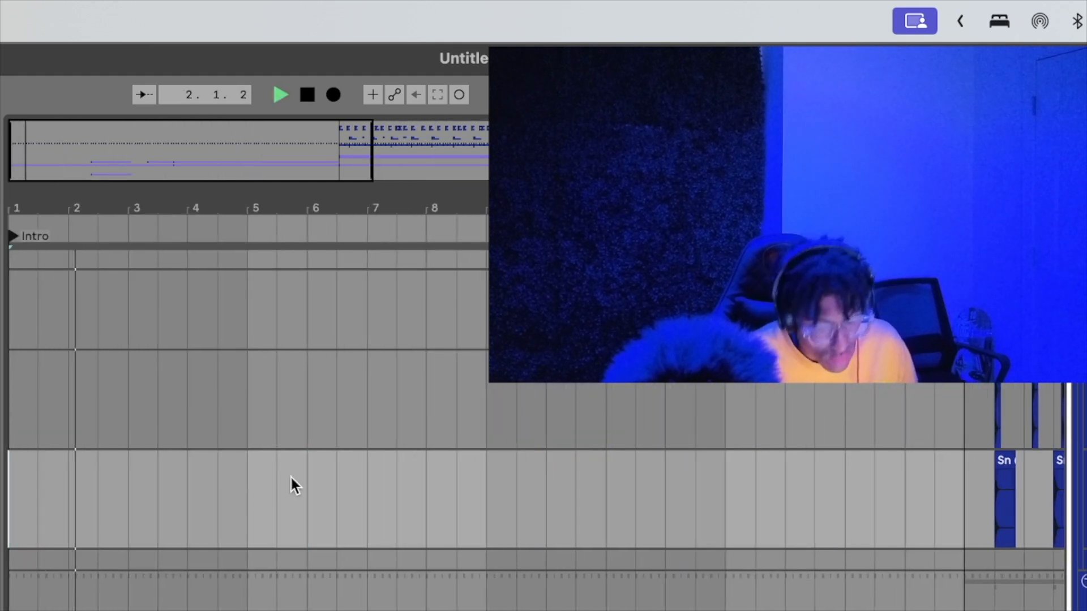
Paste the copied Ove… and snare clips into the intro at 9.3 and 10.3.
{"action": "left_click_drag", "start_coordinate": [127, 157], "coordinate": [144, 183]}
{"action": "scroll", "coordinate": [244, 537], "scroll_direction": "left", "scroll_amount": 3}
{"action": "scroll", "coordinate": [242, 535], "scroll_direction": "right", "scroll_amount": 5}
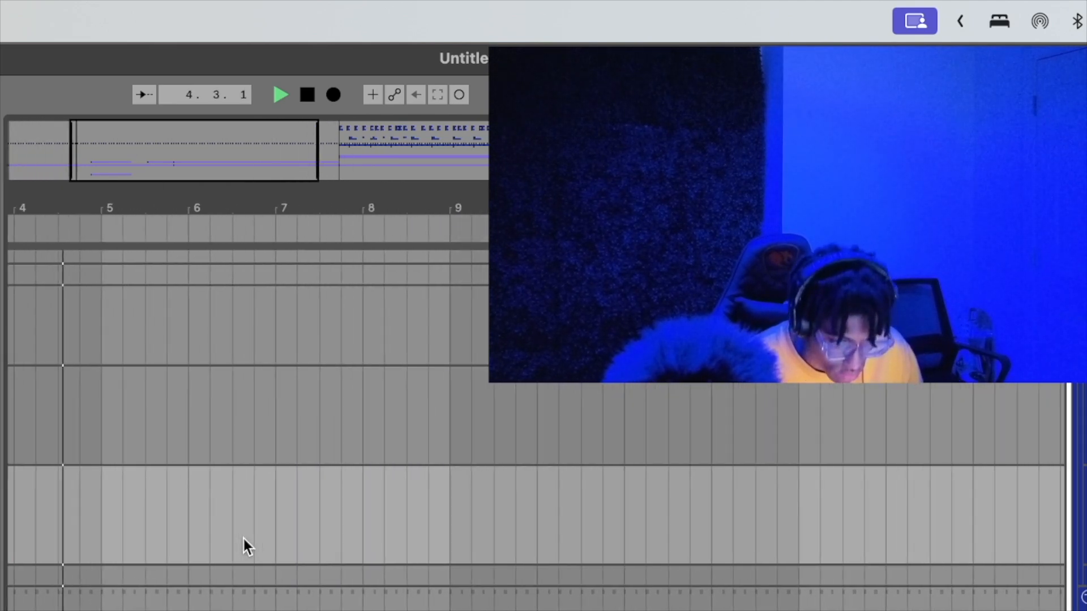
{"action": "scroll", "coordinate": [200, 519], "scroll_direction": "right", "scroll_amount": 5}
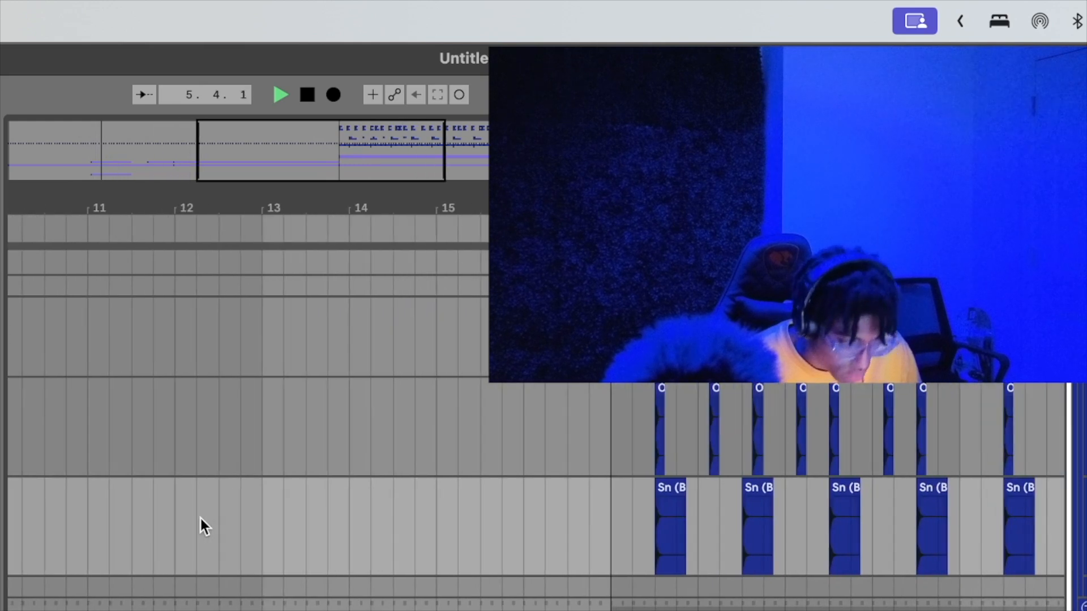
{"action": "scroll", "coordinate": [198, 486], "scroll_direction": "down", "scroll_amount": 2}
{"action": "scroll", "coordinate": [196, 473], "scroll_direction": "left", "scroll_amount": 5}
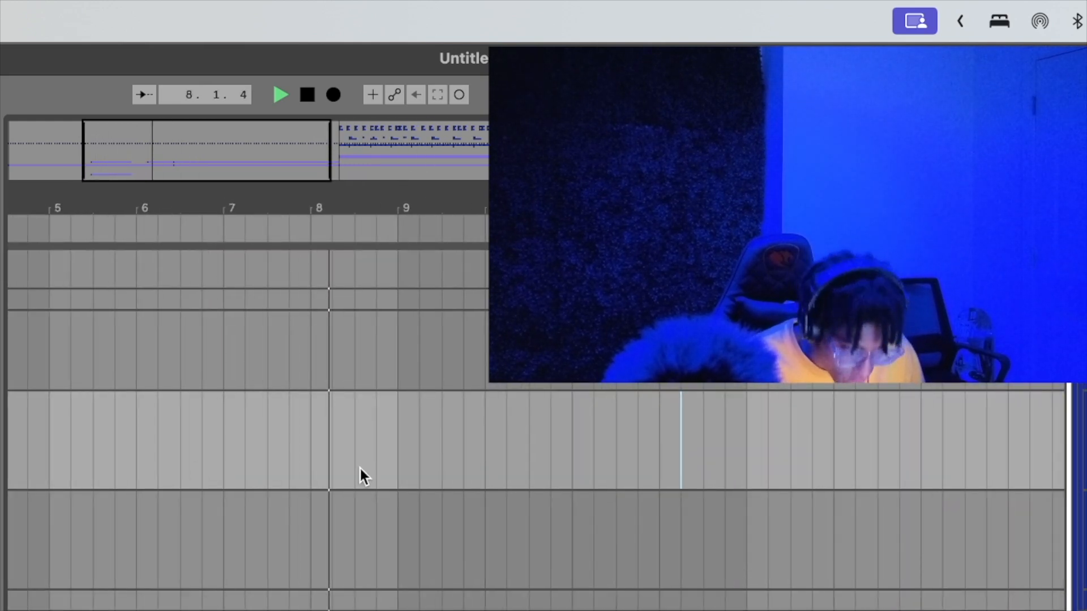
{"action": "left_click", "coordinate": [439, 458]}
{"action": "key", "text": "super+v"}
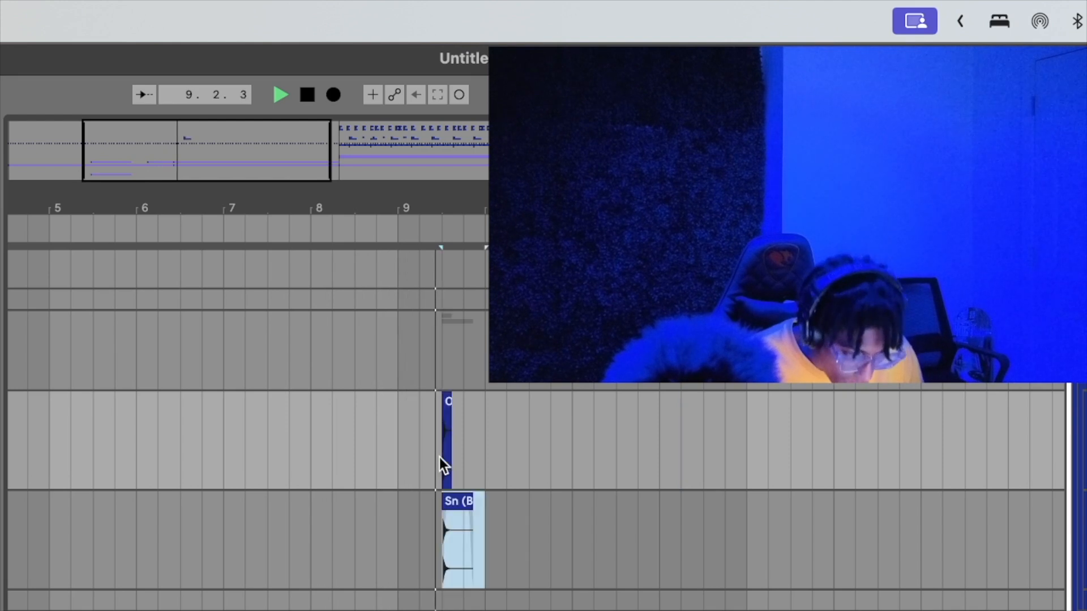
{"action": "scroll", "coordinate": [439, 458], "scroll_direction": "right", "scroll_amount": 2}
{"action": "key", "text": "super+v"}
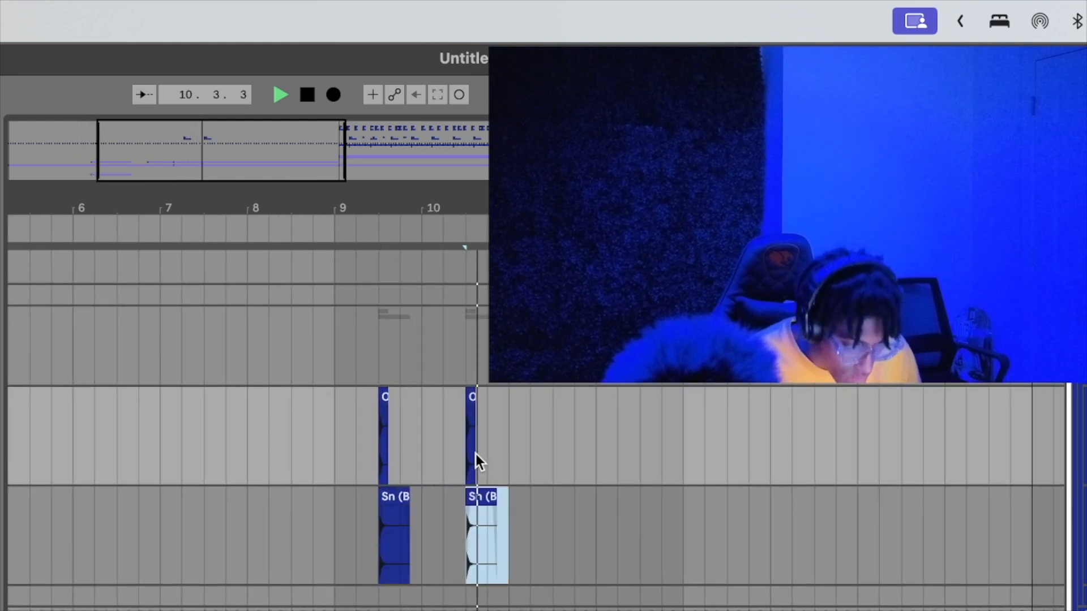
Paste the same Ove… and snare clip pair at 11.3 and 12.3.
{"action": "scroll", "coordinate": [510, 457], "scroll_direction": "right", "scroll_amount": 2}
{"action": "scroll", "coordinate": [510, 457], "scroll_direction": "up", "scroll_amount": 1}
{"action": "key", "text": "super+v"}
{"action": "scroll", "coordinate": [468, 469], "scroll_direction": "right", "scroll_amount": 2}
{"action": "scroll", "coordinate": [469, 468], "scroll_direction": "up", "scroll_amount": 1}
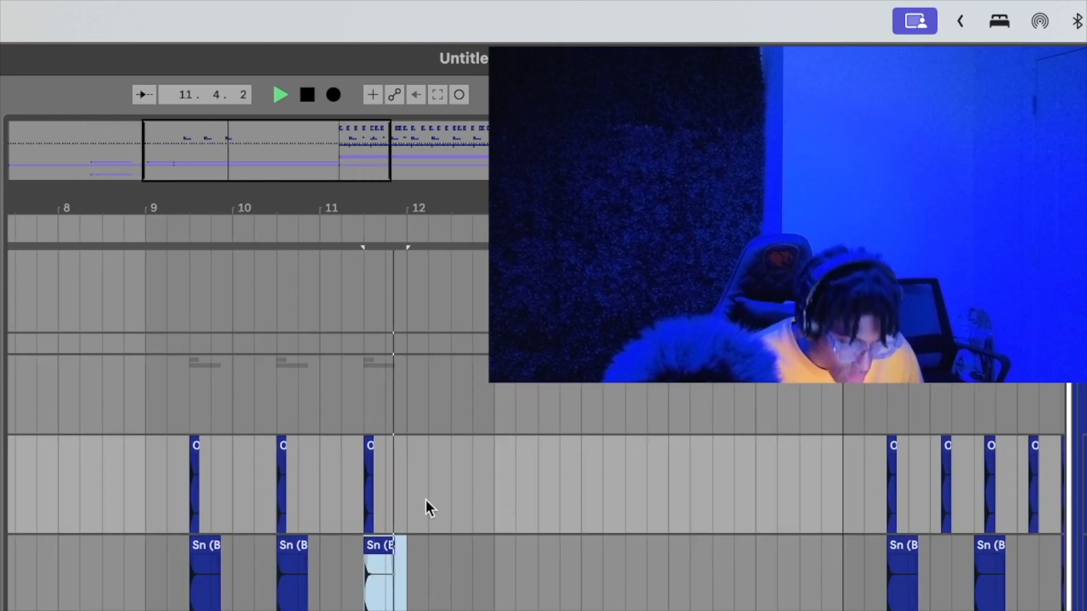
{"action": "left_click", "coordinate": [454, 505]}
{"action": "key", "text": "super+v"}
Paste the Ove… and snare clip pair at 13.3, 14.3 and 15.3 to continue the intro pattern.
{"action": "left_click_drag", "start_coordinate": [454, 505], "coordinate": [185, 507]}
{"action": "left_click", "coordinate": [299, 504]}
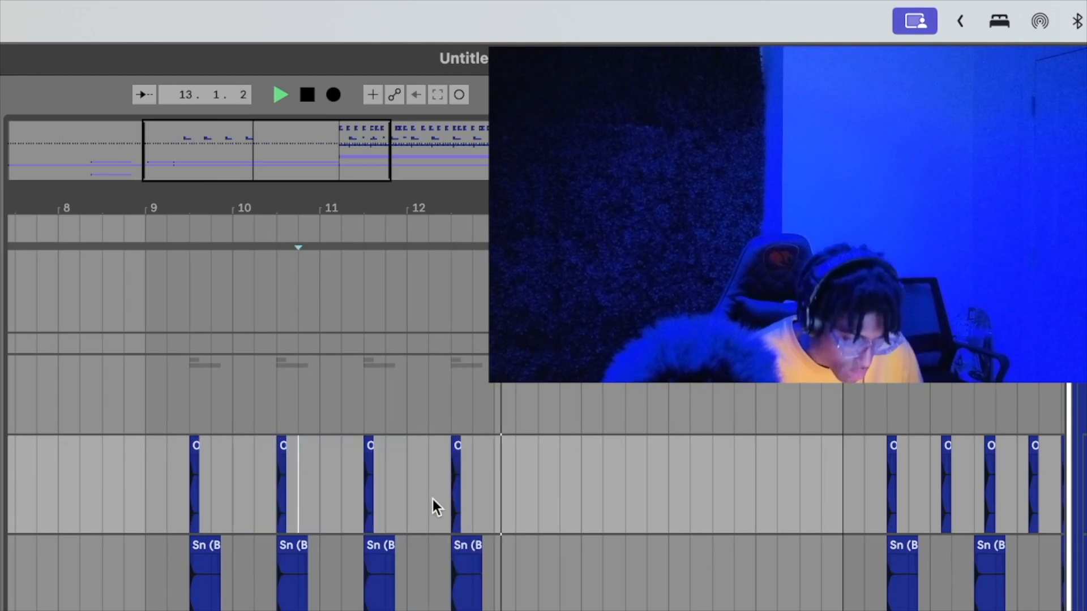
{"action": "left_click", "coordinate": [537, 490]}
{"action": "key", "text": "super+v"}
{"action": "scroll", "coordinate": [537, 490], "scroll_direction": "right", "scroll_amount": 2}
{"action": "scroll", "coordinate": [537, 490], "scroll_direction": "up", "scroll_amount": 1}
{"action": "left_click", "coordinate": [371, 520]}
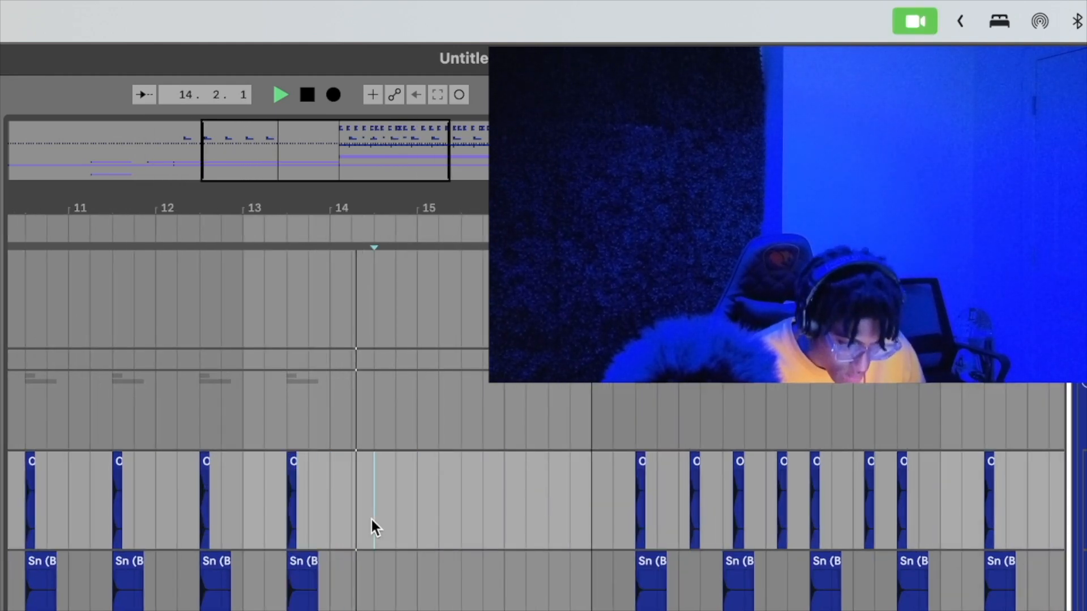
{"action": "key", "text": "super+v"}
{"action": "left_click", "coordinate": [469, 531]}
{"action": "key", "text": "super+v"}
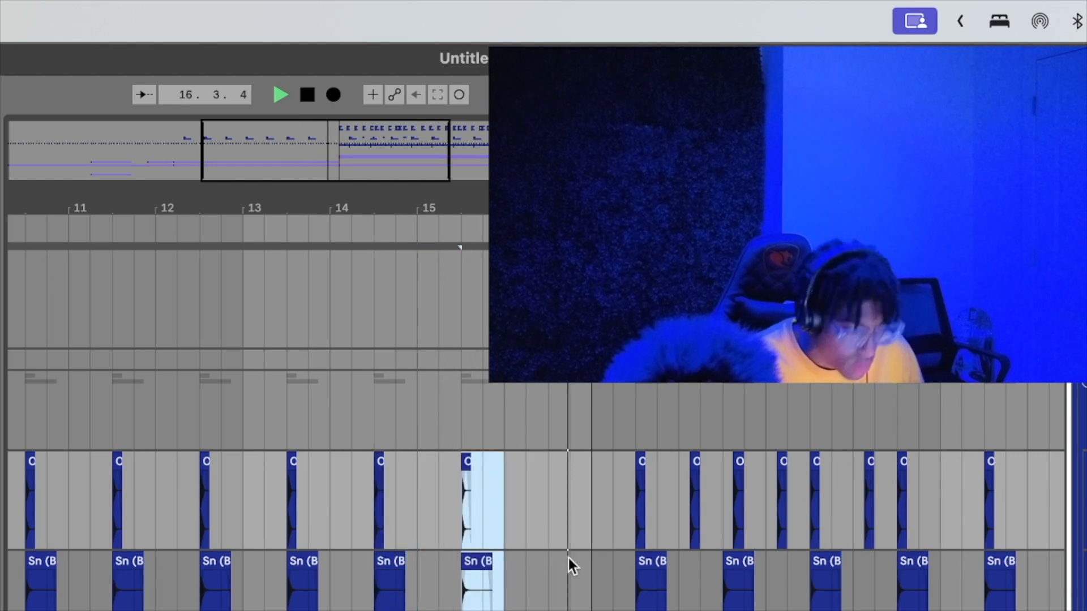
Play the intro ending from 14.3 and remove the closely spaced hits below the snare track from 16.3 to bar 17.
{"action": "left_click", "coordinate": [387, 406]}
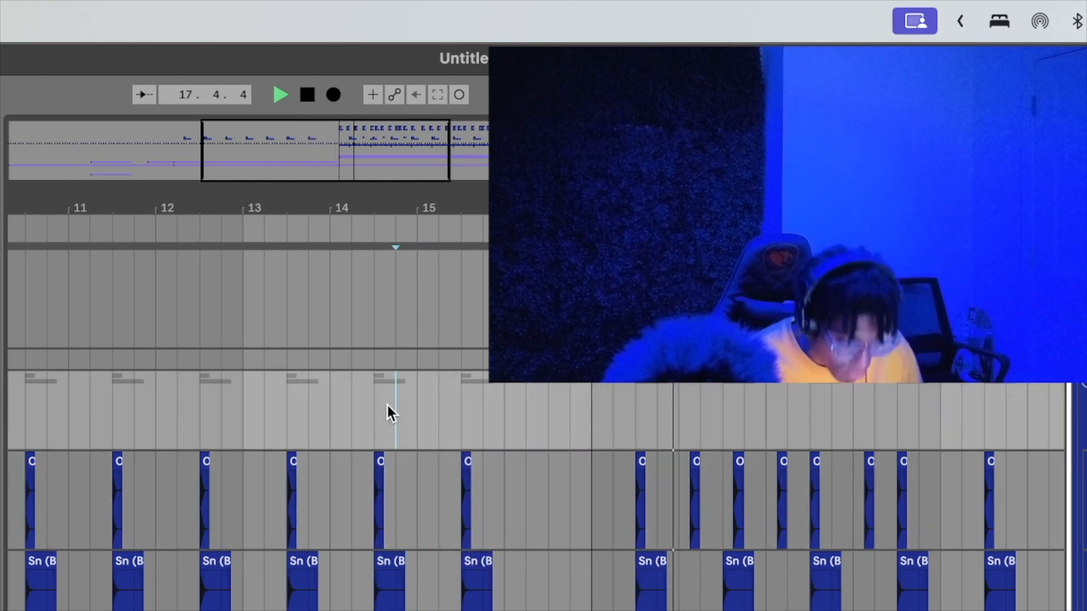
{"action": "key", "text": "space"}
{"action": "left_click_drag", "start_coordinate": [347, 149], "coordinate": [347, 180]}
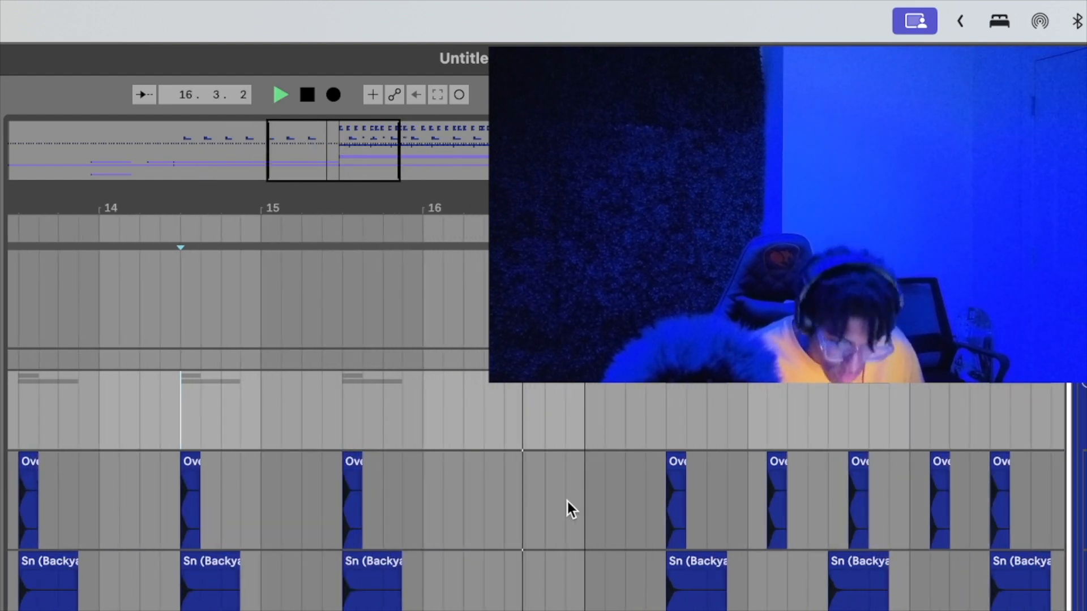
{"action": "scroll", "coordinate": [543, 509], "scroll_direction": "down", "scroll_amount": 3}
{"action": "key", "text": "space"}
{"action": "key", "text": "space"}
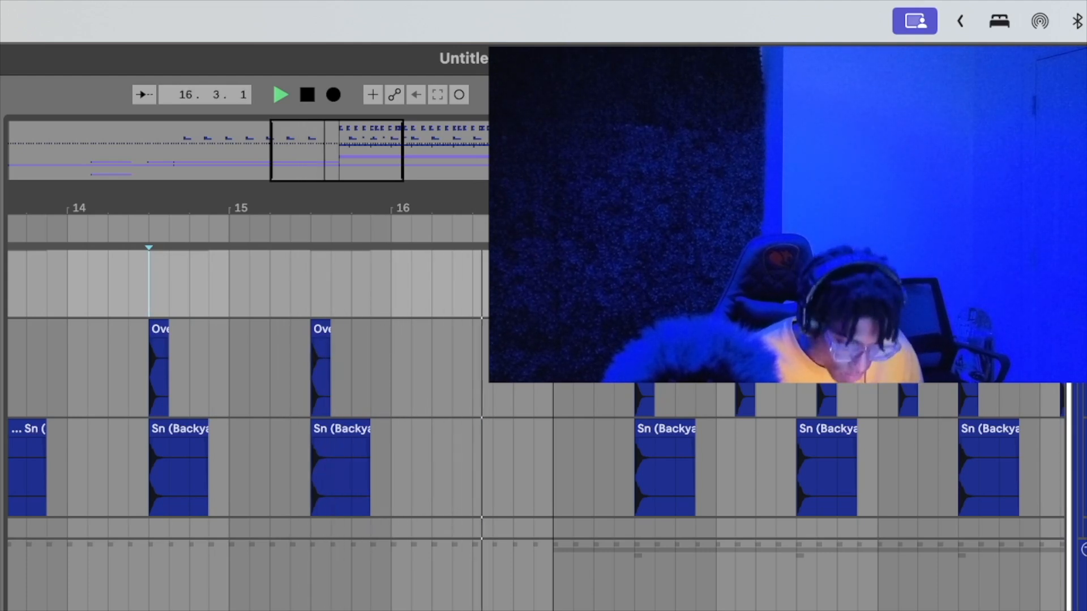
{"action": "left_click", "coordinate": [473, 599]}
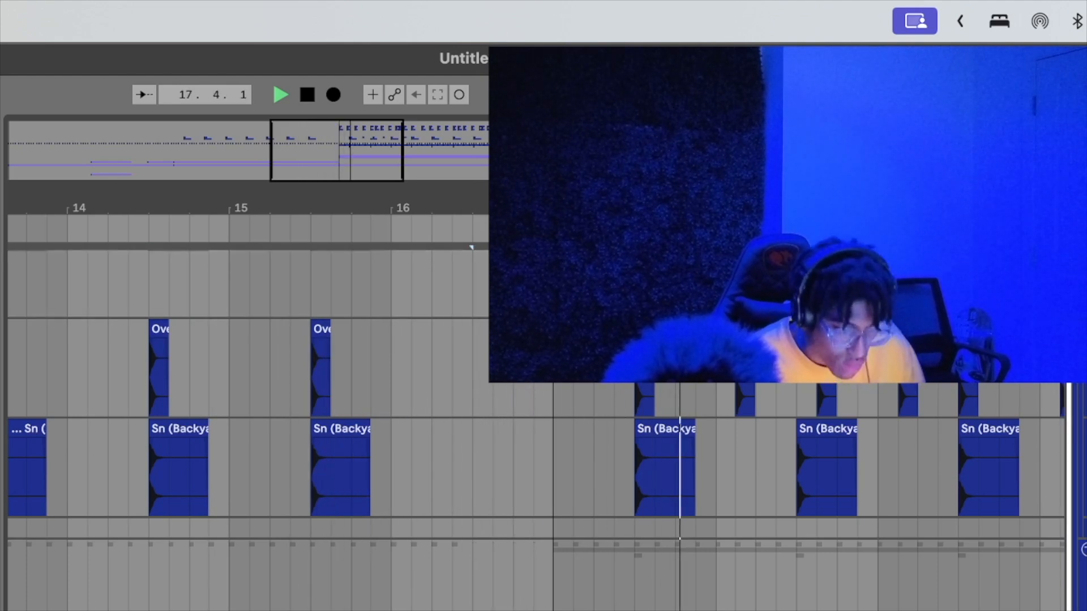
Replay the intro ending from about 15.2 and delete the remaining closely spaced hit at 16.2.3.
{"action": "left_click", "coordinate": [305, 595]}
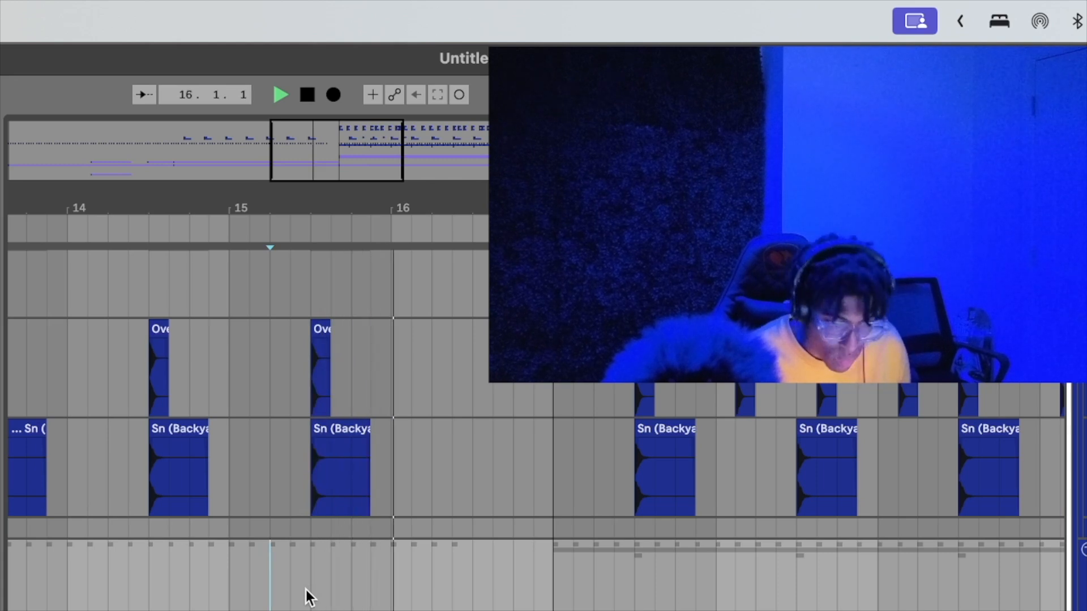
{"action": "key", "text": "space"}
{"action": "key", "text": "space"}
{"action": "left_click", "coordinate": [454, 610]}
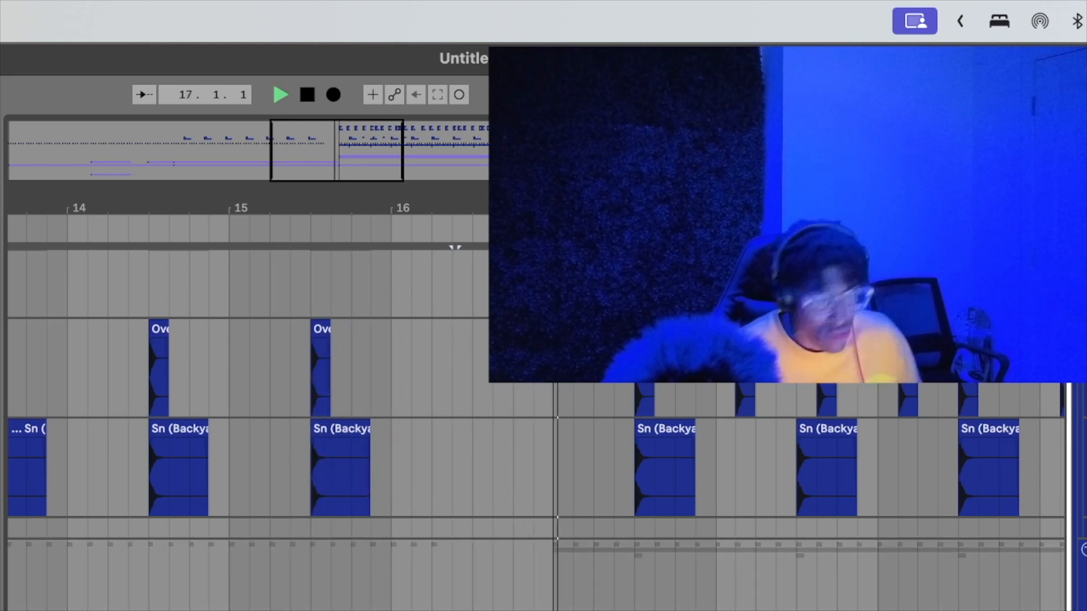
Play the arrangement from the Intro locator and examine the snare pattern across bars 9–16.
{"action": "left_click_drag", "start_coordinate": [360, 148], "coordinate": [340, 79]}
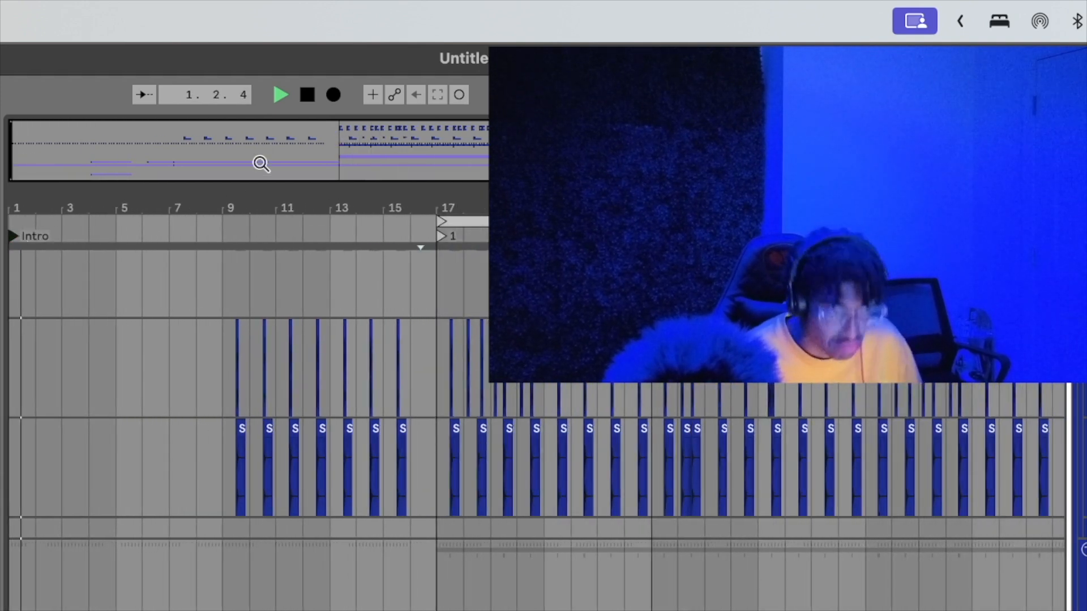
{"action": "left_click_drag", "start_coordinate": [262, 163], "coordinate": [262, 133]}
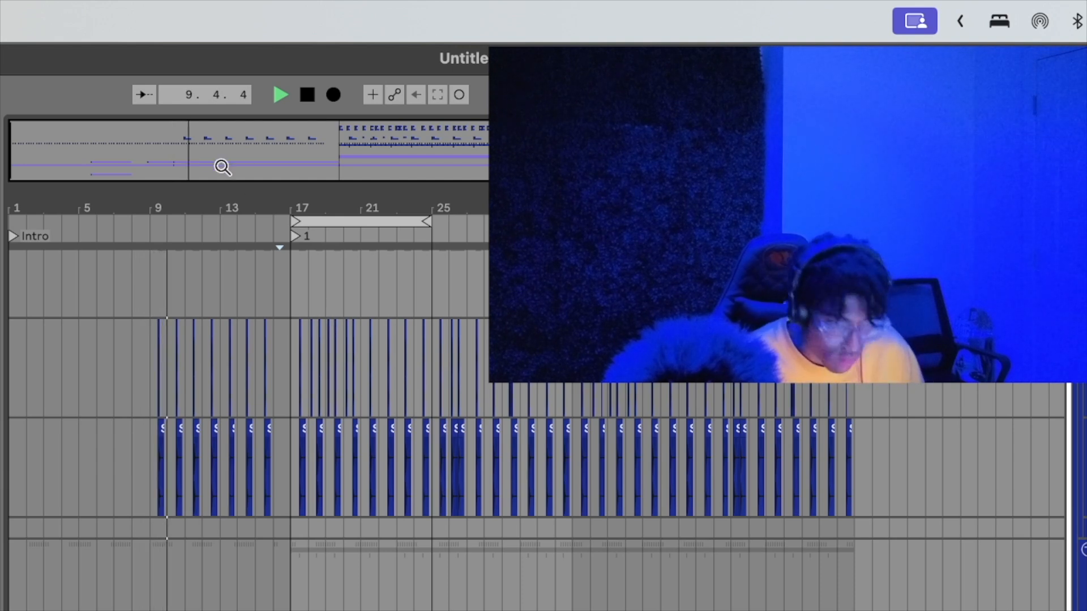
{"action": "mouse_move", "coordinate": [212, 161]}
{"action": "left_mouse_down"}
{"action": "mouse_move", "coordinate": [212, 196]}
{"action": "mouse_move", "coordinate": [212, 167]}
{"action": "left_mouse_up"}
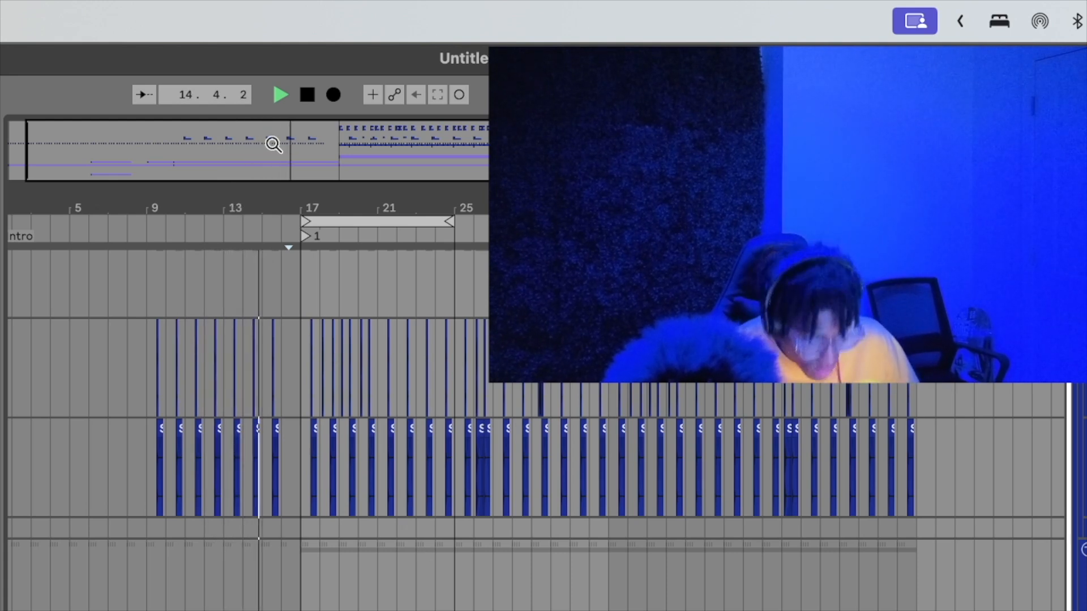
{"action": "left_click_drag", "start_coordinate": [271, 146], "coordinate": [269, 167]}
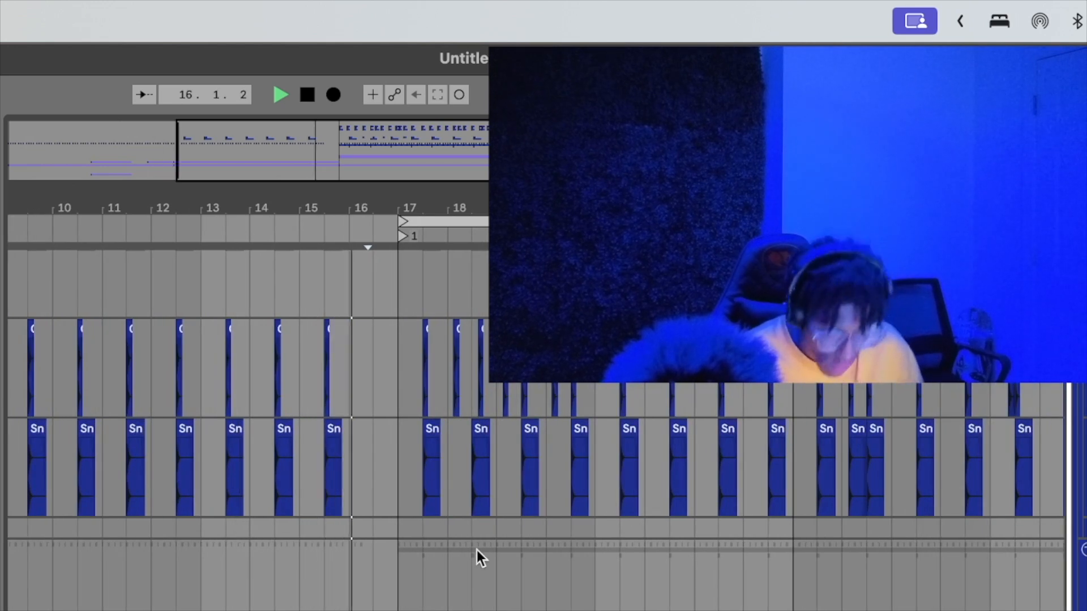
Examine the percussion and melody tracks across the looped bars 17–24 during playback.
{"action": "scroll", "coordinate": [478, 555], "scroll_direction": "down", "scroll_amount": 4}
{"action": "scroll", "coordinate": [479, 555], "scroll_direction": "right", "scroll_amount": 3}
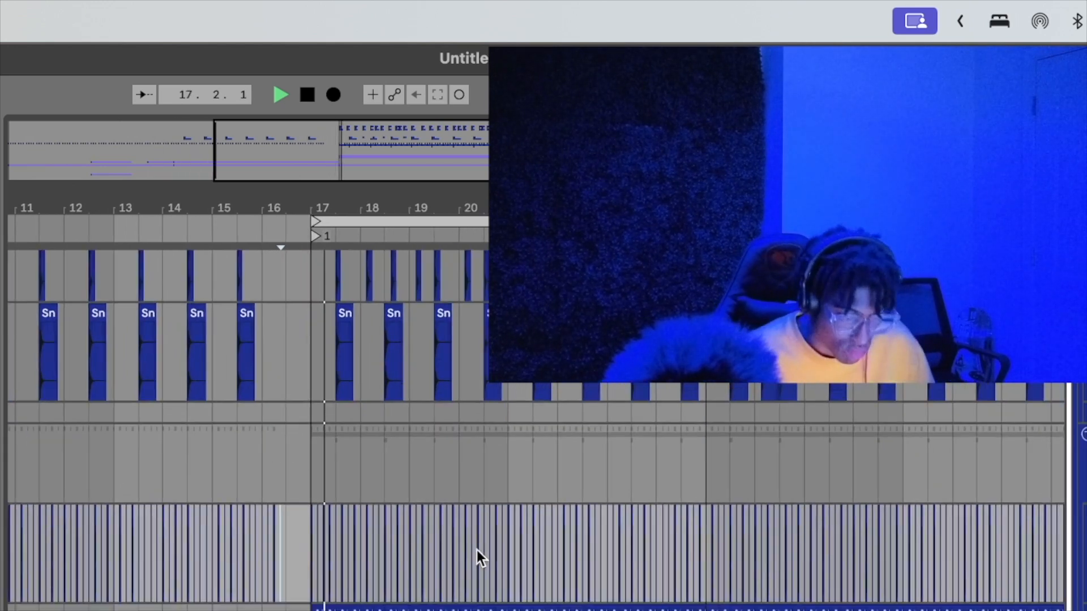
{"action": "left_click_drag", "start_coordinate": [374, 182], "coordinate": [373, 194]}
{"action": "scroll", "coordinate": [397, 489], "scroll_direction": "down", "scroll_amount": 4}
{"action": "scroll", "coordinate": [398, 489], "scroll_direction": "right", "scroll_amount": 2}
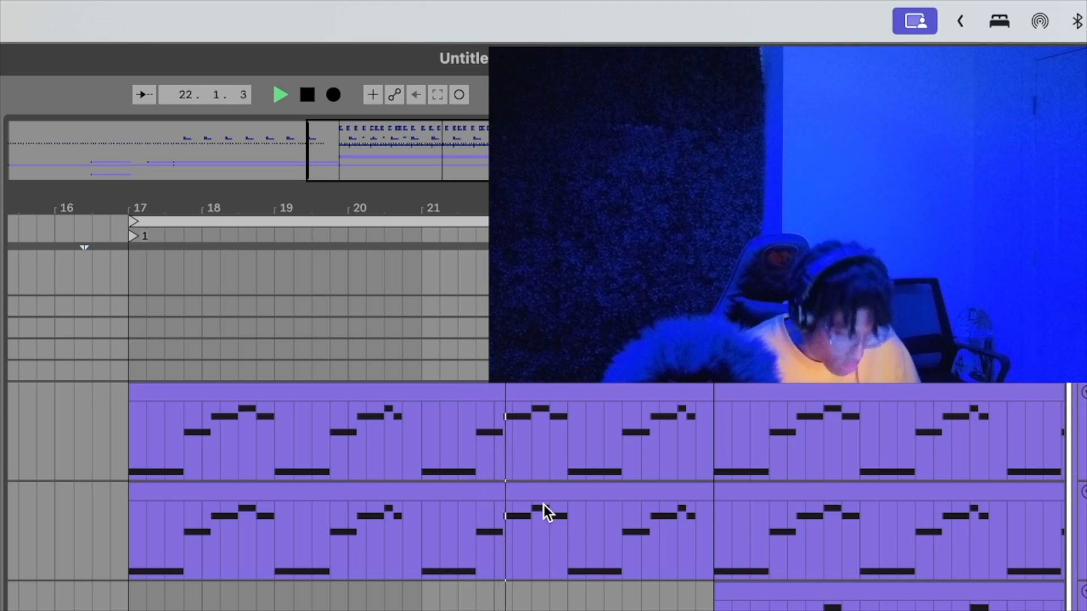
{"action": "scroll", "coordinate": [543, 504], "scroll_direction": "up", "scroll_amount": 4}
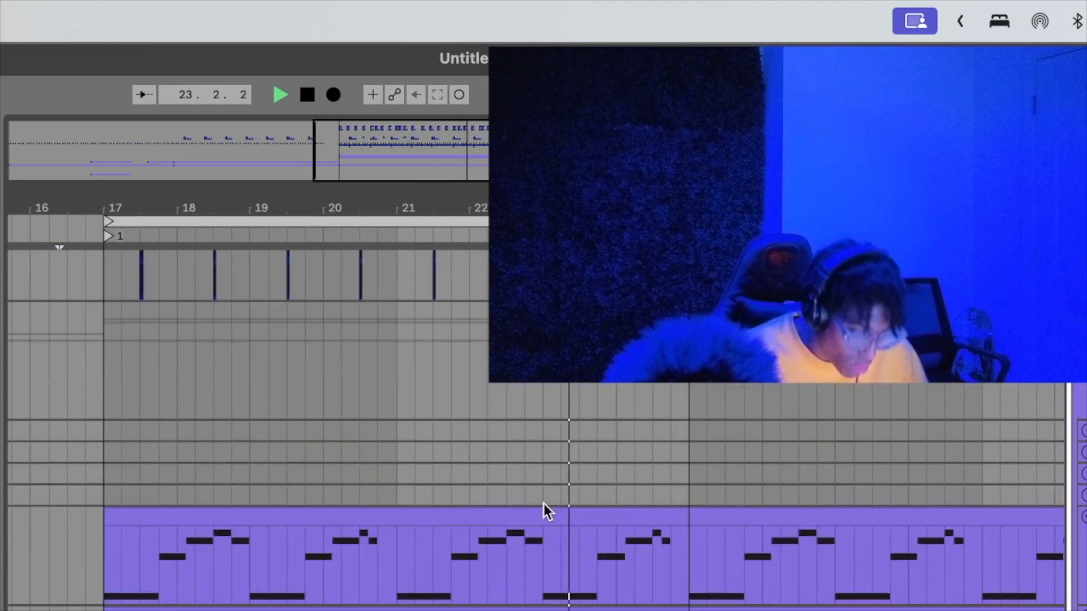
{"action": "left_click_drag", "start_coordinate": [466, 167], "coordinate": [466, 136]}
{"action": "scroll", "coordinate": [478, 506], "scroll_direction": "up", "scroll_amount": 8}
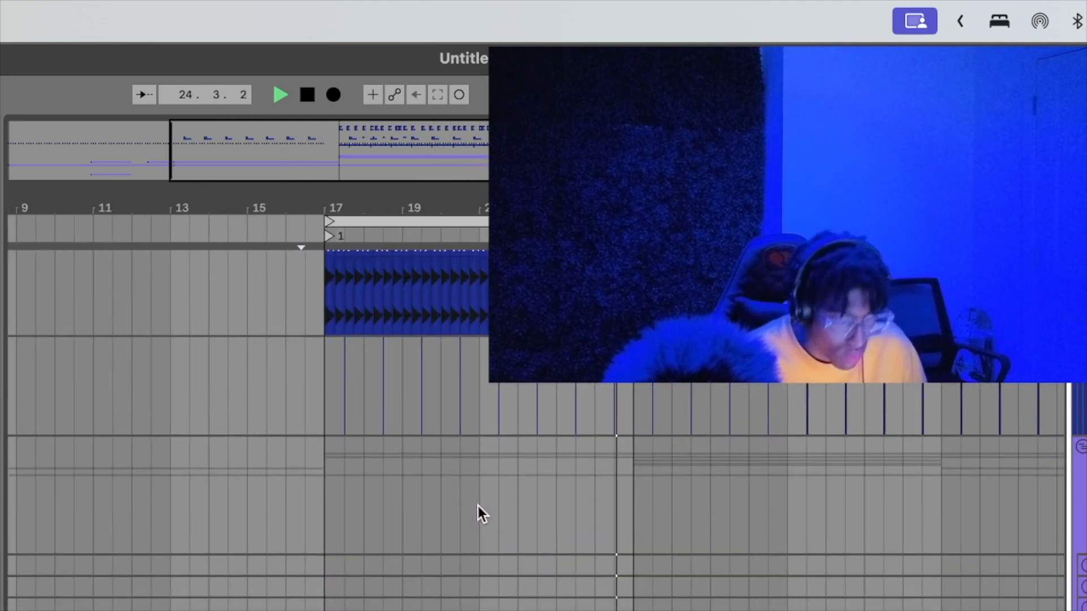
{"action": "left_click_drag", "start_coordinate": [381, 147], "coordinate": [381, 186]}
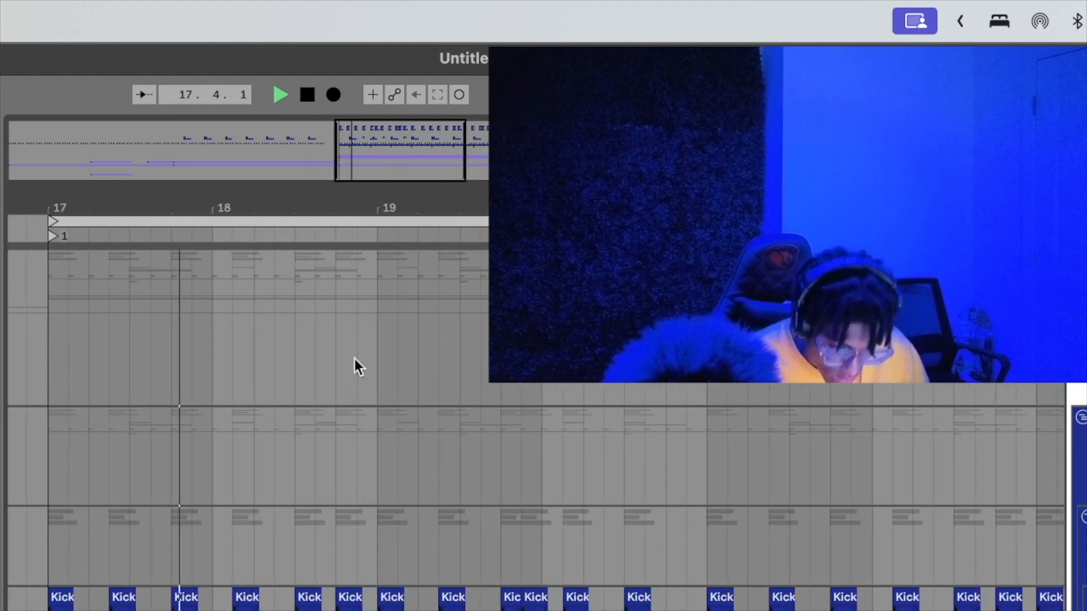
Stop playback and restart it from bar 16 on the kick track to check the transition into bar 17.
{"action": "key", "text": "space"}
{"action": "scroll", "coordinate": [334, 453], "scroll_direction": "left", "scroll_amount": 3}
{"action": "left_click", "coordinate": [324, 491]}
{"action": "scroll", "coordinate": [324, 491], "scroll_direction": "down", "scroll_amount": 4}
{"action": "scroll", "coordinate": [324, 491], "scroll_direction": "down", "scroll_amount": 2}
{"action": "left_click", "coordinate": [185, 483]}
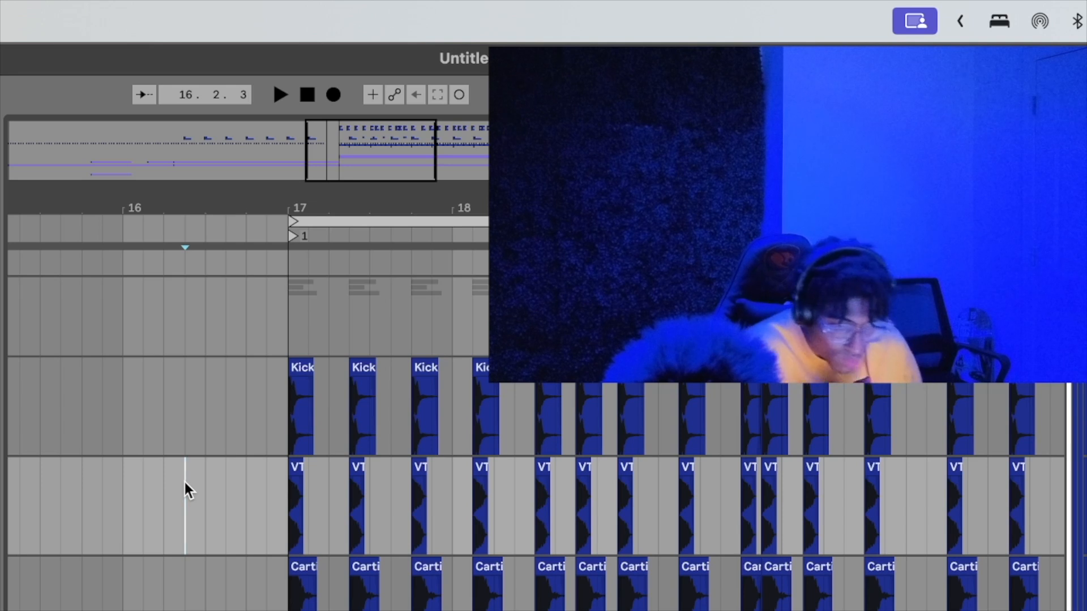
{"action": "left_click_drag", "start_coordinate": [332, 127], "coordinate": [332, 110]}
{"action": "left_click", "coordinate": [201, 427]}
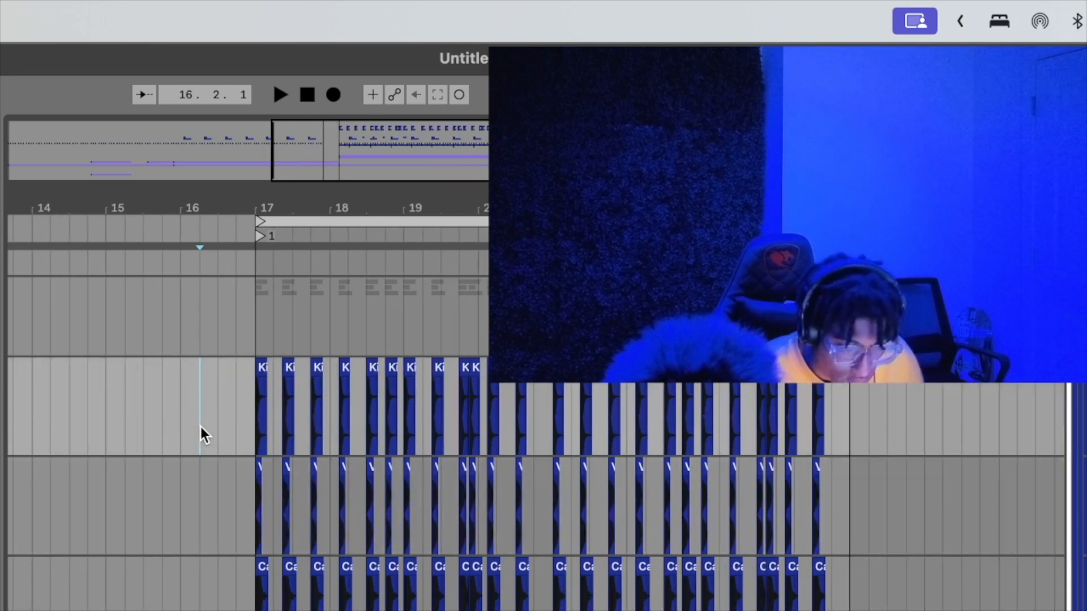
{"action": "key", "text": "Left"}
{"action": "key", "text": "Left"}
{"action": "left_click_drag", "start_coordinate": [350, 174], "coordinate": [349, 214]}
{"action": "key", "text": "space"}
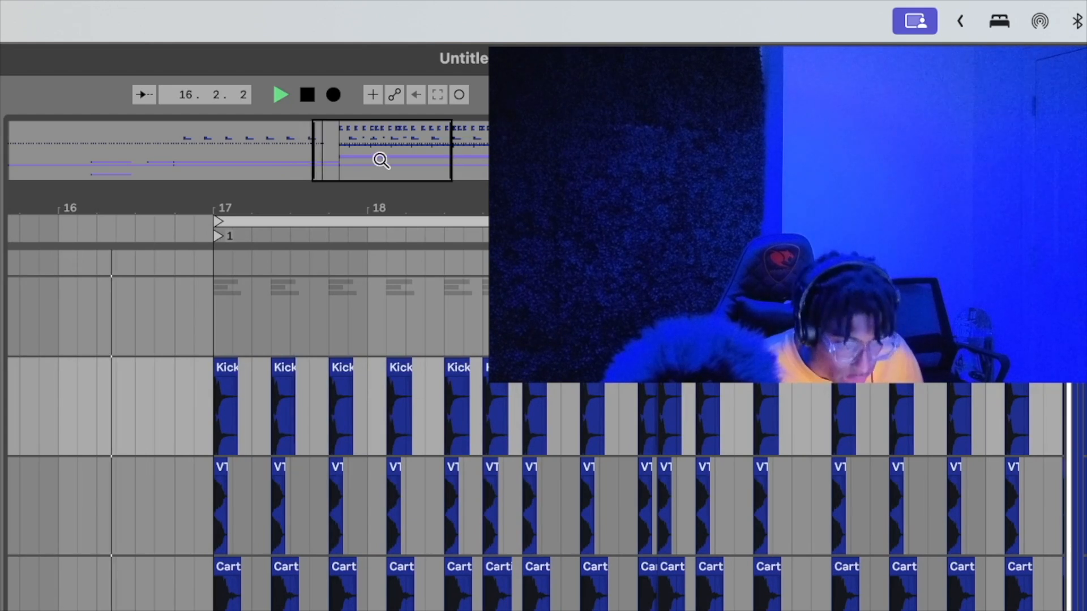
{"action": "left_click_drag", "start_coordinate": [381, 160], "coordinate": [381, 182]}
{"action": "scroll", "coordinate": [291, 371], "scroll_direction": "left", "scroll_amount": 3}
{"action": "scroll", "coordinate": [290, 371], "scroll_direction": "up", "scroll_amount": 2}
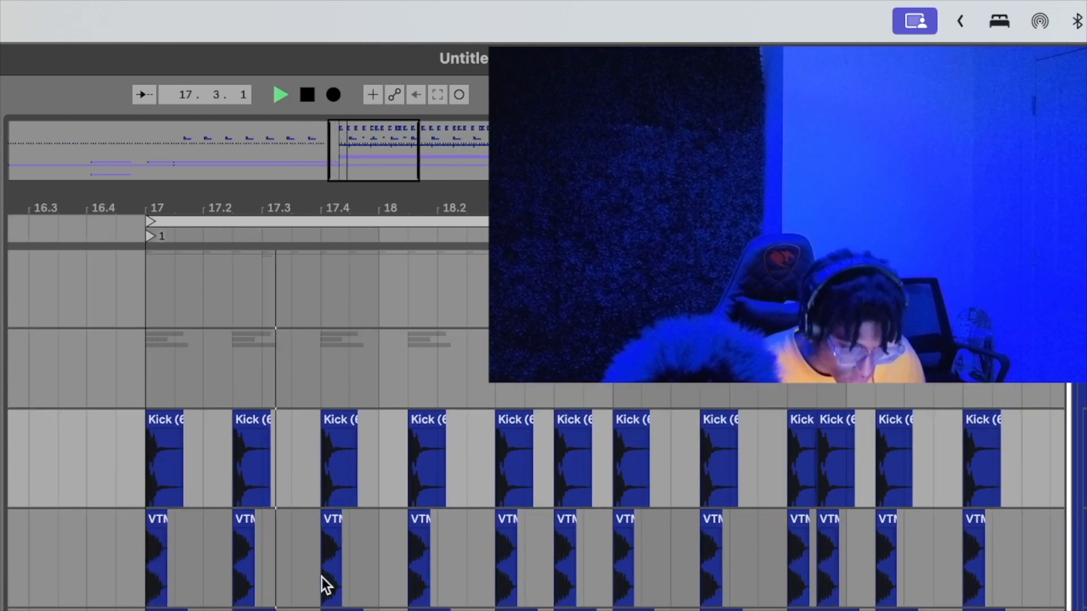
Delete the layered kick hits at 18.1.3 and 17.2.3 across the kick tracks.
{"action": "scroll", "coordinate": [320, 552], "scroll_direction": "down", "scroll_amount": 2}
{"action": "scroll", "coordinate": [320, 552], "scroll_direction": "right", "scroll_amount": 3}
{"action": "left_click_drag", "start_coordinate": [321, 428], "coordinate": [396, 573]}
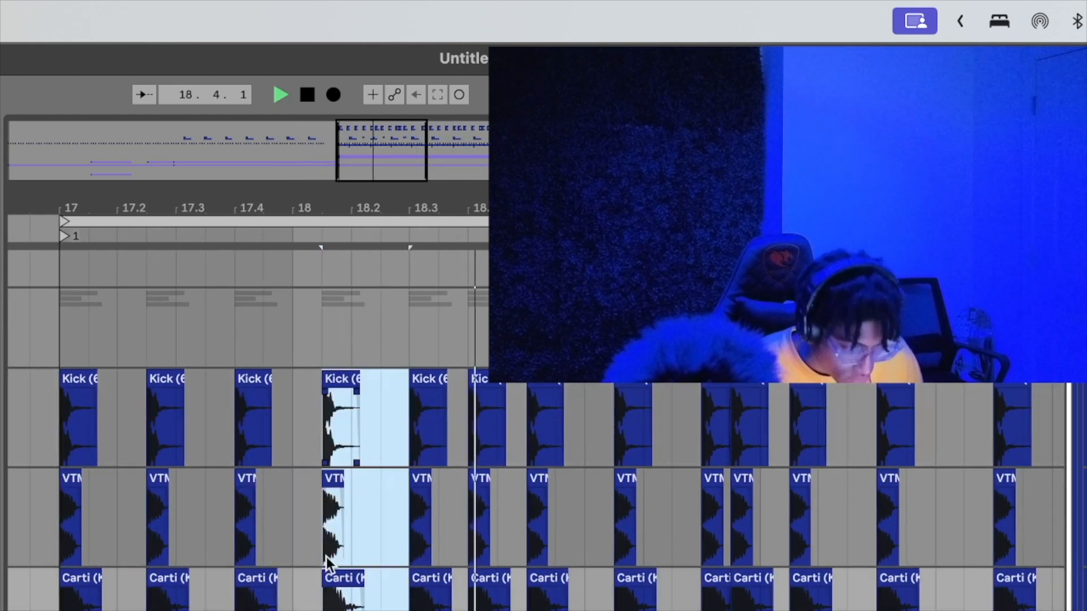
{"action": "key", "text": "Delete"}
{"action": "left_click_drag", "start_coordinate": [61, 420], "coordinate": [117, 560]}
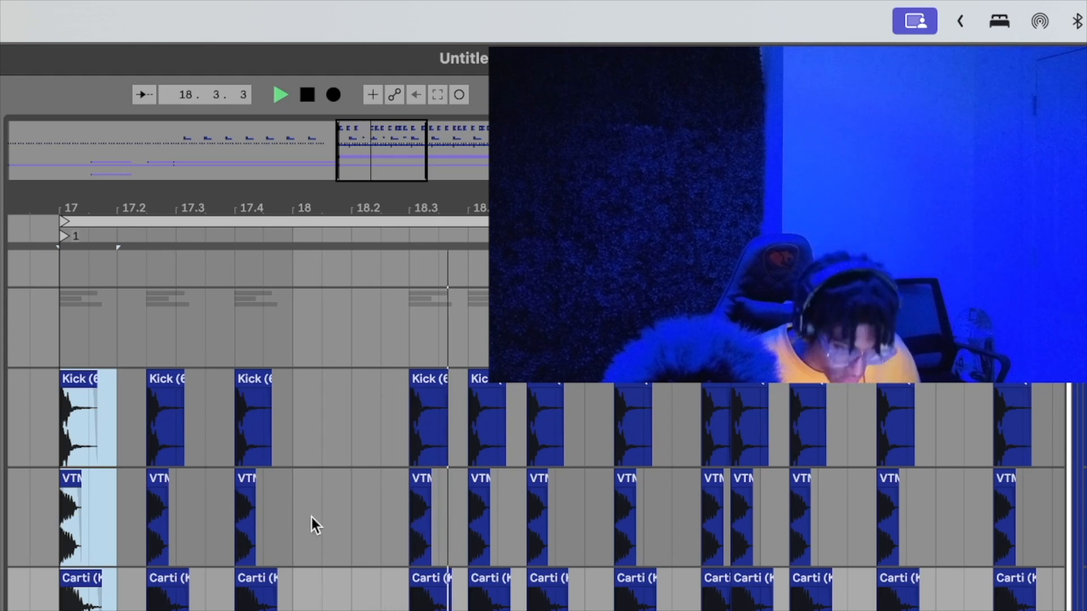
{"action": "left_click_drag", "start_coordinate": [140, 419], "coordinate": [223, 571]}
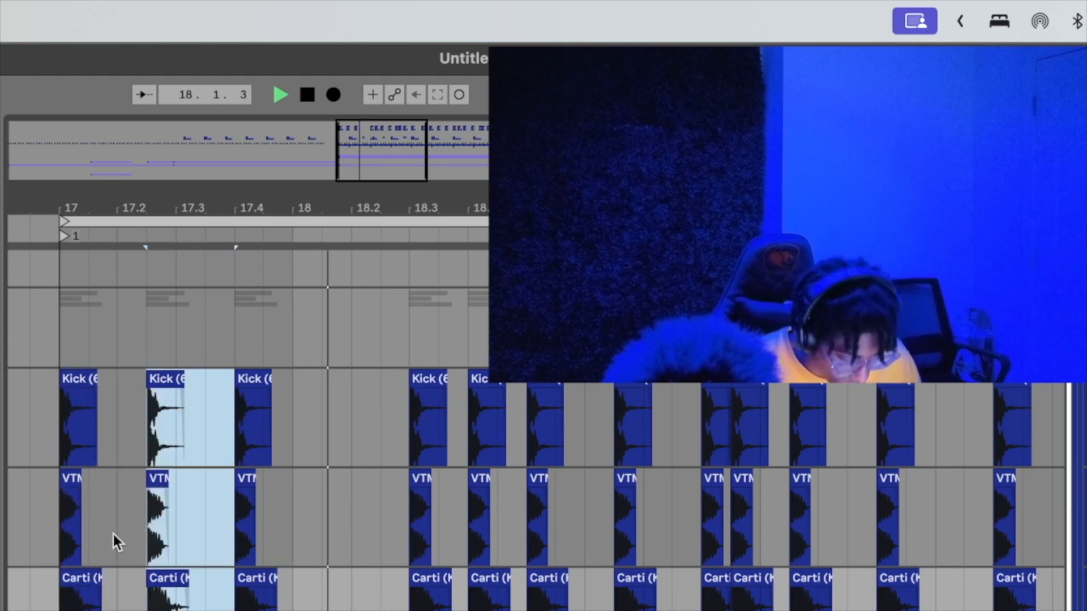
{"action": "key", "text": "Delete"}
Replay the transition from 15.2.3 and from 16.4.3 to check the thinned kick pattern across bars 17–19.
{"action": "left_click", "coordinate": [58, 426]}
{"action": "scroll", "coordinate": [58, 425], "scroll_direction": "left", "scroll_amount": 6}
{"action": "left_click", "coordinate": [57, 425]}
{"action": "key", "text": "space"}
{"action": "key", "text": "space"}
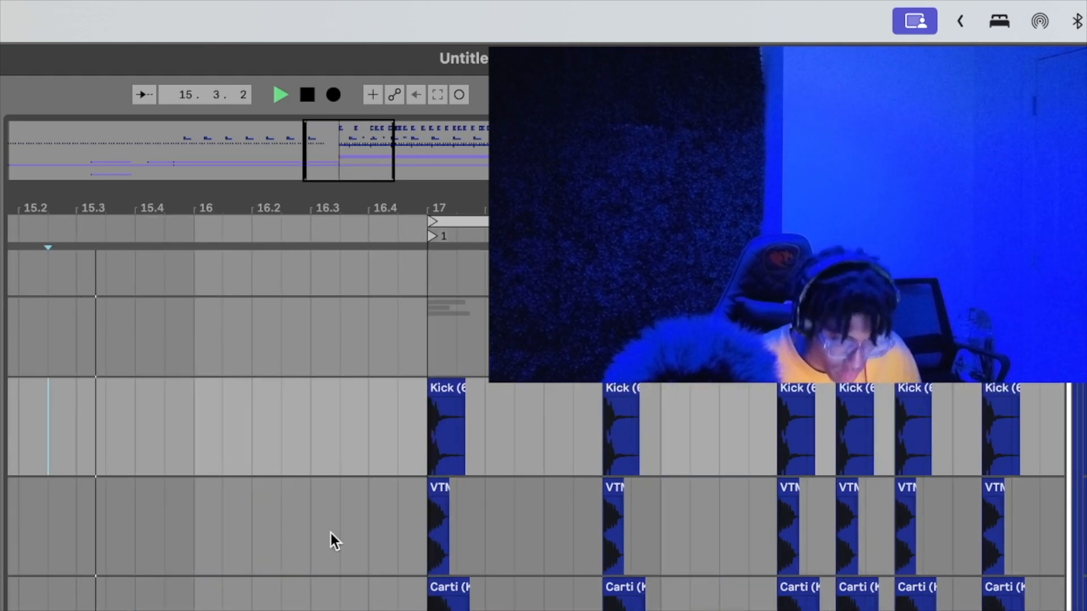
{"action": "scroll", "coordinate": [331, 533], "scroll_direction": "right", "scroll_amount": 2}
{"action": "scroll", "coordinate": [535, 452], "scroll_direction": "right", "scroll_amount": 2}
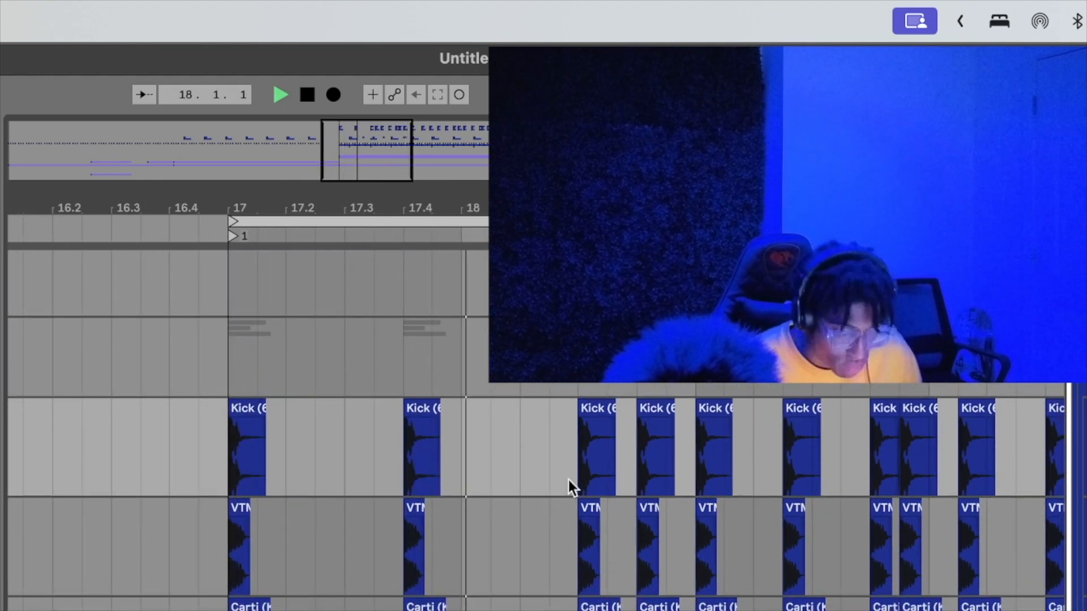
{"action": "scroll", "coordinate": [620, 592], "scroll_direction": "right", "scroll_amount": 2}
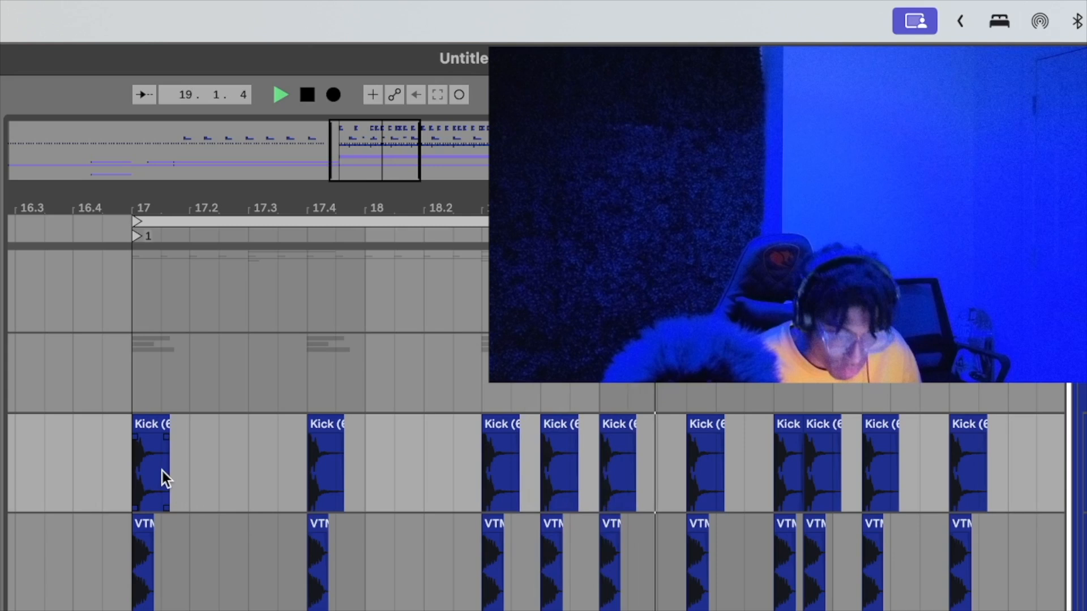
{"action": "left_click", "coordinate": [104, 471]}
{"action": "key", "text": "space"}
{"action": "key", "text": "space"}
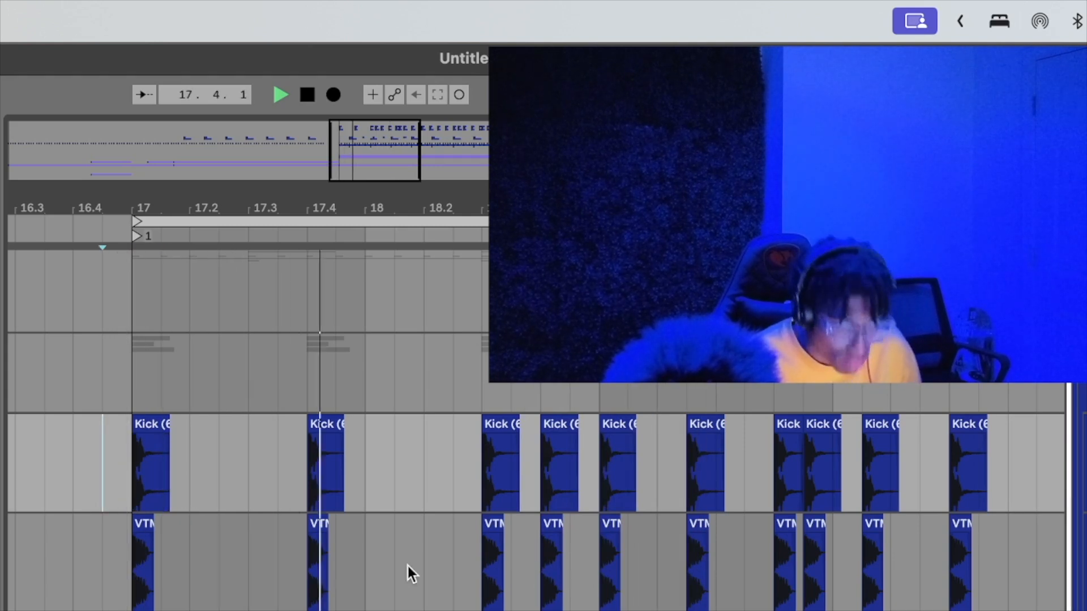
Paste a layered kick hit at 17.4.3 and replay from 16.4.3.
{"action": "left_click", "coordinate": [339, 482]}
{"action": "key", "text": "super+v"}
{"action": "left_click", "coordinate": [160, 461]}
{"action": "key", "text": "Left"}
{"action": "key", "text": "Left"}
{"action": "key", "text": "space"}
{"action": "key", "text": "space"}
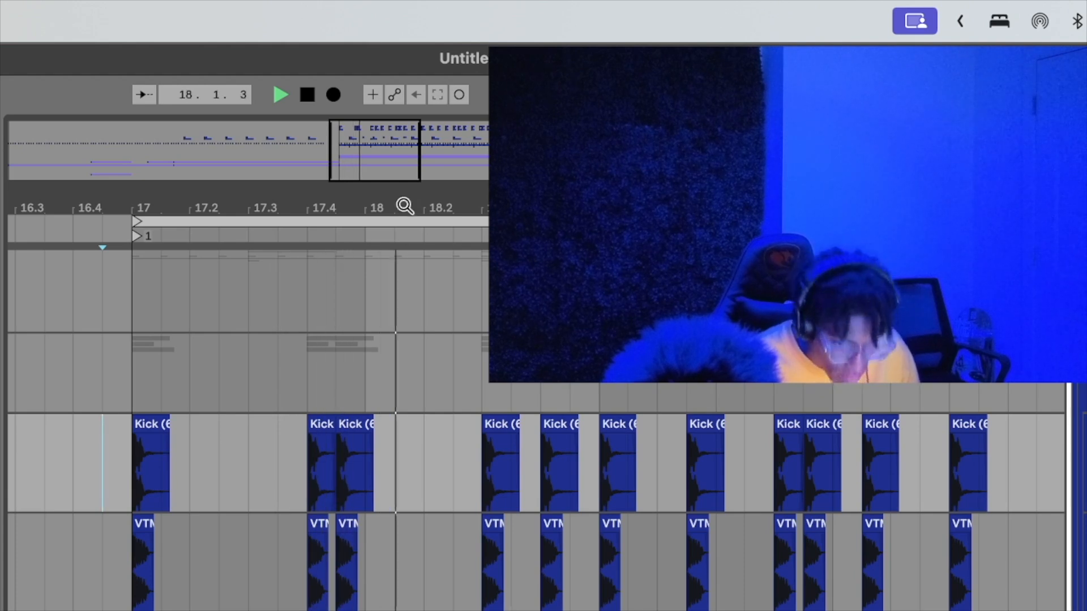
Restart playback and examine the spacing of the kick hits from bar 17 to bar 19 more closely.
{"action": "key", "text": "space"}
{"action": "key", "text": "space"}
{"action": "left_click_drag", "start_coordinate": [377, 168], "coordinate": [377, 189]}
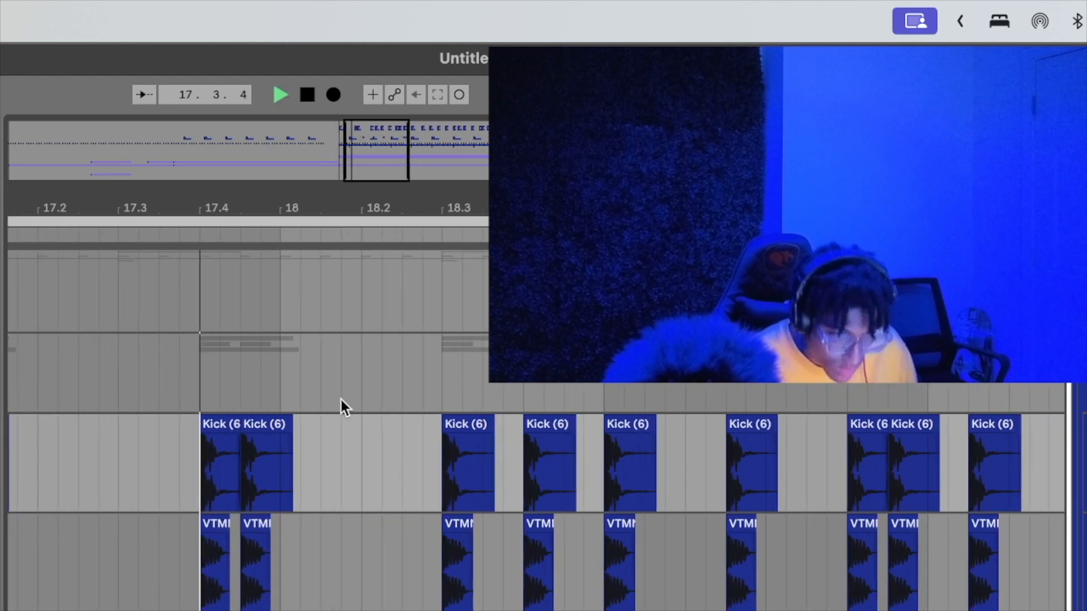
{"action": "key", "text": "space"}
{"action": "key", "text": "space"}
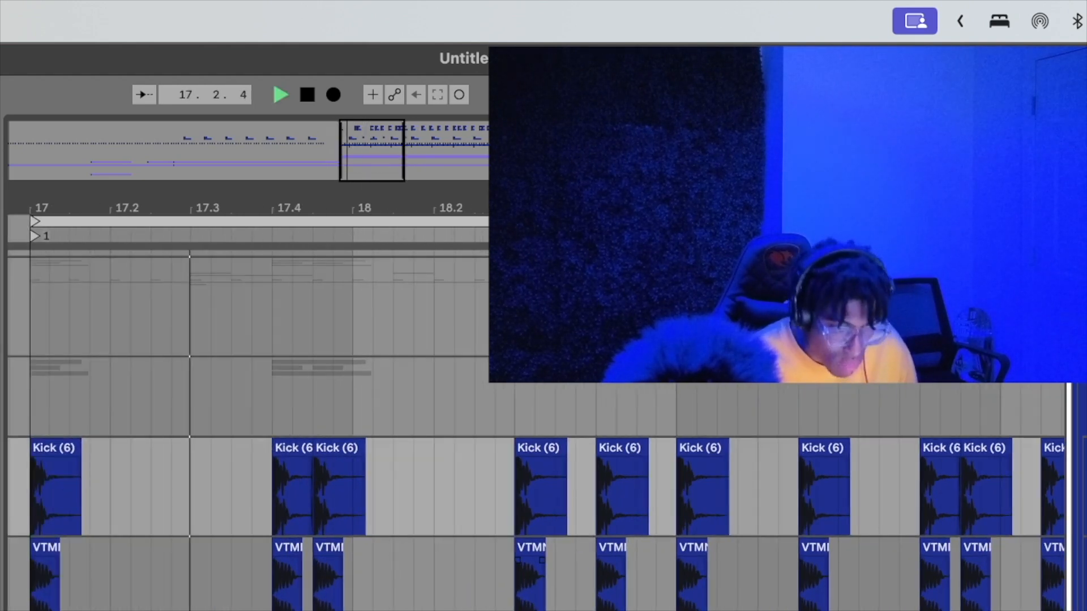
{"action": "scroll", "coordinate": [662, 609], "scroll_direction": "right", "scroll_amount": 2}
{"action": "scroll", "coordinate": [663, 609], "scroll_direction": "down", "scroll_amount": 1}
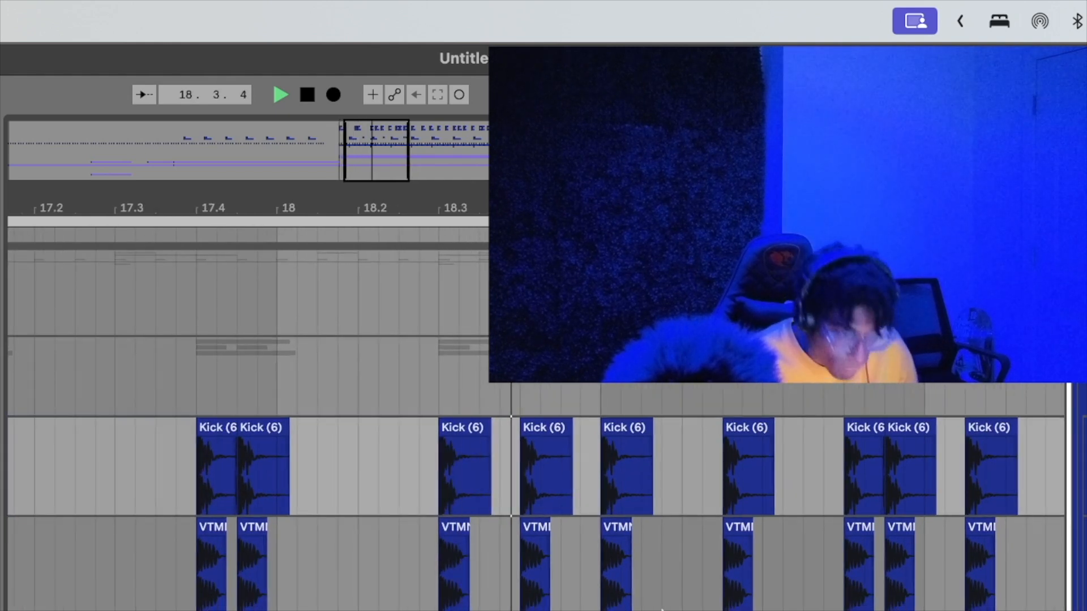
Delete the layered kick hit at bar 19, paste one at 18.4.3 and replay from 18.3.
{"action": "left_click_drag", "start_coordinate": [596, 478], "coordinate": [681, 544]}
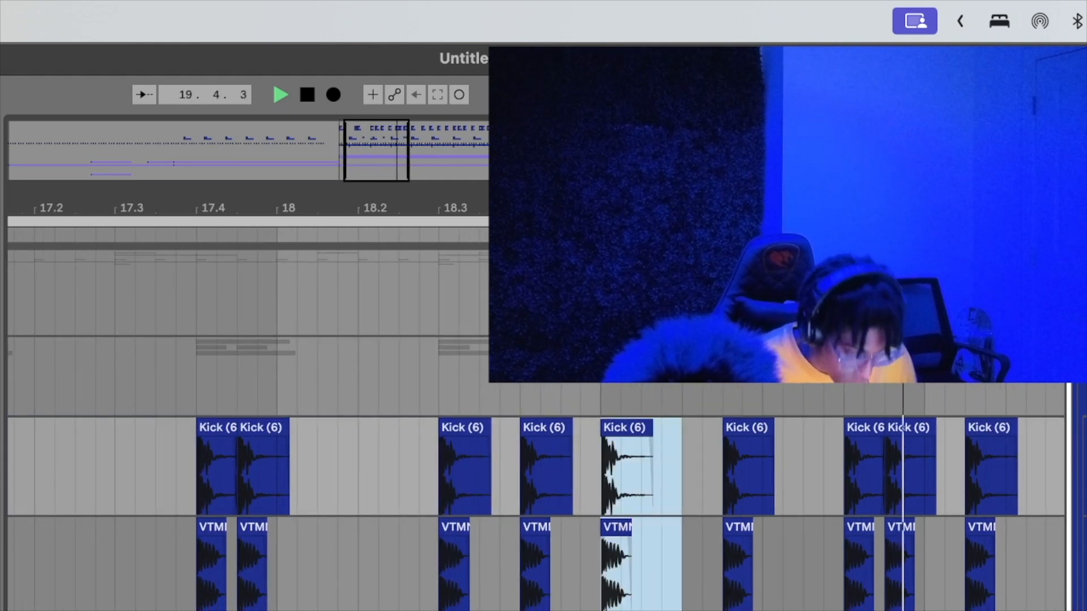
{"action": "key", "text": "Delete"}
{"action": "left_click", "coordinate": [562, 474]}
{"action": "key", "text": "super+v"}
{"action": "left_click", "coordinate": [465, 470]}
{"action": "key", "text": "Left"}
{"action": "key", "text": "space"}
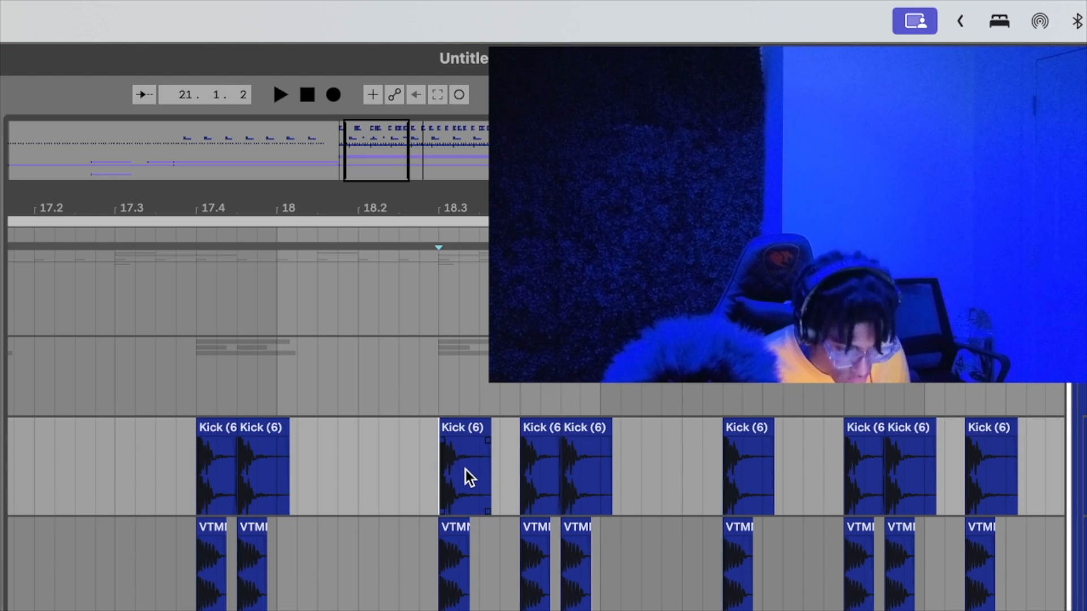
{"action": "key", "text": "space"}
Replay the kick pattern from 17.4 several times to check the hits leading into bar 19.
{"action": "left_click", "coordinate": [213, 457]}
{"action": "key", "text": "space"}
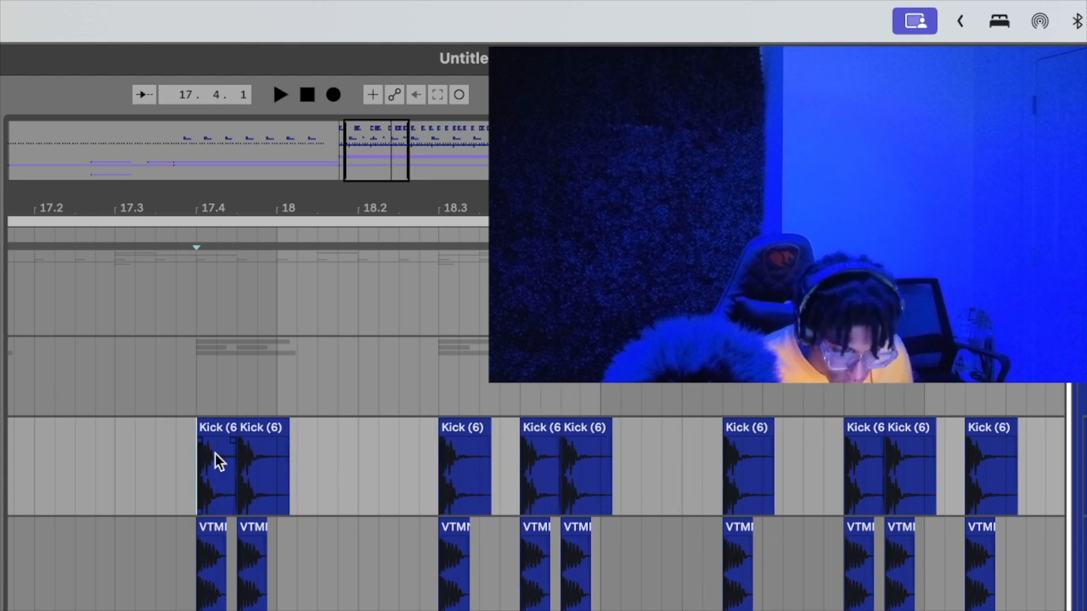
{"action": "key", "text": "space"}
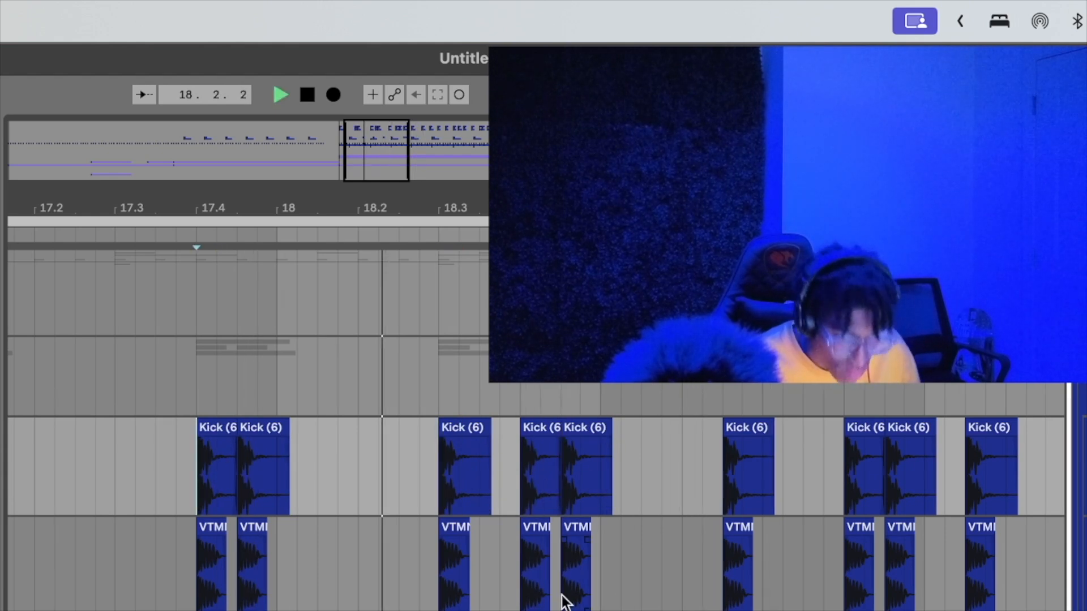
{"action": "left_click", "coordinate": [660, 592]}
{"action": "left_click", "coordinate": [194, 476]}
{"action": "key", "text": "space"}
{"action": "key", "text": "space"}
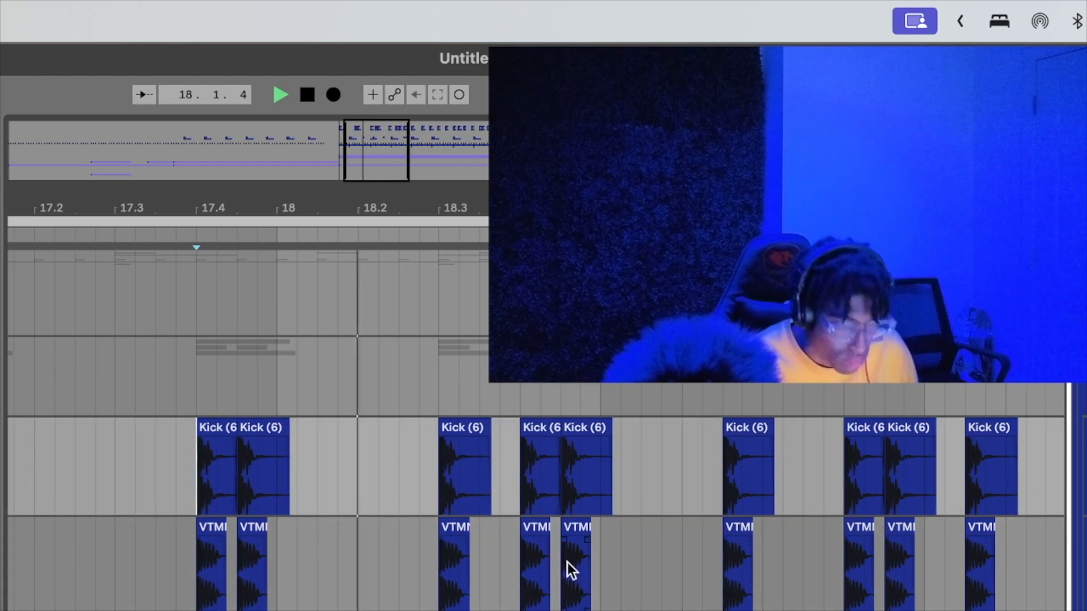
{"action": "key", "text": "space"}
{"action": "key", "text": "space"}
Paste layered kick hits at 18.3.3 and 18.4.3 to form a run of four, and restart playback.
{"action": "left_click", "coordinate": [478, 487]}
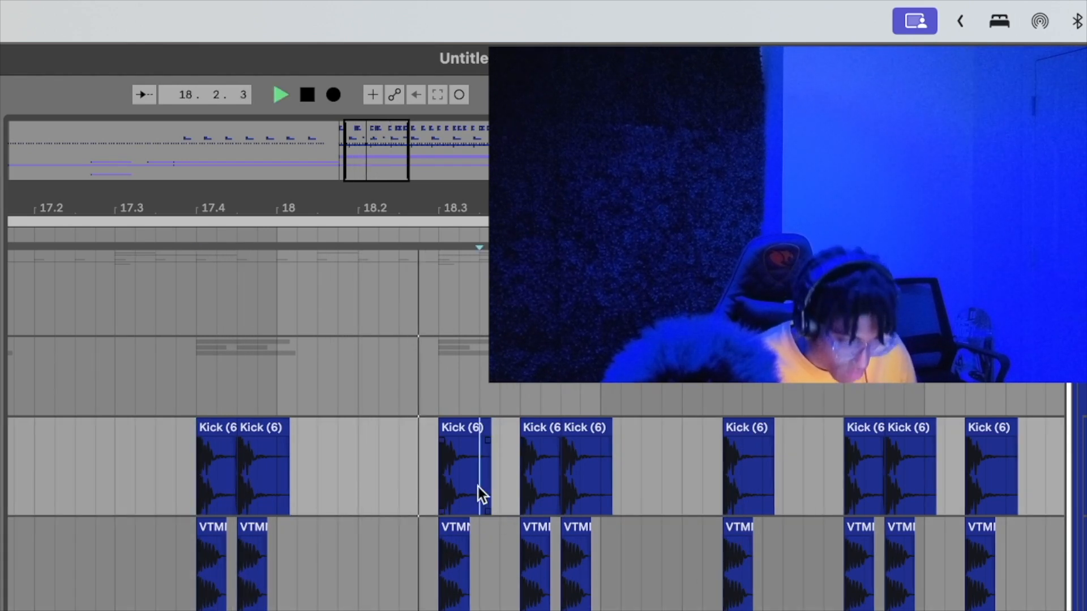
{"action": "key", "text": "super+v"}
{"action": "left_click", "coordinate": [437, 483]}
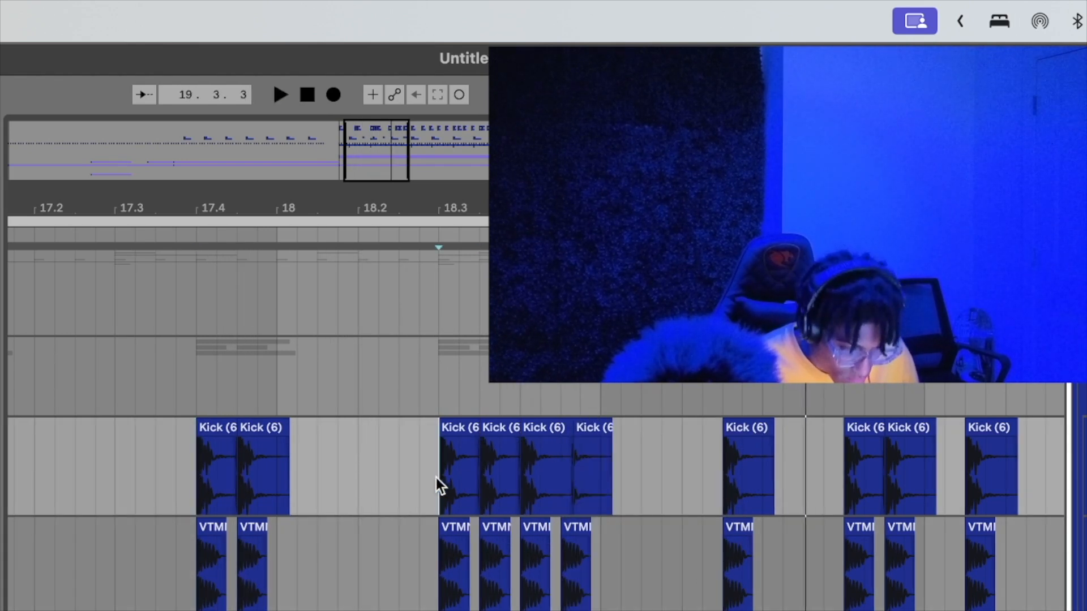
{"action": "left_click", "coordinate": [560, 475]}
{"action": "key", "text": "super+v"}
{"action": "left_click", "coordinate": [458, 496]}
{"action": "key", "text": "space"}
{"action": "key", "text": "space"}
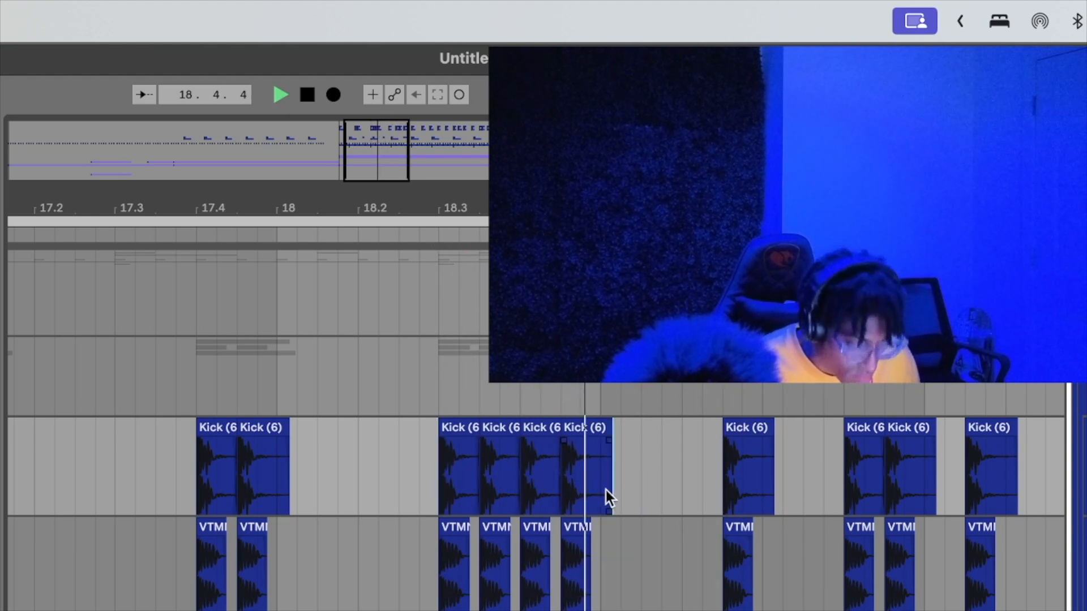
Replay the kick run from 17.4 and delete its last layered hit at 18.4.3.
{"action": "left_click", "coordinate": [196, 371]}
{"action": "key", "text": "space"}
{"action": "key", "text": "space"}
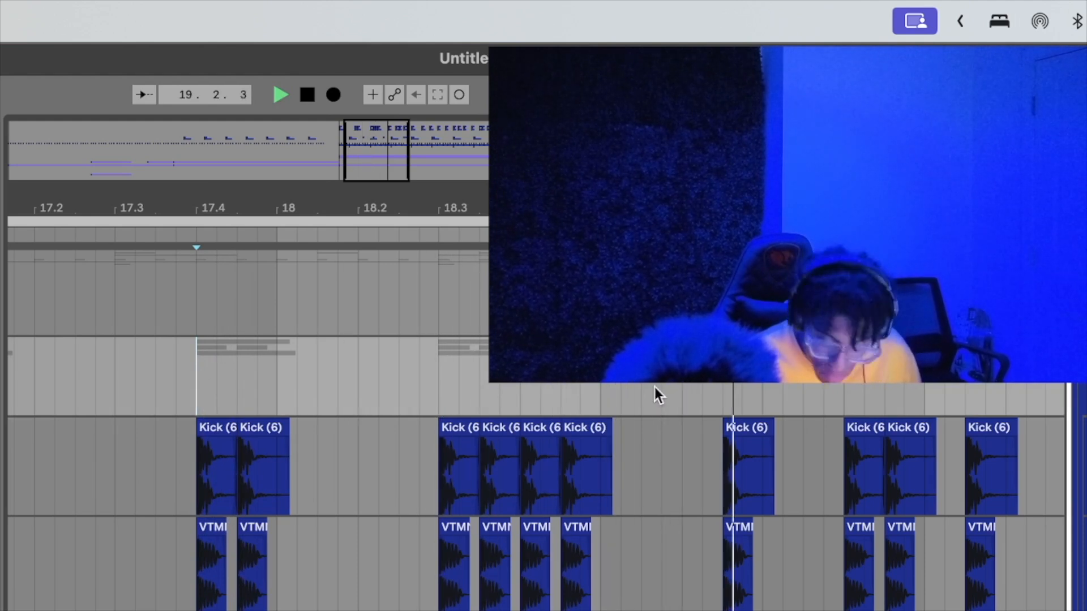
{"action": "left_click_drag", "start_coordinate": [314, 203], "coordinate": [388, 157]}
{"action": "left_click", "coordinate": [248, 241]}
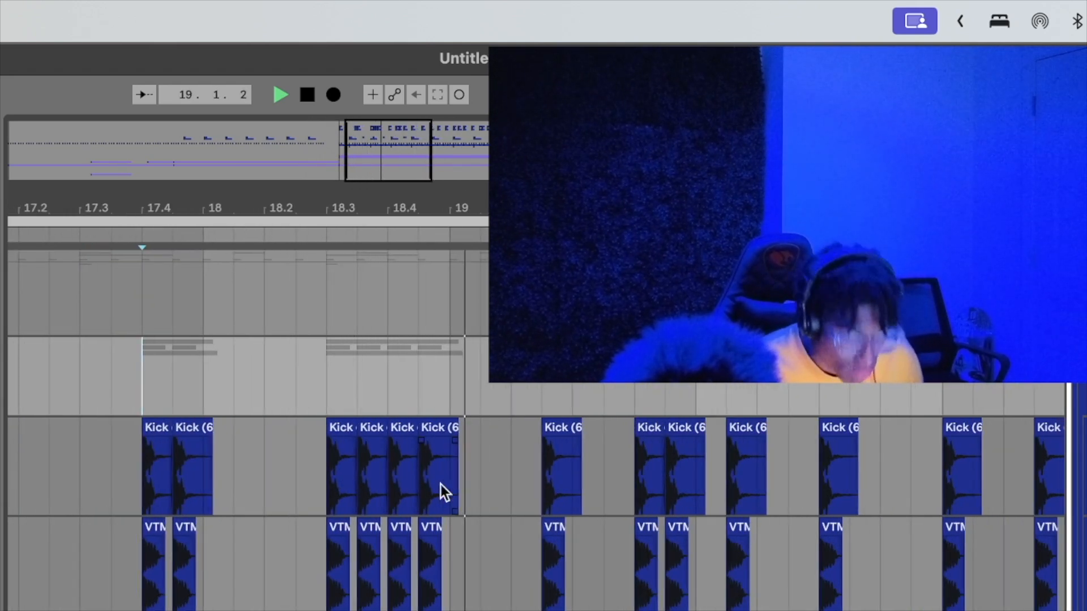
{"action": "left_click_drag", "start_coordinate": [416, 475], "coordinate": [476, 544]}
{"action": "key", "text": "Delete"}
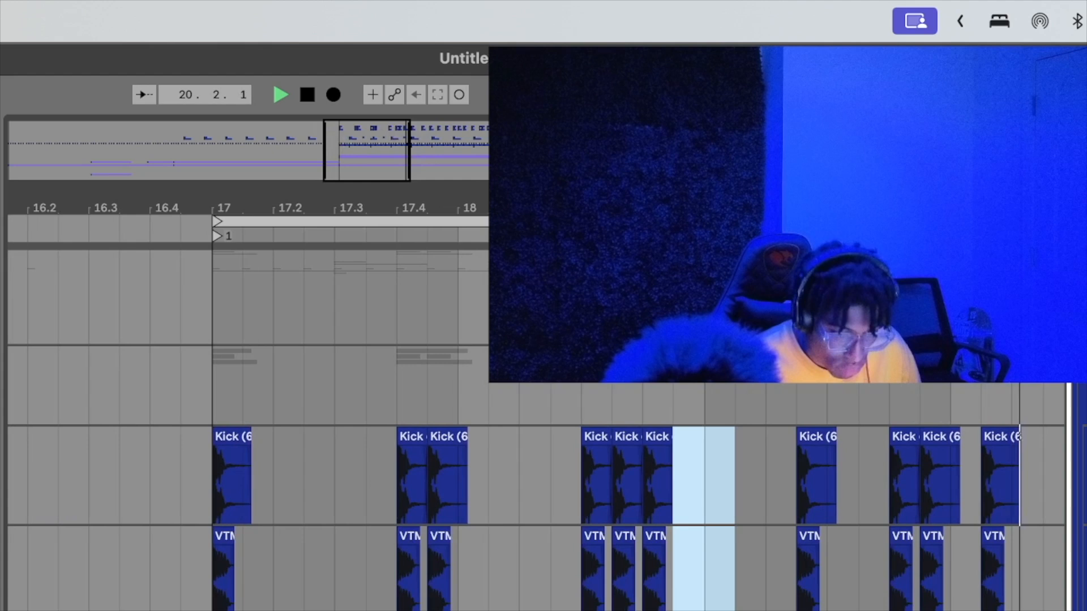
Play the kick pattern from bar 17 and check the run of three closely spaced hits from 18.3.
{"action": "left_click", "coordinate": [214, 494]}
{"action": "key", "text": "space"}
{"action": "key", "text": "space"}
{"action": "scroll", "coordinate": [478, 525], "scroll_direction": "right", "scroll_amount": 2}
{"action": "scroll", "coordinate": [478, 525], "scroll_direction": "up", "scroll_amount": 1}
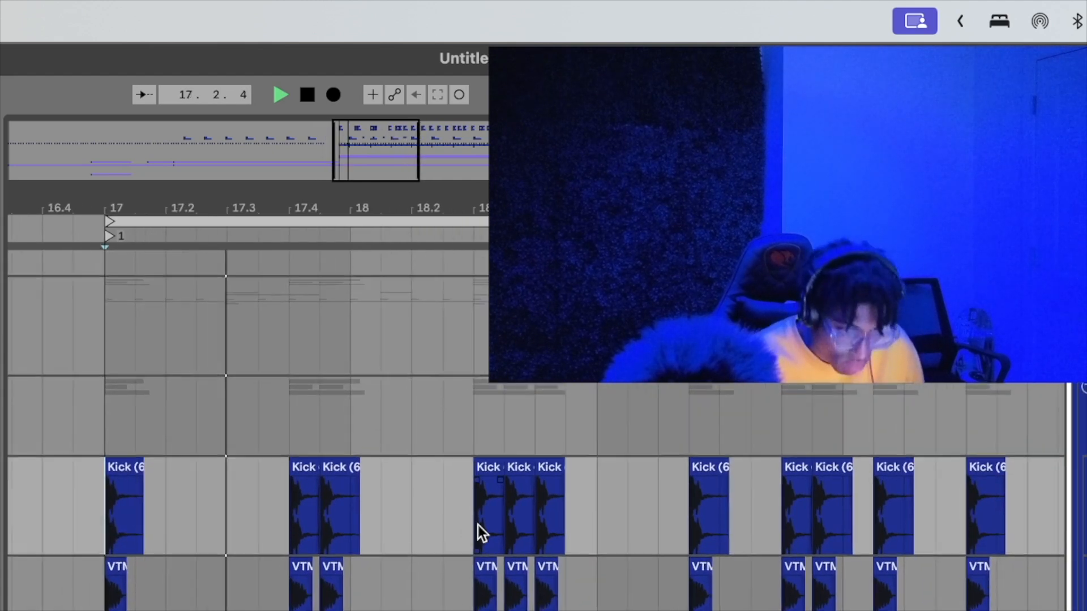
{"action": "left_click", "coordinate": [536, 517]}
{"action": "key", "text": "Left"}
{"action": "key", "text": "Left"}
{"action": "key", "text": "space"}
{"action": "key", "text": "space"}
Replay from 16.4.3 to check how the paired kick hits at 17.4 follow the first hit.
{"action": "left_click", "coordinate": [83, 423]}
{"action": "key", "text": "space"}
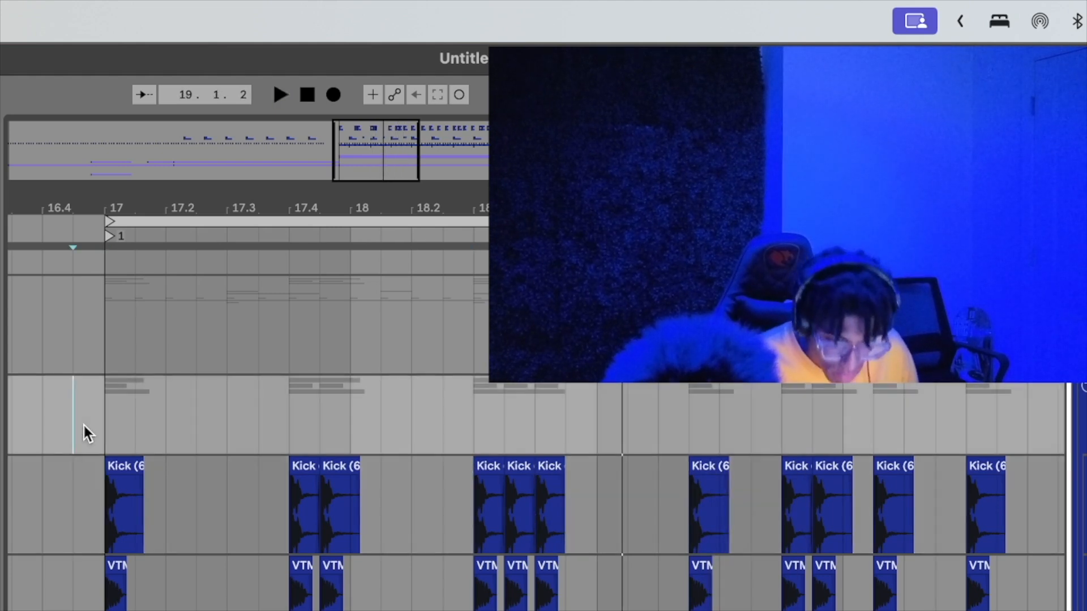
{"action": "key", "text": "space"}
{"action": "left_click_drag", "start_coordinate": [351, 148], "coordinate": [351, 164]}
{"action": "key", "text": "space"}
{"action": "key", "text": "space"}
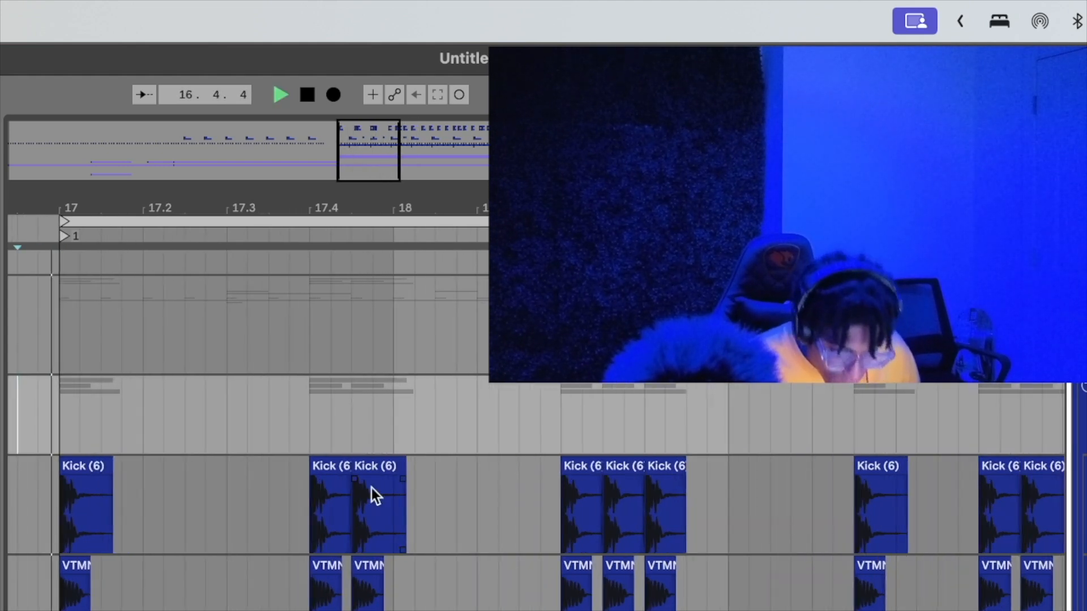
Shift the pair of layered kick hits starting at 17.4 so they start at 17.4.3 and bar 18.
{"action": "scroll", "coordinate": [371, 488], "scroll_direction": "left", "scroll_amount": 2}
{"action": "left_click_drag", "start_coordinate": [374, 501], "coordinate": [500, 610]}
{"action": "key", "text": "Right"}
{"action": "left_click", "coordinate": [120, 512]}
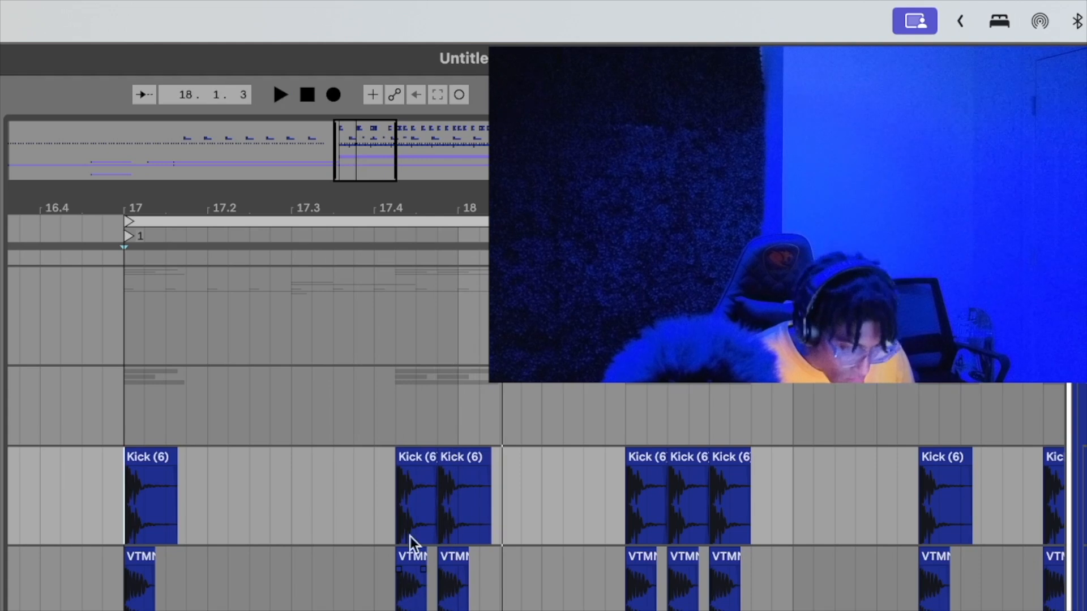
{"action": "key", "text": "super+z"}
{"action": "key", "text": "Right"}
{"action": "key", "text": "Right"}
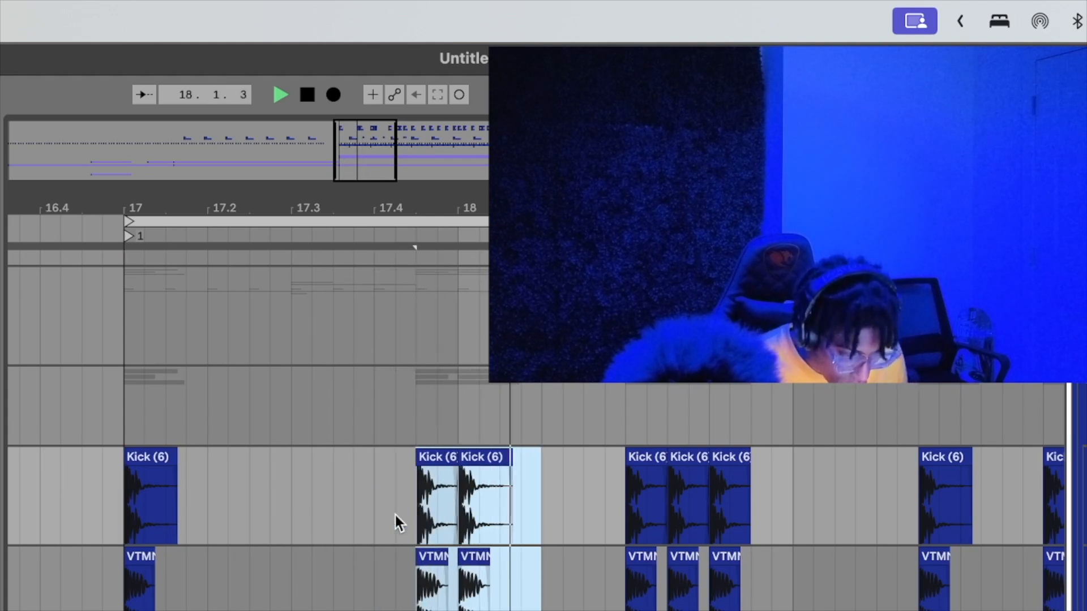
Replay from bar 17, delete the layered kick hit at the start of bar 18 and replay.
{"action": "left_click", "coordinate": [115, 511]}
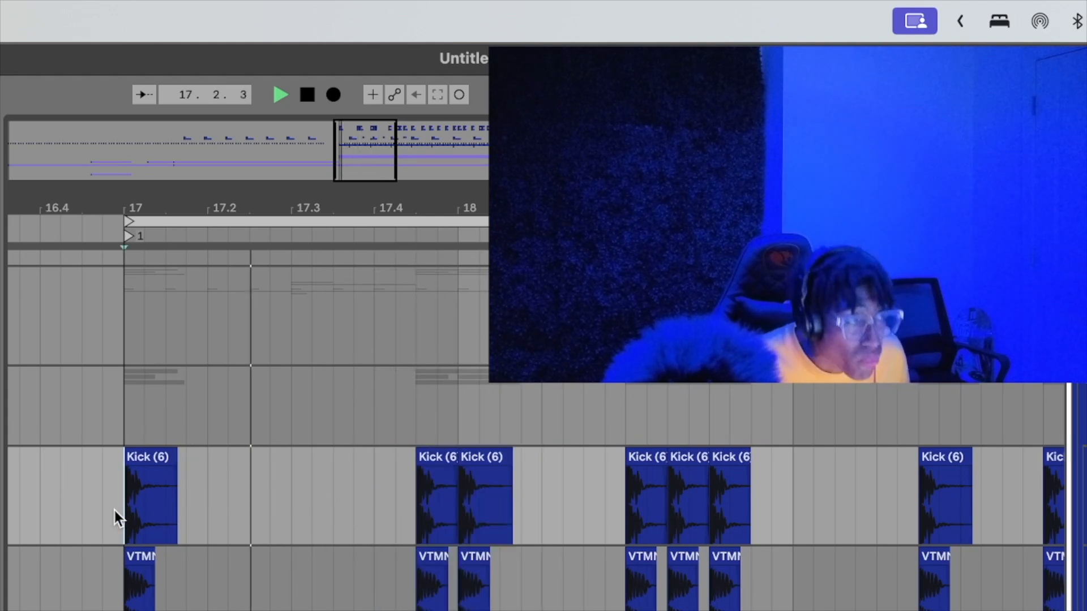
{"action": "key", "text": "space"}
{"action": "key", "text": "space"}
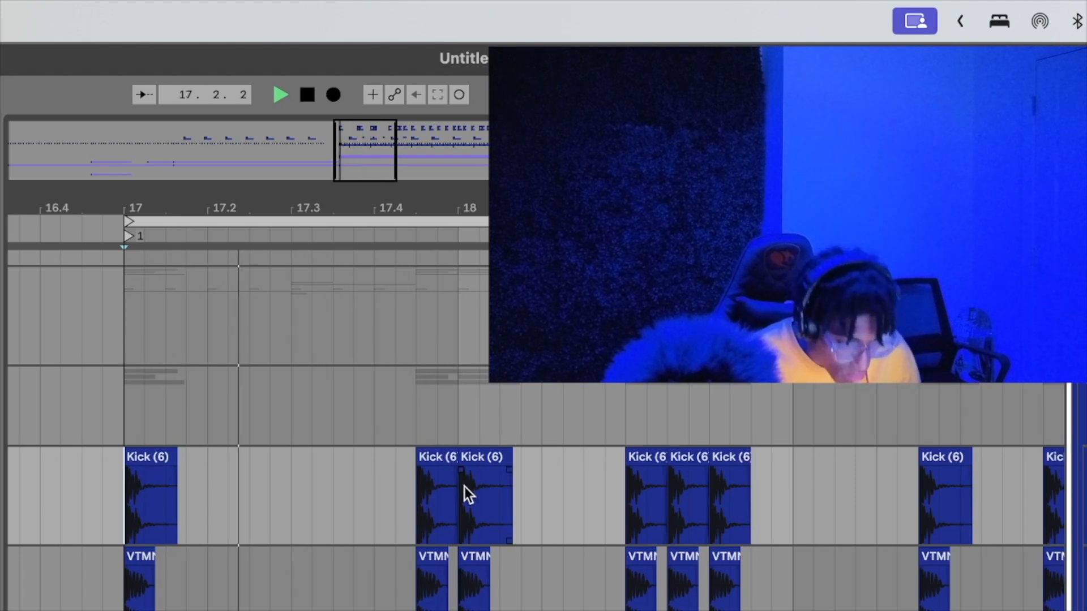
{"action": "left_click", "coordinate": [459, 495]}
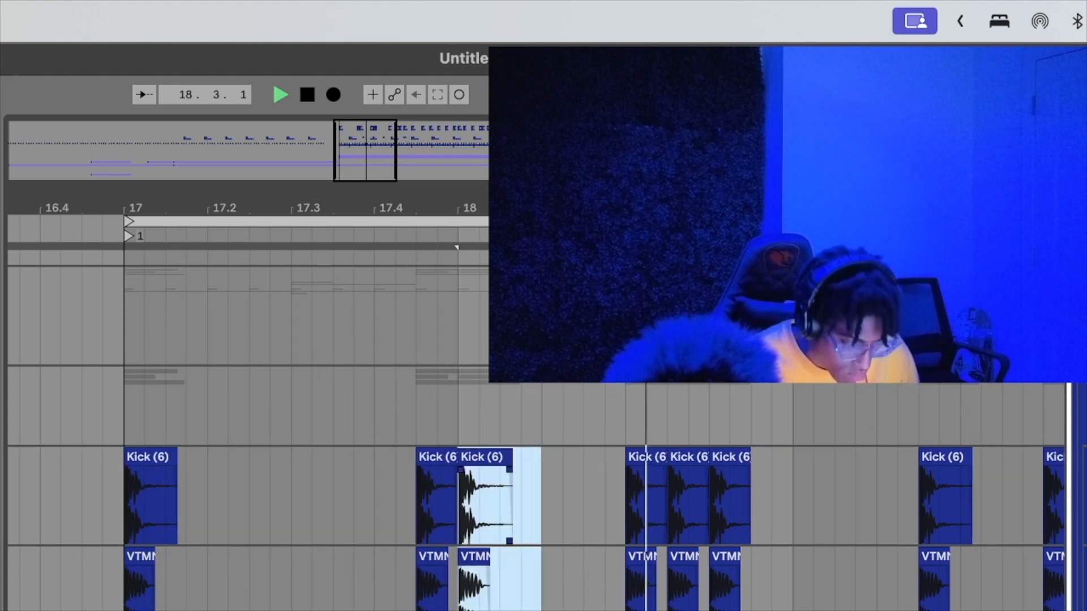
{"action": "key", "text": "BackSpace"}
{"action": "left_click", "coordinate": [110, 518]}
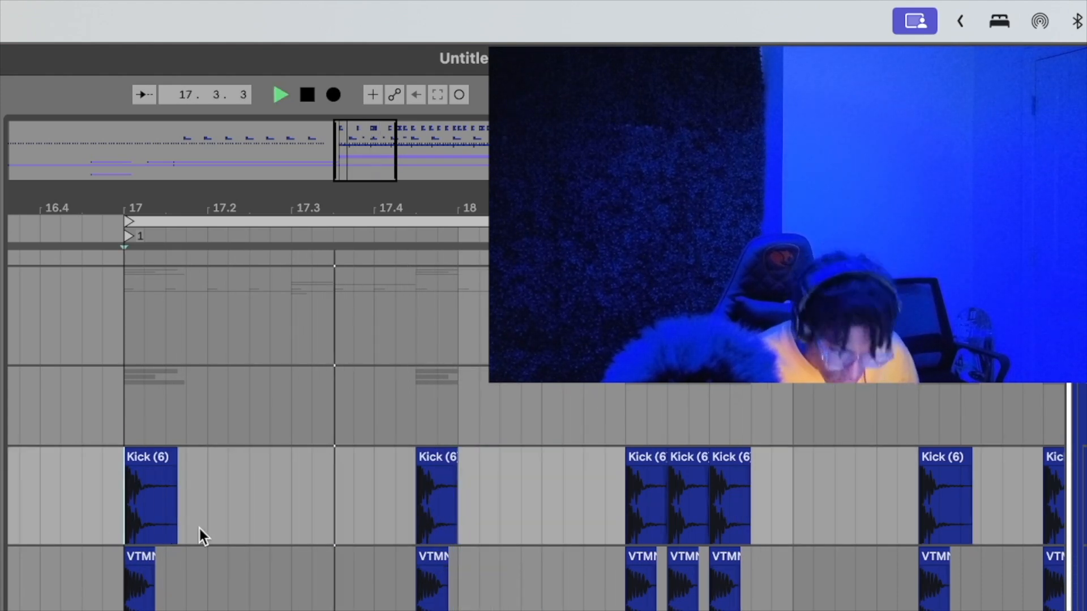
Copy the layered kick hit at bar 17 to 18.2 and replay from bar 17.
{"action": "left_click_drag", "start_coordinate": [123, 490], "coordinate": [186, 565]}
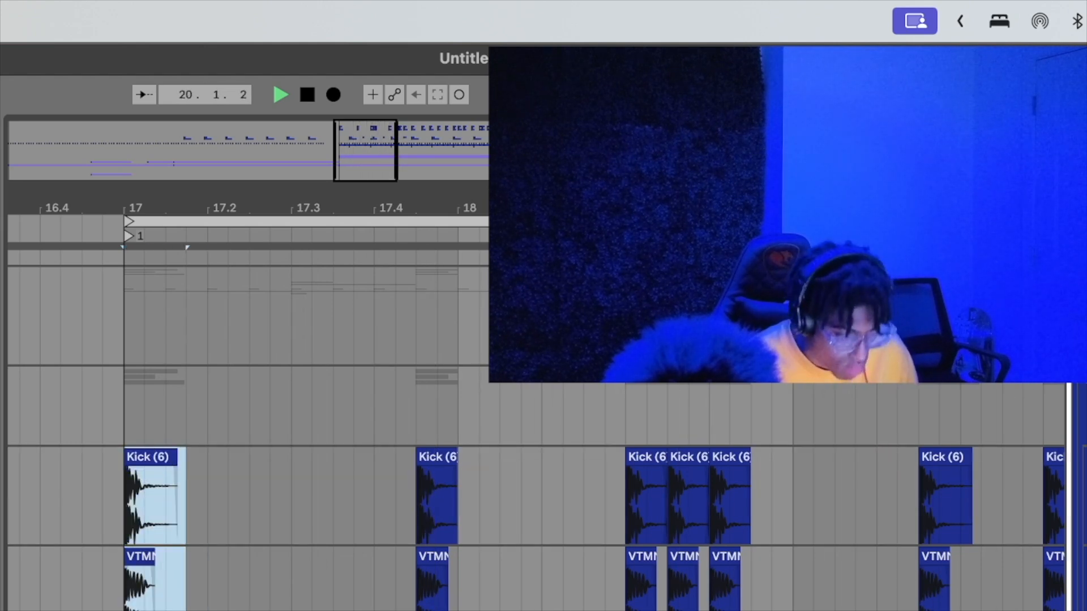
{"action": "left_click", "coordinate": [186, 566]}
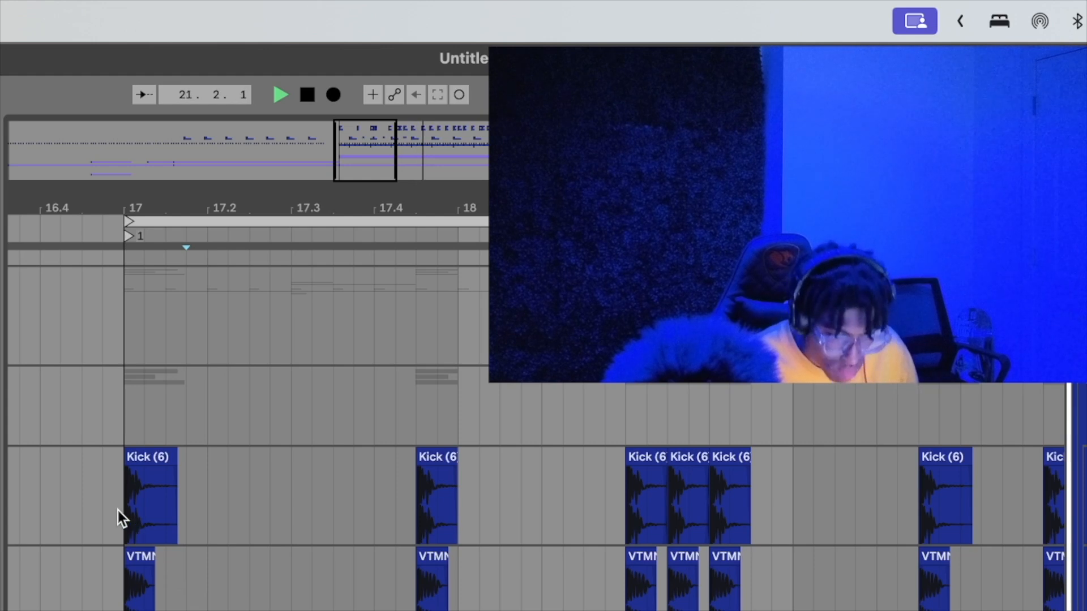
{"action": "left_click_drag", "start_coordinate": [117, 511], "coordinate": [207, 566]}
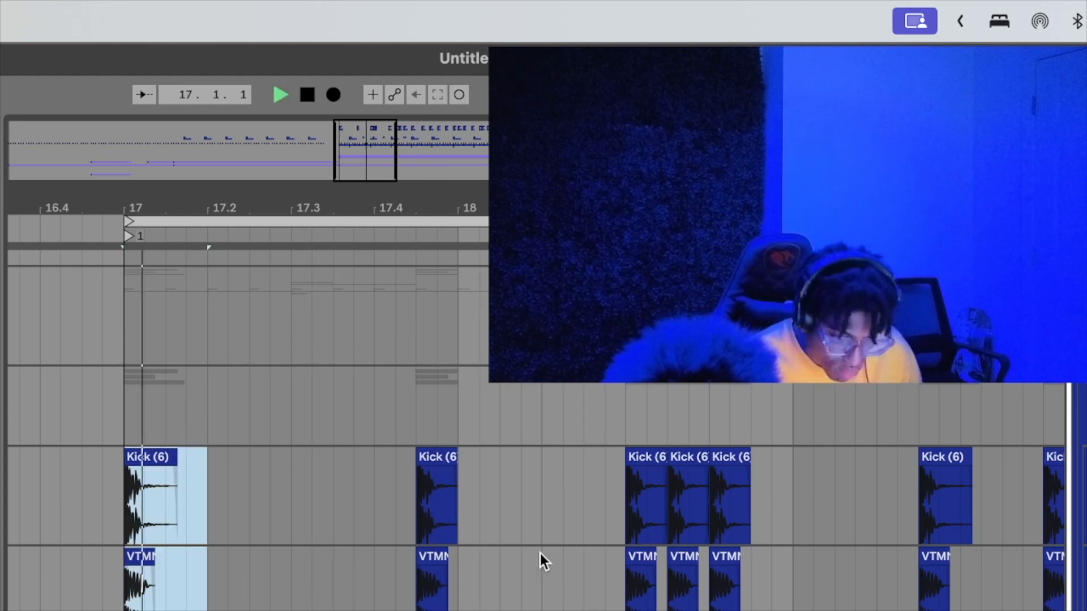
{"action": "left_click", "coordinate": [522, 519]}
{"action": "key", "text": "super+v"}
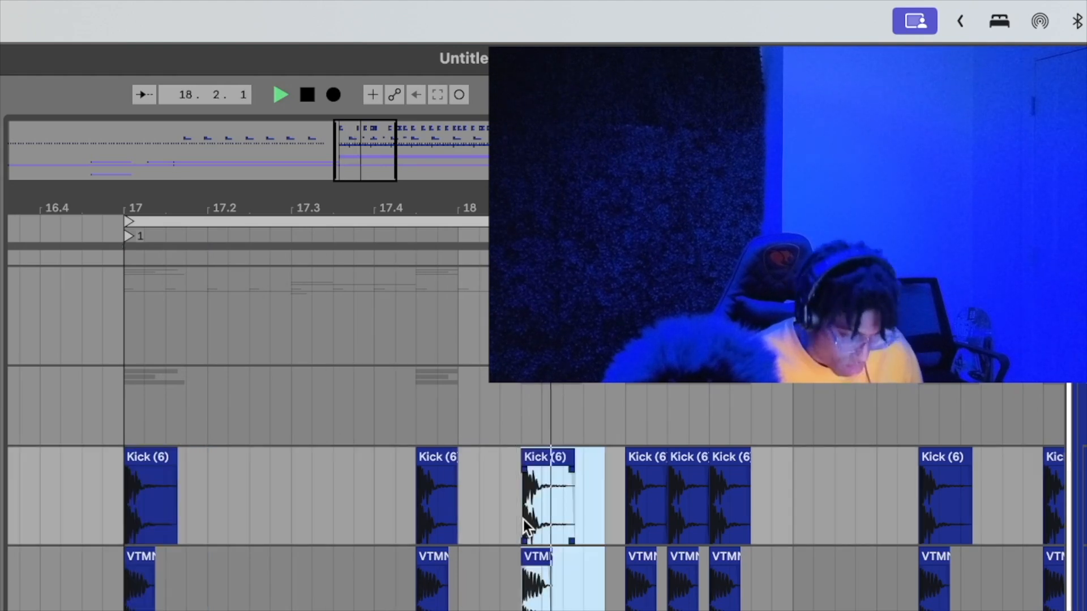
{"action": "key", "text": "Right"}
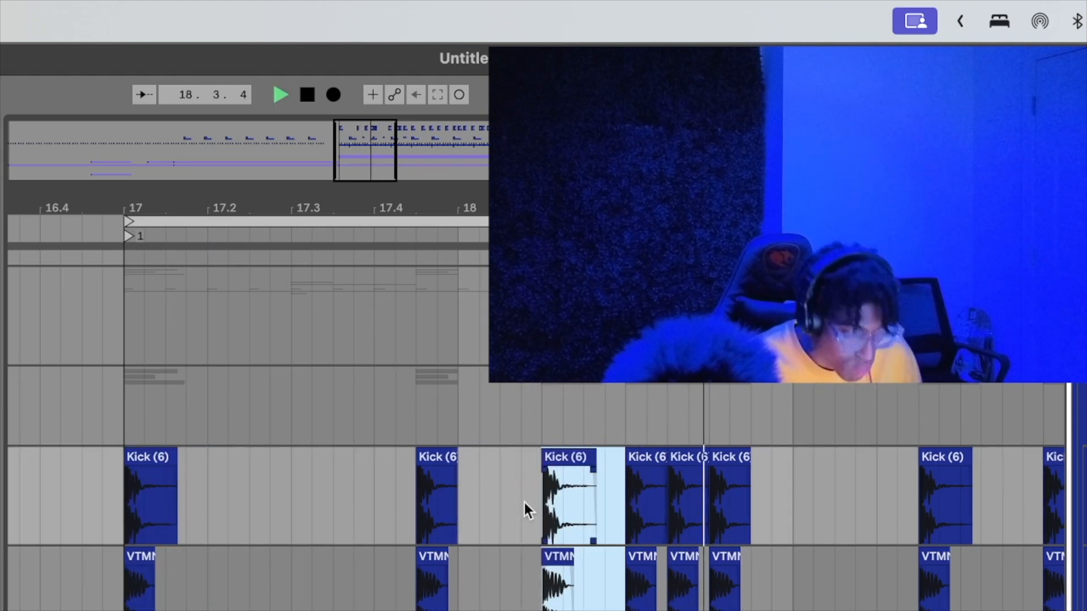
{"action": "left_click", "coordinate": [120, 509]}
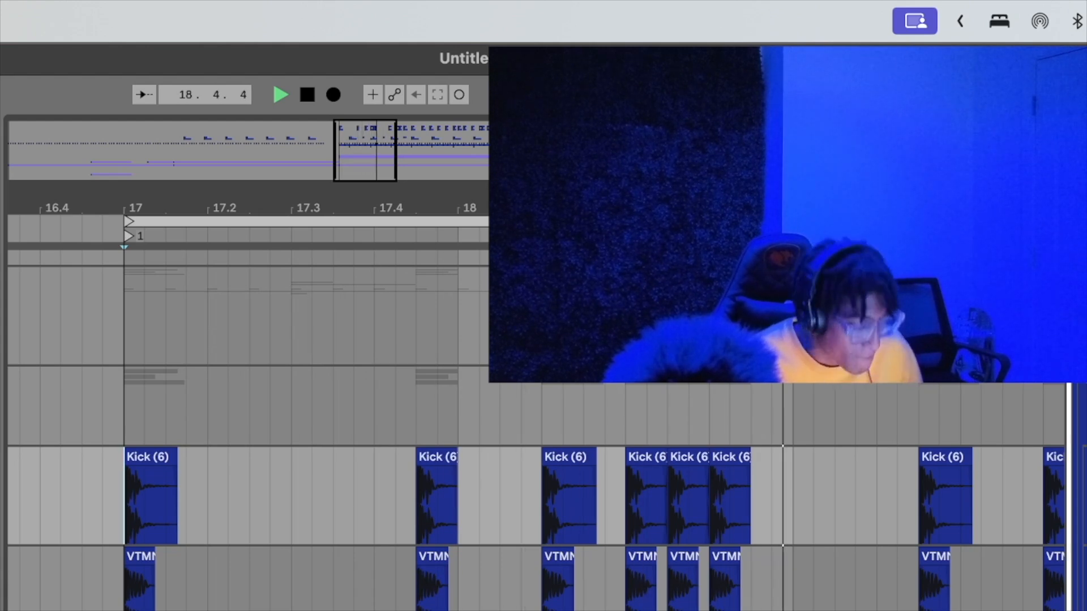
Paste the Kick (6) and VTMN clip pair at bar 19 and play back from bar 17.
{"action": "left_click", "coordinate": [795, 506]}
{"action": "key", "text": "super+v"}
{"action": "left_click", "coordinate": [126, 501]}
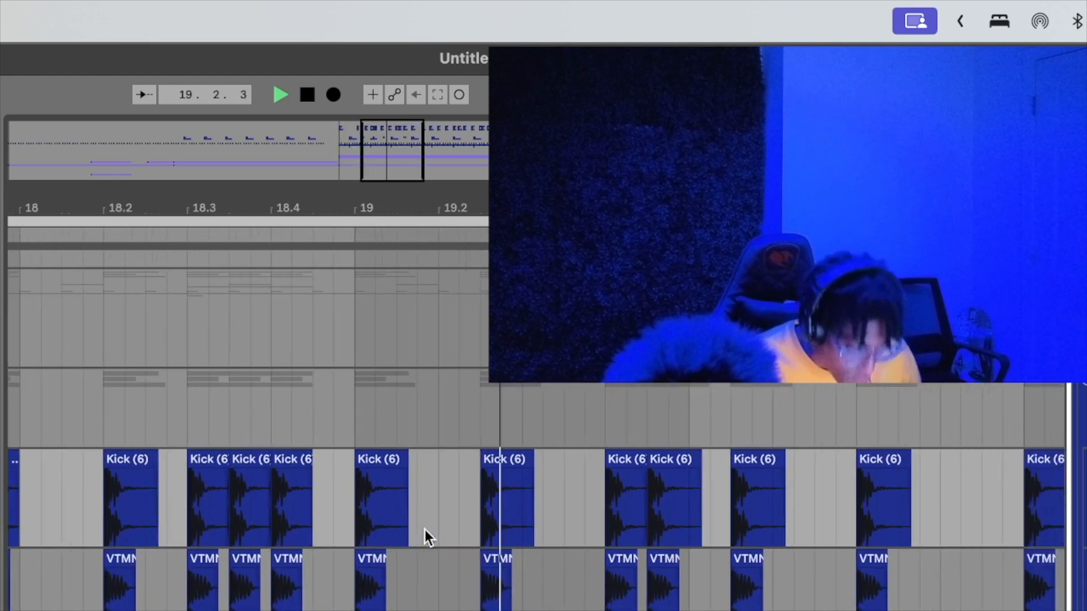
Delete all Kick and VTMN clips after the hit at bar 19, and play back from just before bar 17.
{"action": "key", "text": "minus"}
{"action": "key", "text": "minus"}
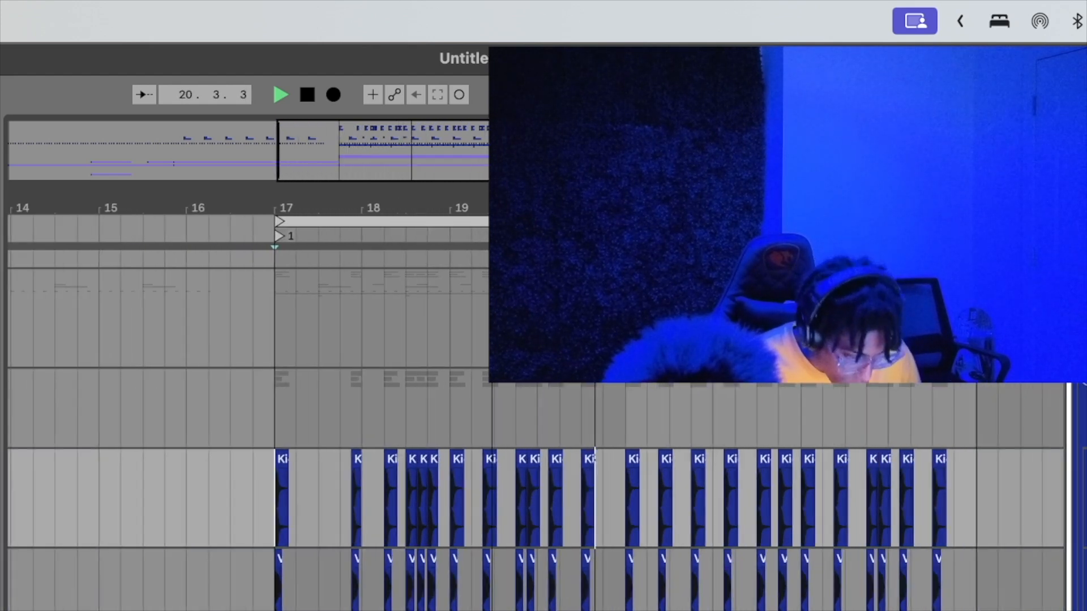
{"action": "left_click_drag", "start_coordinate": [473, 505], "coordinate": [912, 503]}
{"action": "key", "text": "Delete"}
{"action": "key", "text": "space"}
{"action": "left_click", "coordinate": [261, 478]}
{"action": "key", "text": "space"}
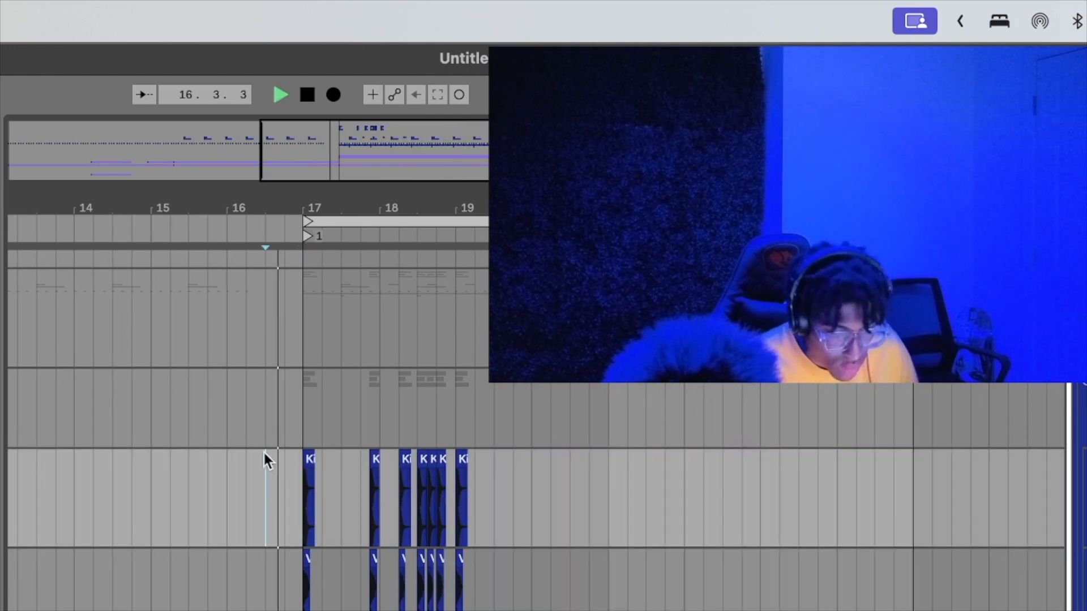
Paste a Kick and VTMN clip pair at 19.4 and play back from bar 19.
{"action": "key", "text": "plus"}
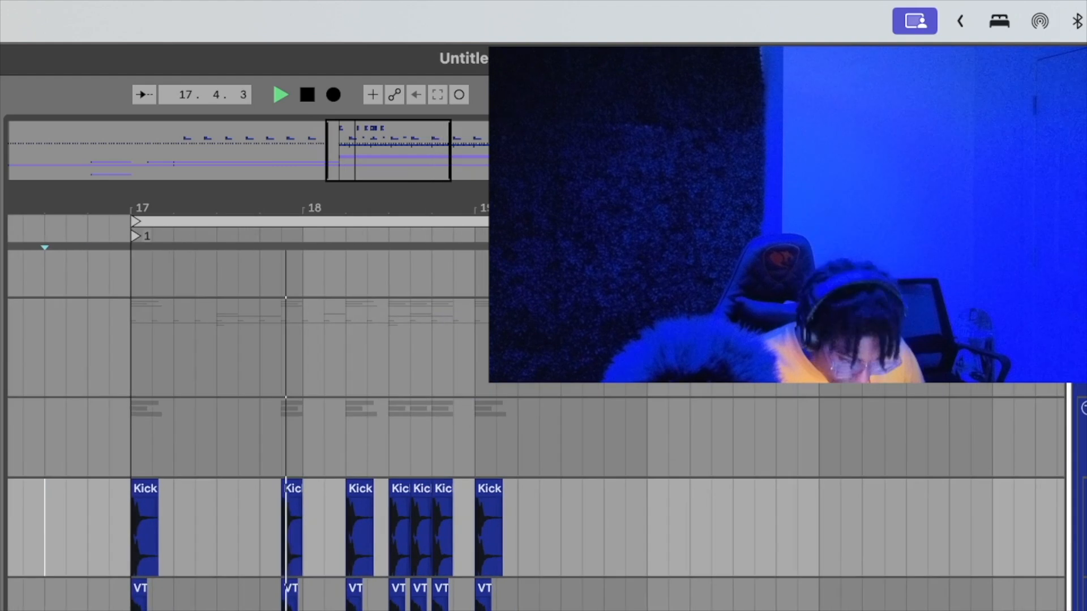
{"action": "left_click_drag", "start_coordinate": [422, 196], "coordinate": [432, 228]}
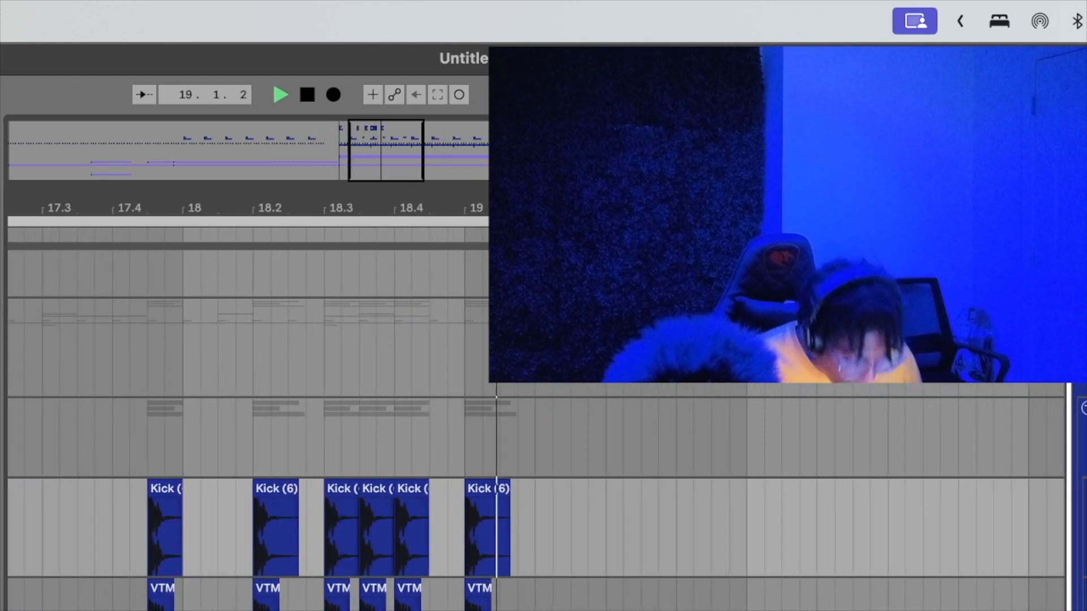
{"action": "scroll", "coordinate": [543, 537], "scroll_direction": "right", "scroll_amount": 3}
{"action": "left_click", "coordinate": [543, 524]}
{"action": "key", "text": "super+v"}
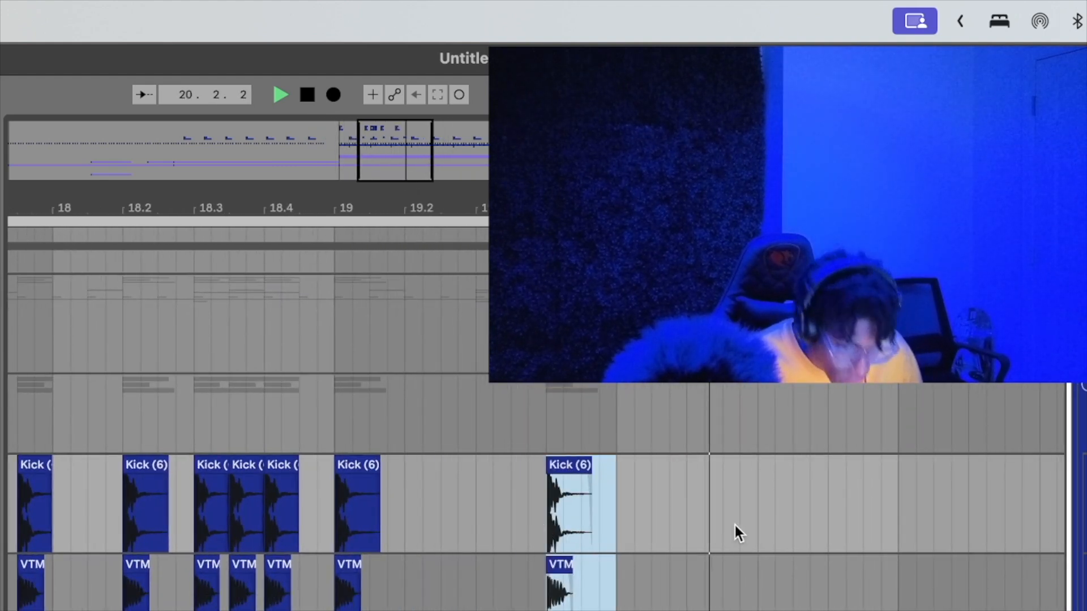
{"action": "left_click", "coordinate": [346, 477]}
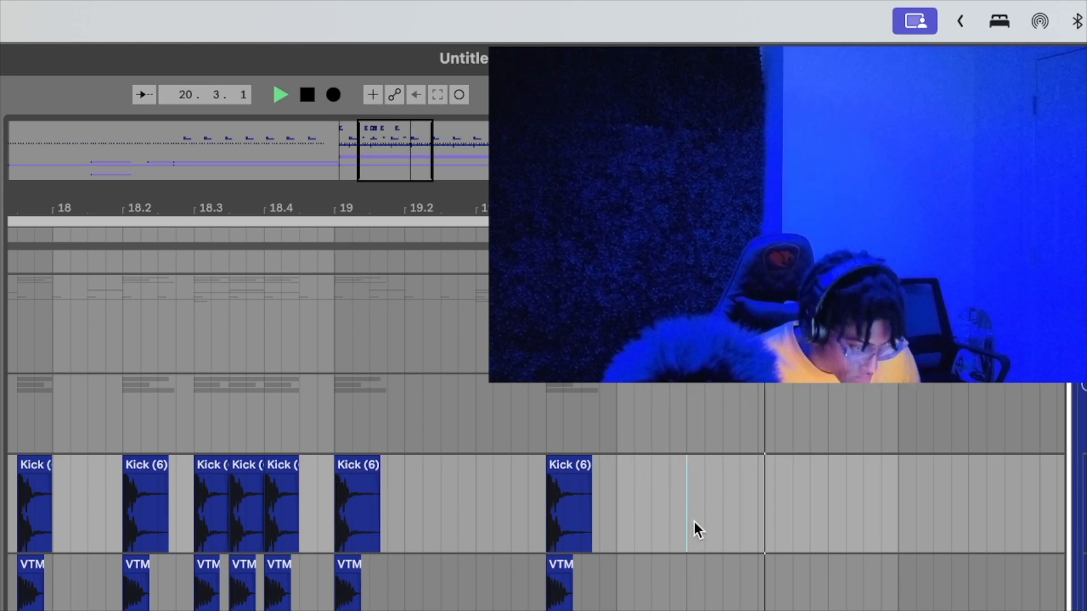
Paste a Kick and VTMN clip pair at 20.2.3 and play back from bar 19.
{"action": "key", "text": "super+v"}
{"action": "key", "text": "Right"}
{"action": "key", "text": "Right"}
{"action": "left_click", "coordinate": [342, 498]}
{"action": "key", "text": "space"}
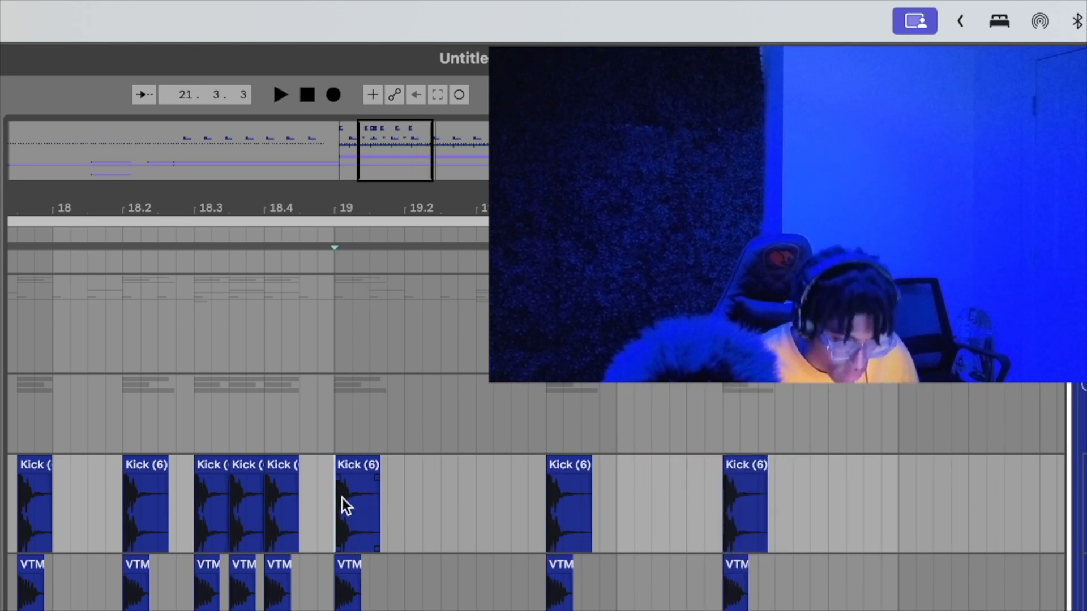
{"action": "key", "text": "space"}
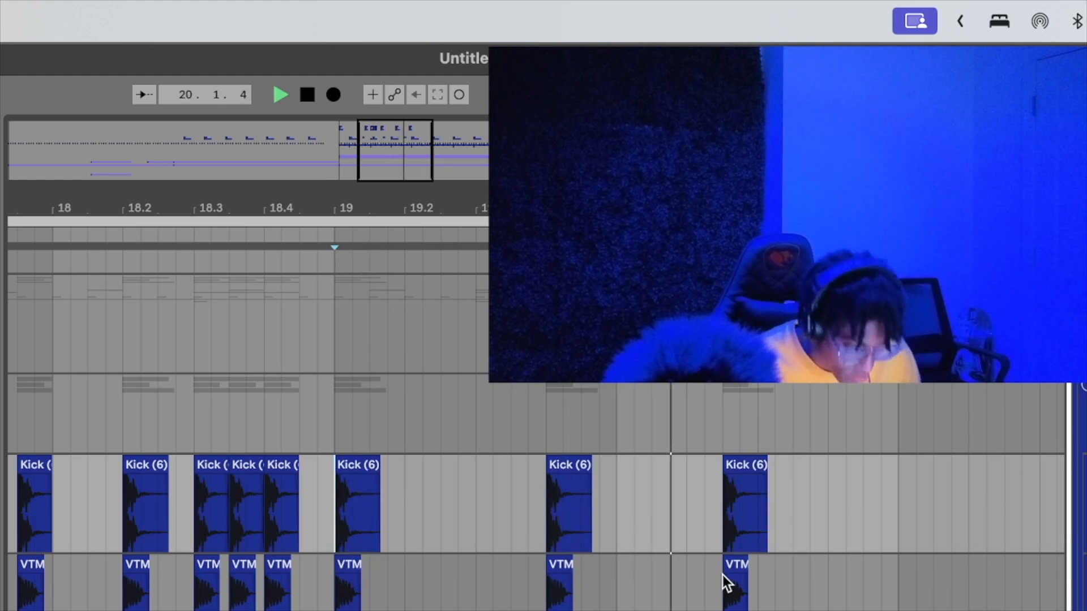
Paste a Kick and VTMN clip pair at bar 21 and play back from 19.3.
{"action": "left_click", "coordinate": [897, 525]}
{"action": "key", "text": "super+v"}
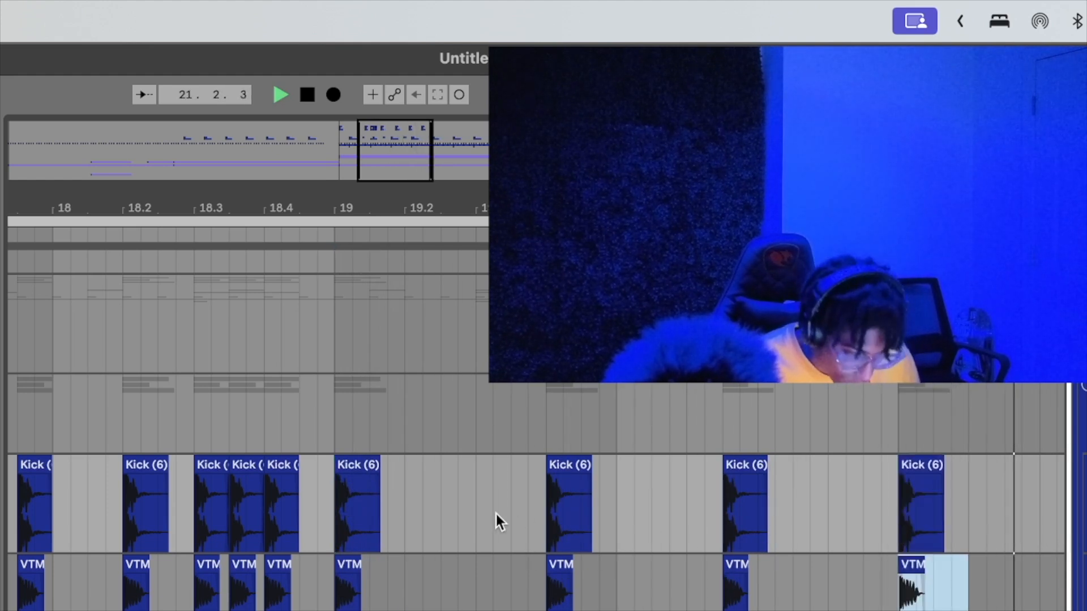
{"action": "left_click", "coordinate": [476, 515]}
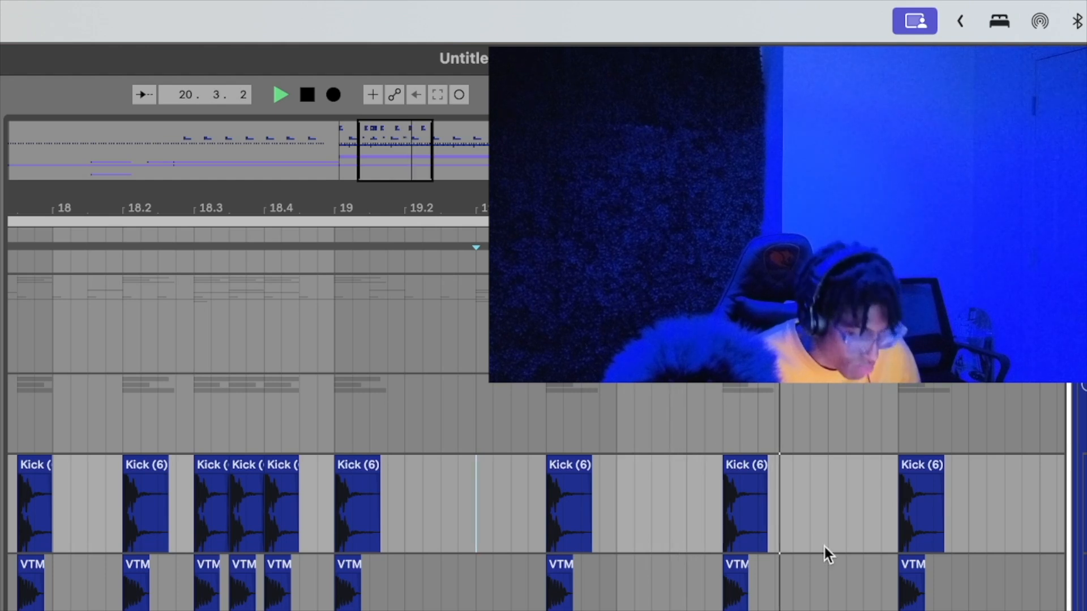
{"action": "key", "text": "space"}
{"action": "key", "text": "space"}
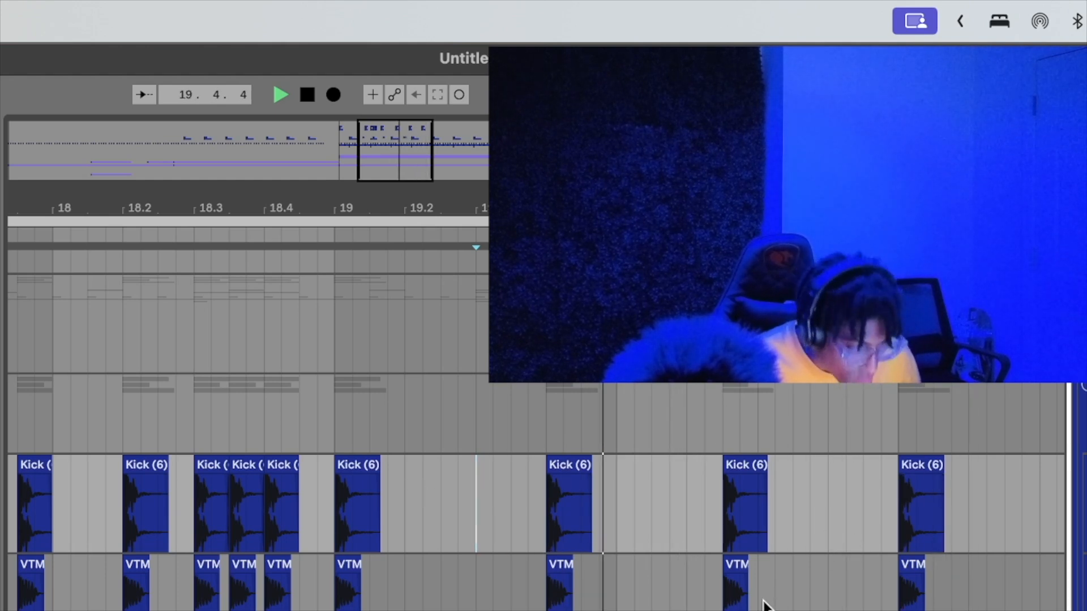
Try a Kick and VTMN clip pair at 20.4.2, listen from 20.2.3, and undo the paste.
{"action": "left_click", "coordinate": [845, 530]}
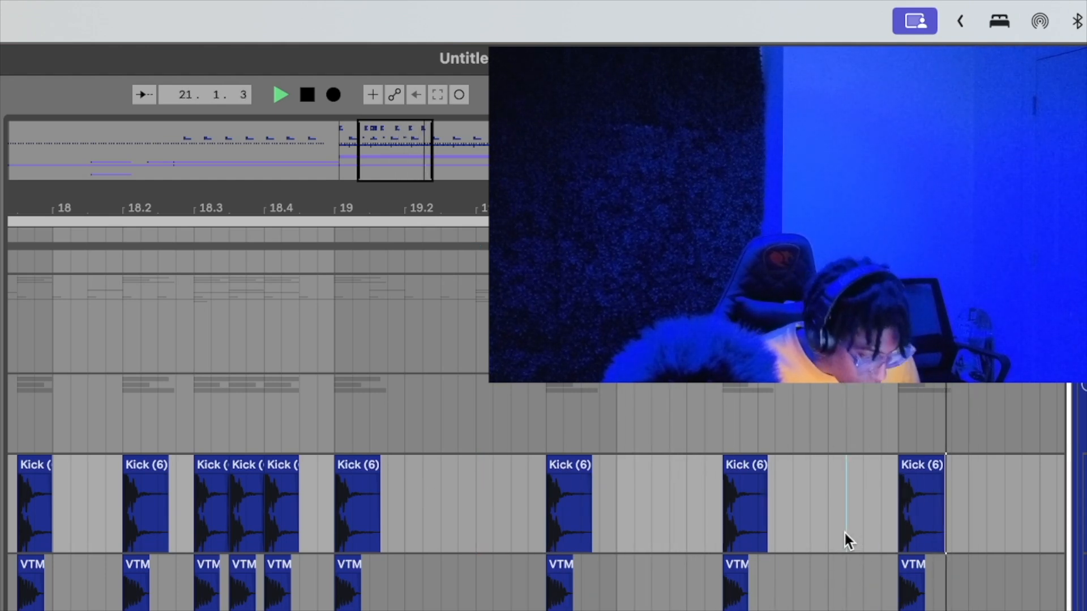
{"action": "key", "text": "super+v"}
{"action": "left_click", "coordinate": [722, 510]}
{"action": "key", "text": "space"}
{"action": "key", "text": "space"}
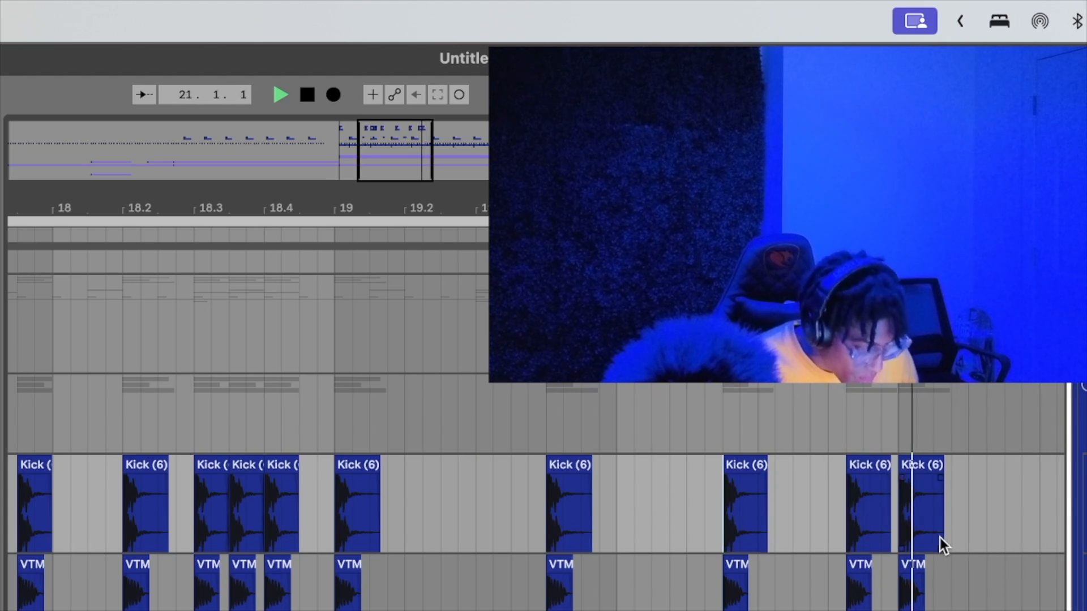
{"action": "key", "text": "super+z"}
Paste a Kick and VTMN clip pair at 20.4.3 and play back from just before 19.4.
{"action": "key", "text": "Right"}
{"action": "key", "text": "super+v"}
{"action": "key", "text": "super+z"}
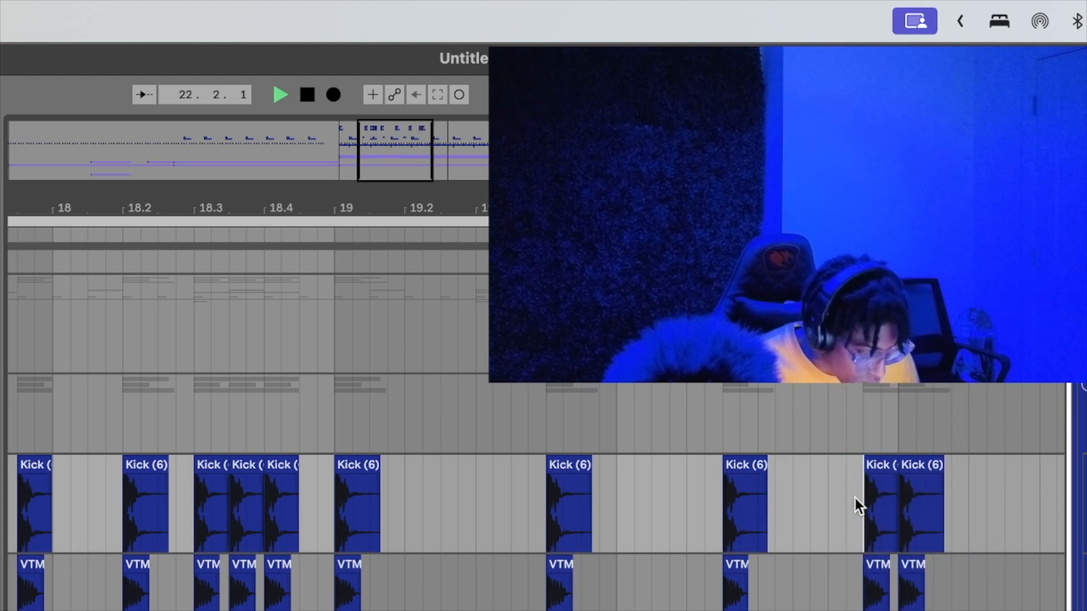
{"action": "left_click", "coordinate": [528, 507]}
{"action": "key", "text": "space"}
{"action": "key", "text": "space"}
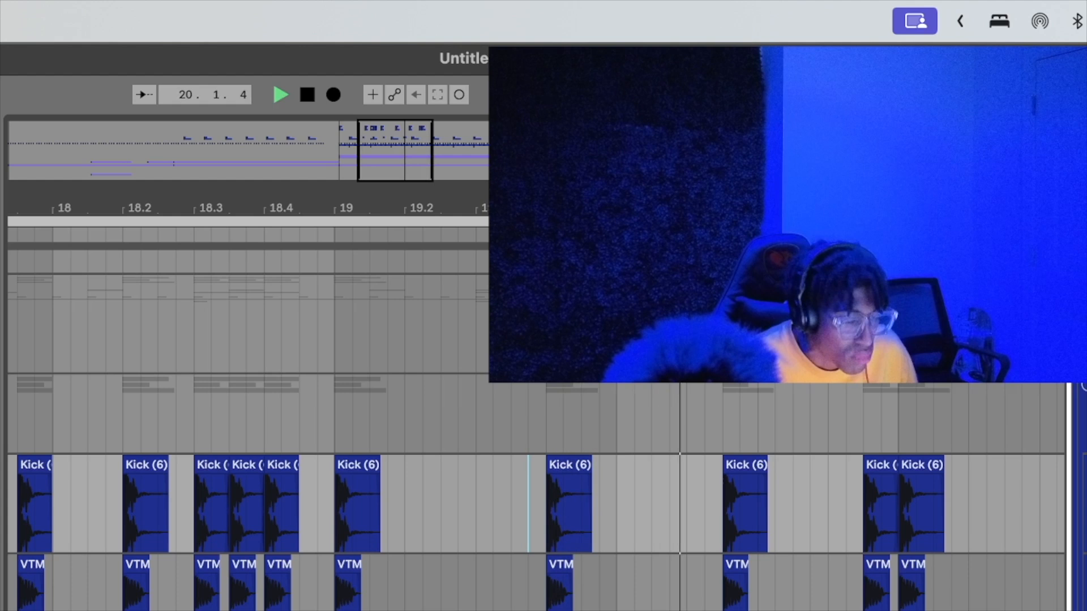
Play back from the locator at bar 17 and paste Kick and VTMN clip pairs at 21.4 and bar 23.
{"action": "scroll", "coordinate": [871, 584], "scroll_direction": "right", "scroll_amount": 3}
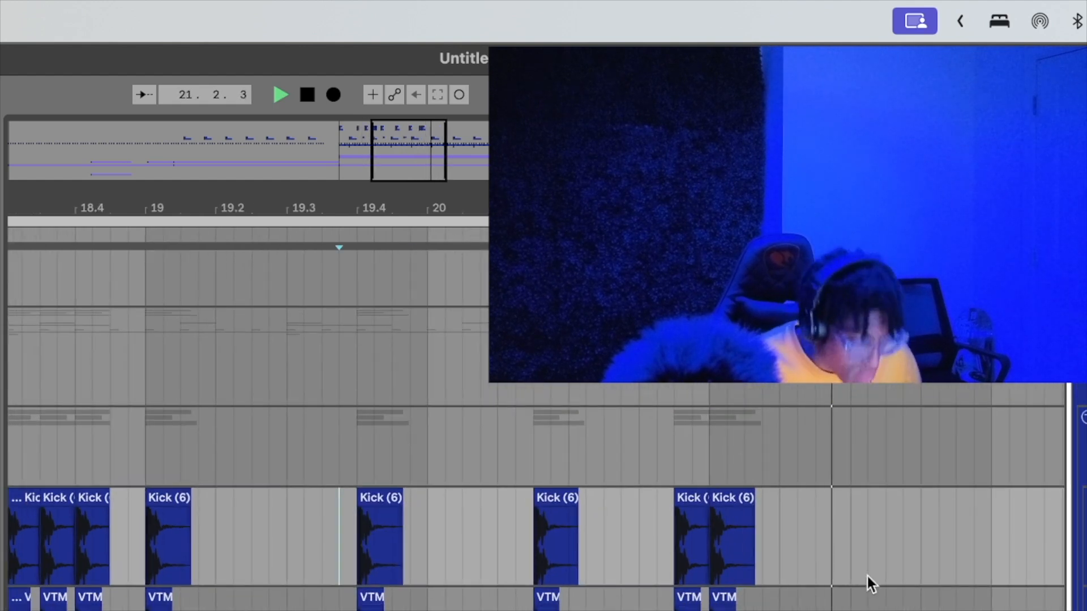
{"action": "left_click_drag", "start_coordinate": [432, 146], "coordinate": [368, 182]}
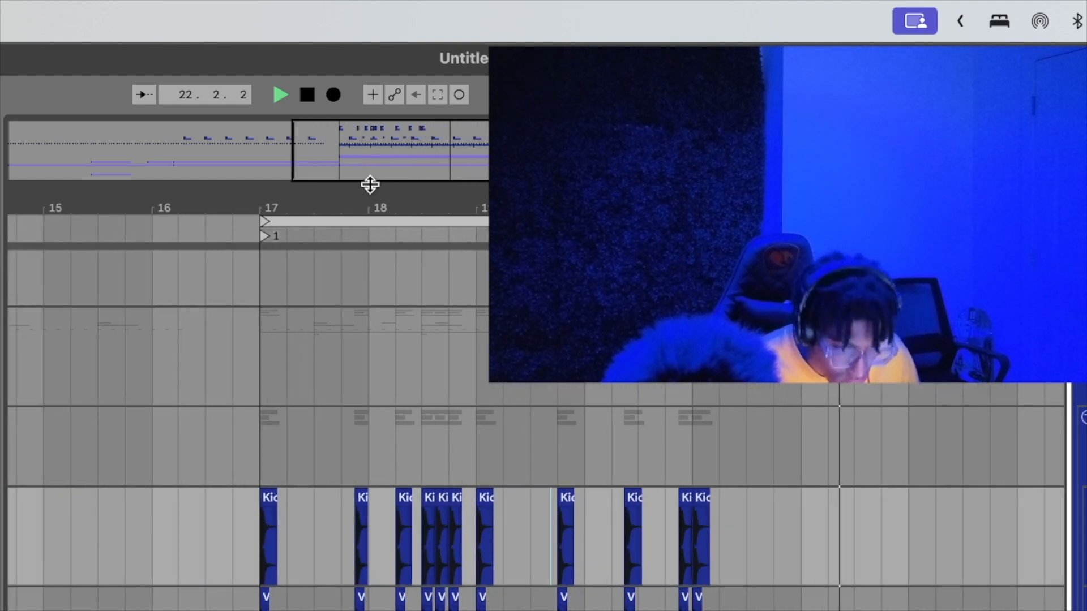
{"action": "left_click", "coordinate": [266, 235]}
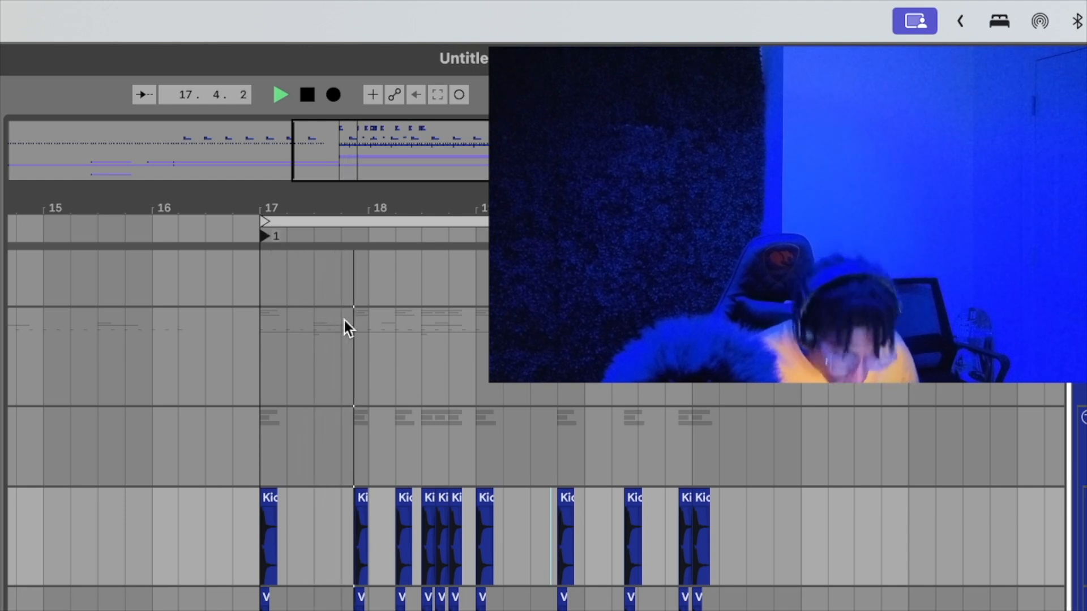
{"action": "left_click", "coordinate": [765, 534]}
{"action": "key", "text": "super+v"}
{"action": "scroll", "coordinate": [765, 535], "scroll_direction": "right", "scroll_amount": 4}
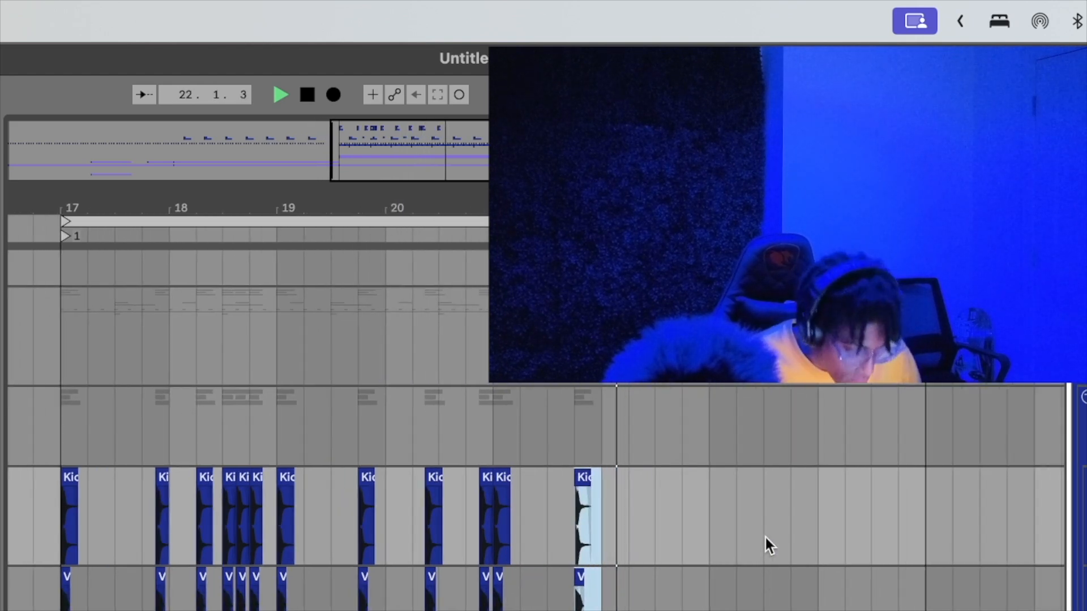
{"action": "left_click", "coordinate": [714, 545]}
{"action": "key", "text": "super+v"}
Listen to the kick pattern from 19.3 onward, and again from just before the hit at 21.4.
{"action": "left_click_drag", "start_coordinate": [483, 194], "coordinate": [483, 208]}
{"action": "scroll", "coordinate": [462, 410], "scroll_direction": "left", "scroll_amount": 5}
{"action": "left_click_drag", "start_coordinate": [556, 190], "coordinate": [557, 210]}
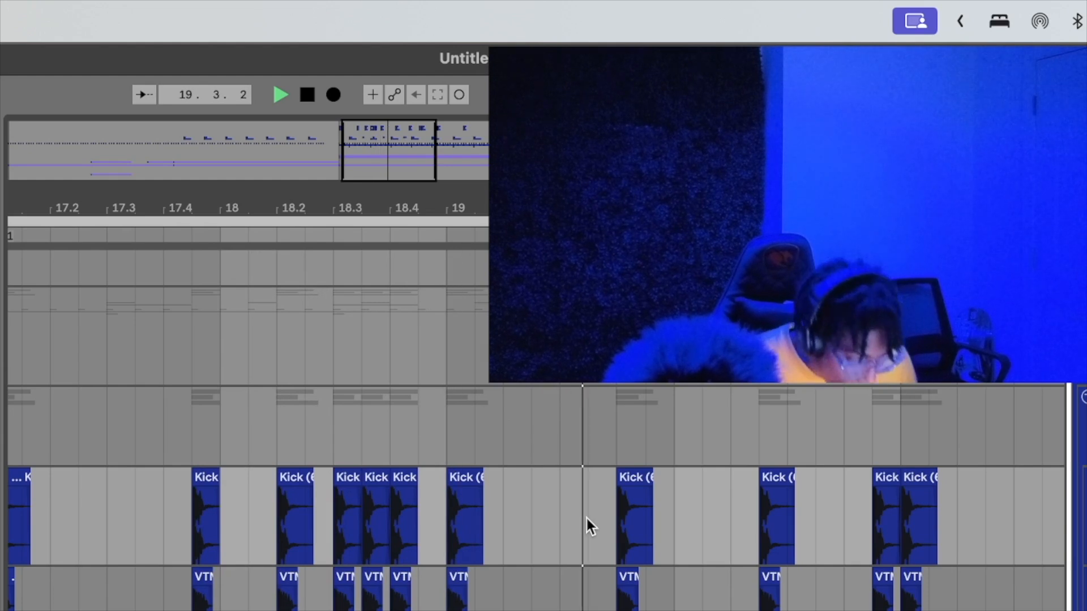
{"action": "scroll", "coordinate": [586, 520], "scroll_direction": "right", "scroll_amount": 3}
{"action": "scroll", "coordinate": [622, 566], "scroll_direction": "right", "scroll_amount": 3}
{"action": "scroll", "coordinate": [648, 598], "scroll_direction": "down", "scroll_amount": 1}
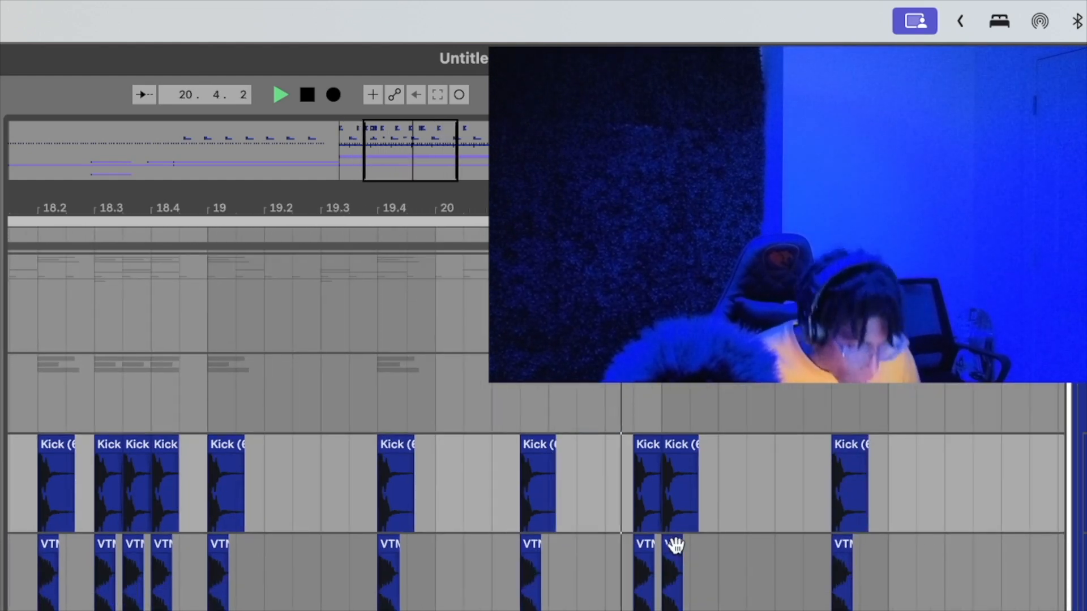
{"action": "left_click", "coordinate": [321, 507]}
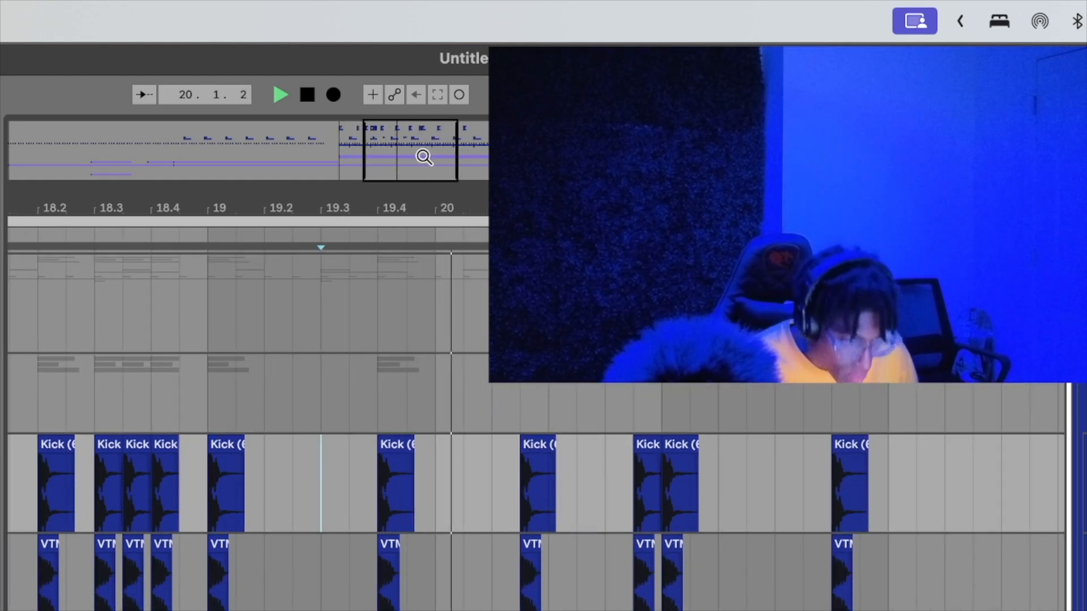
{"action": "left_click_drag", "start_coordinate": [423, 156], "coordinate": [424, 192]}
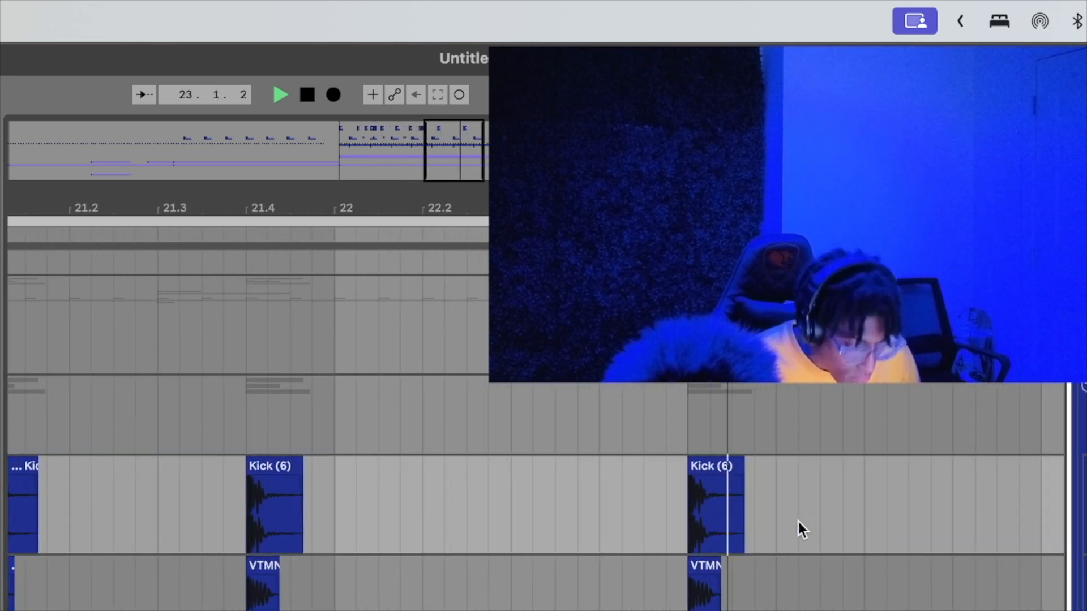
{"action": "left_click", "coordinate": [224, 496]}
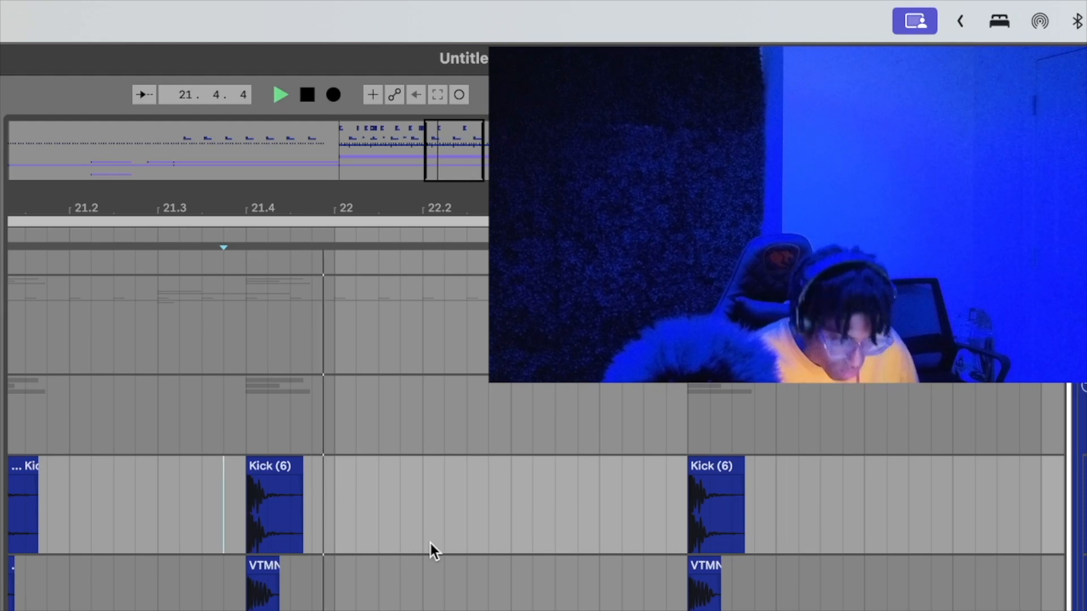
Try a Kick and VTMN clip pair at 22.3.2, listen from 21.4, and undo the paste.
{"action": "left_click", "coordinate": [535, 542]}
{"action": "key", "text": "super+v"}
{"action": "left_click", "coordinate": [238, 529]}
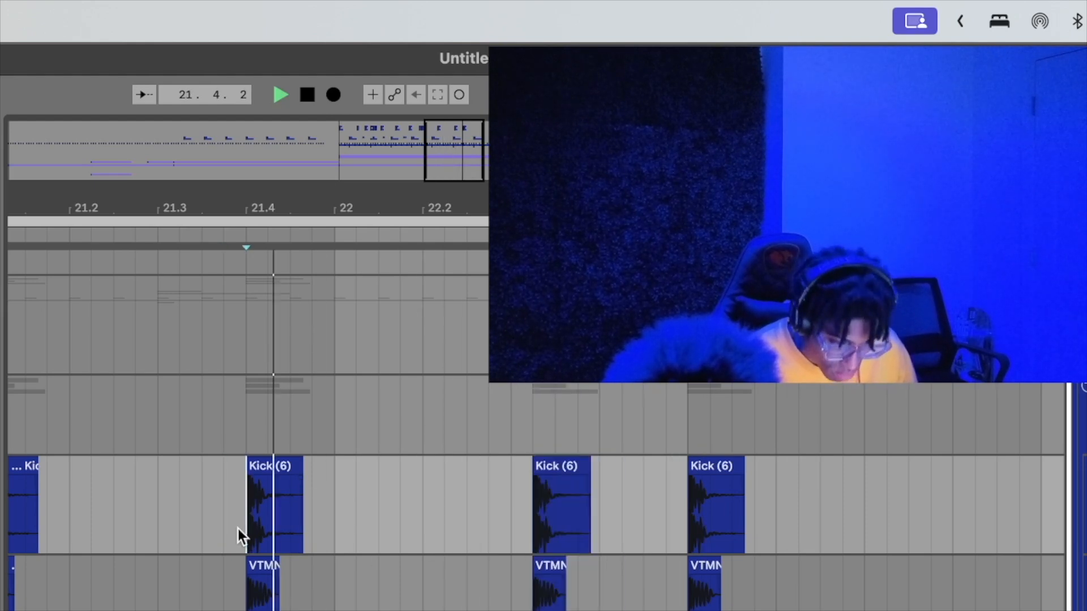
{"action": "key", "text": "super+z"}
Try a Kick and VTMN clip pair at 22.2.4, listen from before 21.4, and undo the paste.
{"action": "left_click", "coordinate": [493, 552]}
{"action": "key", "text": "super+v"}
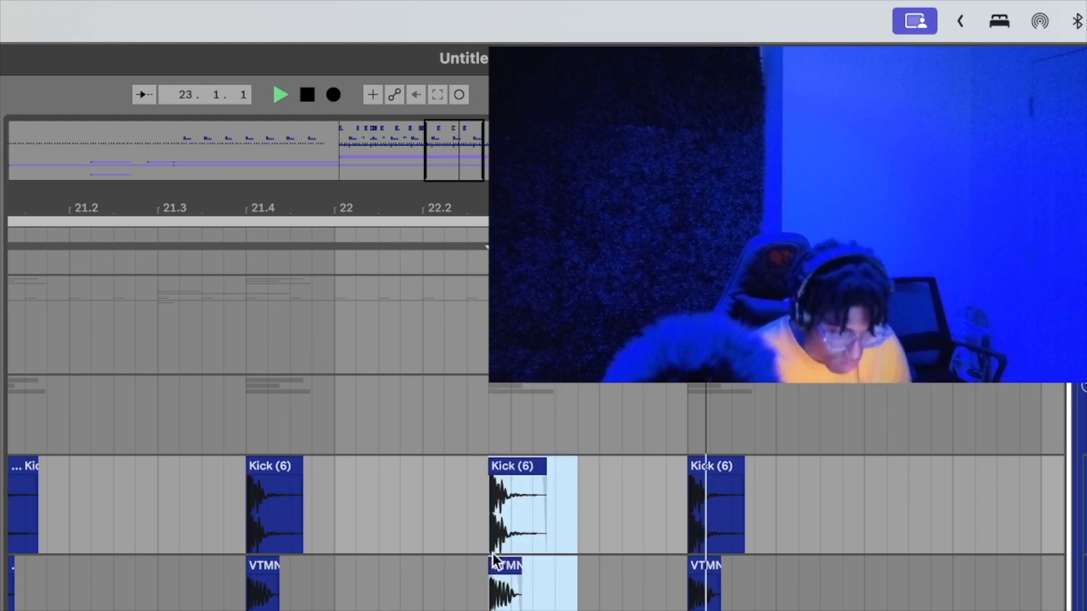
{"action": "left_click", "coordinate": [205, 483]}
{"action": "key", "text": "space"}
{"action": "key", "text": "space"}
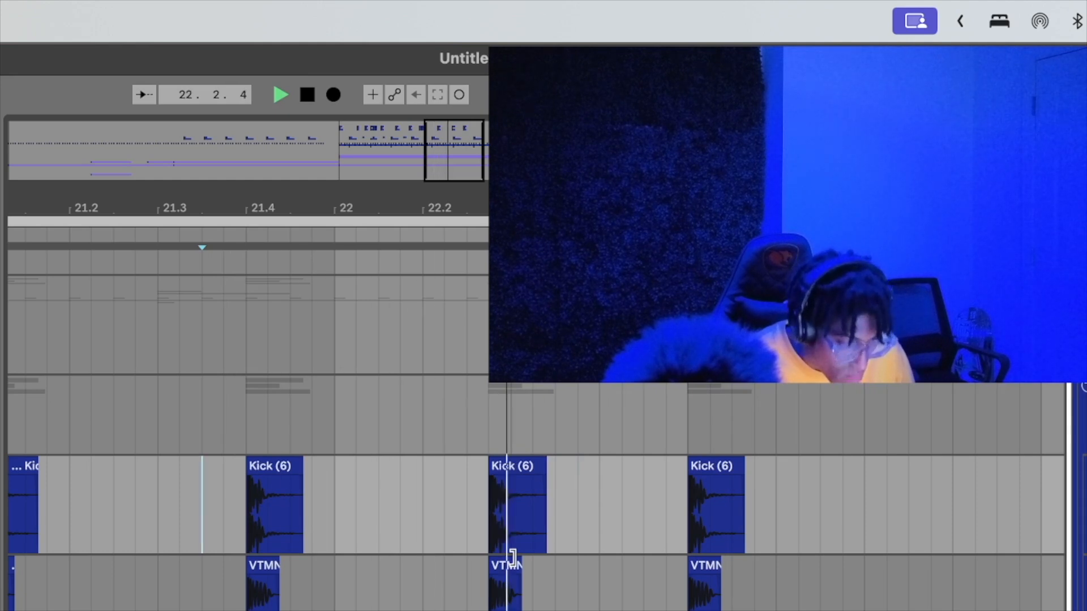
{"action": "key", "text": "super+z"}
Paste a Kick and VTMN clip pair at 22.2.3 and play back from 21.4.
{"action": "key", "text": "Left"}
{"action": "key", "text": "Left"}
{"action": "key", "text": "super+v"}
{"action": "key", "text": "Right"}
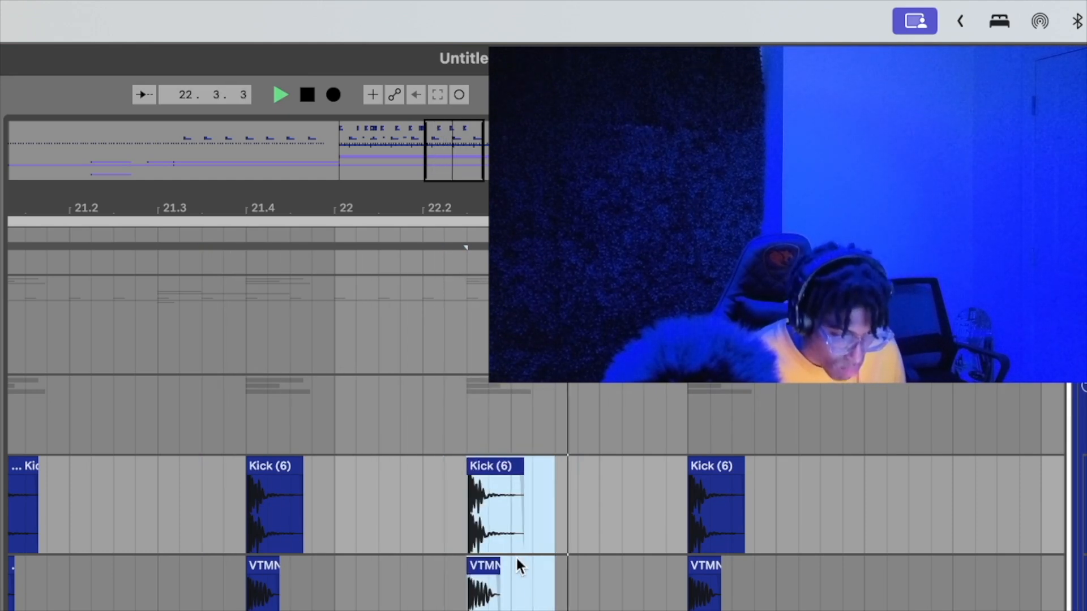
{"action": "left_click", "coordinate": [247, 502]}
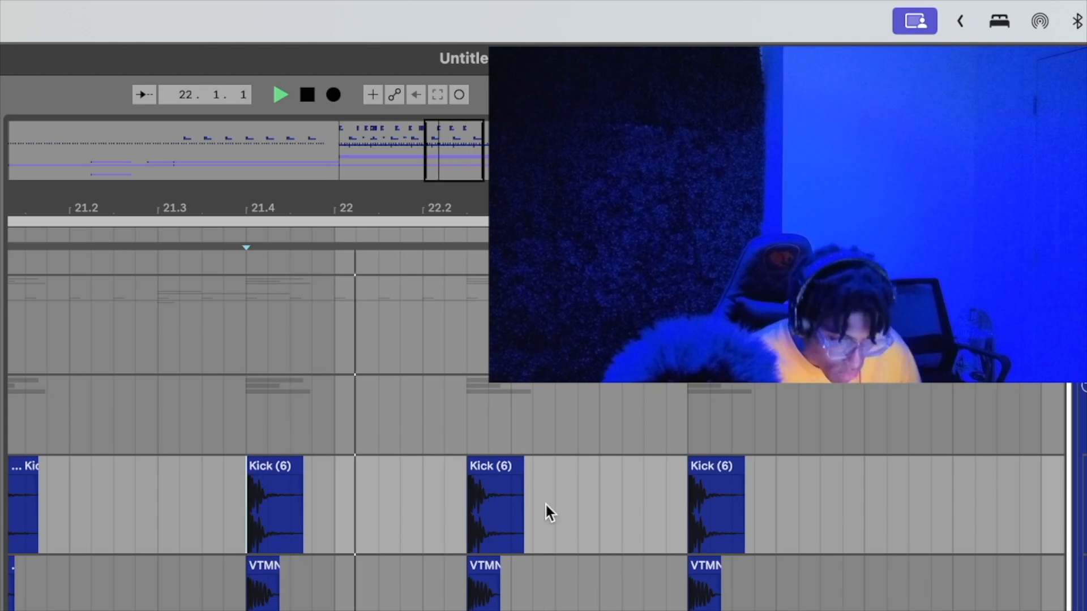
Try a Kick and VTMN clip pair at 22.3.4, listen from 21.4, and undo the paste.
{"action": "left_click", "coordinate": [583, 532]}
{"action": "key", "text": "super+v"}
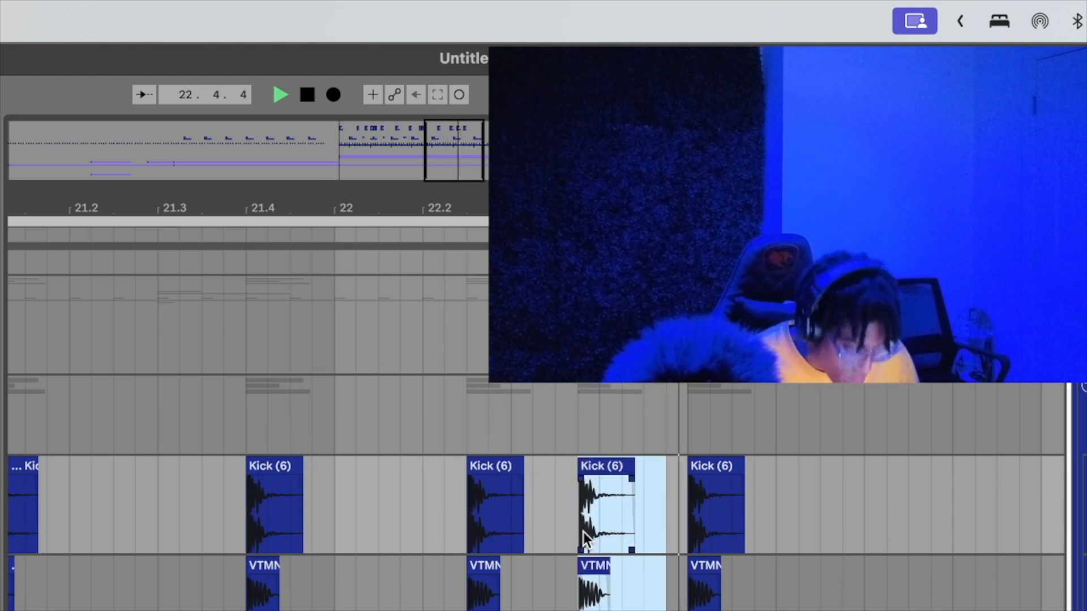
{"action": "left_click", "coordinate": [254, 490]}
{"action": "key", "text": "space"}
{"action": "key", "text": "space"}
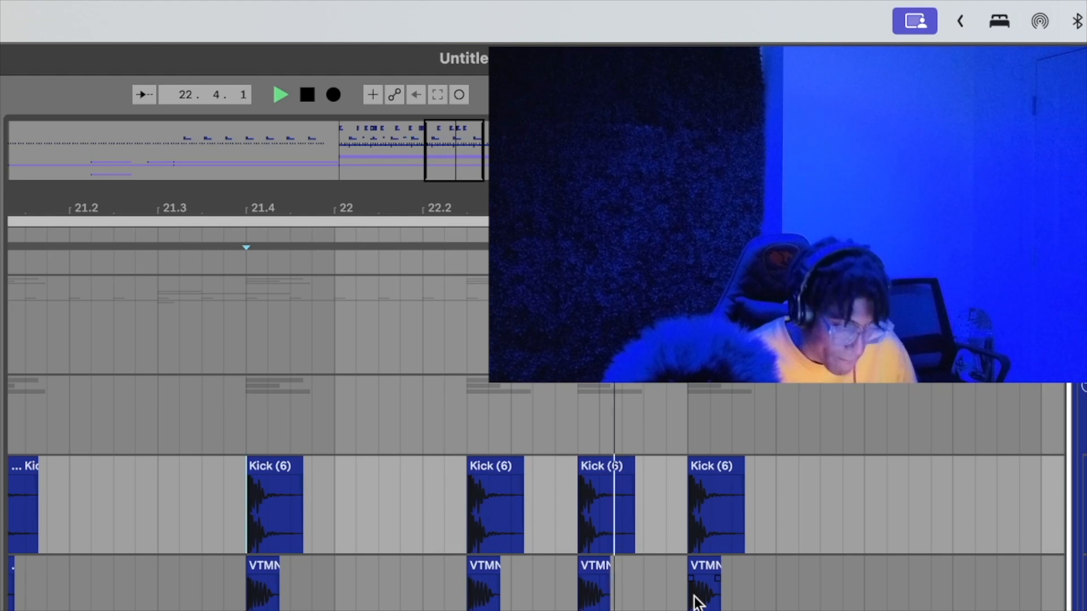
{"action": "key", "text": "super+z"}
Place the Kick and VTMN clip pair at 22.4 and play back from 21.4.
{"action": "key", "text": "super+z"}
{"action": "left_click", "coordinate": [245, 427]}
{"action": "key", "text": "space"}
{"action": "key", "text": "space"}
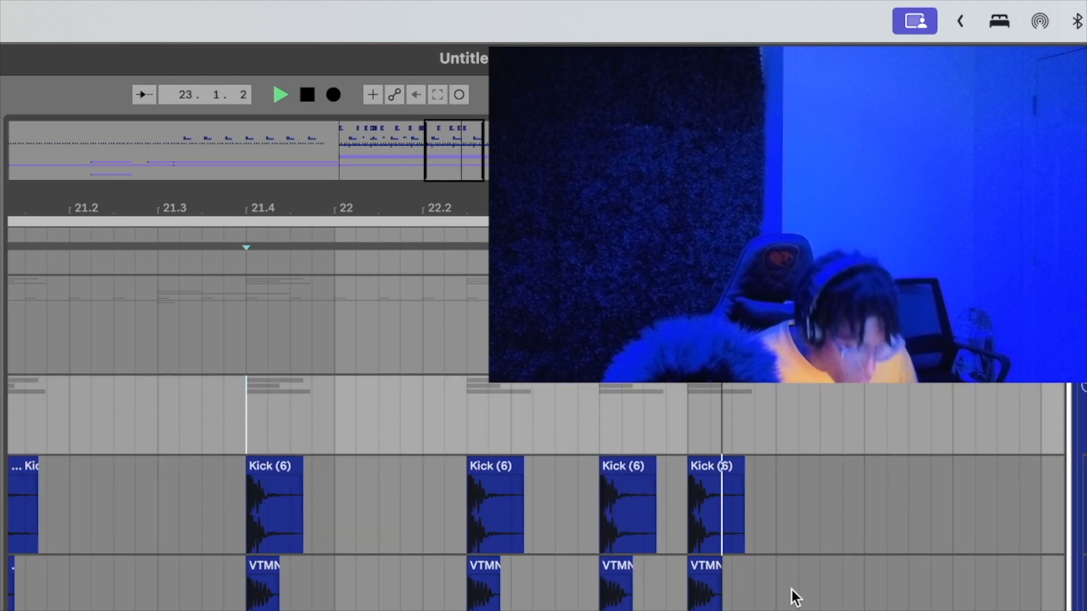
{"action": "left_click_drag", "start_coordinate": [429, 208], "coordinate": [429, 144]}
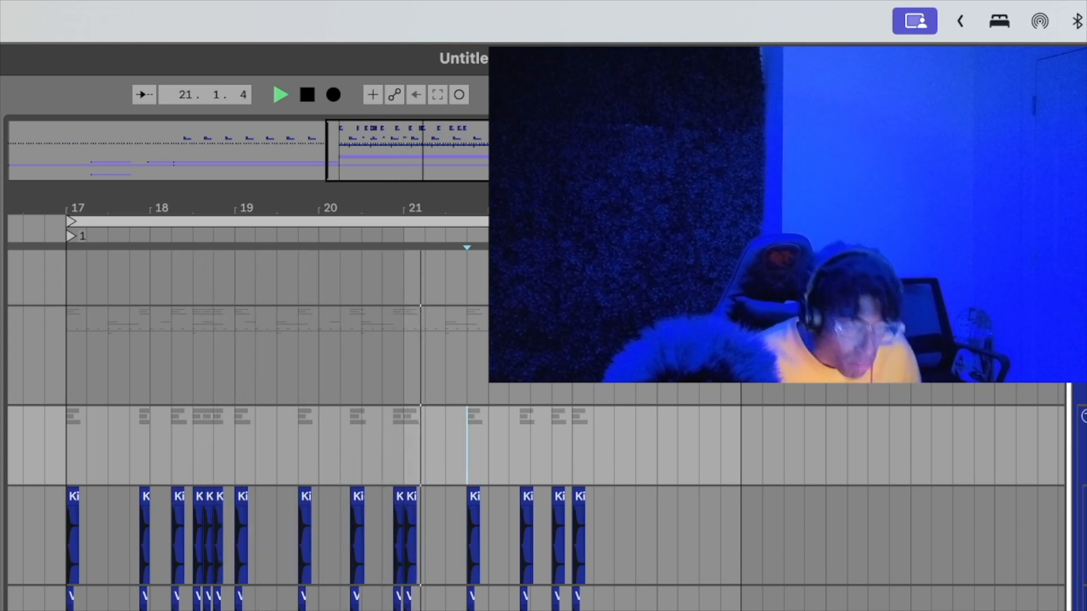
{"action": "scroll", "coordinate": [590, 552], "scroll_direction": "up", "scroll_amount": 5}
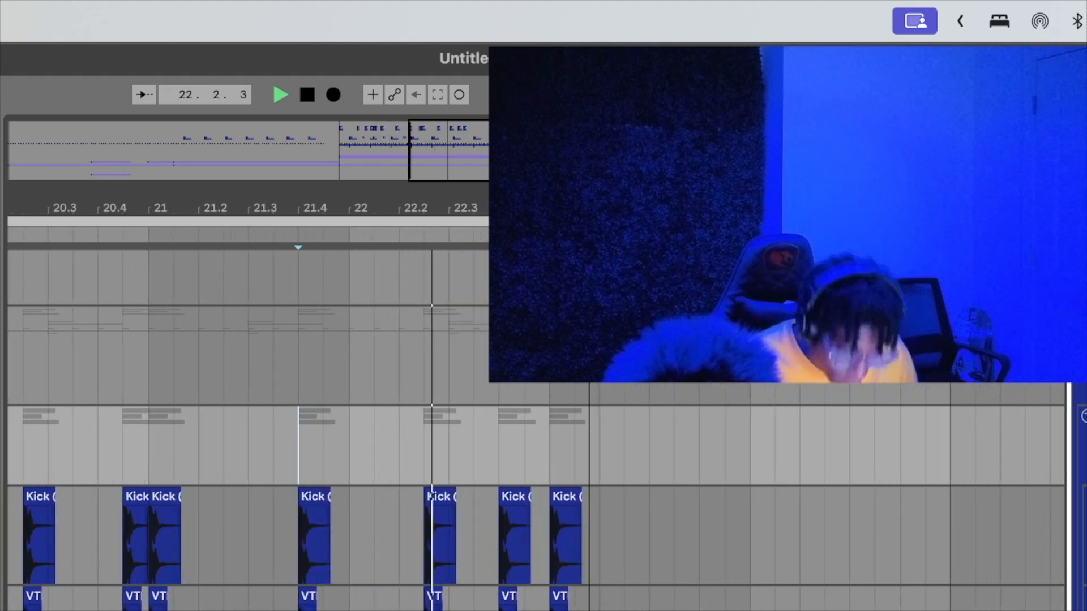
Paste a Kick and VTMN clip pair at 23.4.
{"action": "left_click", "coordinate": [698, 548]}
{"action": "key", "text": "super+v"}
{"action": "scroll", "coordinate": [702, 549], "scroll_direction": "right", "scroll_amount": 2}
{"action": "scroll", "coordinate": [707, 550], "scroll_direction": "up", "scroll_amount": 1}
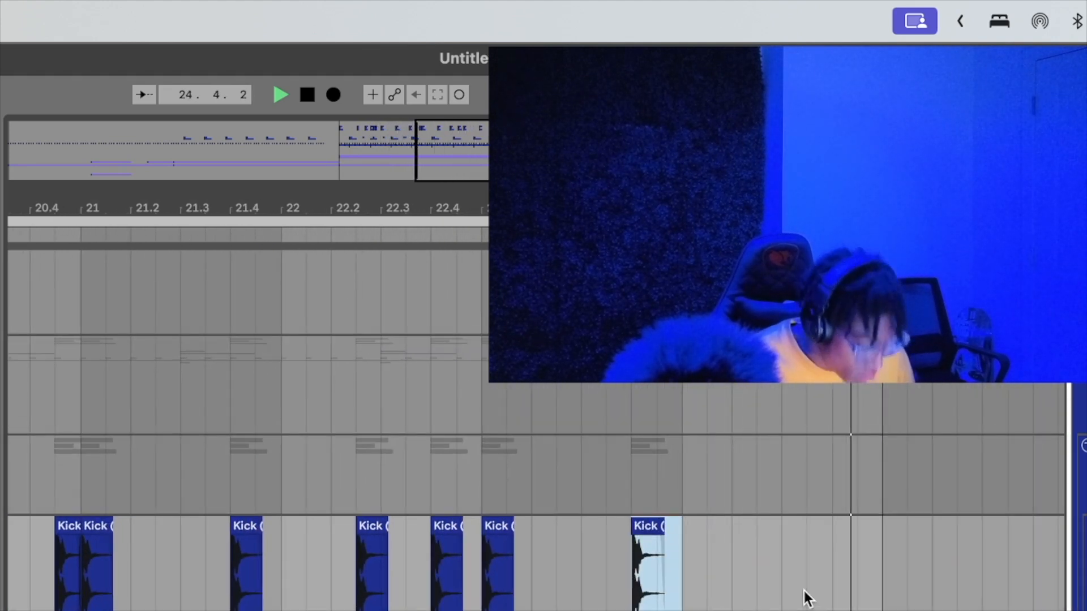
Play back the kick pattern from bar 17 through bar 23, following the playhead along the arrangement.
{"action": "left_click_drag", "start_coordinate": [488, 165], "coordinate": [487, 150]}
{"action": "scroll", "coordinate": [567, 478], "scroll_direction": "left", "scroll_amount": 5}
{"action": "scroll", "coordinate": [567, 478], "scroll_direction": "up", "scroll_amount": 1}
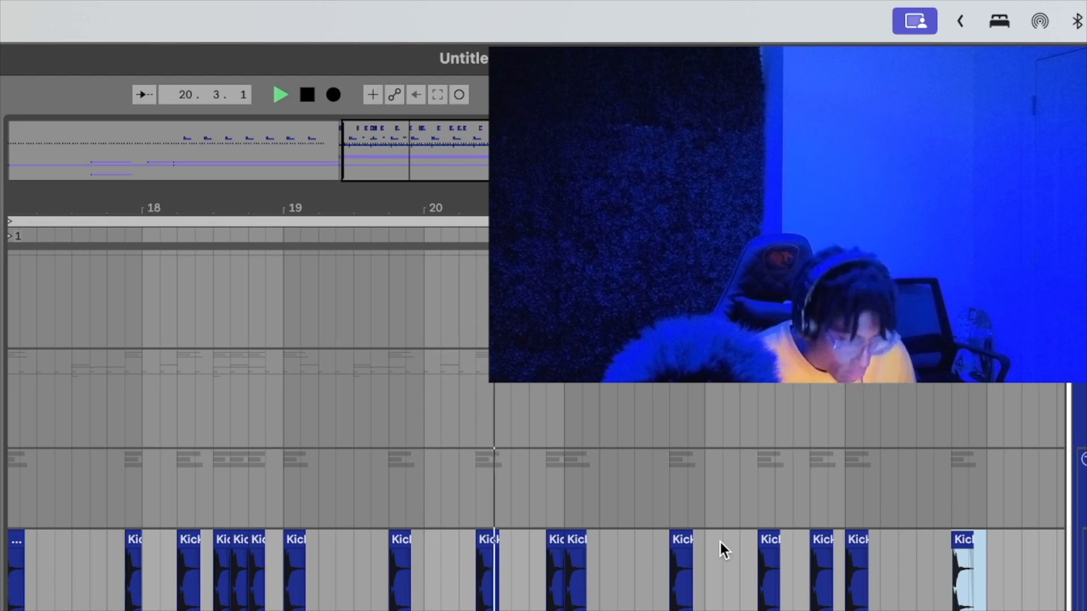
{"action": "scroll", "coordinate": [719, 543], "scroll_direction": "right", "scroll_amount": 3}
{"action": "scroll", "coordinate": [720, 542], "scroll_direction": "down", "scroll_amount": 1}
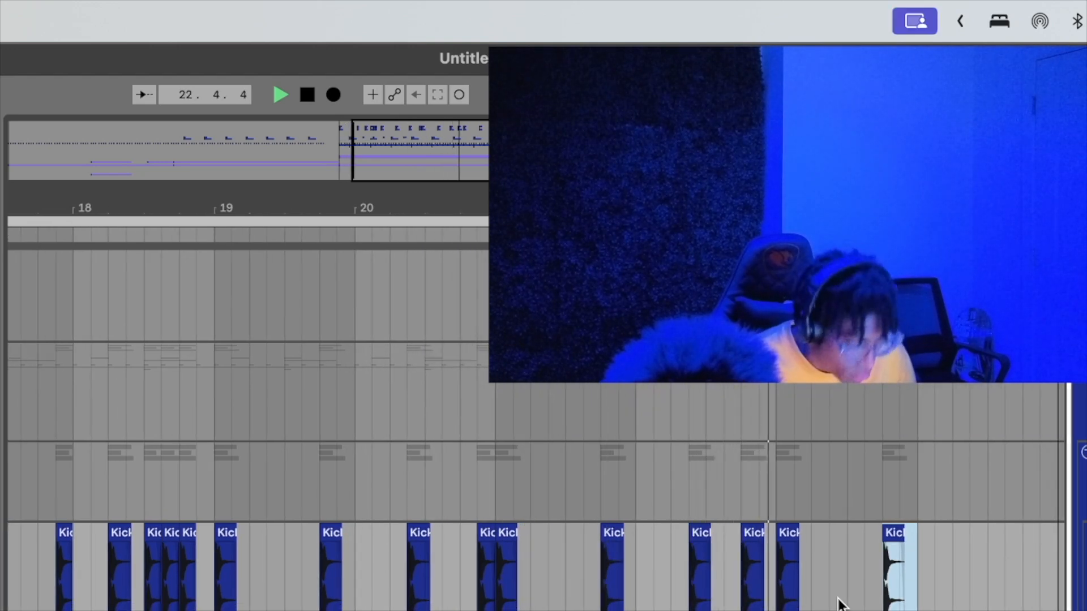
{"action": "scroll", "coordinate": [837, 605], "scroll_direction": "right", "scroll_amount": 5}
{"action": "scroll", "coordinate": [838, 604], "scroll_direction": "down", "scroll_amount": 1}
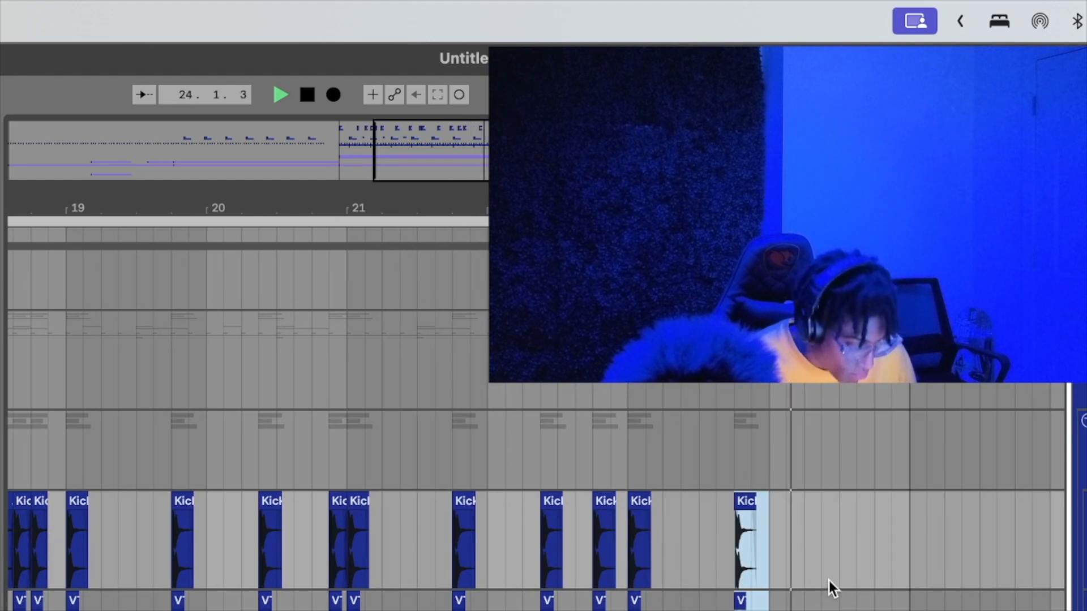
{"action": "left_click_drag", "start_coordinate": [490, 151], "coordinate": [490, 167]}
{"action": "scroll", "coordinate": [622, 549], "scroll_direction": "left", "scroll_amount": 7}
{"action": "scroll", "coordinate": [621, 549], "scroll_direction": "up", "scroll_amount": 1}
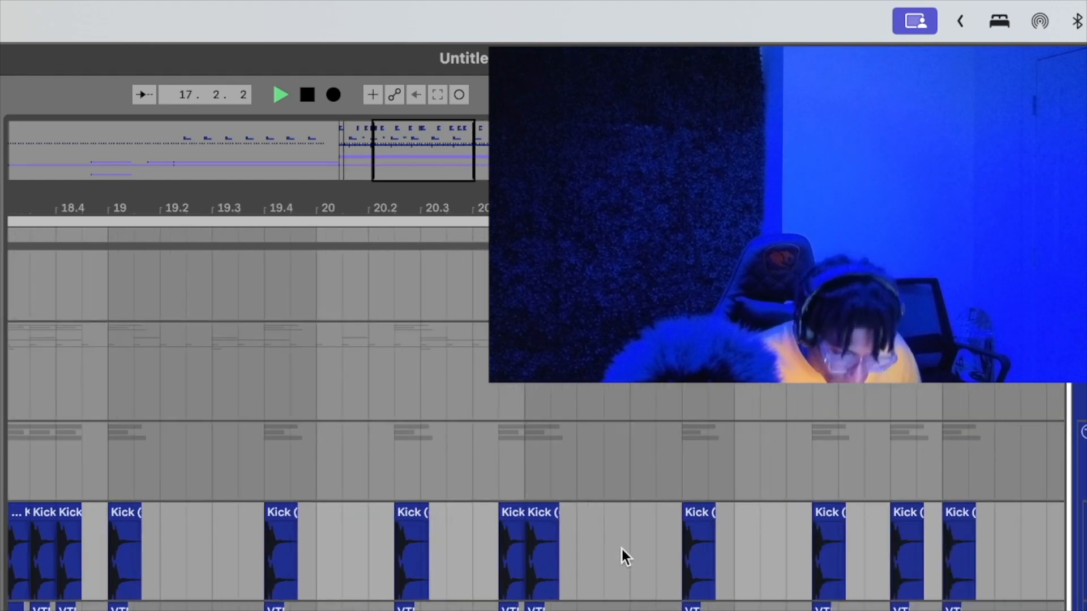
{"action": "scroll", "coordinate": [621, 549], "scroll_direction": "left", "scroll_amount": 10}
{"action": "scroll", "coordinate": [621, 549], "scroll_direction": "up", "scroll_amount": 1}
{"action": "scroll", "coordinate": [621, 549], "scroll_direction": "left", "scroll_amount": 2}
{"action": "scroll", "coordinate": [622, 549], "scroll_direction": "right", "scroll_amount": 6}
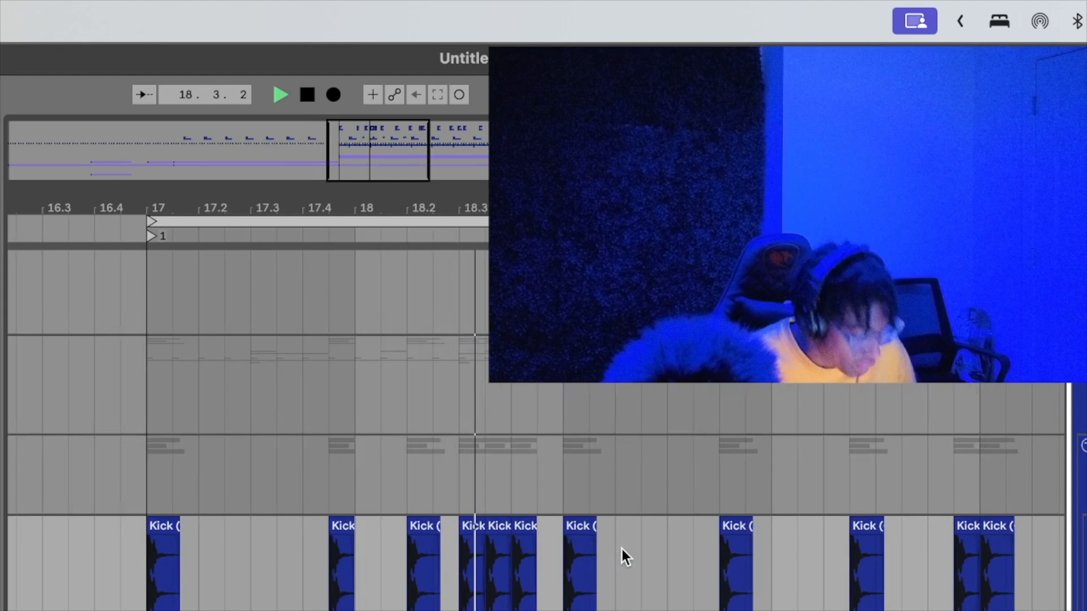
{"action": "scroll", "coordinate": [621, 549], "scroll_direction": "up", "scroll_amount": 1}
{"action": "scroll", "coordinate": [621, 549], "scroll_direction": "right", "scroll_amount": 4}
{"action": "scroll", "coordinate": [622, 549], "scroll_direction": "down", "scroll_amount": 1}
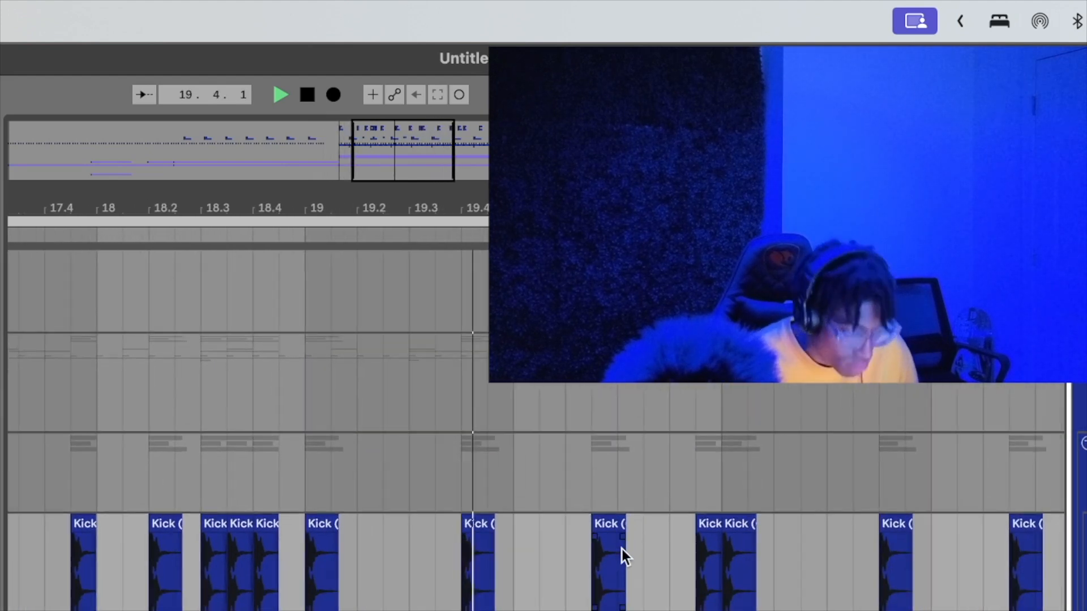
{"action": "scroll", "coordinate": [621, 549], "scroll_direction": "right", "scroll_amount": 3}
{"action": "scroll", "coordinate": [621, 549], "scroll_direction": "up", "scroll_amount": 1}
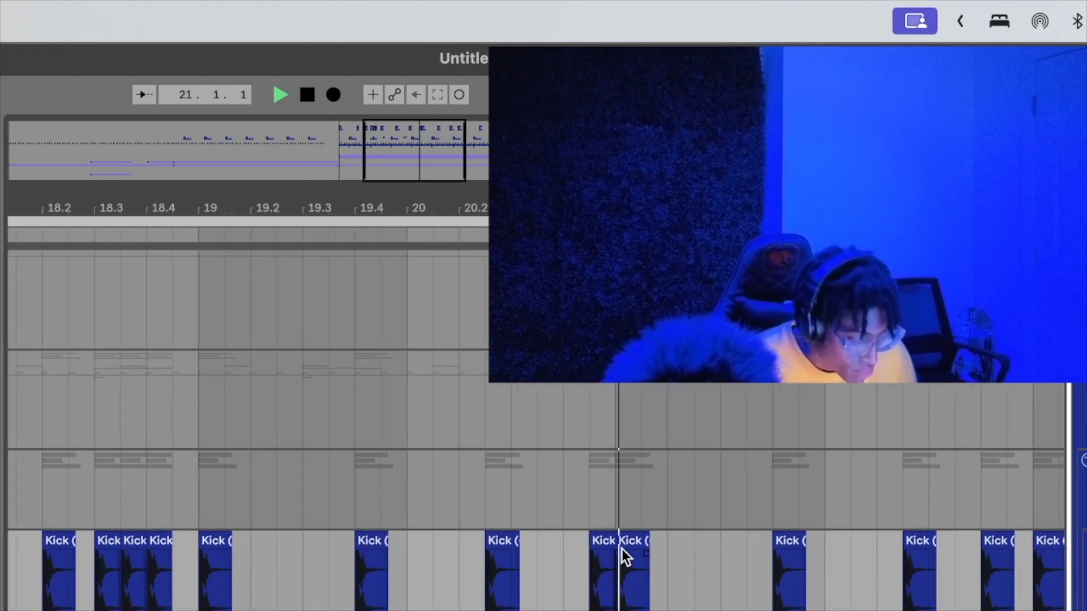
{"action": "scroll", "coordinate": [622, 549], "scroll_direction": "right", "scroll_amount": 6}
{"action": "scroll", "coordinate": [622, 549], "scroll_direction": "down", "scroll_amount": 1}
{"action": "scroll", "coordinate": [621, 549], "scroll_direction": "right", "scroll_amount": 2}
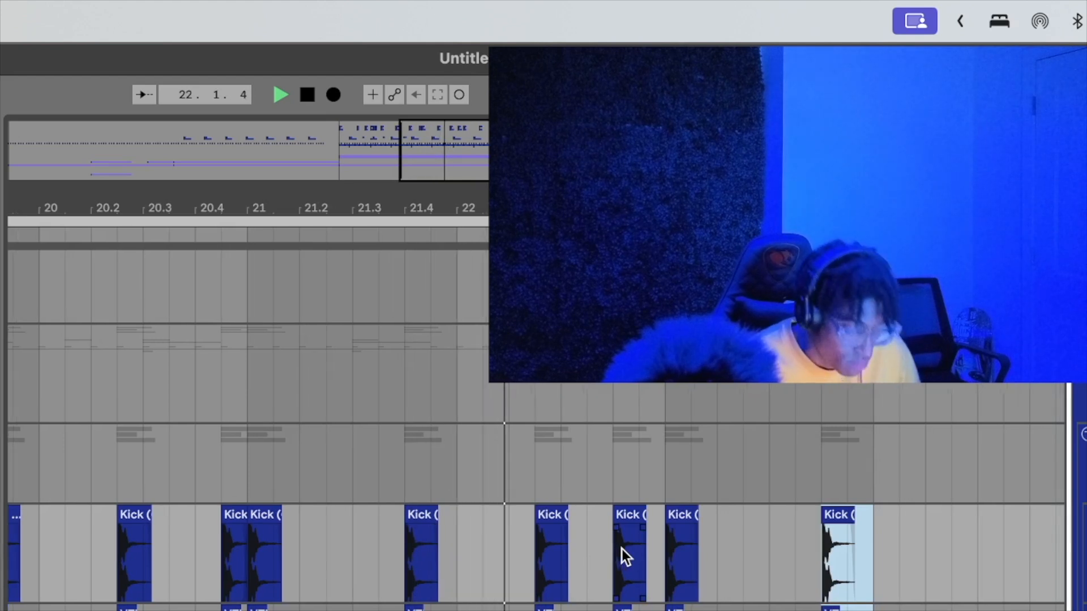
{"action": "scroll", "coordinate": [622, 549], "scroll_direction": "right", "scroll_amount": 4}
{"action": "scroll", "coordinate": [621, 549], "scroll_direction": "down", "scroll_amount": 1}
{"action": "scroll", "coordinate": [622, 549], "scroll_direction": "right", "scroll_amount": 3}
{"action": "scroll", "coordinate": [621, 548], "scroll_direction": "down", "scroll_amount": 1}
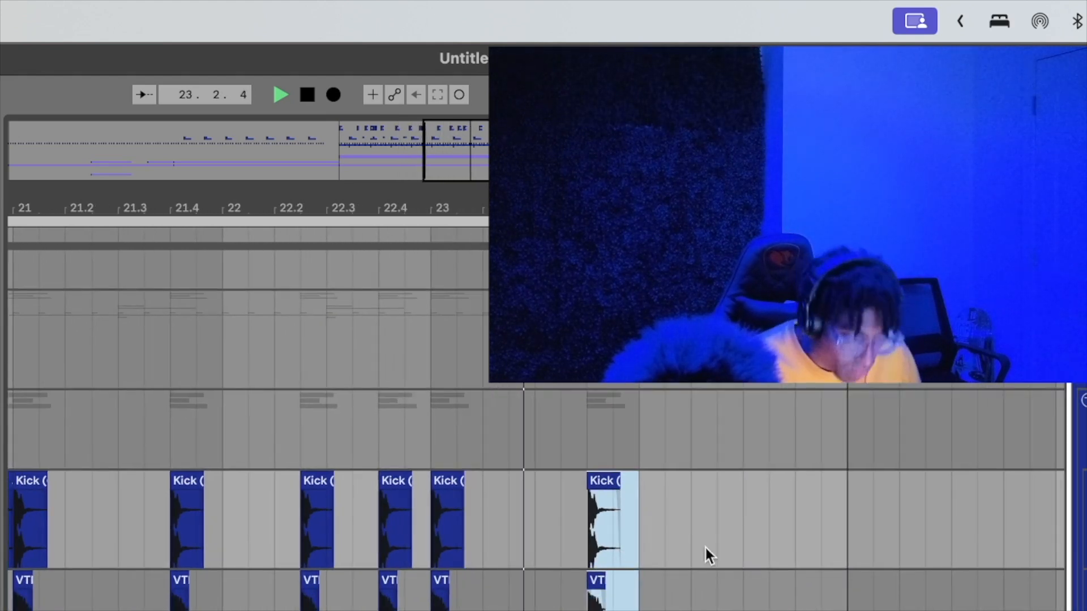
Copy the Kick and VTMN clip pair from 23.4 to 23.4.3 and play back the double hit.
{"action": "left_click_drag", "start_coordinate": [589, 538], "coordinate": [615, 538]}
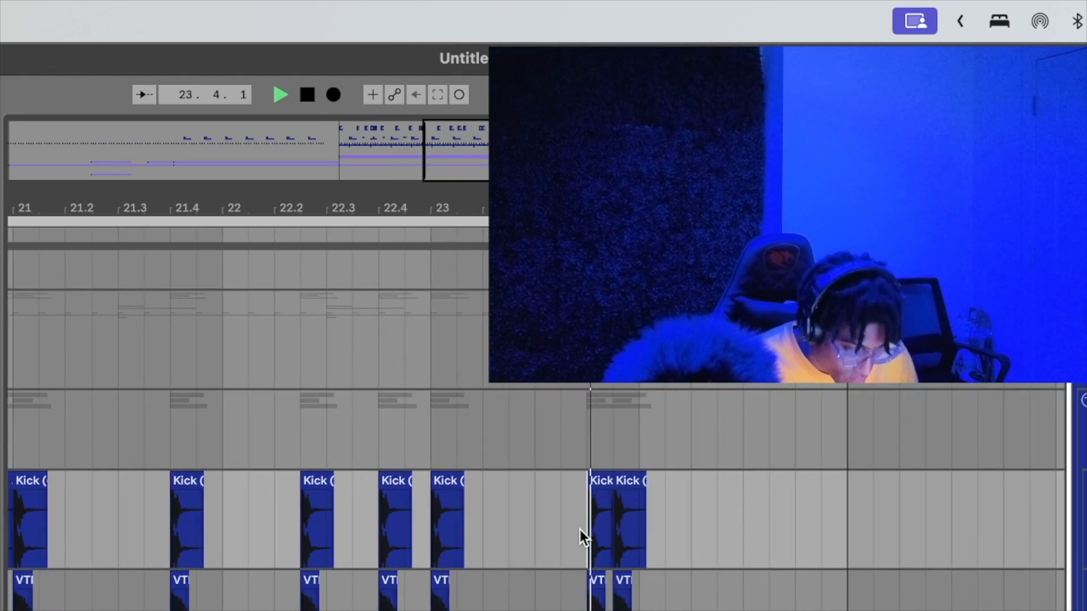
{"action": "left_click", "coordinate": [303, 517]}
{"action": "scroll", "coordinate": [707, 566], "scroll_direction": "up", "scroll_amount": 4}
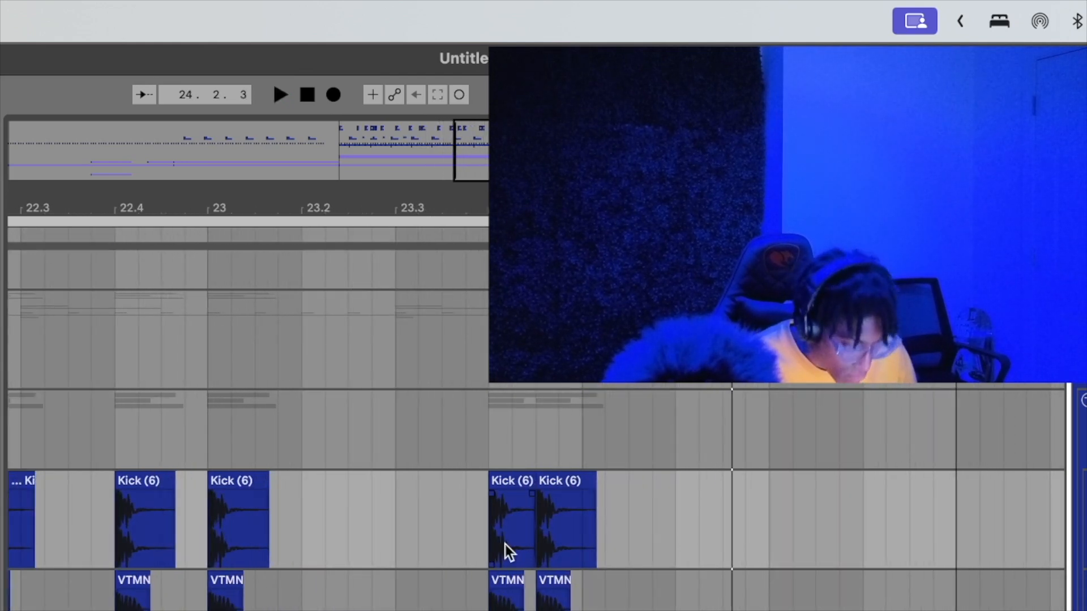
{"action": "left_click", "coordinate": [462, 532]}
{"action": "key", "text": "space"}
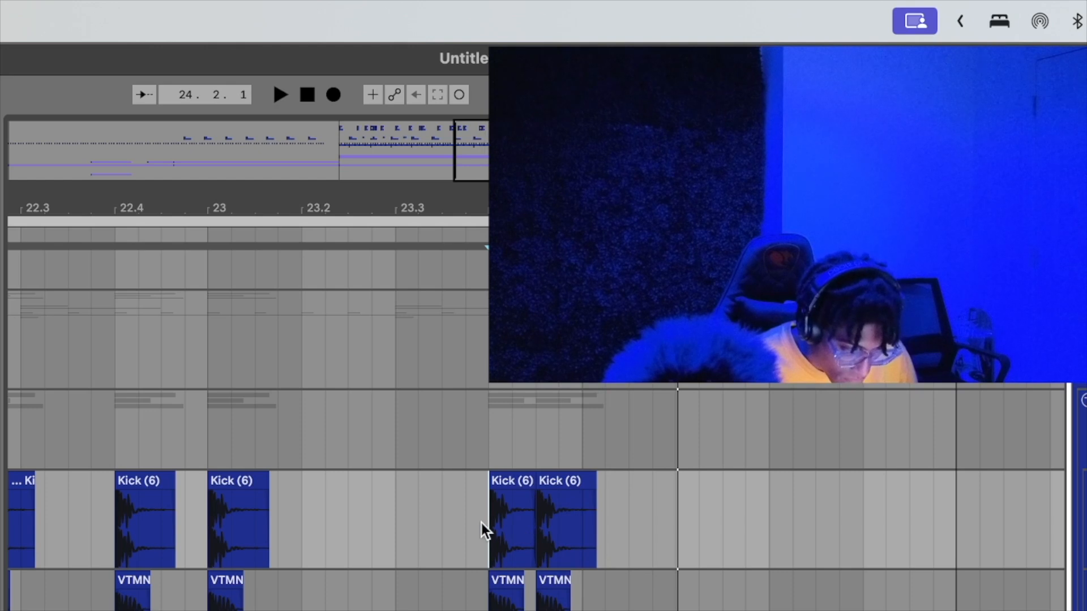
Duplicate the Kick and VTMN double hit spanning 23.4 to 24.1.3 so the copy starts at 24.1.3.
{"action": "left_click_drag", "start_coordinate": [486, 528], "coordinate": [627, 591]}
{"action": "key", "text": "space"}
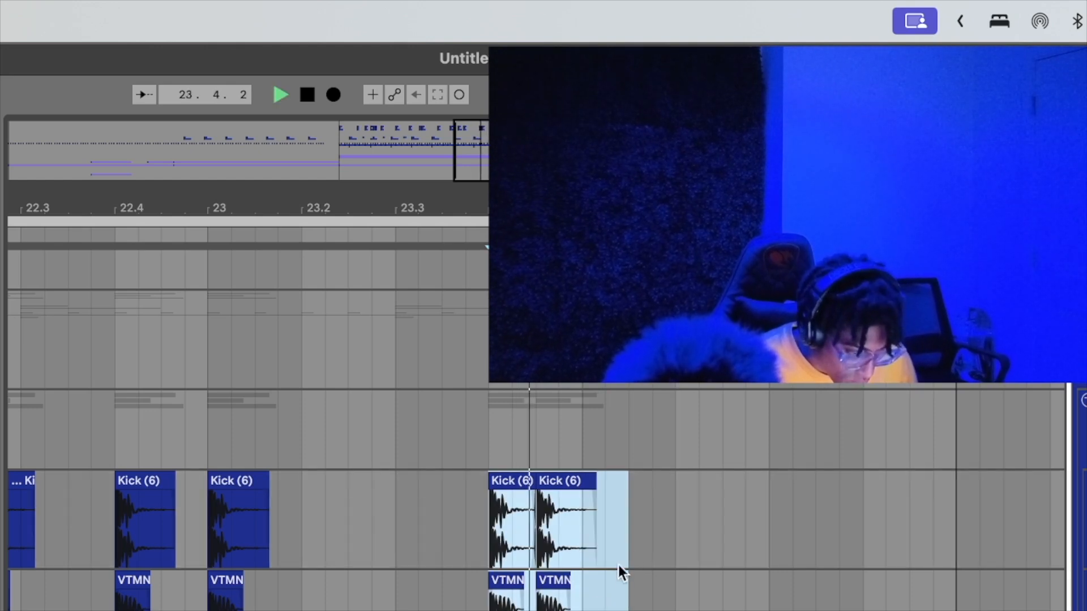
{"action": "key", "text": "super+d"}
{"action": "left_click", "coordinate": [466, 522]}
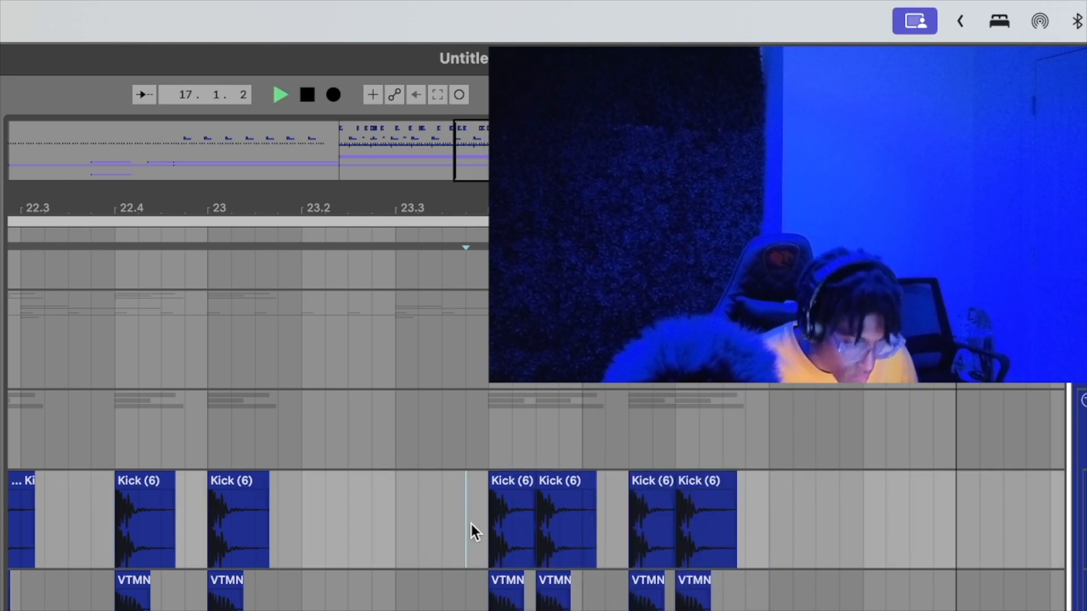
Paste shortened Kick and VTMN clip pairs at 24.3 and 24.4, listening from 23.4 in between.
{"action": "left_click", "coordinate": [490, 537]}
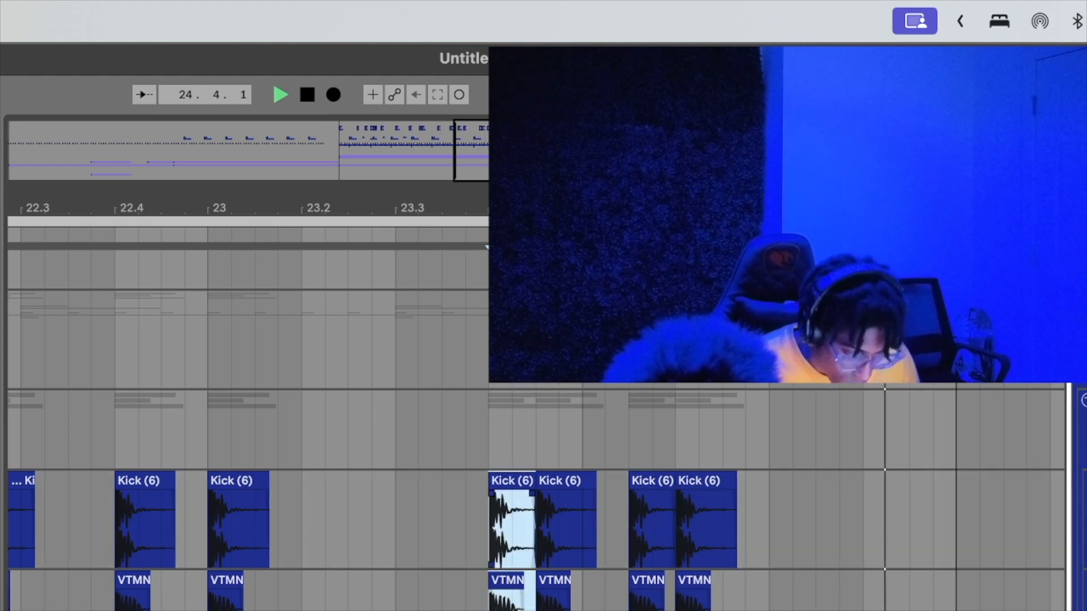
{"action": "left_click", "coordinate": [784, 521]}
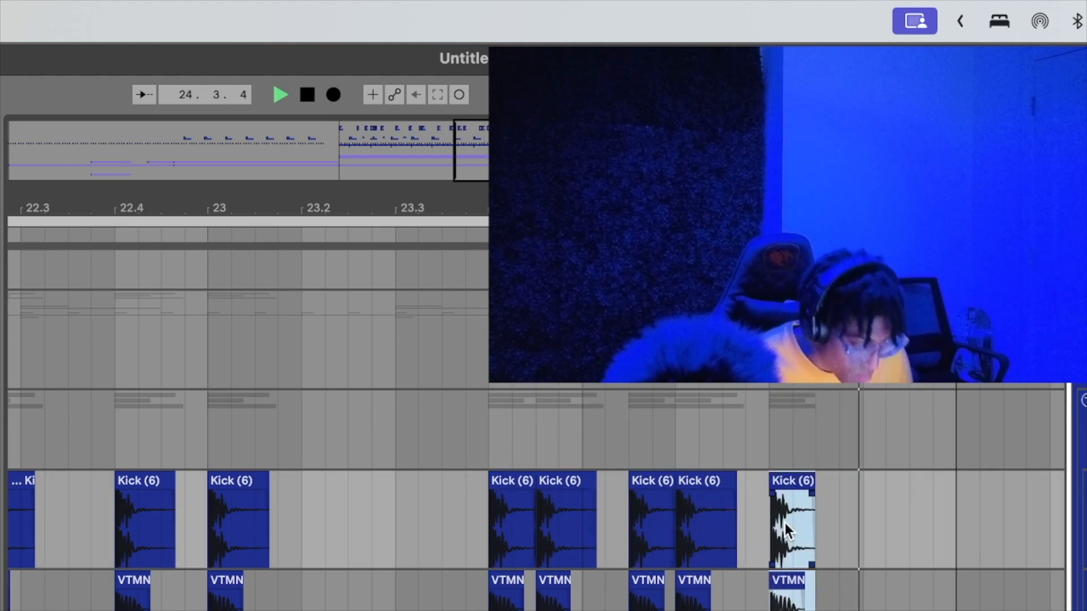
{"action": "key", "text": "super+v"}
{"action": "left_click", "coordinate": [505, 538]}
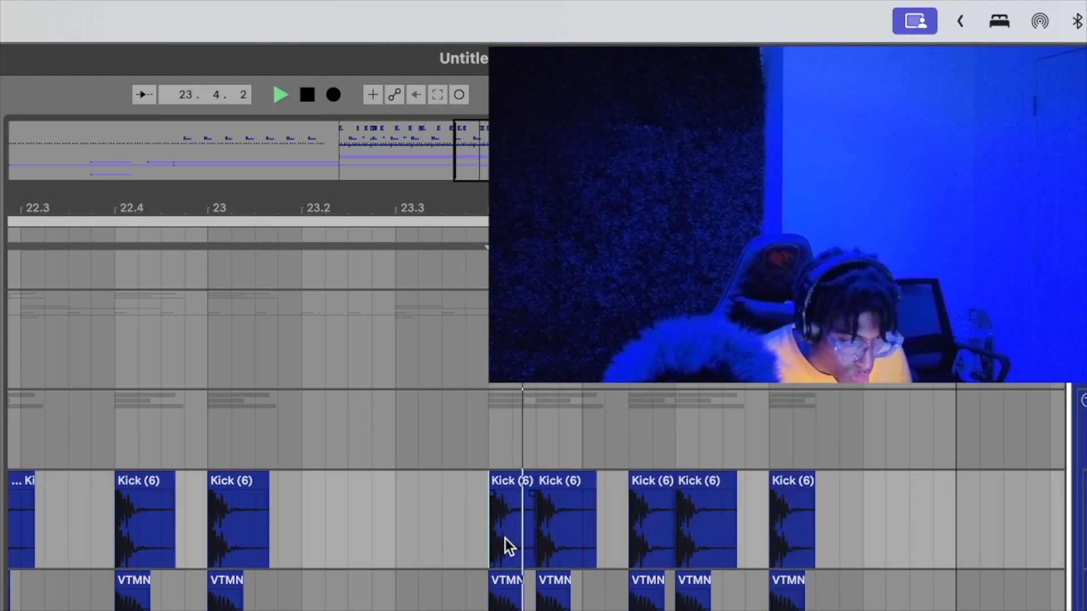
{"action": "left_click", "coordinate": [862, 539]}
{"action": "key", "text": "super+v"}
Review the finished kick pattern, playing back the drum tracks from just before bar 17.
{"action": "left_click_drag", "start_coordinate": [473, 144], "coordinate": [471, 106]}
{"action": "scroll", "coordinate": [468, 454], "scroll_direction": "left", "scroll_amount": 7}
{"action": "scroll", "coordinate": [468, 454], "scroll_direction": "up", "scroll_amount": 1}
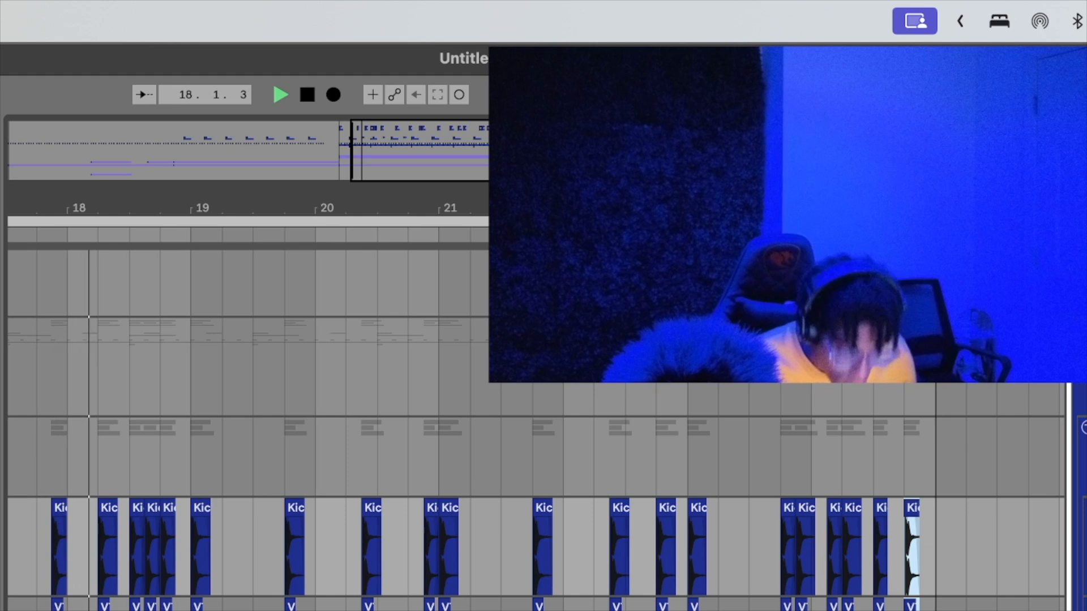
{"action": "left_click_drag", "start_coordinate": [433, 151], "coordinate": [430, 138]}
{"action": "scroll", "coordinate": [364, 576], "scroll_direction": "down", "scroll_amount": 3}
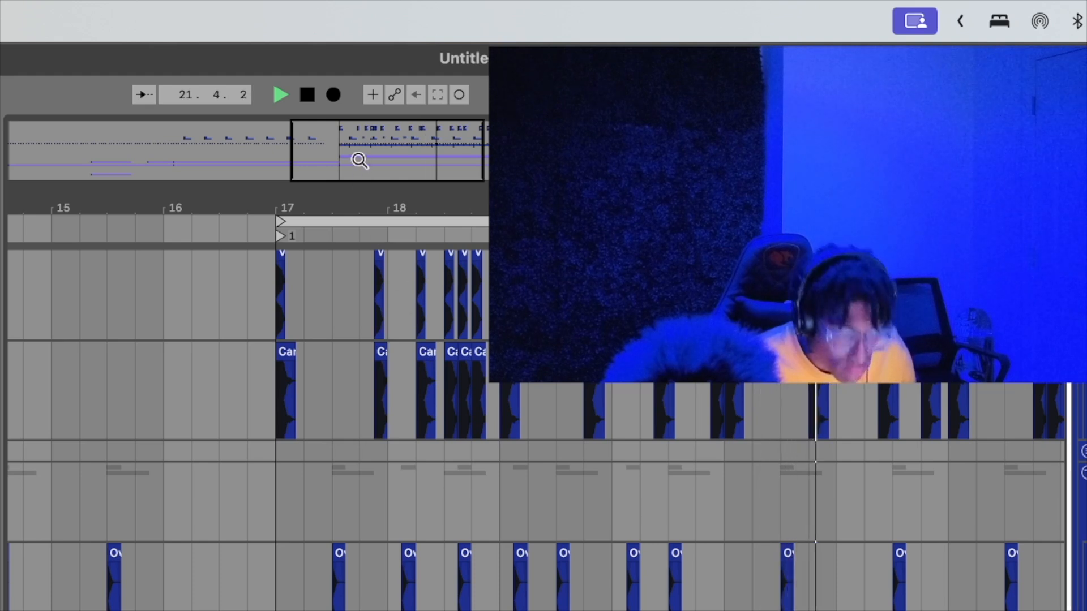
{"action": "left_click_drag", "start_coordinate": [359, 160], "coordinate": [359, 175]}
{"action": "left_click", "coordinate": [72, 375]}
{"action": "key", "text": "space"}
{"action": "key", "text": "space"}
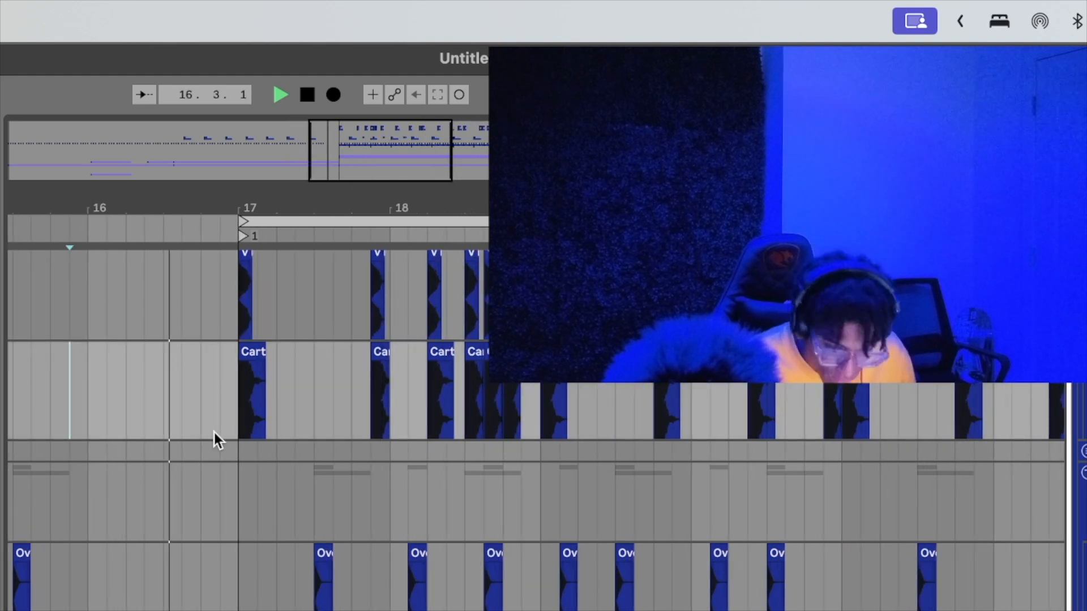
{"action": "left_click_drag", "start_coordinate": [372, 141], "coordinate": [371, 158]}
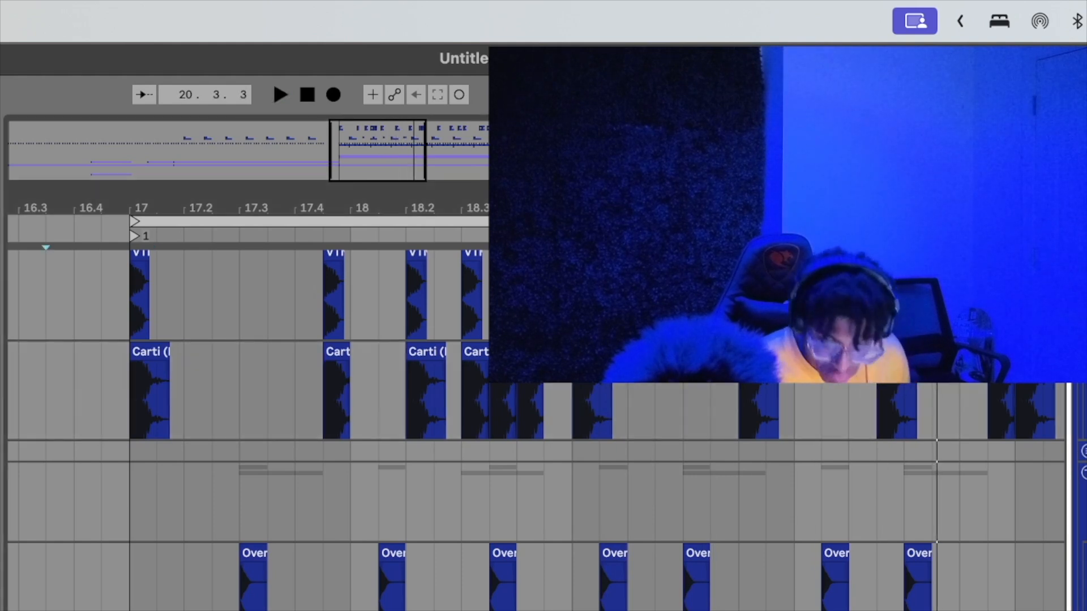
Place a copy of the short clip at 17.3 on the track below Sn (Backyard) and play back from bar 17.
{"action": "key", "text": "space"}
{"action": "scroll", "coordinate": [356, 544], "scroll_direction": "down", "scroll_amount": 2}
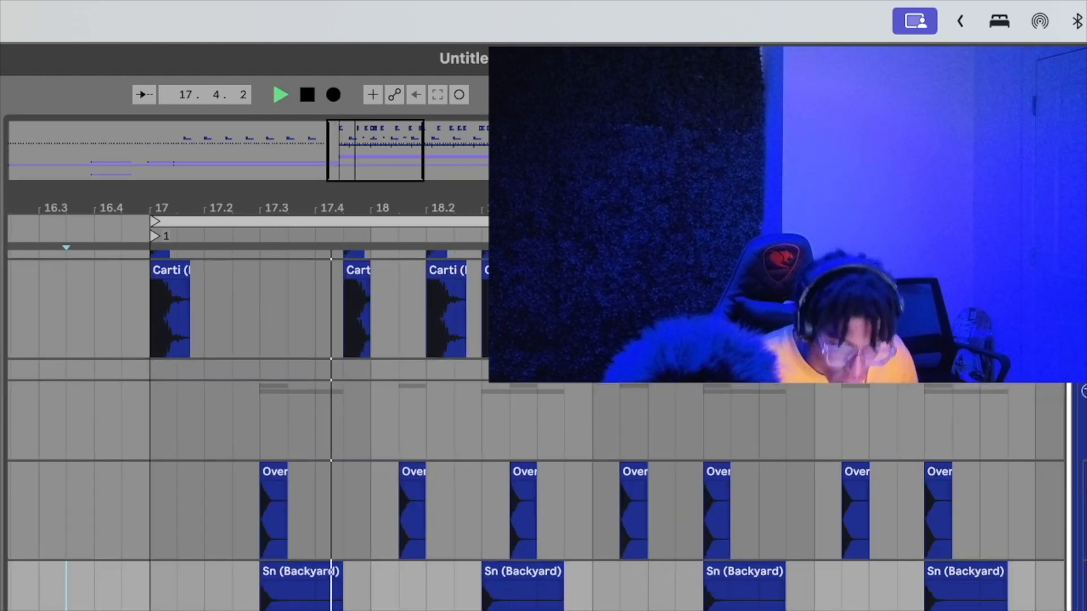
{"action": "left_click_drag", "start_coordinate": [6, 609], "coordinate": [261, 608]}
{"action": "left_click", "coordinate": [177, 608]}
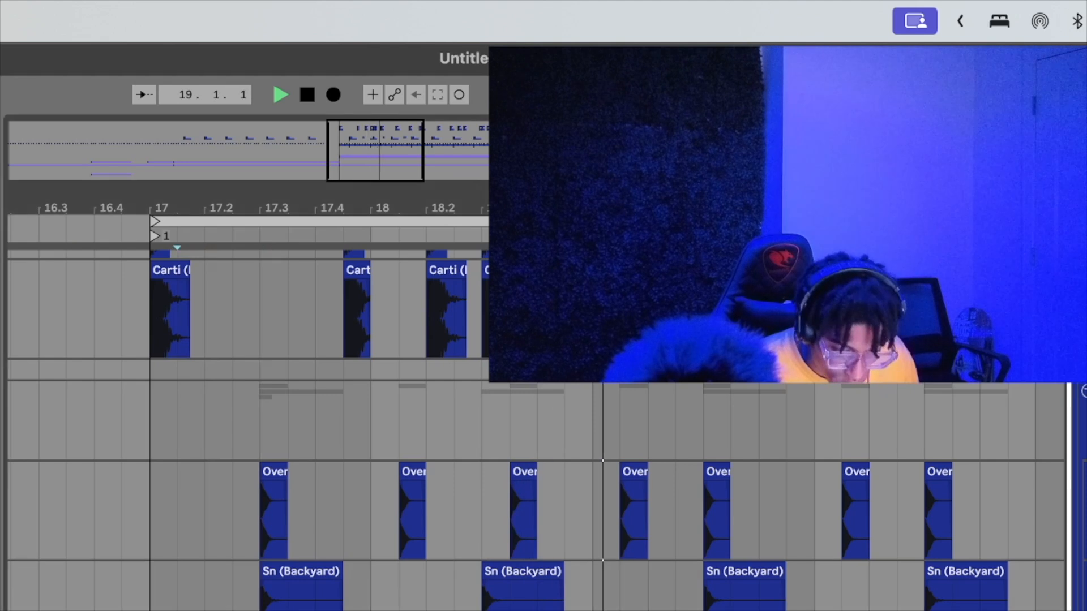
{"action": "key", "text": "space"}
{"action": "key", "text": "space"}
{"action": "left_click", "coordinate": [150, 606]}
{"action": "key", "text": "space"}
{"action": "key", "text": "space"}
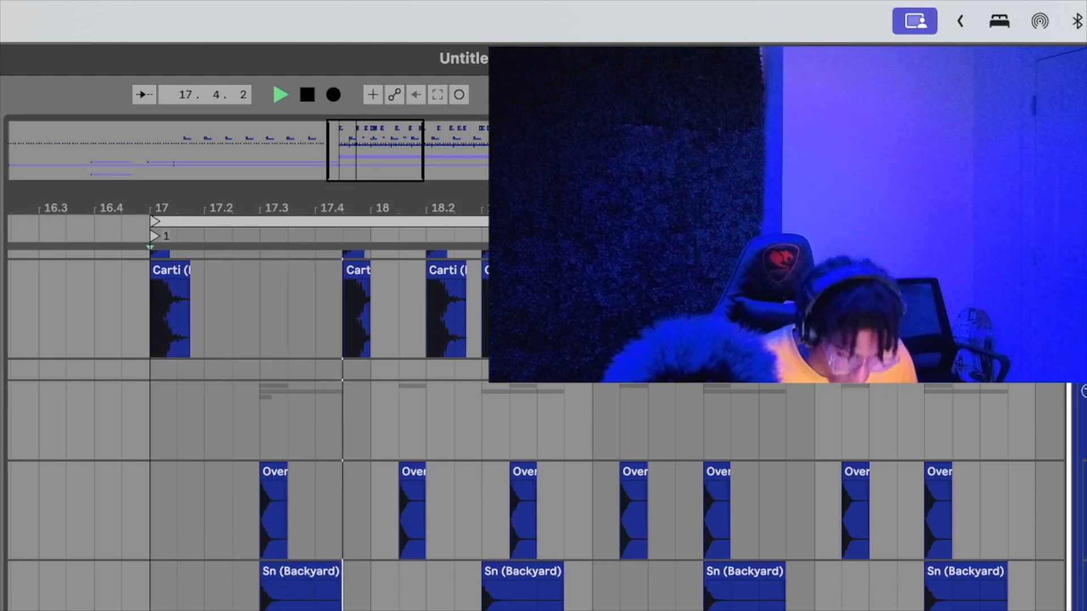
Paste the short clip from 17.3 at 18.3 and play back the pattern from bar 17.
{"action": "left_click", "coordinate": [265, 608]}
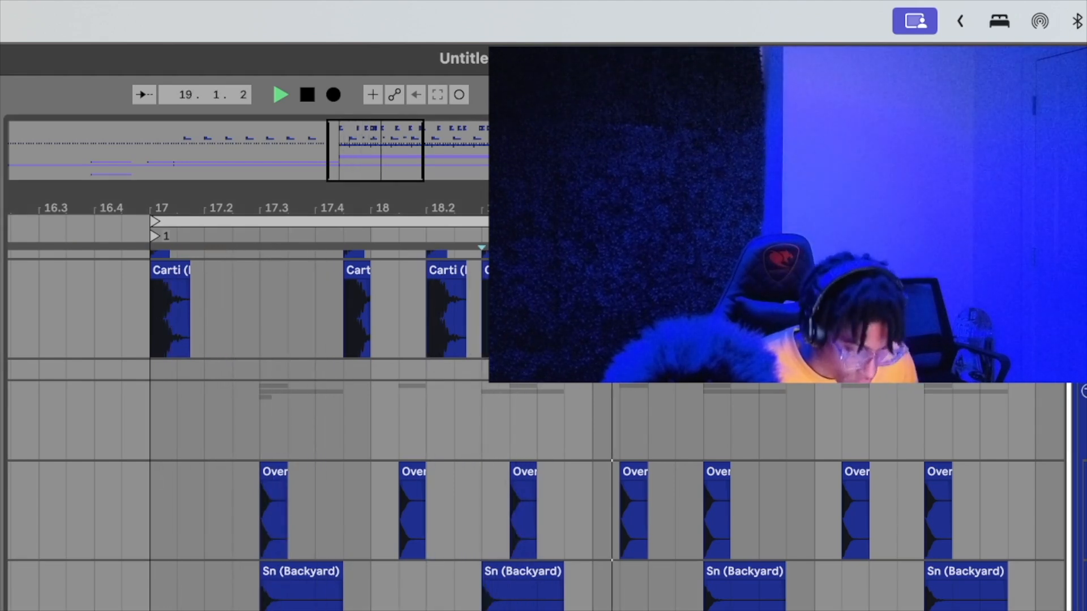
{"action": "key", "text": "super+v"}
{"action": "left_click", "coordinate": [344, 609]}
{"action": "key", "text": "space"}
{"action": "key", "text": "space"}
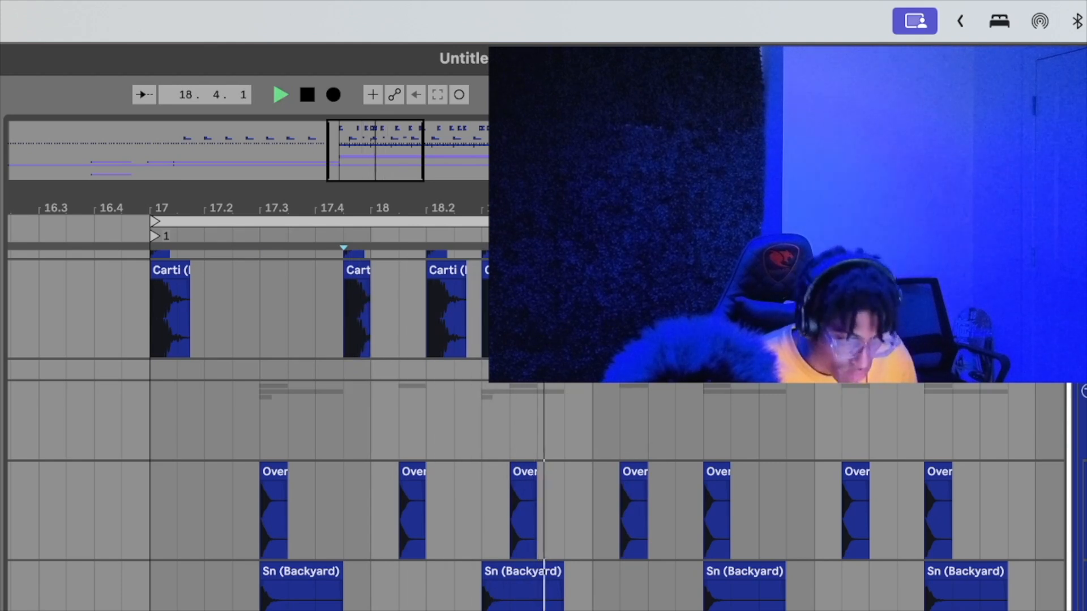
{"action": "left_click", "coordinate": [204, 607]}
{"action": "key", "text": "space"}
{"action": "key", "text": "space"}
{"action": "left_click", "coordinate": [150, 606]}
{"action": "key", "text": "space"}
{"action": "key", "text": "space"}
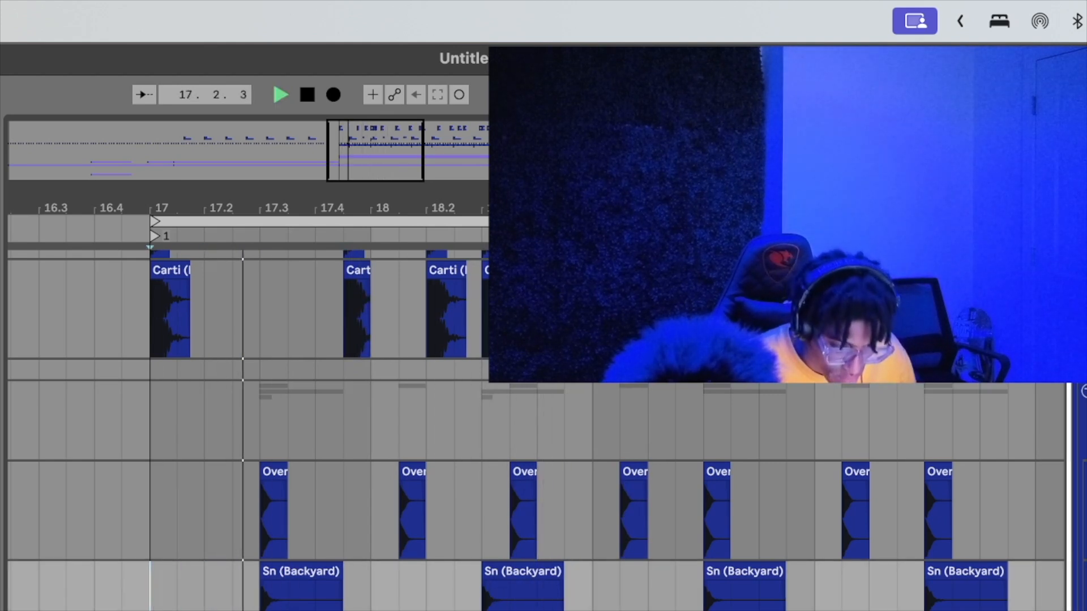
Try moving the short clip from 17.3 to 17.2, checking the nudged positions by ear from bar 17.
{"action": "left_click", "coordinate": [265, 608]}
{"action": "key", "text": "Left"}
{"action": "key", "text": "Left"}
{"action": "key", "text": "space"}
{"action": "key", "text": "space"}
{"action": "key", "text": "Left"}
{"action": "key", "text": "space"}
{"action": "key", "text": "space"}
{"action": "key", "text": "Right"}
{"action": "key", "text": "space"}
{"action": "key", "text": "space"}
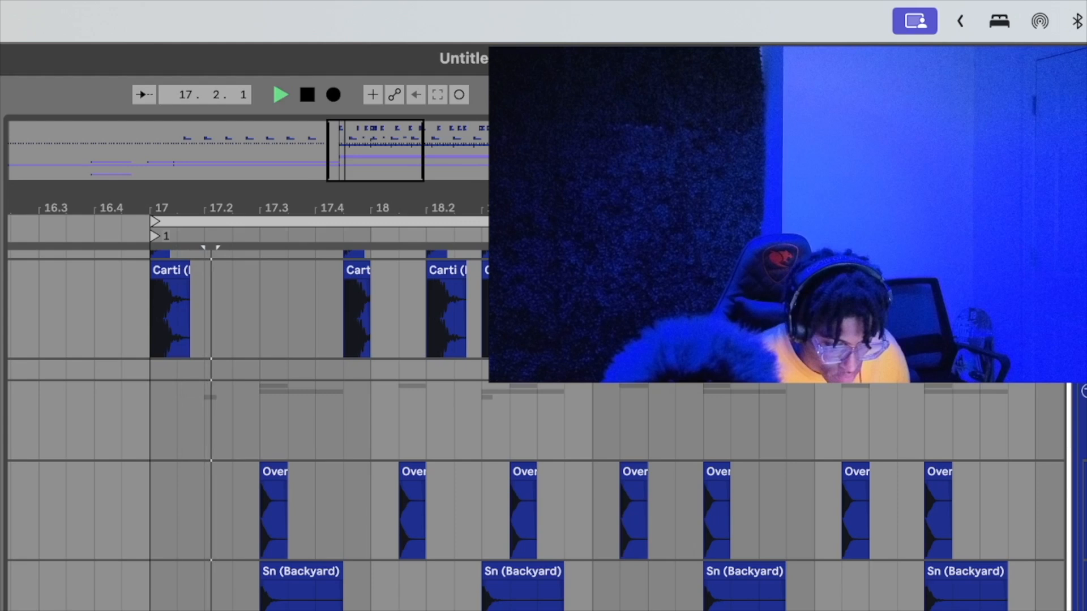
{"action": "left_click", "coordinate": [177, 607]}
{"action": "left_click", "coordinate": [150, 606]}
{"action": "key", "text": "space"}
{"action": "key", "text": "space"}
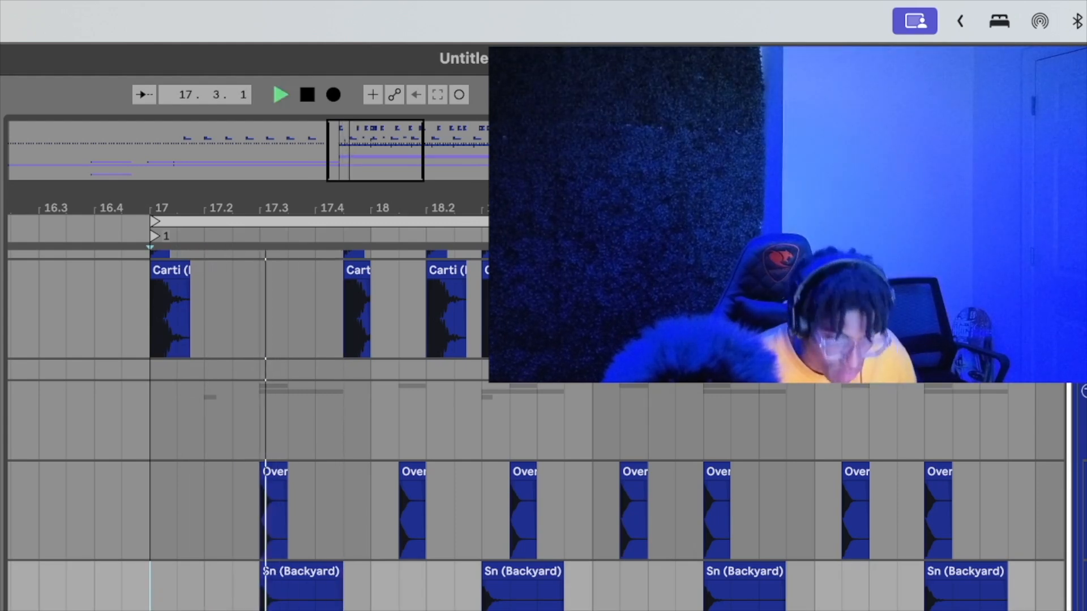
Move the first short clip below Sn (Backyard) to 17.1.3 and play back from 16.4.
{"action": "left_click", "coordinate": [209, 609]}
{"action": "key", "text": "Right"}
{"action": "key", "text": "space"}
{"action": "key", "text": "space"}
{"action": "left_click", "coordinate": [177, 607]}
{"action": "key", "text": "space"}
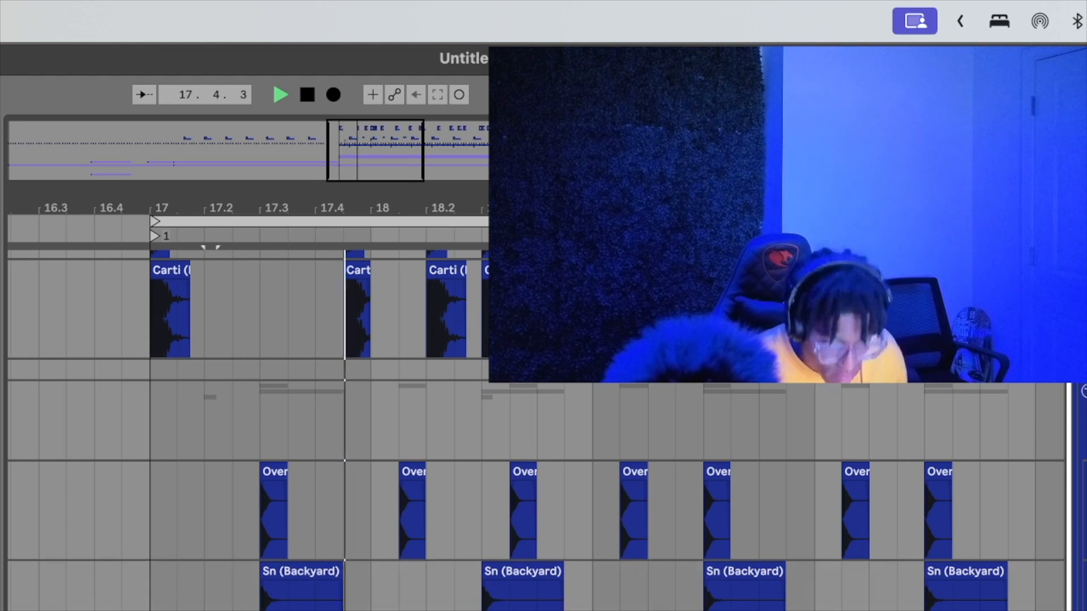
{"action": "key", "text": "space"}
{"action": "left_click", "coordinate": [204, 606]}
{"action": "left_click", "coordinate": [121, 606]}
{"action": "left_click", "coordinate": [94, 606]}
{"action": "key", "text": "space"}
{"action": "key", "text": "space"}
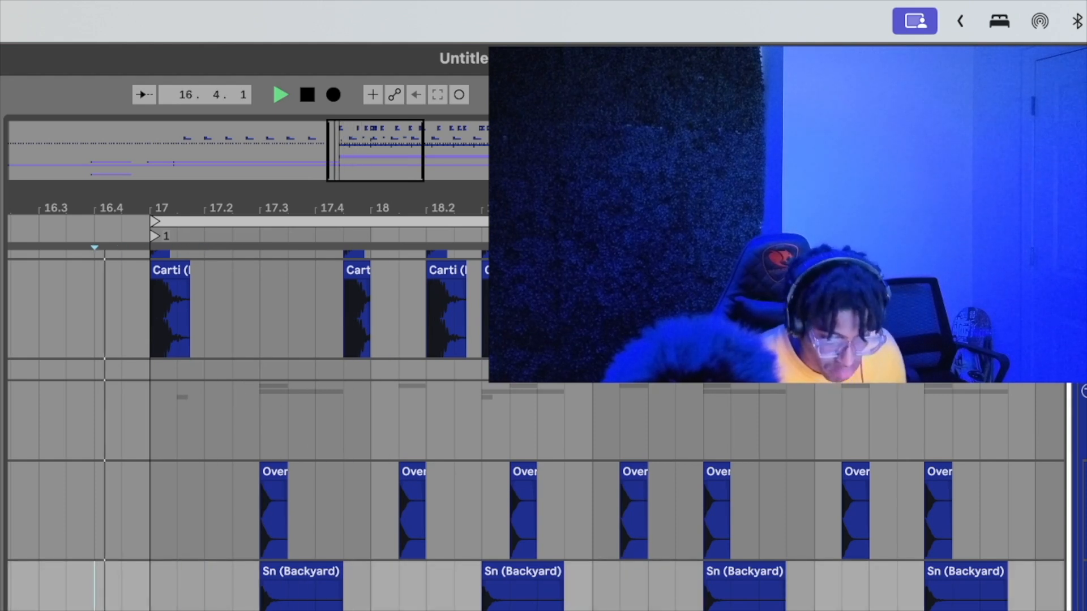
{"action": "key", "text": "space"}
{"action": "key", "text": "space"}
{"action": "left_click", "coordinate": [182, 609]}
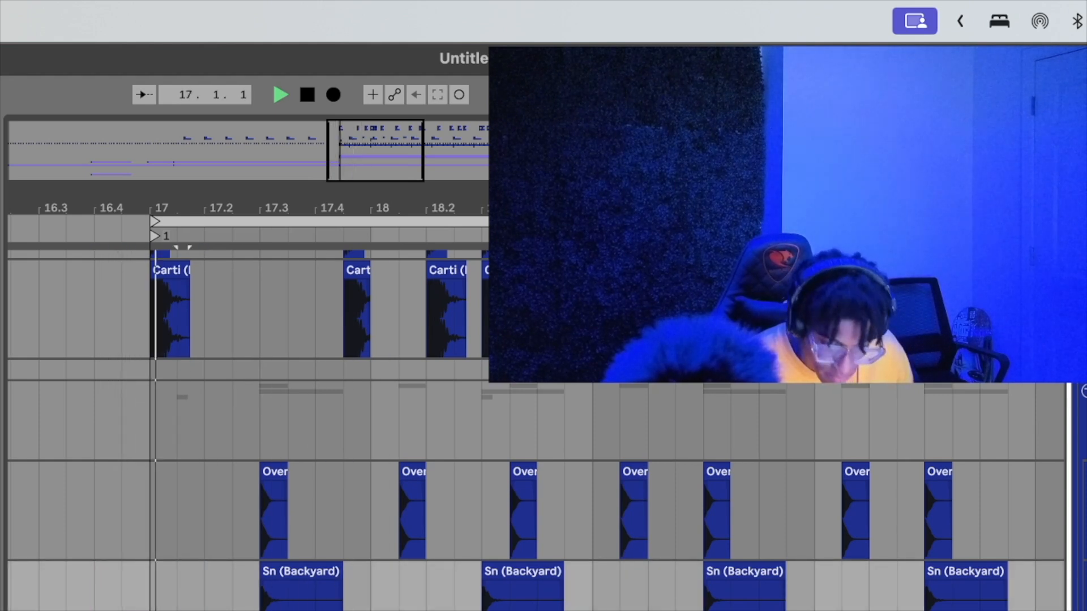
Try a copy of the short clip at 17.2, listen from bar 17, and delete it.
{"action": "left_click_drag", "start_coordinate": [183, 609], "coordinate": [210, 609]}
{"action": "left_click", "coordinate": [149, 606]}
{"action": "key", "text": "space"}
{"action": "key", "text": "space"}
{"action": "key", "text": "space"}
{"action": "key", "text": "space"}
{"action": "left_click", "coordinate": [150, 607]}
{"action": "key", "text": "space"}
{"action": "key", "text": "space"}
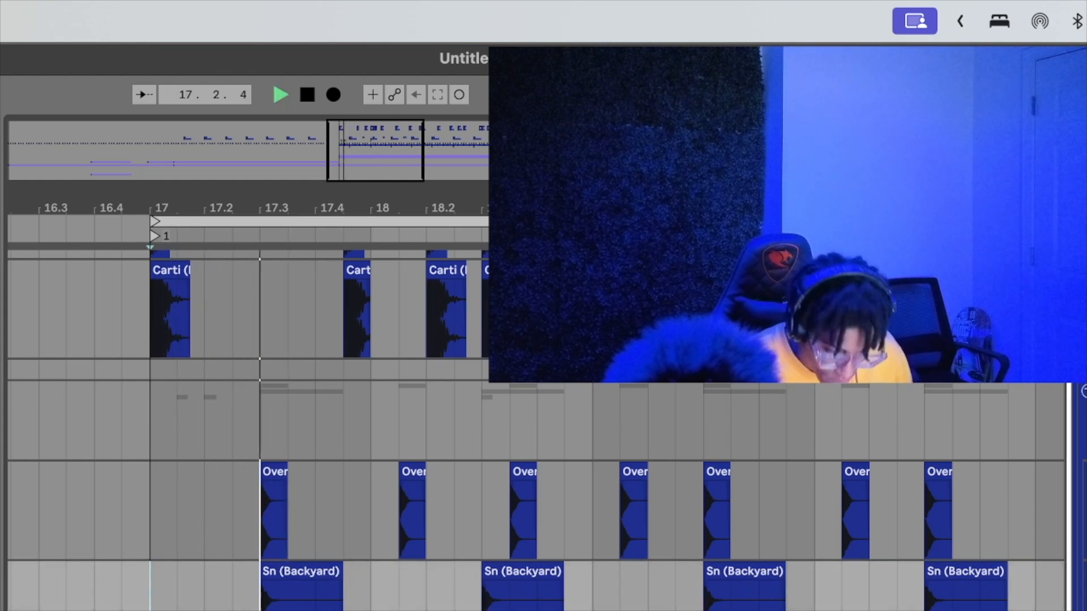
{"action": "left_click", "coordinate": [210, 609]}
{"action": "key", "text": "Delete"}
Play back from bar 17 and copy the short clip from 17.1.3 to 17.3.
{"action": "left_click", "coordinate": [150, 607]}
{"action": "key", "text": "space"}
{"action": "key", "text": "space"}
{"action": "left_click_drag", "start_coordinate": [182, 609], "coordinate": [265, 609]}
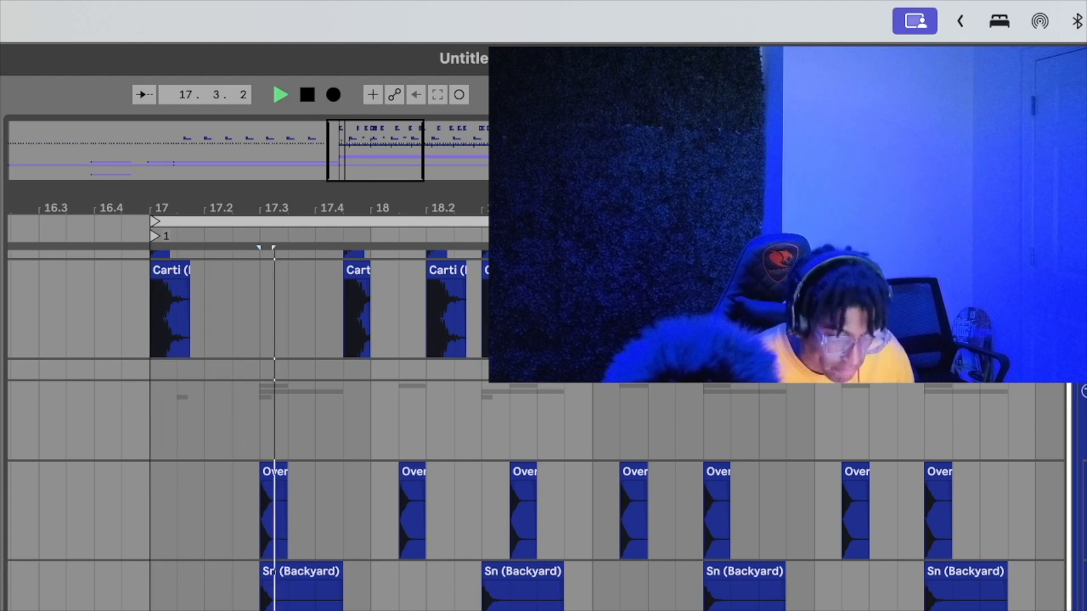
Play back from bar 17 and place a copy of the short clip below Sn (Backyard) at bar 18.
{"action": "left_click", "coordinate": [149, 606]}
{"action": "key", "text": "space"}
{"action": "key", "text": "space"}
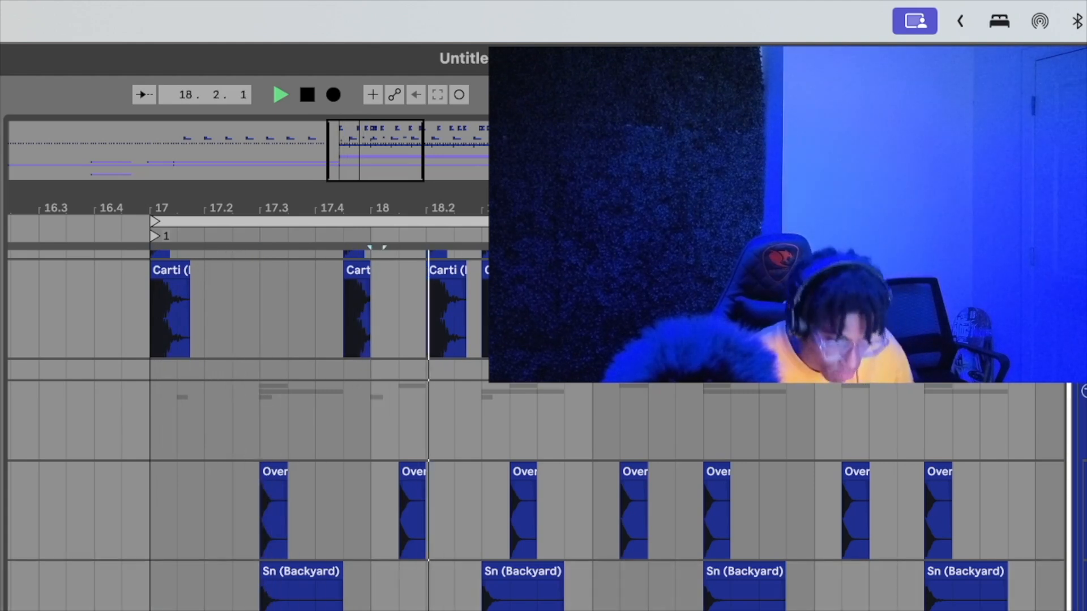
Move the short clip from bar 18 to 17.4 and play back from bar 17.
{"action": "left_click", "coordinate": [196, 597]}
{"action": "key", "text": "space"}
{"action": "key", "text": "space"}
{"action": "left_click", "coordinate": [150, 607]}
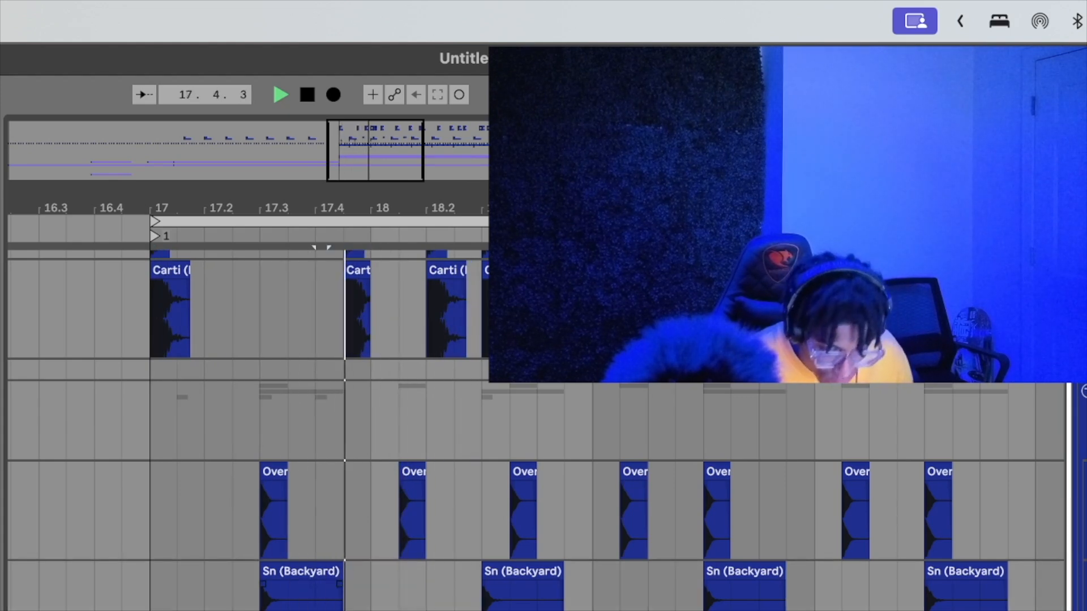
{"action": "left_click", "coordinate": [177, 600]}
{"action": "key", "text": "space"}
{"action": "key", "text": "space"}
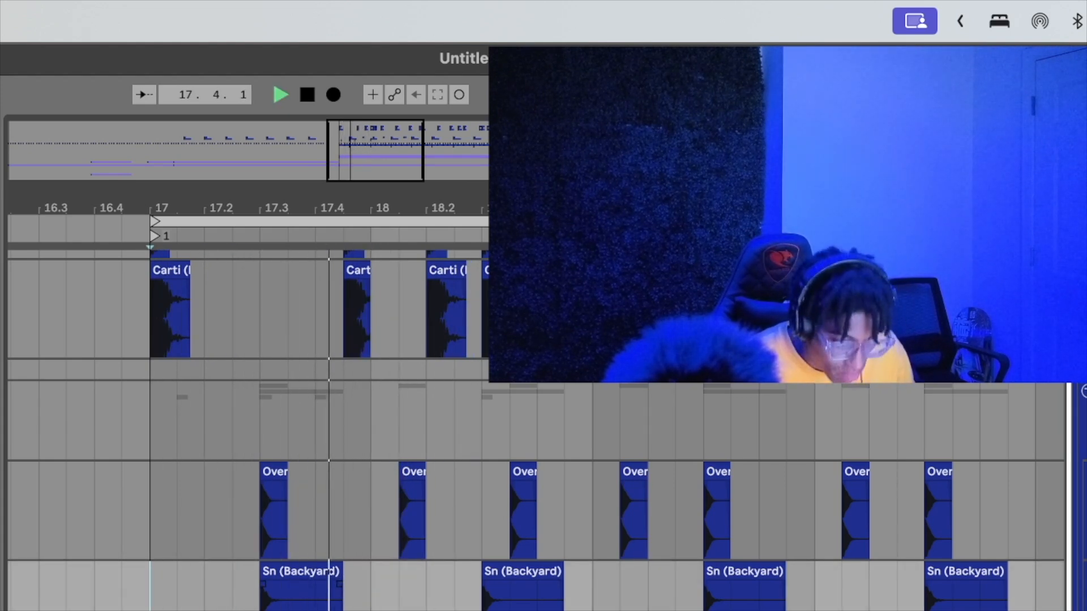
Nudge the short clip from 17.4 to 17.3.3 and check its timing by ear from bar 17.
{"action": "key", "text": "space"}
{"action": "left_click", "coordinate": [321, 610]}
{"action": "key", "text": "Left"}
{"action": "key", "text": "space"}
{"action": "left_click", "coordinate": [150, 601]}
{"action": "key", "text": "space"}
{"action": "key", "text": "space"}
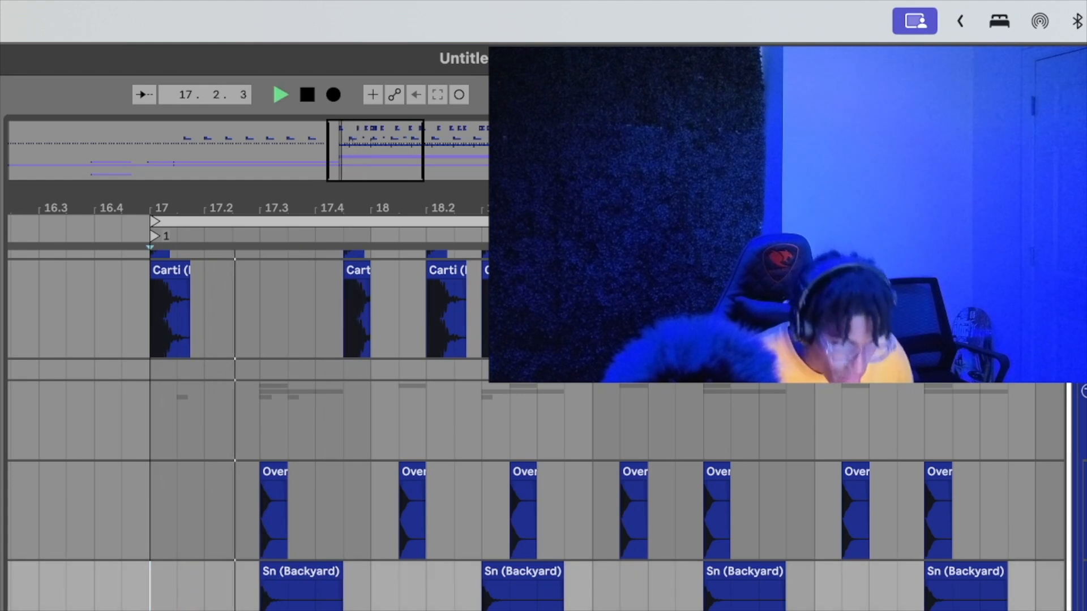
{"action": "key", "text": "space"}
{"action": "key", "text": "space"}
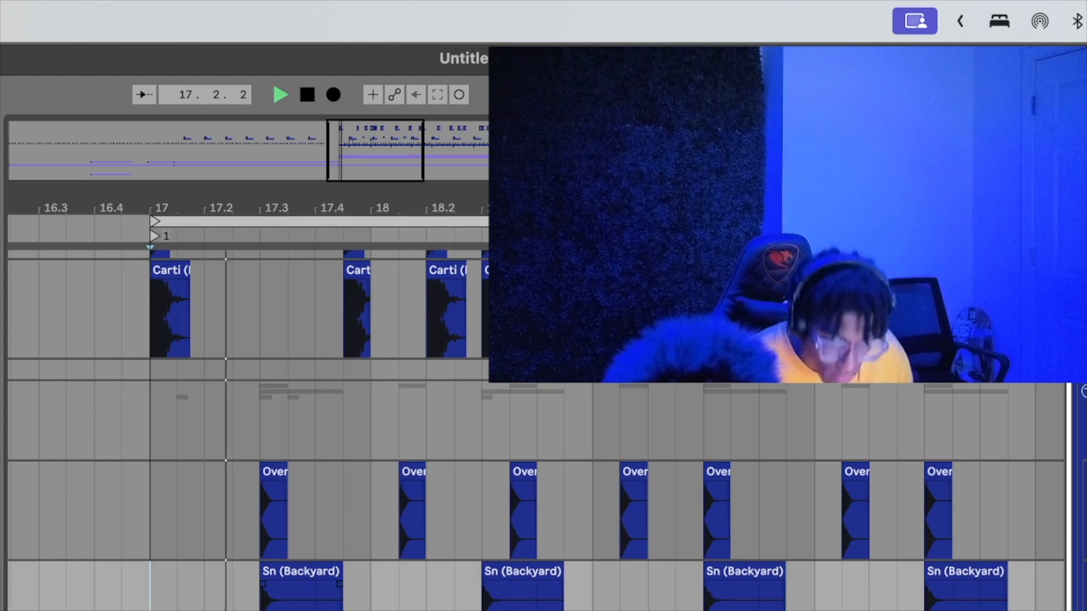
Copy the Over clip from 18.1.3 to 17.4.3 and play back from bar 17.
{"action": "left_click", "coordinate": [416, 471]}
{"action": "key", "text": "super+c"}
{"action": "left_click", "coordinate": [347, 487]}
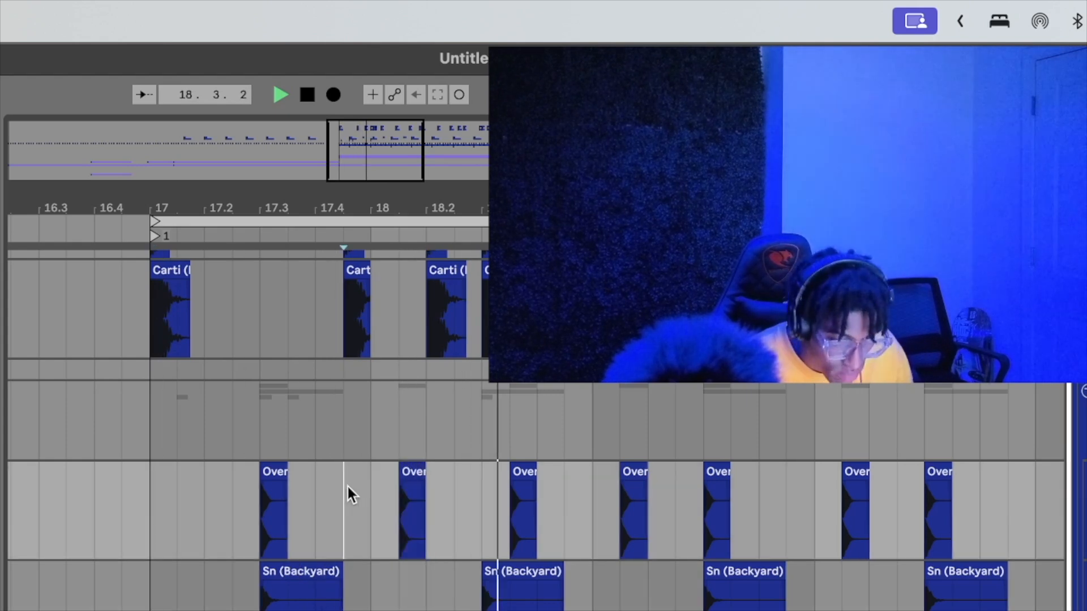
{"action": "key", "text": "super+v"}
{"action": "left_click", "coordinate": [178, 492]}
{"action": "key", "text": "Left"}
{"action": "key", "text": "space"}
{"action": "key", "text": "space"}
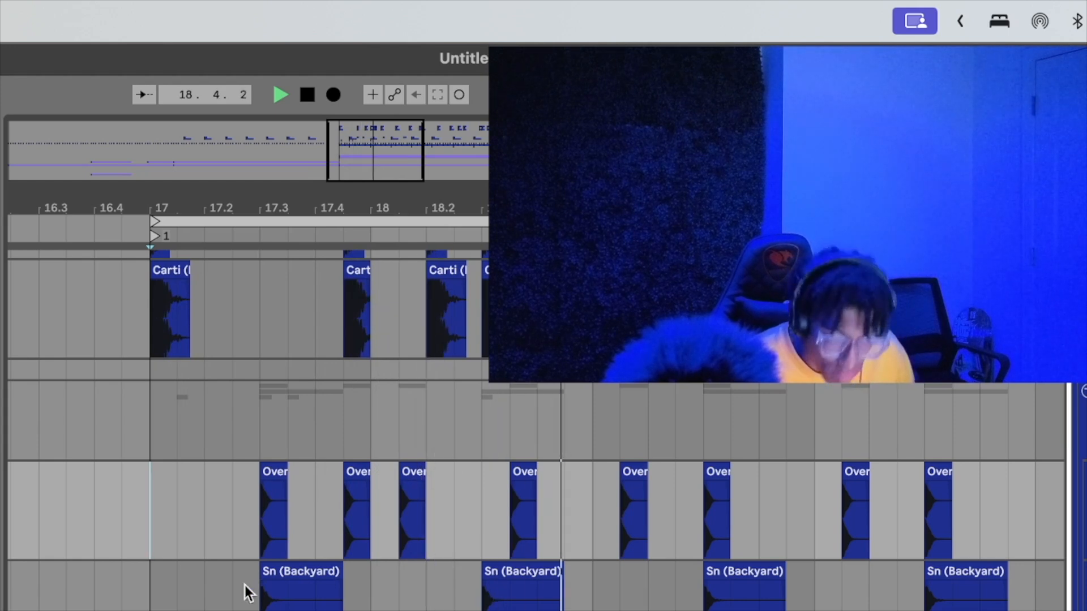
Listen to the layered pattern repeatedly from bar 17 to check the Over clip at 17.4.3.
{"action": "left_click", "coordinate": [170, 536]}
{"action": "key", "text": "space"}
{"action": "key", "text": "space"}
{"action": "key", "text": "Left"}
{"action": "key", "text": "space"}
{"action": "key", "text": "space"}
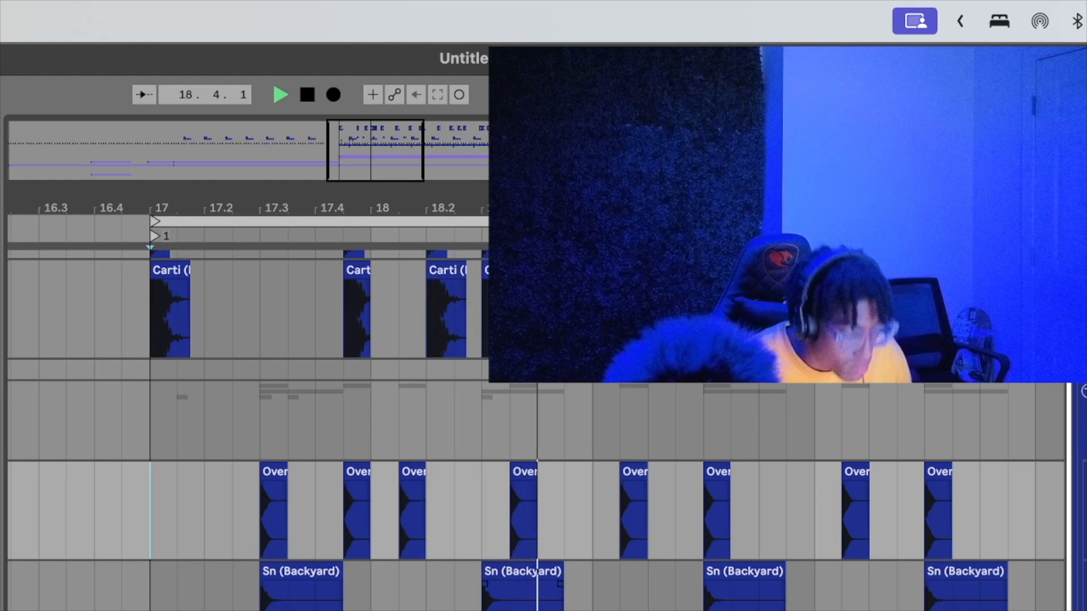
{"action": "left_click", "coordinate": [371, 606]}
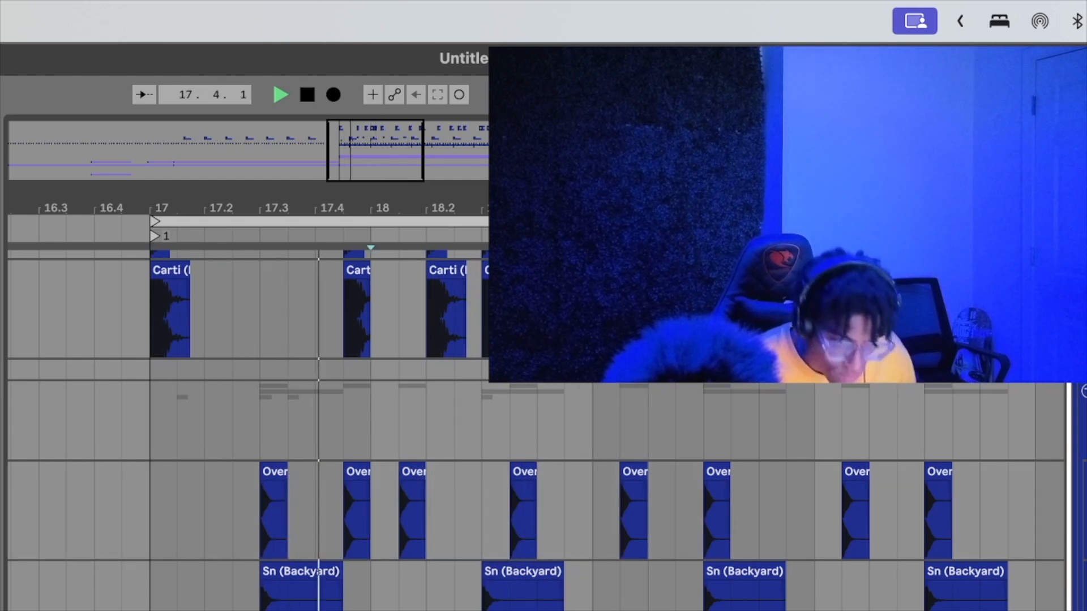
{"action": "key", "text": "space"}
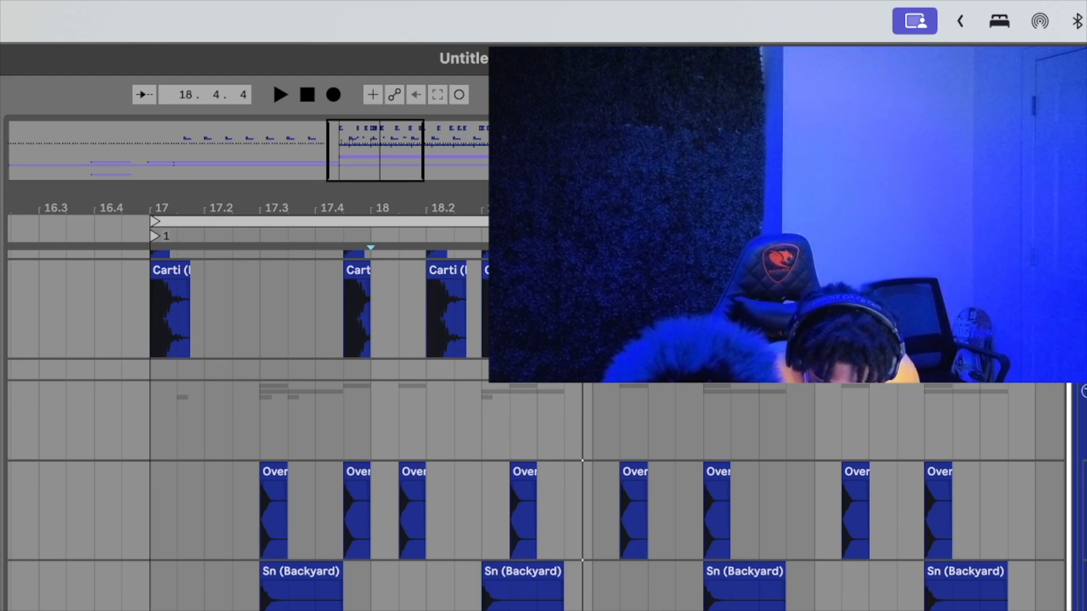
Listen to the section before bar 17, and continue playback from the bar 17 locator.
{"action": "left_click", "coordinate": [168, 231]}
{"action": "left_click", "coordinate": [309, 88]}
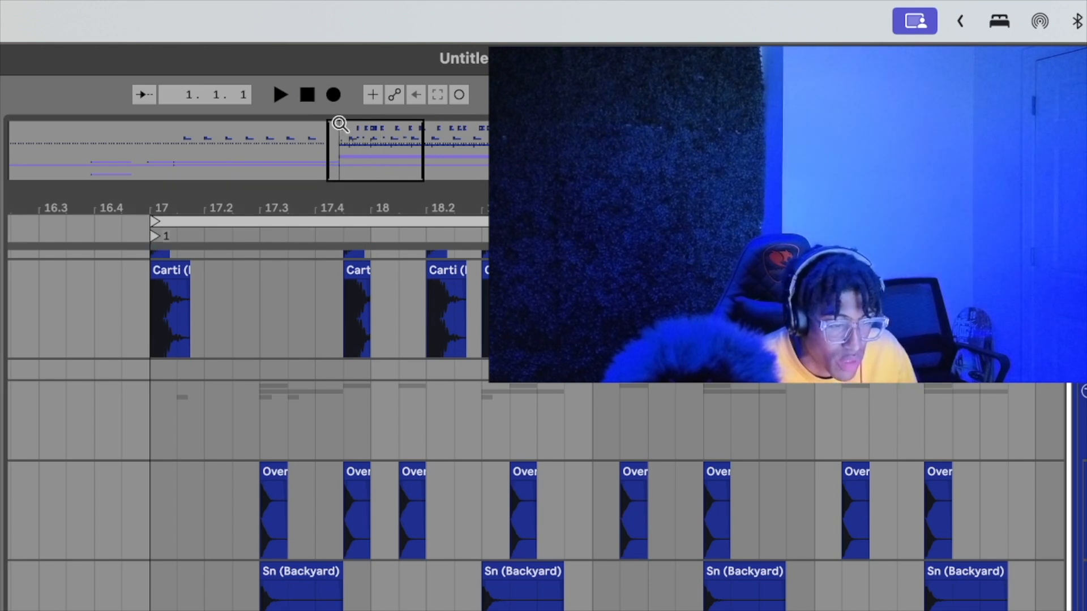
{"action": "key", "text": "space"}
{"action": "left_click_drag", "start_coordinate": [359, 137], "coordinate": [359, 102]}
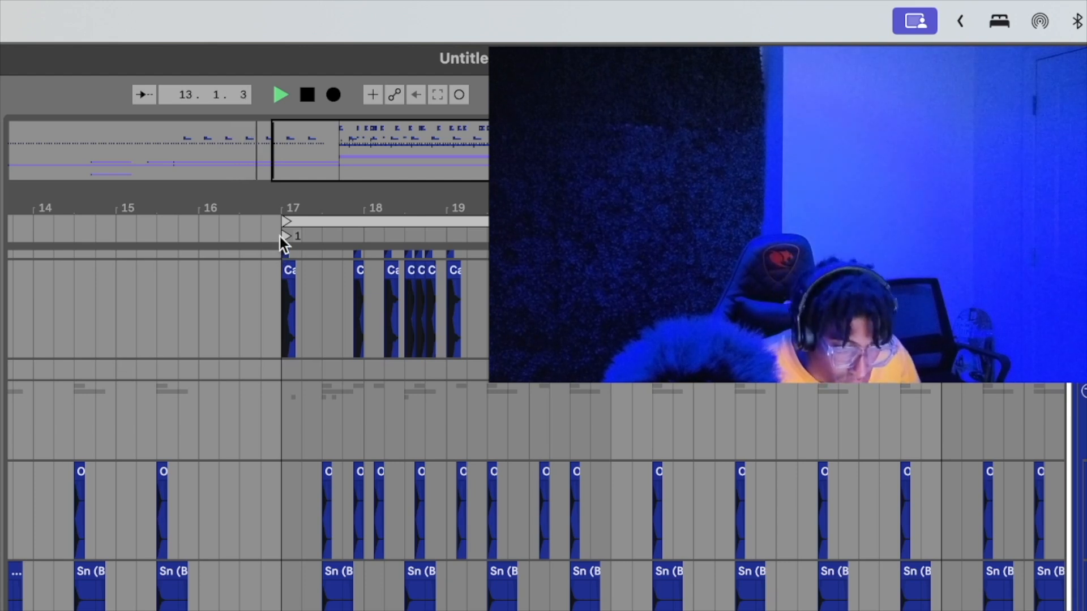
{"action": "left_click", "coordinate": [283, 237]}
{"action": "left_click_drag", "start_coordinate": [350, 164], "coordinate": [323, 212]}
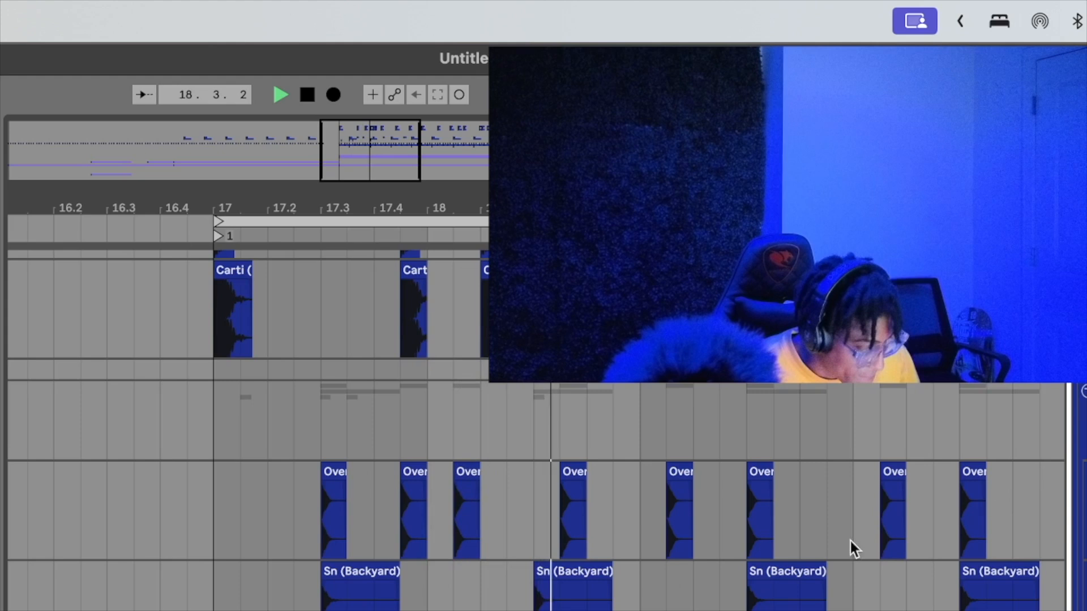
Replace the Over clip at 17.3 with a shorter Sn sample and play back from bar 17.
{"action": "left_click", "coordinate": [334, 470]}
{"action": "key", "text": "Delete"}
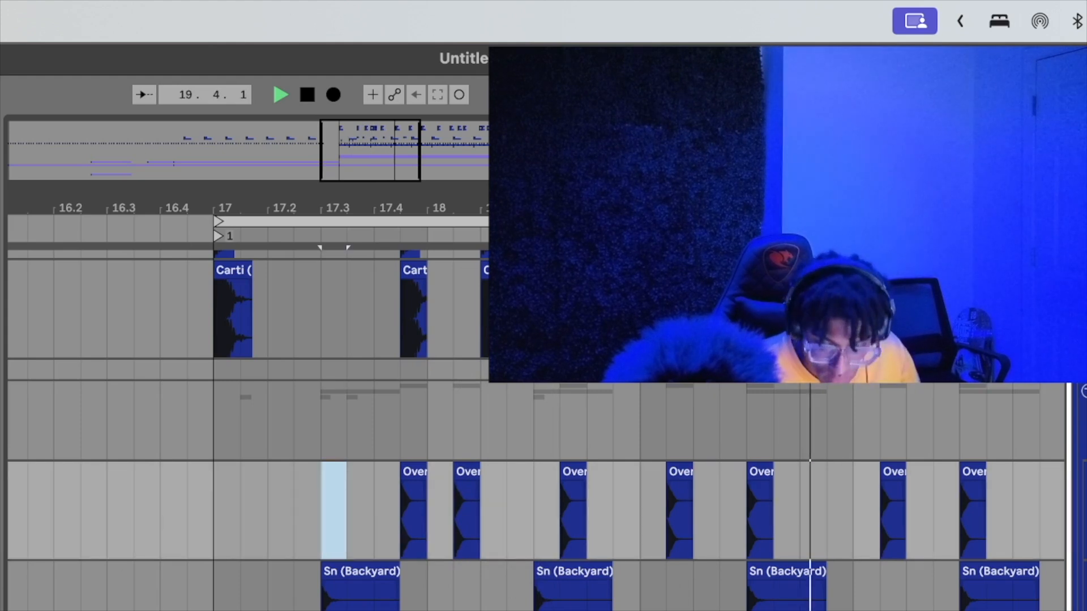
{"action": "left_click_drag", "start_coordinate": [1, 509], "coordinate": [308, 508]}
{"action": "left_click", "coordinate": [235, 508]}
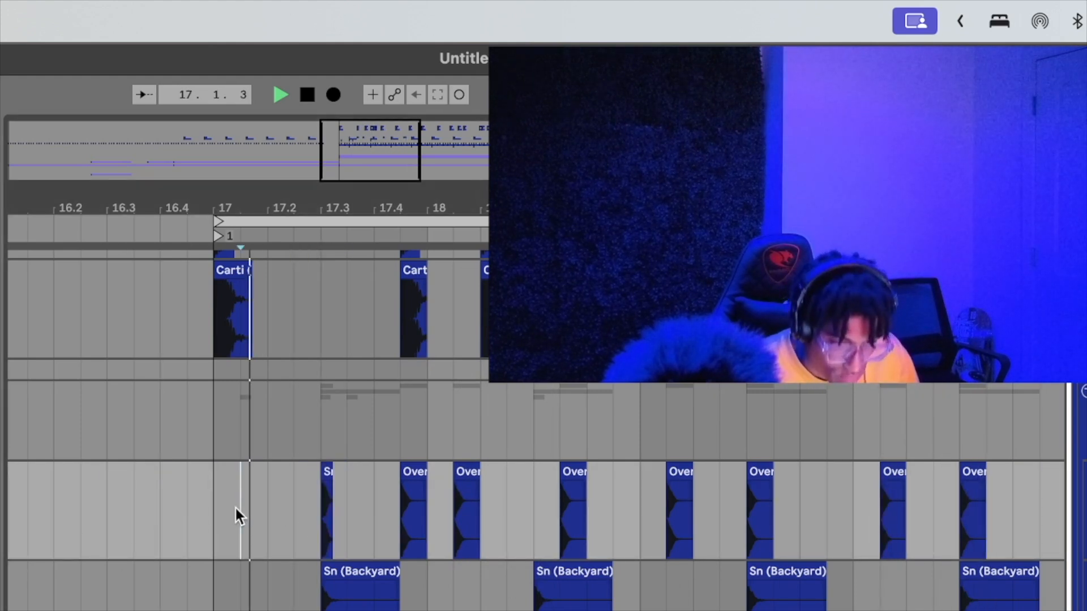
{"action": "left_click", "coordinate": [236, 509]}
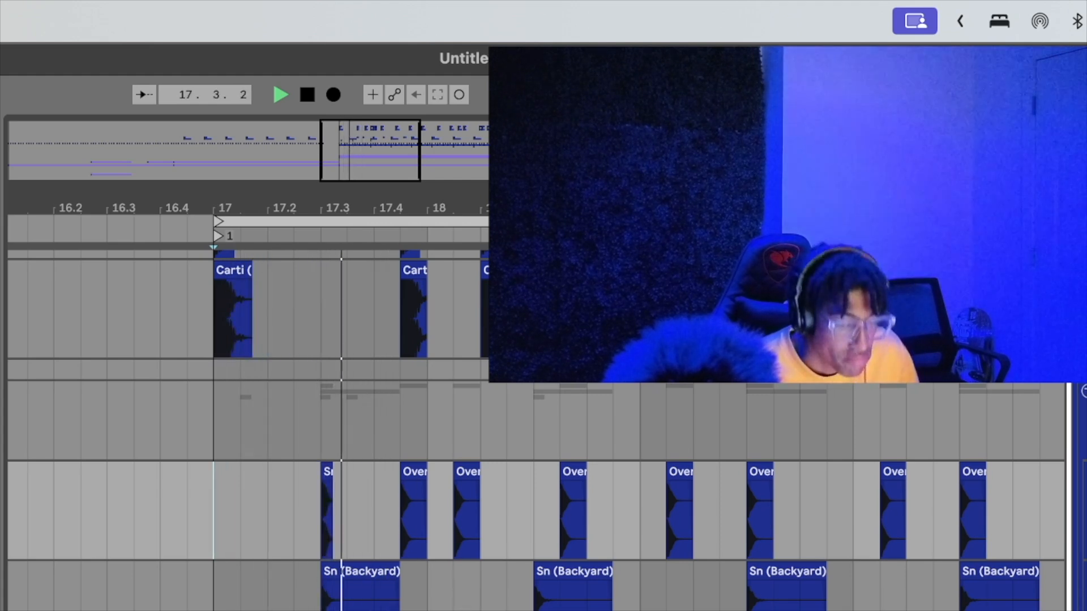
Replace the Over clip at 17.4.3 with a copy of the short Sn clip from 17.3.
{"action": "left_click", "coordinate": [327, 473]}
{"action": "key", "text": "super+c"}
{"action": "left_click", "coordinate": [401, 499]}
{"action": "key", "text": "super+v"}
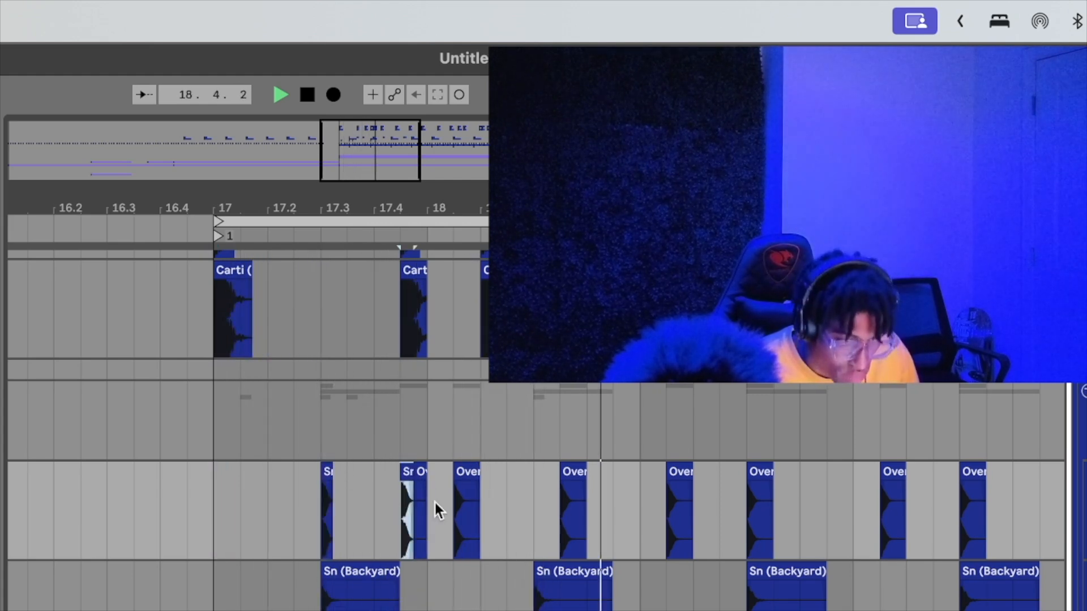
{"action": "key", "text": "super+z"}
{"action": "left_click", "coordinate": [414, 471]}
{"action": "key", "text": "Delete"}
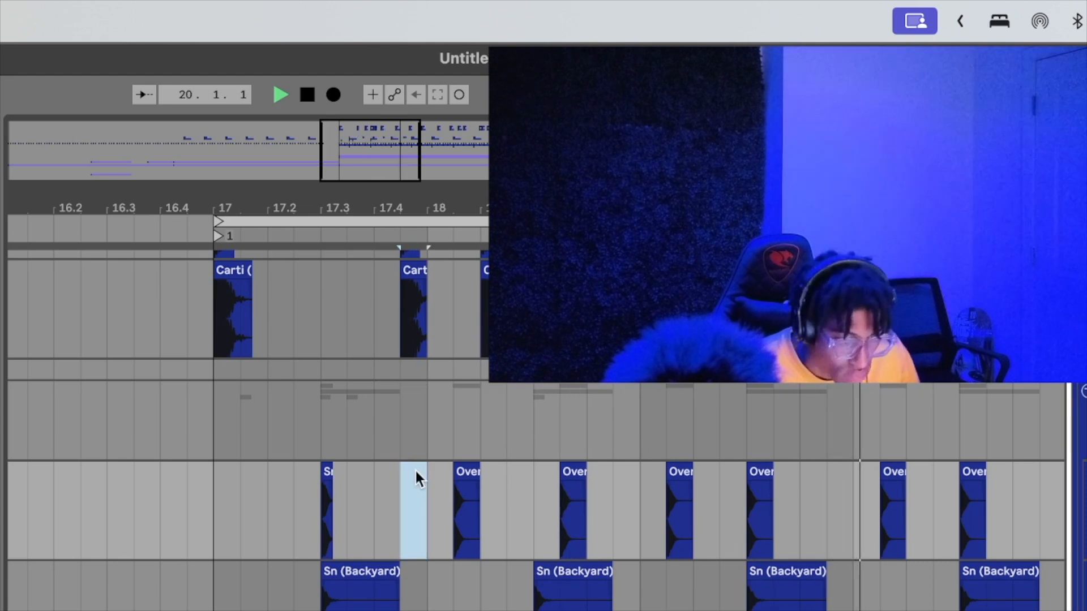
{"action": "key", "text": "super+v"}
Replace the Over clips at 18.1.3 and 18.3.3 with copies of the short Sn clip, checking playback from bar 17.
{"action": "left_click", "coordinate": [458, 465]}
{"action": "key", "text": "Delete"}
{"action": "key", "text": "super+v"}
{"action": "left_click", "coordinate": [231, 511]}
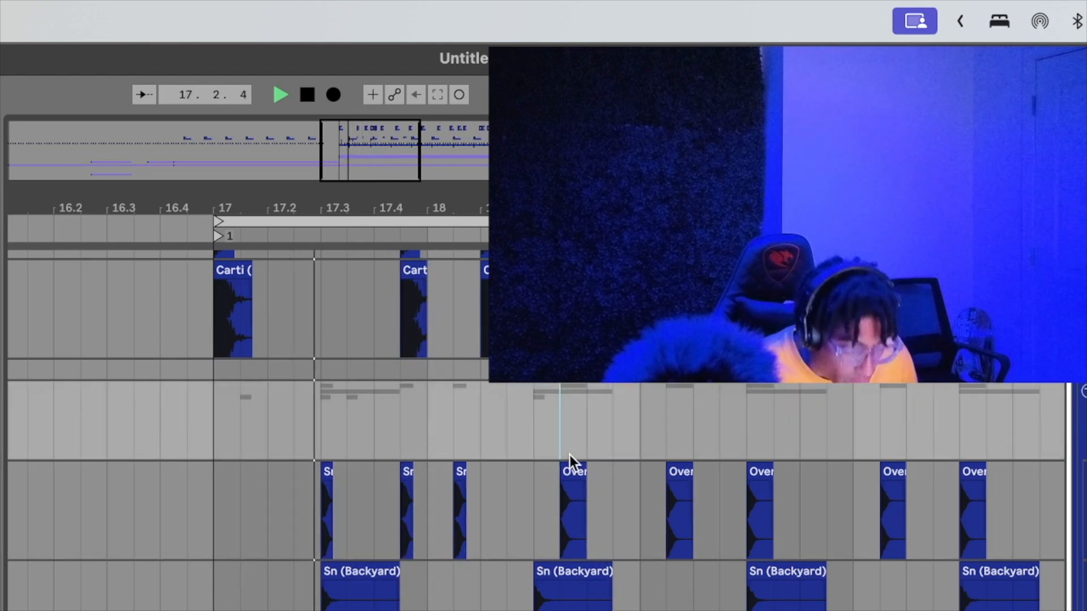
{"action": "left_click", "coordinate": [571, 460]}
{"action": "left_click", "coordinate": [570, 462]}
{"action": "key", "text": "Delete"}
{"action": "key", "text": "super+v"}
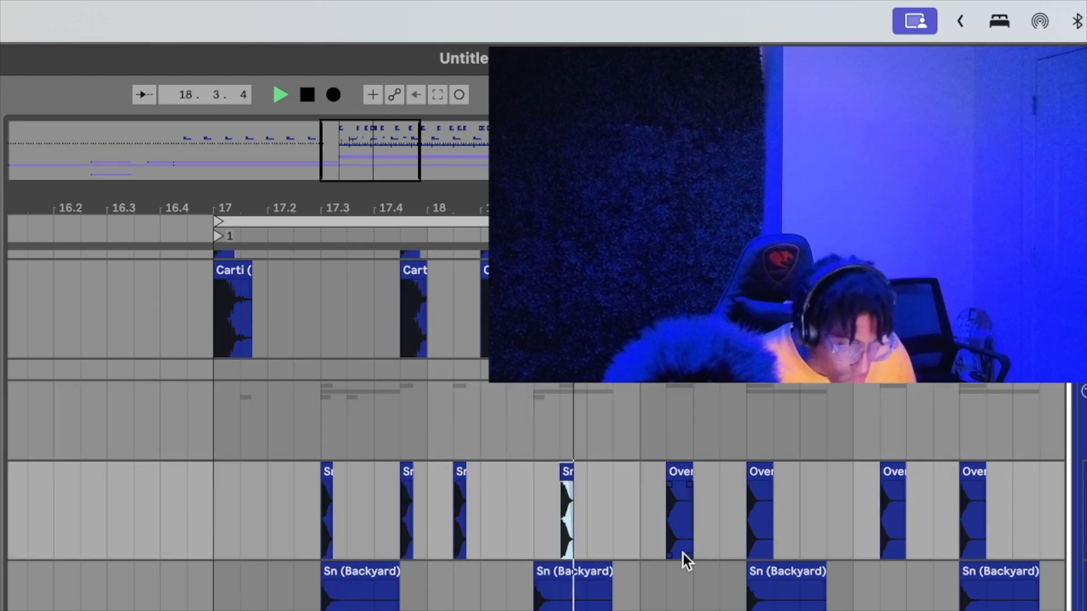
{"action": "left_click", "coordinate": [186, 527]}
{"action": "key", "text": "Right"}
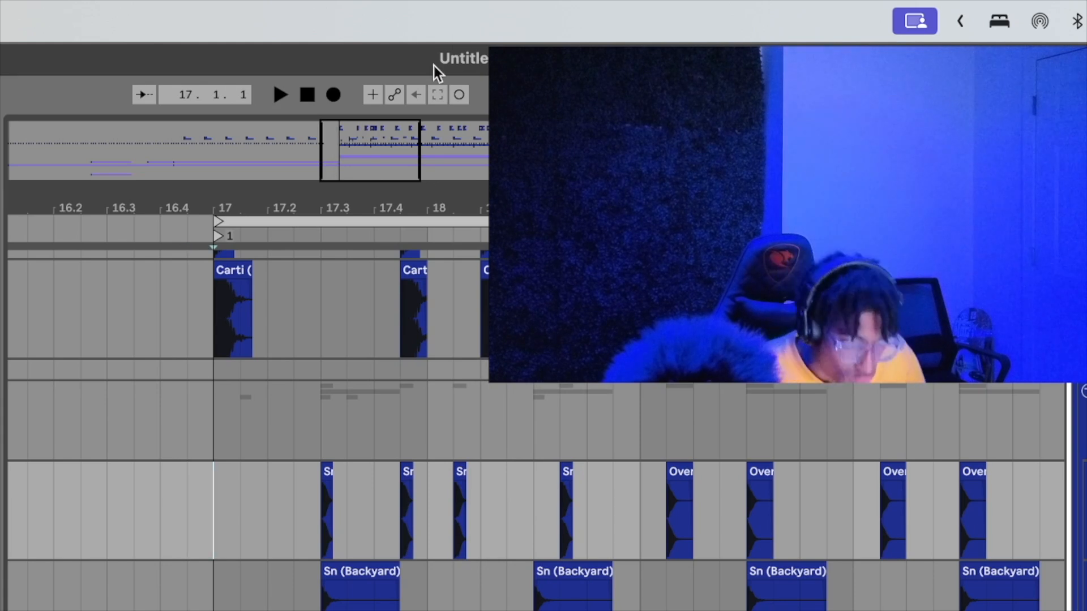
Replace the Over clip at 9.3 with a copy of the short Sn clip.
{"action": "left_click_drag", "start_coordinate": [358, 170], "coordinate": [358, 147]}
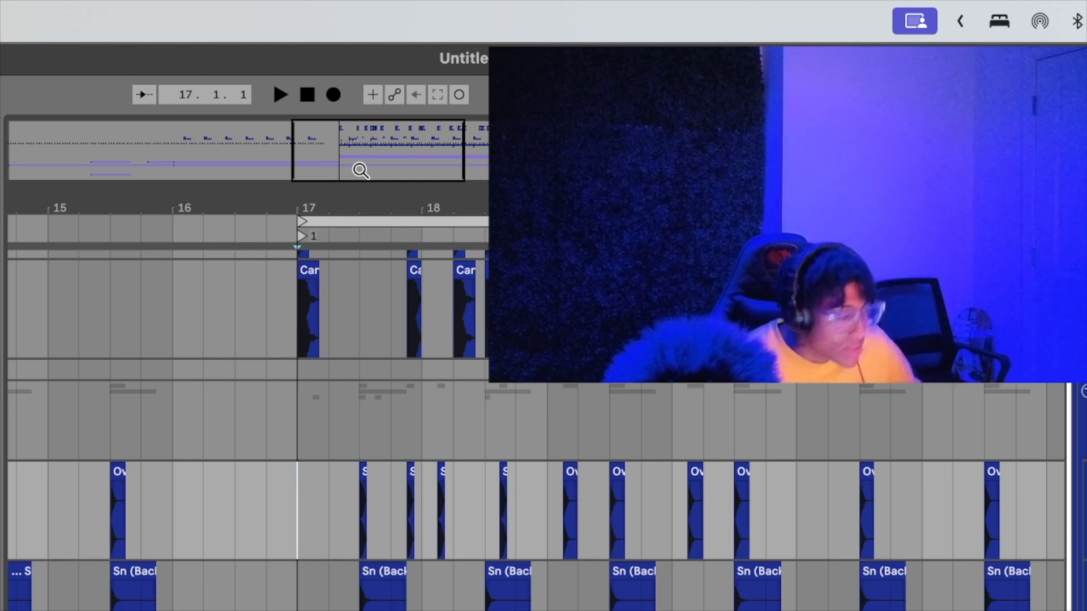
{"action": "mouse_move", "coordinate": [359, 170]}
{"action": "left_mouse_down"}
{"action": "mouse_move", "coordinate": [359, 192]}
{"action": "mouse_move", "coordinate": [360, 144]}
{"action": "mouse_move", "coordinate": [359, 184]}
{"action": "left_mouse_up"}
{"action": "scroll", "coordinate": [346, 275], "scroll_direction": "left", "scroll_amount": 10}
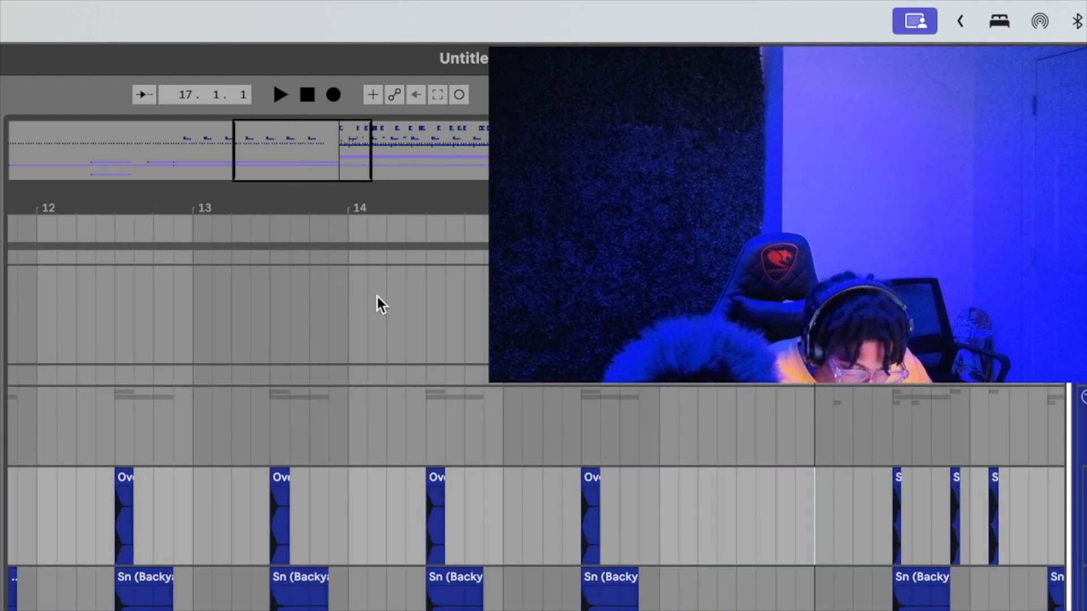
{"action": "left_click", "coordinate": [562, 487]}
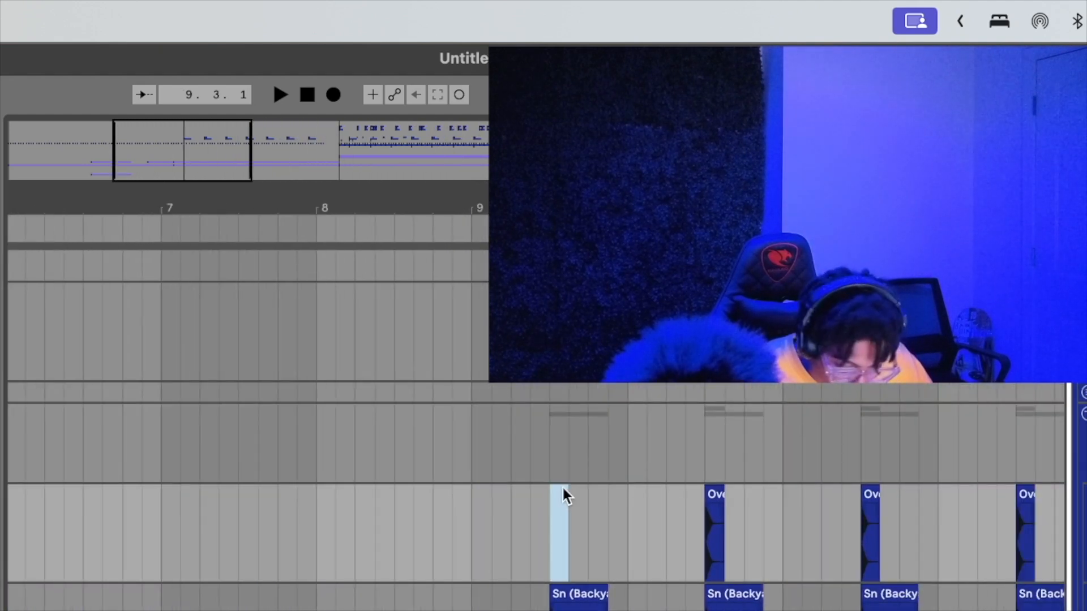
{"action": "scroll", "coordinate": [645, 548], "scroll_direction": "right", "scroll_amount": 6}
Delete the remaining Over clips between 10.3 and bar 17 on the same track.
{"action": "left_click", "coordinate": [368, 510]}
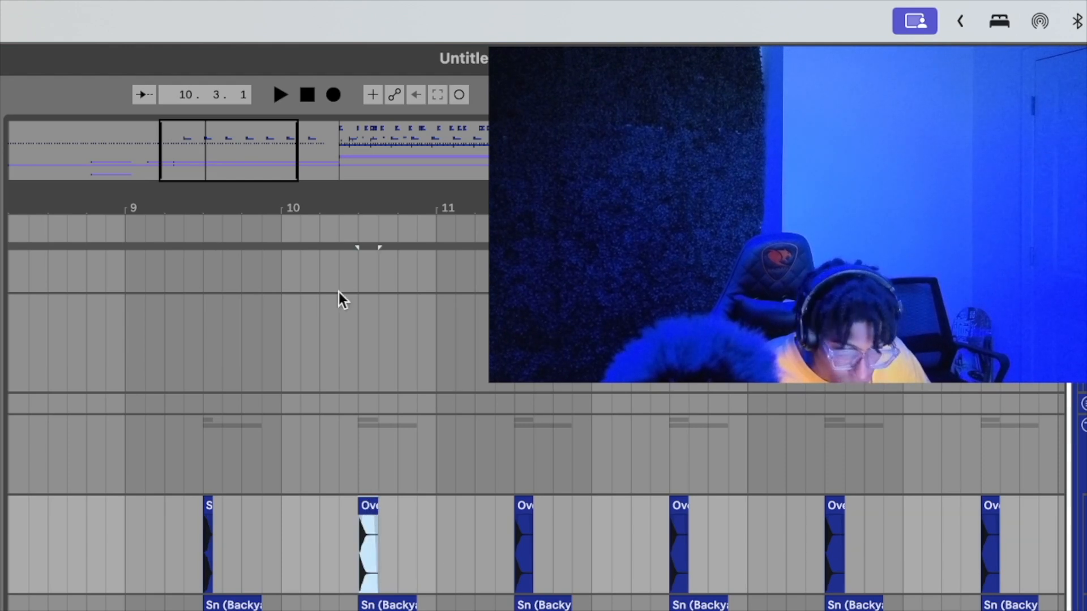
{"action": "left_click_drag", "start_coordinate": [257, 159], "coordinate": [256, 119]}
{"action": "scroll", "coordinate": [443, 578], "scroll_direction": "right", "scroll_amount": 5}
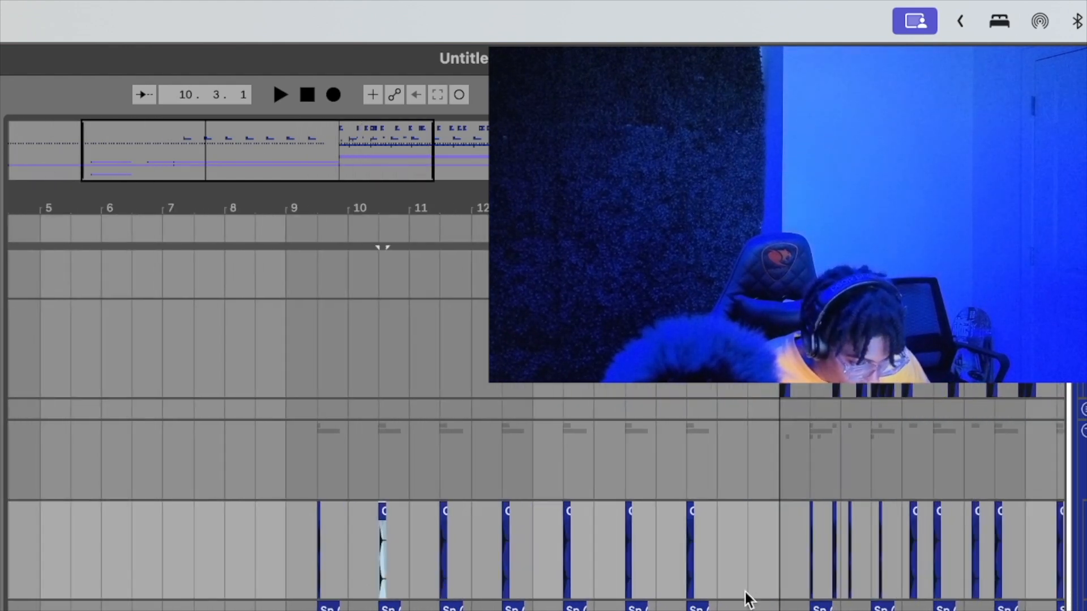
{"action": "left_click_drag", "start_coordinate": [734, 571], "coordinate": [363, 529]}
{"action": "key", "text": "Delete"}
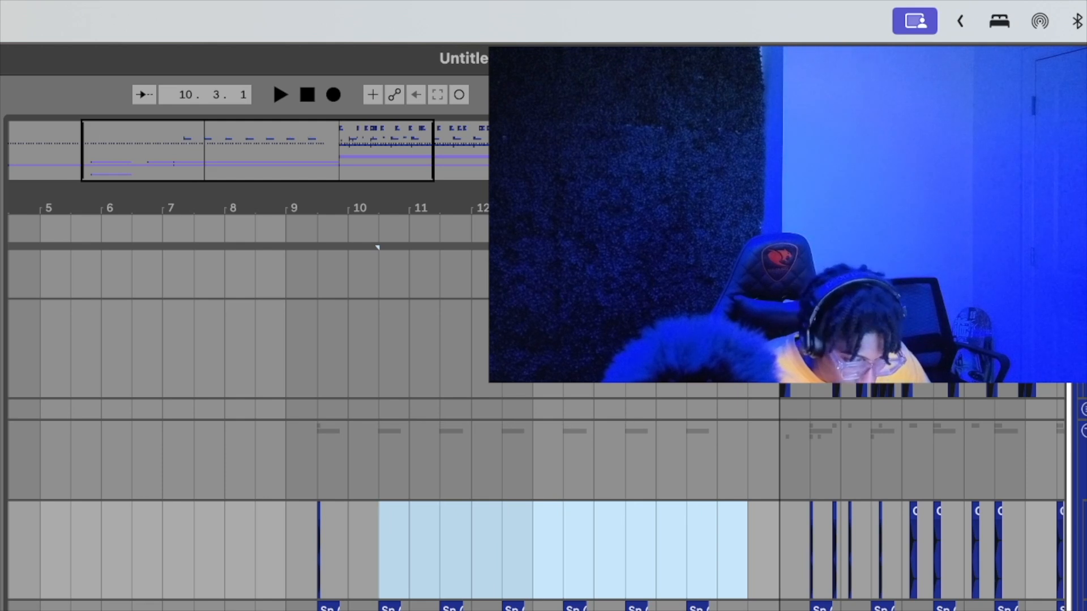
Place copies of the short Sn clip at 10.3, 11.3 and 12.3.
{"action": "key", "text": "super+v"}
{"action": "key", "text": "super+d"}
{"action": "key", "text": "Right"}
{"action": "key", "text": "Right"}
{"action": "key", "text": "Right"}
{"action": "key", "text": "Left"}
{"action": "key", "text": "super+d"}
{"action": "key", "text": "Right"}
{"action": "key", "text": "Right"}
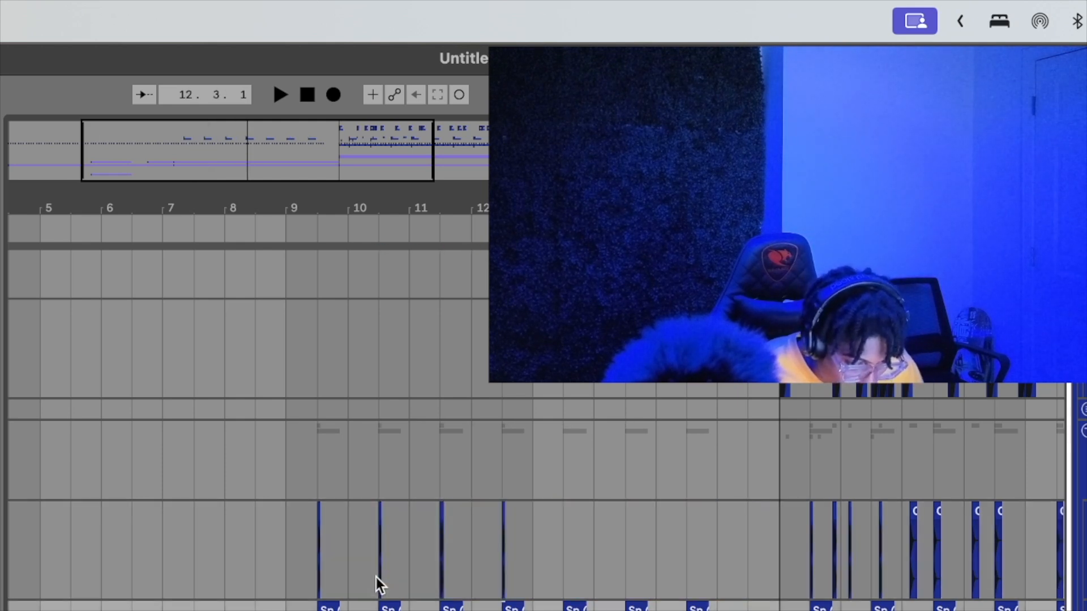
Repeat the short Sn clip at 13.3, 14.3 and 15.3.
{"action": "left_click", "coordinate": [455, 576]}
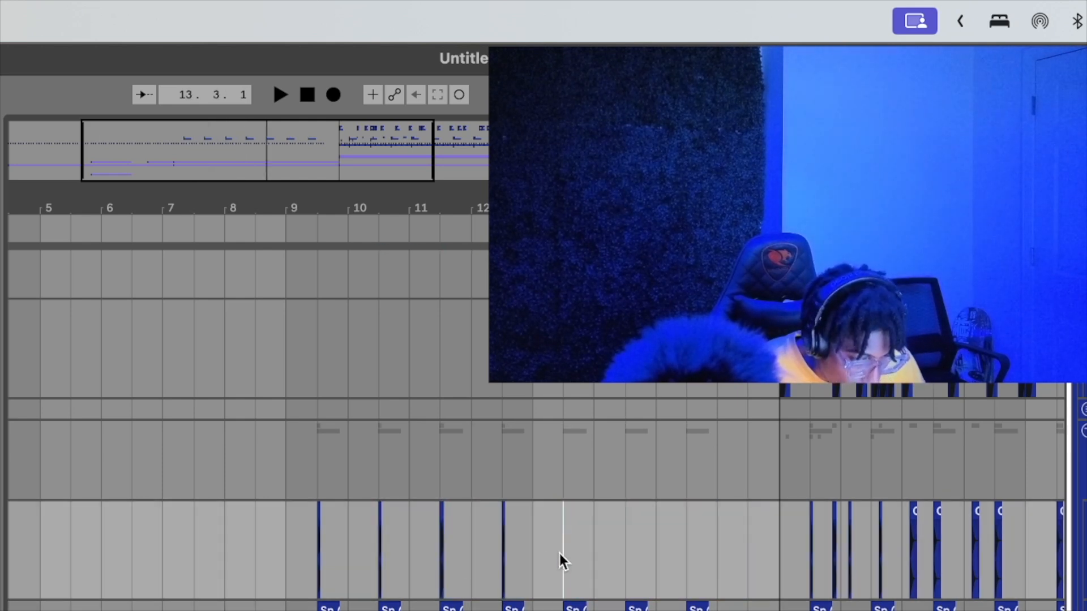
{"action": "key", "text": "super+d"}
{"action": "key", "text": "super+d"}
{"action": "key", "text": "super+d"}
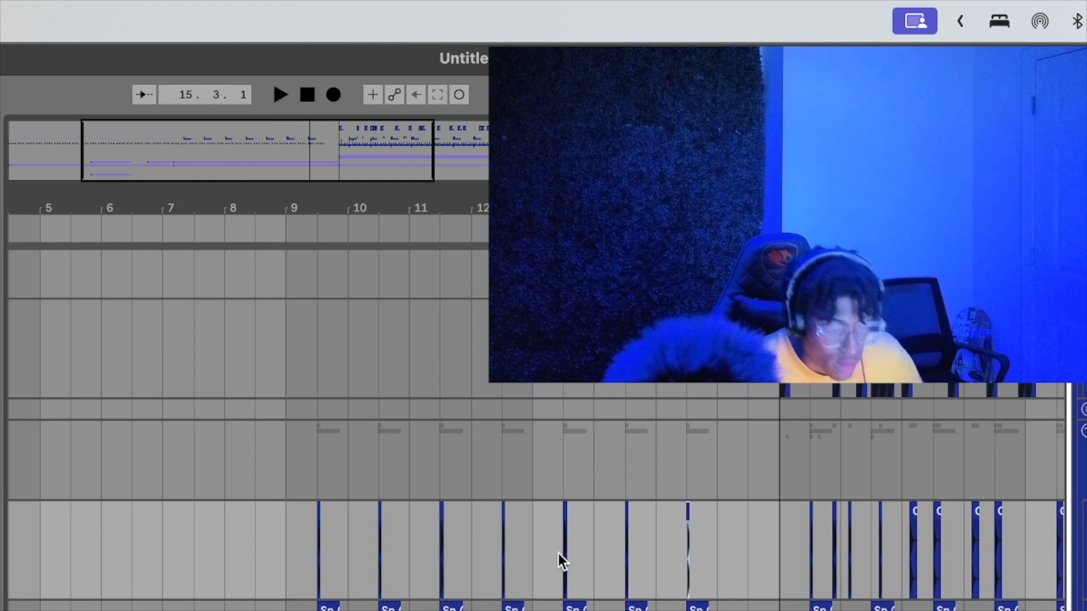
Play back the short Sn clips from bar 9 and review the whole arrangement.
{"action": "left_click_drag", "start_coordinate": [352, 169], "coordinate": [352, 190]}
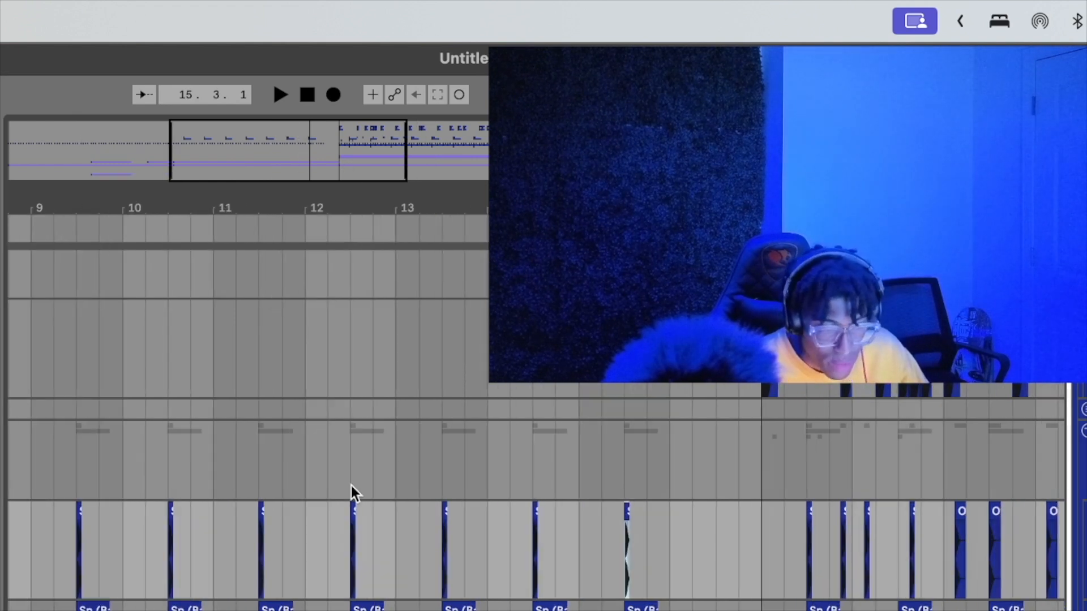
{"action": "left_click_drag", "start_coordinate": [262, 148], "coordinate": [263, 159]}
{"action": "key", "text": "space"}
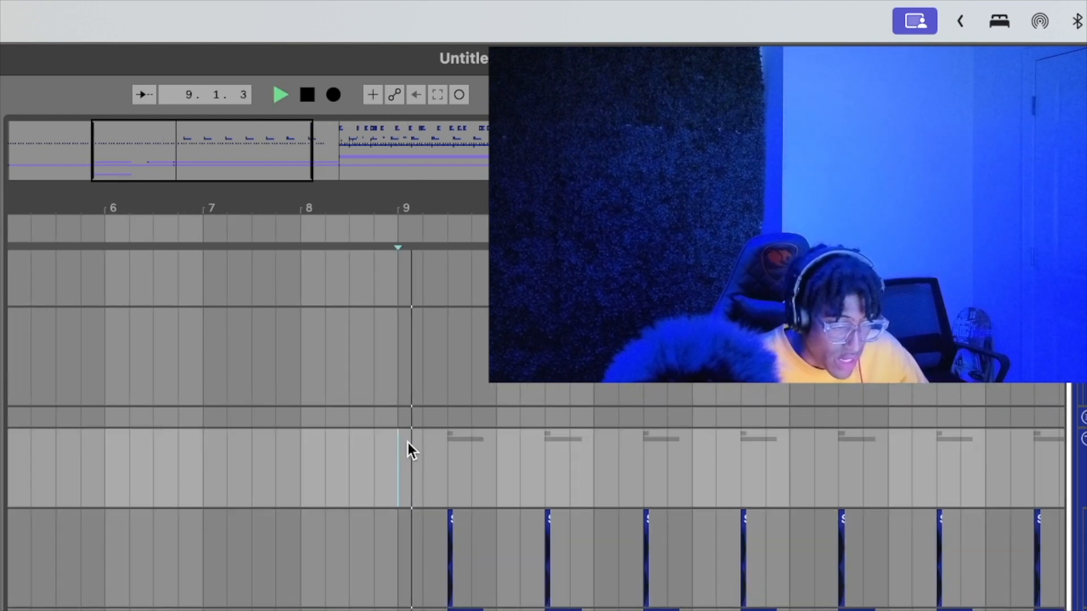
{"action": "scroll", "coordinate": [566, 514], "scroll_direction": "right", "scroll_amount": 4}
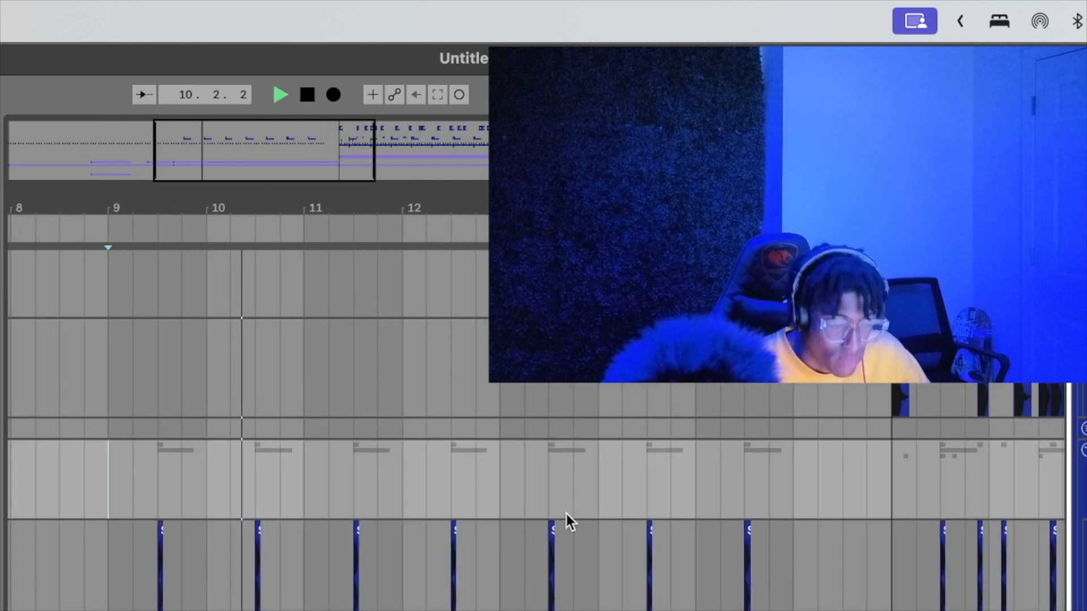
{"action": "scroll", "coordinate": [565, 514], "scroll_direction": "right", "scroll_amount": 10}
{"action": "key", "text": "space"}
{"action": "left_click", "coordinate": [226, 462]}
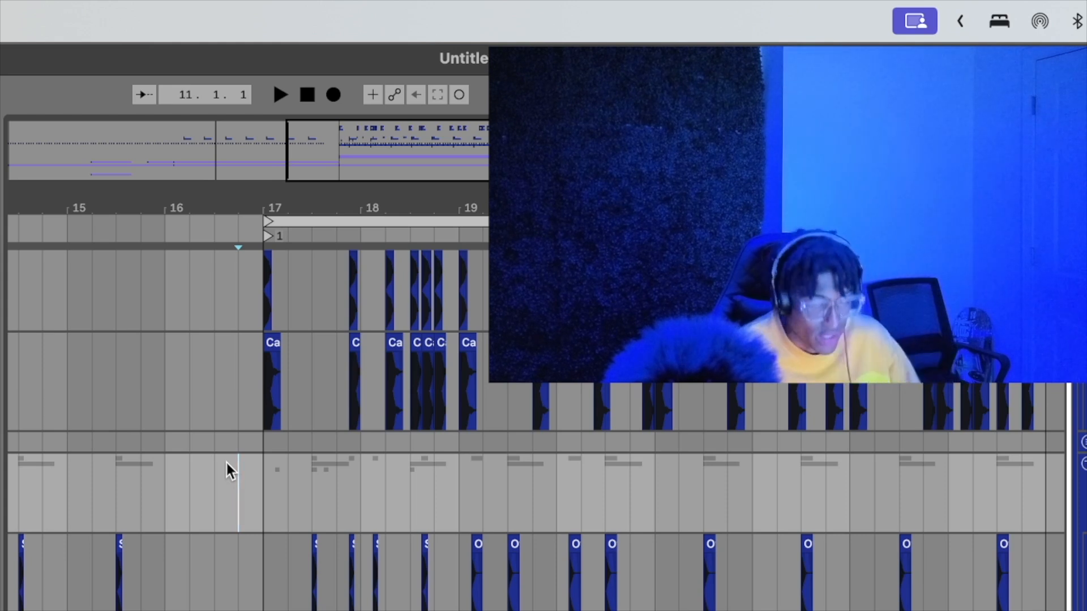
{"action": "left_click_drag", "start_coordinate": [343, 172], "coordinate": [343, 119]}
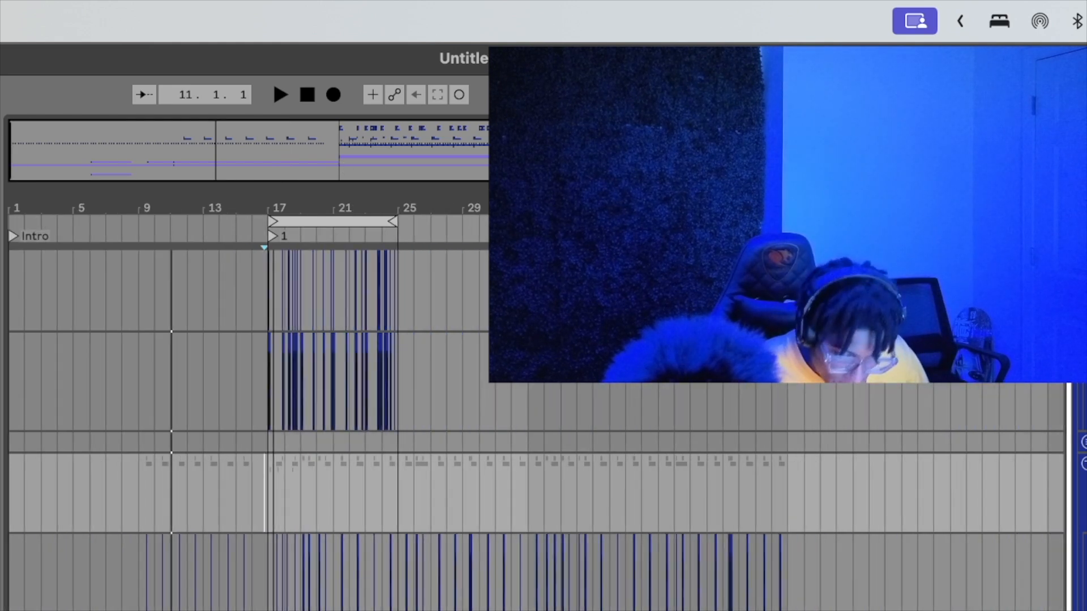
Play back the arrangement from the Intro marker and listen to the drum pattern from bar 17.
{"action": "left_click", "coordinate": [13, 237]}
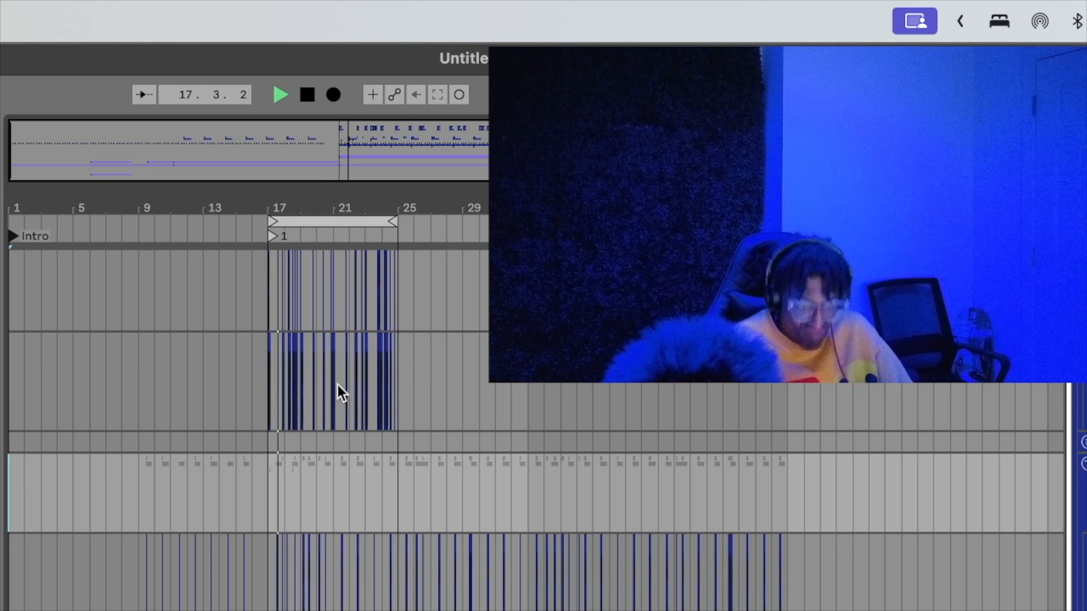
{"action": "left_click_drag", "start_coordinate": [356, 199], "coordinate": [356, 238]}
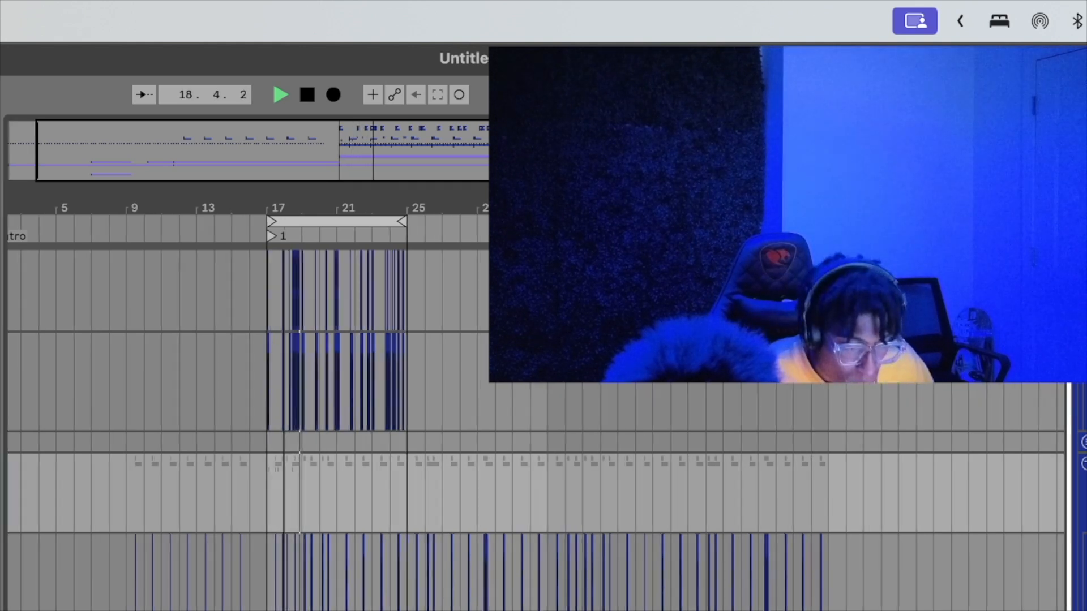
{"action": "left_click_drag", "start_coordinate": [282, 238], "coordinate": [281, 211]}
{"action": "key", "text": "space"}
{"action": "scroll", "coordinate": [215, 388], "scroll_direction": "left", "scroll_amount": 3}
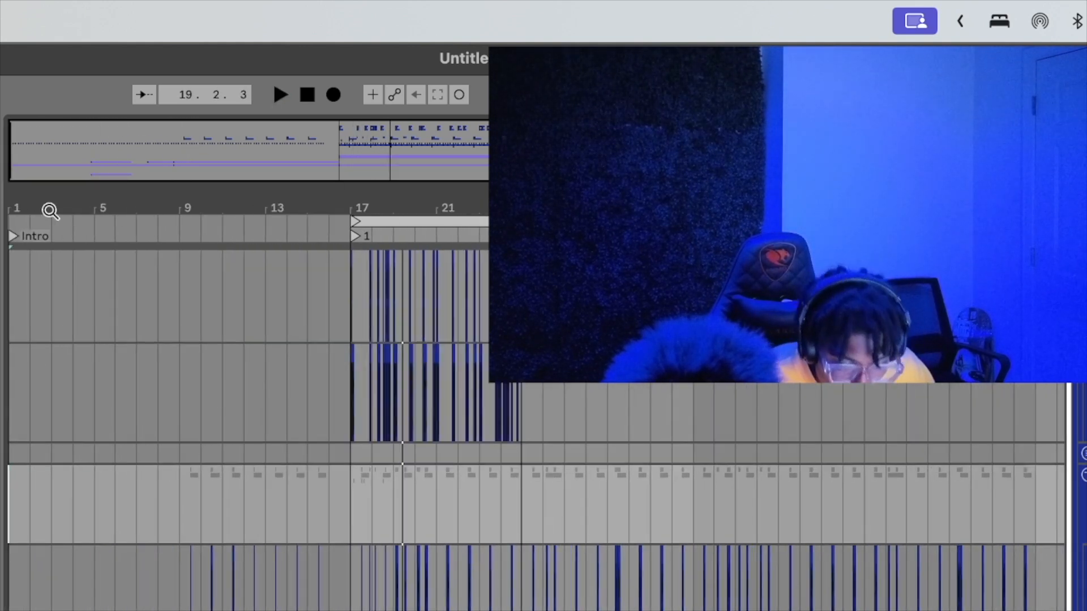
{"action": "left_click", "coordinate": [9, 232]}
{"action": "key", "text": "space"}
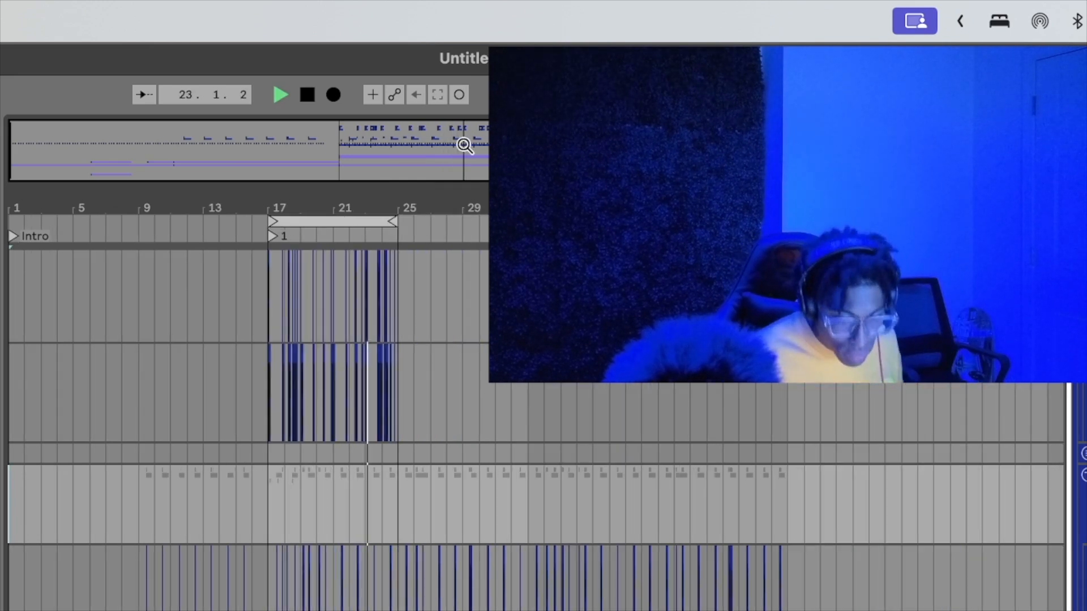
{"action": "key", "text": "space"}
{"action": "left_click_drag", "start_coordinate": [431, 139], "coordinate": [432, 168]}
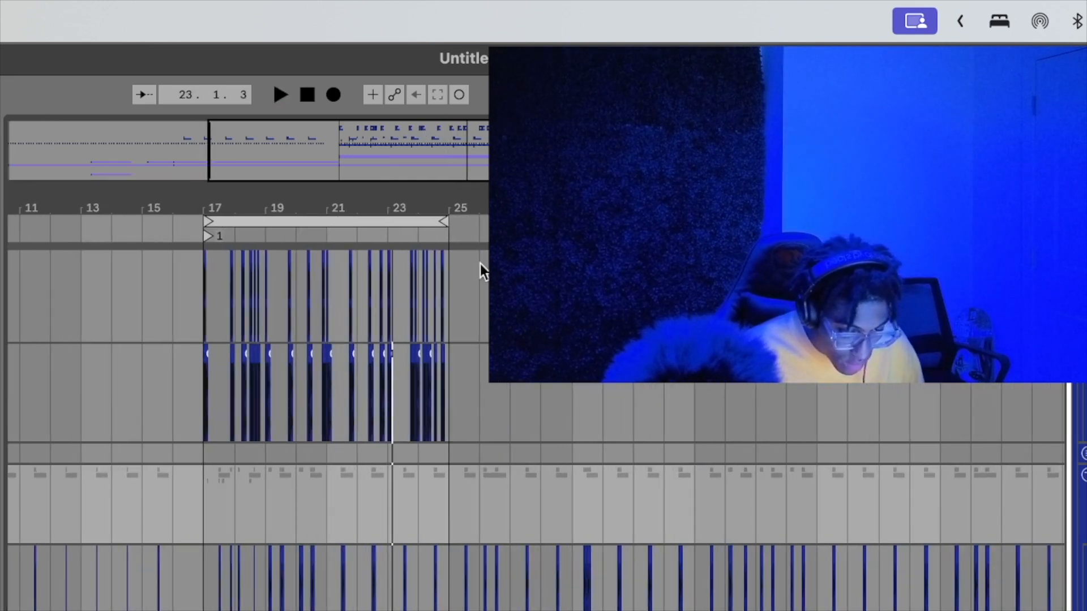
{"action": "left_click_drag", "start_coordinate": [388, 140], "coordinate": [378, 160]}
{"action": "scroll", "coordinate": [396, 365], "scroll_direction": "up", "scroll_amount": 8}
{"action": "scroll", "coordinate": [396, 365], "scroll_direction": "left", "scroll_amount": 4}
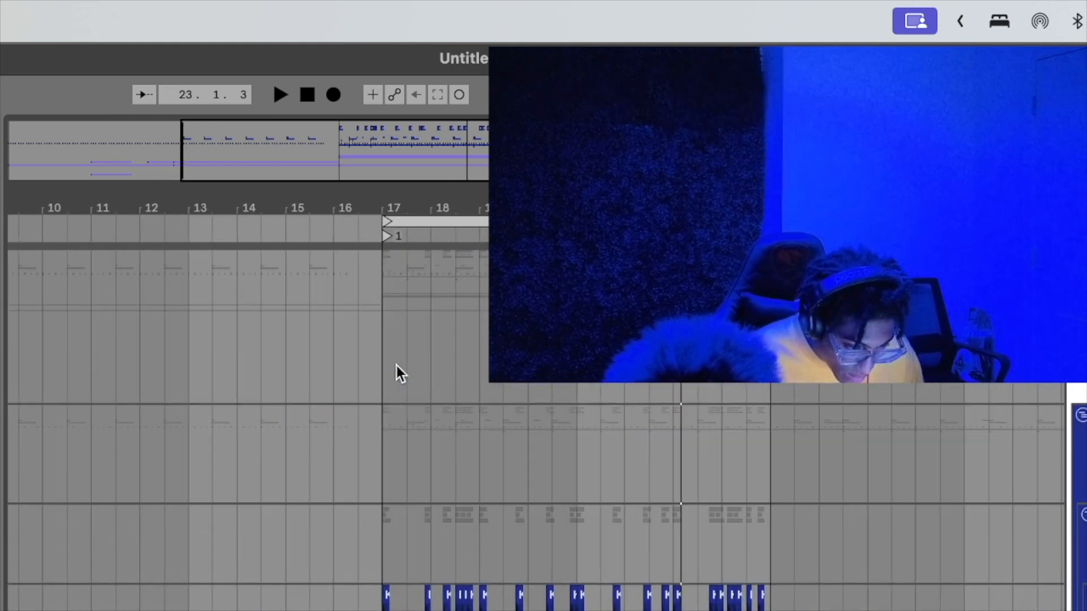
{"action": "mouse_move", "coordinate": [427, 179]}
{"action": "left_mouse_down"}
{"action": "mouse_move", "coordinate": [419, 168]}
{"action": "mouse_move", "coordinate": [431, 192]}
{"action": "left_mouse_up"}
{"action": "scroll", "coordinate": [515, 509], "scroll_direction": "down", "scroll_amount": 8}
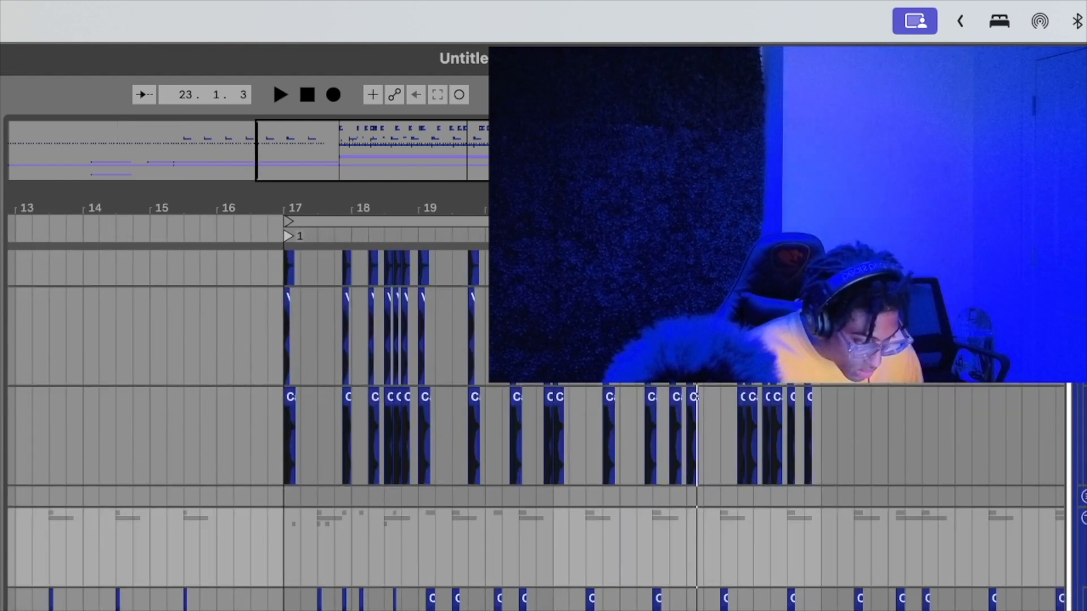
{"action": "scroll", "coordinate": [887, 501], "scroll_direction": "up", "scroll_amount": 3}
{"action": "scroll", "coordinate": [887, 501], "scroll_direction": "left", "scroll_amount": 2}
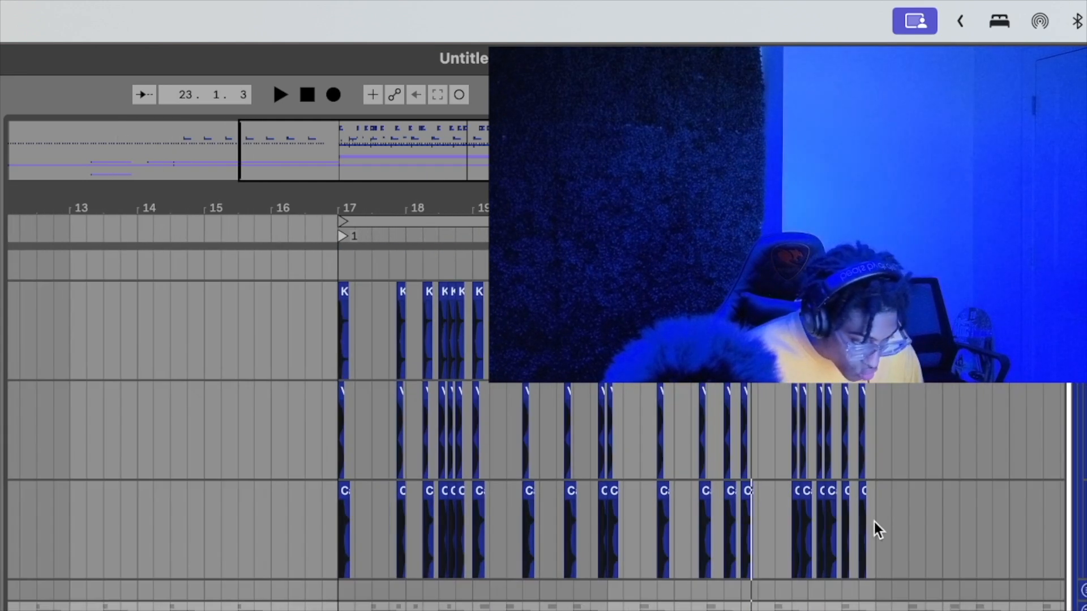
{"action": "left_click_drag", "start_coordinate": [873, 521], "coordinate": [317, 445]}
{"action": "scroll", "coordinate": [317, 445], "scroll_direction": "down", "scroll_amount": 8}
{"action": "scroll", "coordinate": [317, 444], "scroll_direction": "up", "scroll_amount": 6}
{"action": "scroll", "coordinate": [317, 445], "scroll_direction": "right", "scroll_amount": 10}
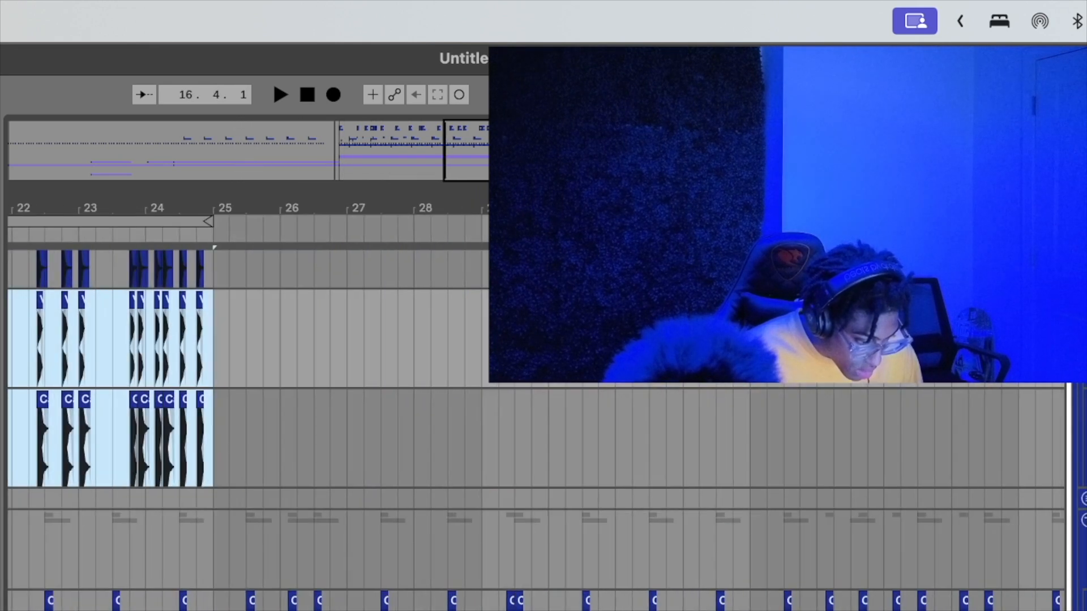
{"action": "scroll", "coordinate": [536, 406], "scroll_direction": "left", "scroll_amount": 10}
{"action": "scroll", "coordinate": [535, 406], "scroll_direction": "up", "scroll_amount": 3}
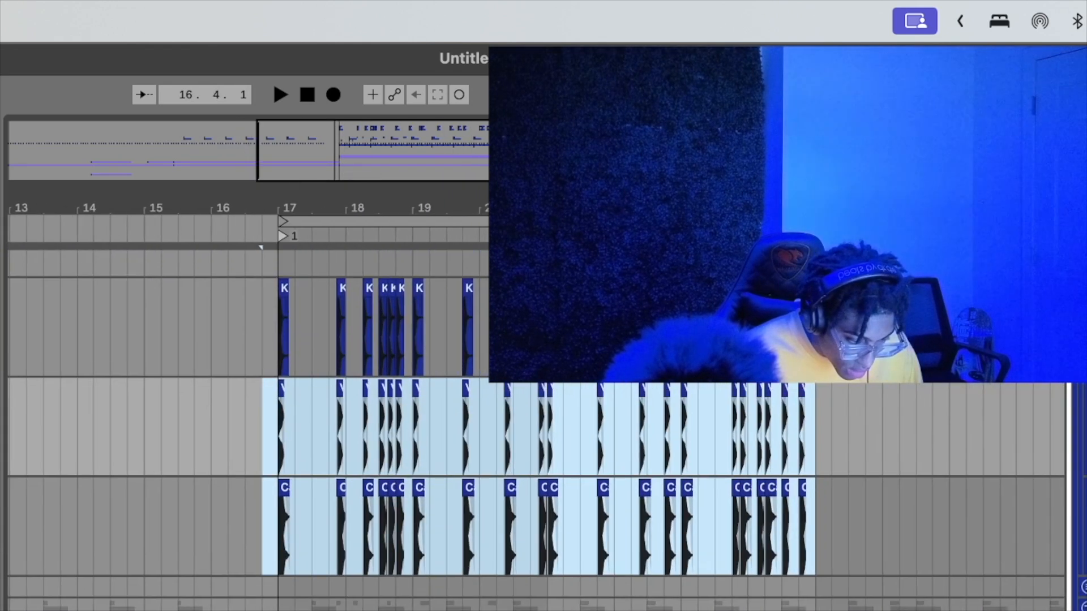
{"action": "scroll", "coordinate": [535, 407], "scroll_direction": "up", "scroll_amount": 3}
{"action": "scroll", "coordinate": [536, 406], "scroll_direction": "left", "scroll_amount": 1}
Duplicate the three tracks of kick, VT and Carti clips between bars 17 and 25 repeatedly to fill up to bar 49.
{"action": "left_click_drag", "start_coordinate": [571, 512], "coordinate": [292, 413]}
{"action": "left_click_drag", "start_coordinate": [348, 153], "coordinate": [347, 102]}
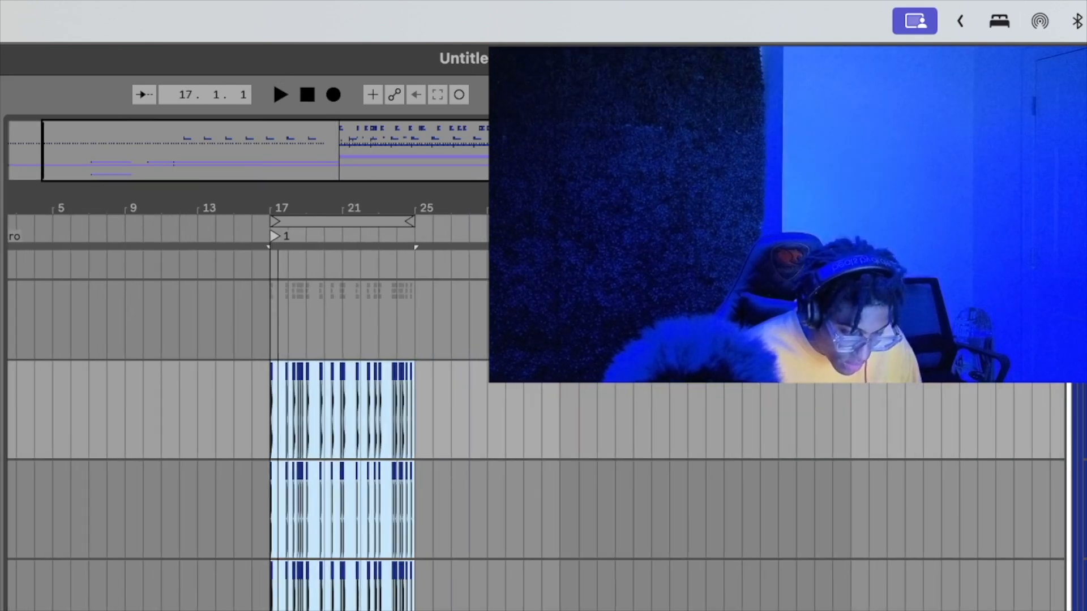
{"action": "key", "text": "ctrl+d"}
{"action": "key", "text": "ctrl+d"}
{"action": "key", "text": "ctrl+d"}
{"action": "key", "text": "ctrl+d"}
{"action": "key", "text": "ctrl+d"}
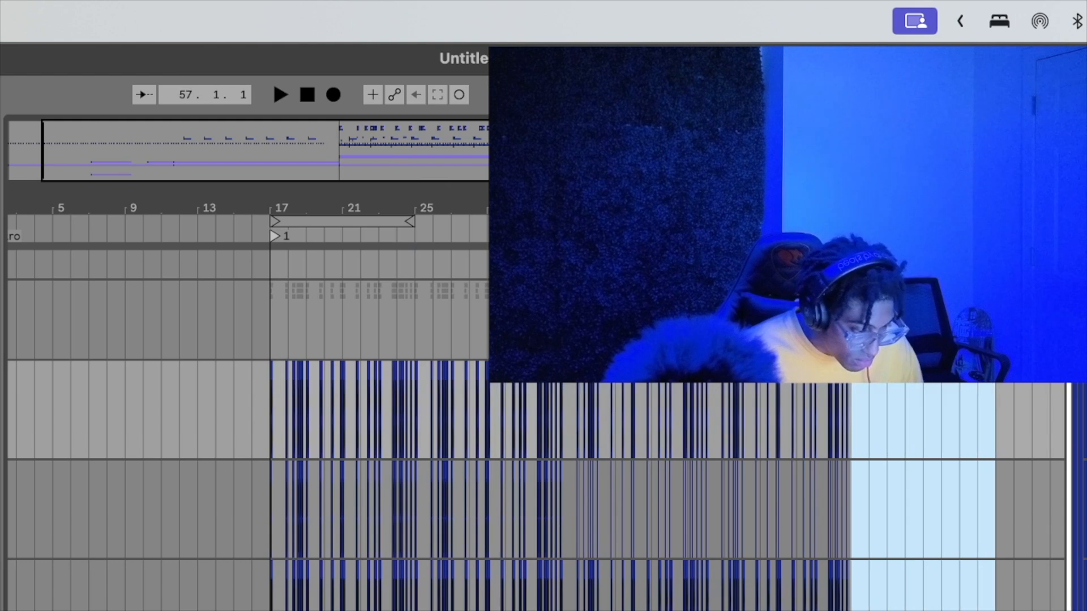
Look over the melody, snare and hi-hat tracks to compare their extent with the duplicated drum clips.
{"action": "scroll", "coordinate": [639, 567], "scroll_direction": "down", "scroll_amount": 3}
{"action": "scroll", "coordinate": [638, 567], "scroll_direction": "right", "scroll_amount": 2}
{"action": "scroll", "coordinate": [639, 567], "scroll_direction": "up", "scroll_amount": 3}
{"action": "scroll", "coordinate": [639, 567], "scroll_direction": "left", "scroll_amount": 2}
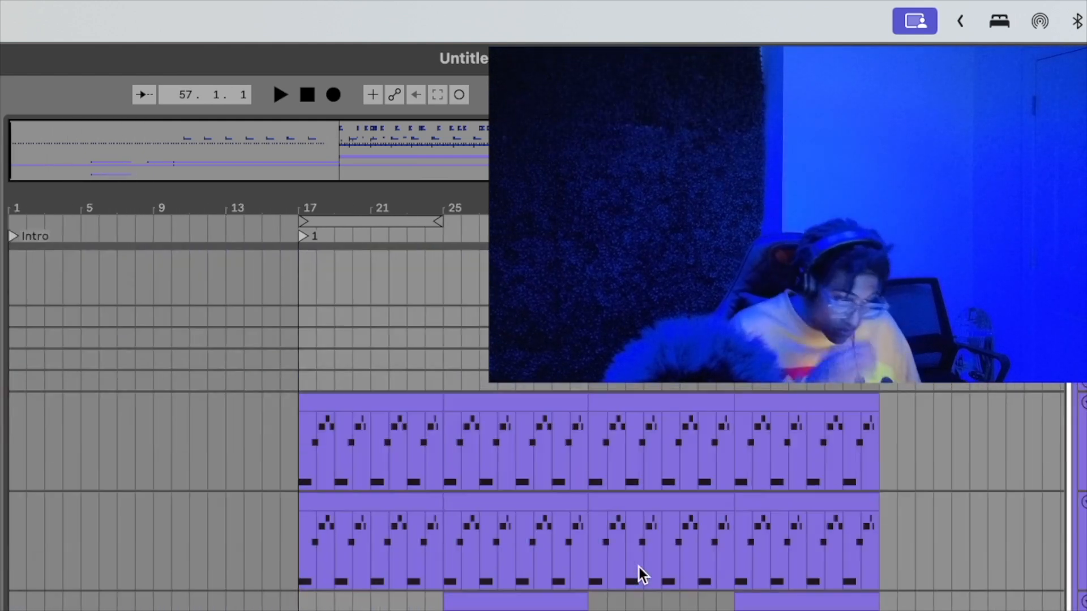
{"action": "scroll", "coordinate": [536, 430], "scroll_direction": "down", "scroll_amount": 5}
{"action": "scroll", "coordinate": [536, 430], "scroll_direction": "right", "scroll_amount": 1}
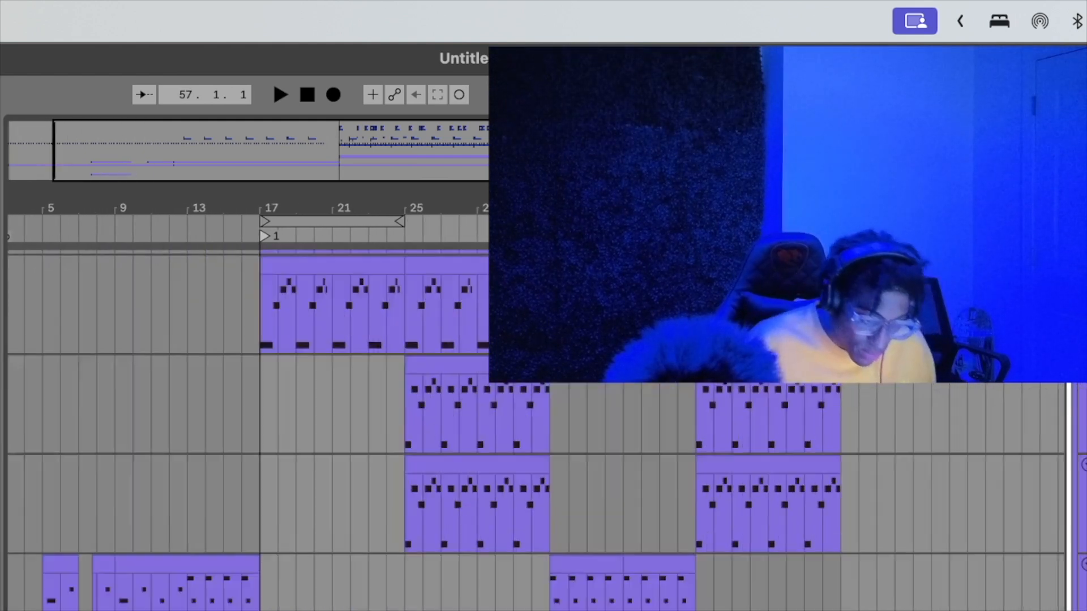
{"action": "scroll", "coordinate": [535, 430], "scroll_direction": "down", "scroll_amount": 5}
{"action": "scroll", "coordinate": [535, 430], "scroll_direction": "right", "scroll_amount": 1}
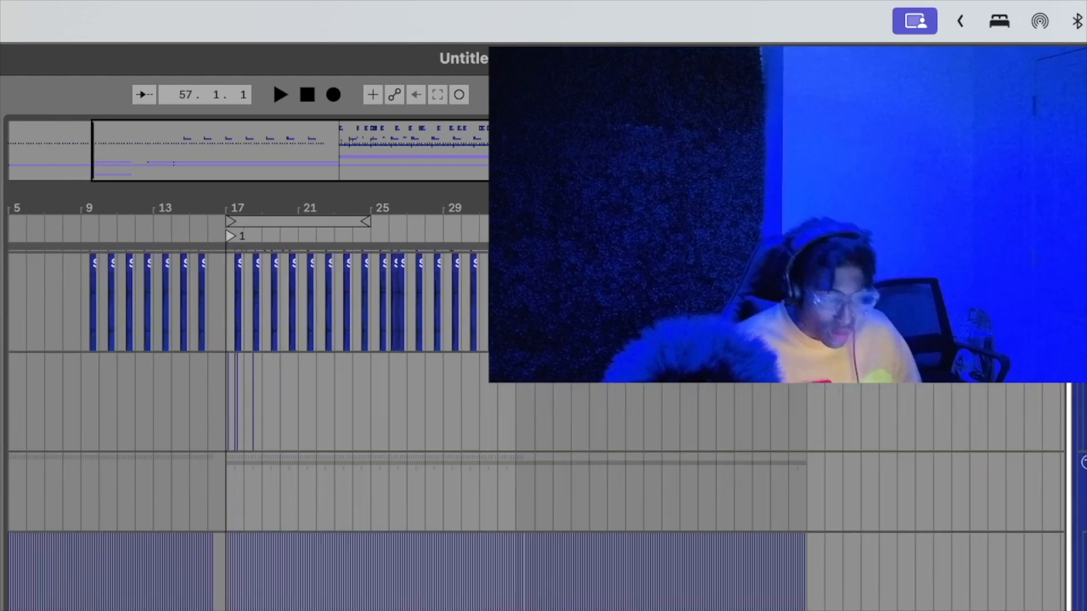
{"action": "scroll", "coordinate": [535, 430], "scroll_direction": "up", "scroll_amount": 5}
{"action": "scroll", "coordinate": [535, 430], "scroll_direction": "left", "scroll_amount": 1}
Copy the short Sn clip at 18.3.3 and replace the Over clip at 19.1.3 with it.
{"action": "left_click_drag", "start_coordinate": [265, 161], "coordinate": [265, 242]}
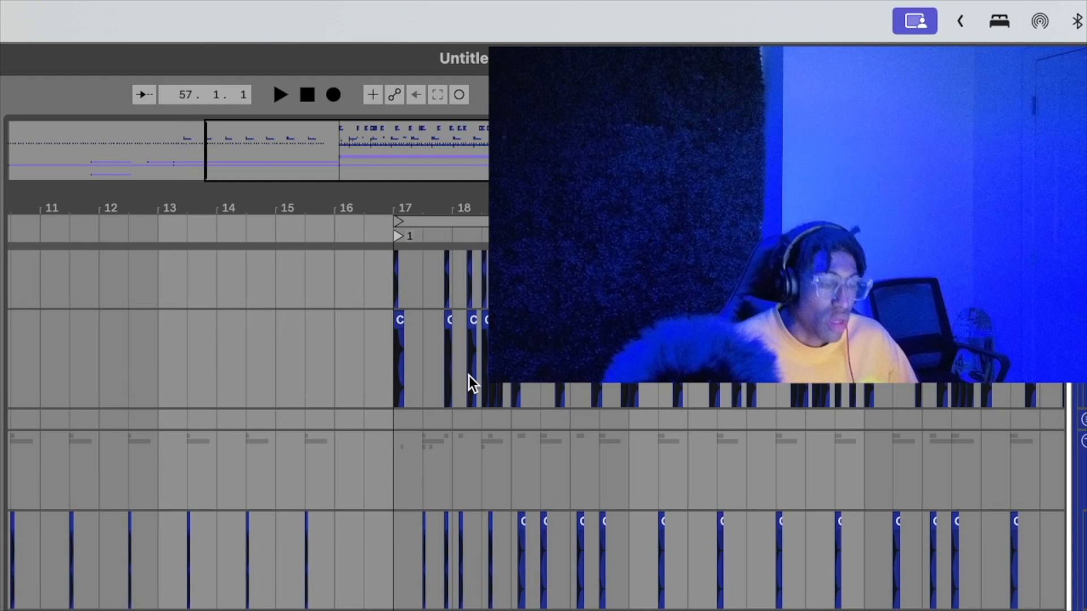
{"action": "scroll", "coordinate": [562, 561], "scroll_direction": "down", "scroll_amount": 1}
{"action": "scroll", "coordinate": [562, 560], "scroll_direction": "right", "scroll_amount": 2}
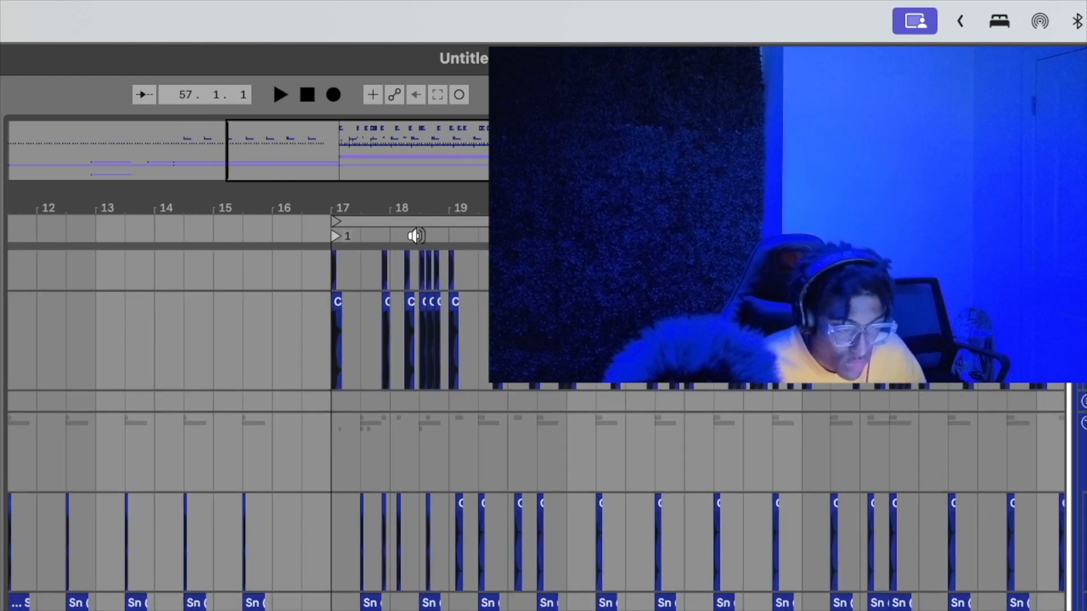
{"action": "left_click_drag", "start_coordinate": [370, 162], "coordinate": [370, 240]}
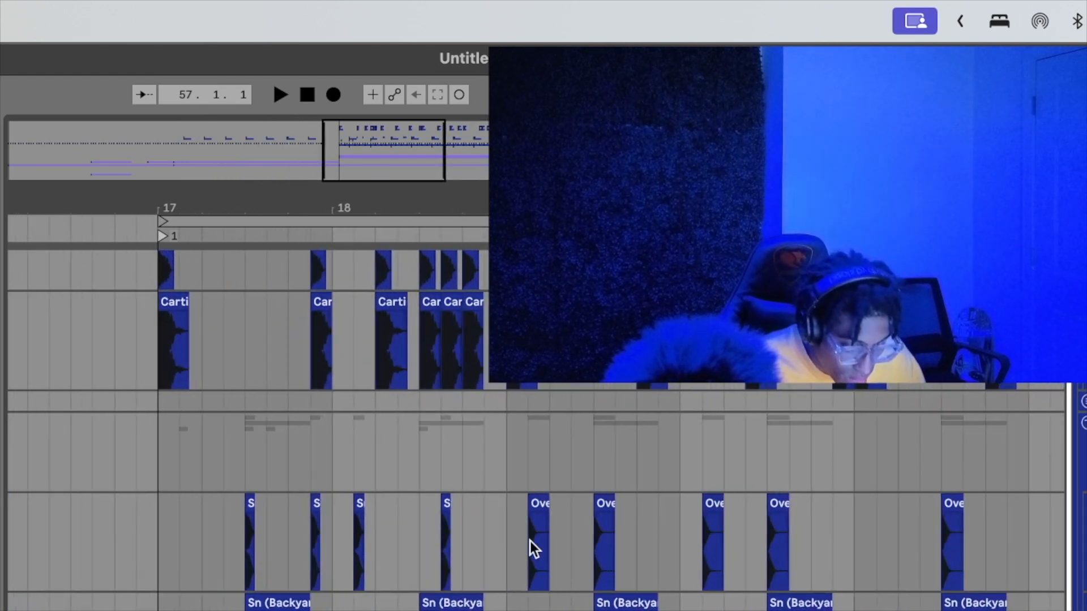
{"action": "left_click", "coordinate": [445, 504]}
{"action": "scroll", "coordinate": [445, 504], "scroll_direction": "right", "scroll_amount": 6}
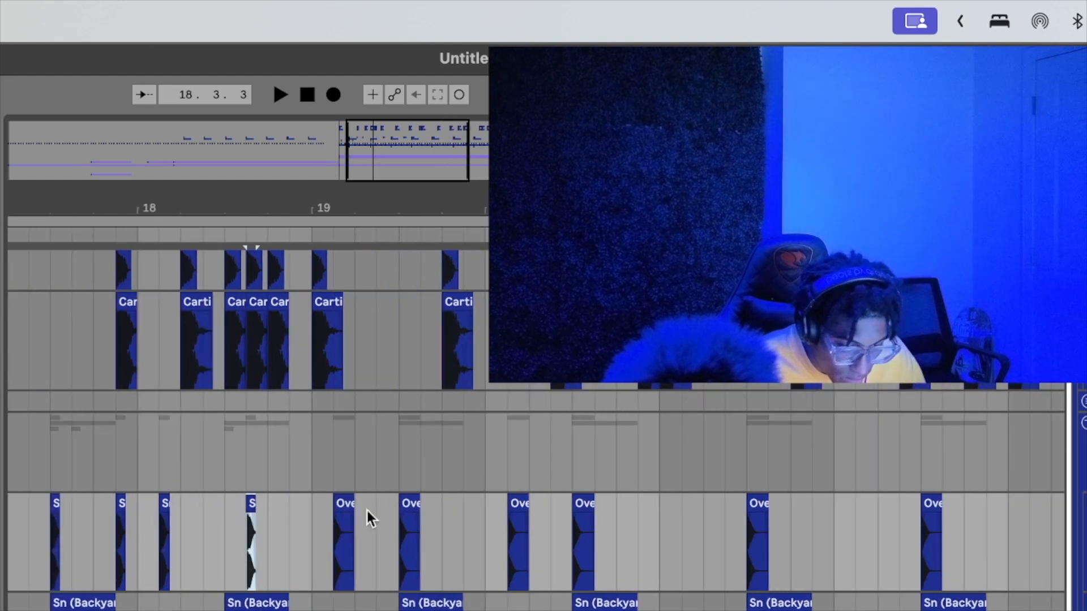
{"action": "left_click", "coordinate": [344, 500]}
{"action": "key", "text": "Delete"}
{"action": "key", "text": "super+v"}
Replace the Over clips at 19.3, 20.1.3 and 20.3 with the short Sn clip.
{"action": "left_click", "coordinate": [403, 502]}
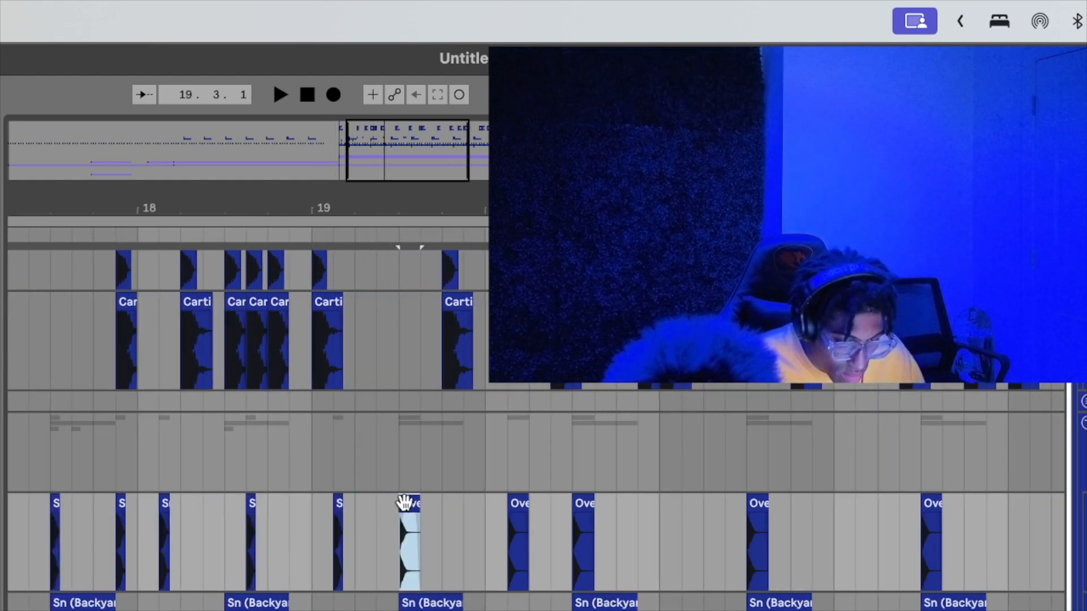
{"action": "key", "text": "Delete"}
{"action": "key", "text": "super+v"}
{"action": "left_click", "coordinate": [508, 512]}
{"action": "key", "text": "Delete"}
{"action": "key", "text": "super+v"}
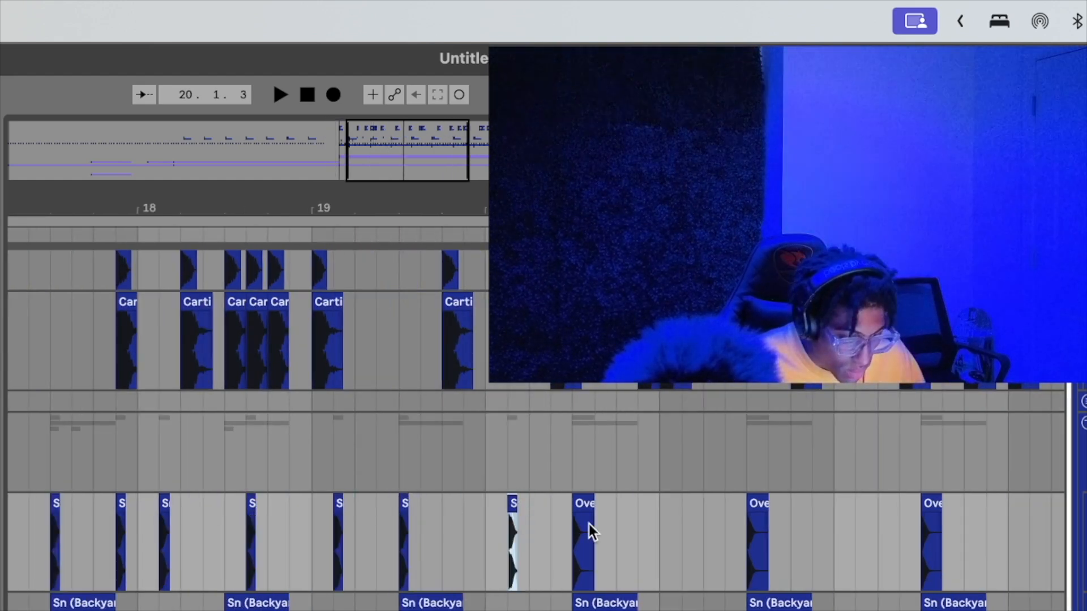
{"action": "left_click", "coordinate": [585, 510]}
{"action": "key", "text": "Delete"}
{"action": "key", "text": "super+v"}
Replace the Over clips at 21.3 and 22.3 with the short Sn clip.
{"action": "scroll", "coordinate": [585, 508], "scroll_direction": "right", "scroll_amount": 8}
{"action": "left_click", "coordinate": [404, 504]}
{"action": "key", "text": "Delete"}
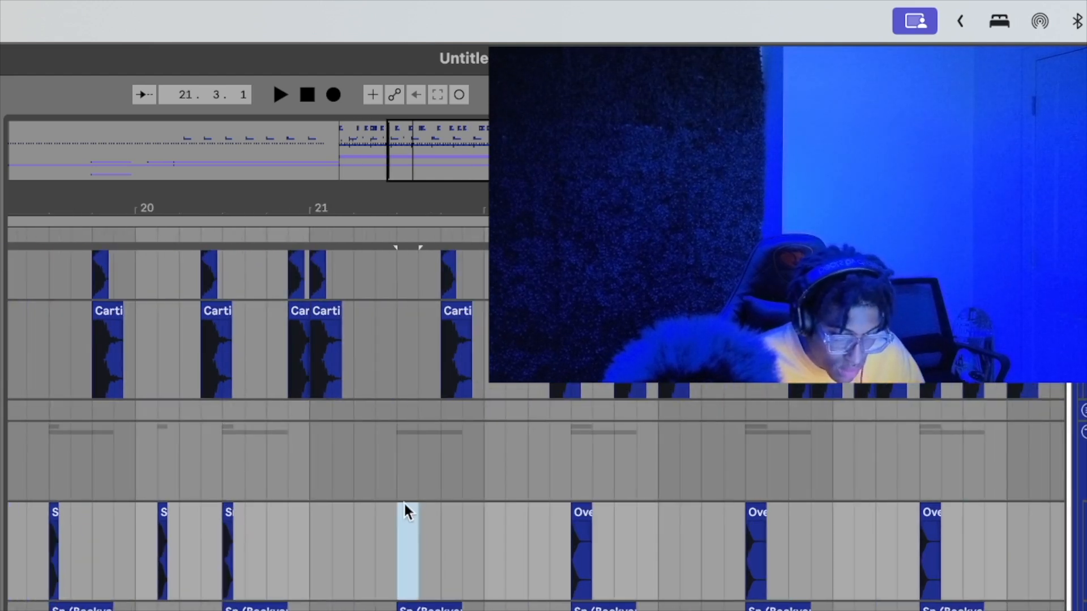
{"action": "left_click", "coordinate": [575, 509]}
{"action": "key", "text": "Delete"}
{"action": "key", "text": "super+v"}
{"action": "scroll", "coordinate": [575, 508], "scroll_direction": "right", "scroll_amount": 9}
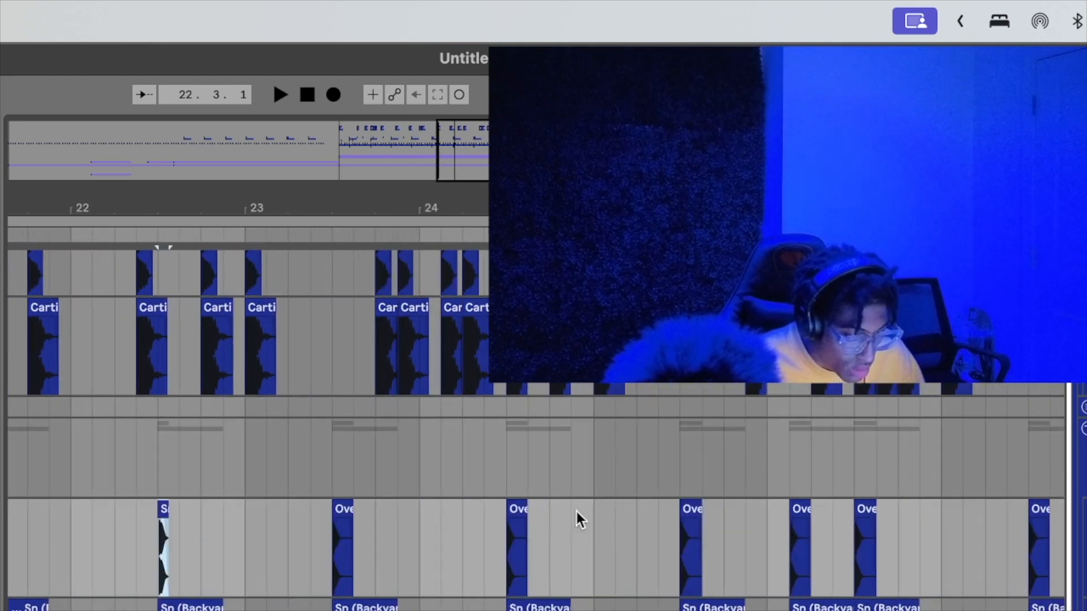
Replace the Over clips at 24.3 and 23.3 with the short Sn clip.
{"action": "left_click", "coordinate": [513, 506]}
{"action": "key", "text": "Delete"}
{"action": "key", "text": "super+v"}
{"action": "left_click", "coordinate": [346, 504]}
{"action": "key", "text": "Delete"}
{"action": "key", "text": "super+v"}
{"action": "scroll", "coordinate": [347, 505], "scroll_direction": "right", "scroll_amount": 5}
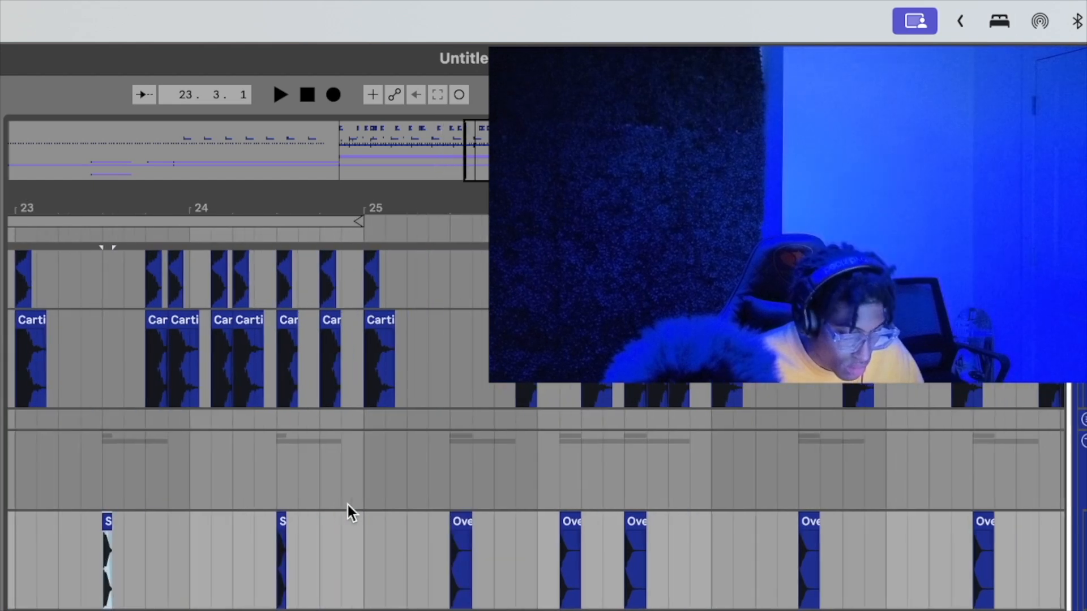
Replace the Over clips at 25.3, 26.1.3 and 26.3 with the short Sn clip.
{"action": "left_click", "coordinate": [460, 519]}
{"action": "key", "text": "Delete"}
{"action": "key", "text": "super+v"}
{"action": "left_click", "coordinate": [567, 521]}
{"action": "key", "text": "Delete"}
{"action": "key", "text": "super+v"}
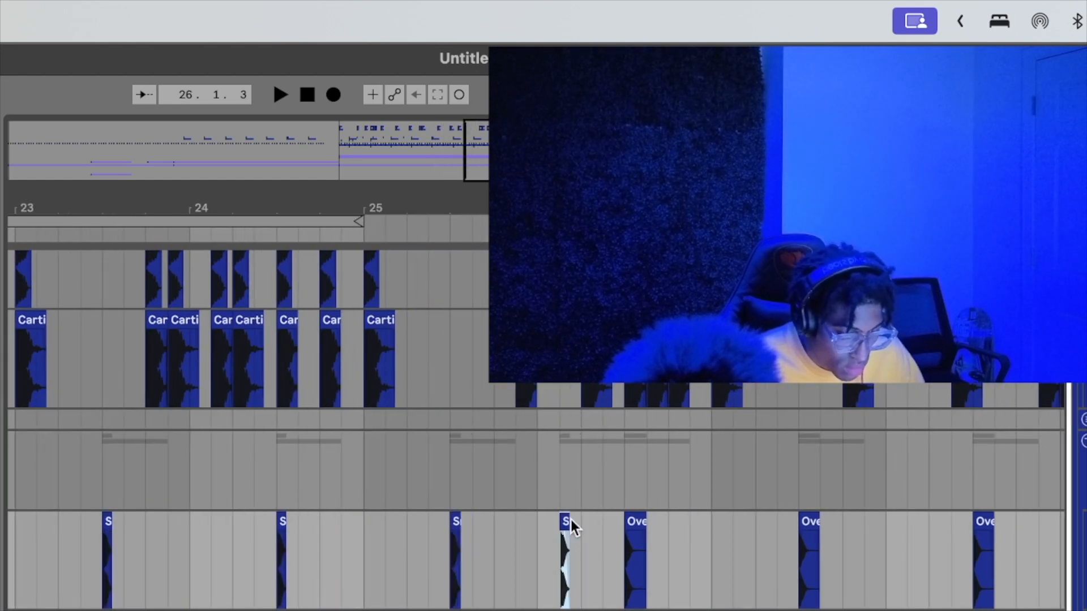
{"action": "left_click", "coordinate": [628, 519]}
{"action": "key", "text": "Delete"}
{"action": "key", "text": "super+v"}
Replace the Over clips at 28.3 and 27.3 with the short Sn clip.
{"action": "scroll", "coordinate": [643, 522], "scroll_direction": "right", "scroll_amount": 8}
{"action": "left_click", "coordinate": [636, 518]}
{"action": "key", "text": "Delete"}
{"action": "key", "text": "super+v"}
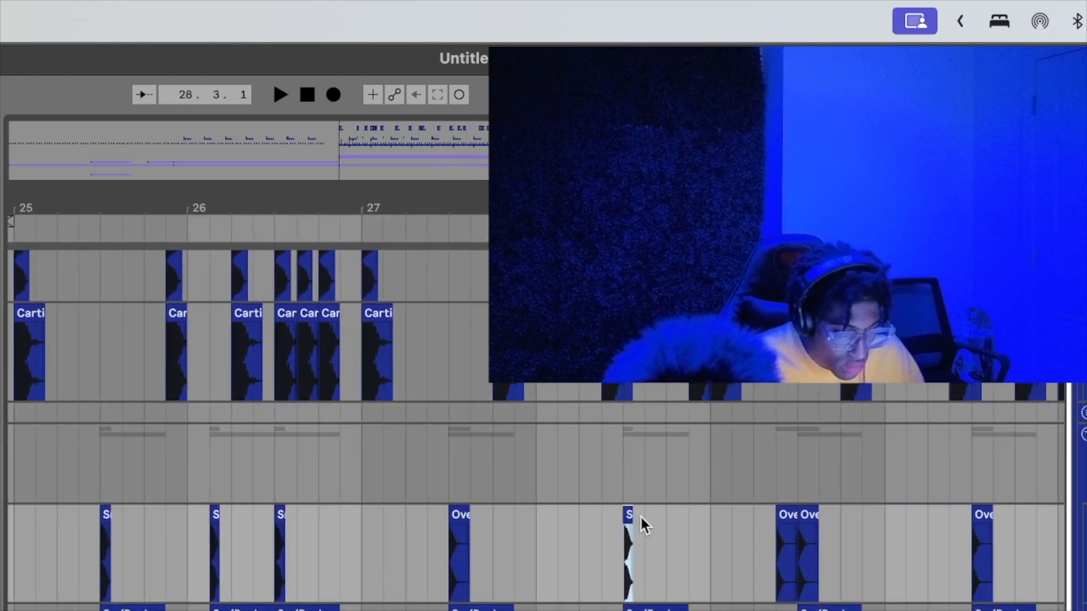
{"action": "left_click", "coordinate": [457, 512]}
{"action": "key", "text": "Delete"}
{"action": "key", "text": "super+v"}
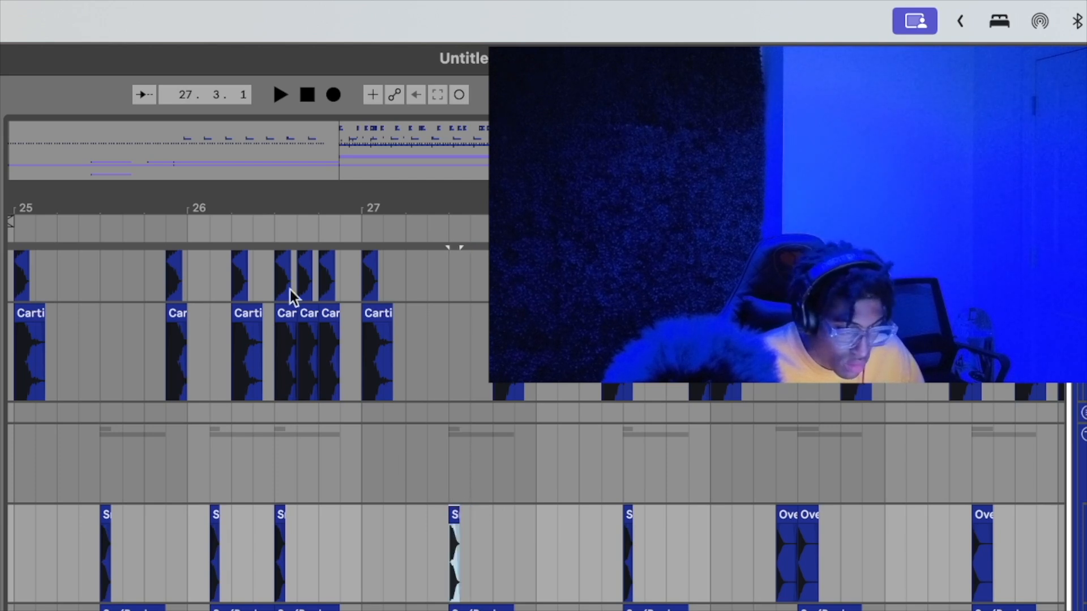
Replace the two adjacent Over clips at 29.2.3 and 29.3 with short Sn clips while the song plays.
{"action": "right_click", "coordinate": [649, 576]}
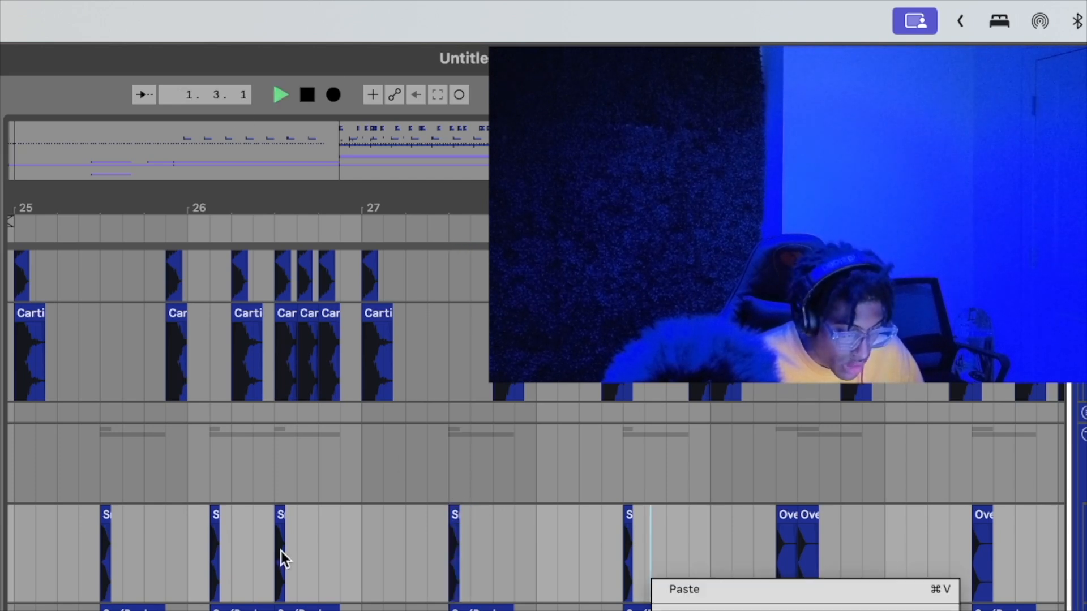
{"action": "left_click", "coordinate": [281, 551]}
{"action": "scroll", "coordinate": [696, 575], "scroll_direction": "right", "scroll_amount": 5}
{"action": "left_click", "coordinate": [546, 523]}
{"action": "key", "text": "Delete"}
{"action": "key", "text": "super+v"}
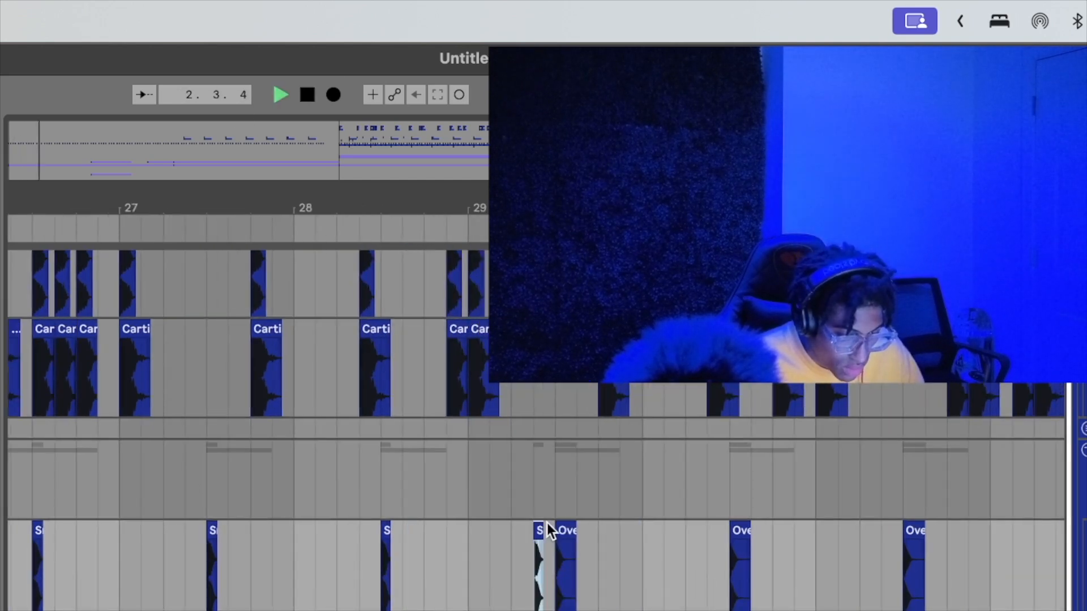
{"action": "left_click", "coordinate": [559, 523]}
{"action": "key", "text": "Delete"}
{"action": "key", "text": "super+v"}
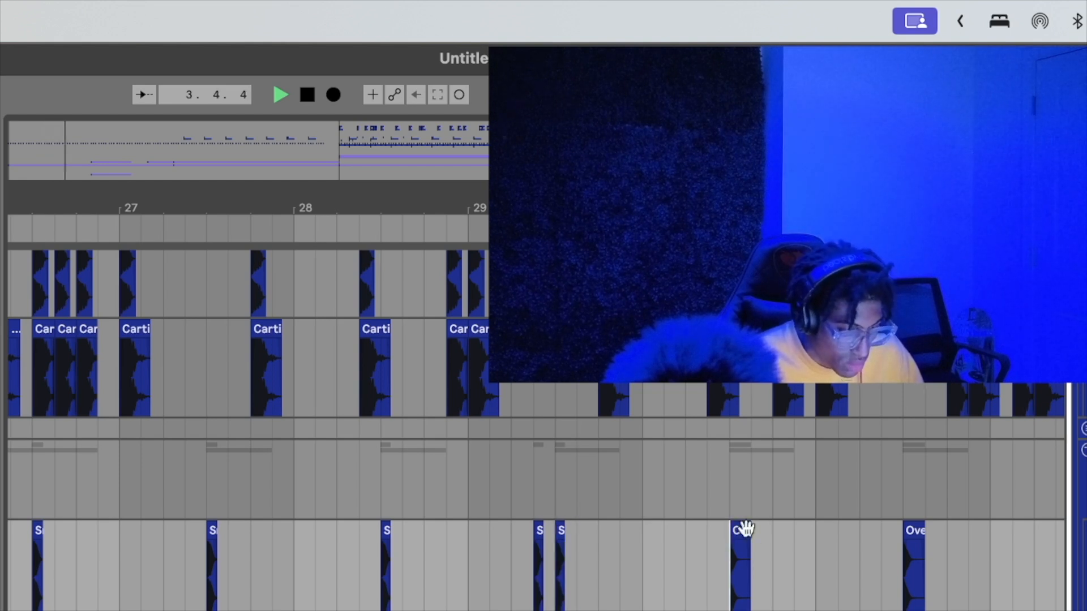
Replace the Over clips at 30.3, 32.3 and 31.3 with the short Sn clip.
{"action": "left_click", "coordinate": [742, 531]}
{"action": "key", "text": "Delete"}
{"action": "key", "text": "super+v"}
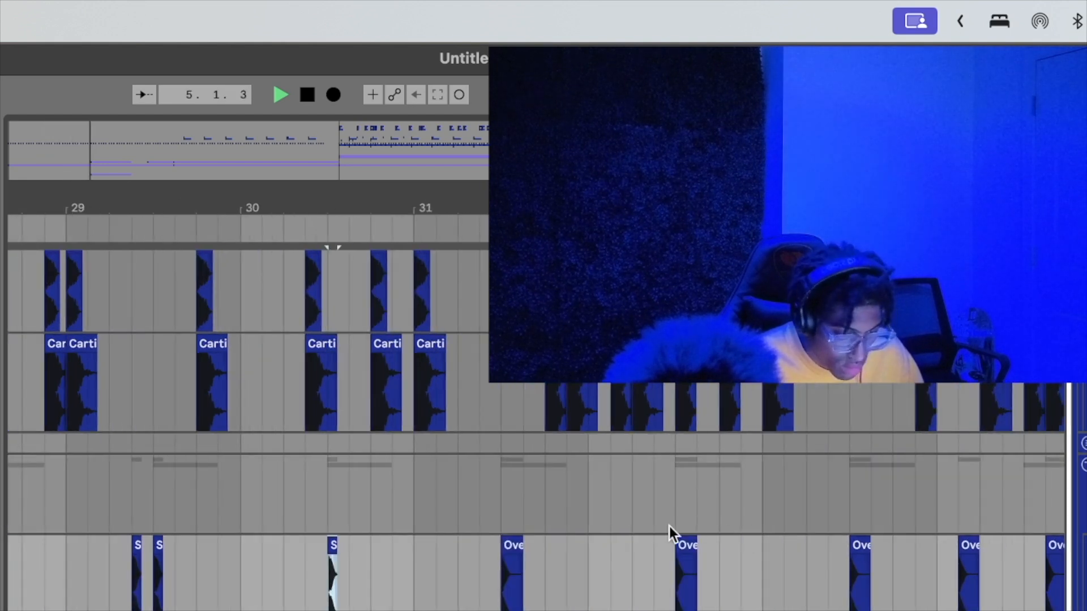
{"action": "left_click", "coordinate": [685, 546]}
{"action": "key", "text": "Delete"}
{"action": "key", "text": "super+v"}
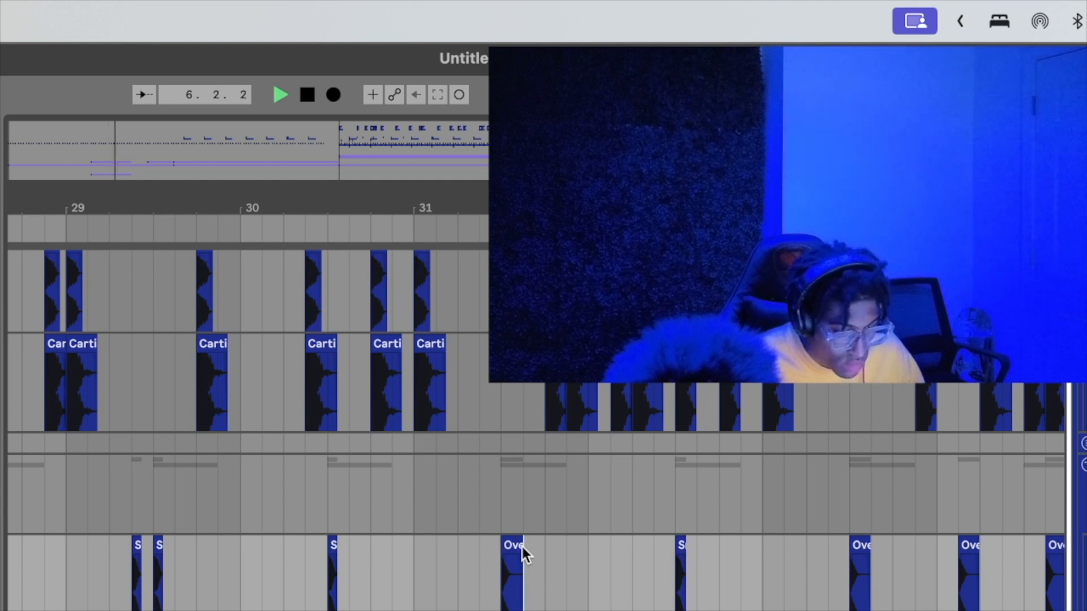
{"action": "left_click", "coordinate": [521, 547]}
{"action": "key", "text": "Delete"}
{"action": "key", "text": "super+v"}
Replace the Over clips at 33.3, 34.1.3 and 35.3 with the short Sn clip.
{"action": "left_click", "coordinate": [583, 563]}
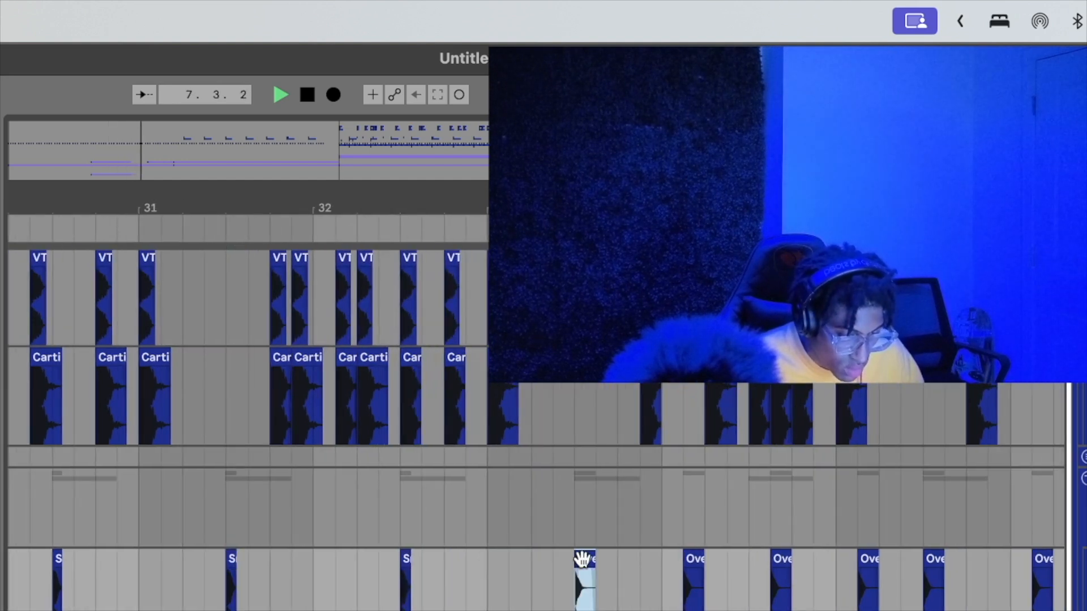
{"action": "key", "text": "Delete"}
{"action": "key", "text": "super+v"}
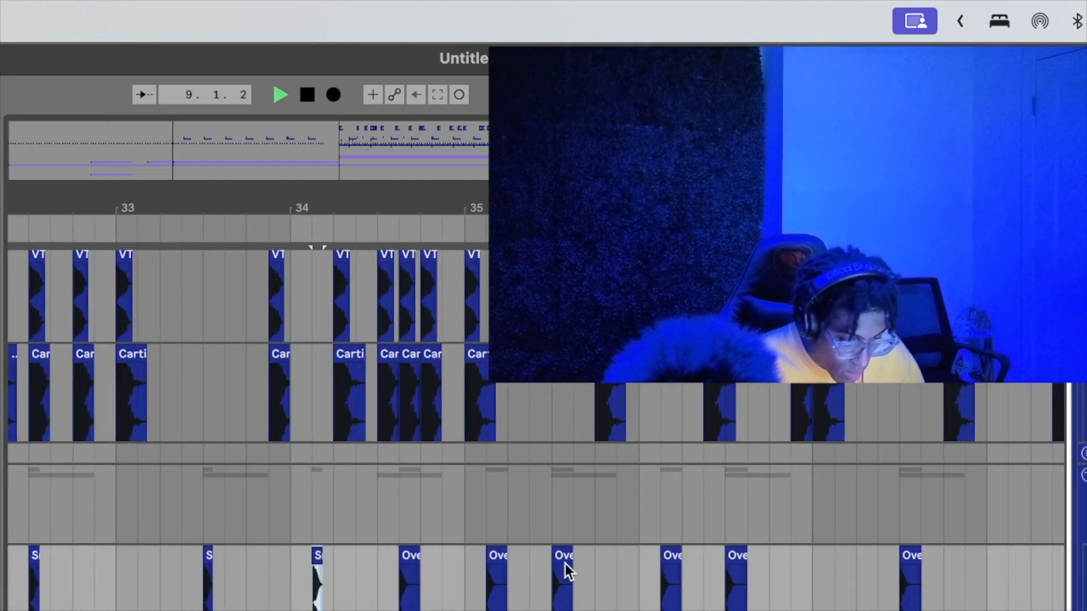
{"action": "left_click", "coordinate": [563, 559]}
{"action": "key", "text": "Delete"}
{"action": "key", "text": "super+v"}
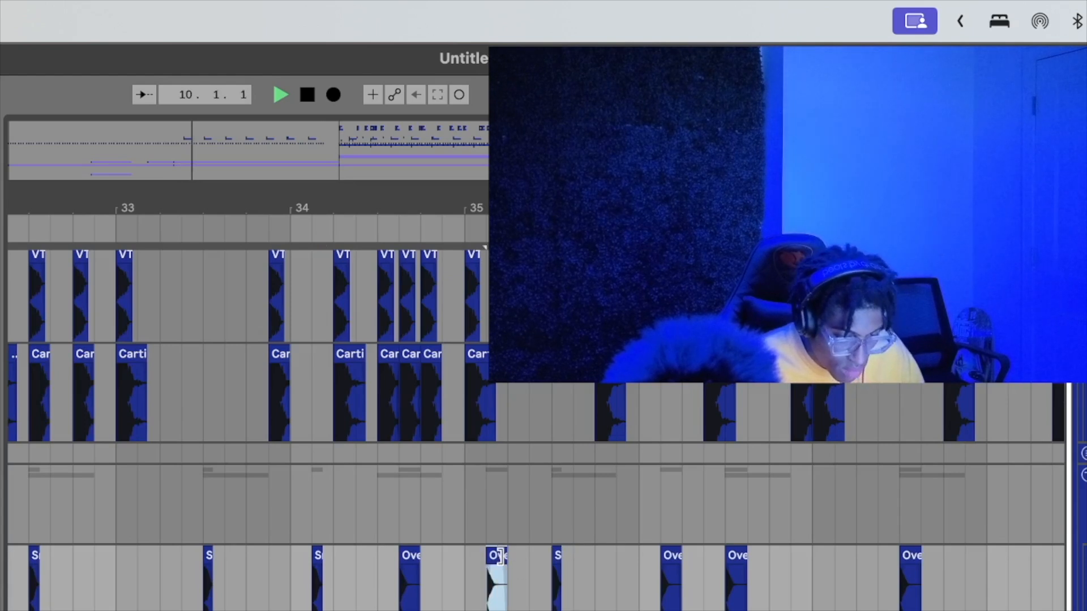
Replace the Over clips at 35.1.3, 36.3 and 36.1.3 with the short Sn clip.
{"action": "key", "text": "super+v"}
{"action": "left_click", "coordinate": [735, 589]}
{"action": "key", "text": "Delete"}
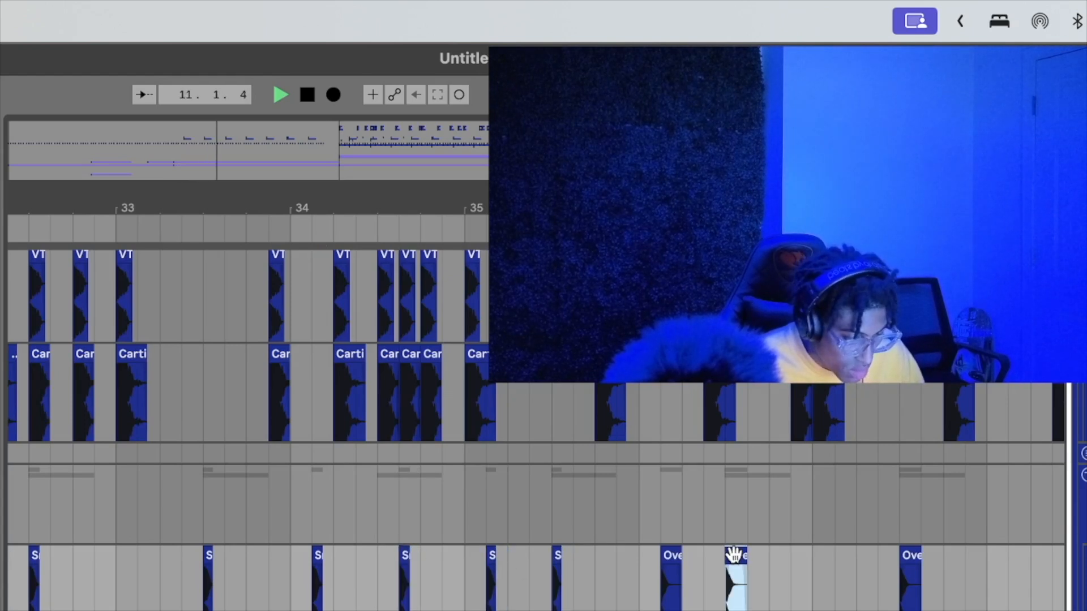
{"action": "key", "text": "super+v"}
{"action": "left_click", "coordinate": [676, 563]}
{"action": "key", "text": "Delete"}
{"action": "key", "text": "super+v"}
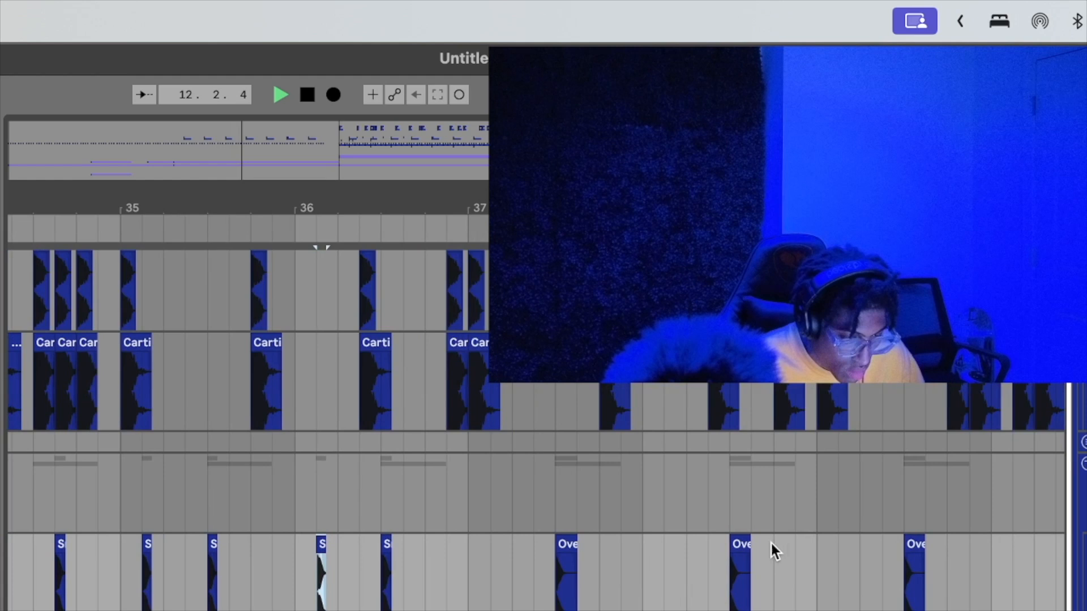
Replace the Over clips at 38.3 and 37.3 with the short Sn clip.
{"action": "left_click", "coordinate": [734, 548]}
{"action": "key", "text": "Delete"}
{"action": "key", "text": "super+v"}
{"action": "left_click", "coordinate": [566, 546]}
{"action": "key", "text": "Delete"}
{"action": "key", "text": "super+v"}
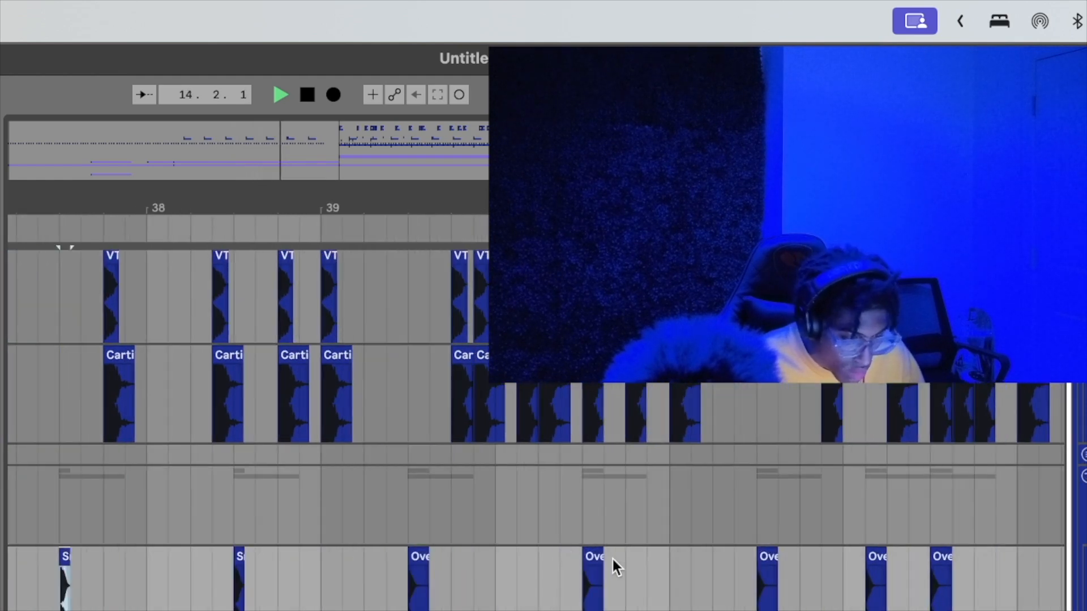
Replace the Over clips at 40.3 and 39.3 with the short Sn clip.
{"action": "left_click", "coordinate": [590, 557]}
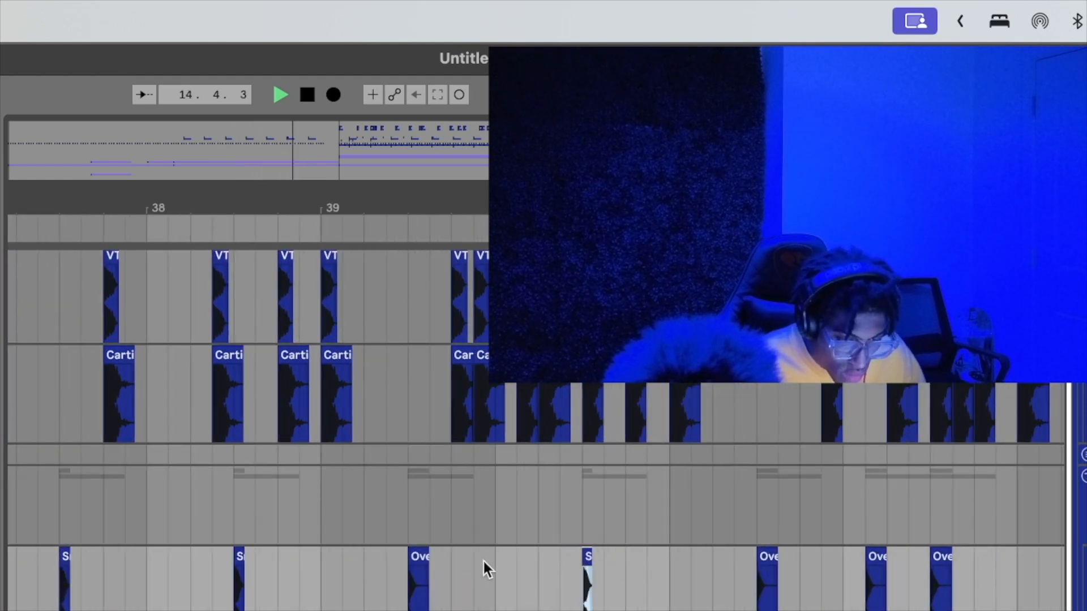
{"action": "left_click", "coordinate": [428, 566]}
{"action": "key", "text": "Delete"}
{"action": "key", "text": "super+v"}
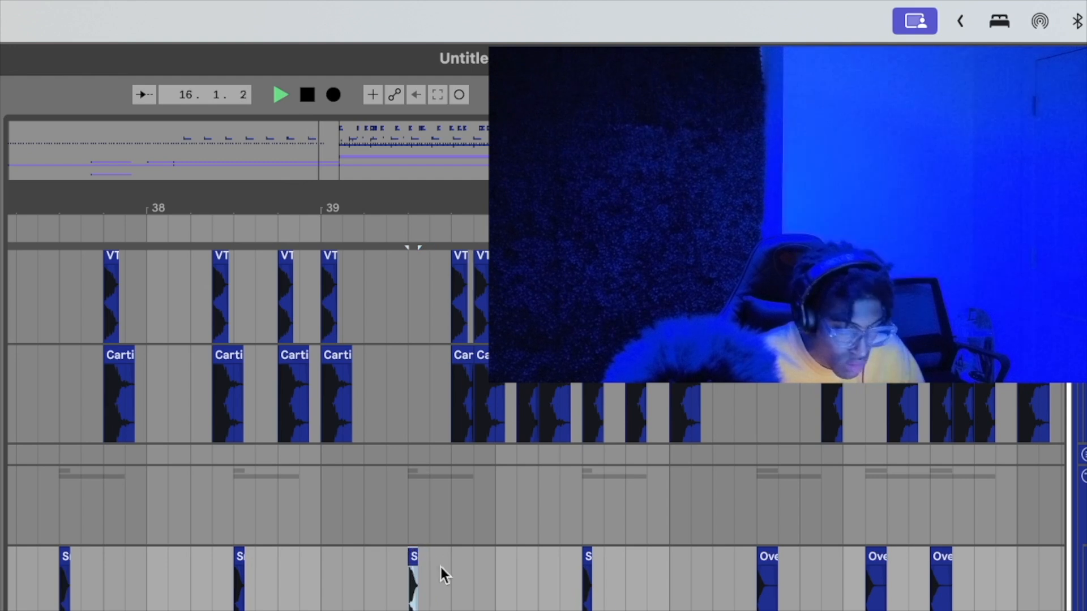
Replace the Over clips at 42.3, 42.1.3 and 41.3 with the short Sn clip.
{"action": "left_click", "coordinate": [609, 564]}
{"action": "key", "text": "Delete"}
{"action": "key", "text": "super+v"}
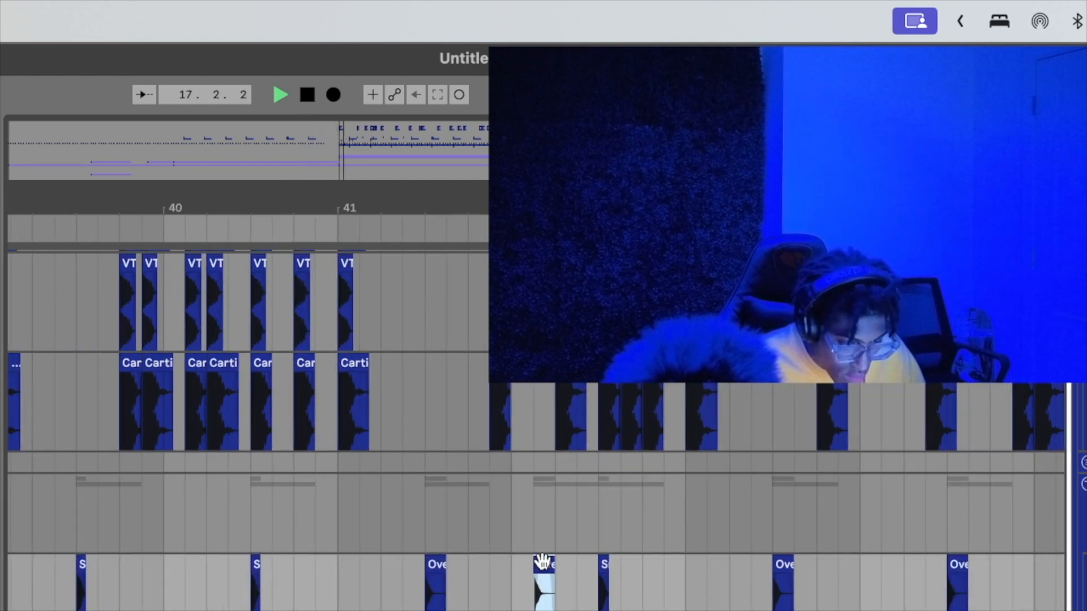
{"action": "left_click", "coordinate": [543, 566]}
{"action": "key", "text": "Delete"}
{"action": "key", "text": "super+v"}
{"action": "scroll", "coordinate": [428, 565], "scroll_direction": "right", "scroll_amount": 5}
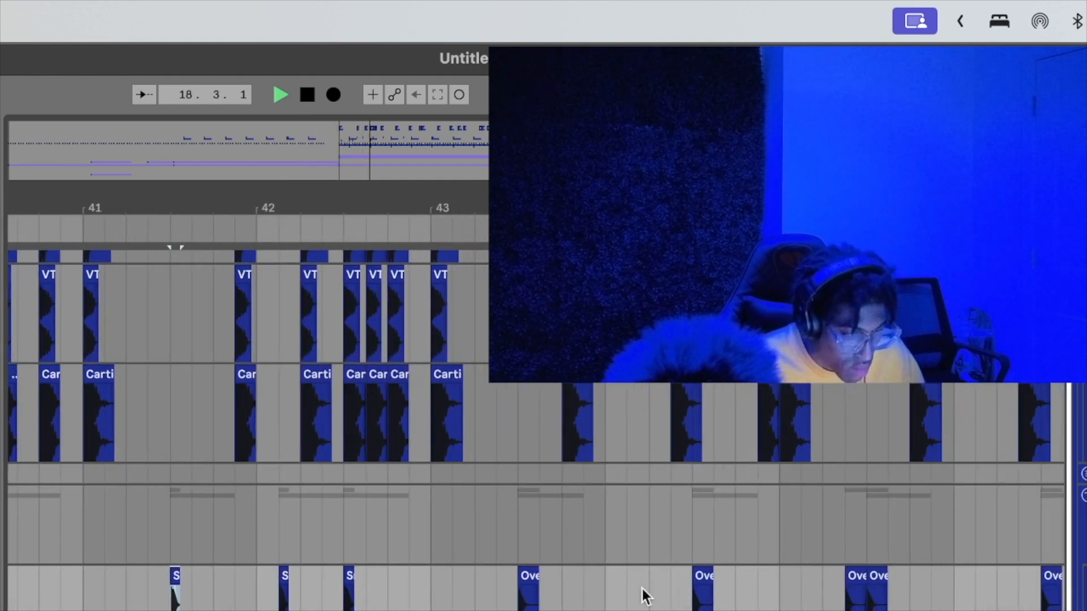
Replace the Over clips at 44.3 and 43.3 with the short Sn clip.
{"action": "key", "text": "Delete"}
{"action": "key", "text": "super+v"}
{"action": "scroll", "coordinate": [531, 570], "scroll_direction": "right", "scroll_amount": 8}
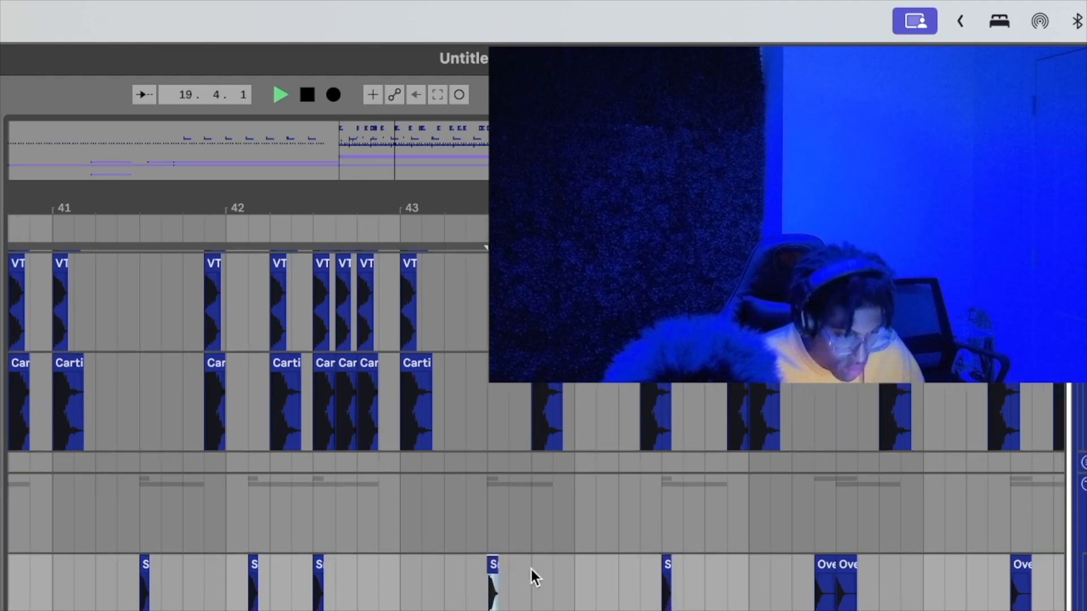
Replace the Over clip at 46.3 with a short Sn clip, clearing any leftover Over fragment beside it.
{"action": "scroll", "coordinate": [752, 602], "scroll_direction": "down", "scroll_amount": 2}
{"action": "left_click", "coordinate": [622, 521]}
{"action": "key", "text": "super+v"}
{"action": "key", "text": "Delete"}
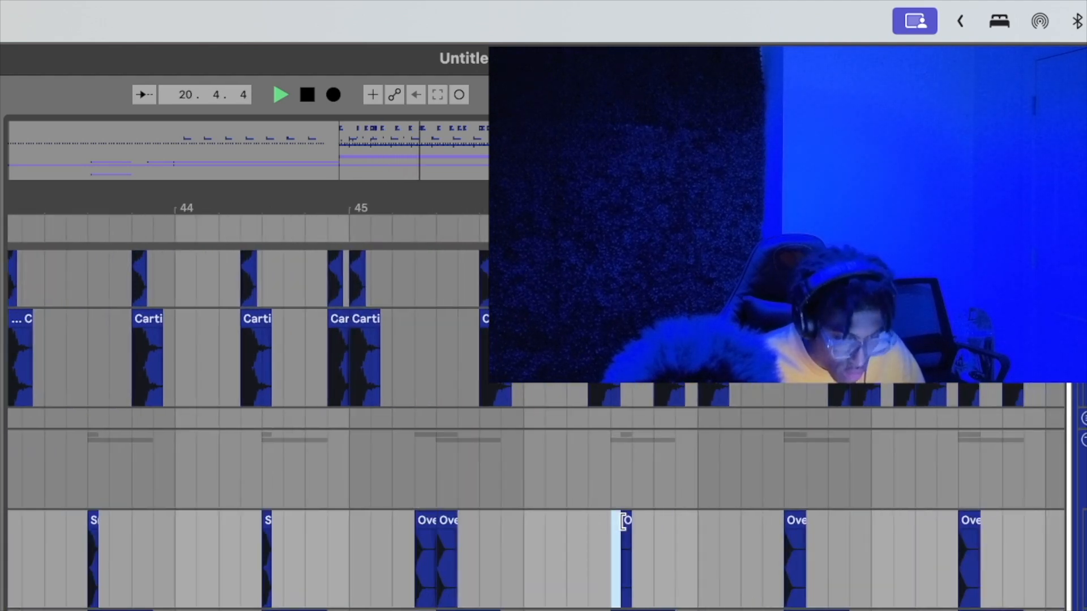
{"action": "key", "text": "super+v"}
{"action": "left_click_drag", "start_coordinate": [597, 536], "coordinate": [633, 549]}
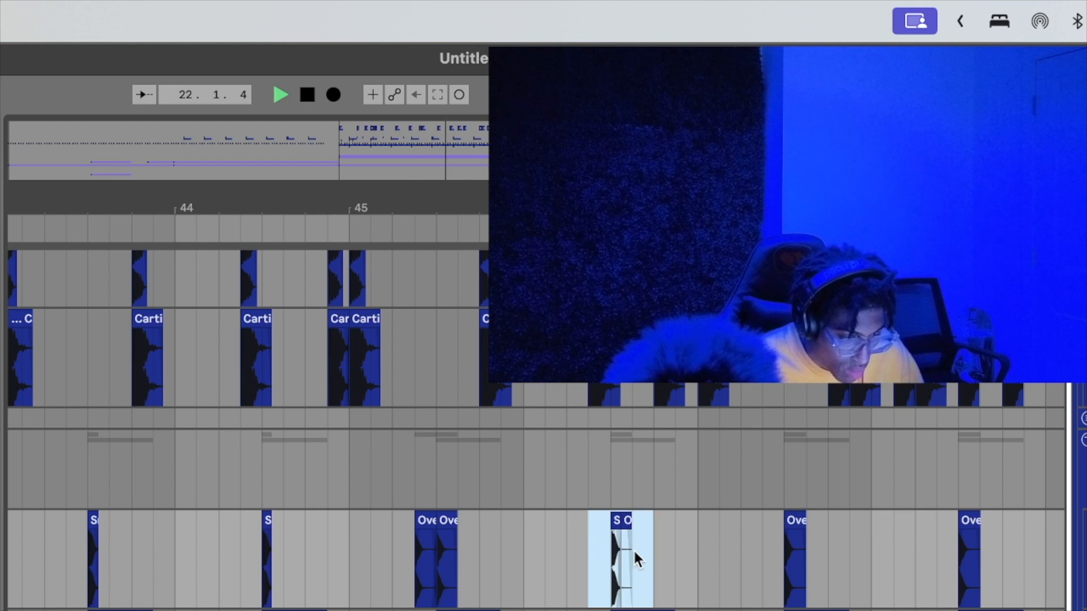
{"action": "key", "text": "Delete"}
{"action": "left_click", "coordinate": [608, 557]}
{"action": "key", "text": "super+v"}
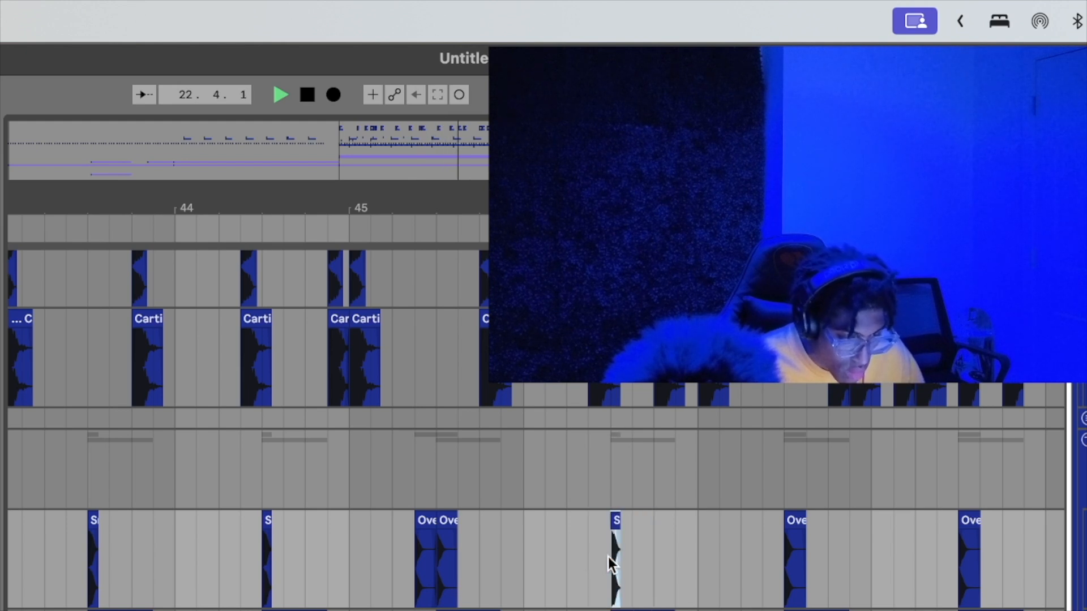
Replace the two adjacent Over clips at 45.2.3 and 45.3 with short Sn clips.
{"action": "left_click", "coordinate": [418, 526]}
{"action": "key", "text": "super+v"}
{"action": "left_click", "coordinate": [444, 519]}
{"action": "key", "text": "super+v"}
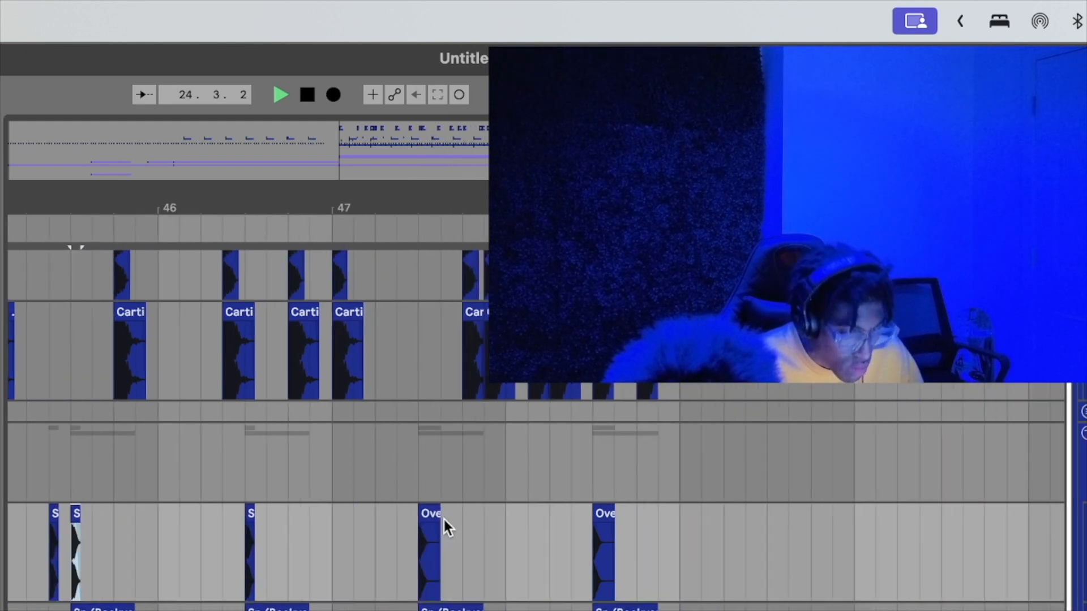
Replace the last Over clips at 48.3 and 47.3 with the short Sn clip.
{"action": "left_click", "coordinate": [602, 517]}
{"action": "key", "text": "super+v"}
{"action": "left_click", "coordinate": [435, 509]}
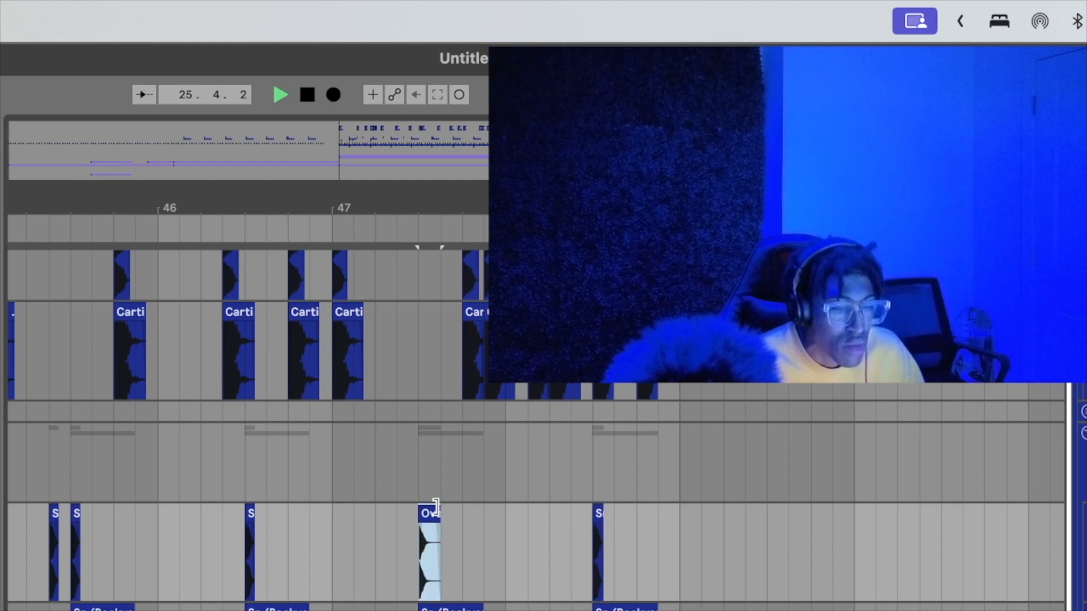
{"action": "scroll", "coordinate": [129, 502], "scroll_direction": "down", "scroll_amount": 10}
{"action": "scroll", "coordinate": [129, 502], "scroll_direction": "left", "scroll_amount": 6}
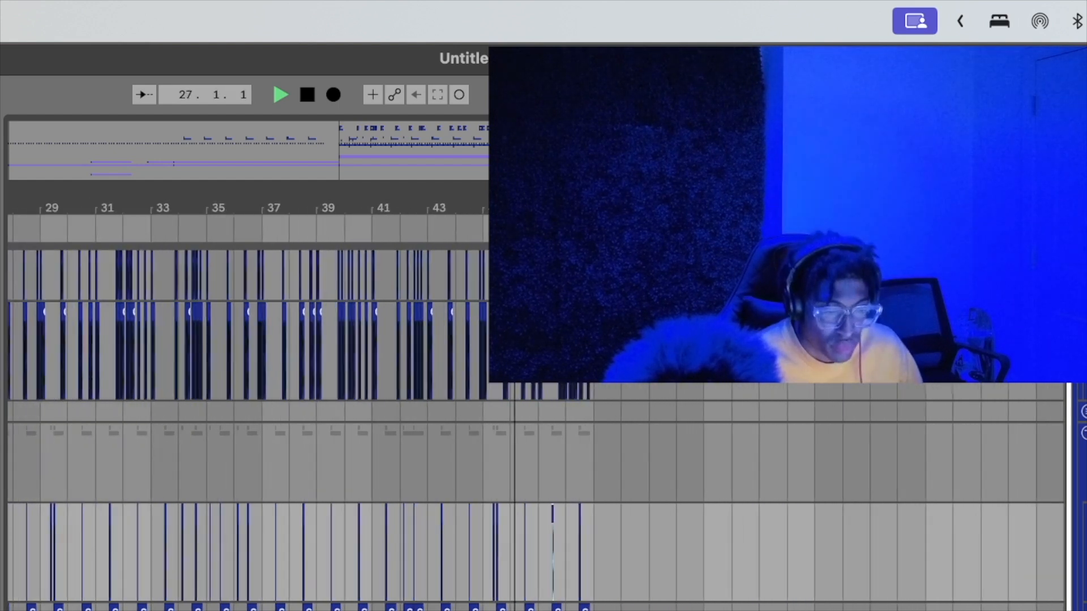
Review the drum and melody tracks across the arrangement while it plays, and stop playback at the end of the arranged section.
{"action": "scroll", "coordinate": [129, 502], "scroll_direction": "down", "scroll_amount": 4}
{"action": "scroll", "coordinate": [246, 578], "scroll_direction": "up", "scroll_amount": 10}
{"action": "scroll", "coordinate": [247, 578], "scroll_direction": "left", "scroll_amount": 5}
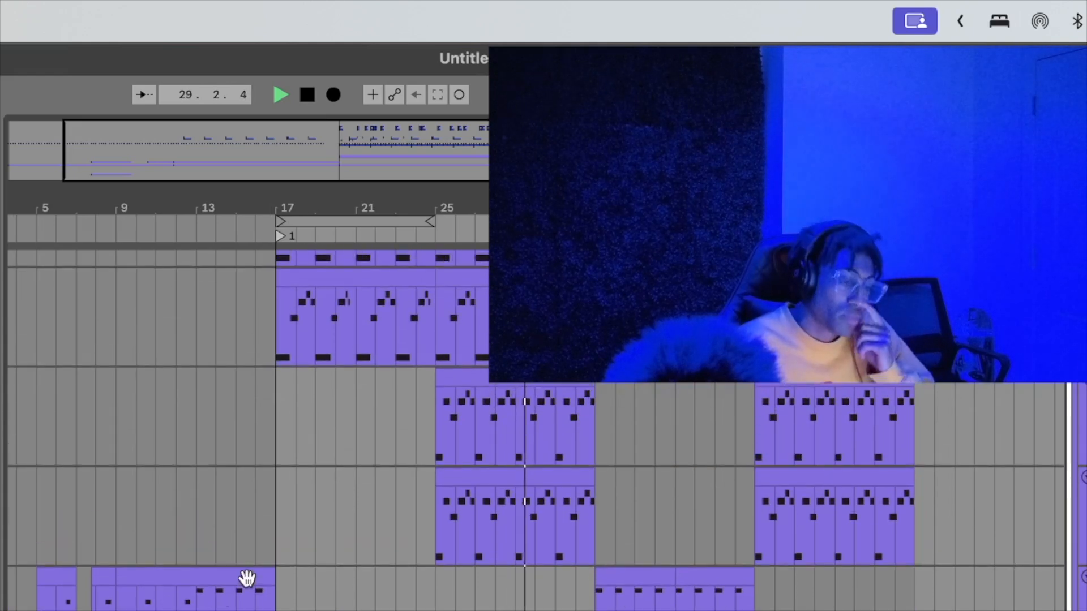
{"action": "scroll", "coordinate": [463, 527], "scroll_direction": "down", "scroll_amount": 8}
{"action": "scroll", "coordinate": [458, 532], "scroll_direction": "right", "scroll_amount": 1}
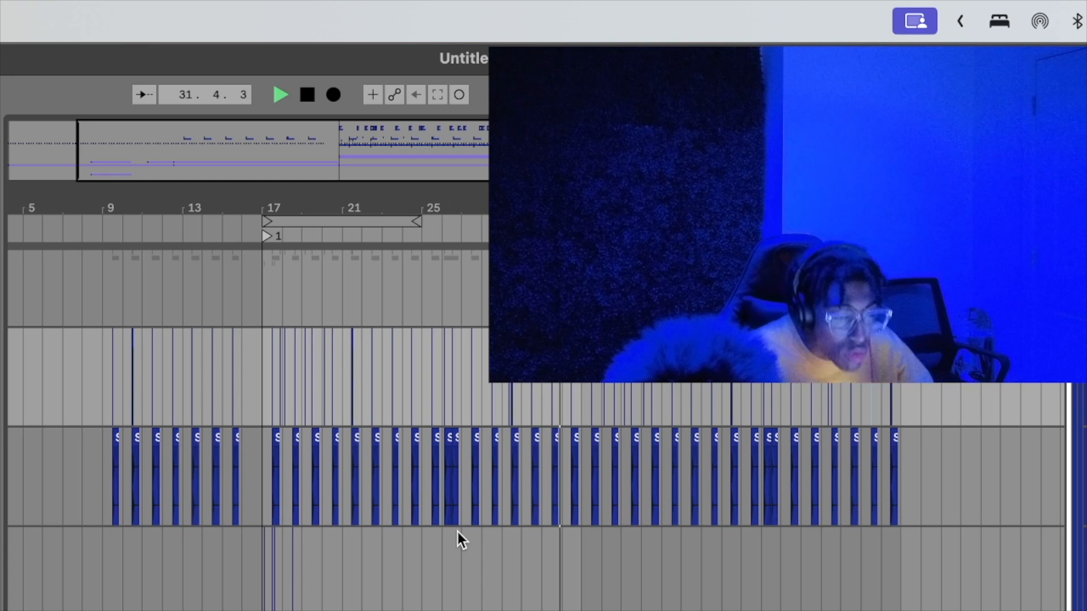
{"action": "scroll", "coordinate": [573, 547], "scroll_direction": "up", "scroll_amount": 5}
{"action": "scroll", "coordinate": [573, 547], "scroll_direction": "right", "scroll_amount": 1}
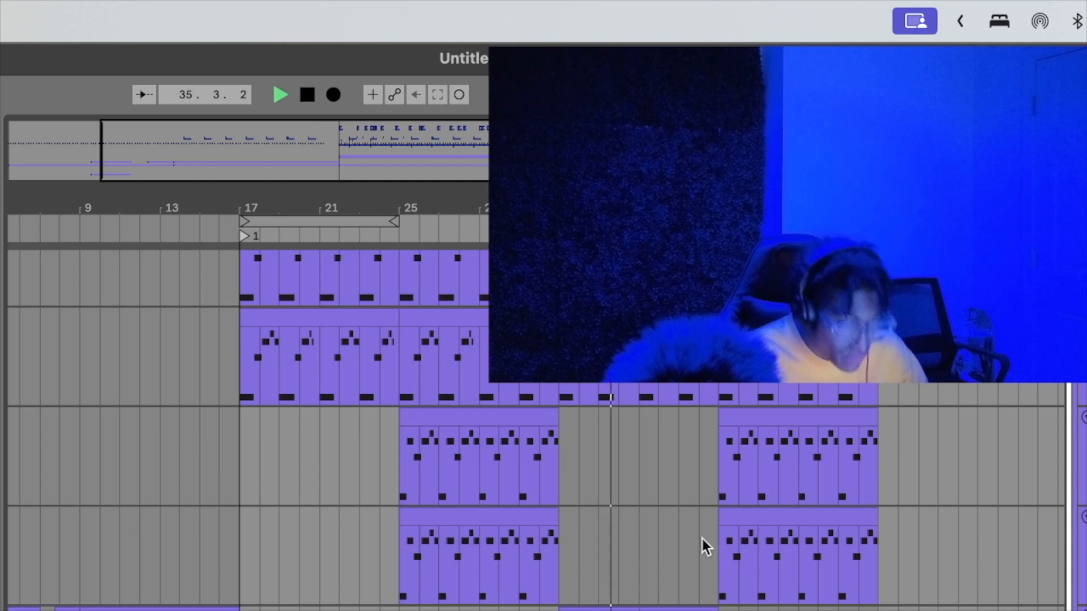
{"action": "left_click", "coordinate": [573, 532]}
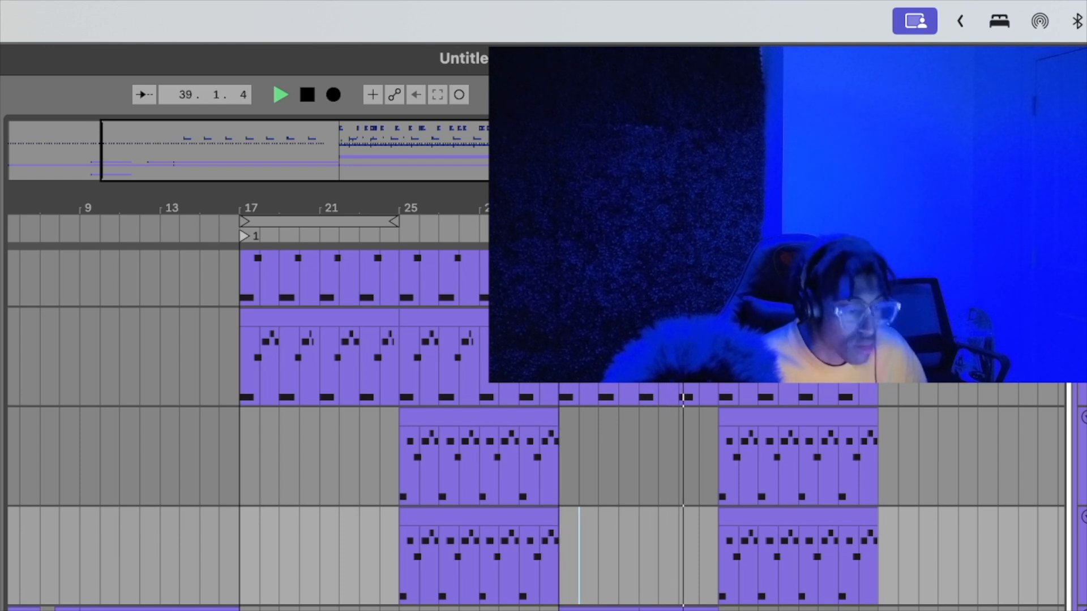
{"action": "scroll", "coordinate": [764, 363], "scroll_direction": "down", "scroll_amount": 3}
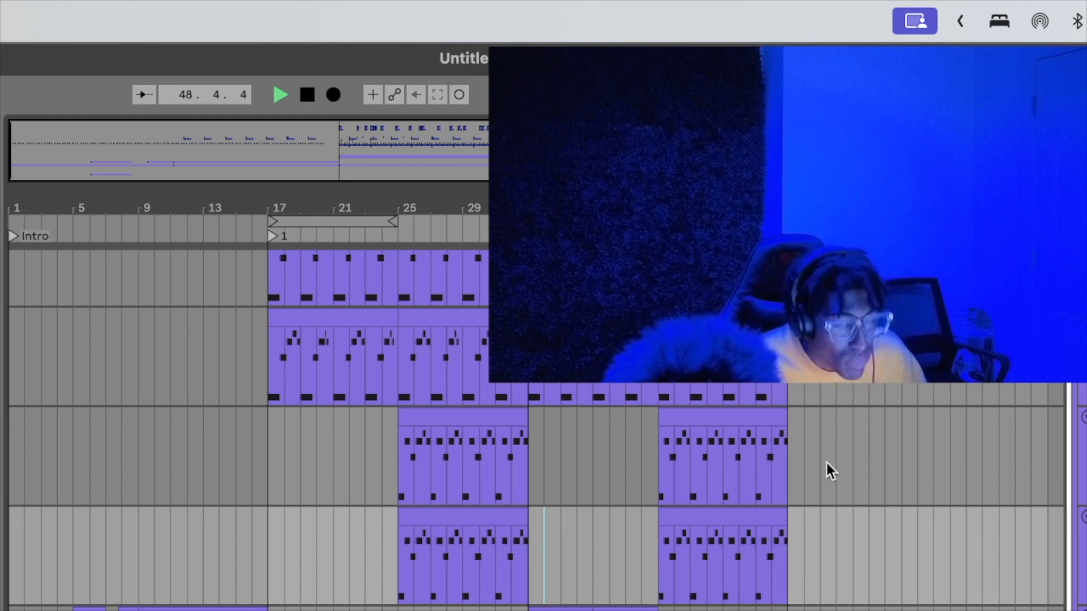
{"action": "key", "text": "space"}
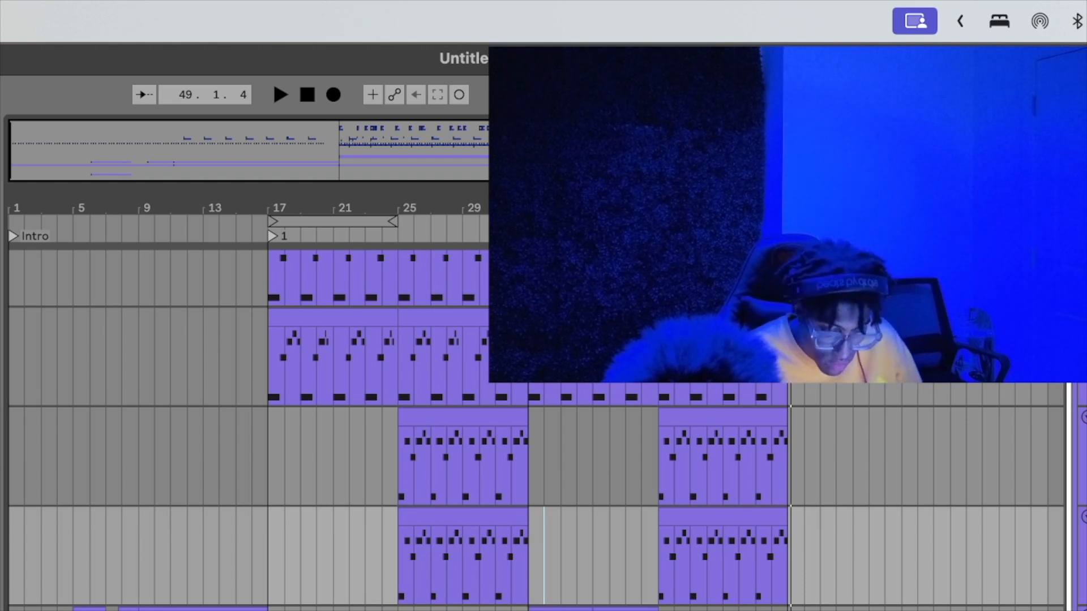
{"action": "key", "text": "super+s"}
{"action": "left_click", "coordinate": [550, 388]}
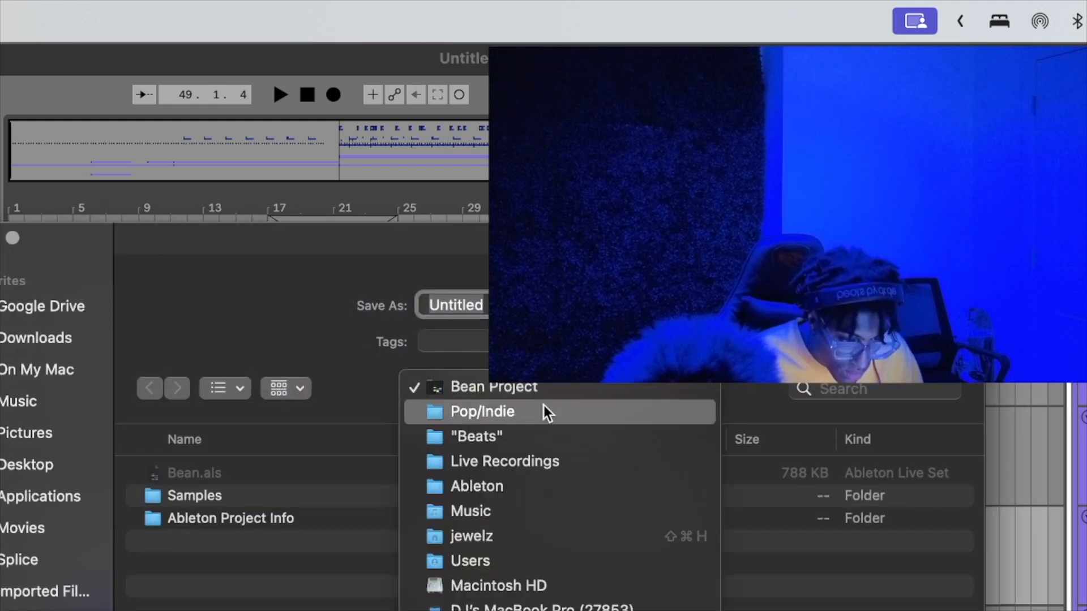
{"action": "left_click", "coordinate": [542, 447]}
{"action": "left_click", "coordinate": [517, 388]}
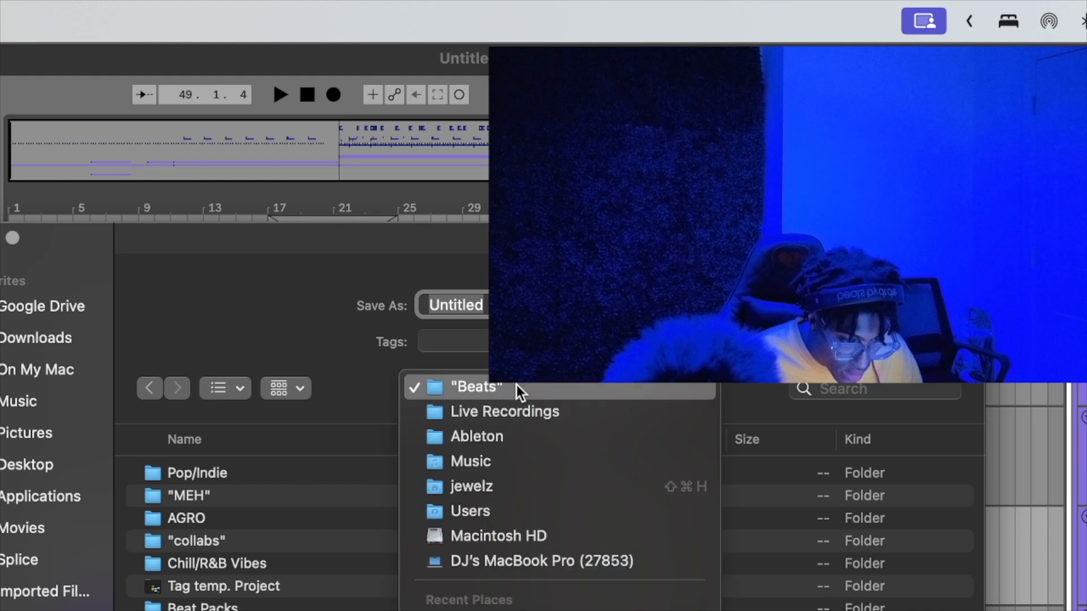
{"action": "key", "text": "Escape"}
{"action": "key", "text": "Escape"}
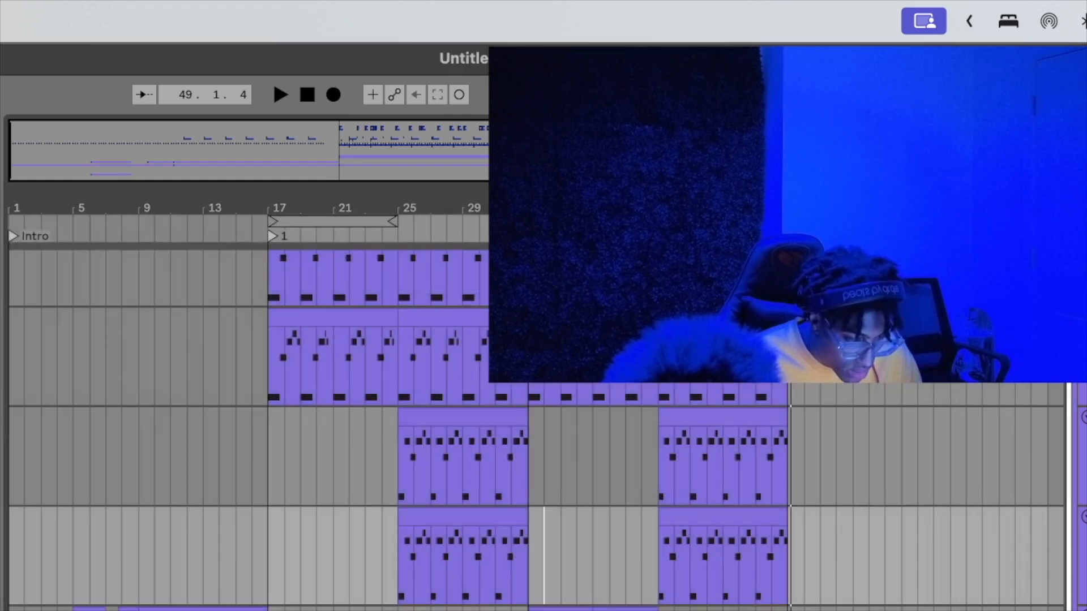
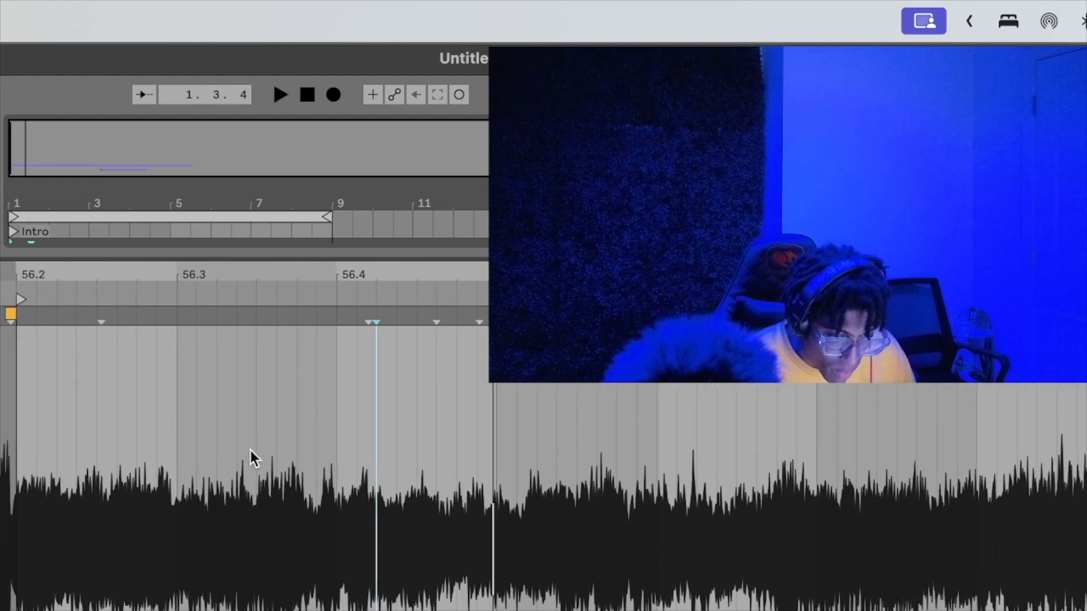
Place a warp marker on the transient just after 56.4 in the sample and shift it slightly earlier, checking the timing by playback.
{"action": "key", "text": "space"}
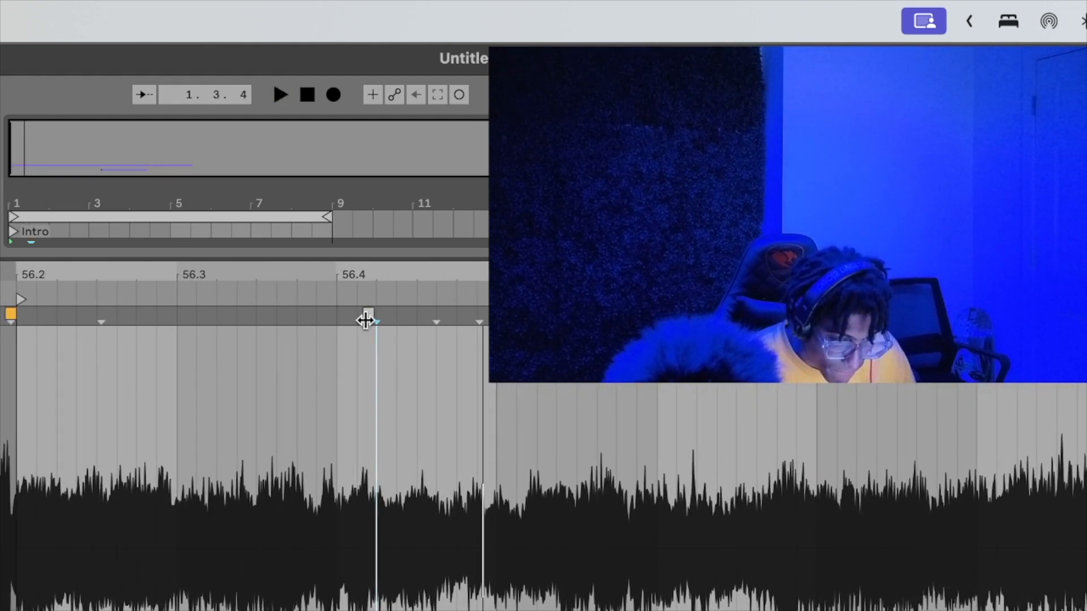
{"action": "mouse_move", "coordinate": [367, 319]}
{"action": "left_mouse_down"}
{"action": "mouse_move", "coordinate": [337, 317]}
{"action": "mouse_move", "coordinate": [350, 315]}
{"action": "left_mouse_up"}
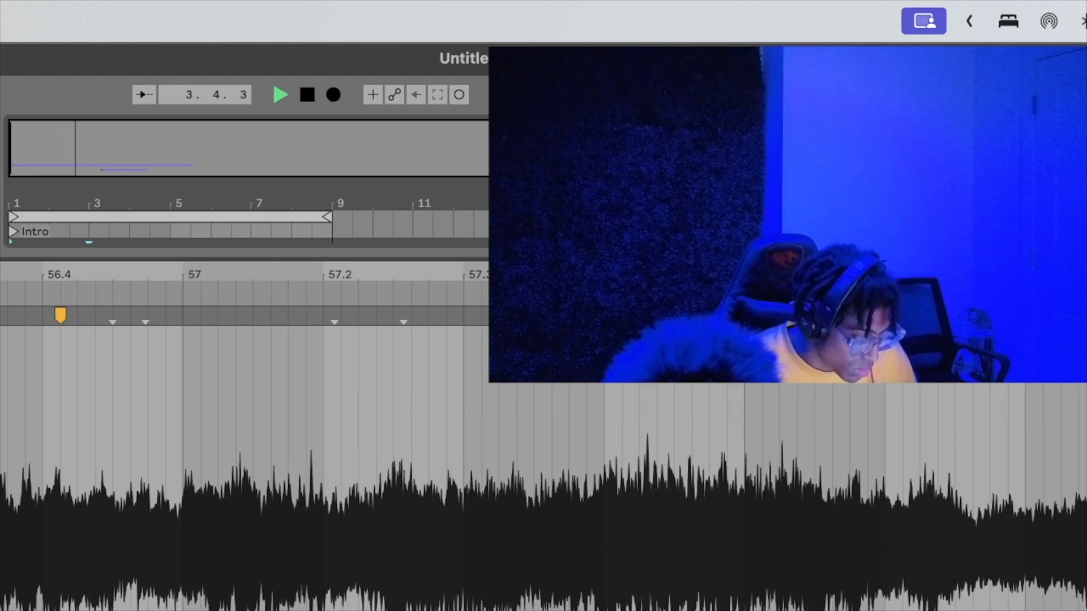
{"action": "left_click_drag", "start_coordinate": [970, 275], "coordinate": [973, 184]}
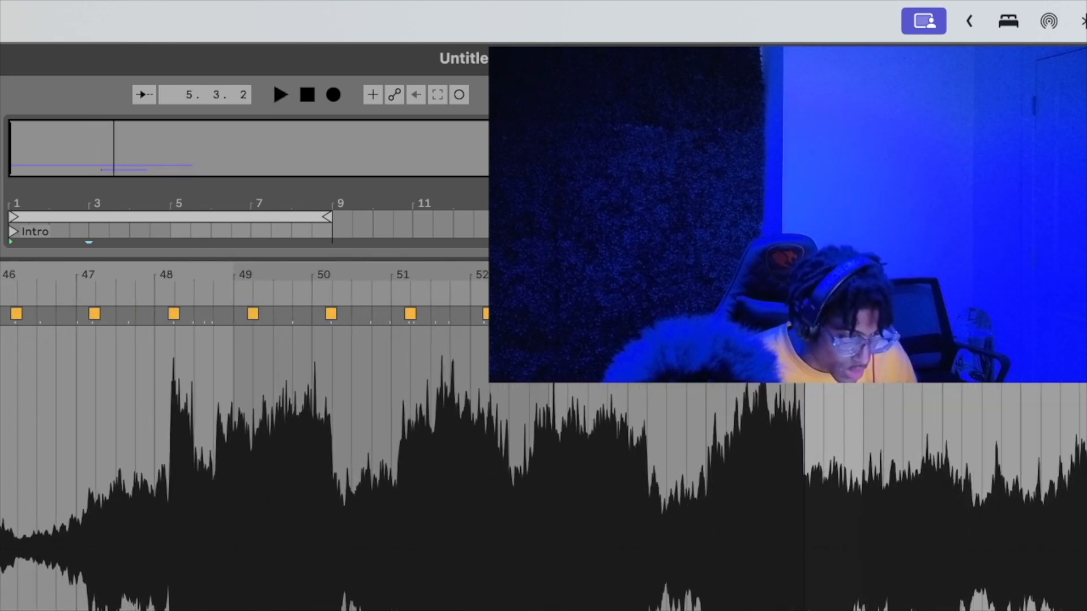
{"action": "left_click_drag", "start_coordinate": [758, 259], "coordinate": [757, 301]}
Play the sample and examine its waveform and warp markers between 56 and 61 to check the timing against the grid.
{"action": "key", "text": "space"}
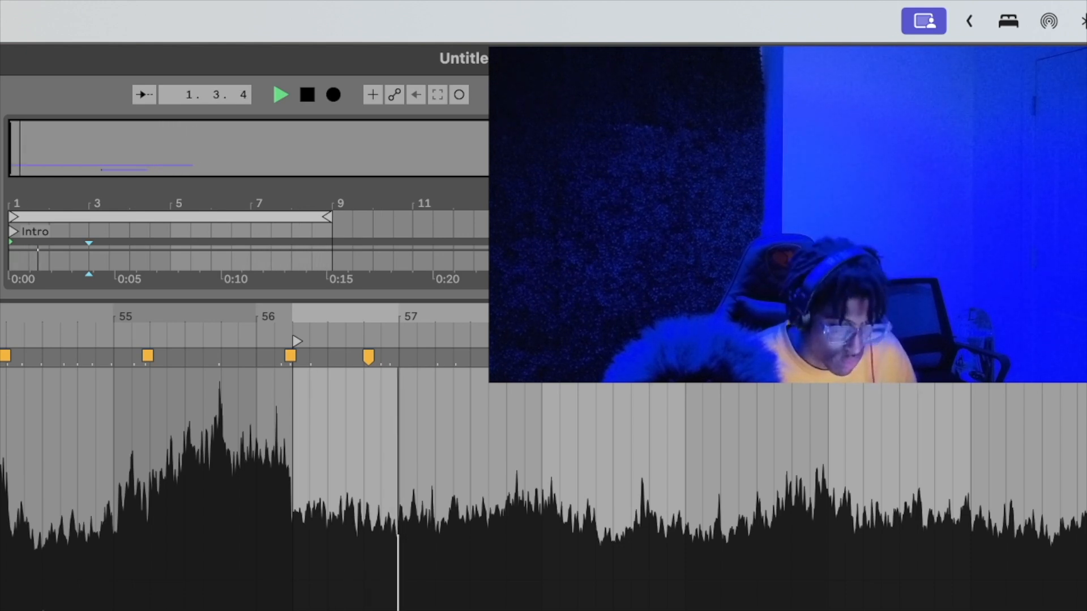
{"action": "scroll", "coordinate": [684, 545], "scroll_direction": "up", "scroll_amount": 3}
{"action": "scroll", "coordinate": [683, 544], "scroll_direction": "right", "scroll_amount": 3}
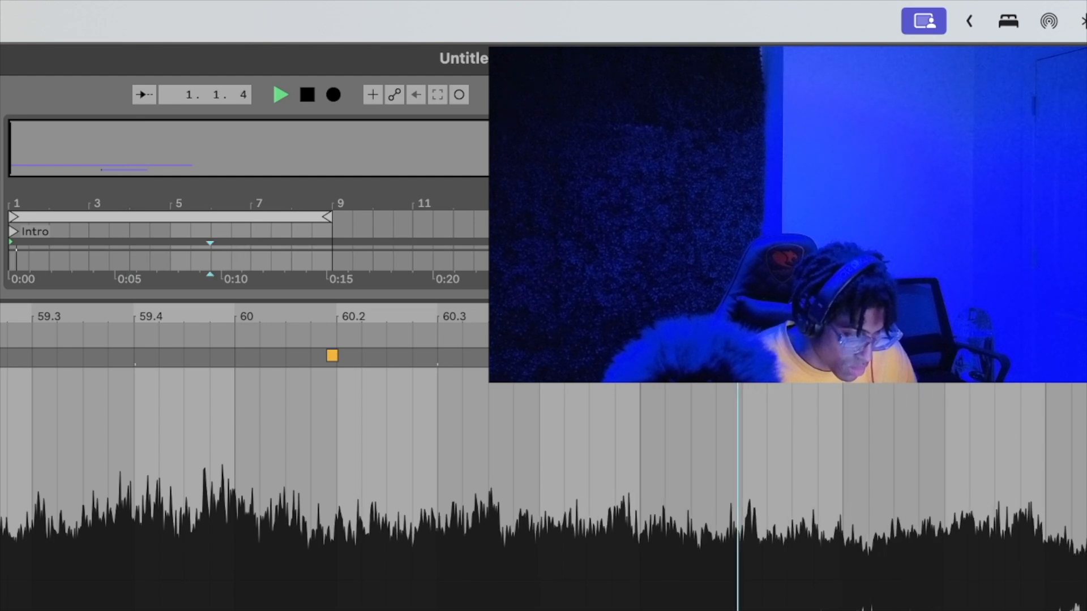
{"action": "scroll", "coordinate": [811, 487], "scroll_direction": "up", "scroll_amount": 4}
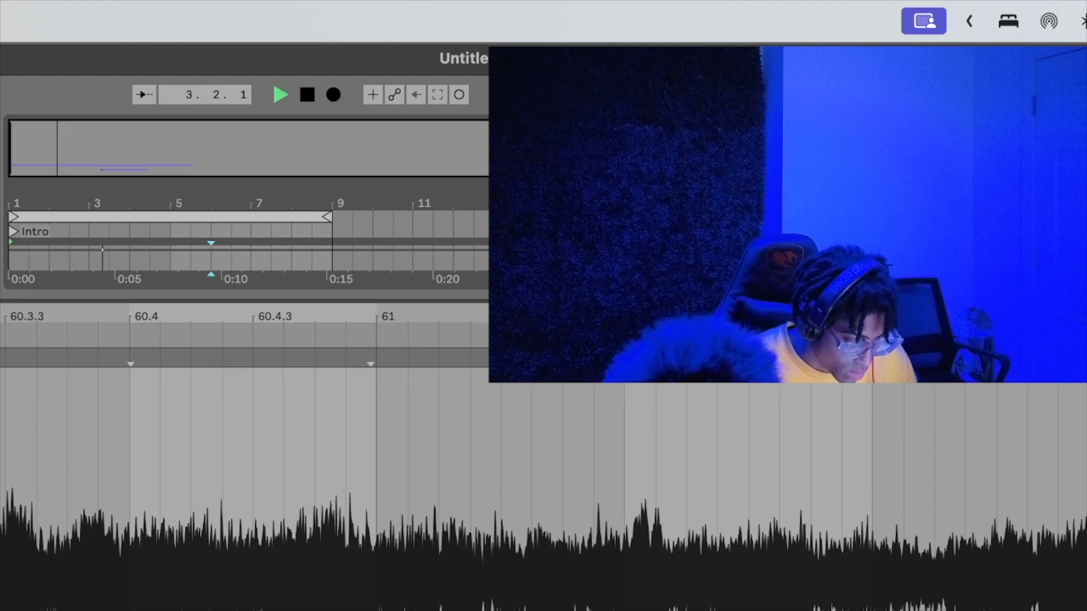
{"action": "scroll", "coordinate": [641, 486], "scroll_direction": "down", "scroll_amount": 5}
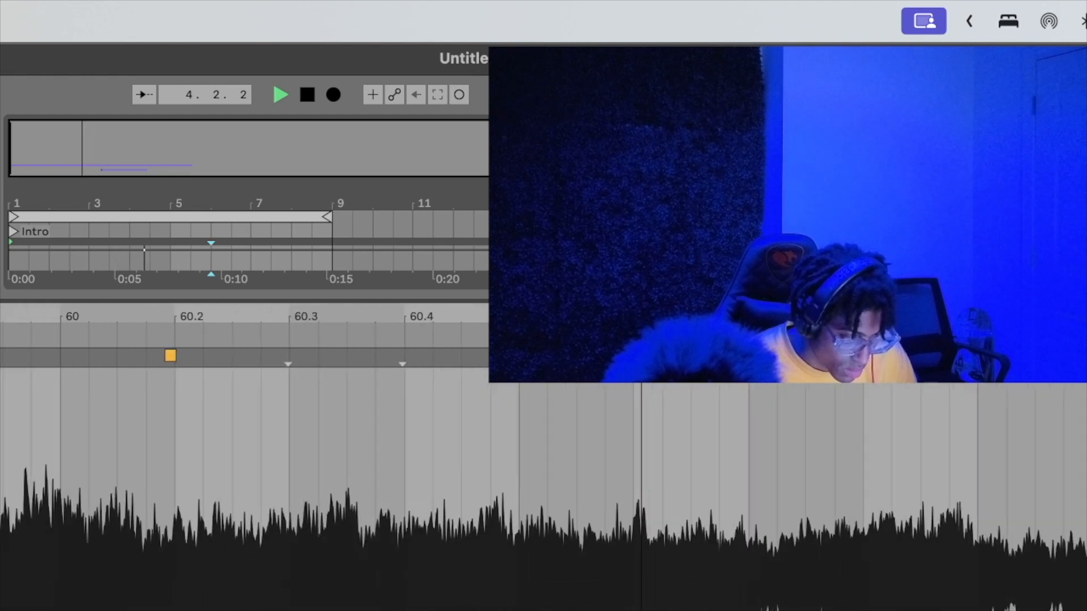
{"action": "scroll", "coordinate": [484, 449], "scroll_direction": "left", "scroll_amount": 3}
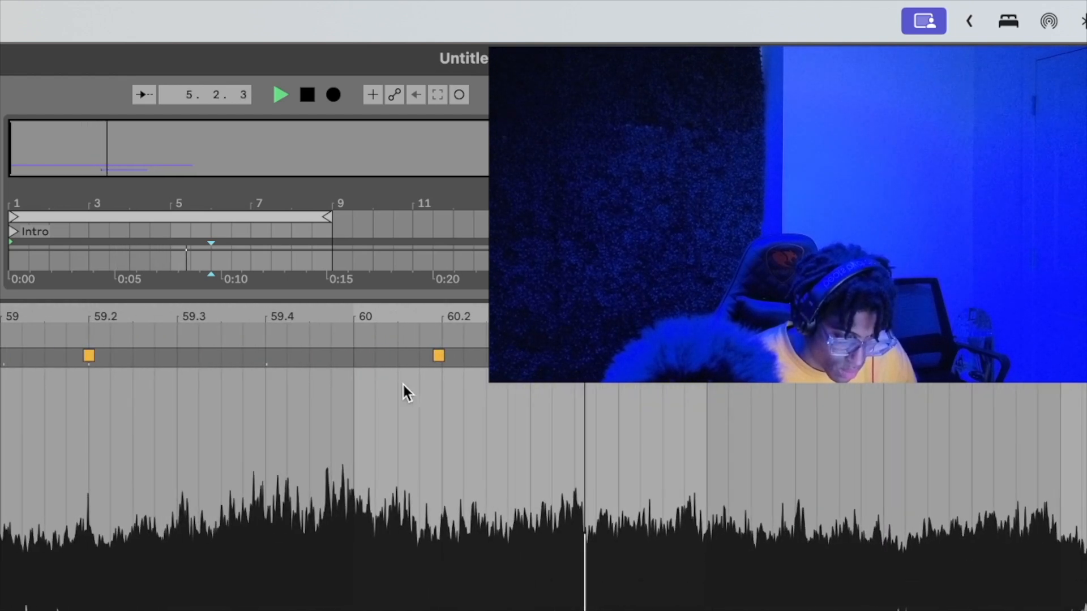
{"action": "left_click_drag", "start_coordinate": [276, 316], "coordinate": [276, 351]}
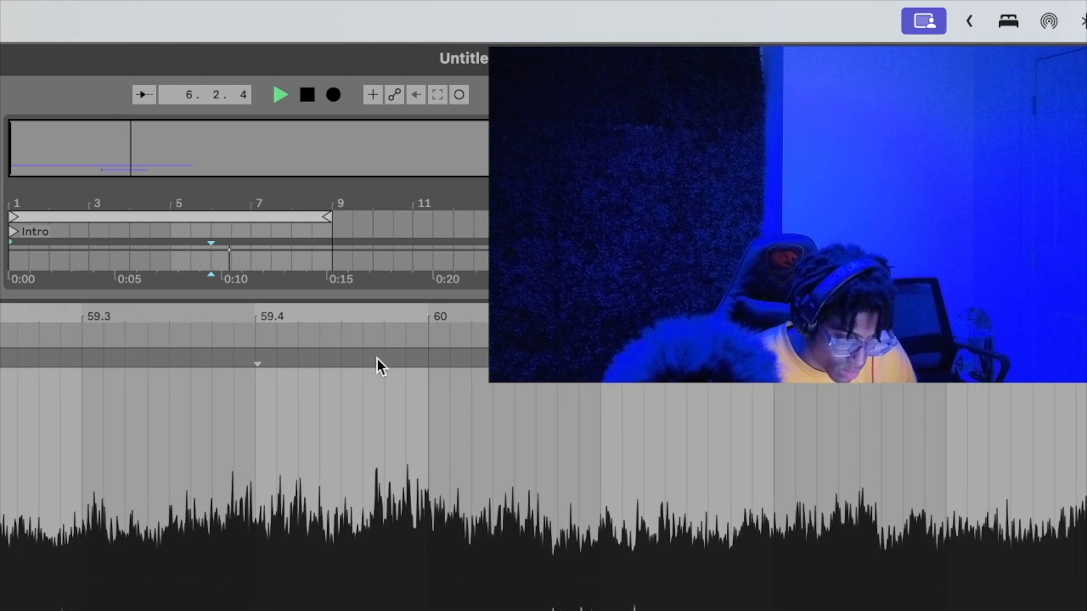
{"action": "left_click_drag", "start_coordinate": [377, 359], "coordinate": [424, 358]}
{"action": "left_click_drag", "start_coordinate": [439, 313], "coordinate": [583, 268]}
{"action": "scroll", "coordinate": [573, 503], "scroll_direction": "left", "scroll_amount": 5}
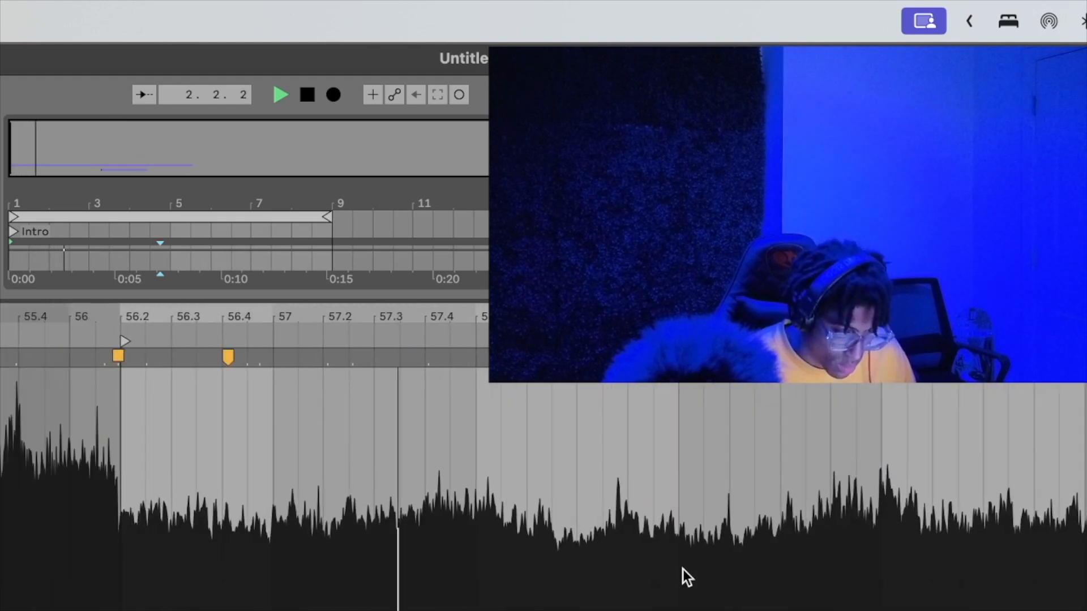
{"action": "key", "text": "space"}
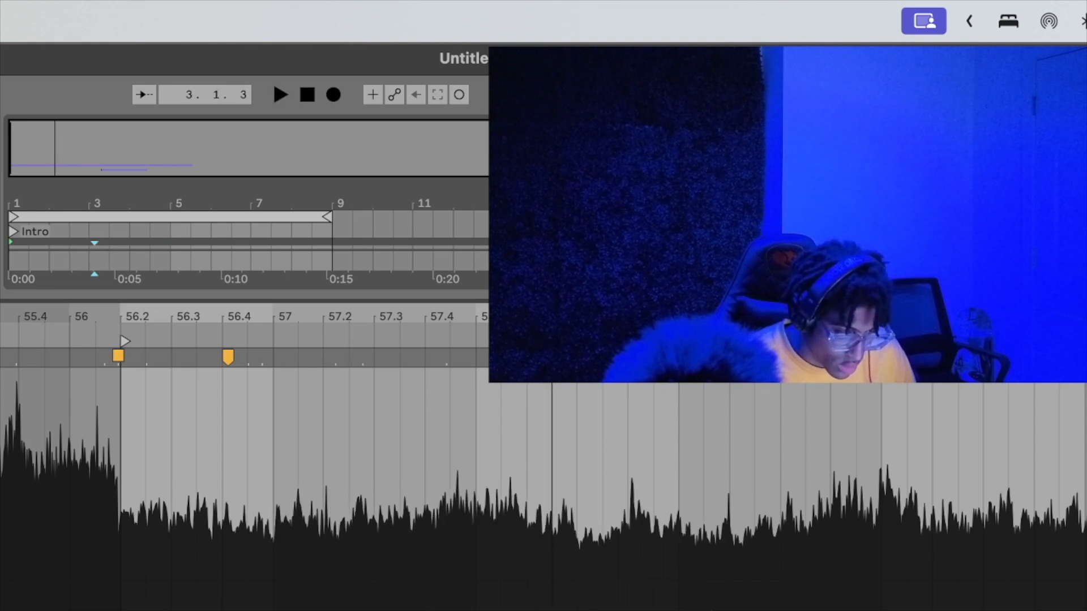
Place warp markers at 58.2, 59.2 and 60.2 in the sample, aligning the transients to the grid and checking by playback.
{"action": "key", "text": "space"}
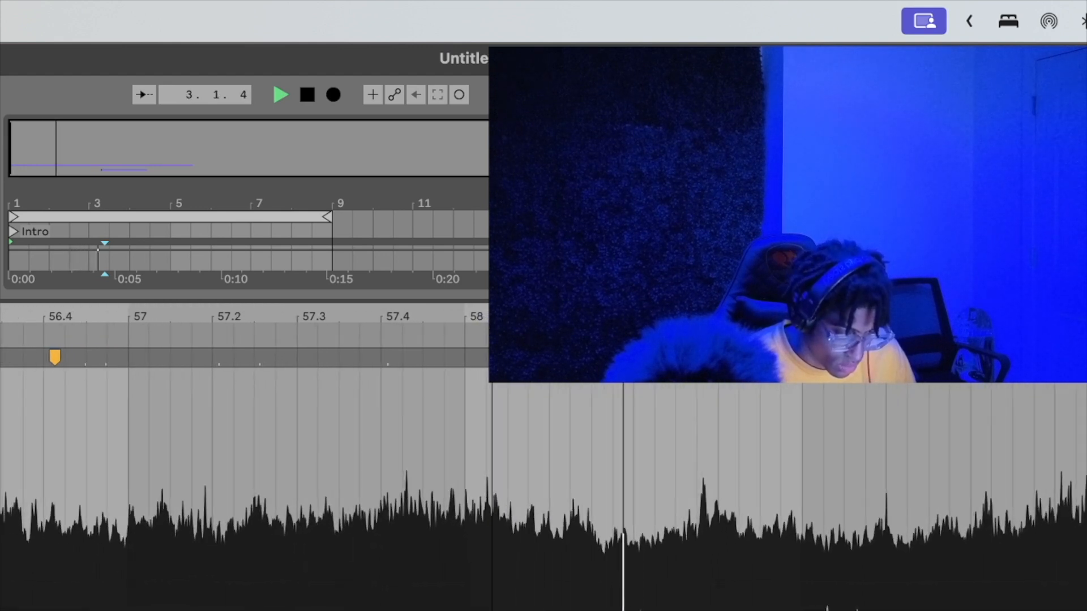
{"action": "key", "text": "space"}
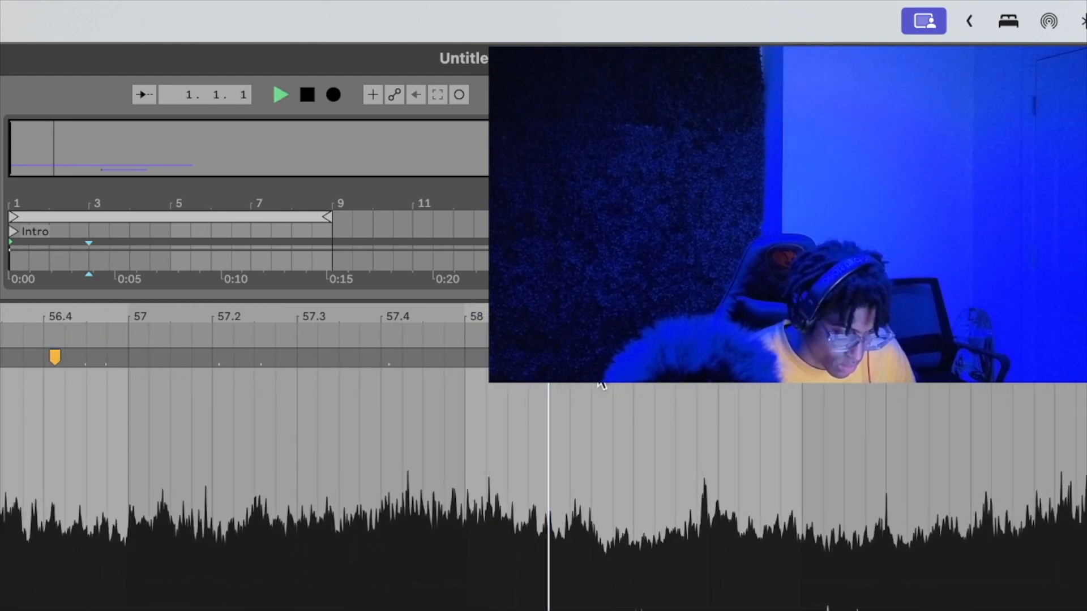
{"action": "left_click", "coordinate": [639, 514]}
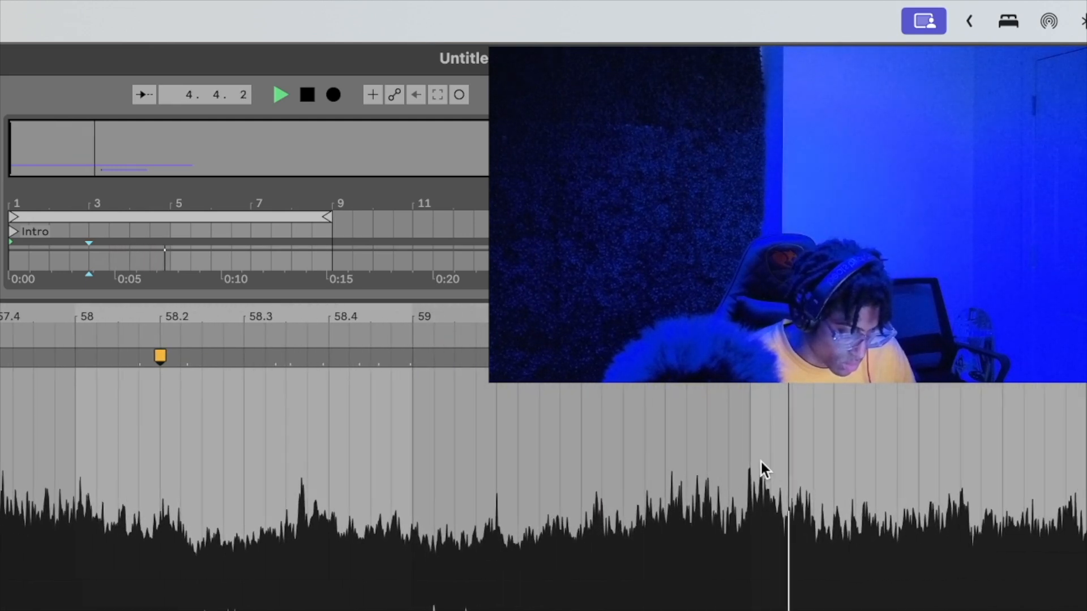
{"action": "left_click_drag", "start_coordinate": [830, 357], "coordinate": [849, 357]}
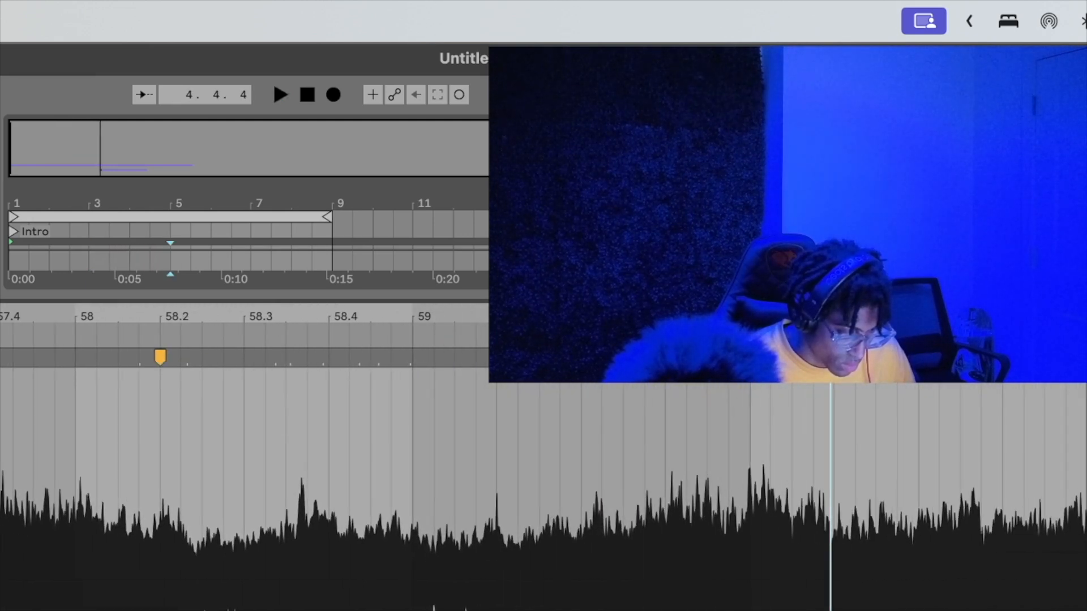
{"action": "key", "text": "space"}
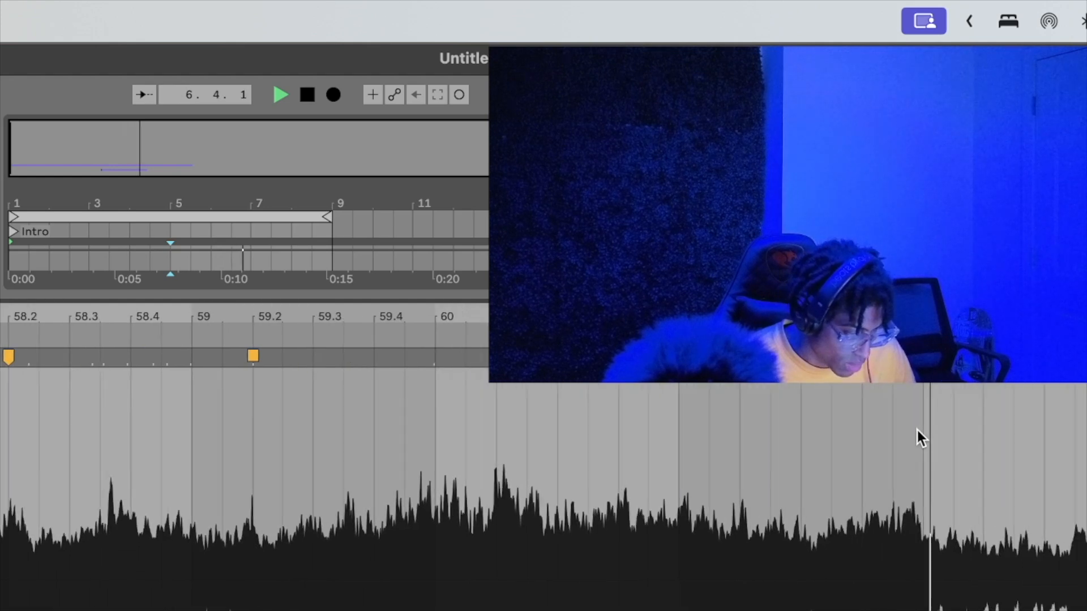
{"action": "key", "text": "space"}
{"action": "key", "text": "space"}
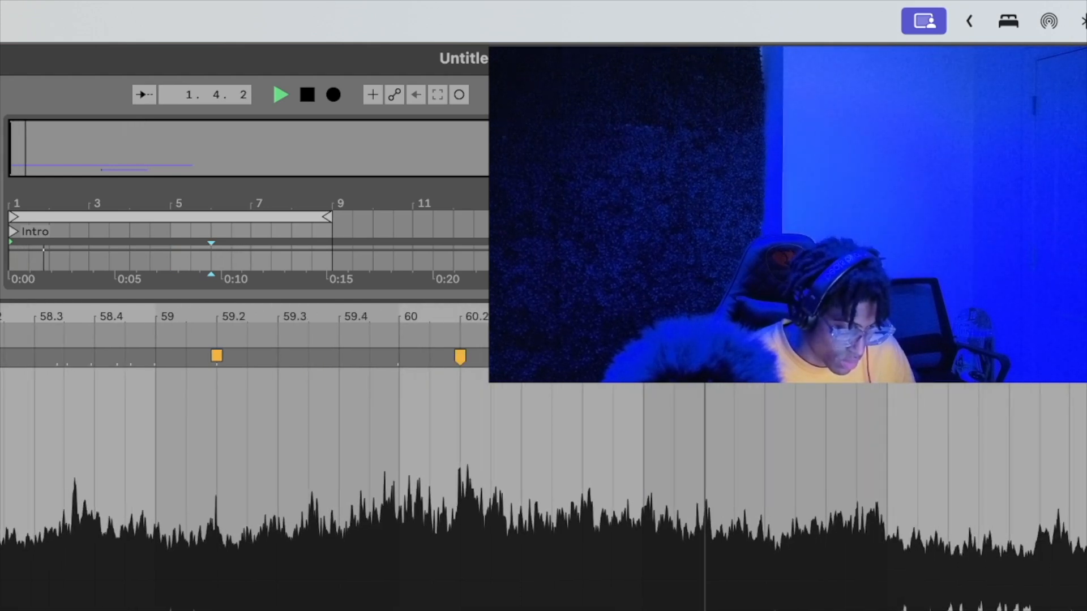
Replay the warped sample repeatedly from its start and check the timing of the section between 56.3 and 60.
{"action": "key", "text": "space"}
{"action": "key", "text": "space"}
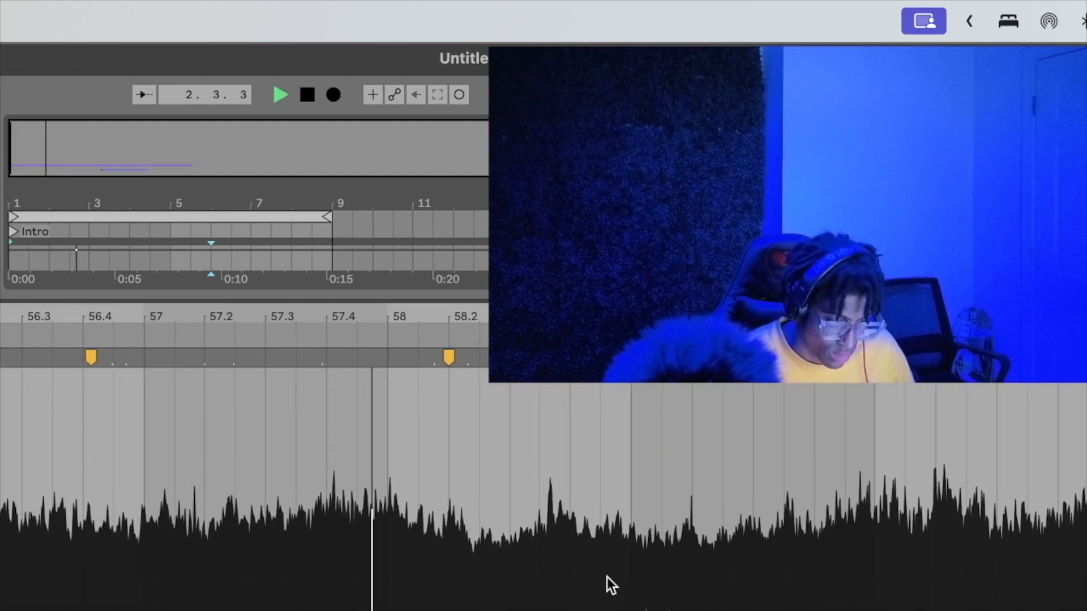
{"action": "key", "text": "space"}
{"action": "key", "text": "space"}
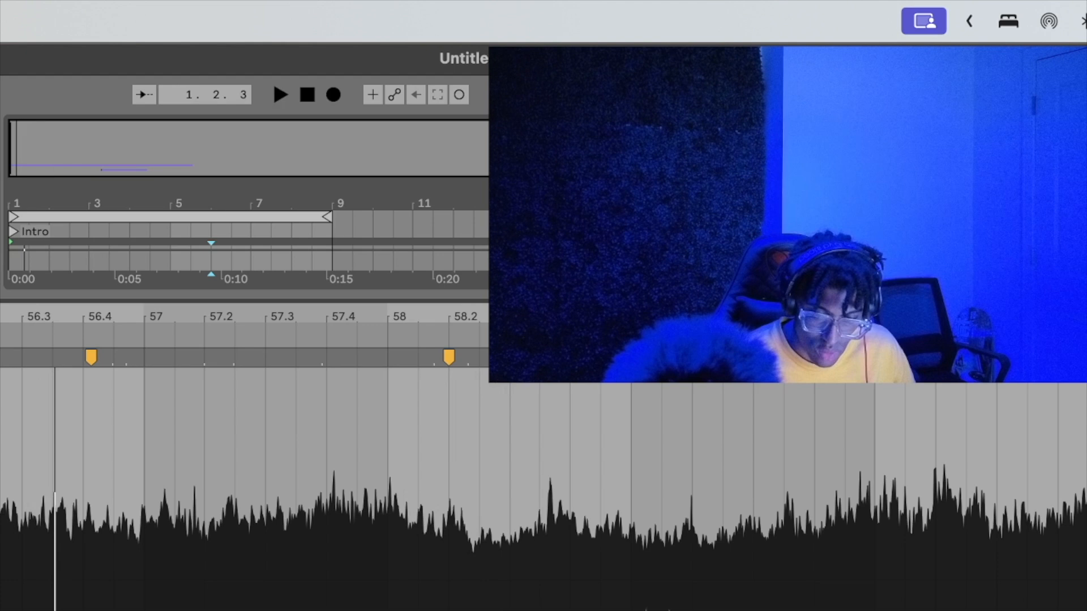
{"action": "key", "text": "space"}
{"action": "key", "text": "space"}
{"action": "key", "text": "space"}
{"action": "key", "text": "space"}
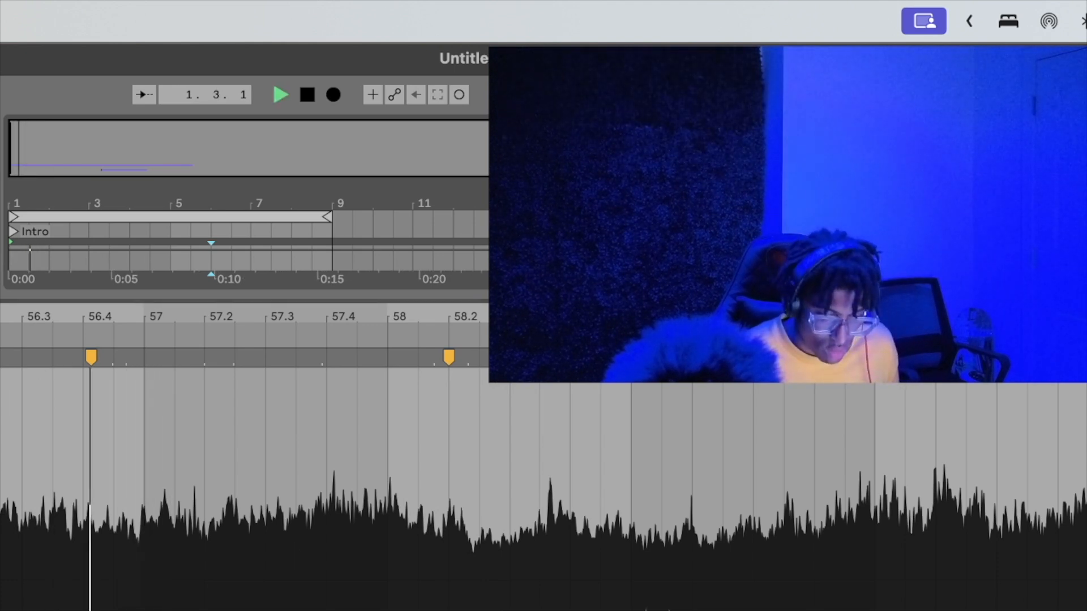
{"action": "key", "text": "space"}
{"action": "key", "text": "space"}
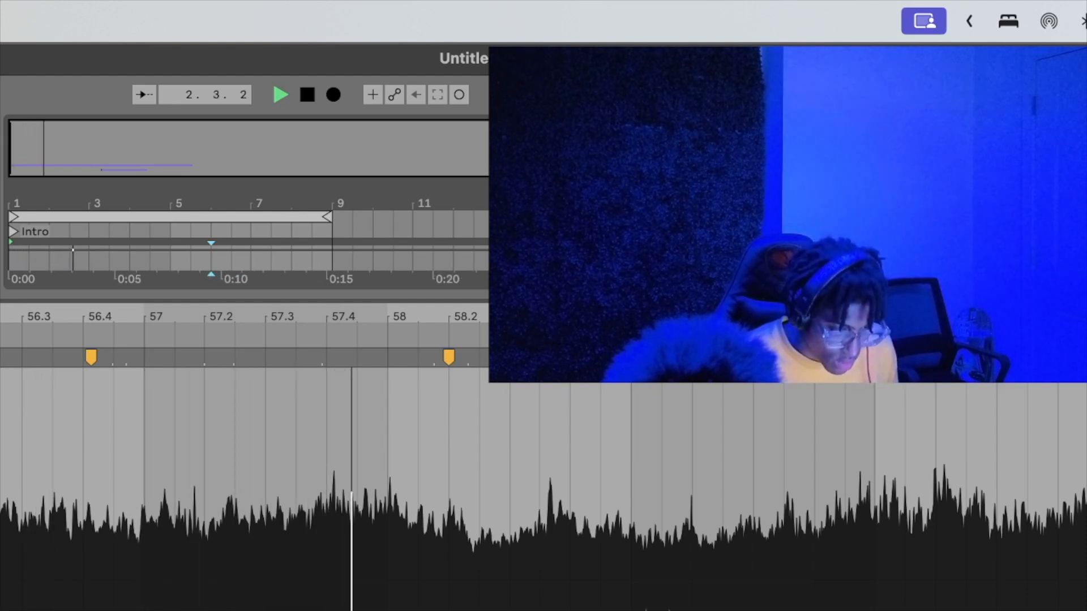
{"action": "key", "text": "space"}
{"action": "key", "text": "space"}
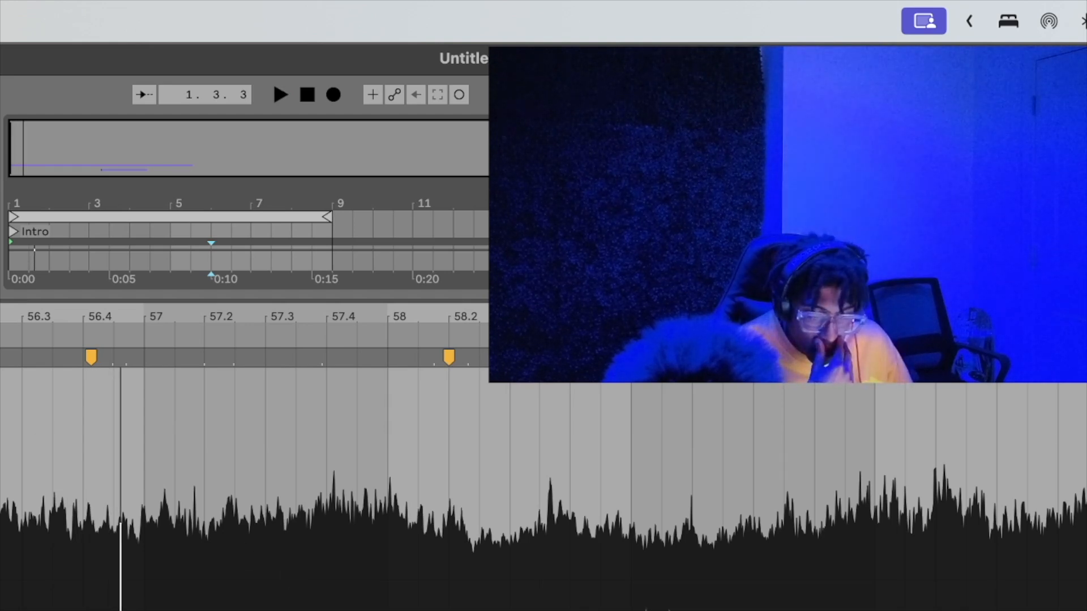
Reverse the sample and play it from the start to check its first bars.
{"action": "key", "text": "r"}
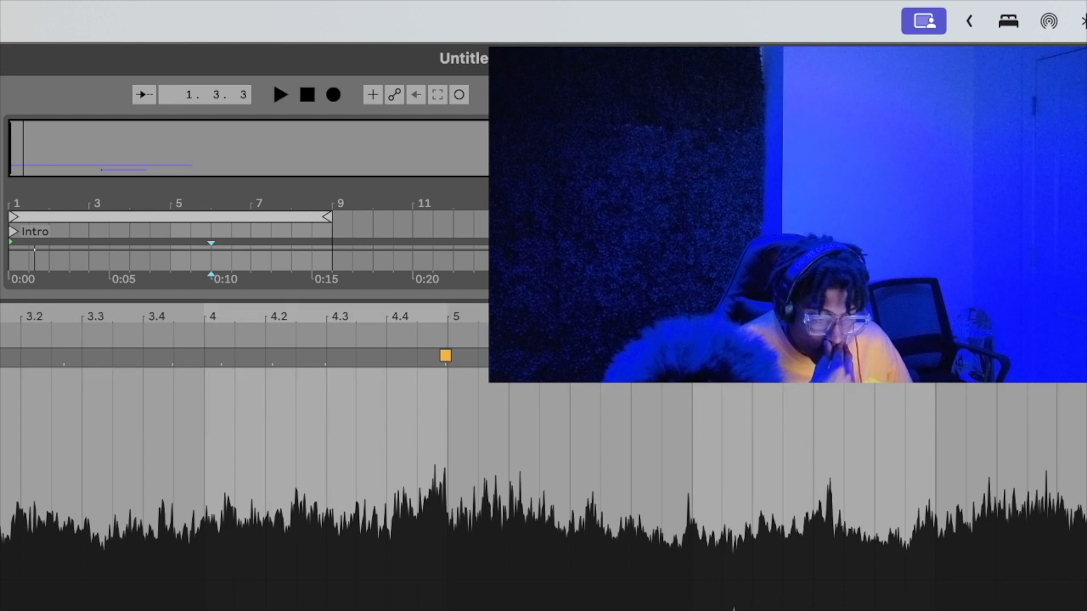
{"action": "left_click_drag", "start_coordinate": [274, 318], "coordinate": [285, 286]}
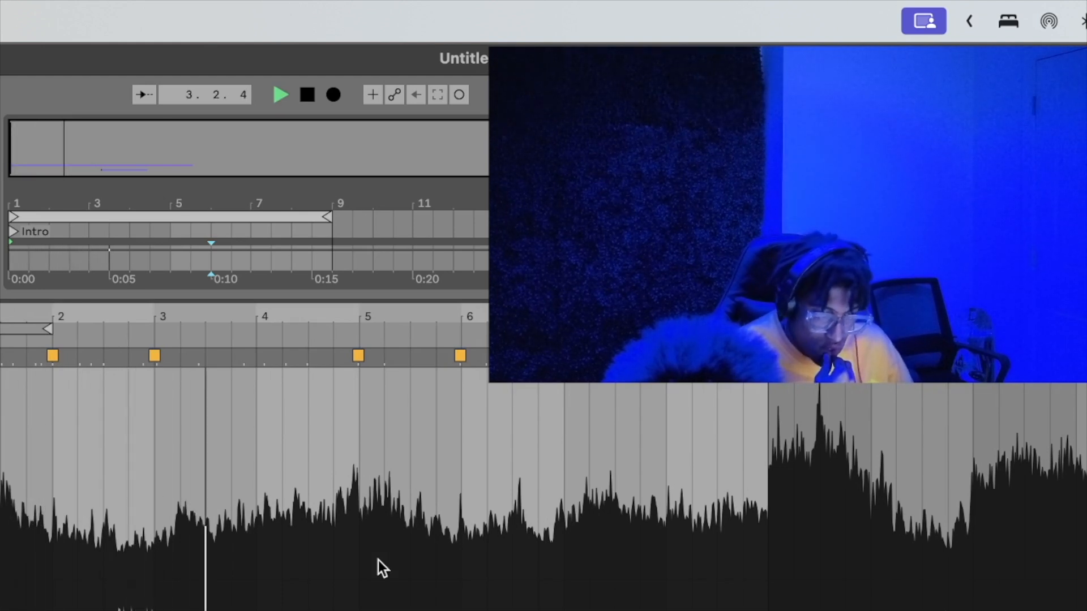
{"action": "key", "text": "space"}
{"action": "key", "text": "space"}
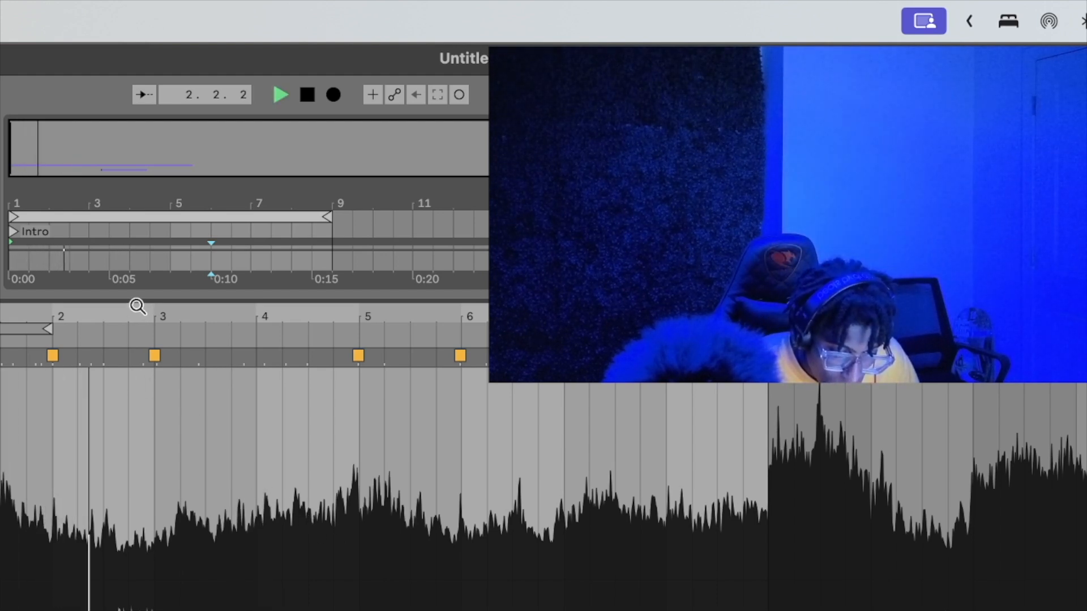
{"action": "left_click_drag", "start_coordinate": [137, 307], "coordinate": [137, 334]}
{"action": "scroll", "coordinate": [191, 433], "scroll_direction": "left", "scroll_amount": 3}
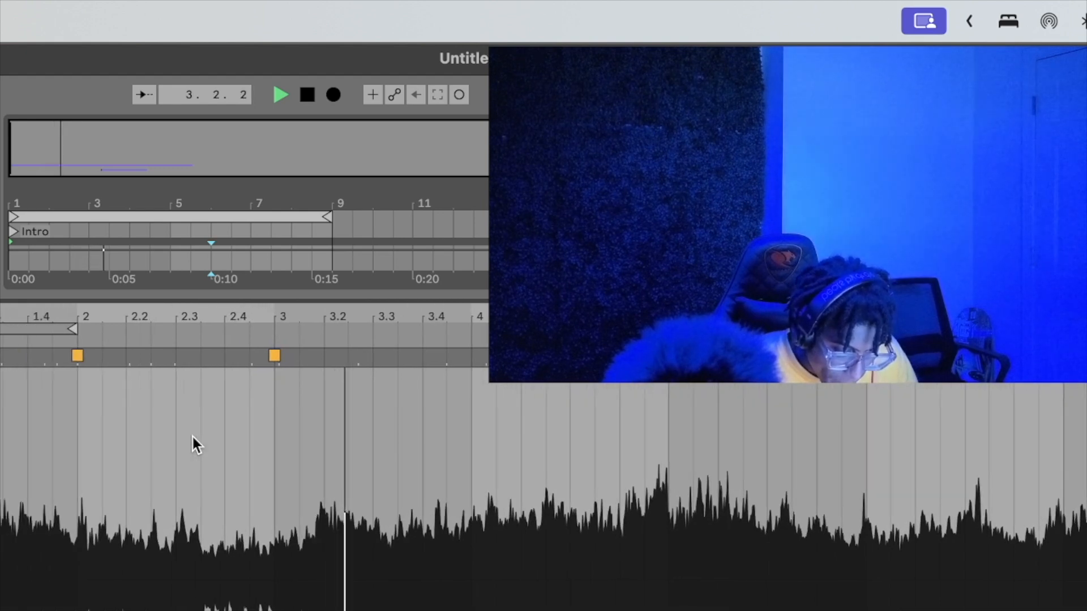
Place a warp marker on the transient between 3.2 and 3.3 and move it to 3.3, checking the timing by playback.
{"action": "key", "text": "space"}
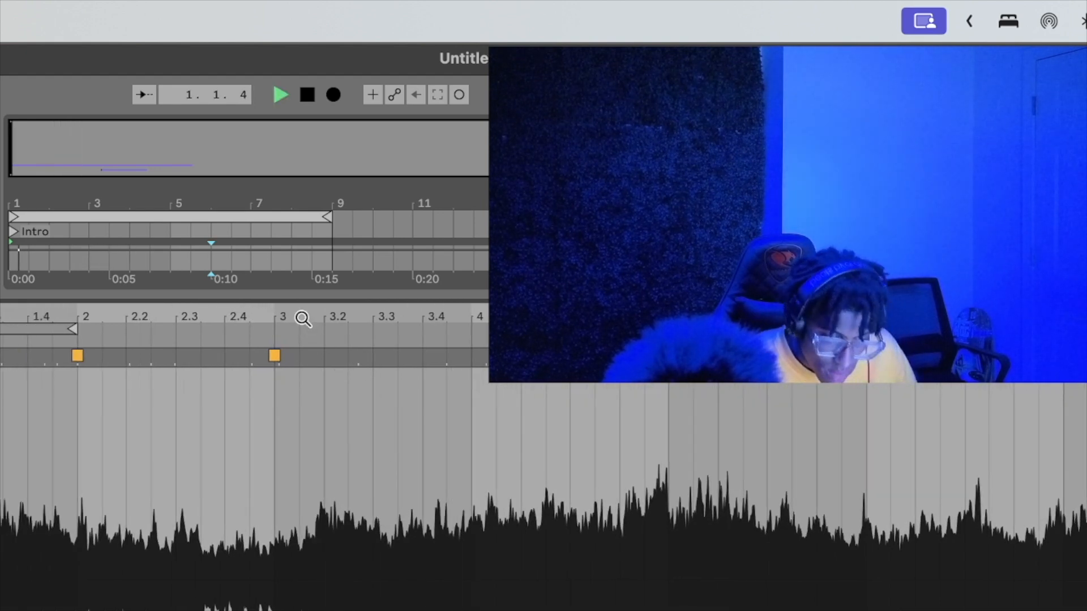
{"action": "left_click_drag", "start_coordinate": [302, 318], "coordinate": [306, 332]}
{"action": "scroll", "coordinate": [390, 507], "scroll_direction": "left", "scroll_amount": 4}
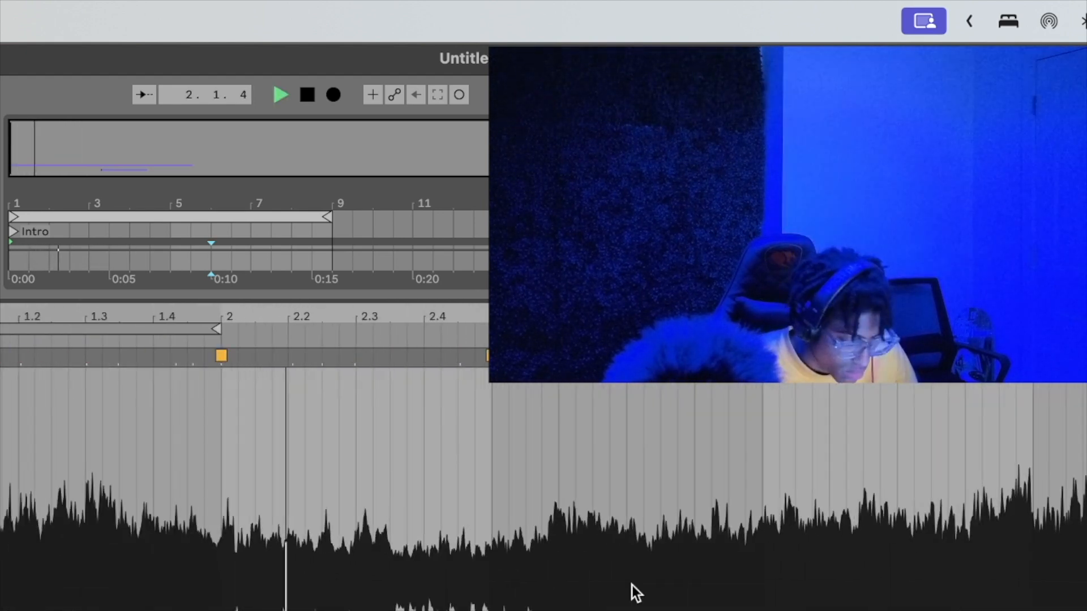
{"action": "scroll", "coordinate": [631, 585], "scroll_direction": "right", "scroll_amount": 1}
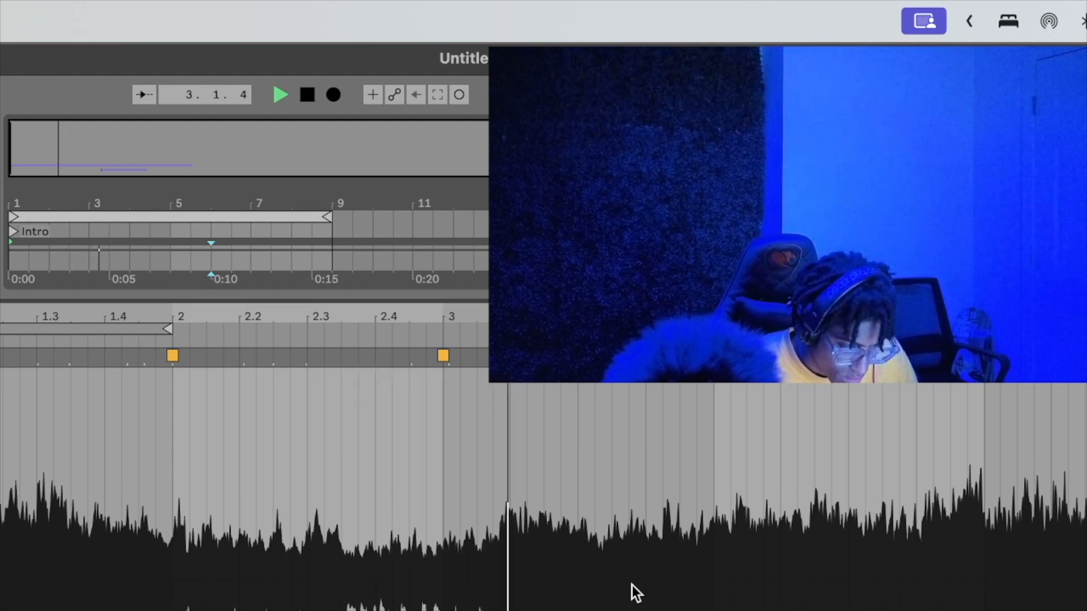
{"action": "key", "text": "space"}
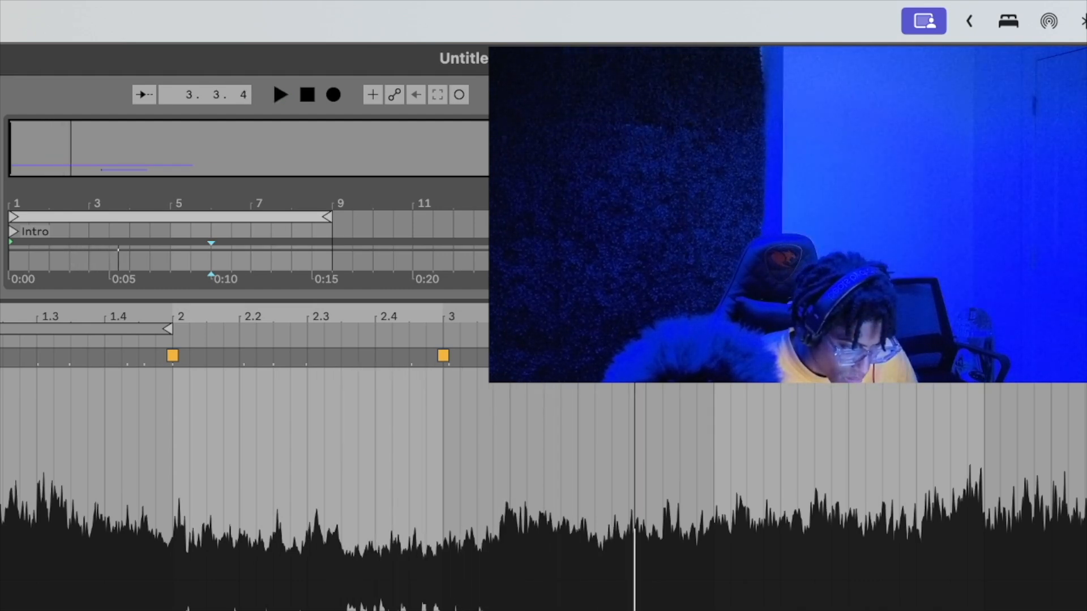
{"action": "left_click_drag", "start_coordinate": [584, 318], "coordinate": [582, 332]}
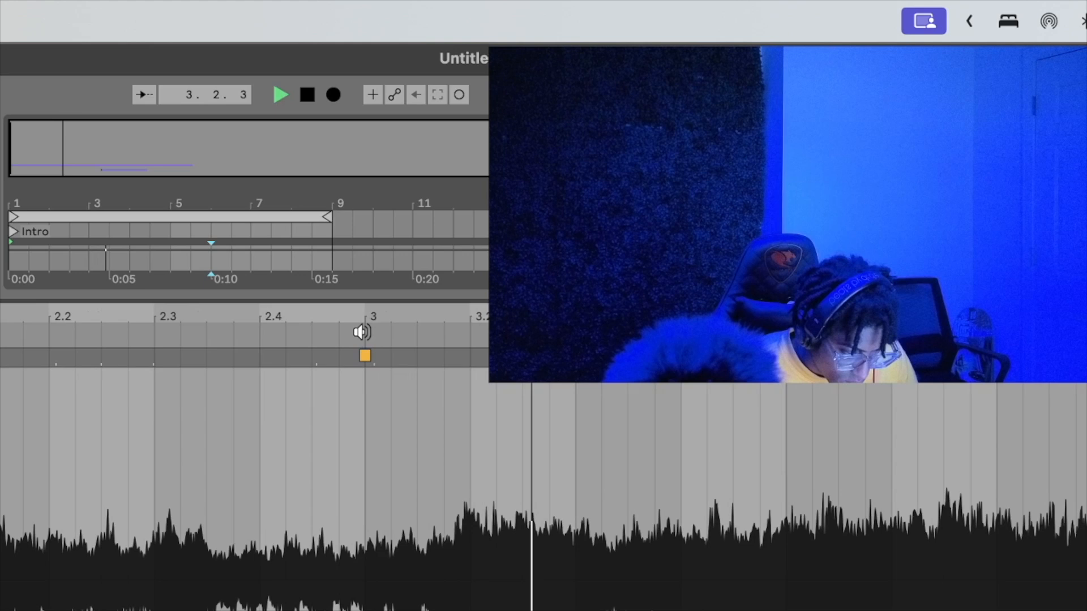
{"action": "key", "text": "space"}
{"action": "left_click", "coordinate": [544, 378]}
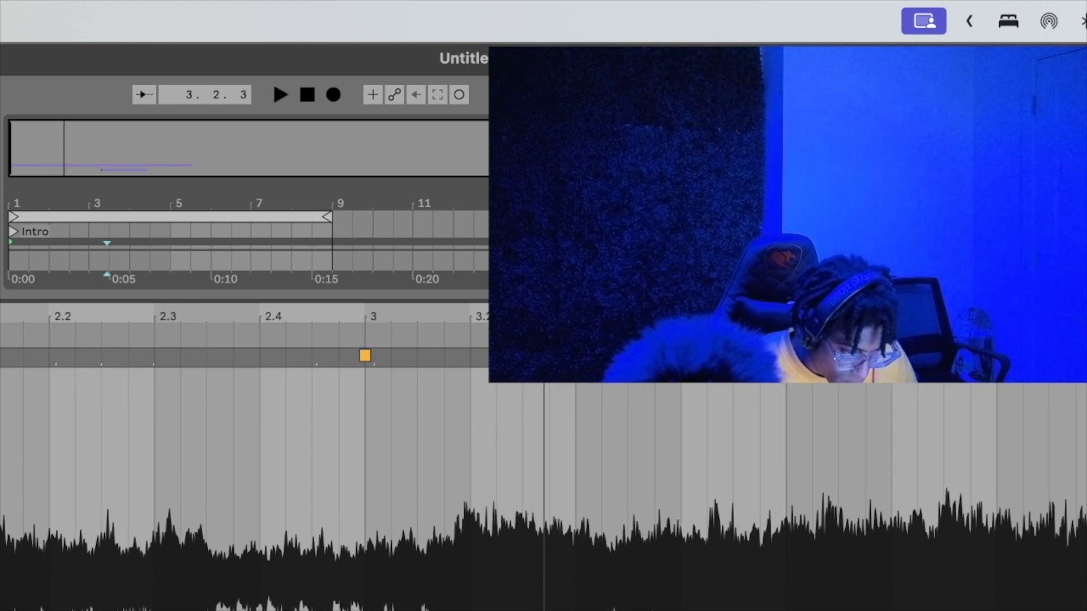
{"action": "left_click_drag", "start_coordinate": [543, 355], "coordinate": [575, 356]}
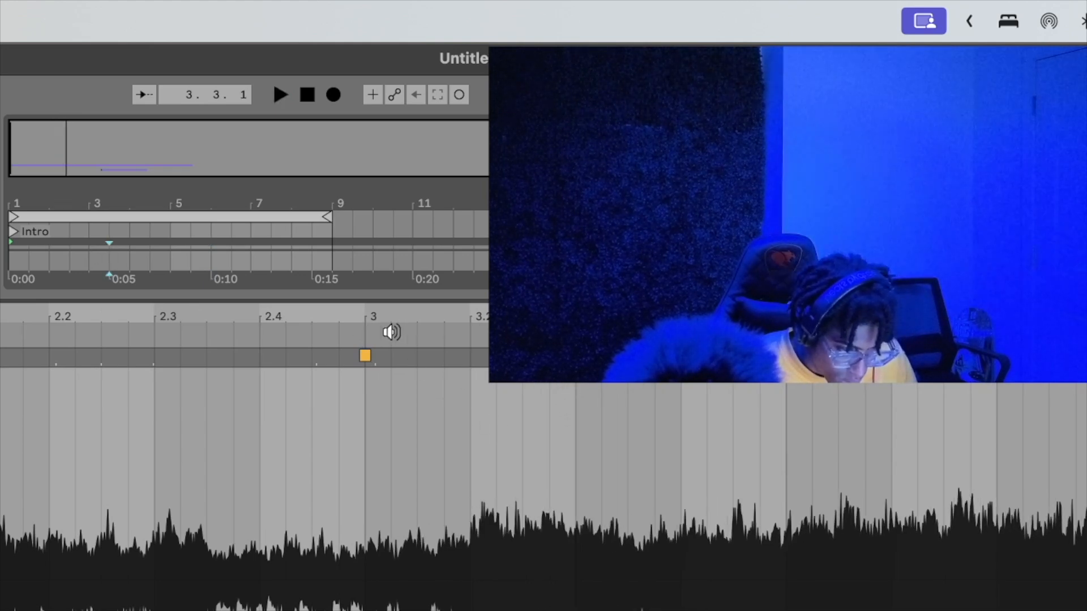
{"action": "left_click", "coordinate": [392, 332]}
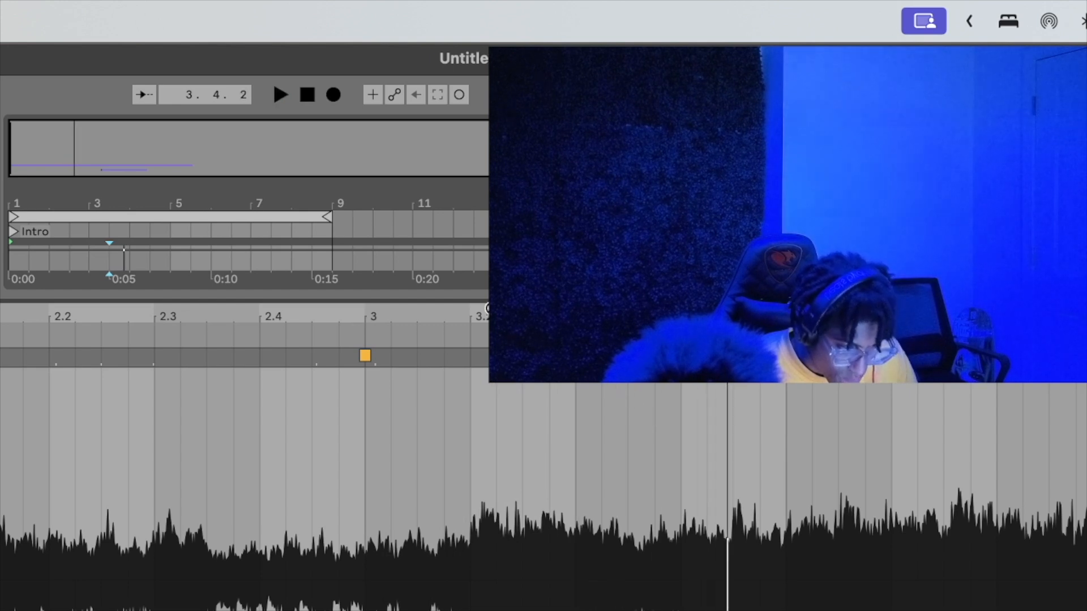
{"action": "key", "text": "space"}
{"action": "left_click_drag", "start_coordinate": [487, 309], "coordinate": [413, 282]}
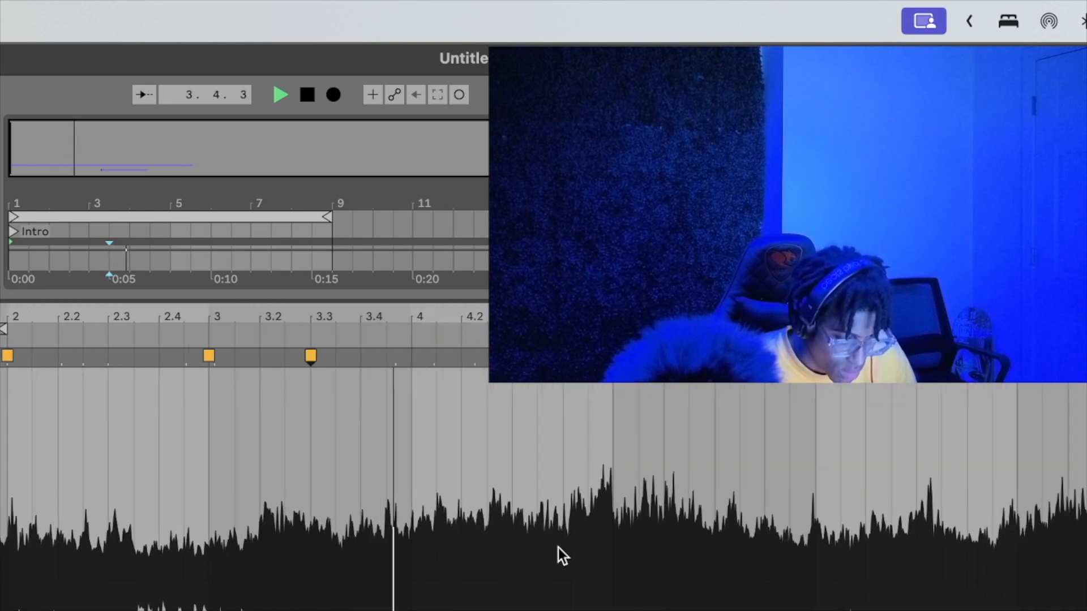
Delete the sample's warp markers at bars 6, 7 and 9.
{"action": "key", "text": "space"}
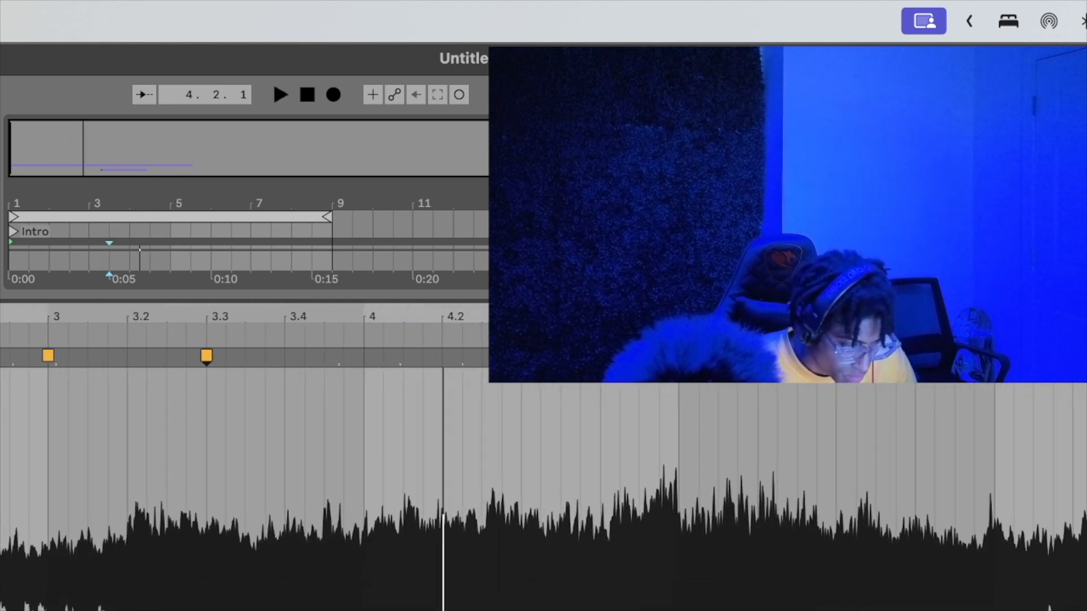
{"action": "double_click", "coordinate": [990, 355]}
{"action": "scroll", "coordinate": [990, 356], "scroll_direction": "right", "scroll_amount": 10}
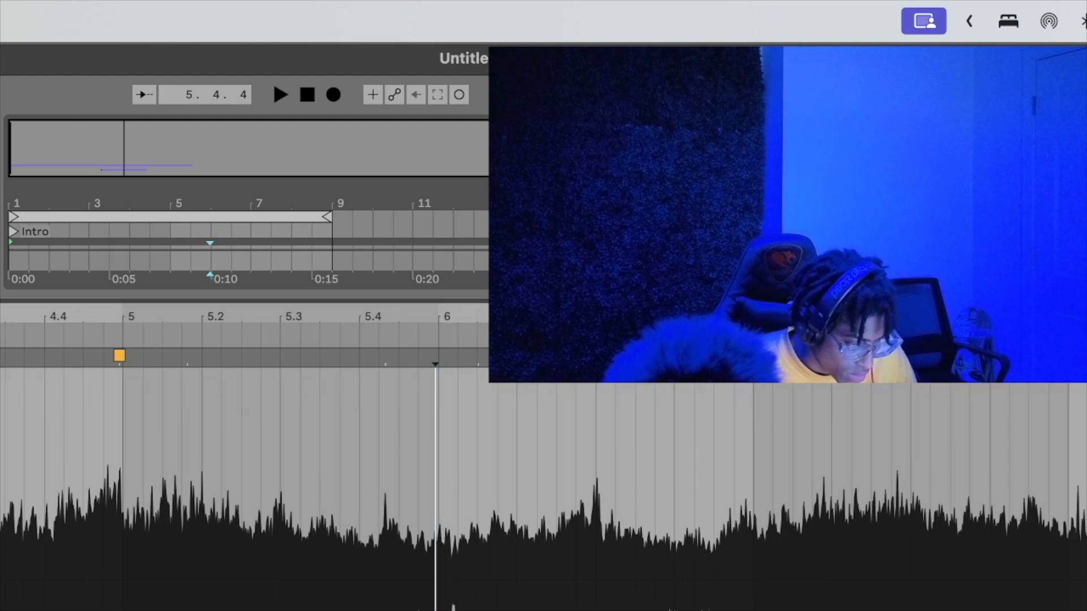
{"action": "double_click", "coordinate": [751, 356]}
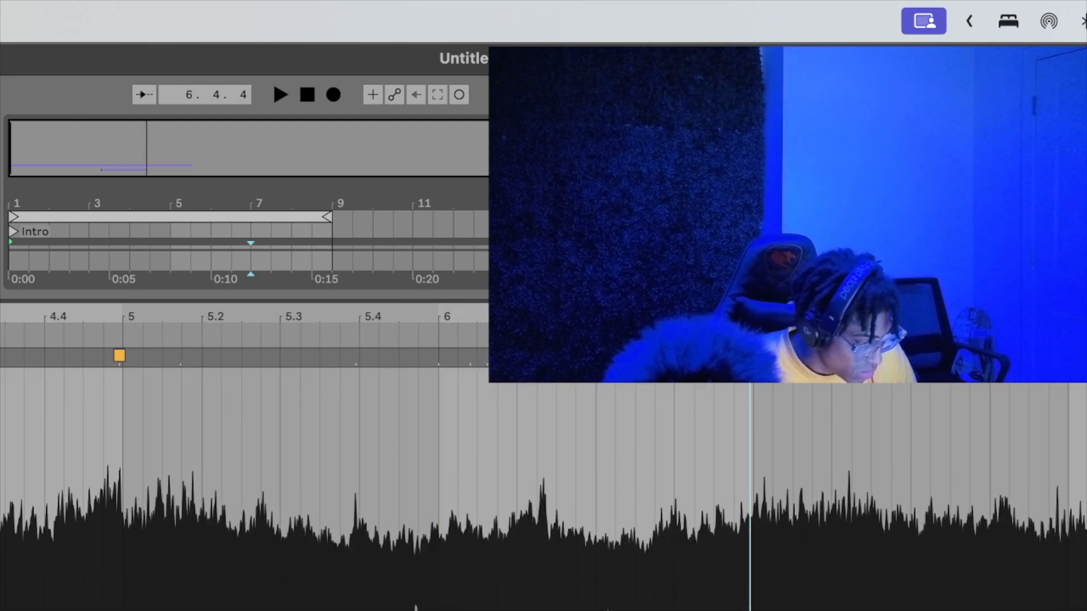
{"action": "key", "text": "Delete"}
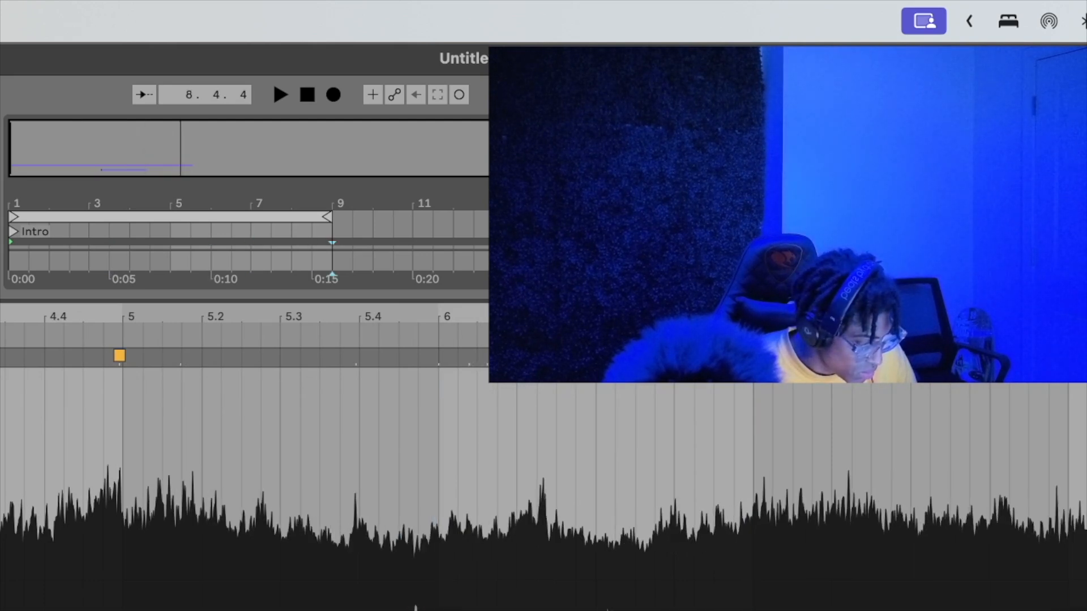
{"action": "key", "text": "Delete"}
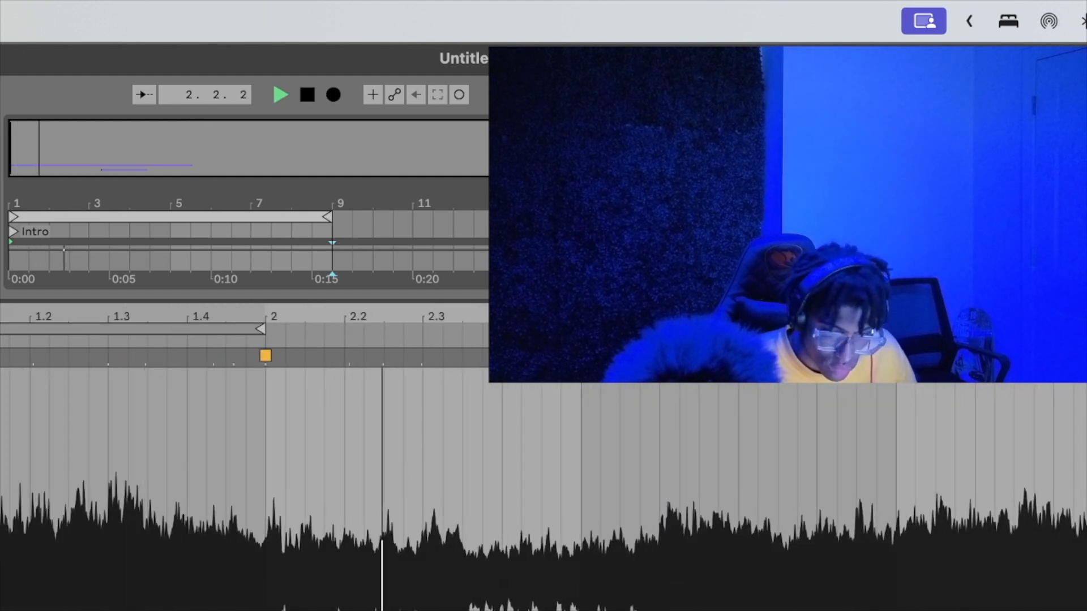
Place a warp marker on the transient between 3.4 and 4 and shift it to 3.4.4, checking the timing by playback.
{"action": "left_click_drag", "start_coordinate": [629, 314], "coordinate": [308, 294]}
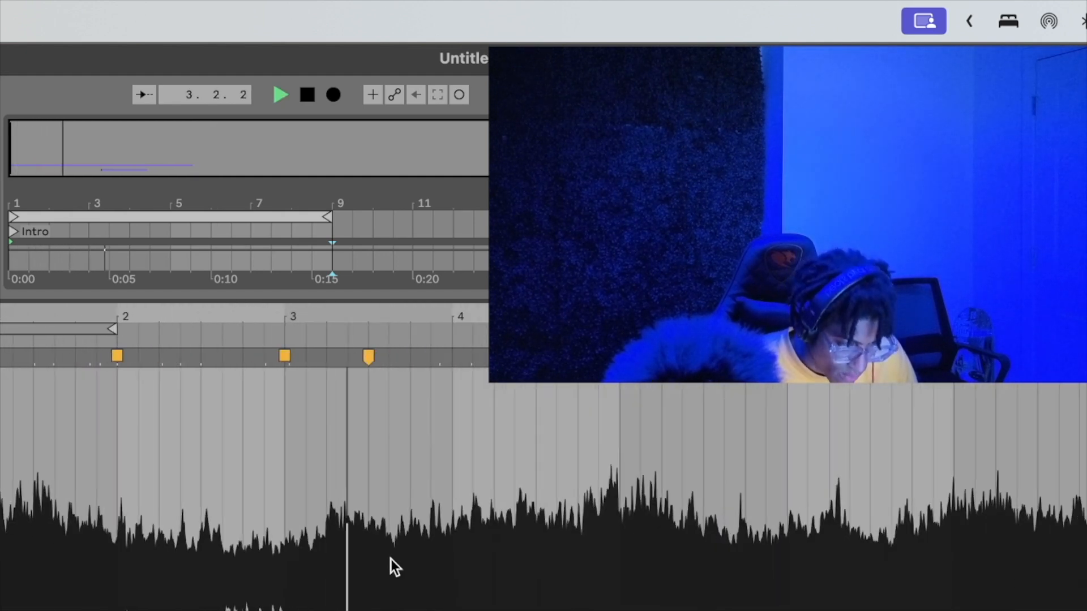
{"action": "left_click_drag", "start_coordinate": [579, 315], "coordinate": [580, 332]}
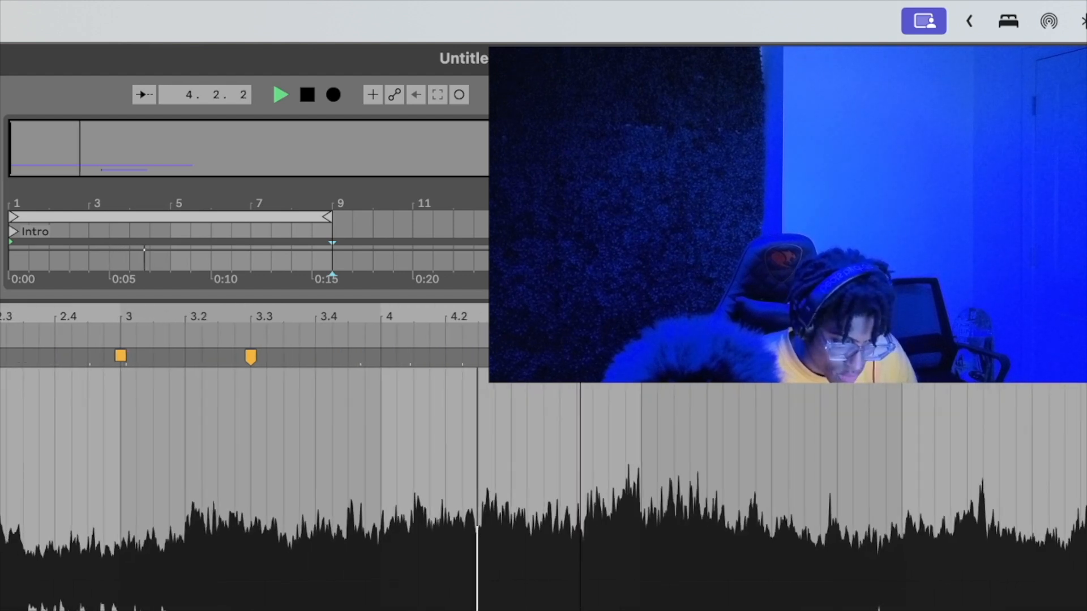
{"action": "key", "text": "space"}
{"action": "key", "text": "space"}
{"action": "scroll", "coordinate": [448, 437], "scroll_direction": "left", "scroll_amount": 5}
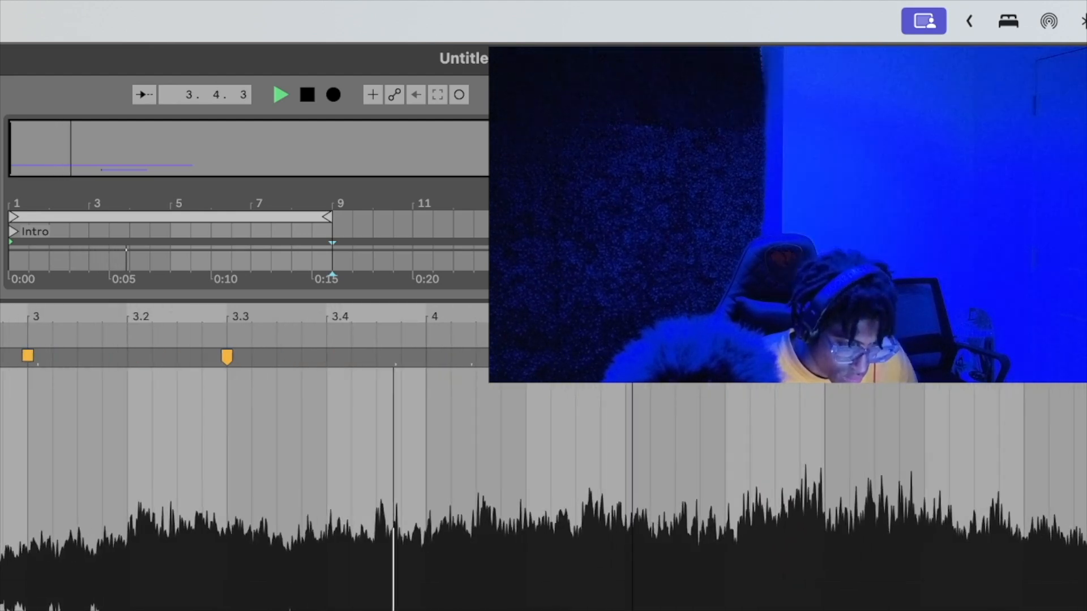
{"action": "key", "text": "space"}
{"action": "double_click", "coordinate": [376, 357]}
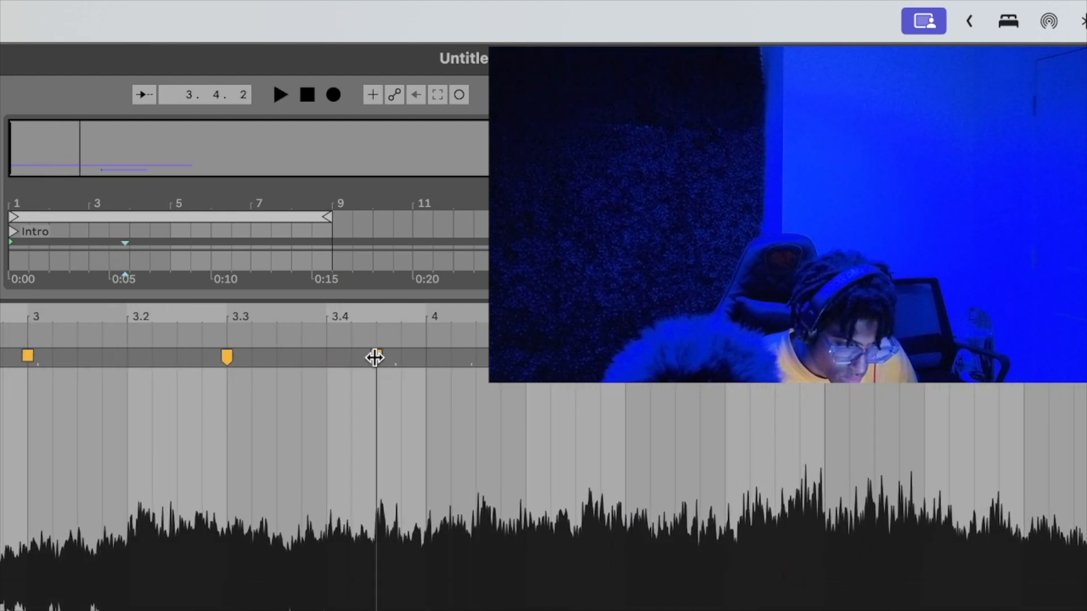
{"action": "left_click_drag", "start_coordinate": [377, 358], "coordinate": [432, 361]}
{"action": "key", "text": "space"}
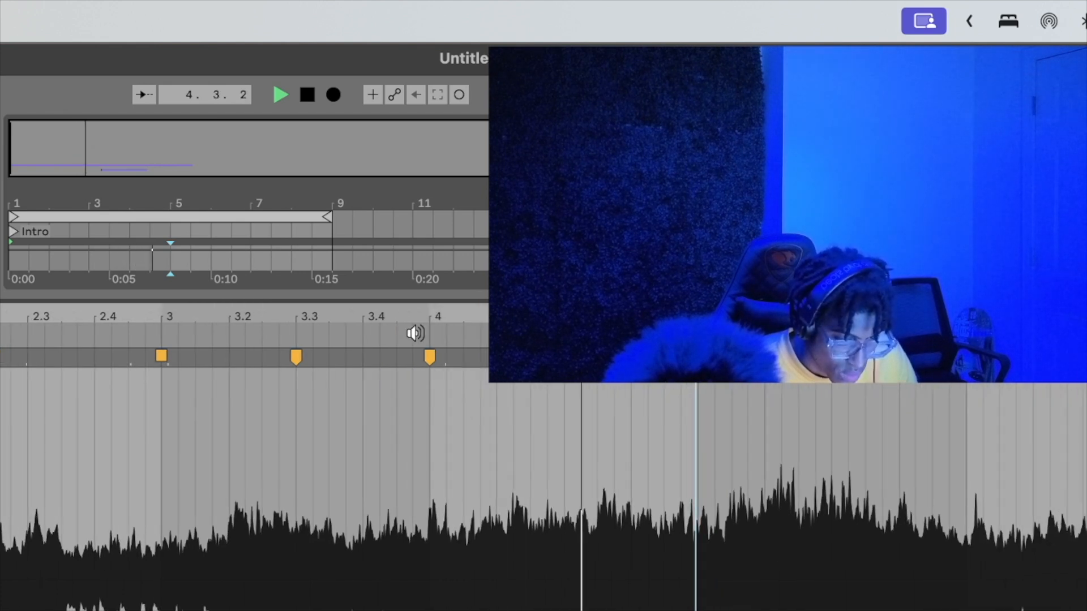
{"action": "left_click_drag", "start_coordinate": [404, 323], "coordinate": [425, 359]}
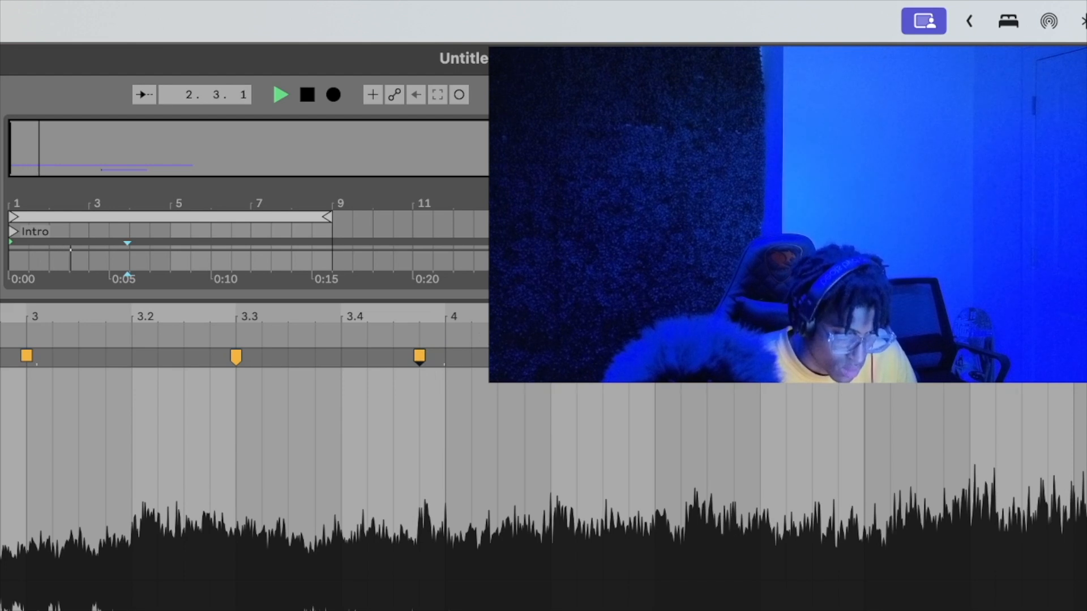
Try to move the warp marker at 3.4.4 to bar 4, checking the timing by playback, and undo the move.
{"action": "scroll", "coordinate": [531, 378], "scroll_direction": "down", "scroll_amount": 2}
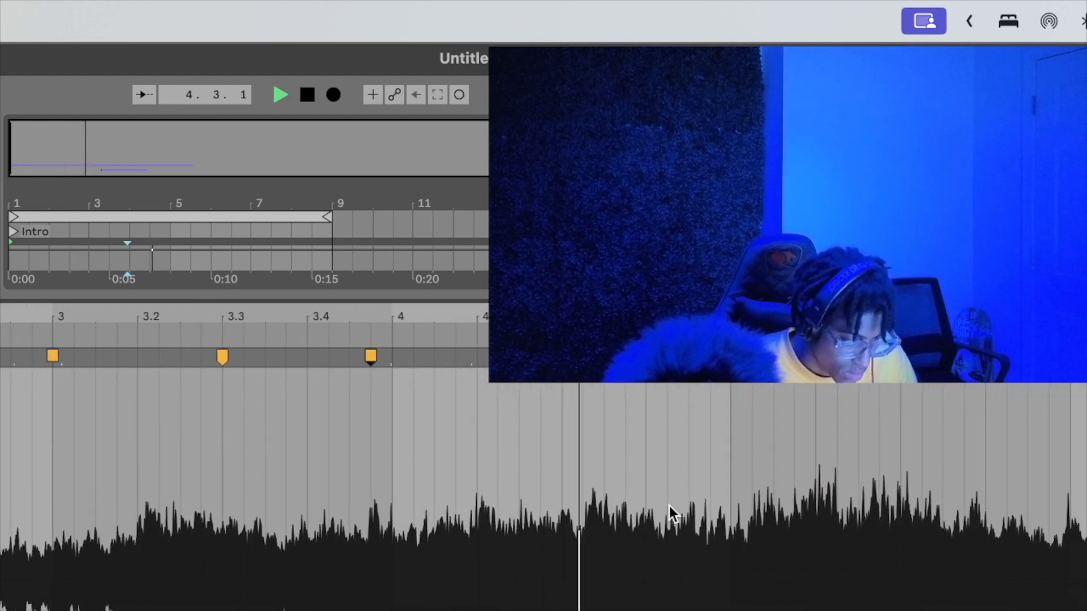
{"action": "key", "text": "space"}
{"action": "key", "text": "space"}
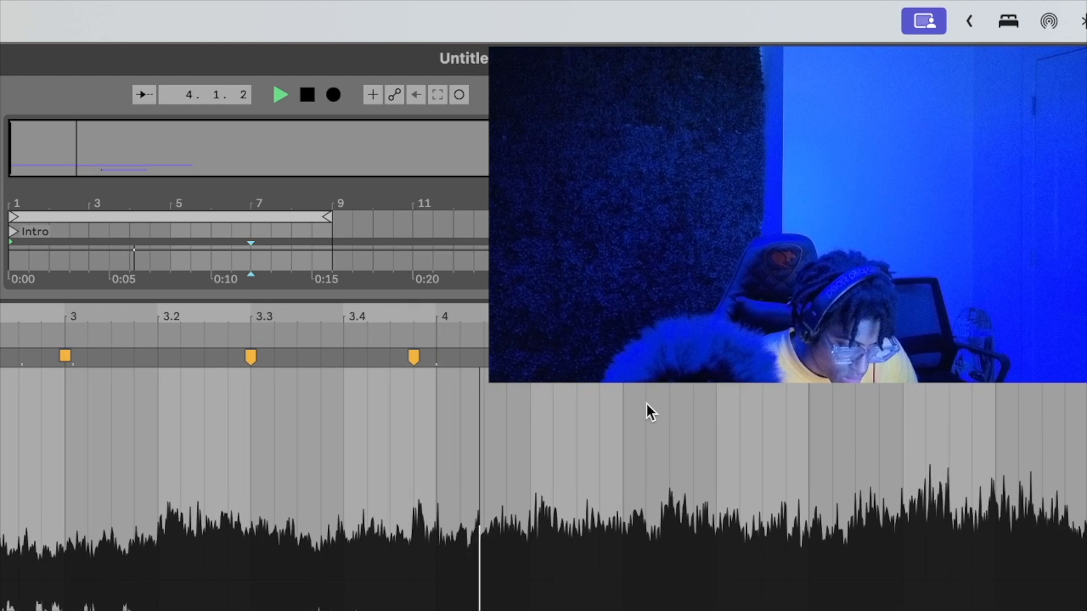
{"action": "left_click_drag", "start_coordinate": [360, 356], "coordinate": [374, 361]}
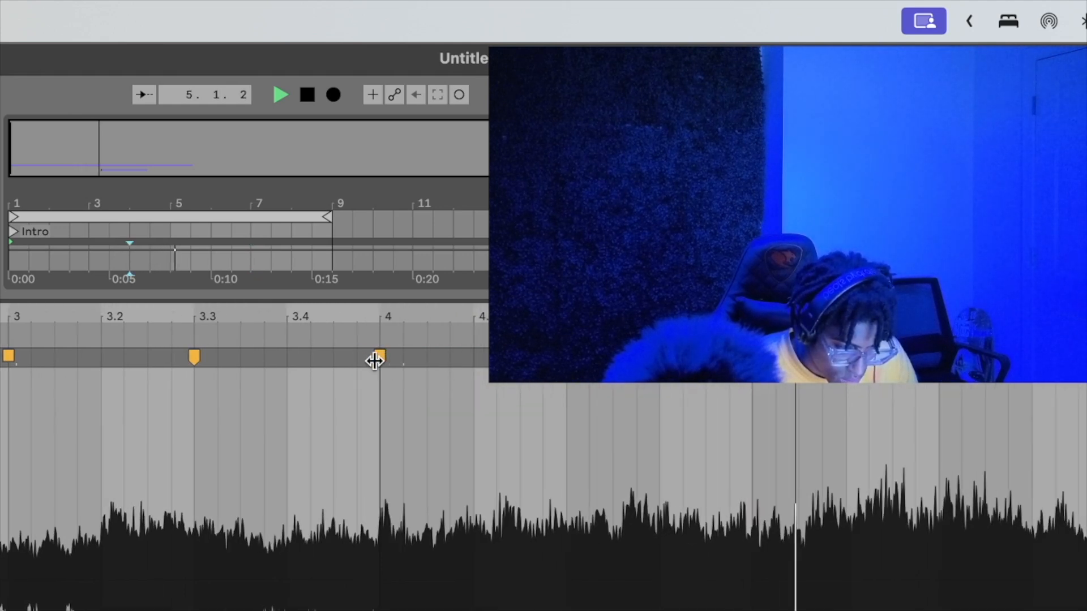
{"action": "key", "text": "space"}
{"action": "key", "text": "space"}
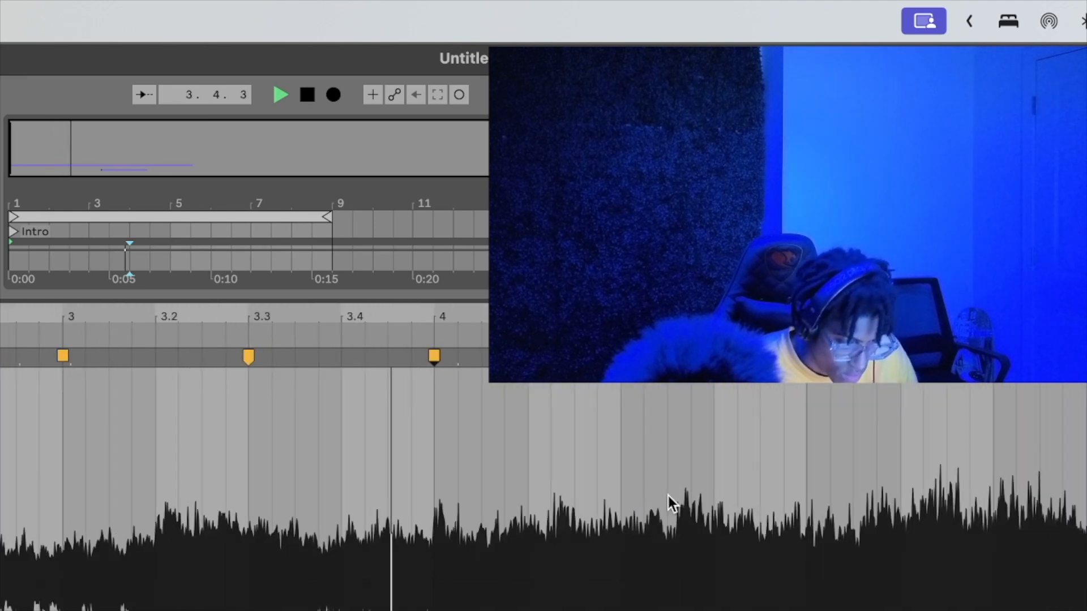
{"action": "key", "text": "space"}
{"action": "key", "text": "super+z"}
{"action": "key", "text": "space"}
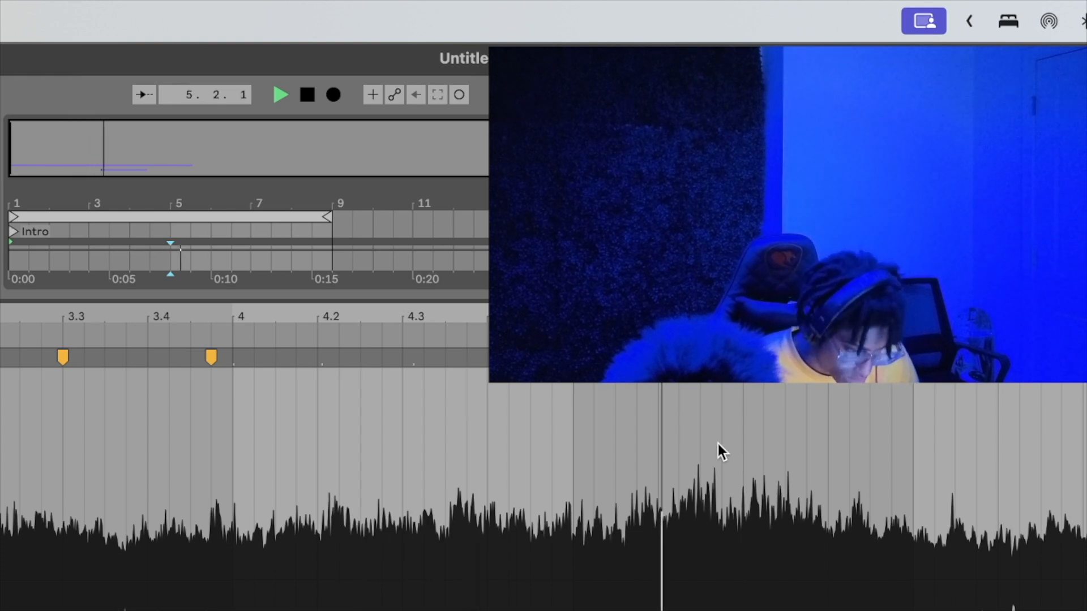
Undo the last warp change and play the sample from just before bar 5.
{"action": "key", "text": "super+z"}
{"action": "key", "text": "space"}
{"action": "left_click_drag", "start_coordinate": [570, 317], "coordinate": [570, 294]}
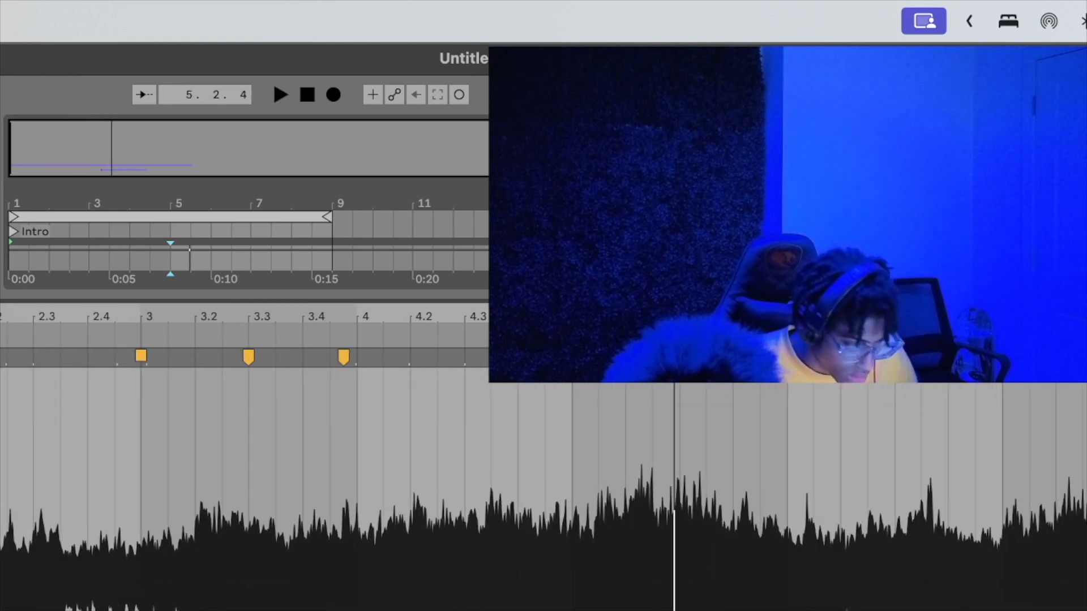
{"action": "left_click", "coordinate": [560, 374]}
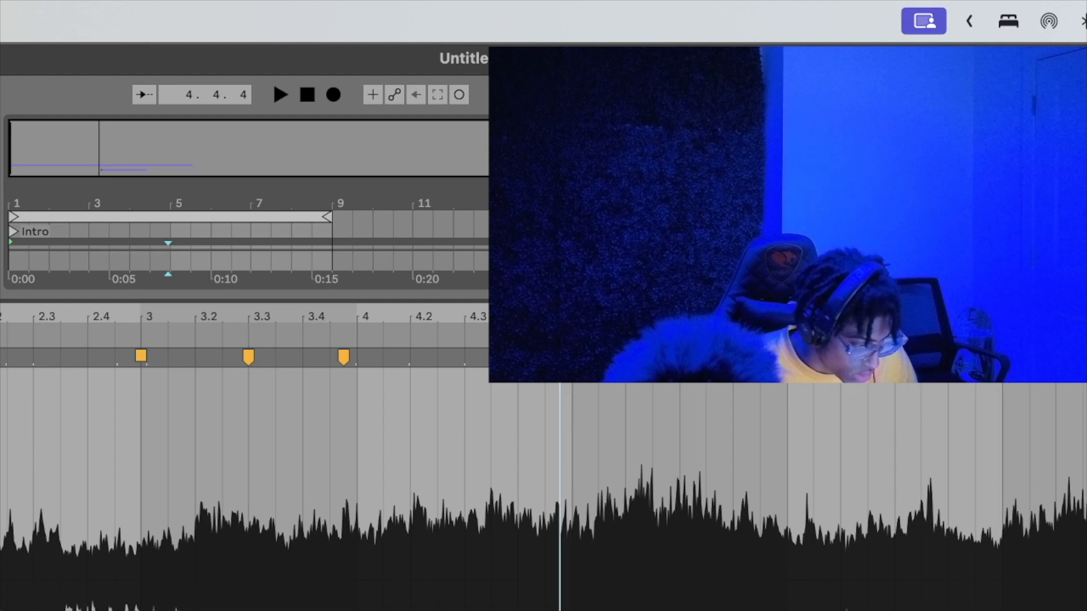
{"action": "key", "text": "space"}
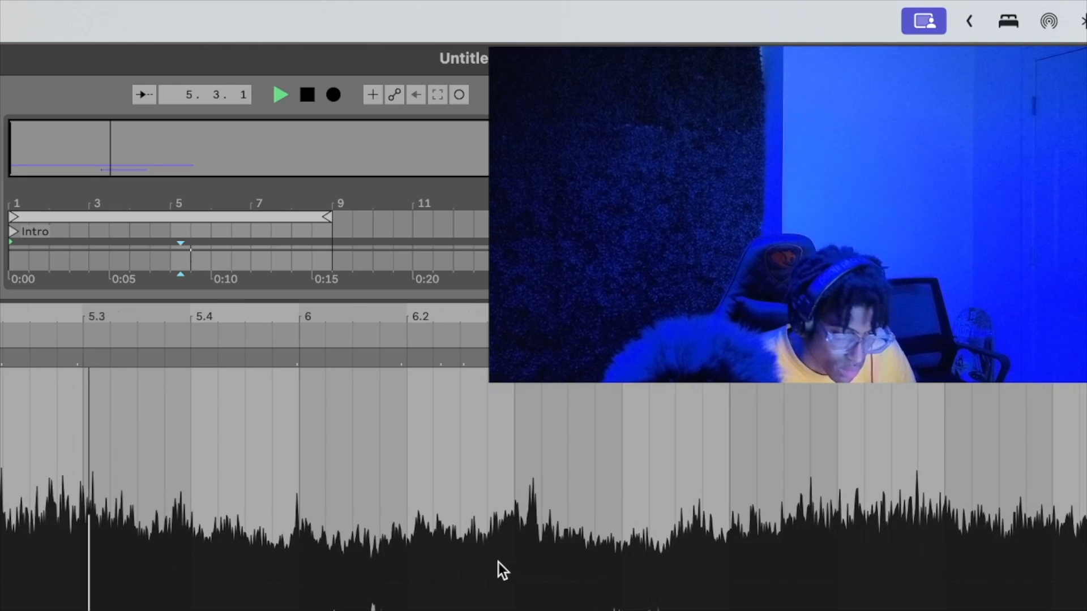
Place a warp marker at bar 6 of the sample and bring the whole eight-bar waveform into view.
{"action": "double_click", "coordinate": [299, 356]}
{"action": "left_click_drag", "start_coordinate": [352, 316], "coordinate": [351, 289]}
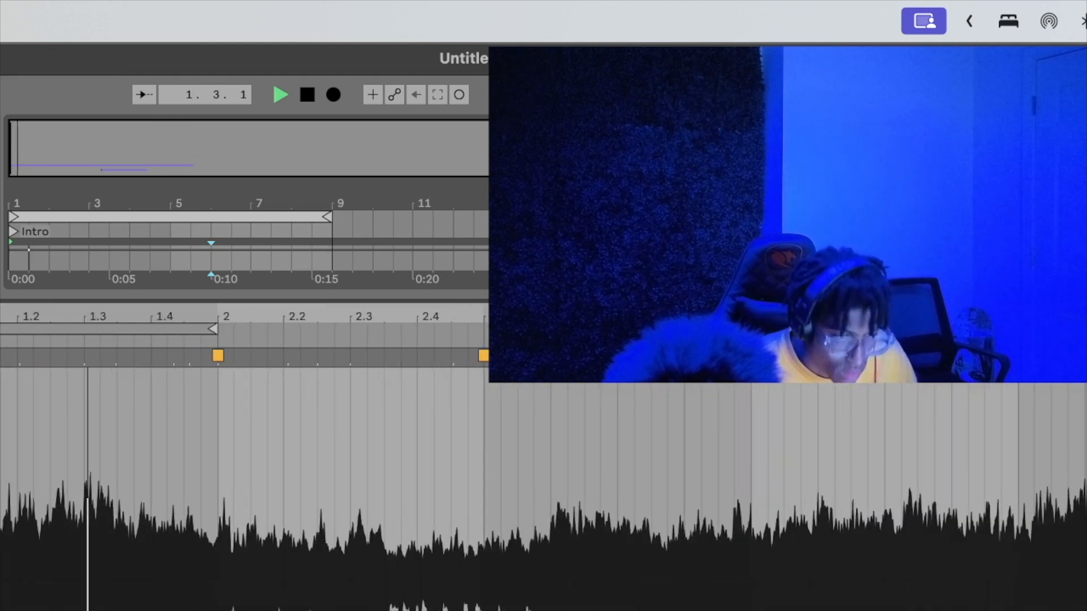
{"action": "left_click_drag", "start_coordinate": [506, 316], "coordinate": [117, 313]}
{"action": "scroll", "coordinate": [150, 498], "scroll_direction": "left", "scroll_amount": 3}
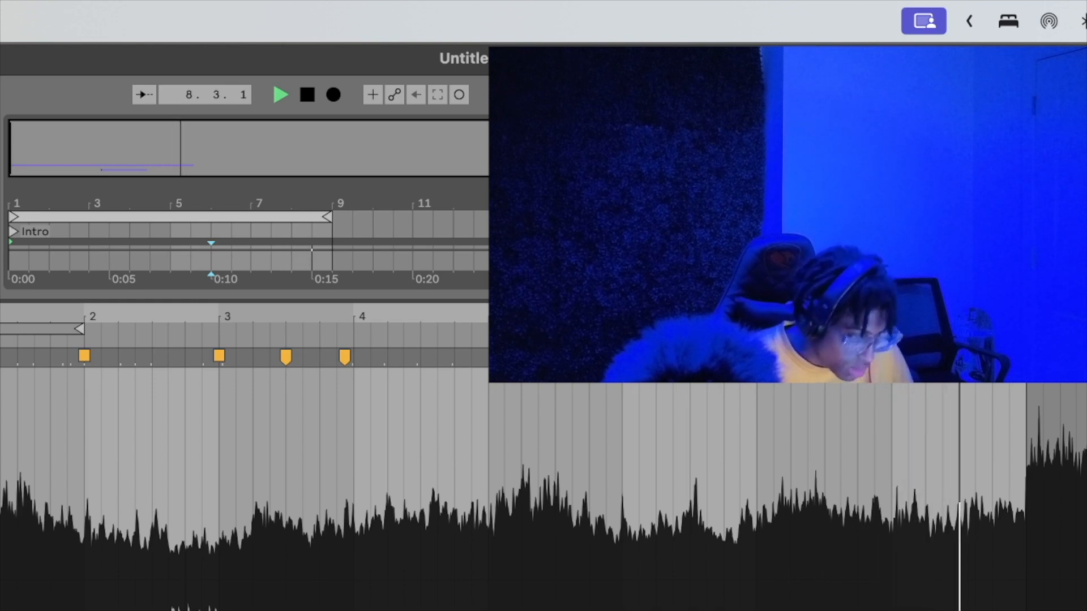
Play the warped sample repeatedly to check the timing of its bars.
{"action": "key", "text": "space"}
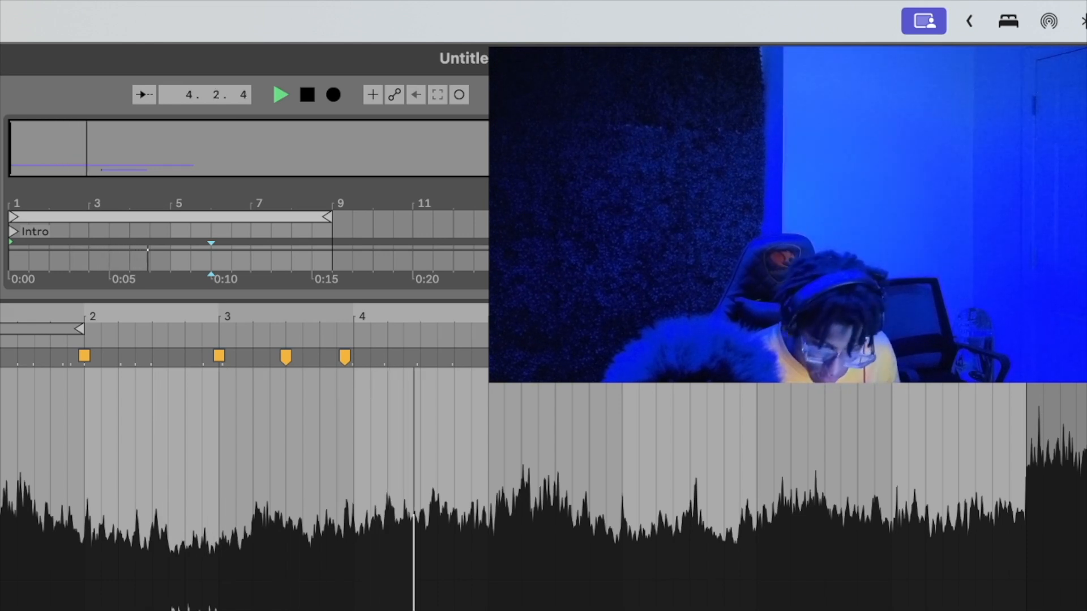
{"action": "key", "text": "space"}
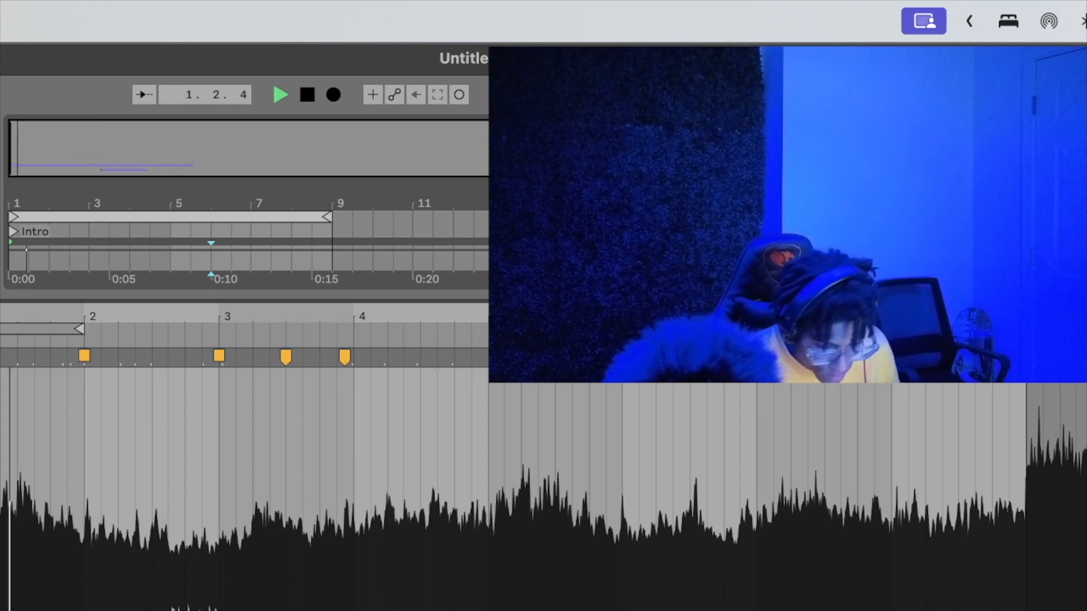
{"action": "key", "text": "space"}
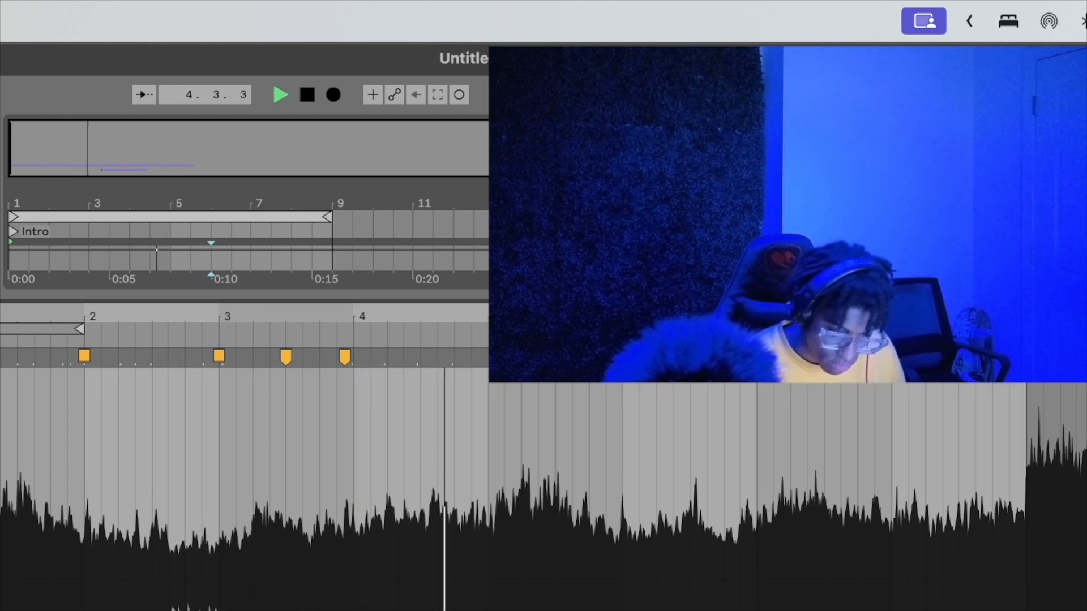
{"action": "key", "text": "space"}
{"action": "key", "text": "space"}
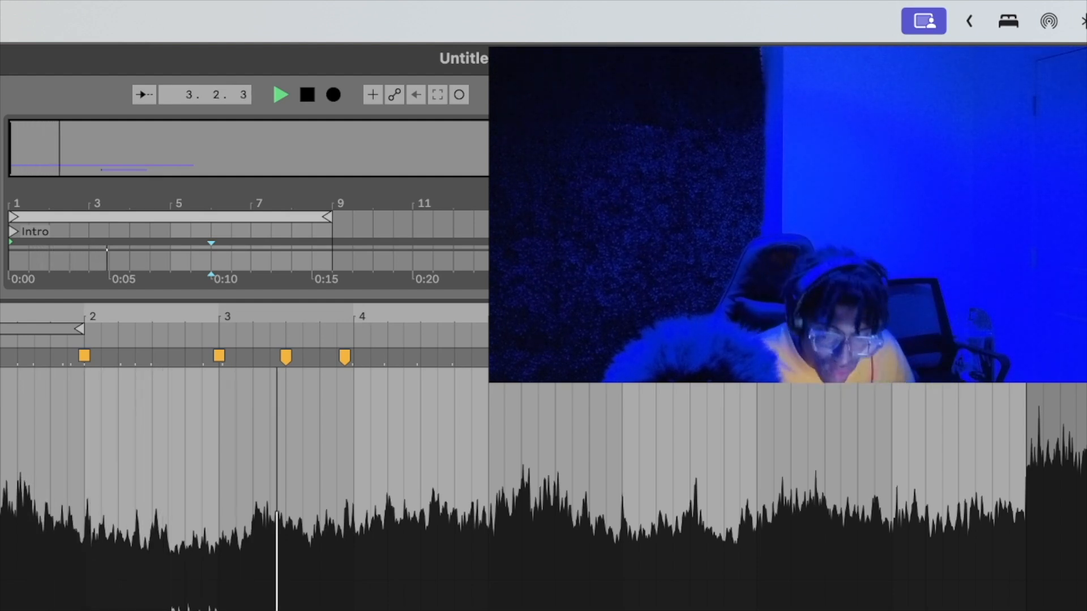
{"action": "key", "text": "space"}
{"action": "key", "text": "space"}
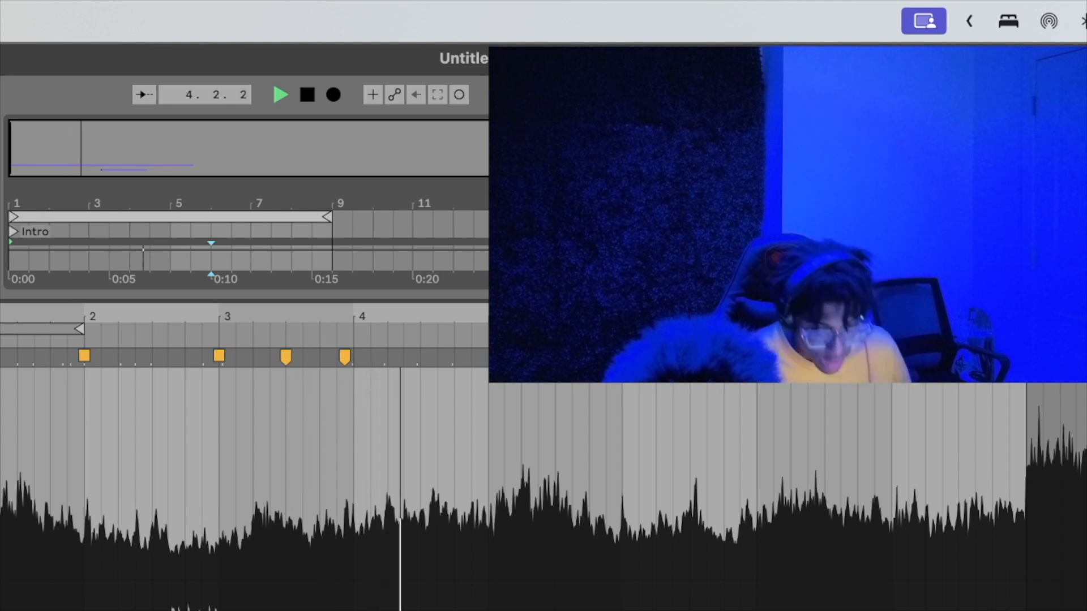
{"action": "key", "text": "space"}
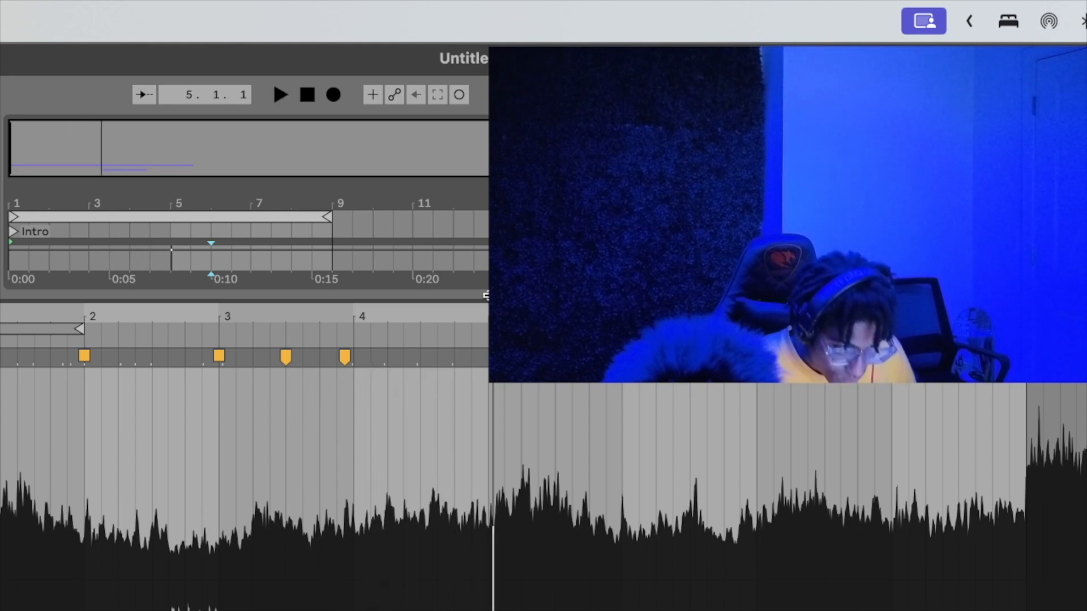
Collapse the clip editor to reveal the arrangement and listen through the CLUTTER 116 BPM loop.
{"action": "left_click_drag", "start_coordinate": [487, 295], "coordinate": [486, 610]}
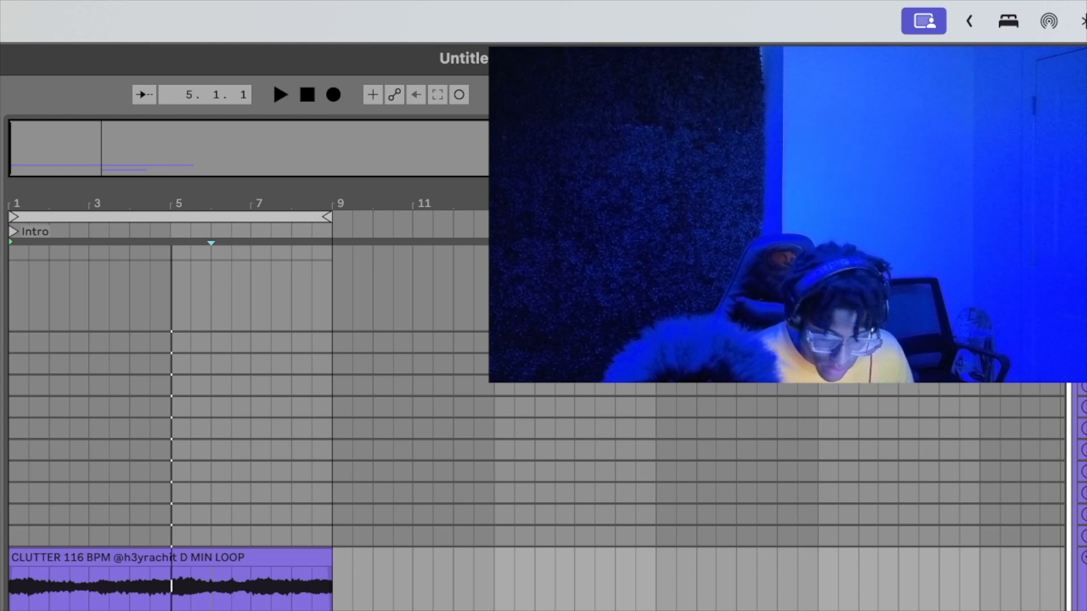
{"action": "key", "text": "space"}
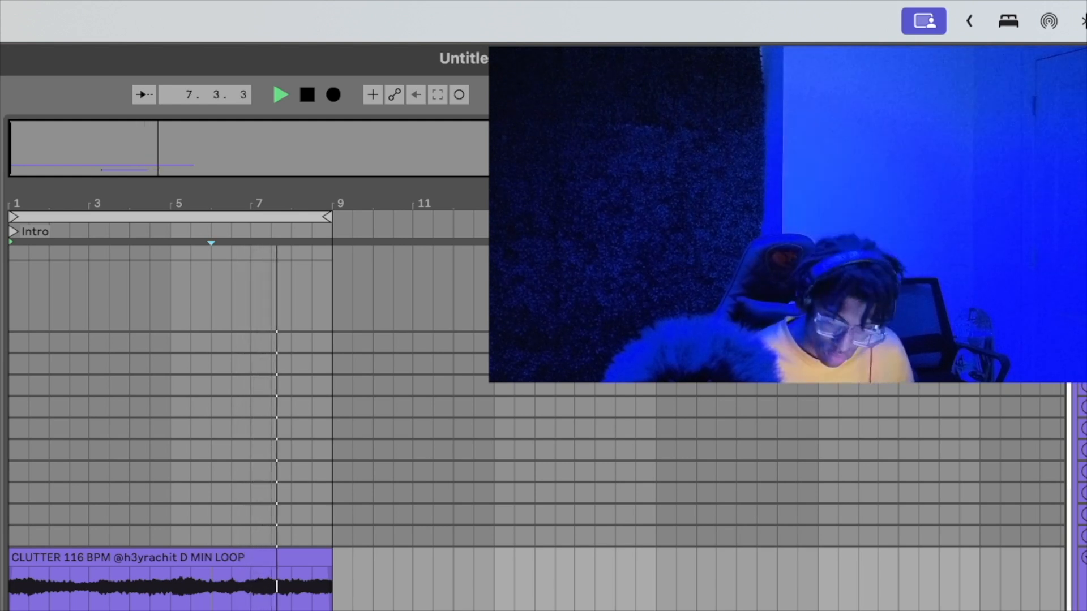
{"action": "key", "text": "space"}
{"action": "key", "text": "space"}
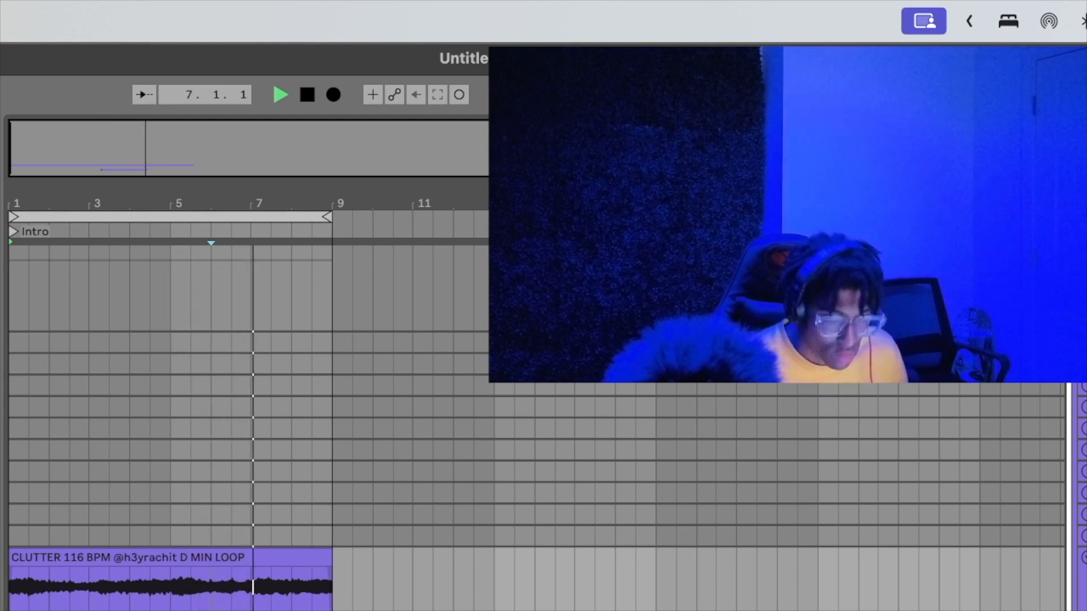
{"action": "key", "text": "space"}
{"action": "key", "text": "space"}
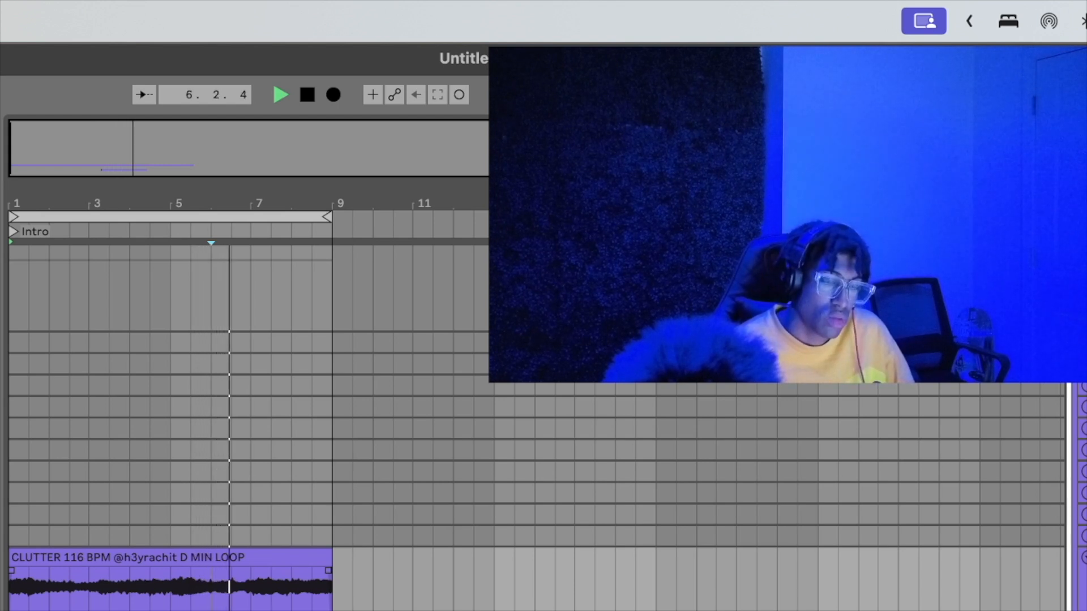
{"action": "key", "text": "space"}
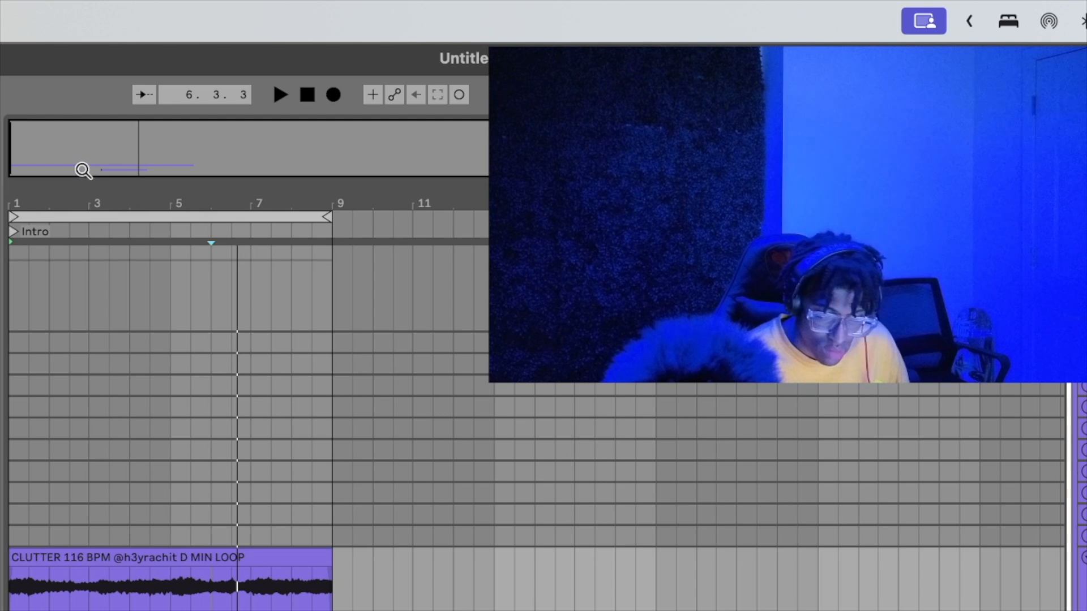
Unfold an empty MIDI track above the sample and create an empty MIDI clip spanning bars 1 to 9.
{"action": "left_click_drag", "start_coordinate": [85, 170], "coordinate": [138, 249]}
{"action": "scroll", "coordinate": [123, 263], "scroll_direction": "left", "scroll_amount": 3}
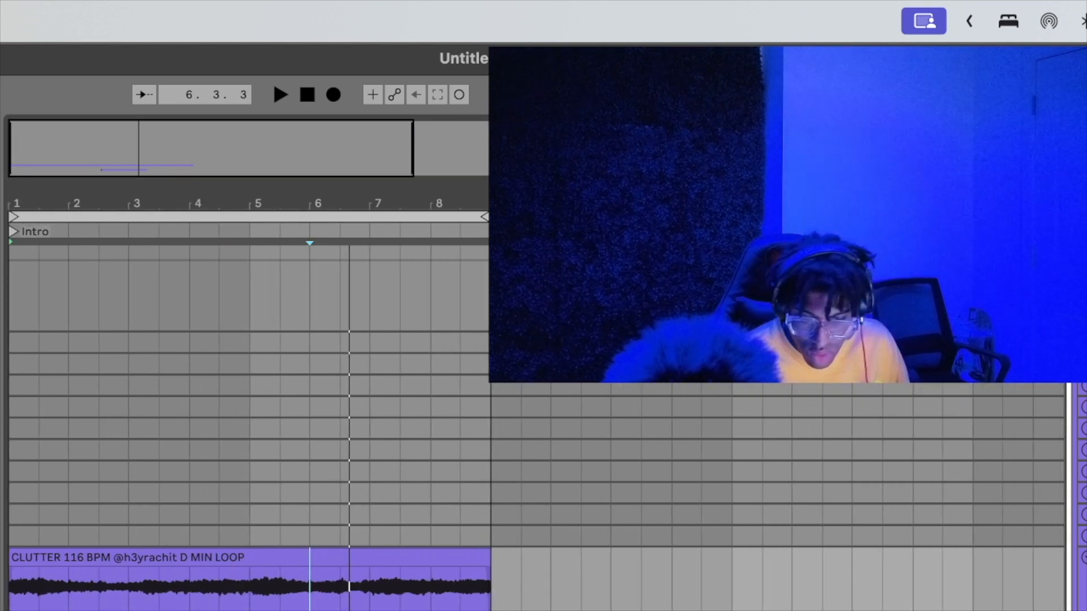
{"action": "left_click", "coordinate": [13, 231]}
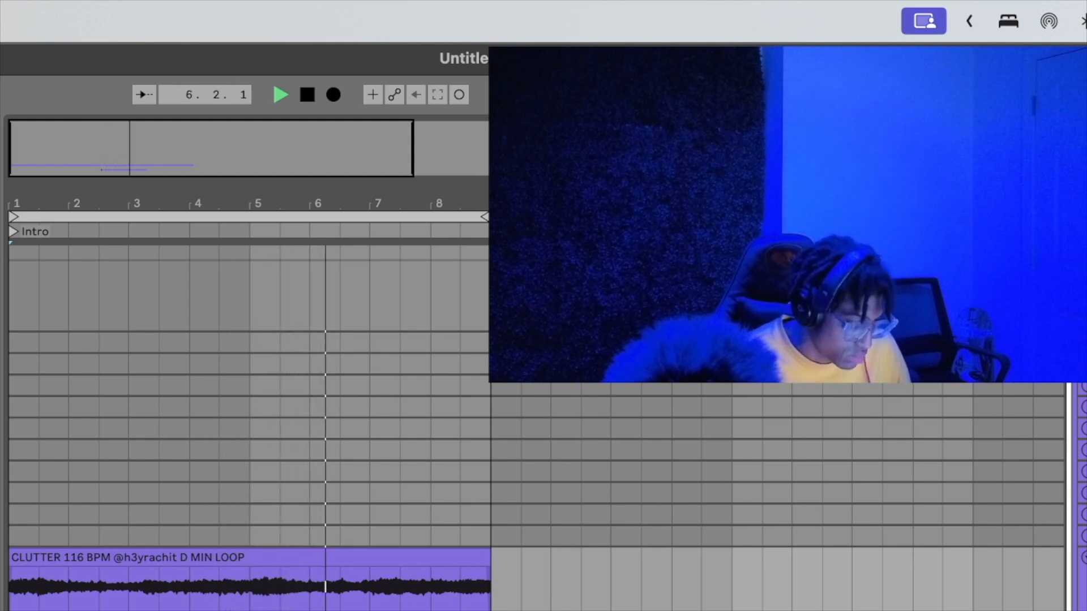
{"action": "left_click", "coordinate": [1084, 494]}
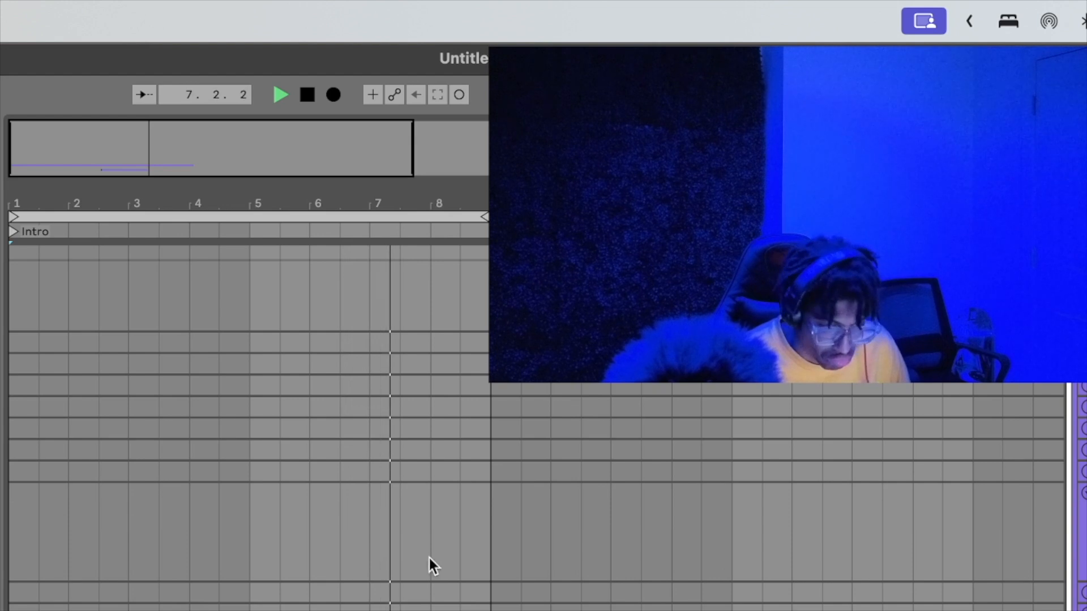
{"action": "left_click_drag", "start_coordinate": [490, 524], "coordinate": [9, 552]}
{"action": "key", "text": "super+shift+m"}
{"action": "key", "text": "space"}
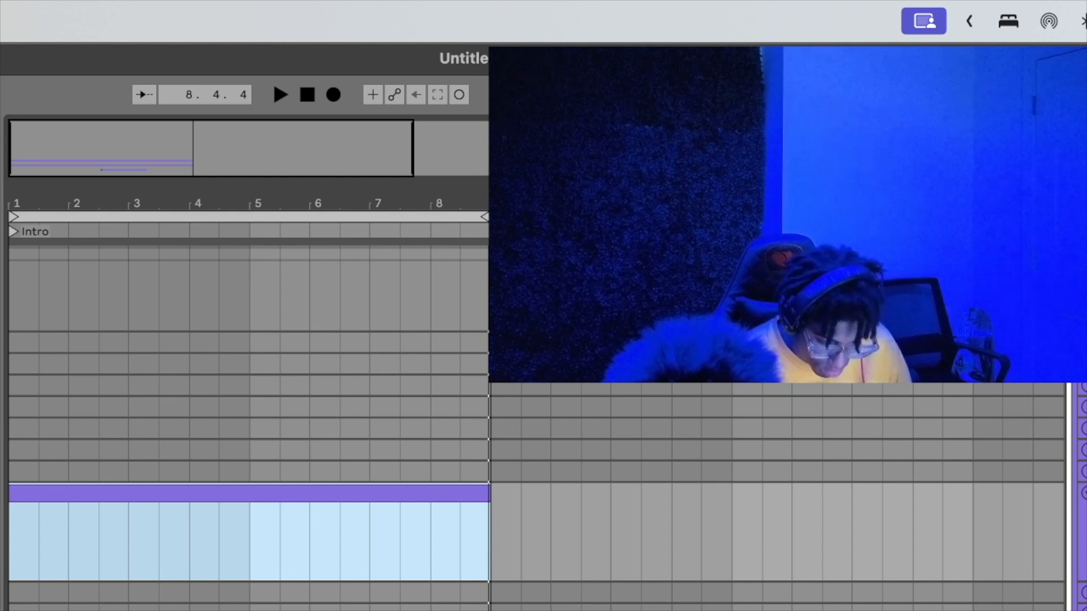
Open the new MIDI clip in the piano roll and enter a note about an eighth long at its start.
{"action": "key", "text": "shift+Tab"}
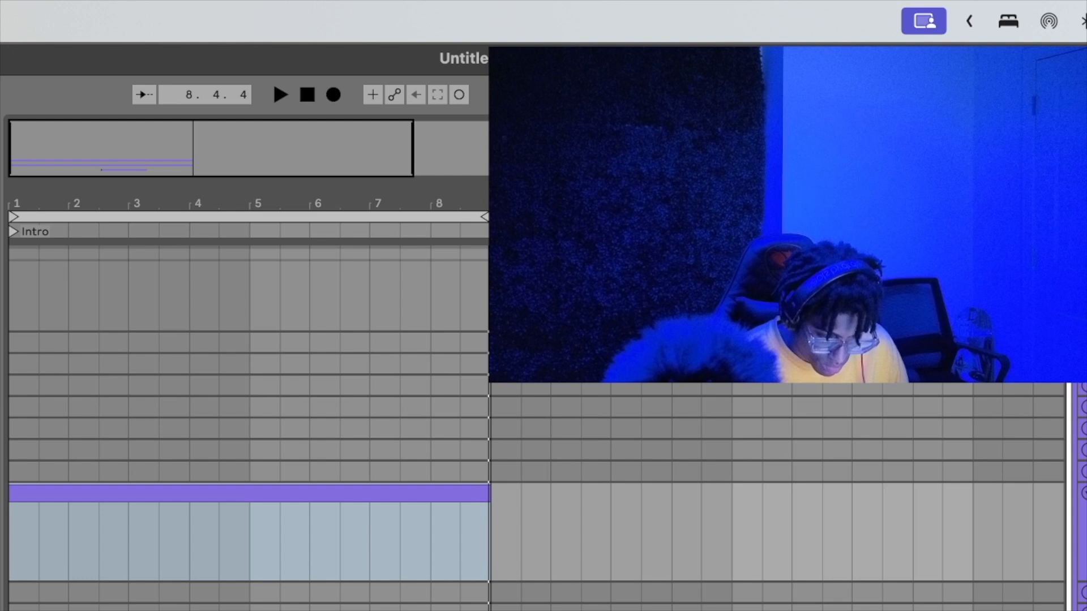
{"action": "left_click_drag", "start_coordinate": [118, 610], "coordinate": [120, 520]}
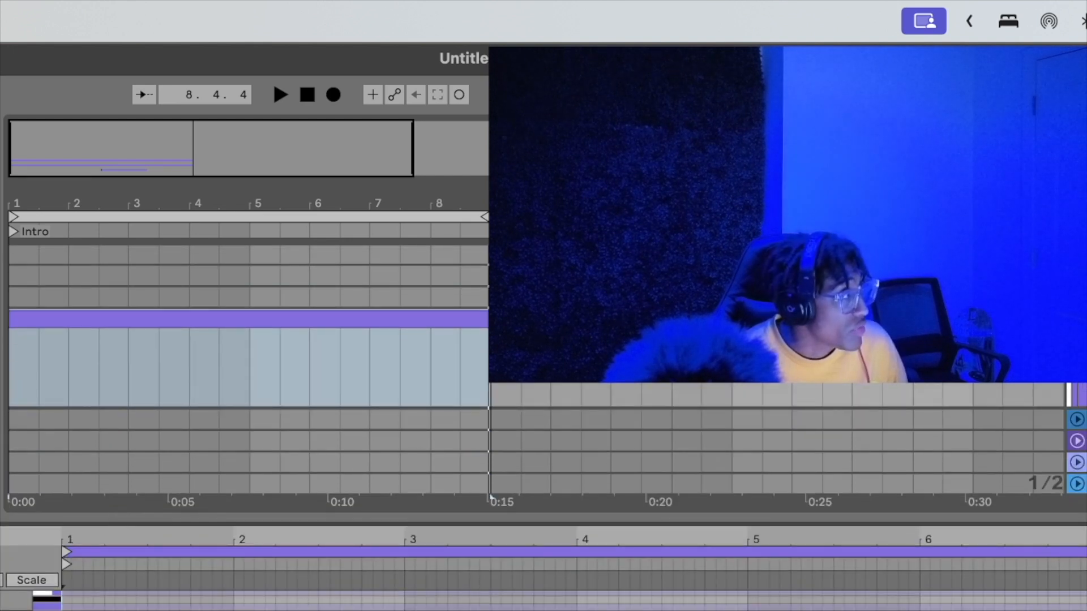
{"action": "left_click_drag", "start_coordinate": [221, 513], "coordinate": [235, 223]}
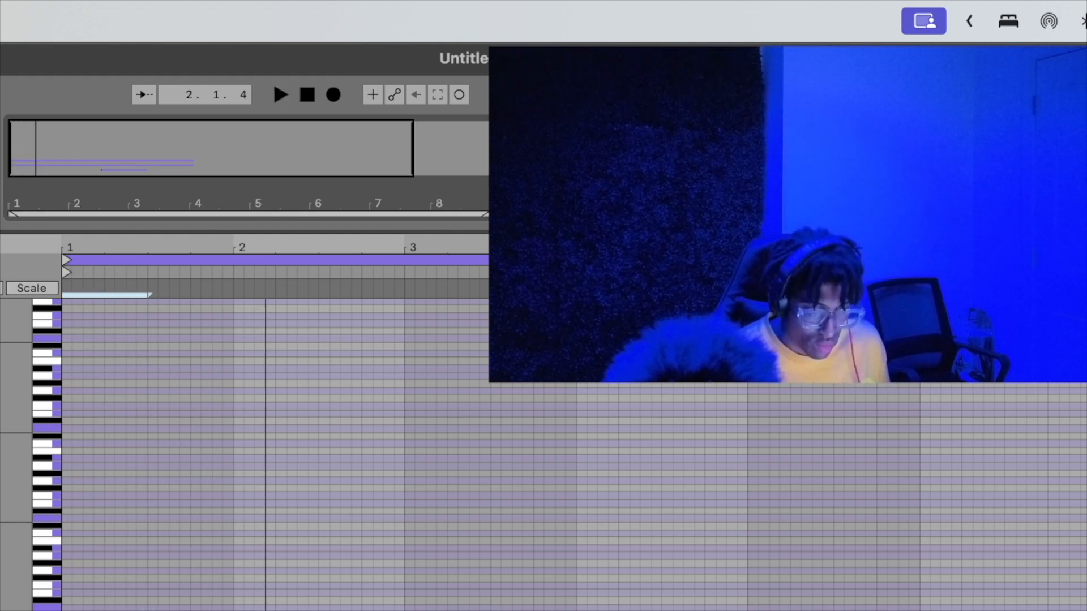
{"action": "key", "text": "space"}
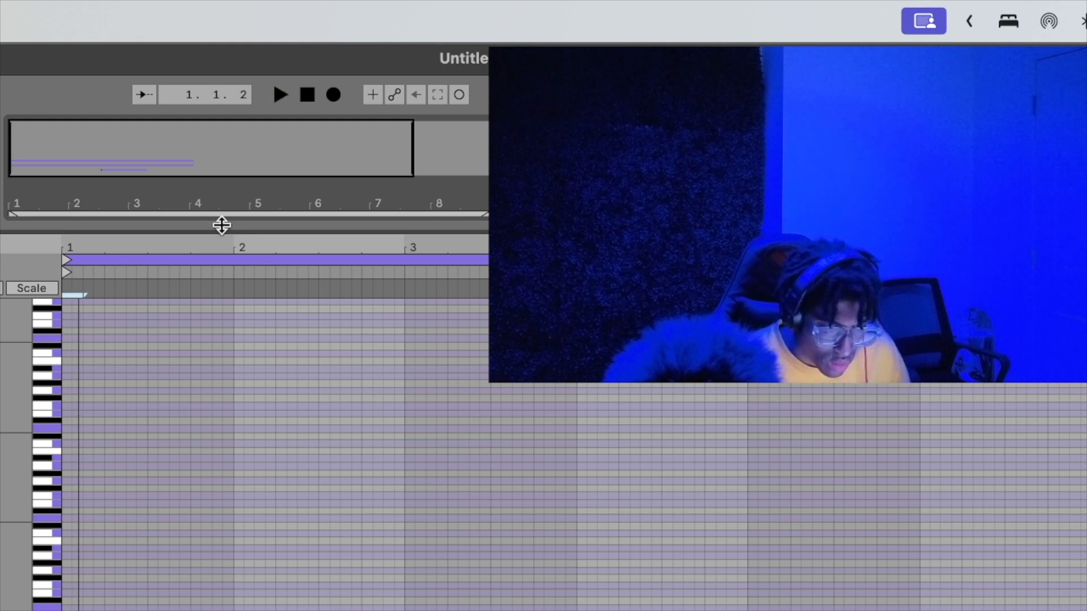
{"action": "left_click_drag", "start_coordinate": [221, 225], "coordinate": [222, 608]}
{"action": "scroll", "coordinate": [249, 430], "scroll_direction": "up", "scroll_amount": 1}
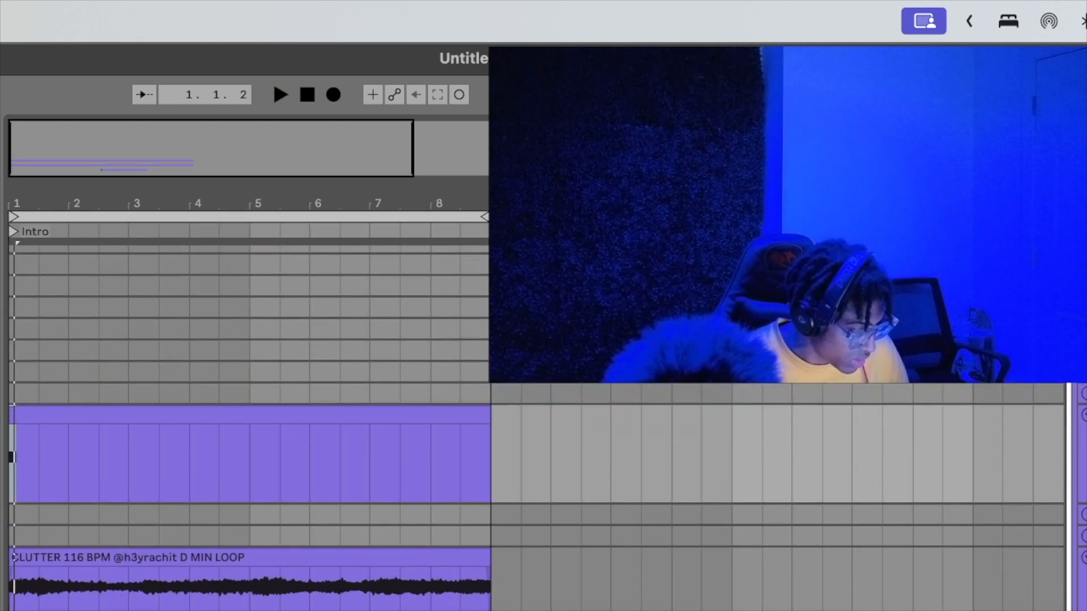
Play the arrangement from the start to check the opening note against the sample.
{"action": "key", "text": "space"}
{"action": "key", "text": "space"}
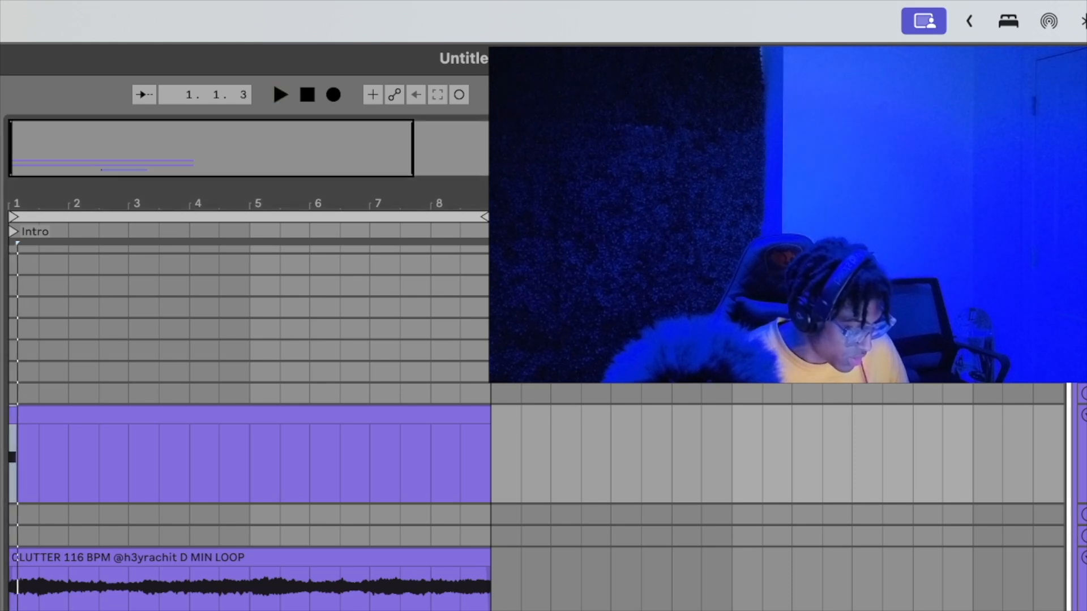
{"action": "key", "text": "space"}
{"action": "key", "text": "space"}
Duplicate the MIDI clip's opening note directly after itself, checking the result by playback.
{"action": "left_click", "coordinate": [42, 416]}
{"action": "key", "text": "super+c"}
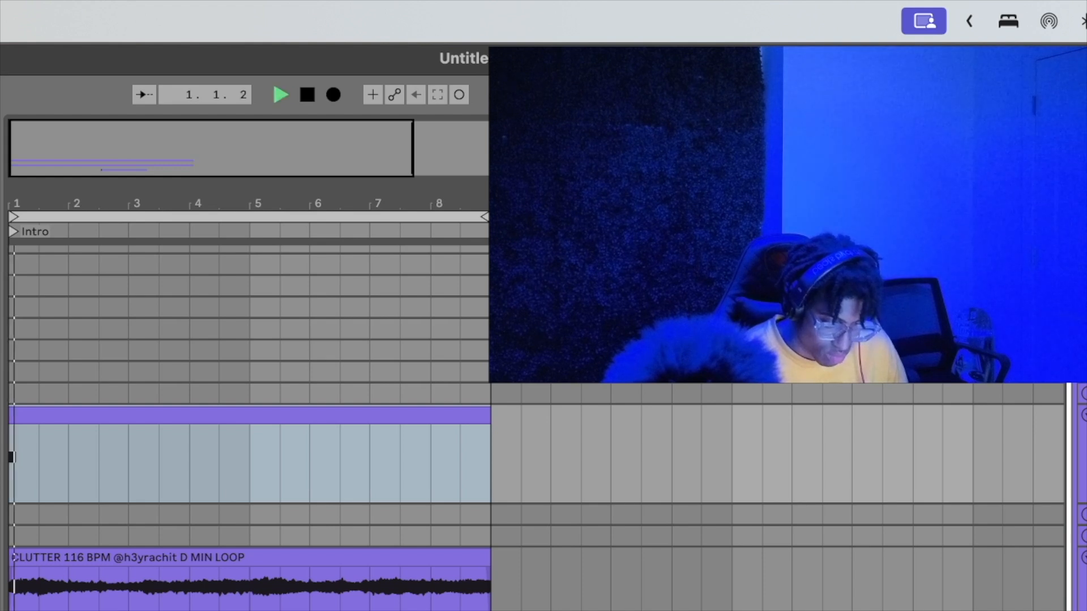
{"action": "key", "text": "space"}
{"action": "key", "text": "super+d"}
{"action": "key", "text": "Right"}
{"action": "key", "text": "space"}
{"action": "key", "text": "space"}
{"action": "key", "text": "Left"}
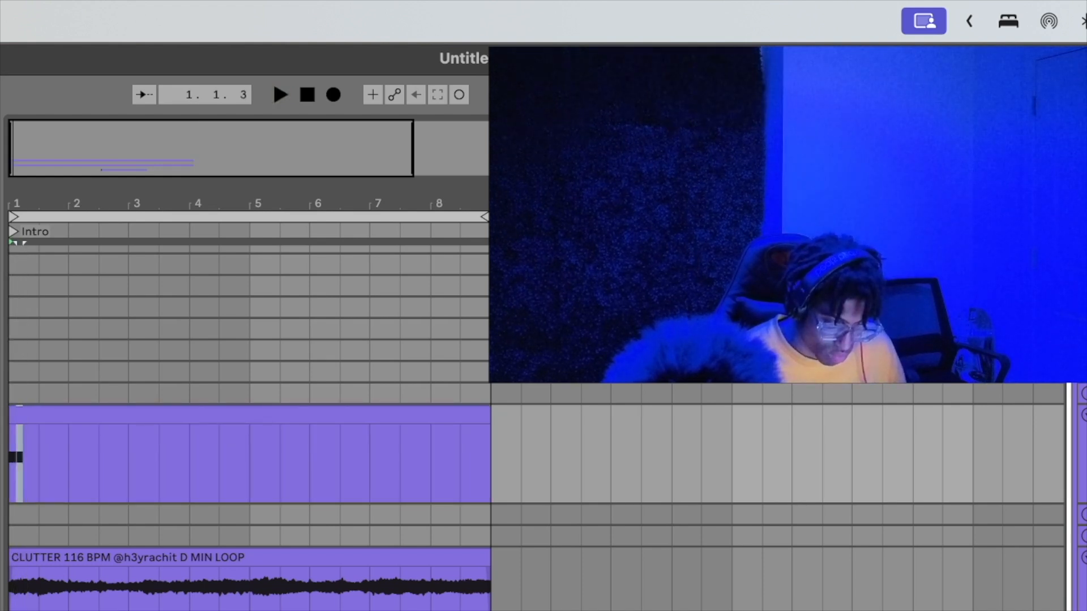
{"action": "key", "text": "space"}
{"action": "key", "text": "space"}
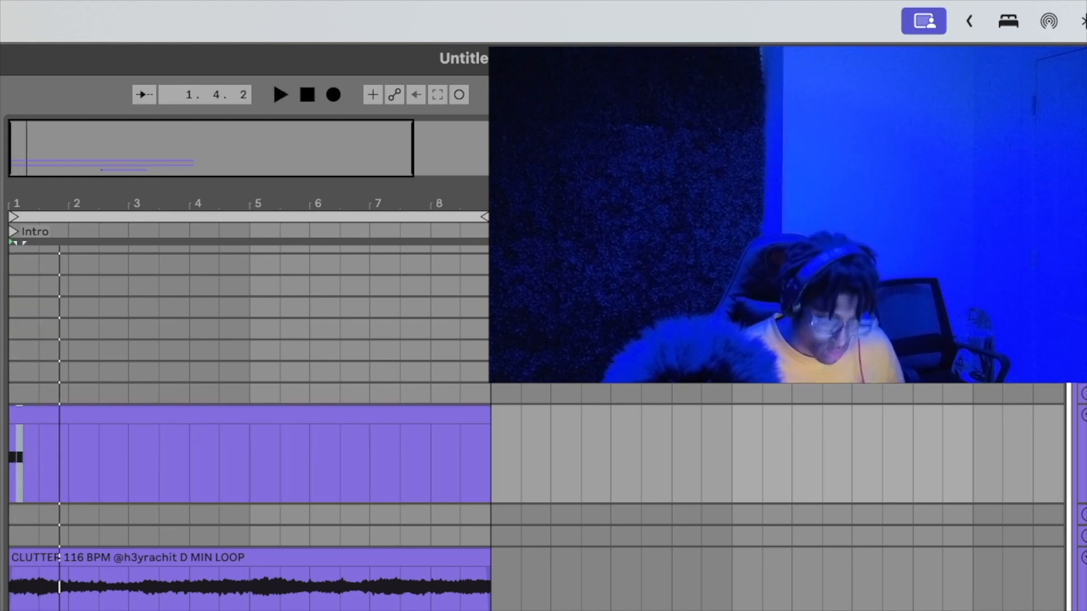
Duplicate the second note and shift the copy to beat 1.3 of the MIDI clip during playback.
{"action": "key", "text": "super+d"}
{"action": "key", "text": "space"}
{"action": "key", "text": "Right"}
{"action": "key", "text": "Right"}
{"action": "key", "text": "Right"}
{"action": "key", "text": "Right"}
{"action": "key", "text": "Right"}
{"action": "key", "text": "Right"}
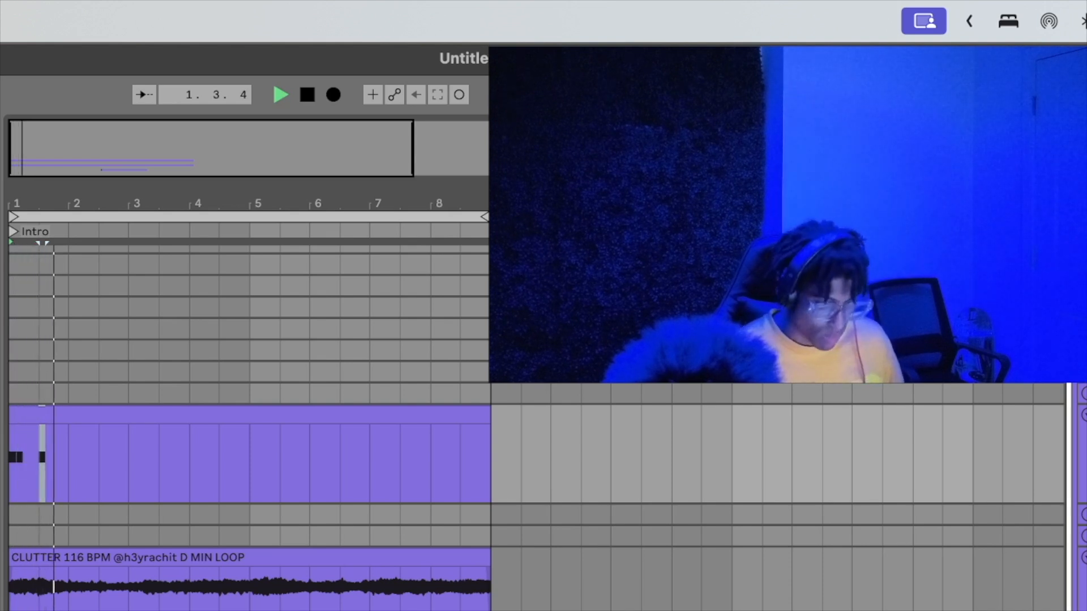
Shift the third note to the fourth beat of bar 1 in the MIDI clip, checking its timing by playback.
{"action": "key", "text": "space"}
{"action": "key", "text": "space"}
{"action": "key", "text": "Right"}
{"action": "key", "text": "Right"}
{"action": "key", "text": "Right"}
{"action": "key", "text": "Right"}
{"action": "key", "text": "Right"}
{"action": "key", "text": "Left"}
{"action": "key", "text": "Left"}
{"action": "key", "text": "Left"}
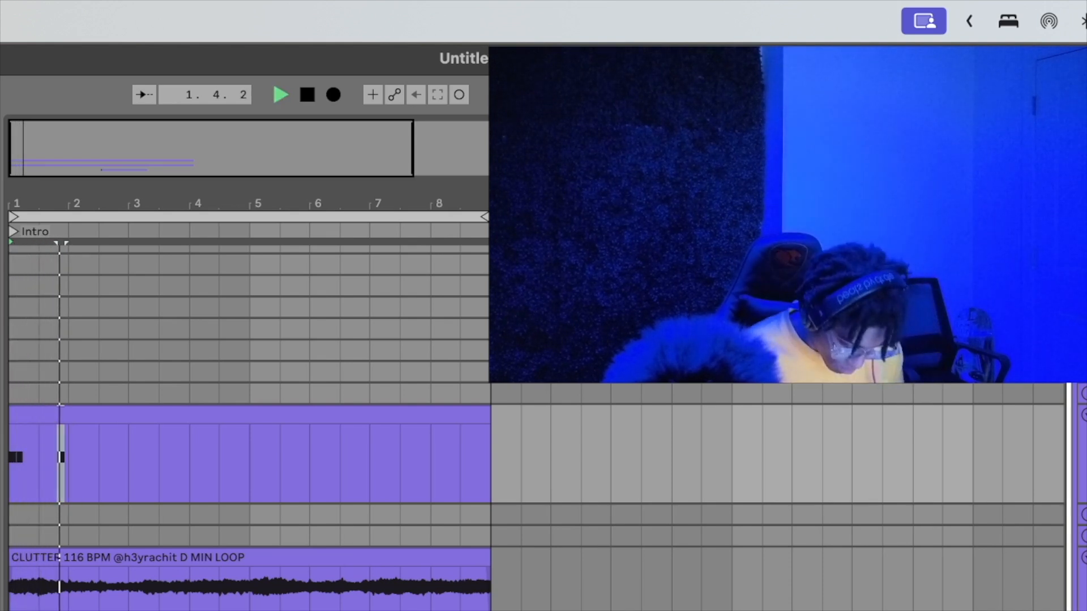
Duplicate the note on beat 1.4 and nudge the copy directly after it, ending at bar 2.
{"action": "key", "text": "space"}
{"action": "key", "text": "space"}
{"action": "key", "text": "super+d"}
{"action": "key", "text": "Right"}
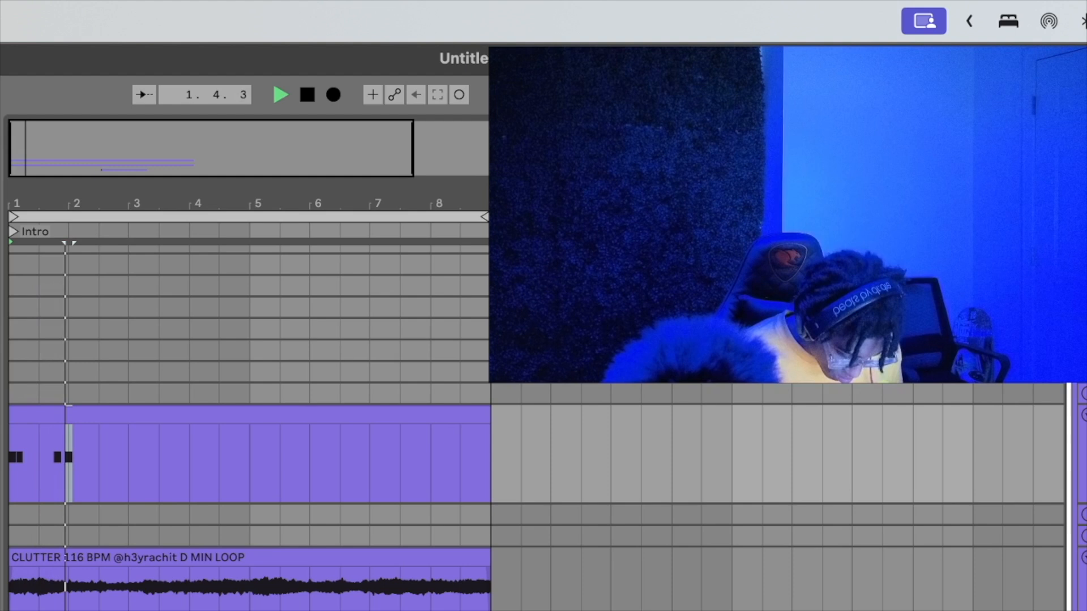
{"action": "key", "text": "Left"}
{"action": "key", "text": "space"}
{"action": "key", "text": "space"}
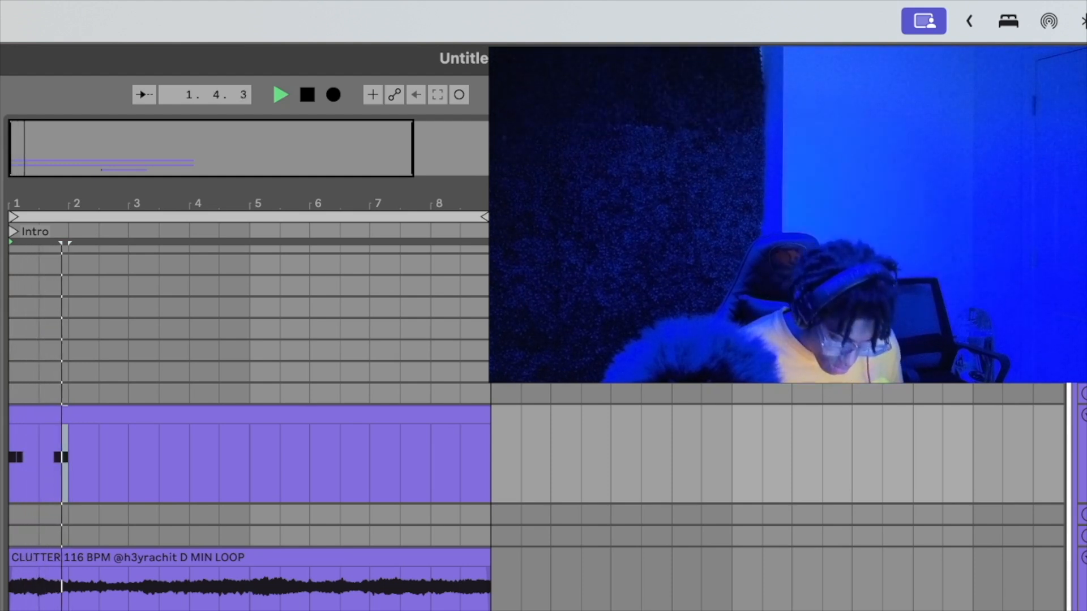
Select the whole first bar of notes and duplicate the pattern to bar 3.
{"action": "left_click_drag", "start_coordinate": [49, 475], "coordinate": [9, 475]}
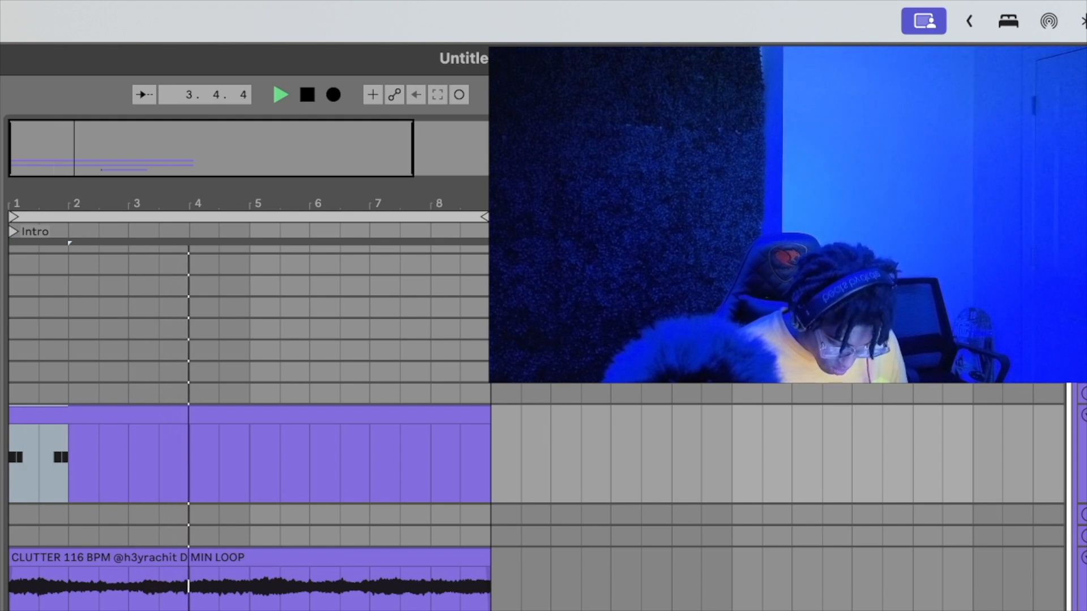
{"action": "key", "text": "space"}
{"action": "key", "text": "space"}
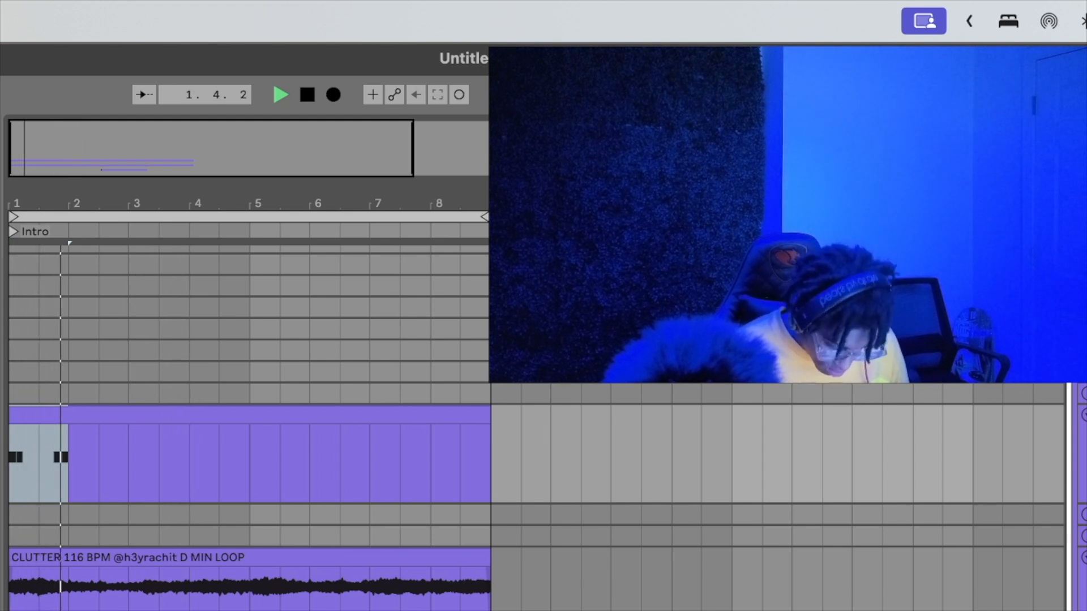
{"action": "key", "text": "super+d"}
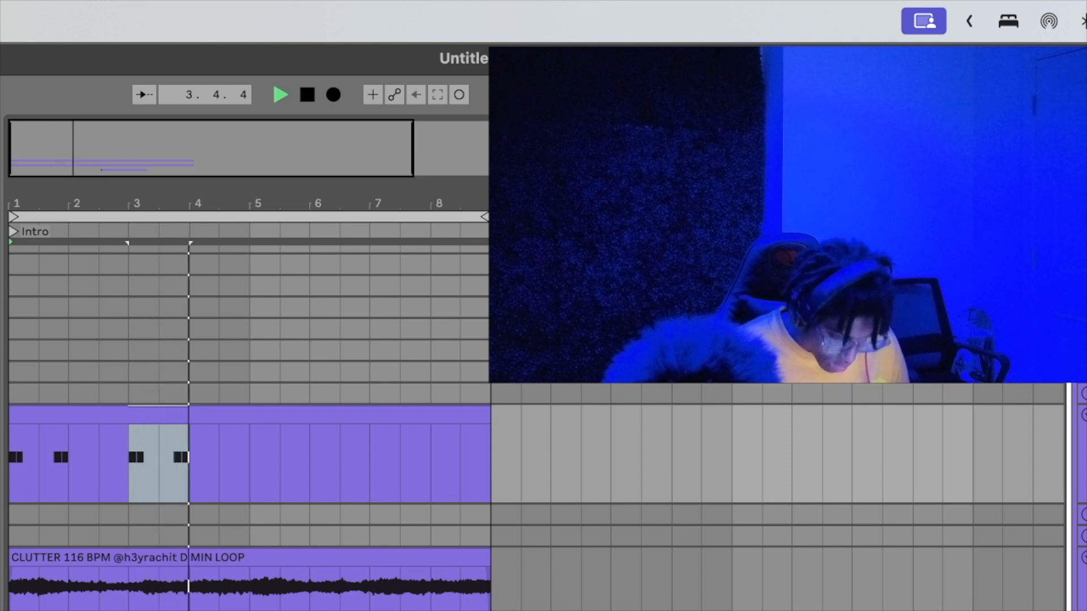
Paste the one-bar note pattern again and align it to the start of bar 5.
{"action": "left_click", "coordinate": [253, 464]}
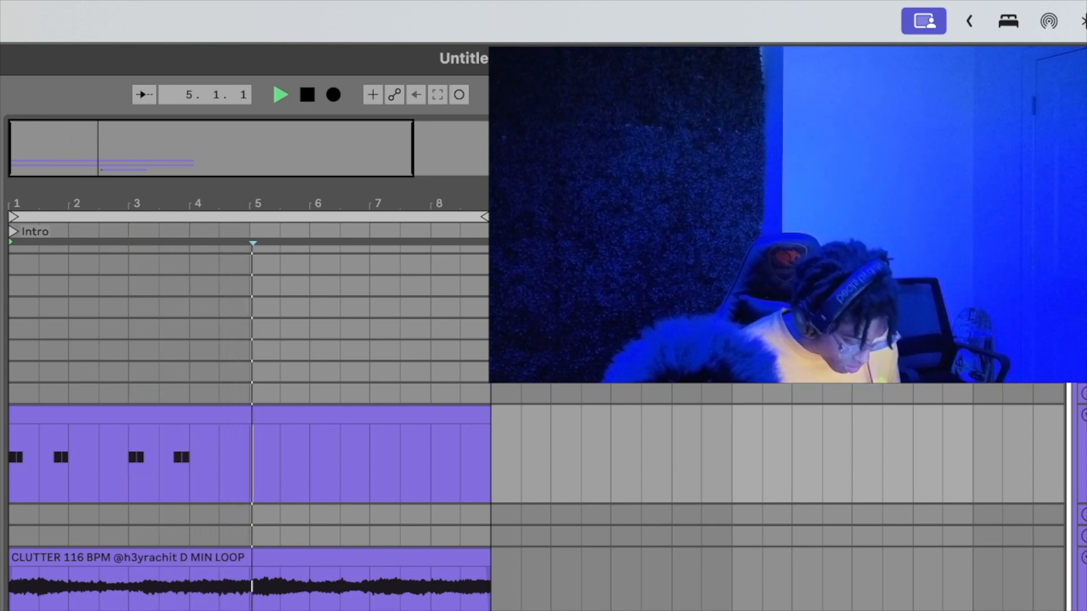
{"action": "left_click", "coordinate": [264, 464]}
{"action": "left_click", "coordinate": [271, 464]}
{"action": "left_click", "coordinate": [264, 464]}
{"action": "key", "text": "super+v"}
{"action": "key", "text": "space"}
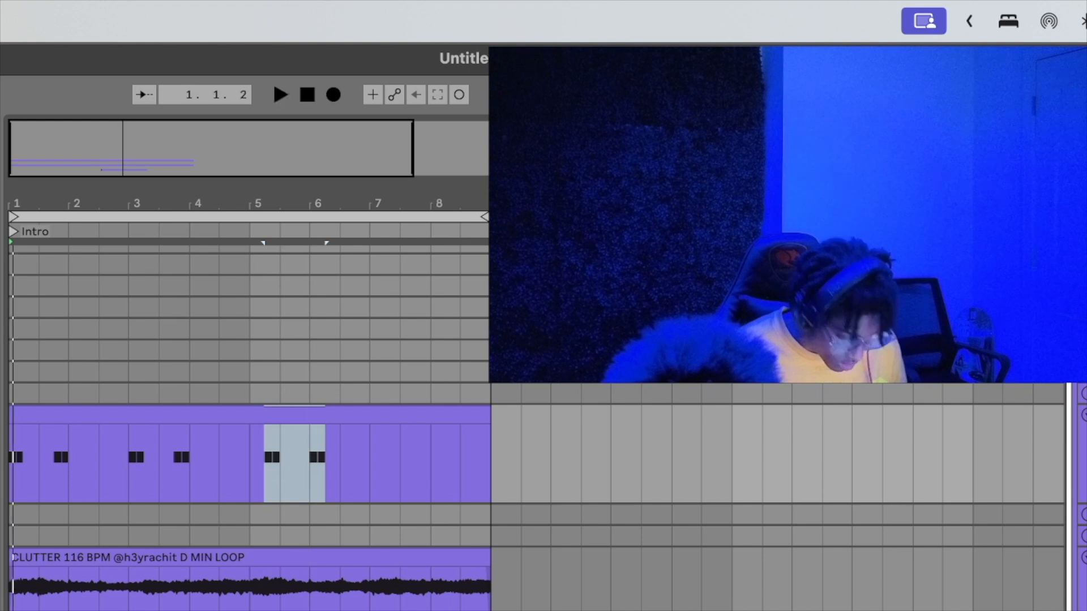
{"action": "key", "text": "space"}
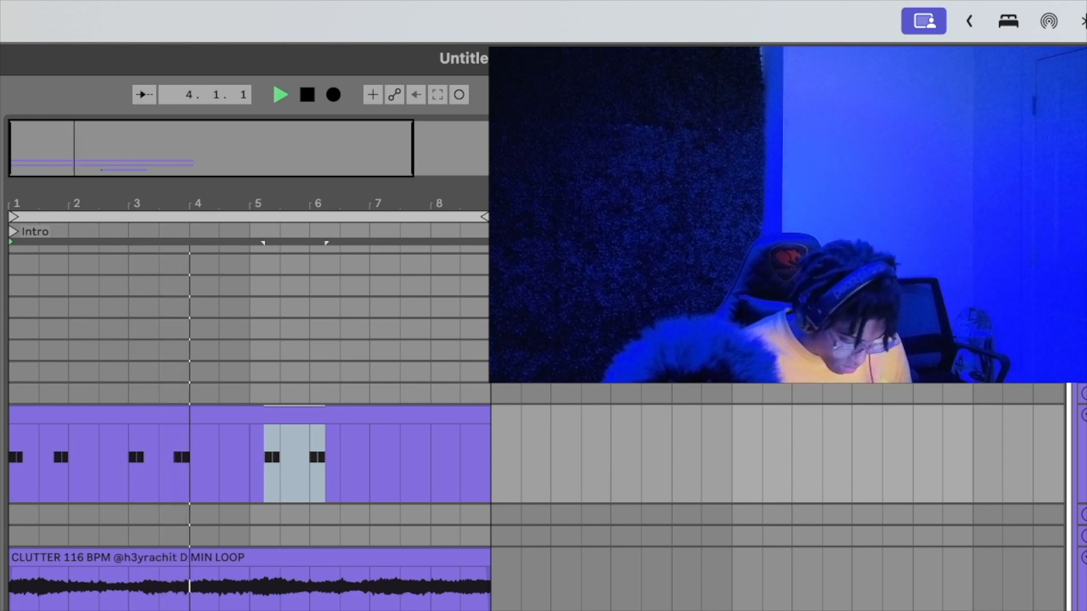
{"action": "key", "text": "Left"}
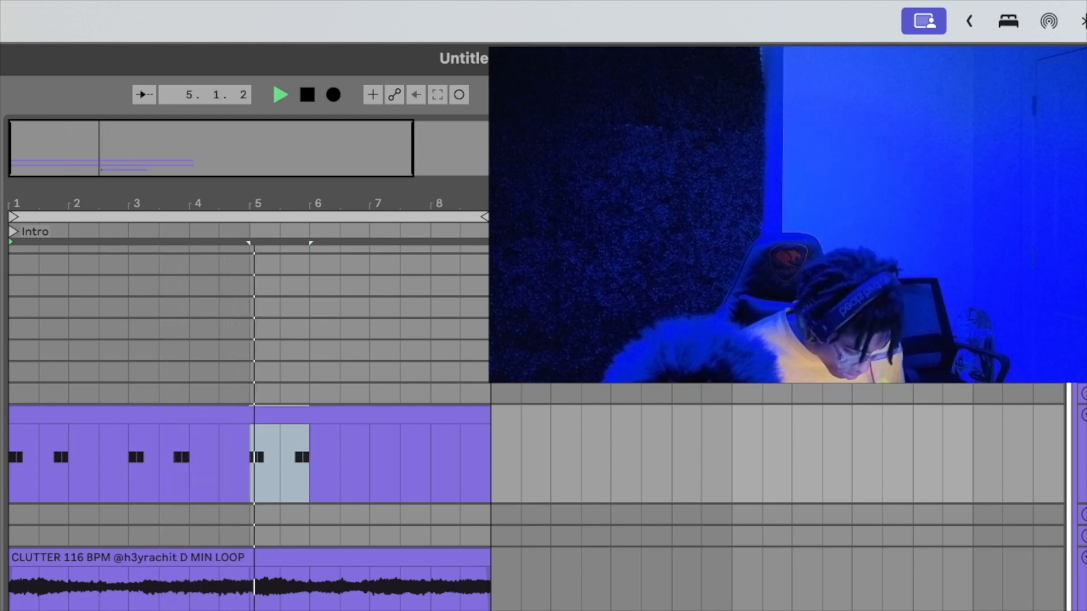
Raise the notes in bar 5 by two semitones and listen to the change.
{"action": "key", "text": "space"}
{"action": "key", "text": "space"}
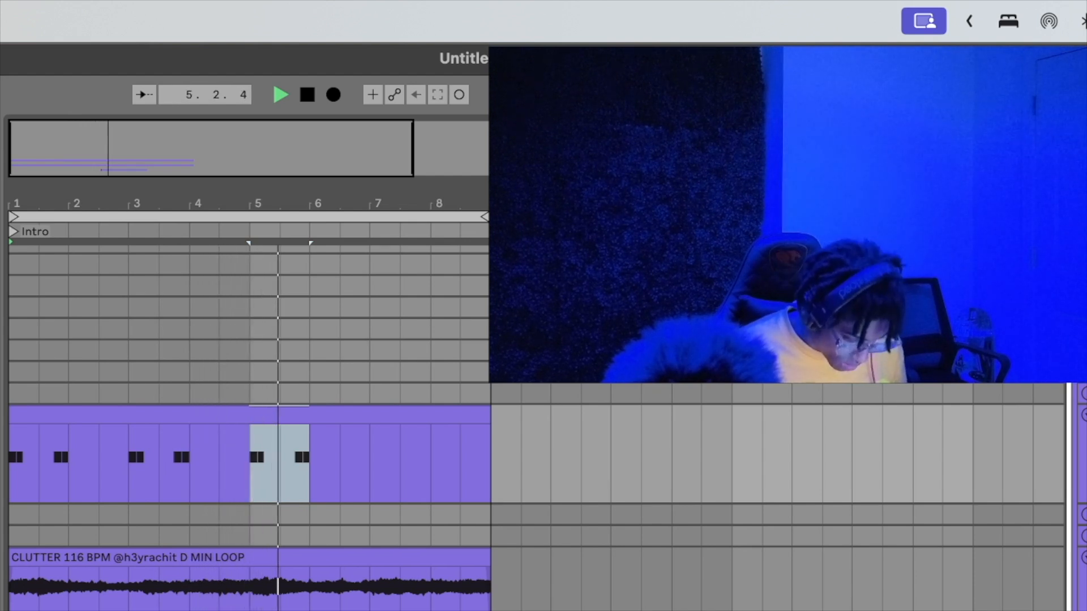
{"action": "key", "text": "space"}
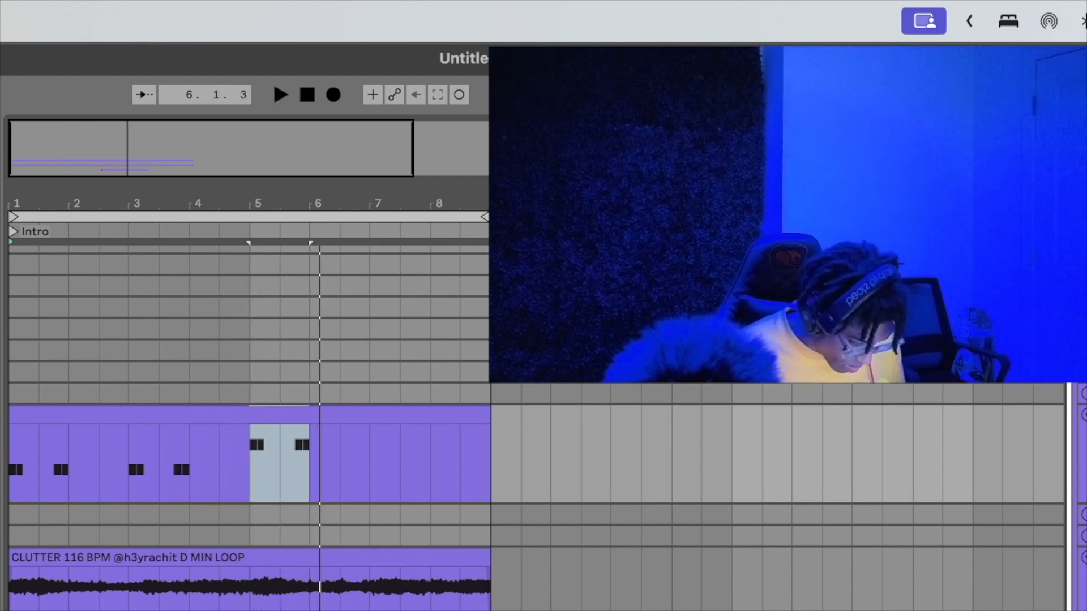
{"action": "key", "text": "space"}
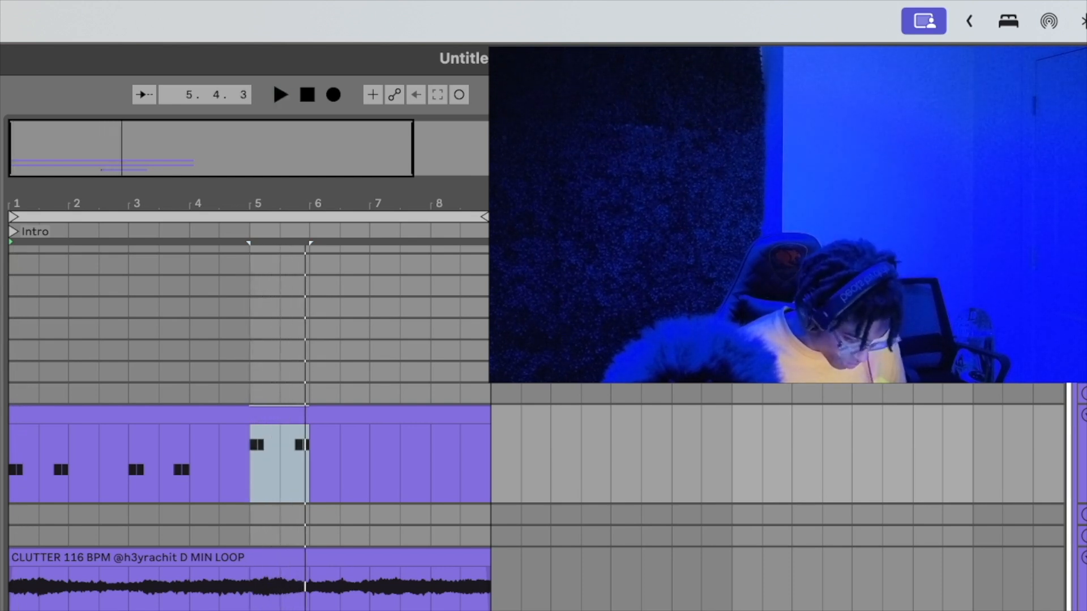
{"action": "key", "text": "space"}
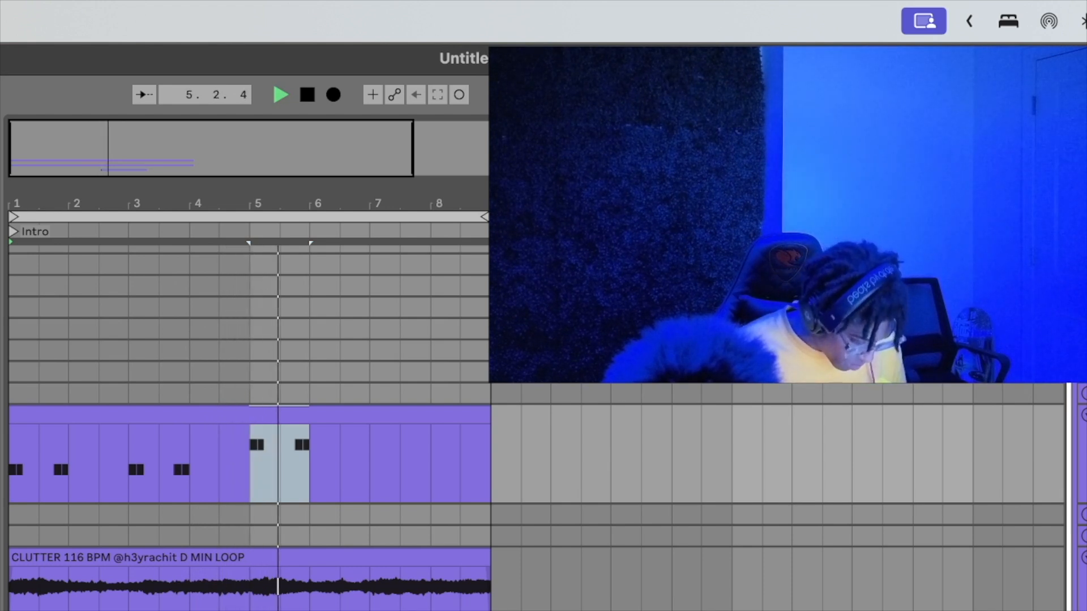
Lower the second note pair in bar 5 by two semitones and play the arrangement to check it.
{"action": "left_click_drag", "start_coordinate": [294, 464], "coordinate": [325, 464]}
{"action": "key", "text": "space"}
{"action": "key", "text": "Down"}
{"action": "key", "text": "Down"}
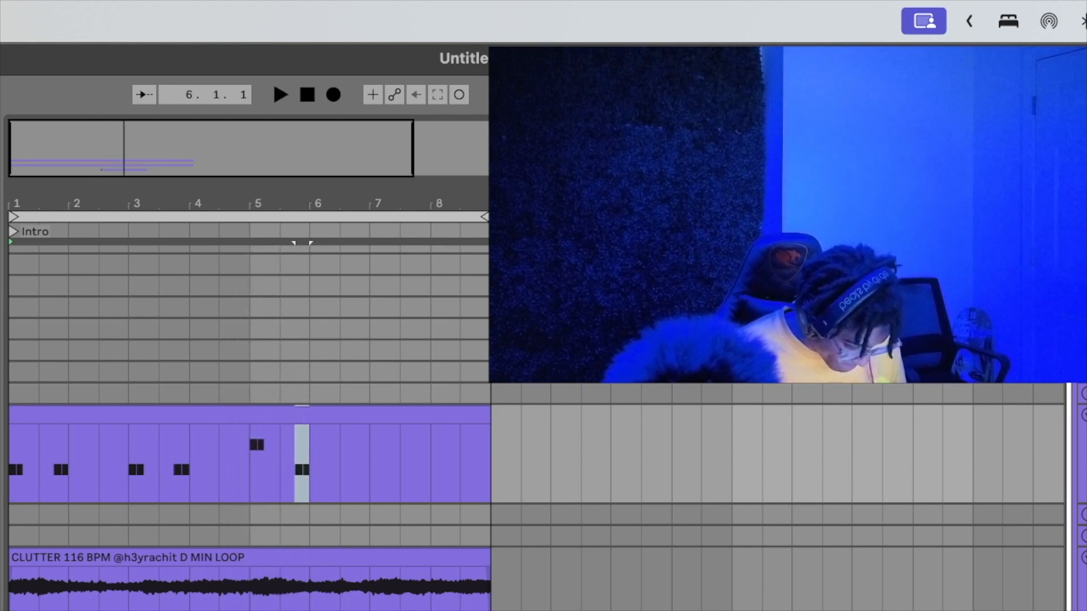
{"action": "key", "text": "space"}
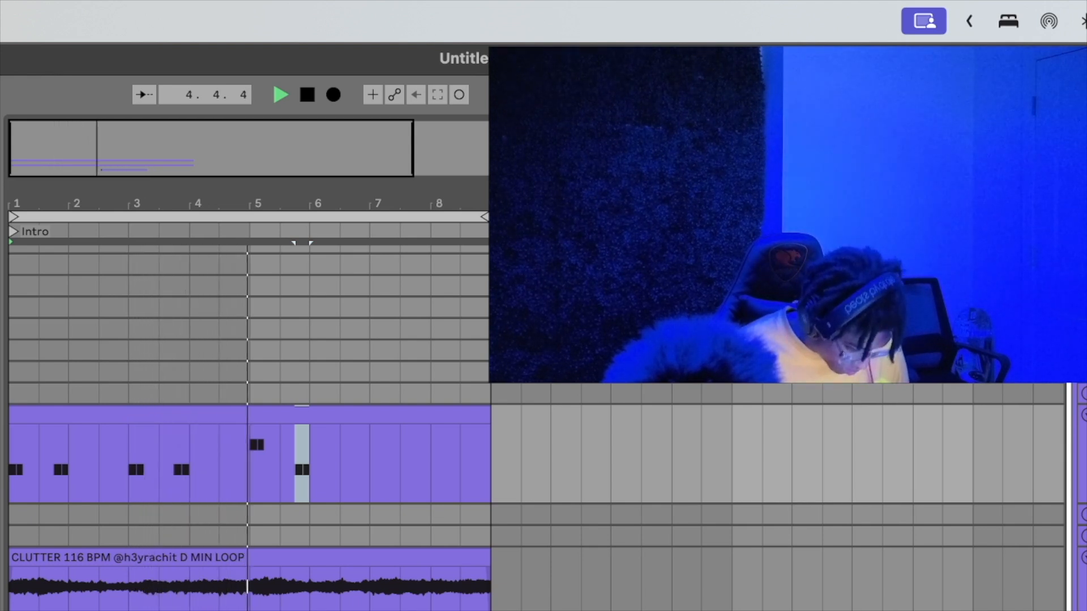
{"action": "key", "text": "space"}
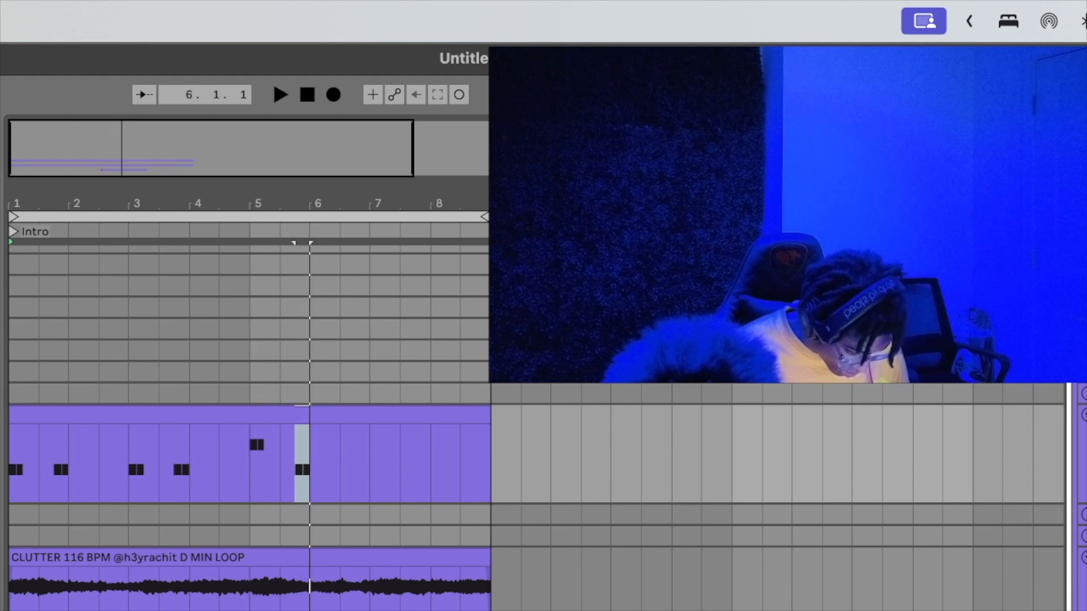
Lower the note pair at the start of bar 5 to two semitones below the other notes and listen.
{"action": "left_click_drag", "start_coordinate": [268, 461], "coordinate": [249, 461]}
{"action": "key", "text": "Down"}
{"action": "key", "text": "Down"}
{"action": "key", "text": "Down"}
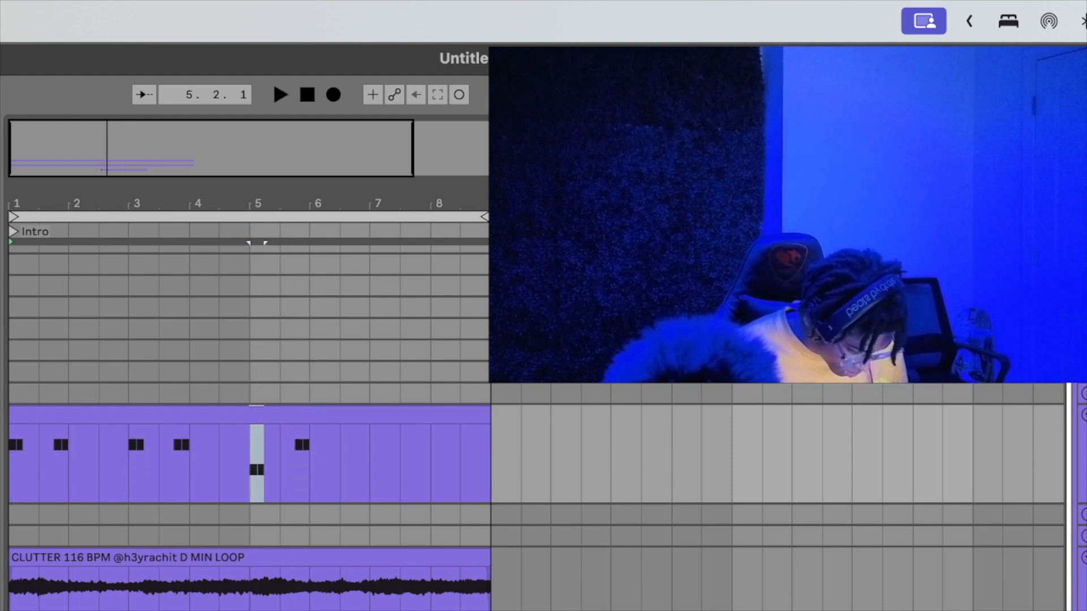
{"action": "key", "text": "space"}
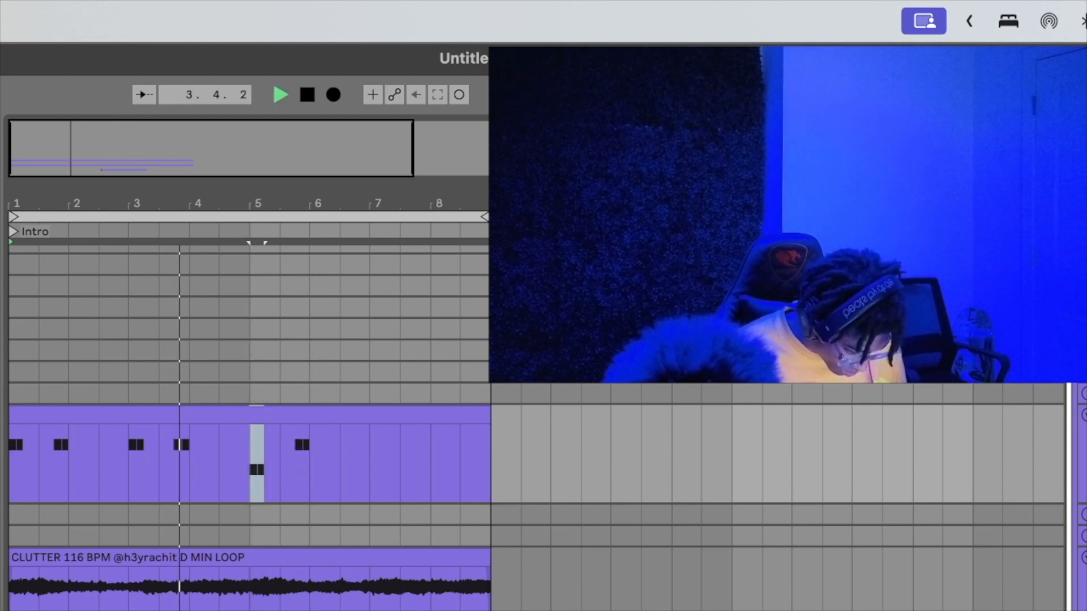
Raise the note pair at the start of bar 5 to one semitone above the other notes.
{"action": "left_click_drag", "start_coordinate": [238, 462], "coordinate": [272, 461]}
{"action": "key", "text": "Up"}
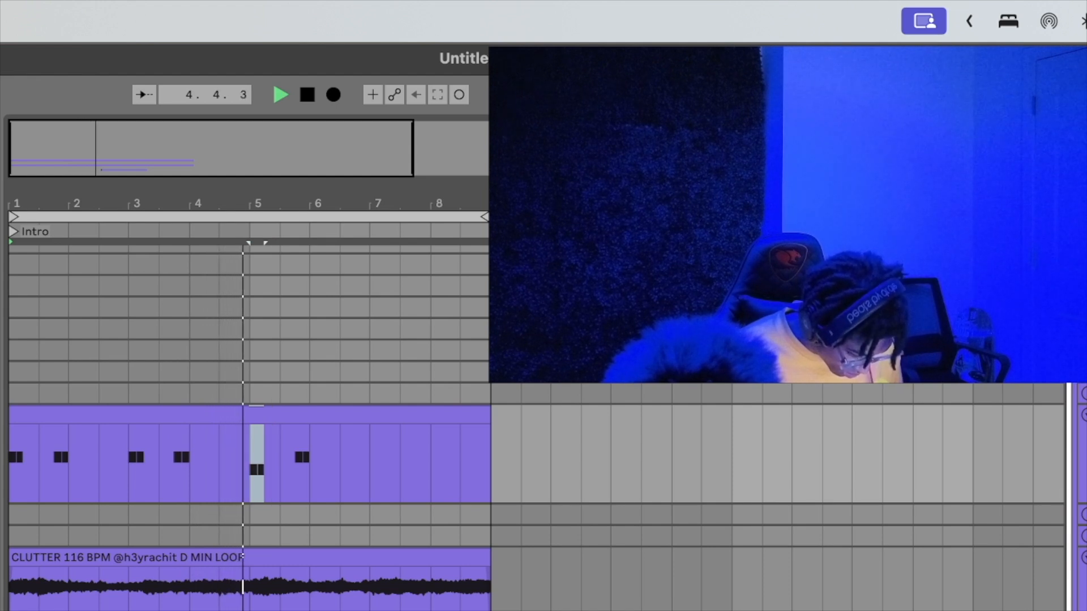
{"action": "key", "text": "Up"}
{"action": "key", "text": "Up"}
{"action": "key", "text": "space"}
{"action": "key", "text": "space"}
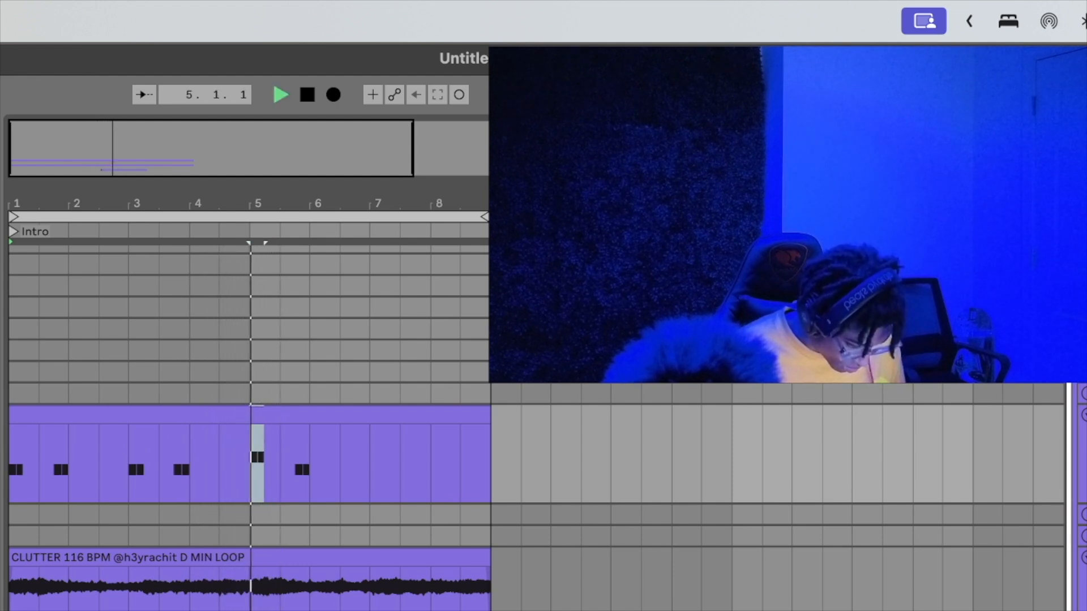
Lower the note pair at the start of bar 5 by one semitone and replay the pattern.
{"action": "key", "text": "Down"}
{"action": "key", "text": "space"}
{"action": "key", "text": "space"}
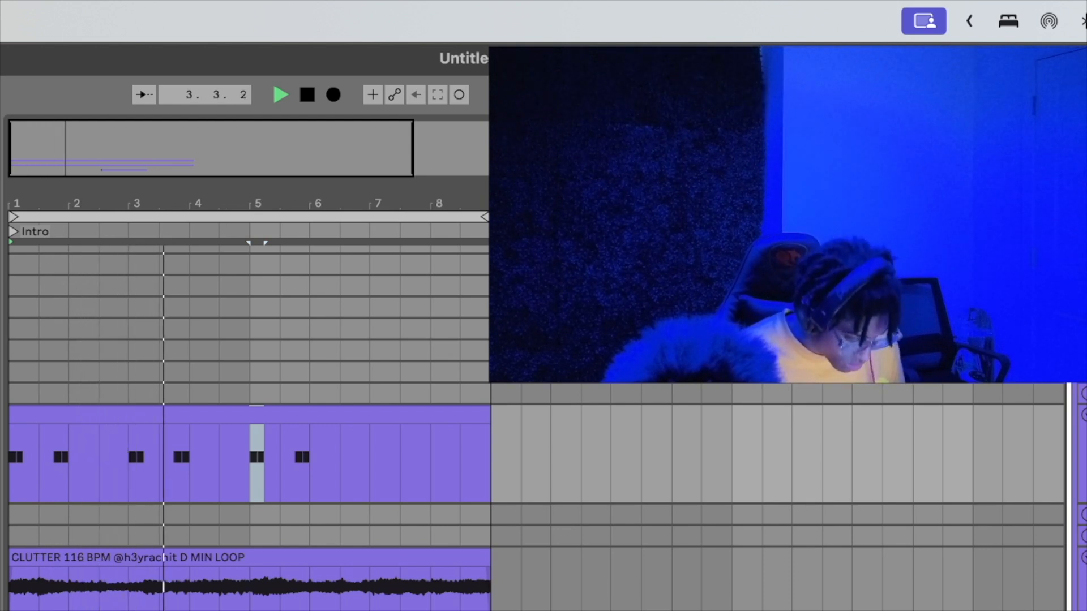
{"action": "key", "text": "space"}
{"action": "key", "text": "space"}
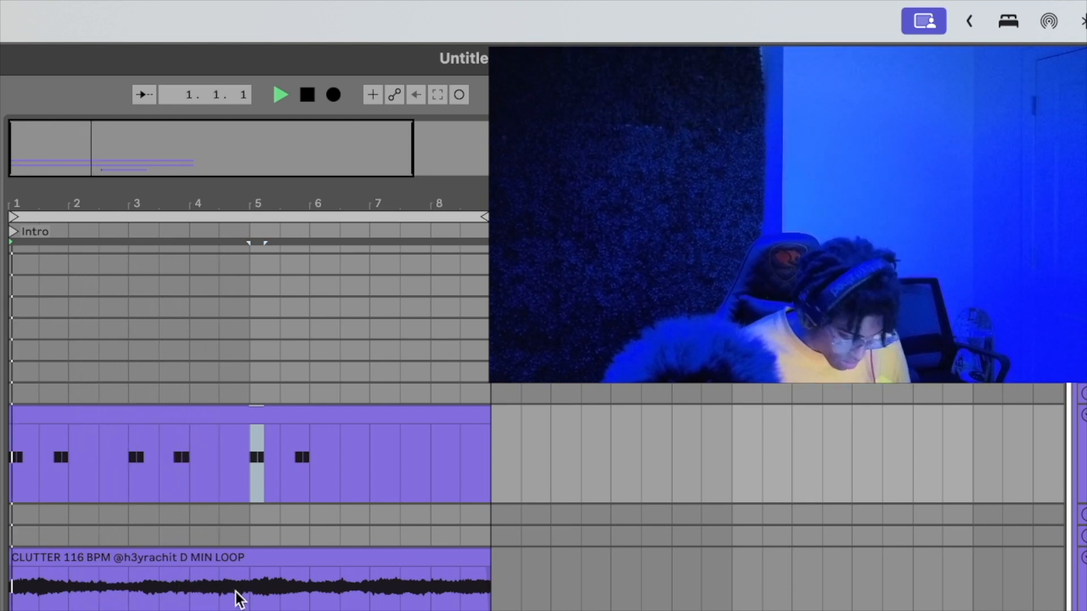
Turn the clip's opening notes into one note two beats long and copy it to beat 1.4.
{"action": "key", "text": "space"}
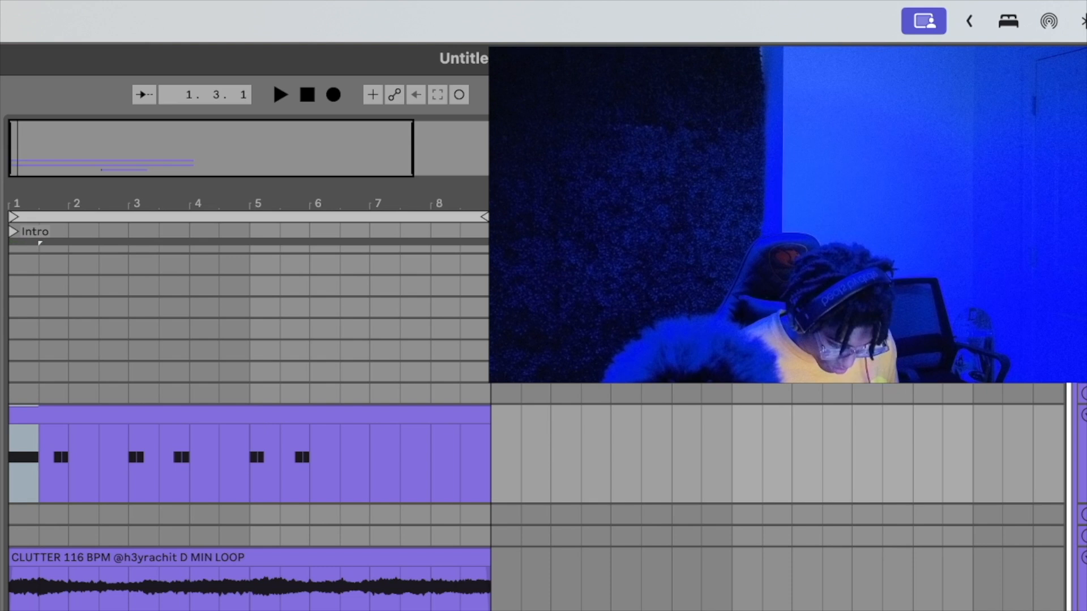
{"action": "key", "text": "space"}
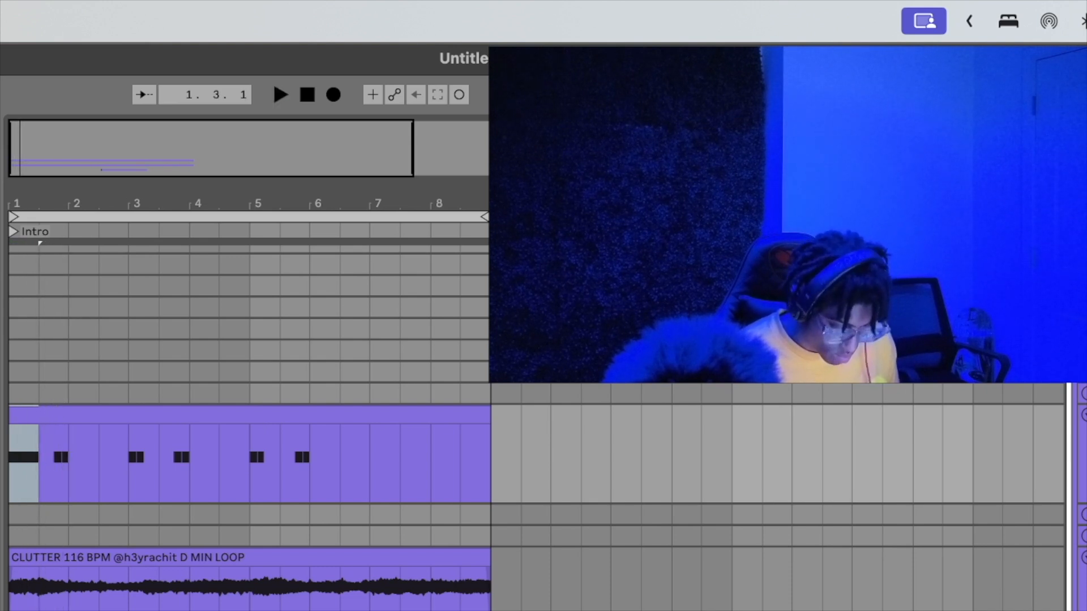
{"action": "key", "text": "space"}
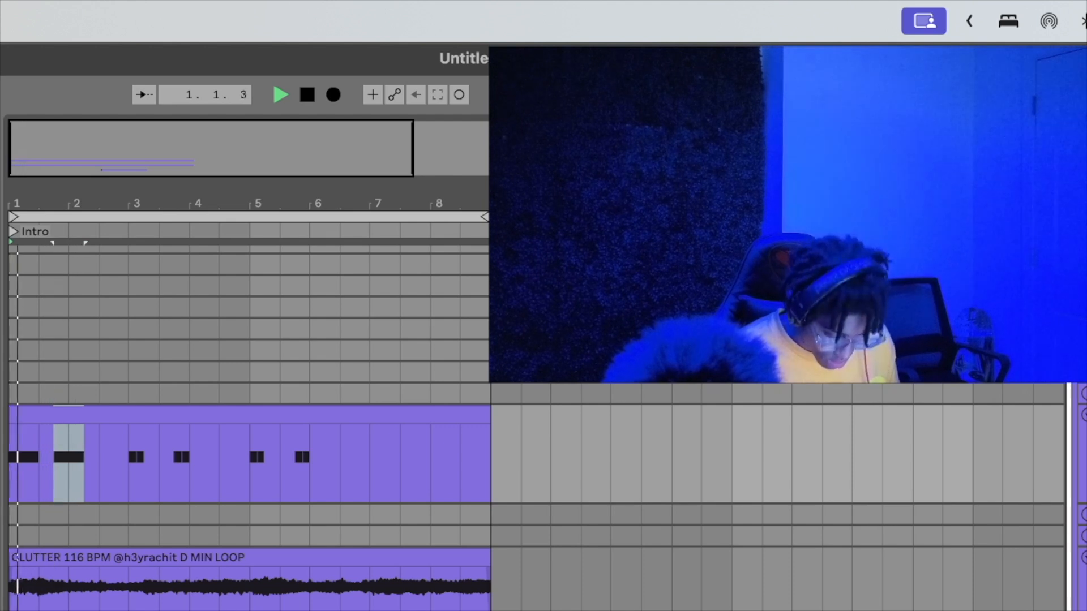
Lower the long note on beat 1.4 to four semitones below the opening note and delete the short notes there.
{"action": "key", "text": "Down"}
{"action": "key", "text": "Down"}
{"action": "key", "text": "space"}
{"action": "key", "text": "space"}
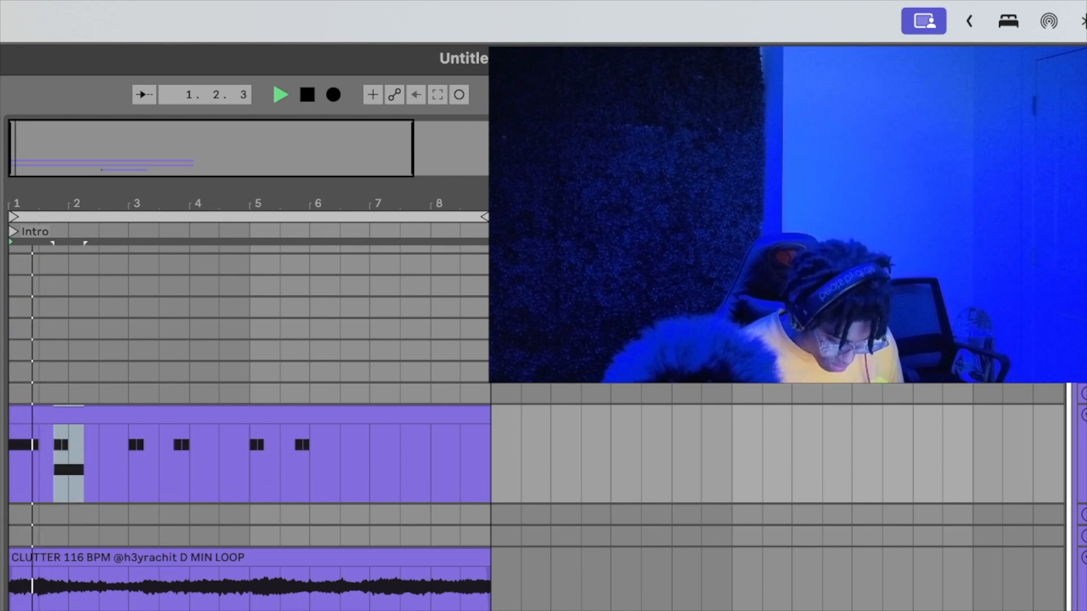
{"action": "key", "text": "Delete"}
{"action": "key", "text": "space"}
{"action": "key", "text": "space"}
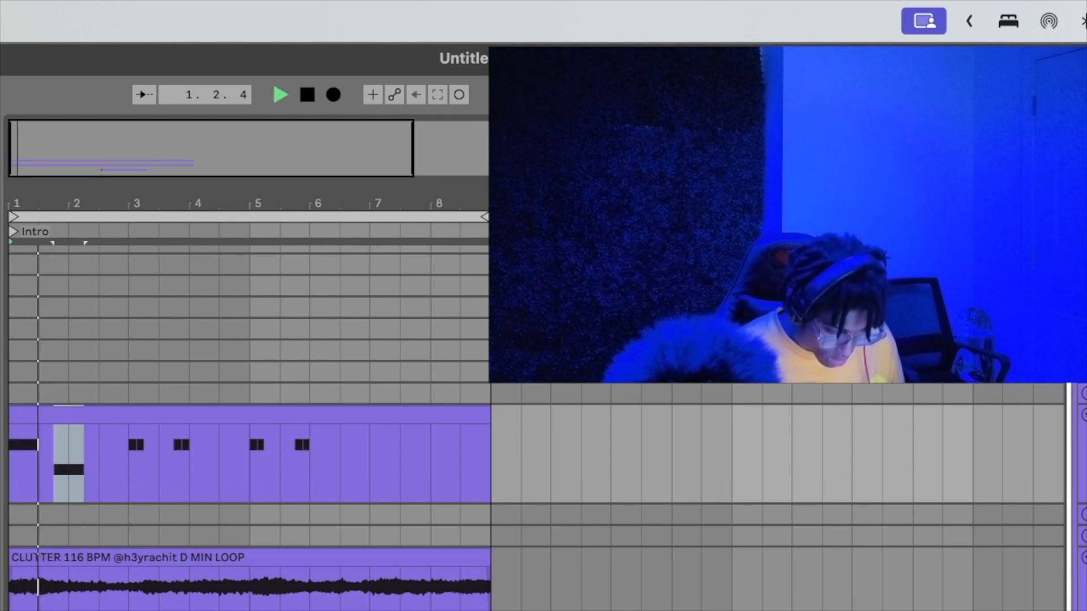
{"action": "key", "text": "Down"}
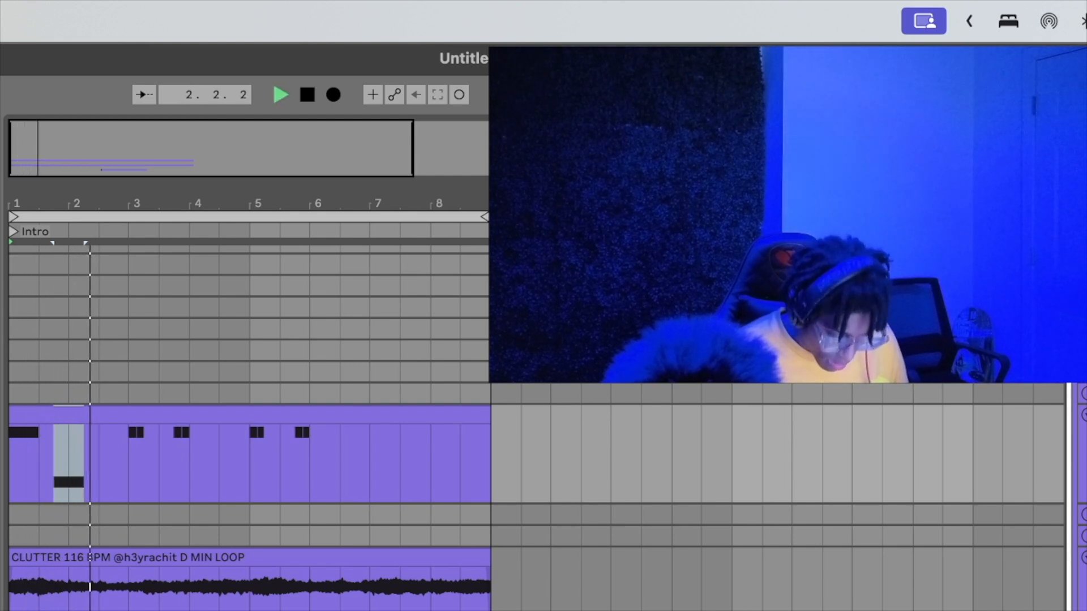
Duplicate the low long note into bar 2 and delete all the short notes in bars 3 to 5.
{"action": "key", "text": "super+d"}
{"action": "key", "text": "space"}
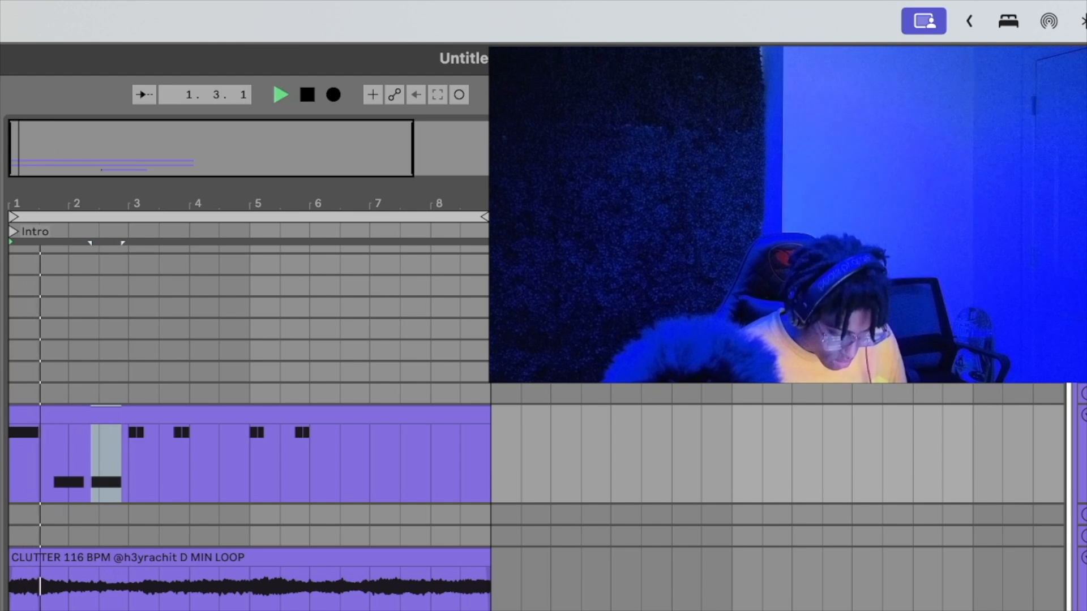
{"action": "left_click_drag", "start_coordinate": [125, 467], "coordinate": [366, 467]}
{"action": "key", "text": "Delete"}
{"action": "key", "text": "space"}
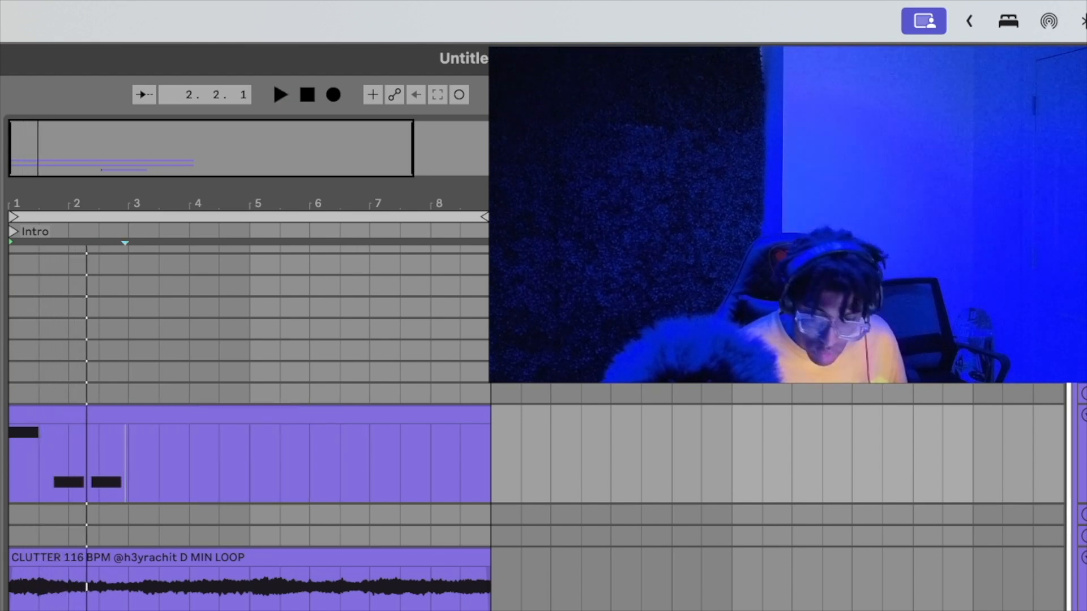
Move the copied long note to beat 2.4 and lower it one semitone, checking it by playback.
{"action": "key", "text": "space"}
{"action": "left_click_drag", "start_coordinate": [91, 466], "coordinate": [121, 467]}
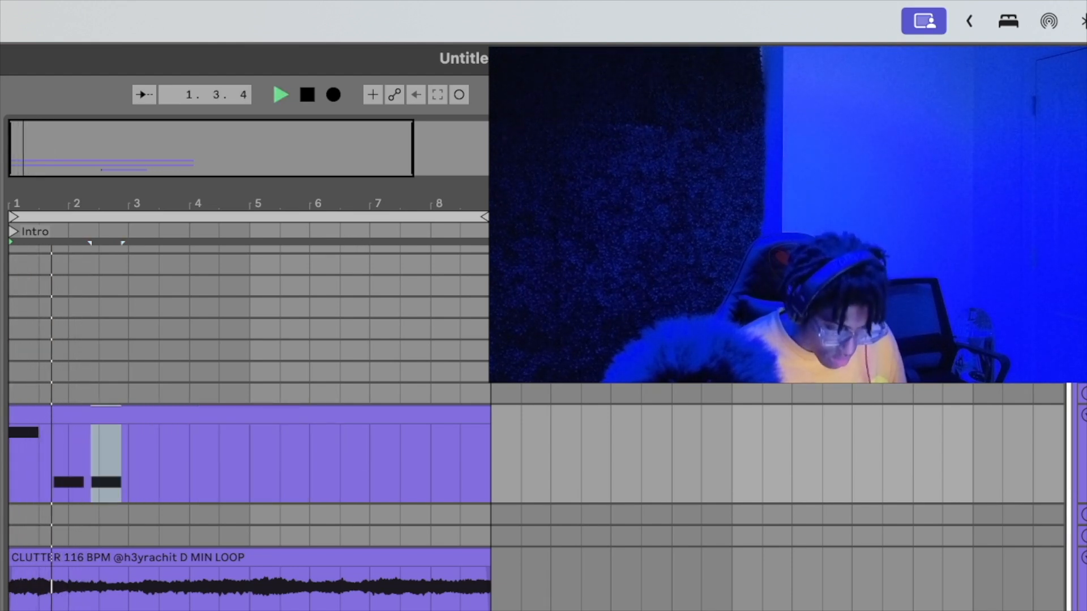
{"action": "key", "text": "Right"}
{"action": "key", "text": "Right"}
{"action": "key", "text": "Right"}
{"action": "key", "text": "Right"}
{"action": "key", "text": "Right"}
{"action": "key", "text": "Right"}
{"action": "key", "text": "Down"}
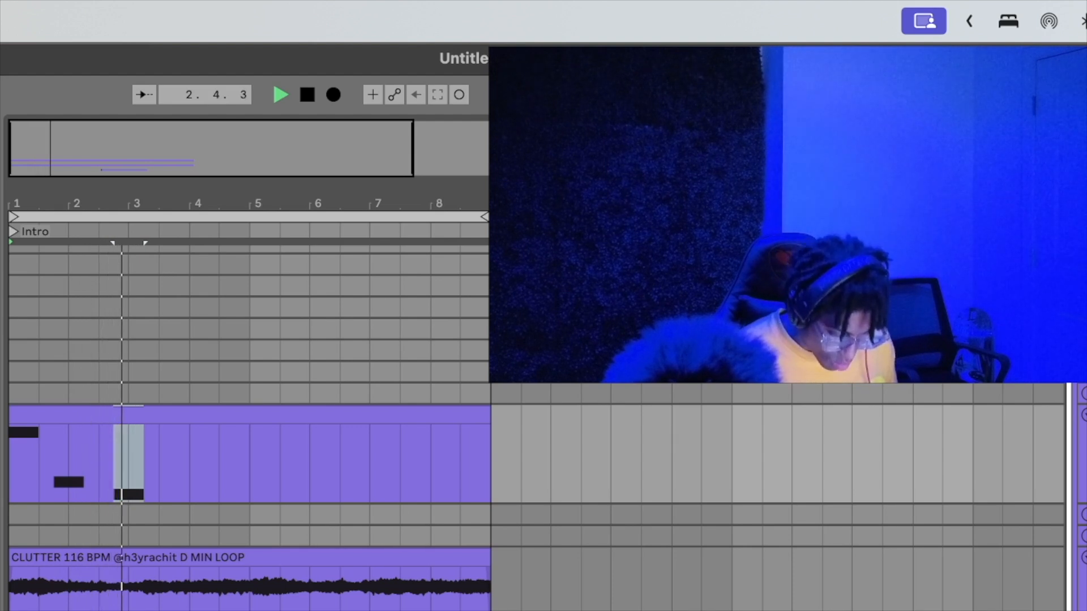
{"action": "key", "text": "space"}
{"action": "key", "text": "space"}
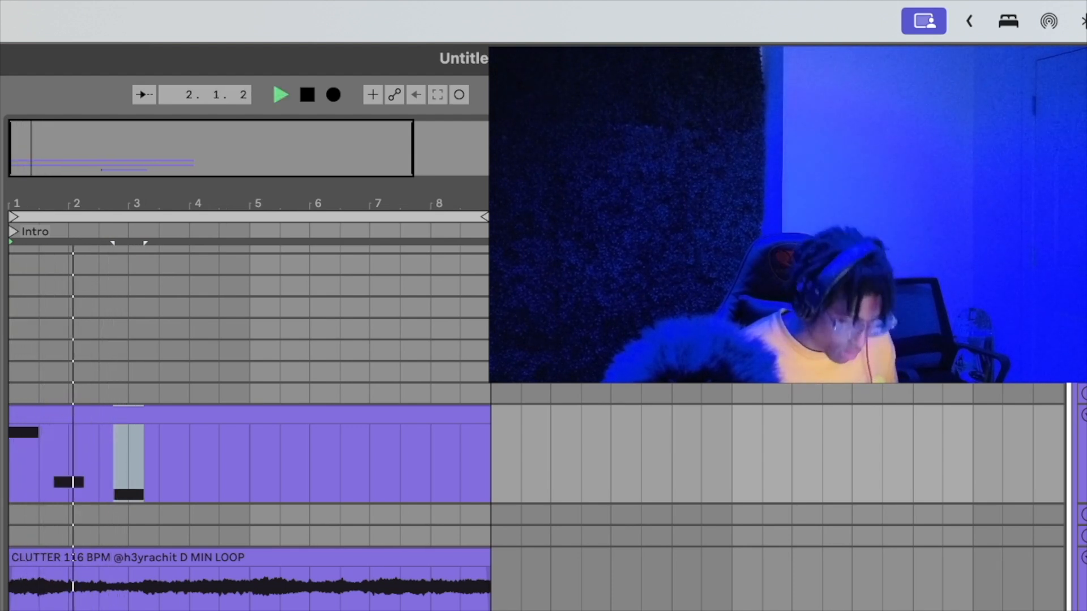
Shorten the note on beat 2.4 by three sixteenths and listen to its ending.
{"action": "key", "text": "shift+Left"}
{"action": "key", "text": "shift+Left"}
{"action": "key", "text": "shift+Left"}
{"action": "key", "text": "space"}
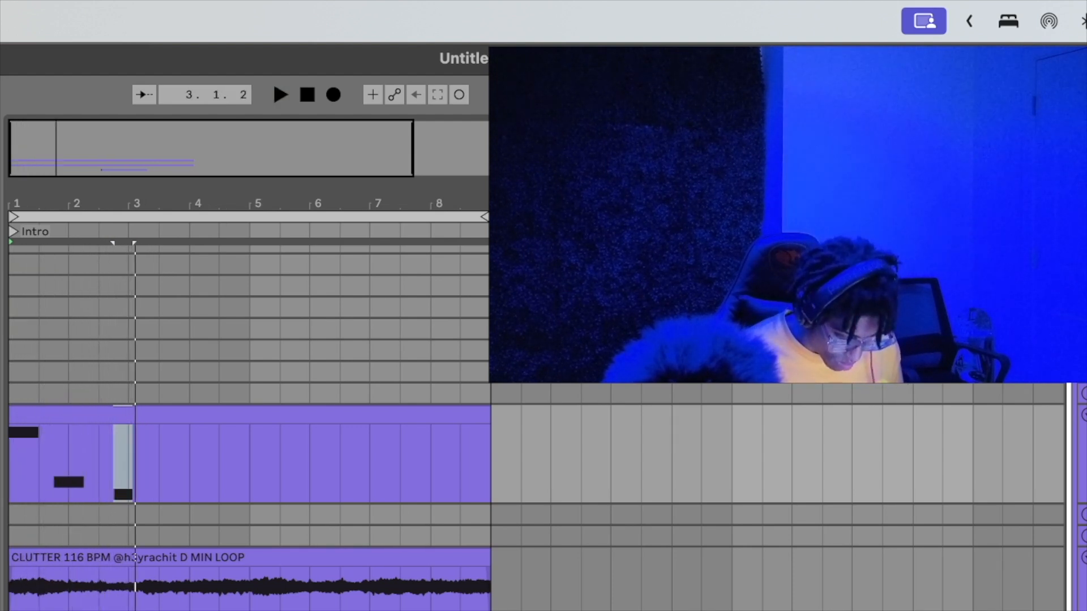
Move the shortened low note from beat 2.4 one beat earlier to beat 2.3 and listen to it.
{"action": "key", "text": "space"}
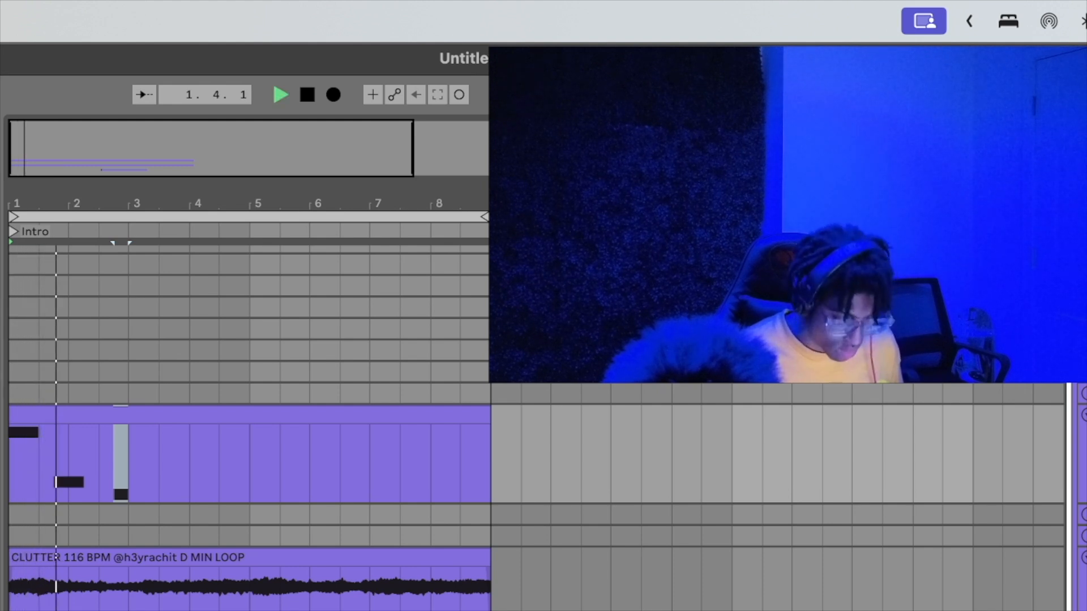
{"action": "key", "text": "space"}
{"action": "key", "text": "Left"}
{"action": "key", "text": "Left"}
{"action": "key", "text": "Left"}
{"action": "key", "text": "Left"}
{"action": "key", "text": "space"}
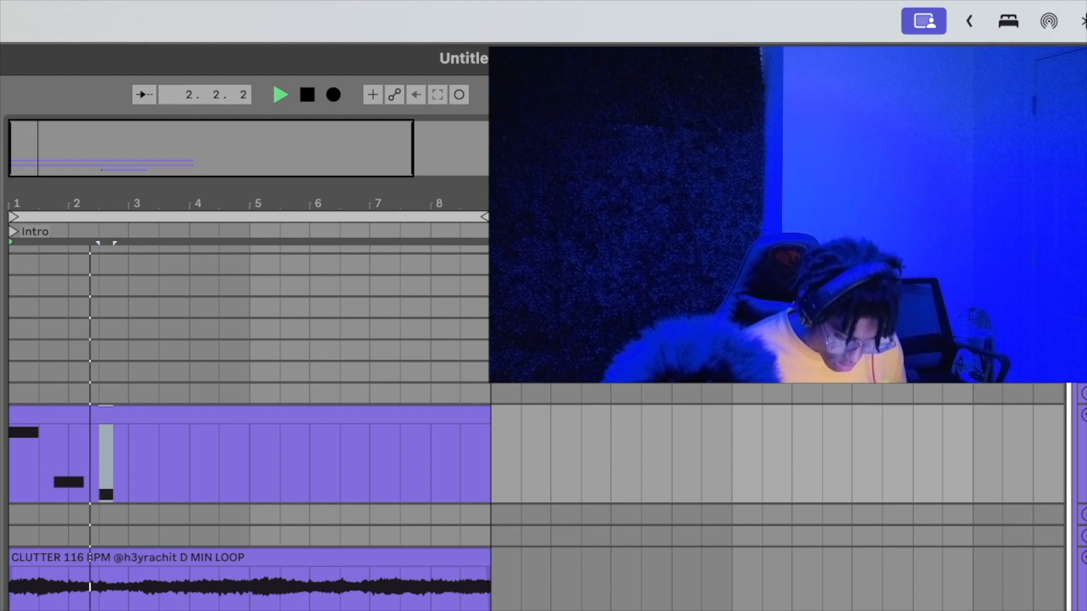
Duplicate the note on beat 2.3 to beat 2.4 and set the copy four semitones lower, checking it by playback.
{"action": "key", "text": "super+d"}
{"action": "key", "text": "Down"}
{"action": "key", "text": "space"}
{"action": "key", "text": "space"}
{"action": "key", "text": "Down"}
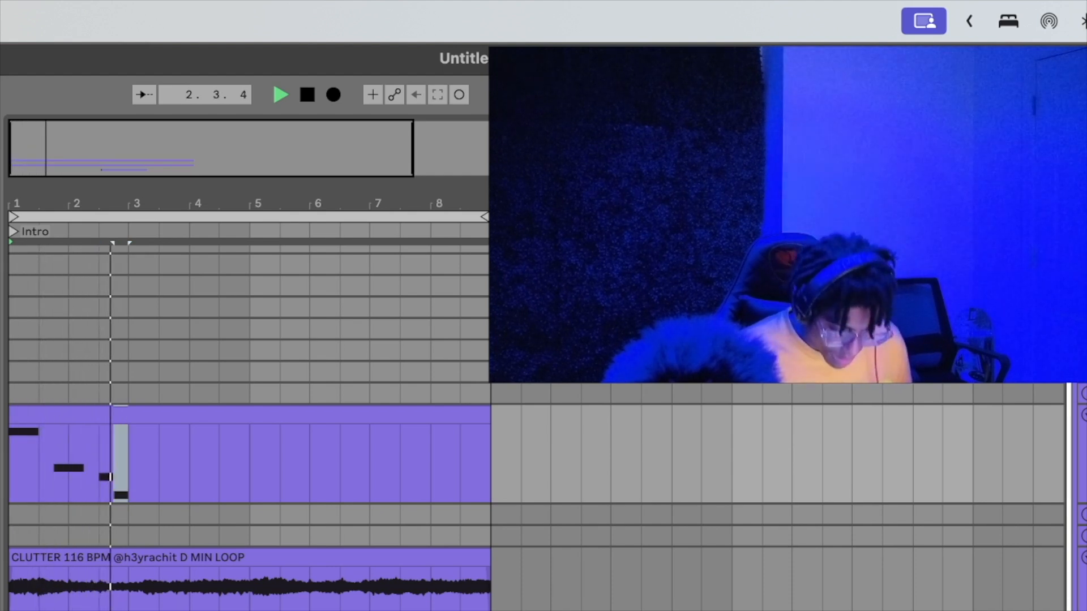
{"action": "key", "text": "space"}
{"action": "key", "text": "space"}
{"action": "key", "text": "Down"}
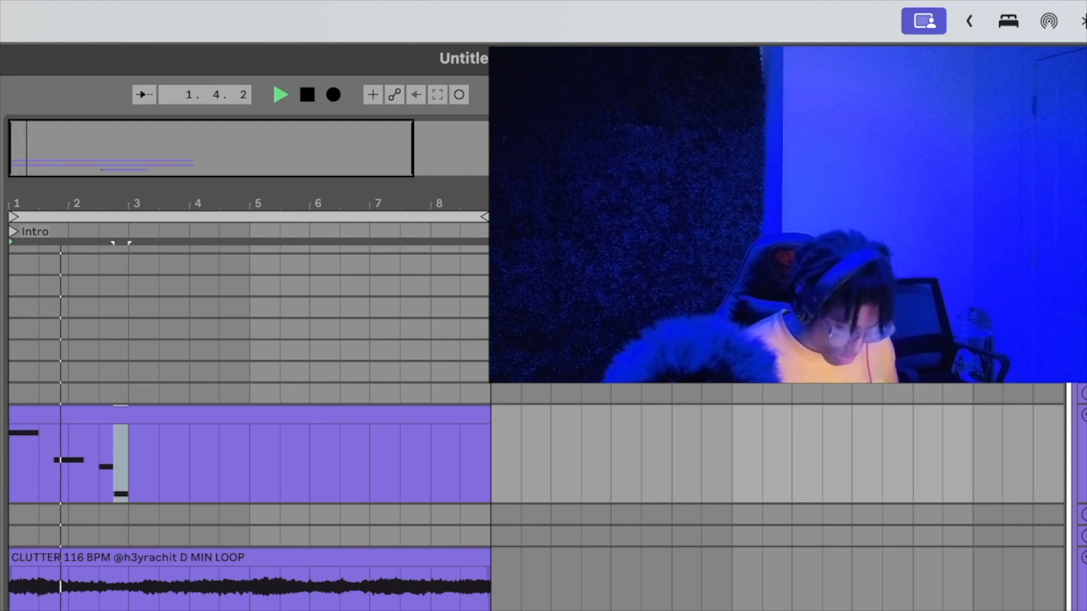
{"action": "key", "text": "space"}
{"action": "key", "text": "space"}
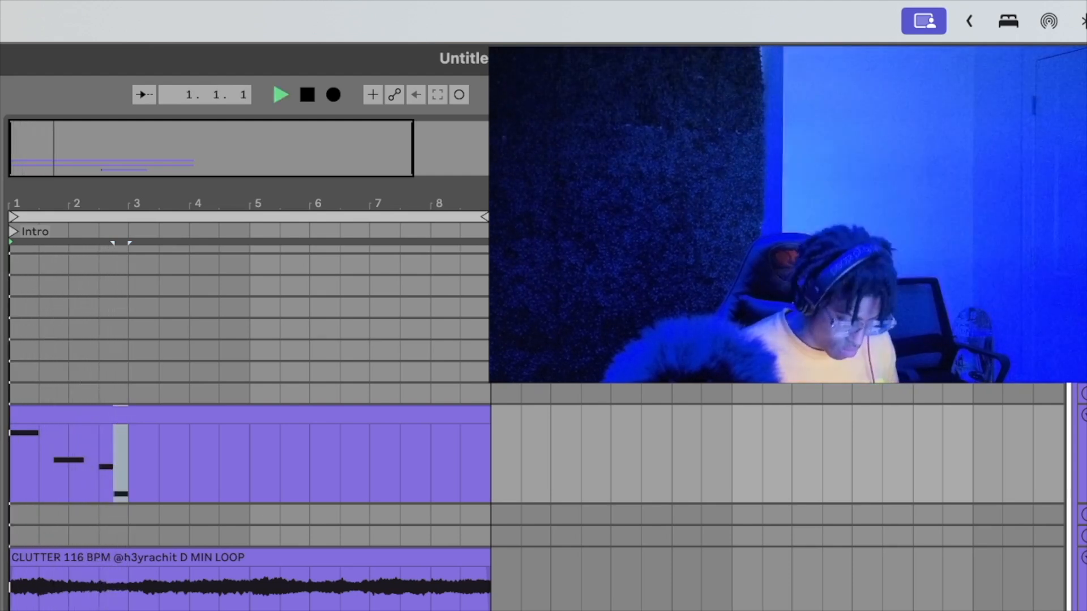
{"action": "key", "text": "Down"}
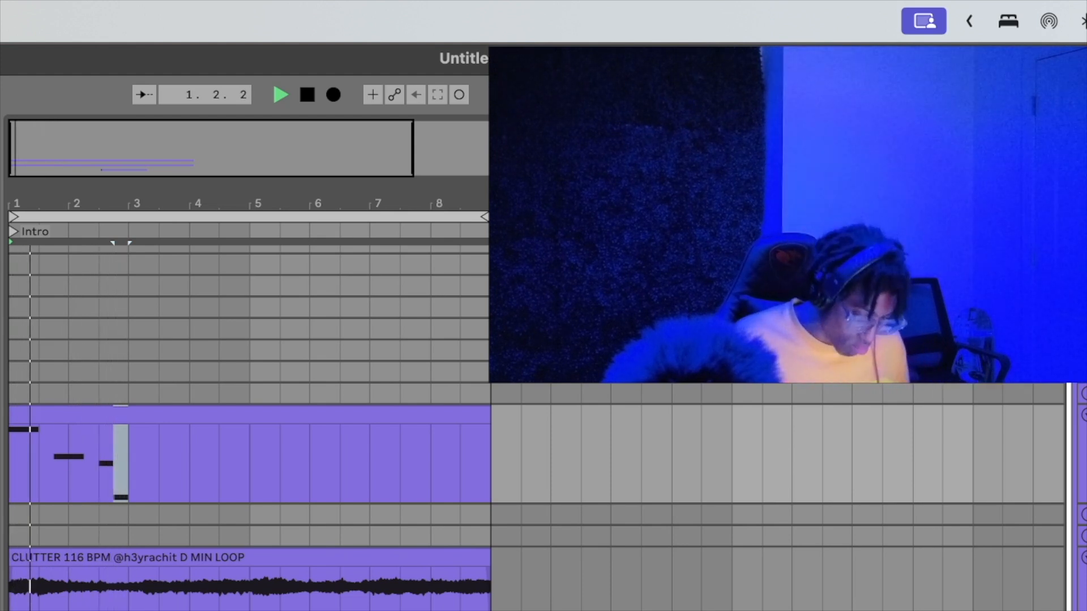
{"action": "key", "text": "Up"}
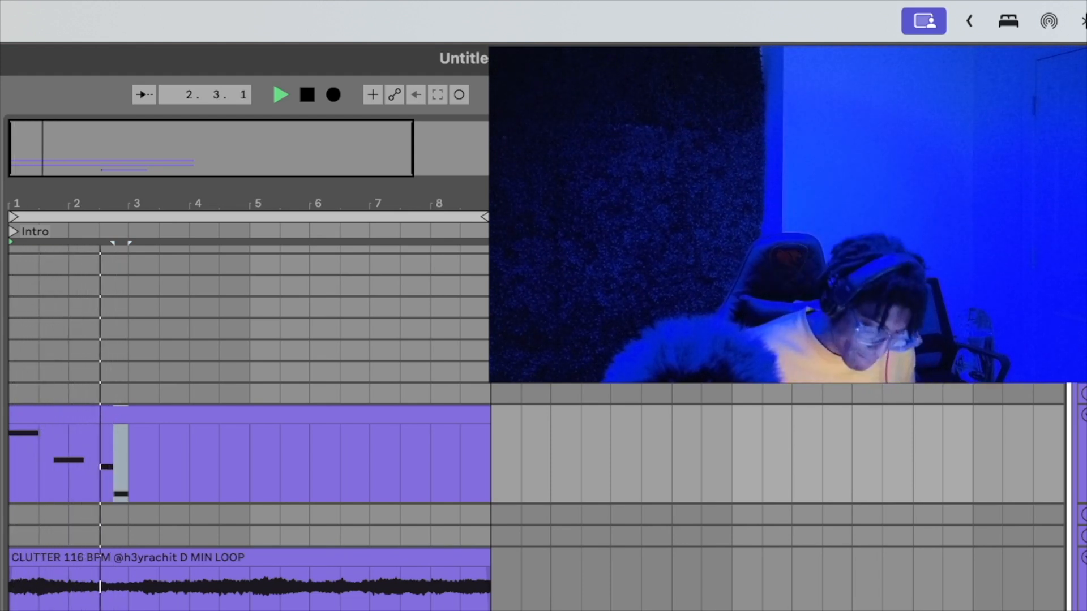
Duplicate the two-bar phrase into bars 3 and 4 and raise the copied note on beat 3.4 two semitones.
{"action": "key", "text": "ctrl+a"}
{"action": "key", "text": "ctrl+d"}
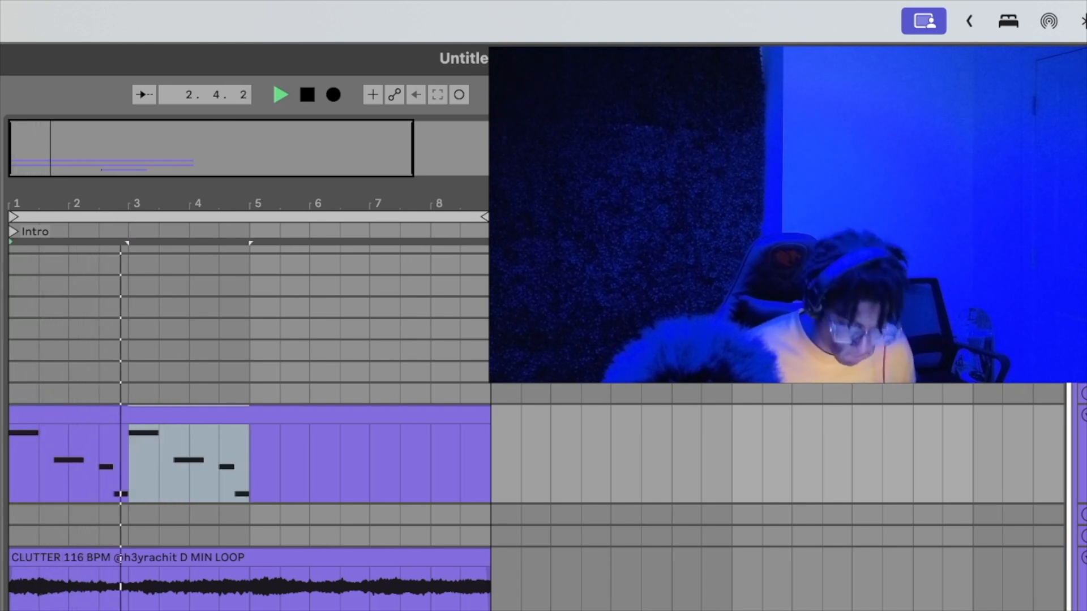
{"action": "left_click", "coordinate": [178, 476]}
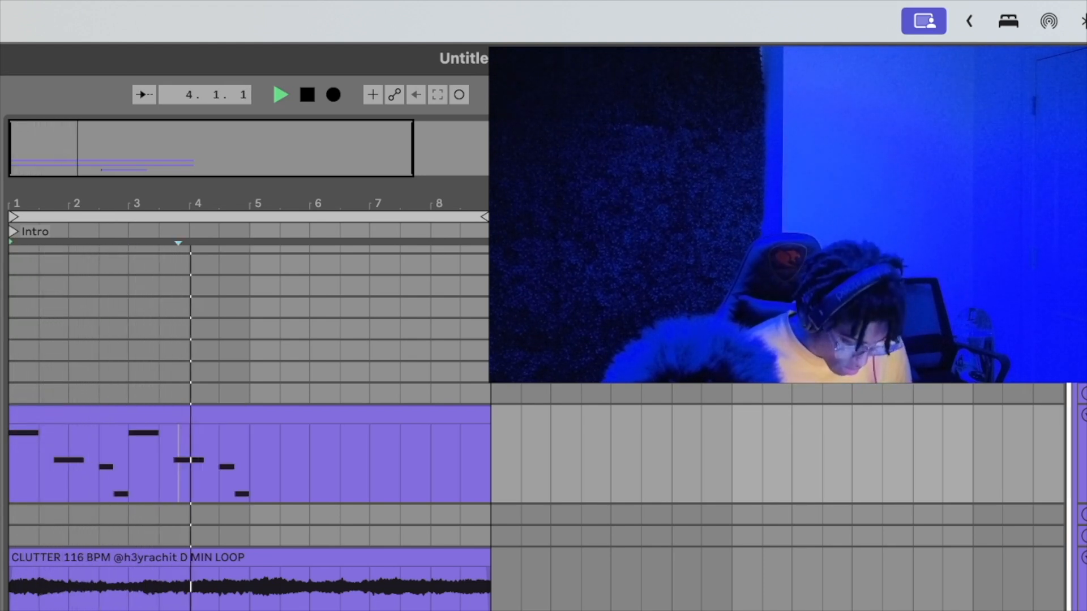
{"action": "left_click", "coordinate": [189, 460]}
{"action": "key", "text": "Up"}
{"action": "key", "text": "Up"}
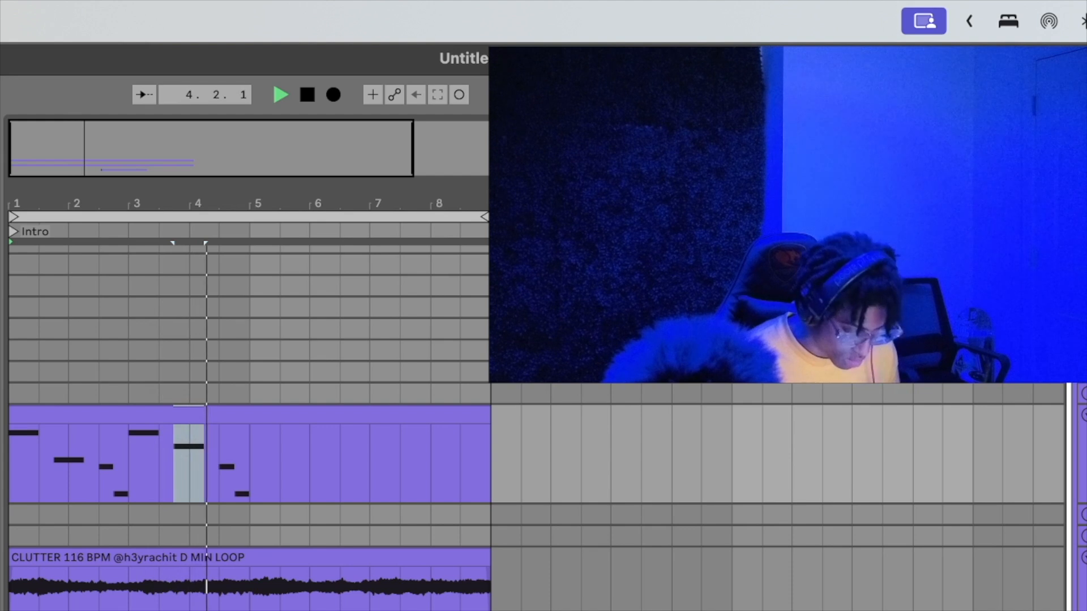
Raise the notes on beats 4.3 and 4.4 one semitone, and lower the one on beat 4.4 two semitones.
{"action": "left_click_drag", "start_coordinate": [220, 462], "coordinate": [280, 495]}
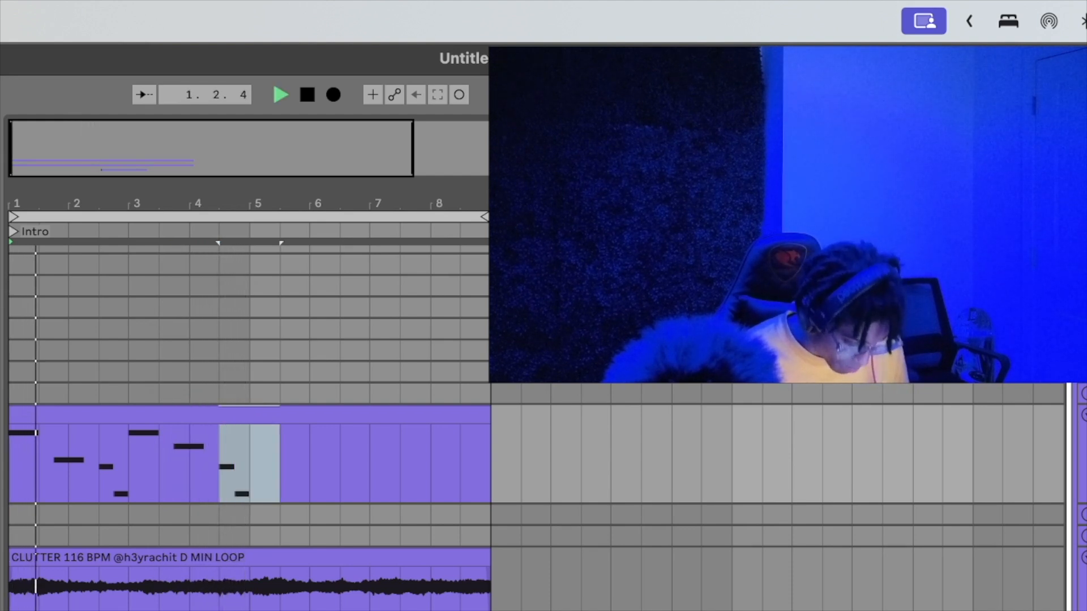
{"action": "key", "text": "Up"}
{"action": "key", "text": "Up"}
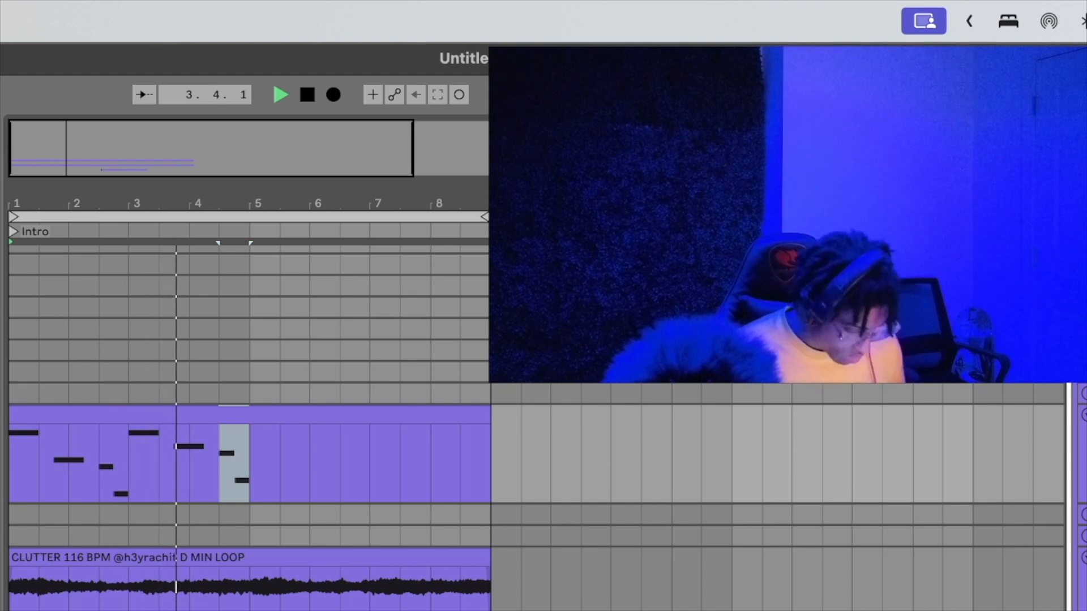
{"action": "key", "text": "space"}
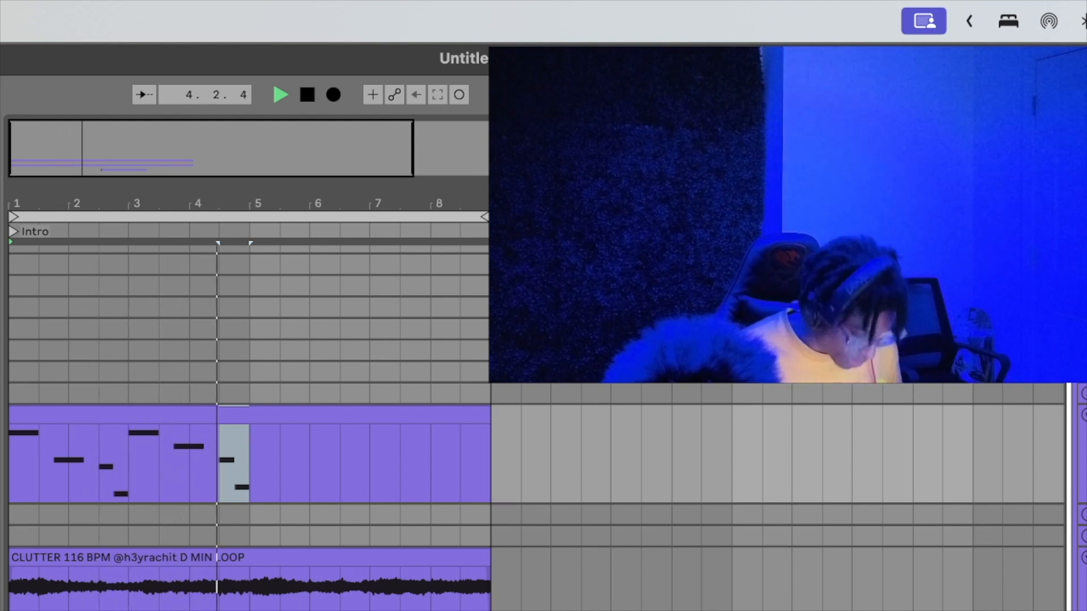
{"action": "left_click", "coordinate": [241, 467]}
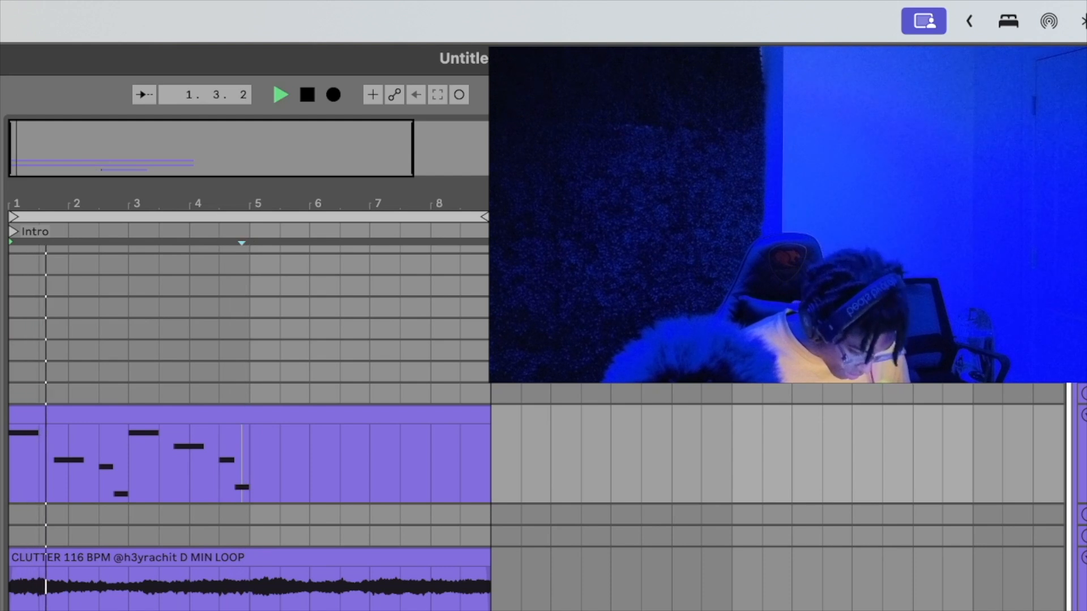
{"action": "left_click", "coordinate": [242, 487]}
{"action": "key", "text": "Down"}
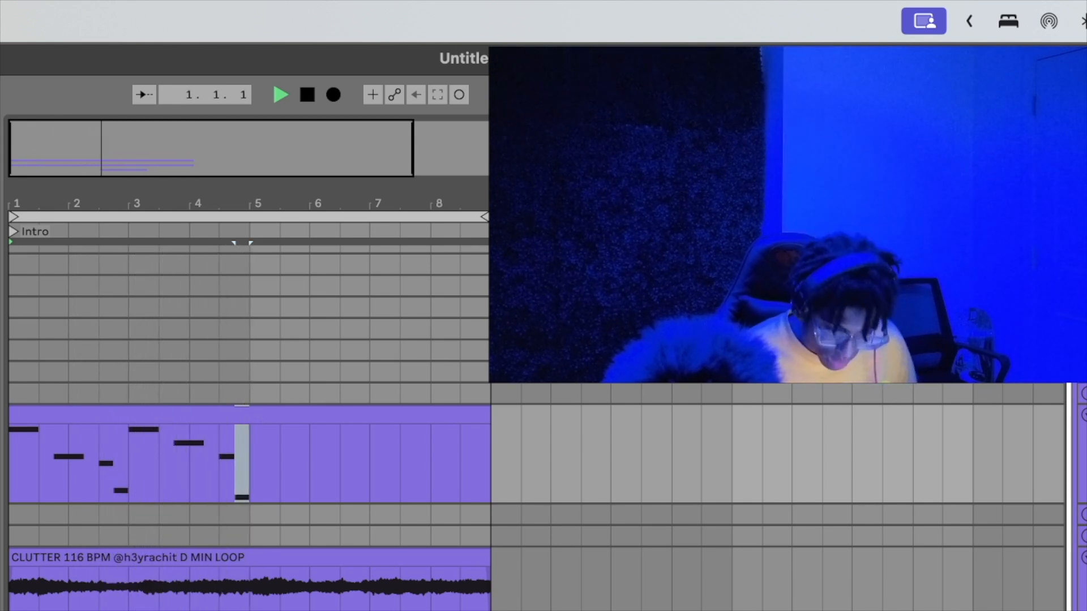
Duplicate the four-bar phrase into bars 5 to 8, select all the notes and play the part.
{"action": "key", "text": "ctrl+d"}
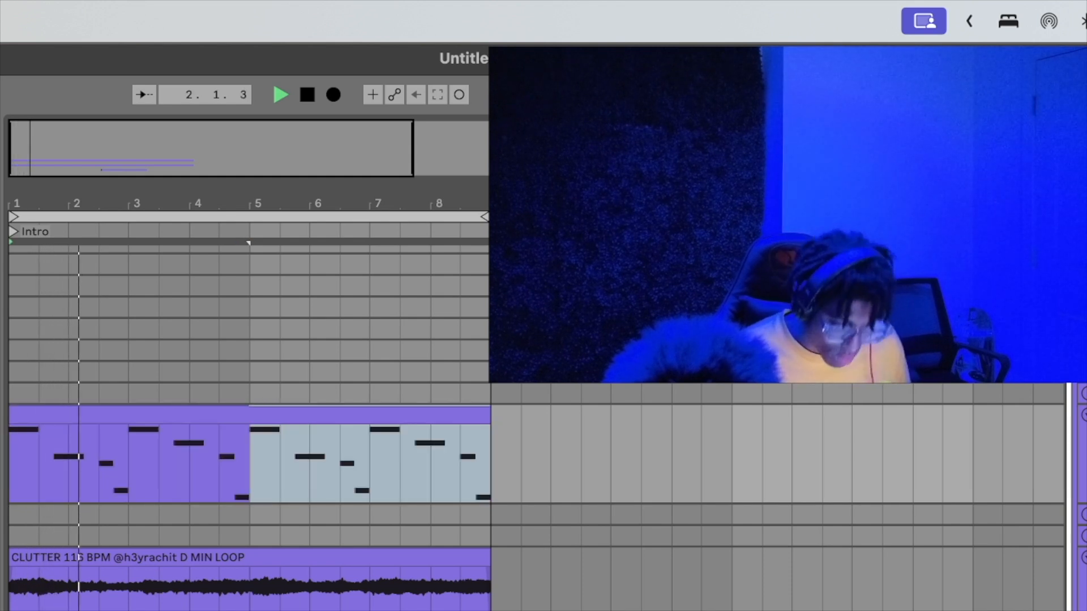
{"action": "double_click", "coordinate": [56, 464]}
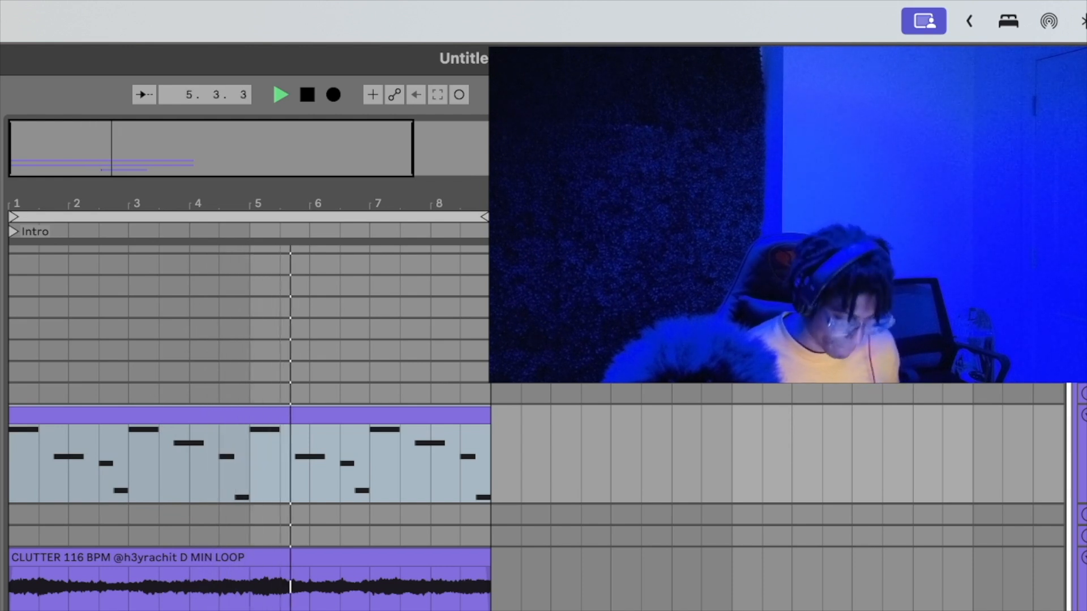
{"action": "key", "text": "space"}
{"action": "key", "text": "space"}
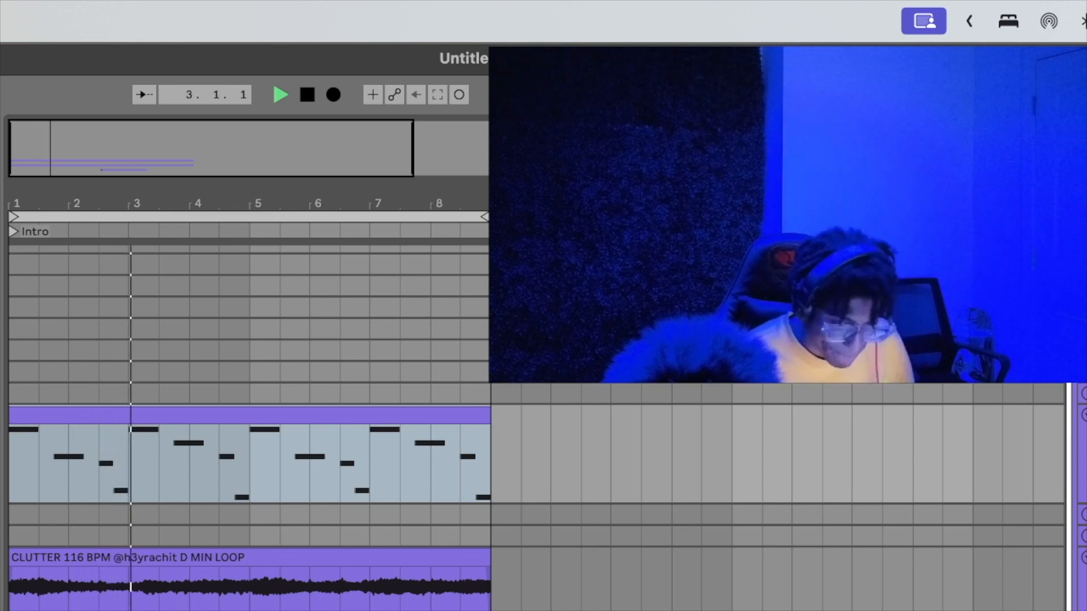
Place a kick sample at the start of bar 1 on the empty drum track and listen to it.
{"action": "scroll", "coordinate": [384, 516], "scroll_direction": "up", "scroll_amount": 2}
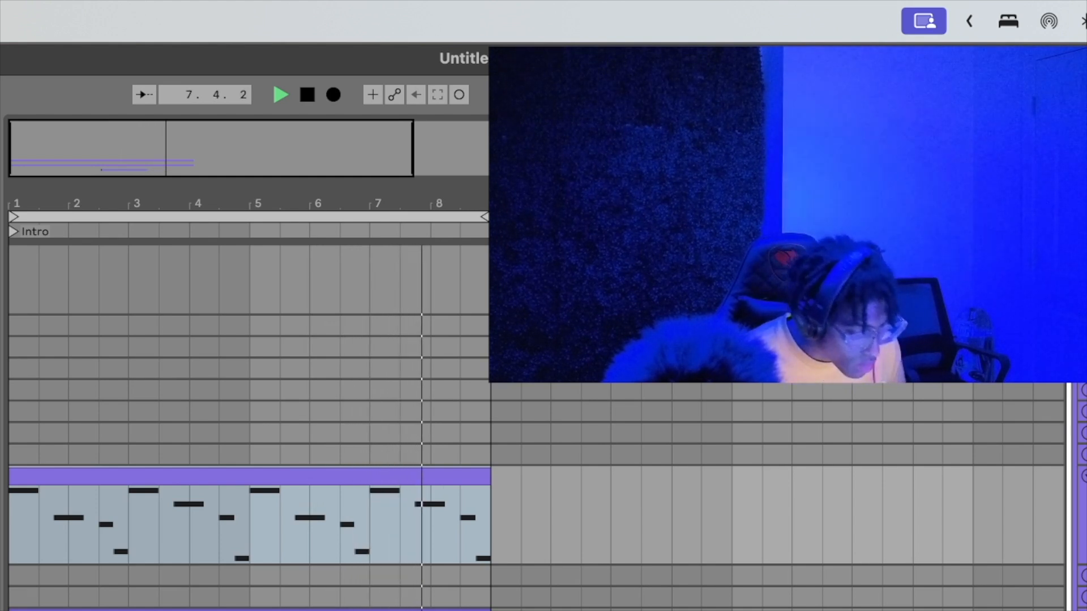
{"action": "scroll", "coordinate": [360, 539], "scroll_direction": "up", "scroll_amount": 5}
{"action": "left_click", "coordinate": [1082, 513]}
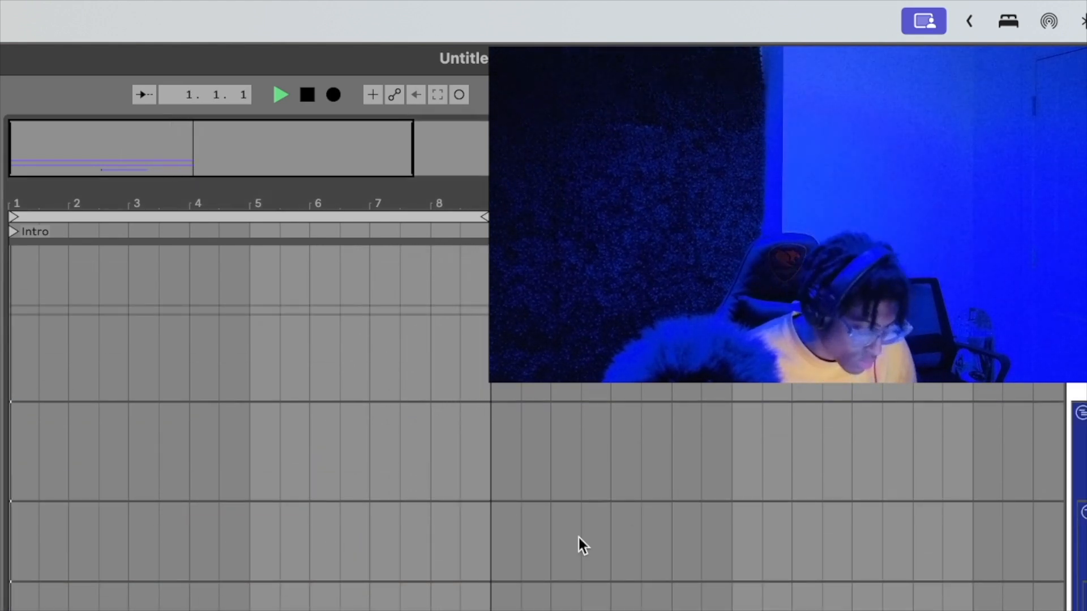
{"action": "mouse_move", "coordinate": [2, 592]}
{"action": "left_mouse_down"}
{"action": "mouse_move", "coordinate": [46, 592]}
{"action": "mouse_move", "coordinate": [15, 593]}
{"action": "left_mouse_up"}
{"action": "key", "text": "space"}
{"action": "key", "text": "space"}
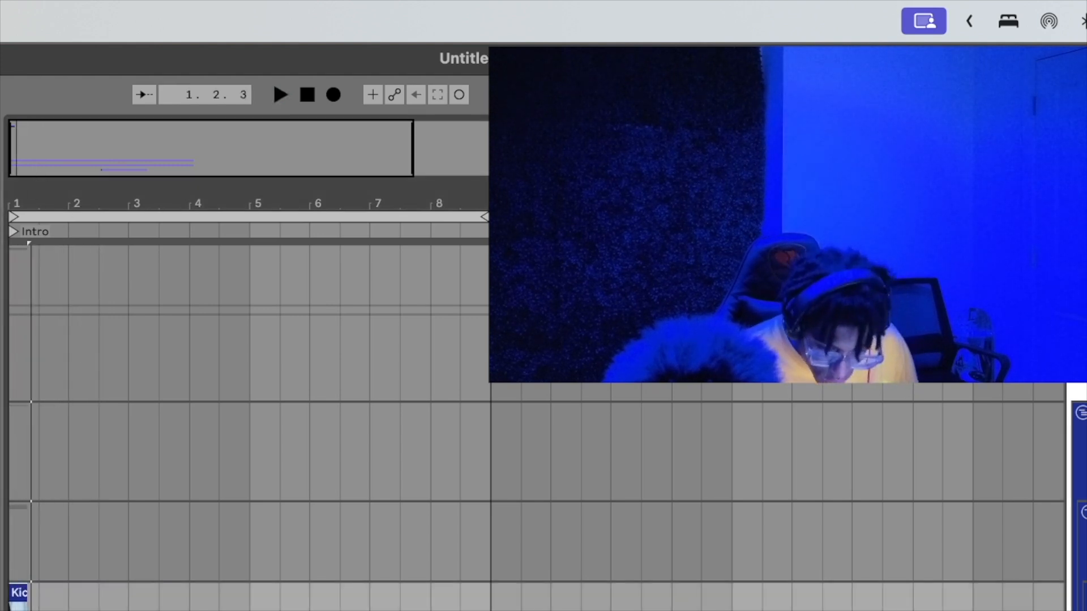
{"action": "key", "text": "space"}
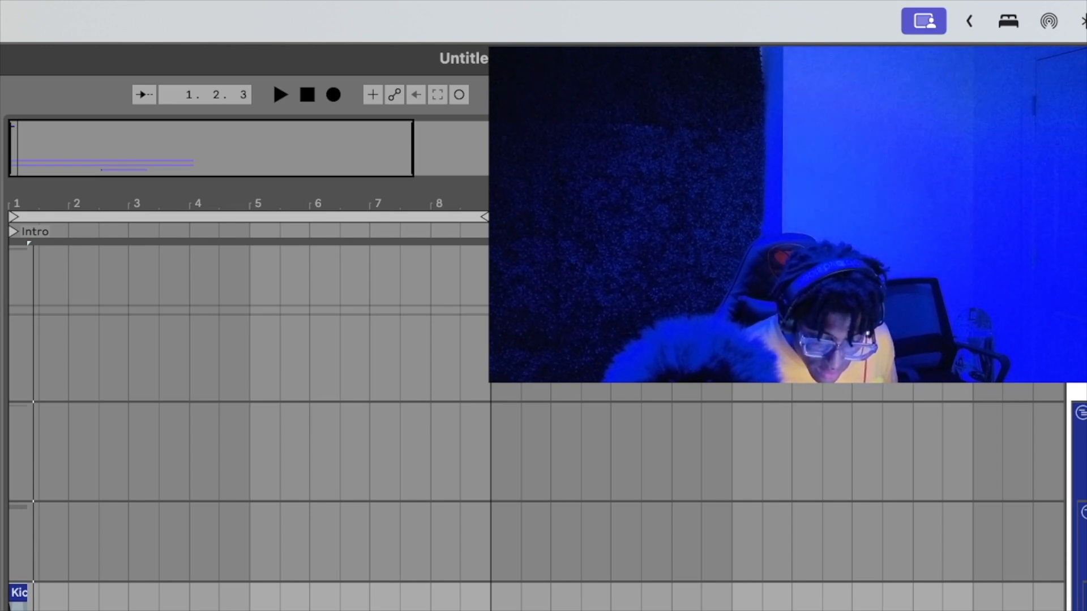
Review the melody and loop clips and play the kick at the start of bar 1.
{"action": "scroll", "coordinate": [552, 527], "scroll_direction": "down", "scroll_amount": 10}
{"action": "scroll", "coordinate": [552, 528], "scroll_direction": "right", "scroll_amount": 1}
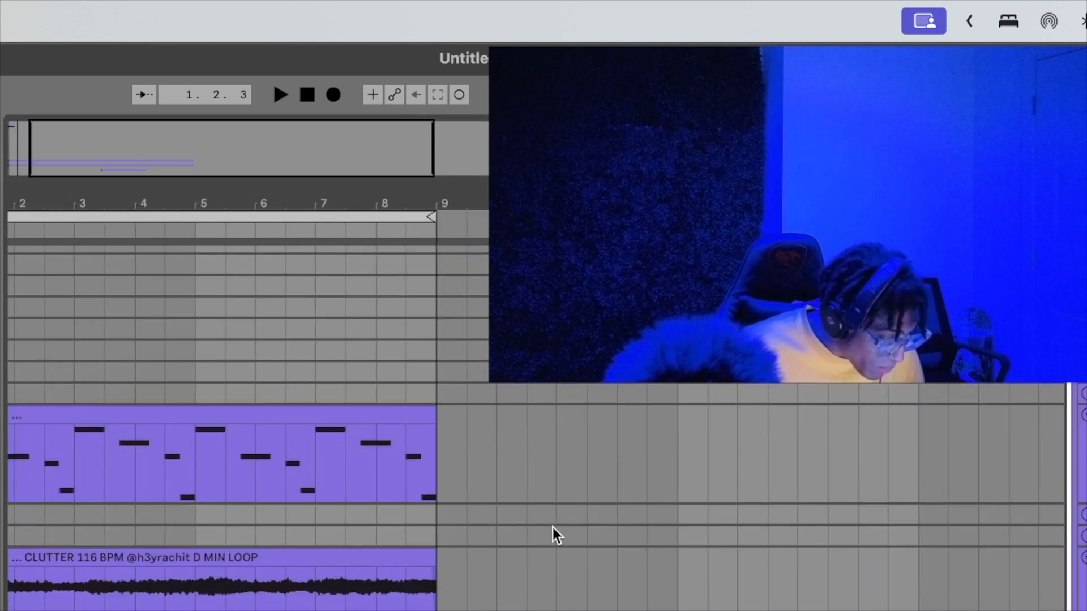
{"action": "scroll", "coordinate": [661, 542], "scroll_direction": "up", "scroll_amount": 2}
{"action": "scroll", "coordinate": [661, 542], "scroll_direction": "left", "scroll_amount": 1}
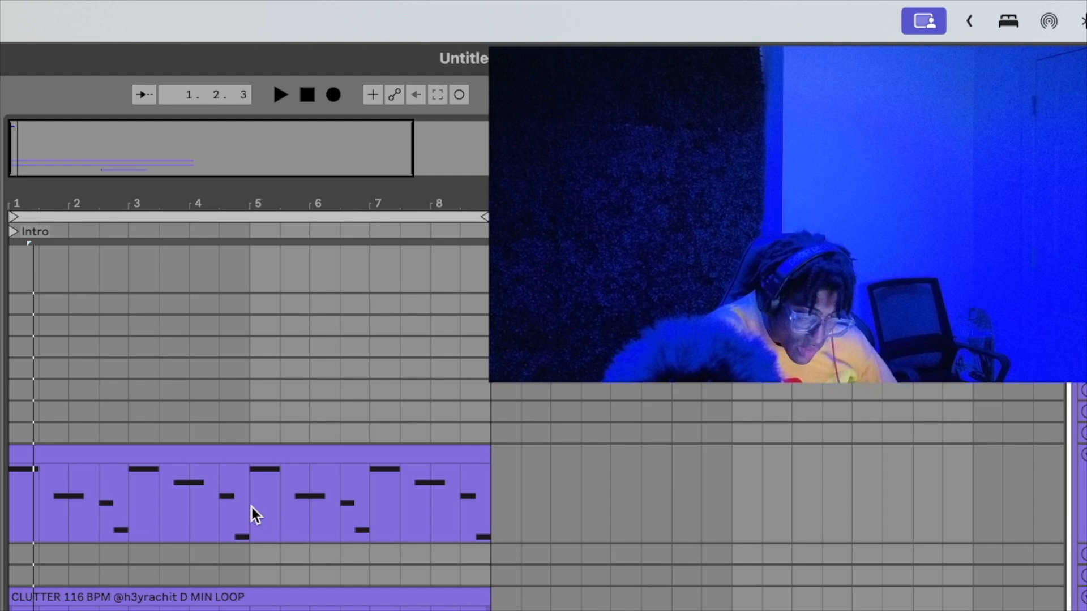
{"action": "scroll", "coordinate": [324, 577], "scroll_direction": "up", "scroll_amount": 2}
{"action": "scroll", "coordinate": [324, 576], "scroll_direction": "up", "scroll_amount": 3}
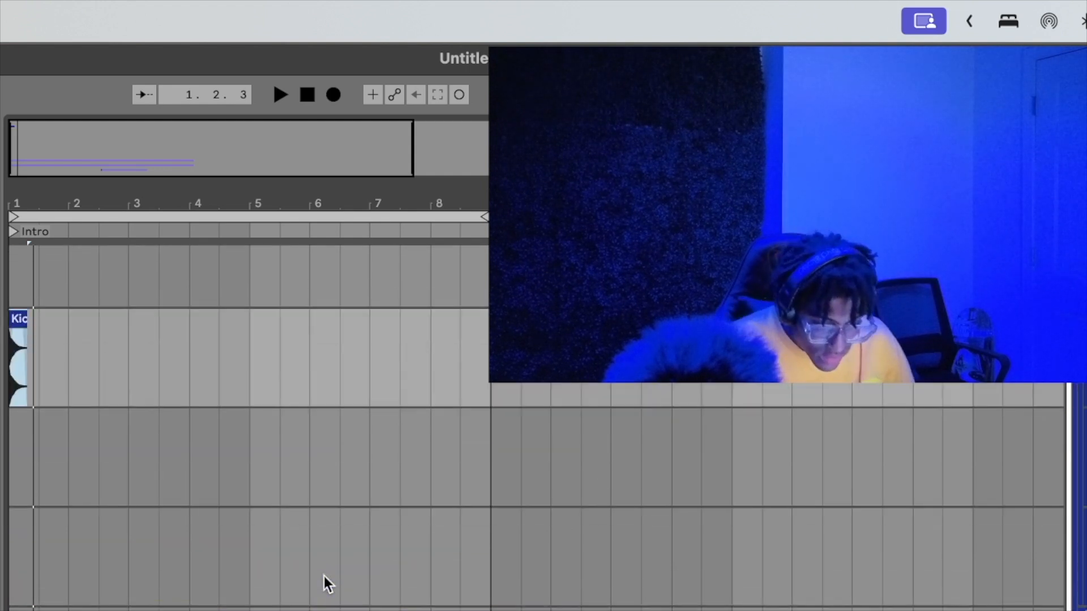
{"action": "key", "text": "space"}
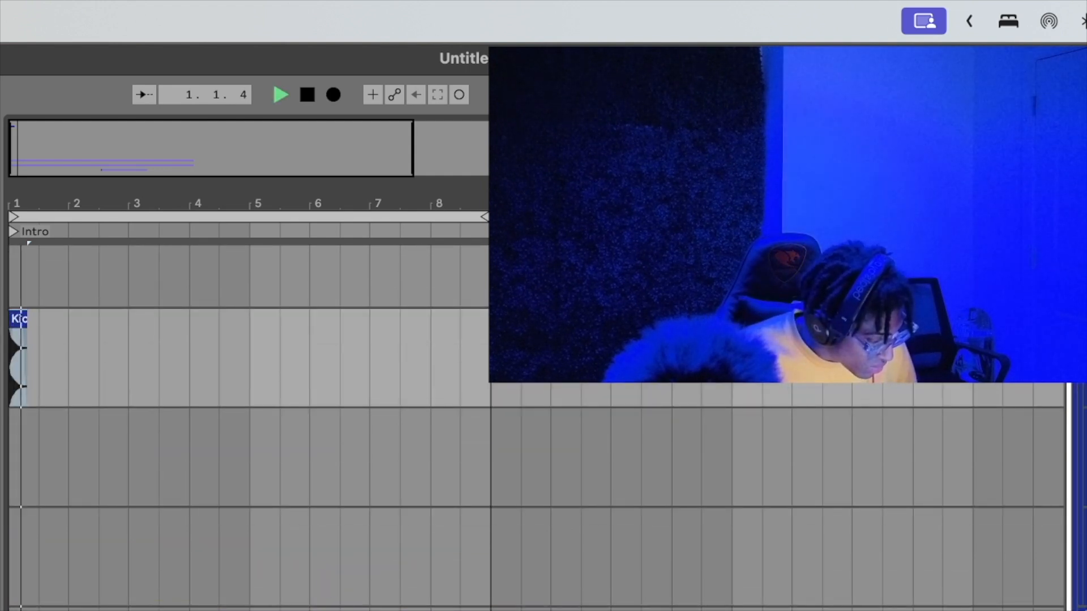
{"action": "key", "text": "space"}
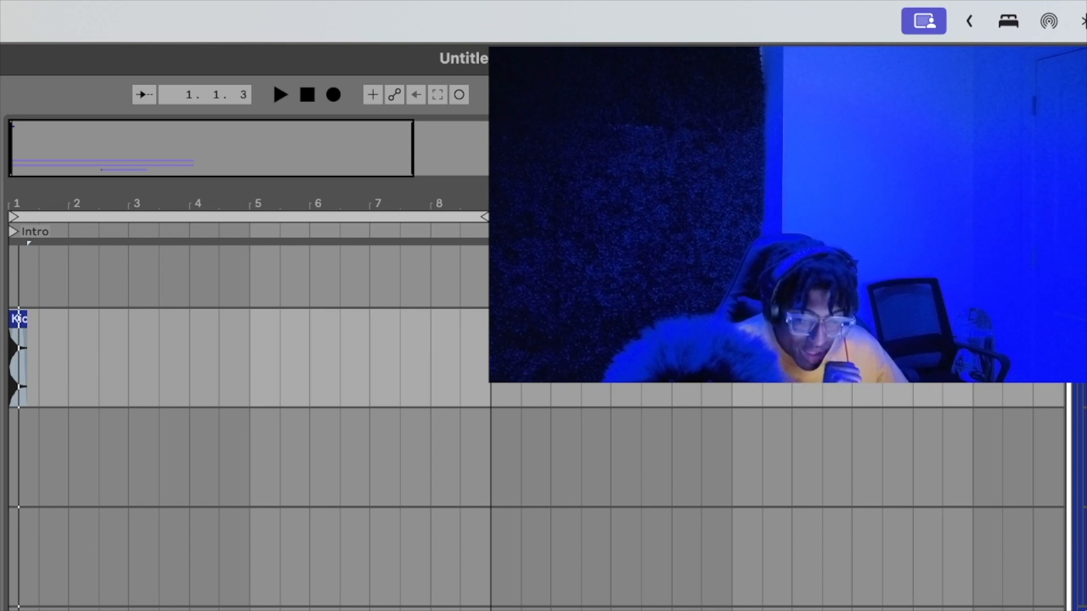
Replay the opening of bar 1 to hear the kick together with the melody and the sample loop.
{"action": "left_click", "coordinate": [110, 520]}
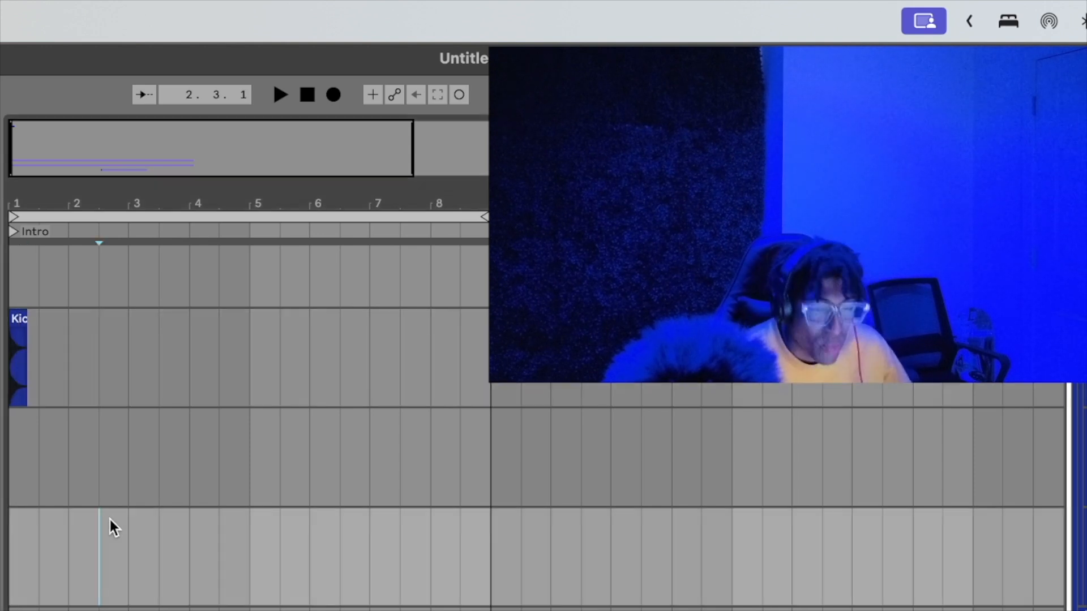
{"action": "key", "text": "space"}
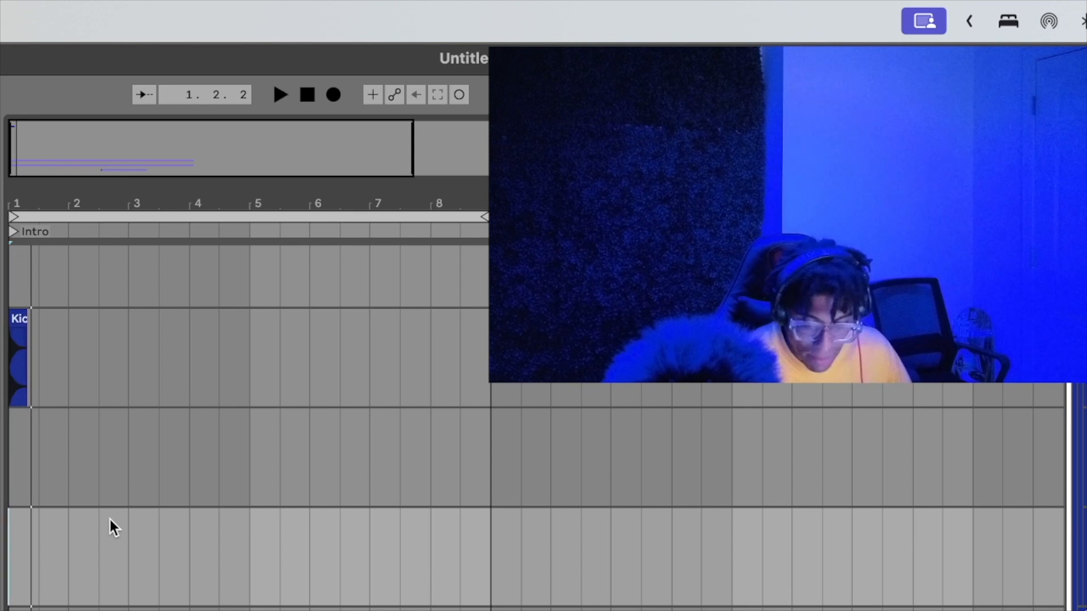
{"action": "scroll", "coordinate": [227, 577], "scroll_direction": "down", "scroll_amount": 5}
{"action": "key", "text": "space"}
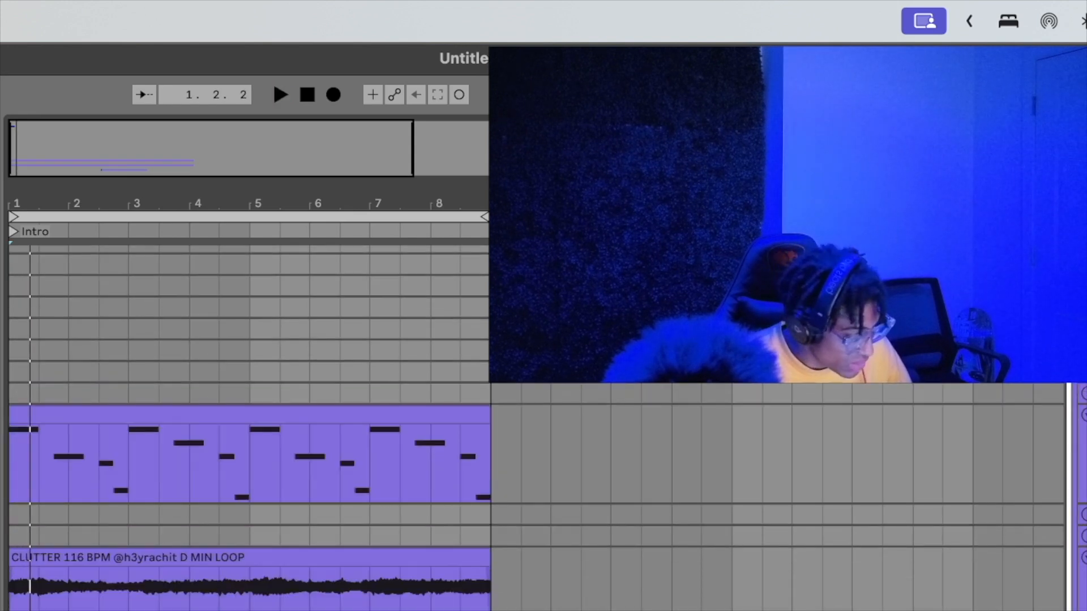
{"action": "key", "text": "space"}
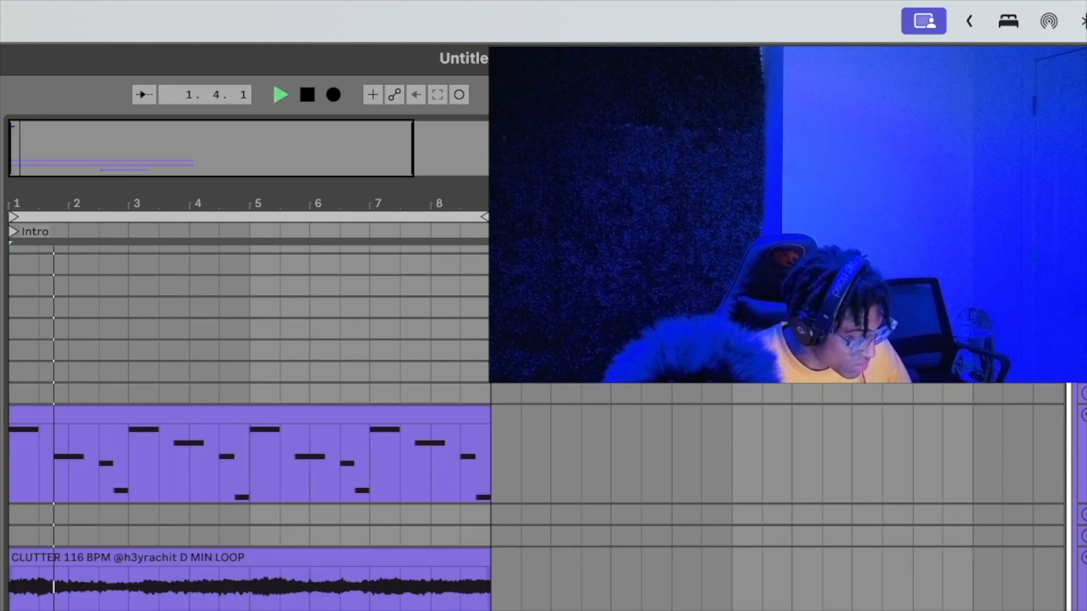
{"action": "key", "text": "space"}
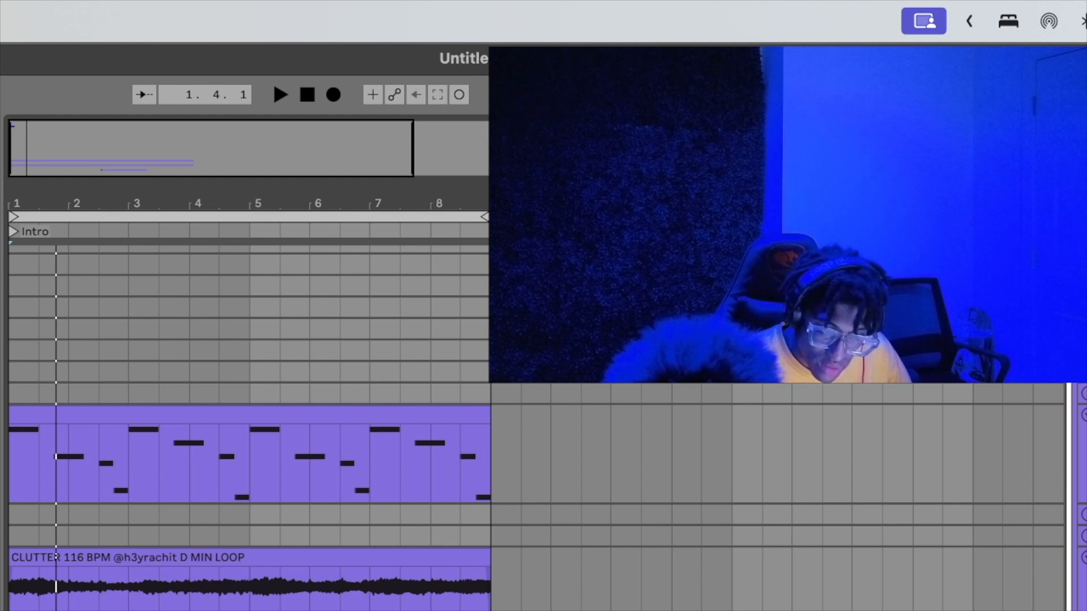